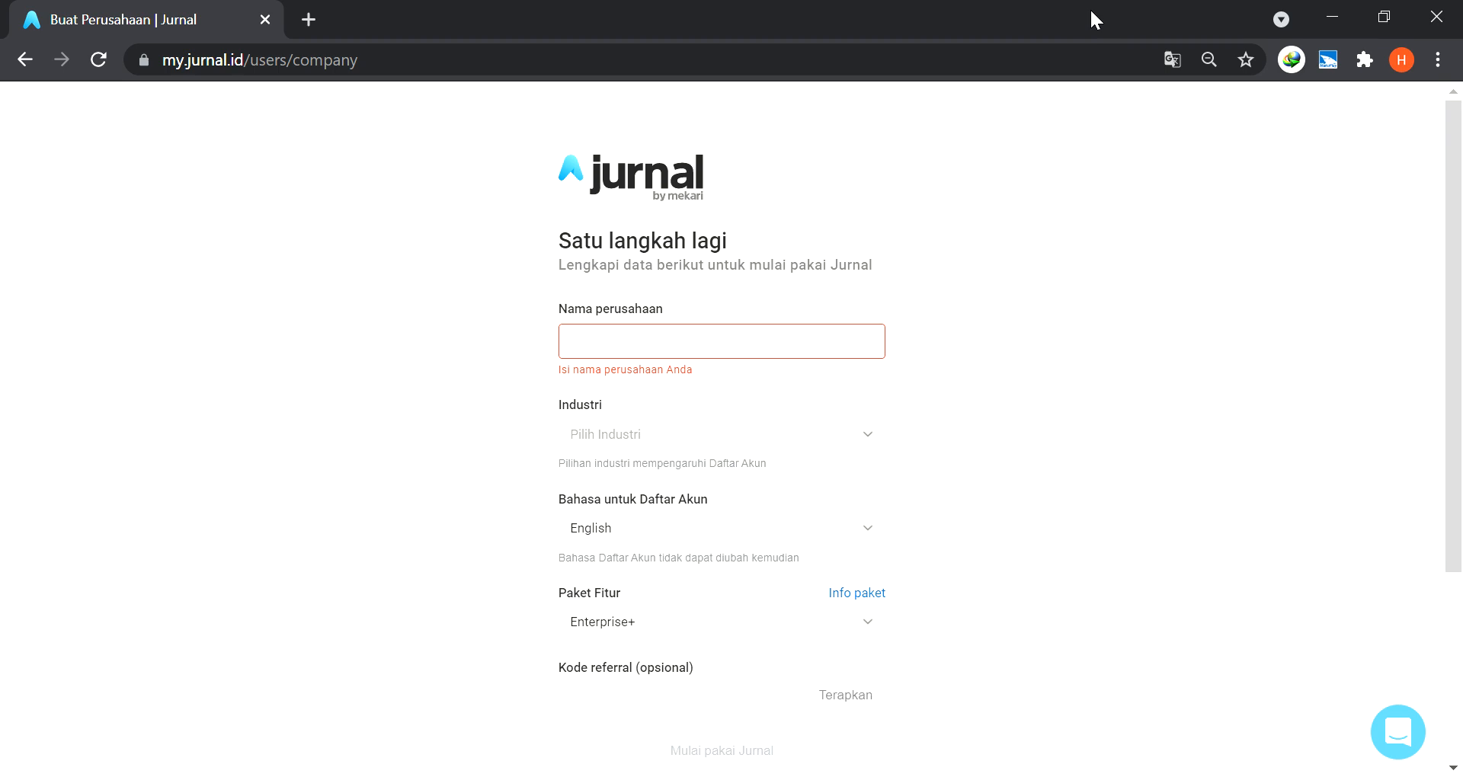
Enter PT. MAJU JAYA as the company name and choose Consumer Retail Product / Toko Offline as its industry.
left_click(601, 353)
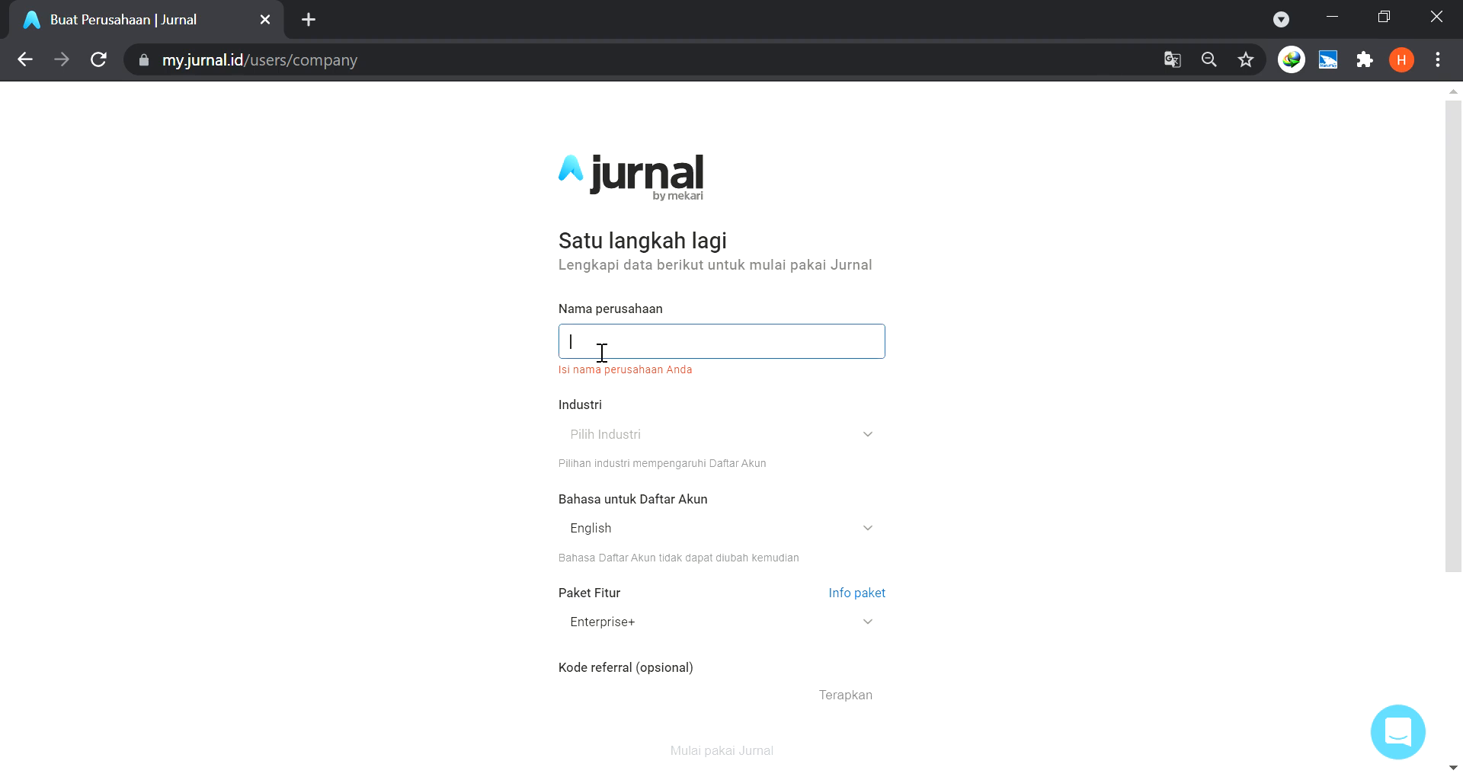
type("PT. MAJU JAYA")
left_click(865, 442)
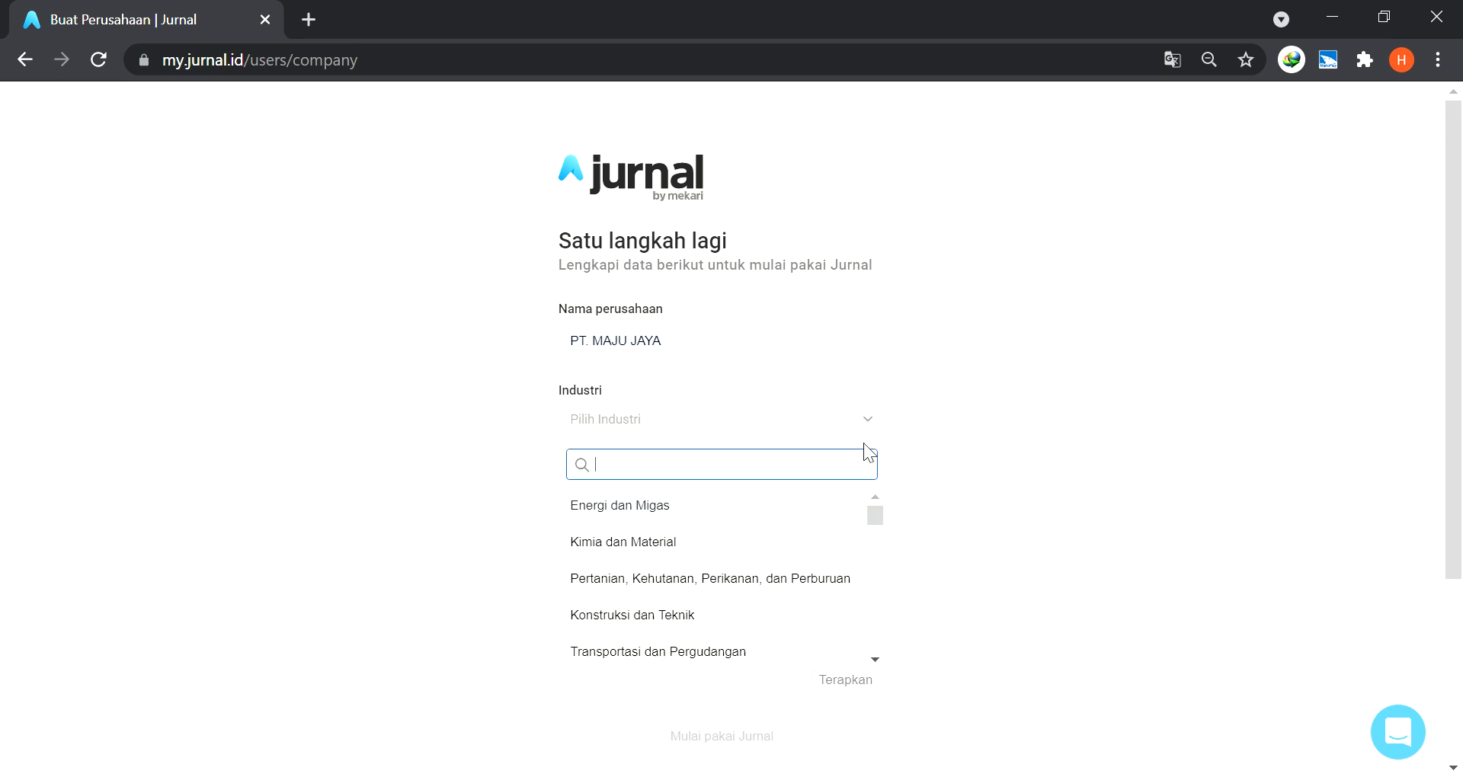
scroll(668, 556, "down", 1)
scroll(669, 561, "down", 7)
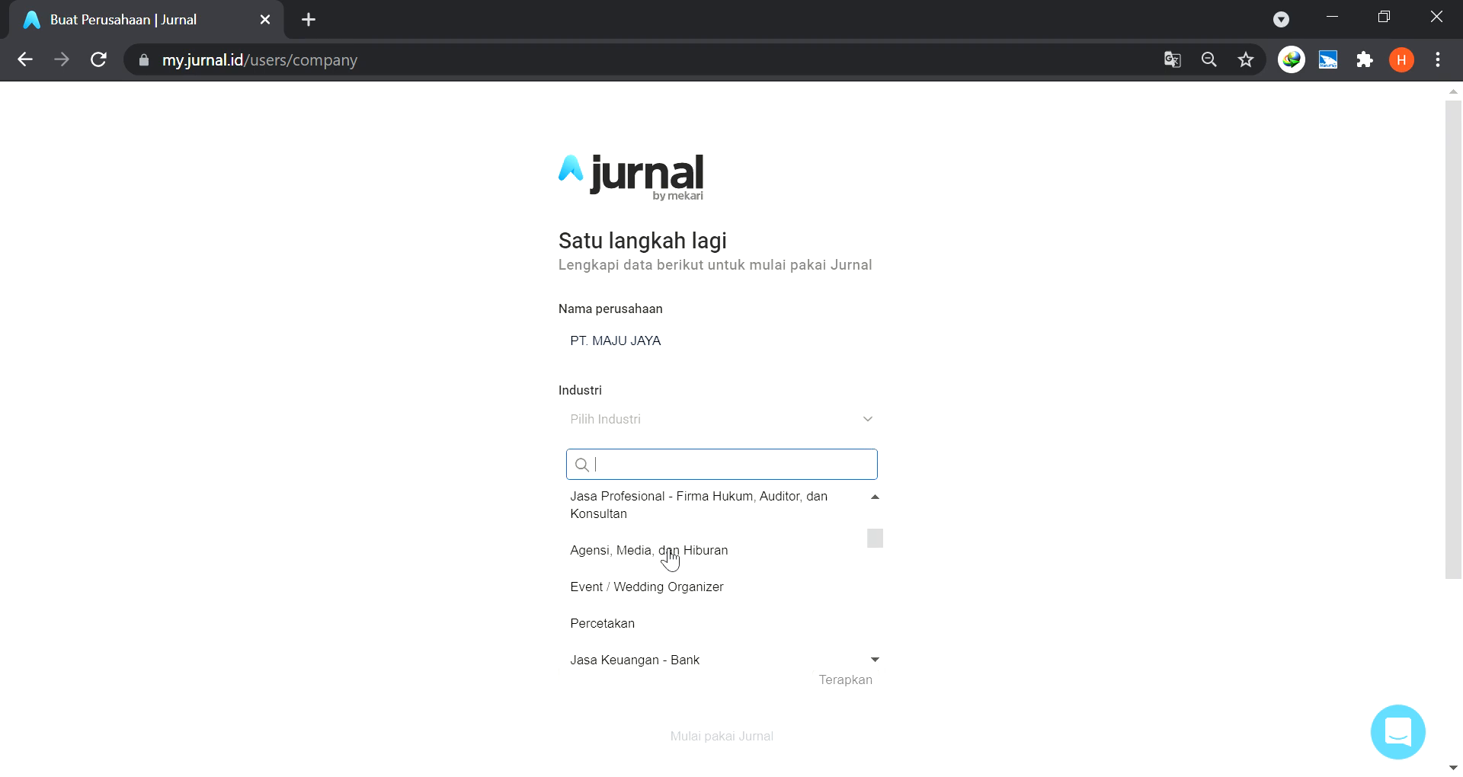
scroll(677, 566, "down", 3)
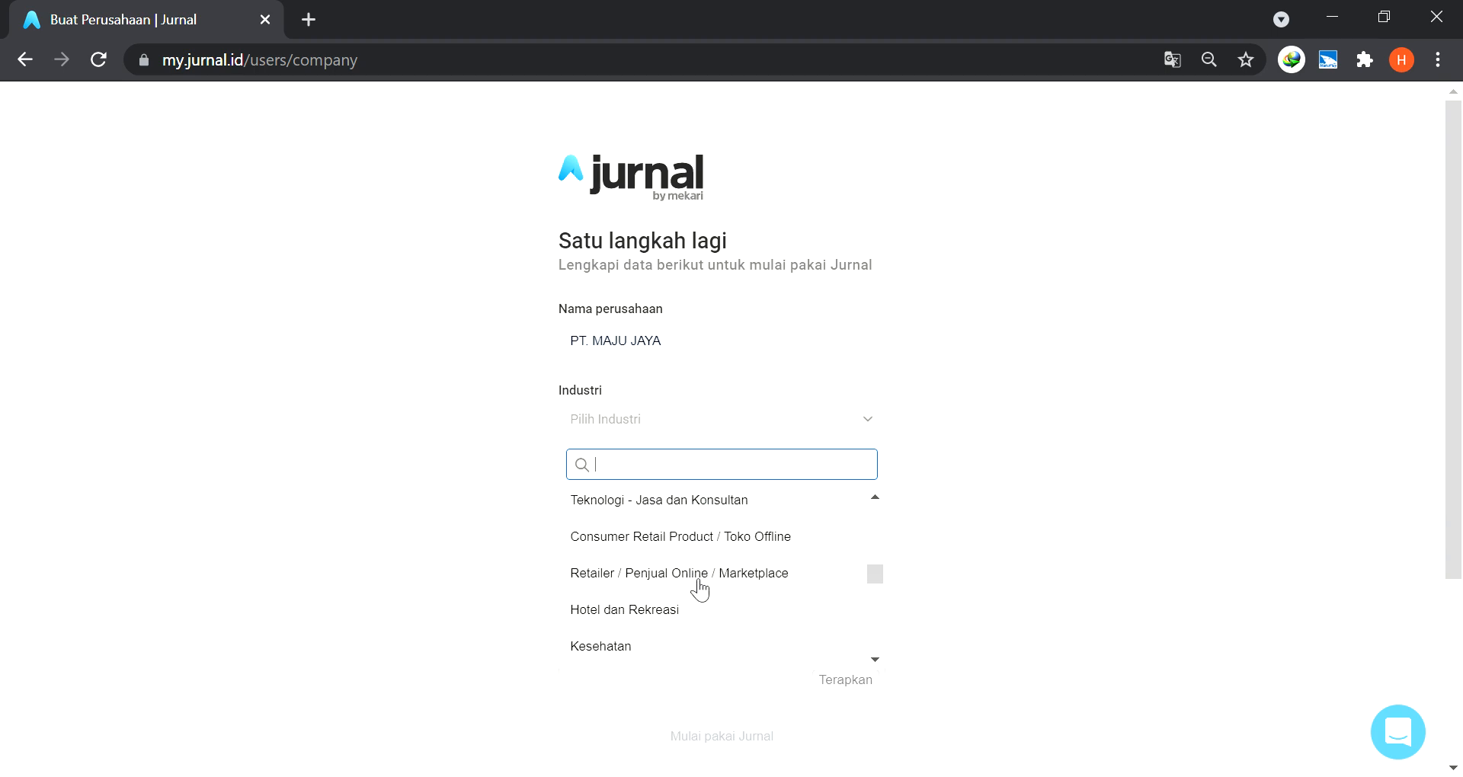
left_click(705, 547)
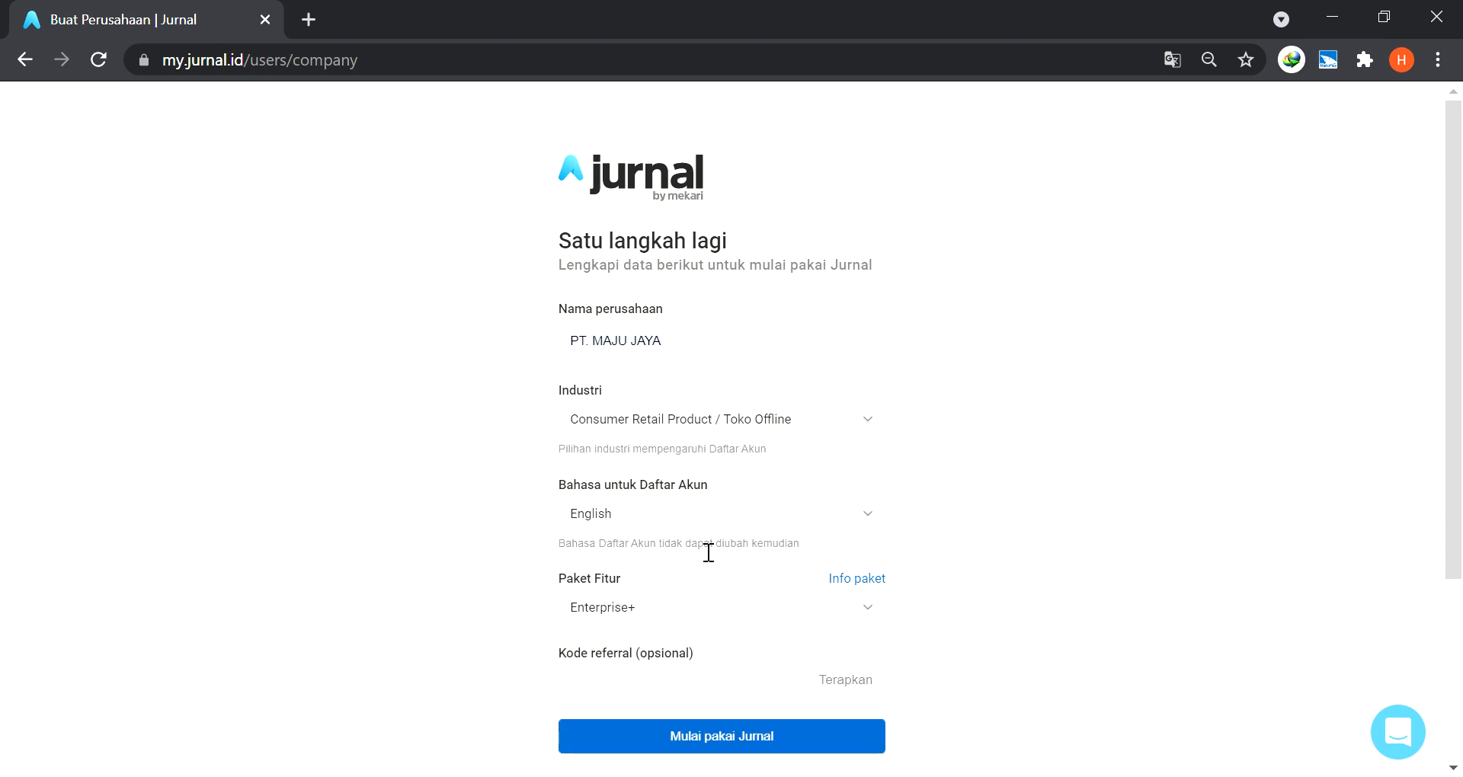
Set the chart of accounts language to Bahasa Indonesia and the feature package to Enterprise, and submit the company registration.
left_click(757, 521)
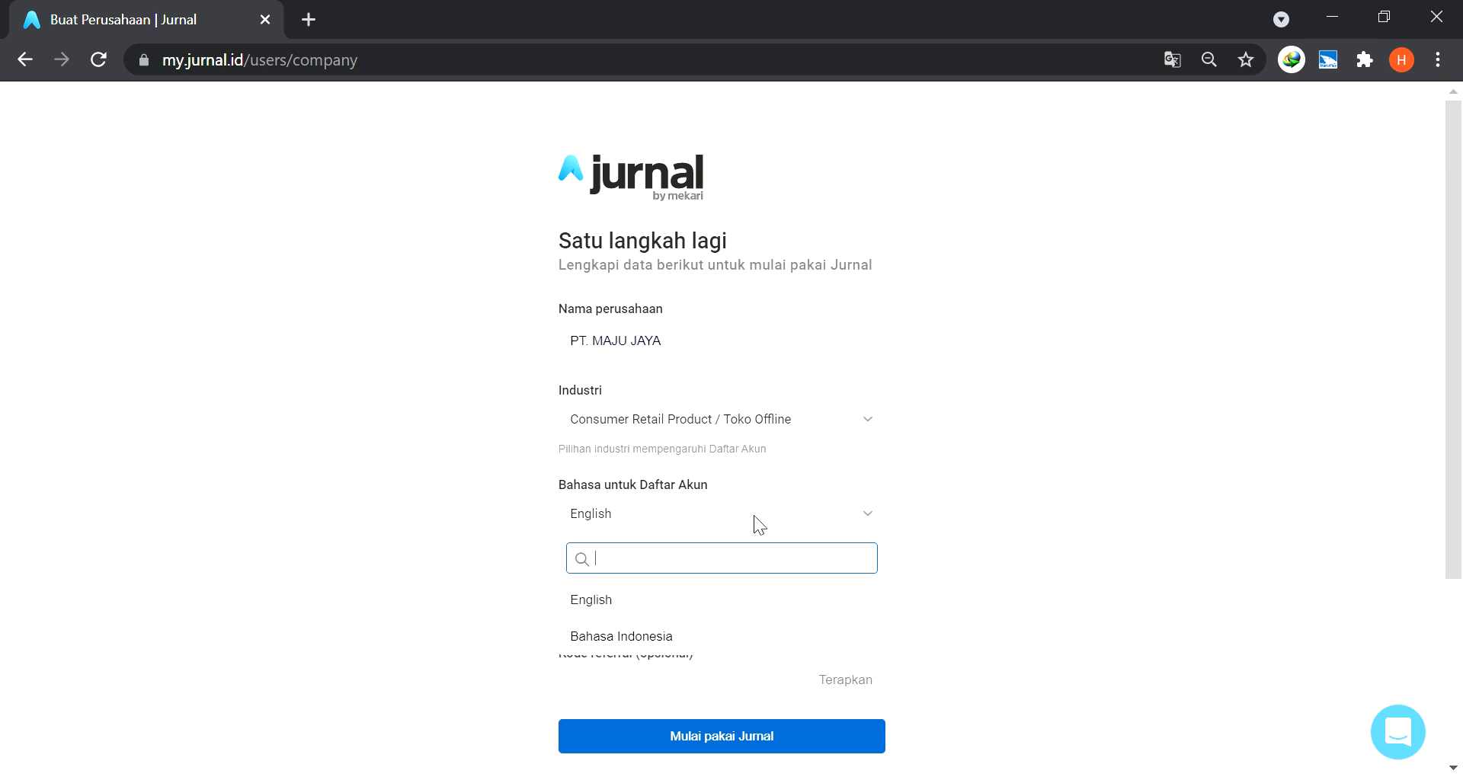
left_click(596, 638)
scroll(504, 550, "down", 2)
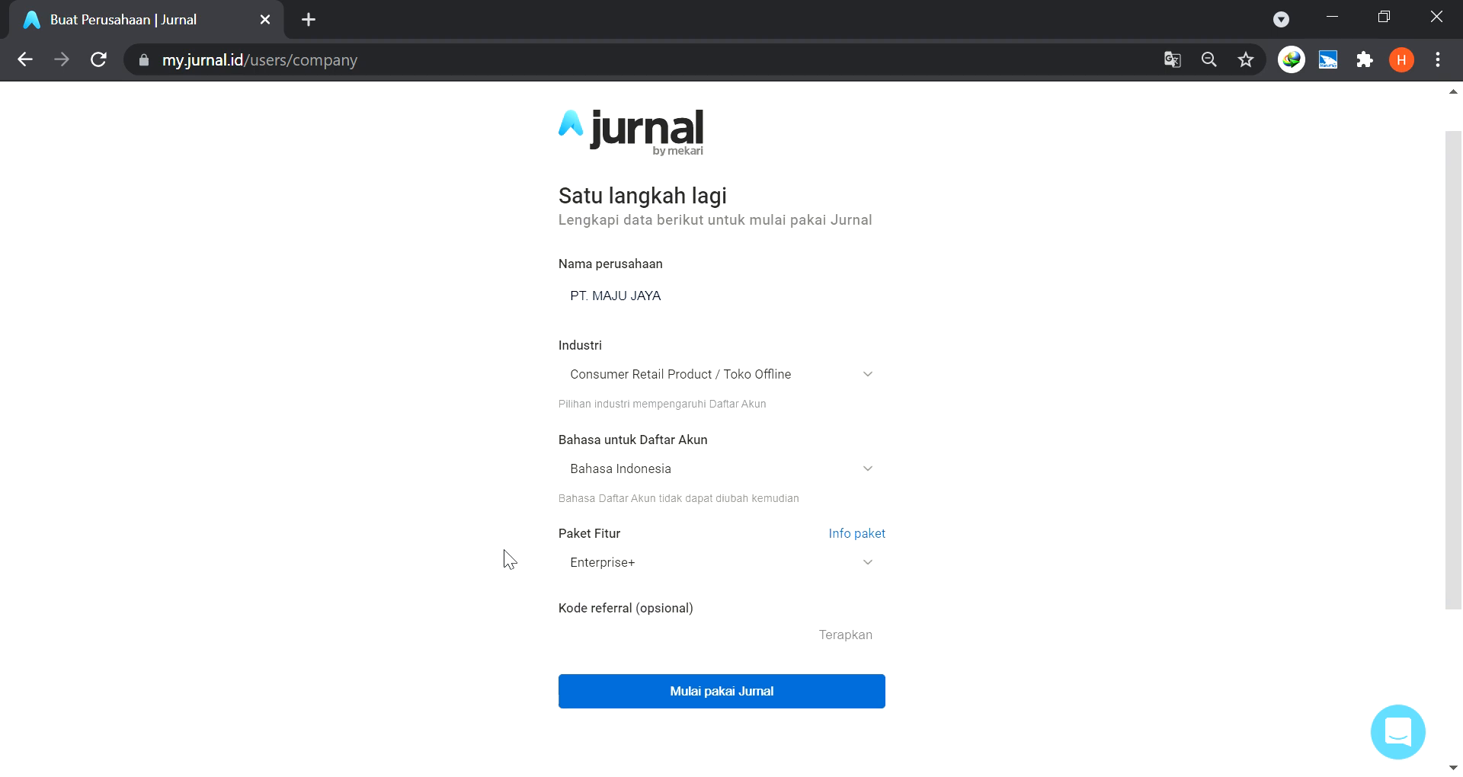
left_click(661, 501)
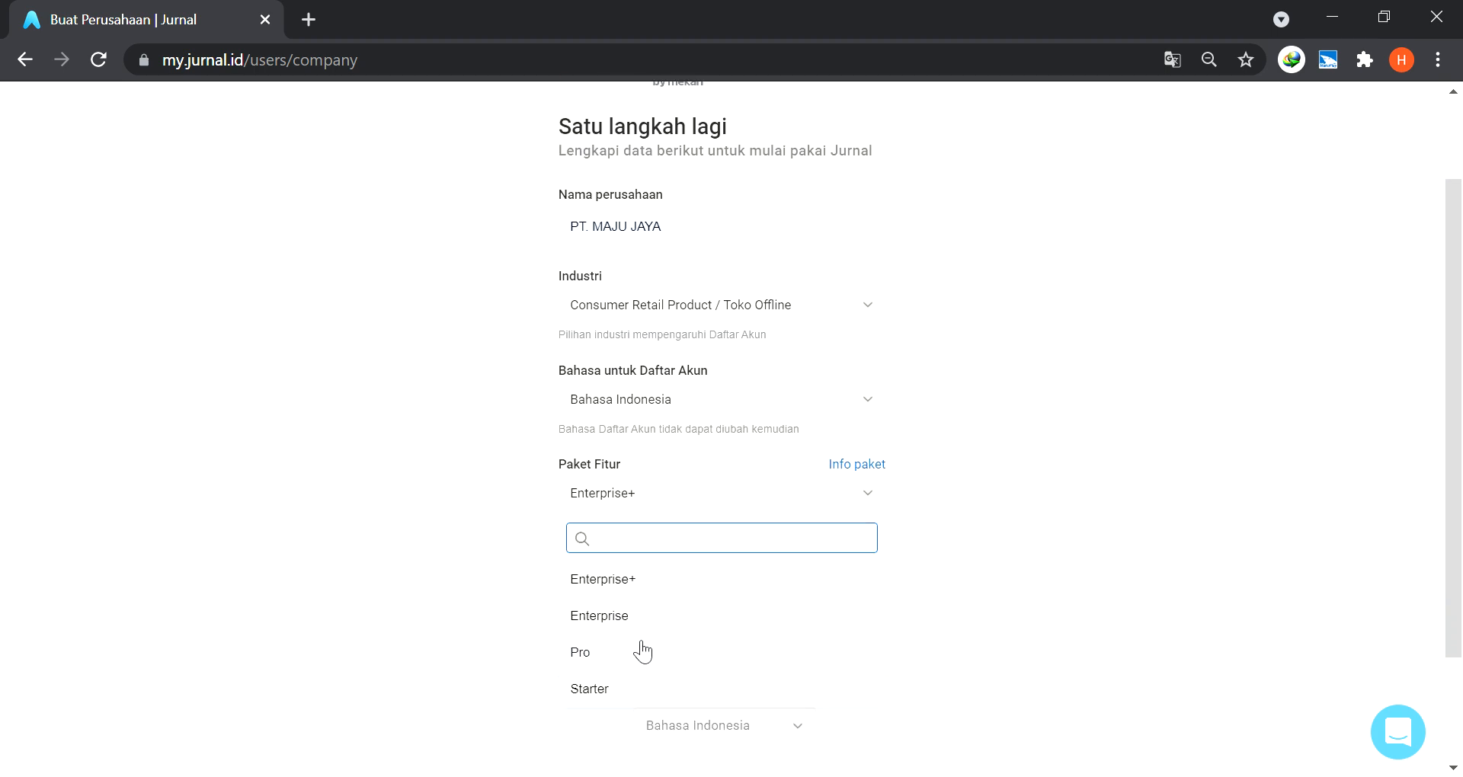
left_click(634, 617)
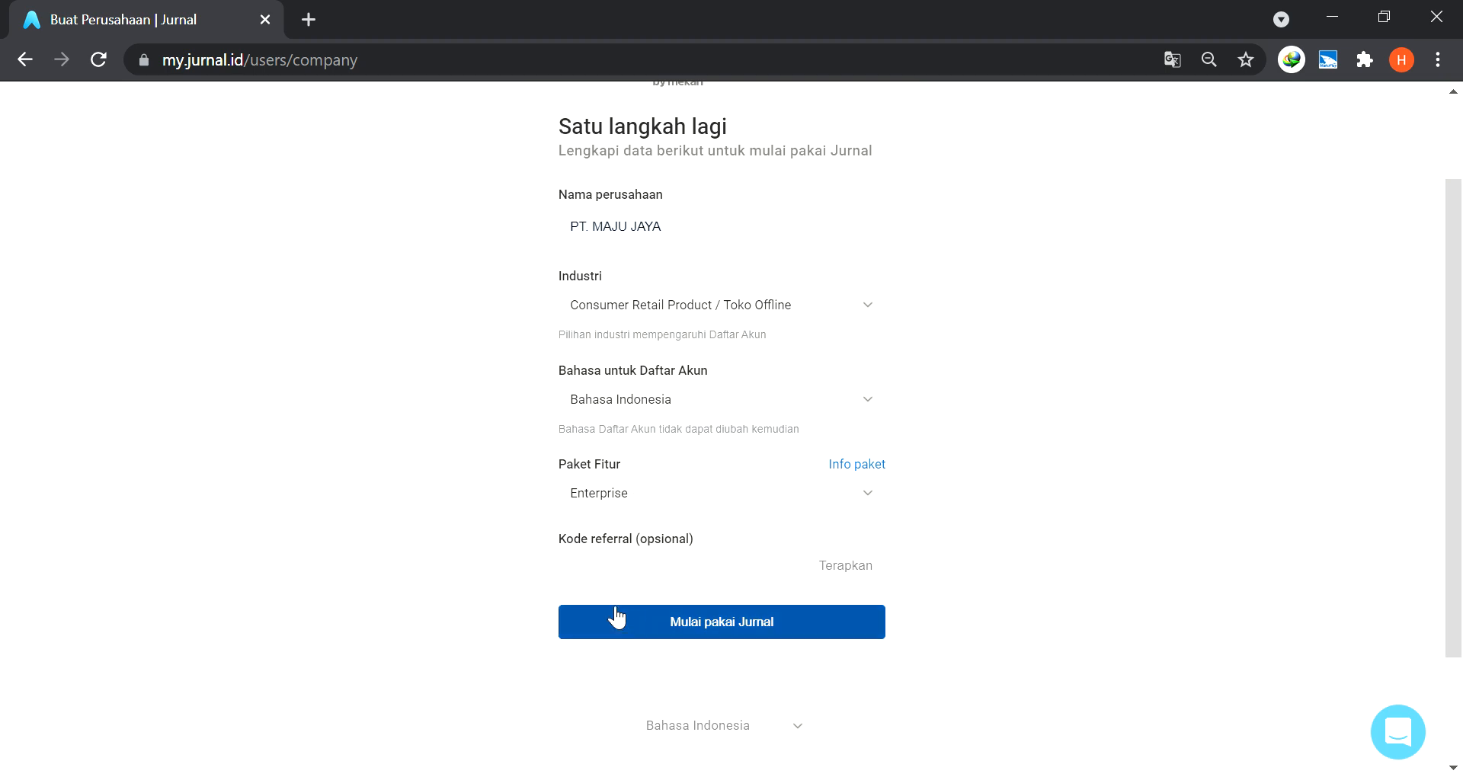
left_click(684, 630)
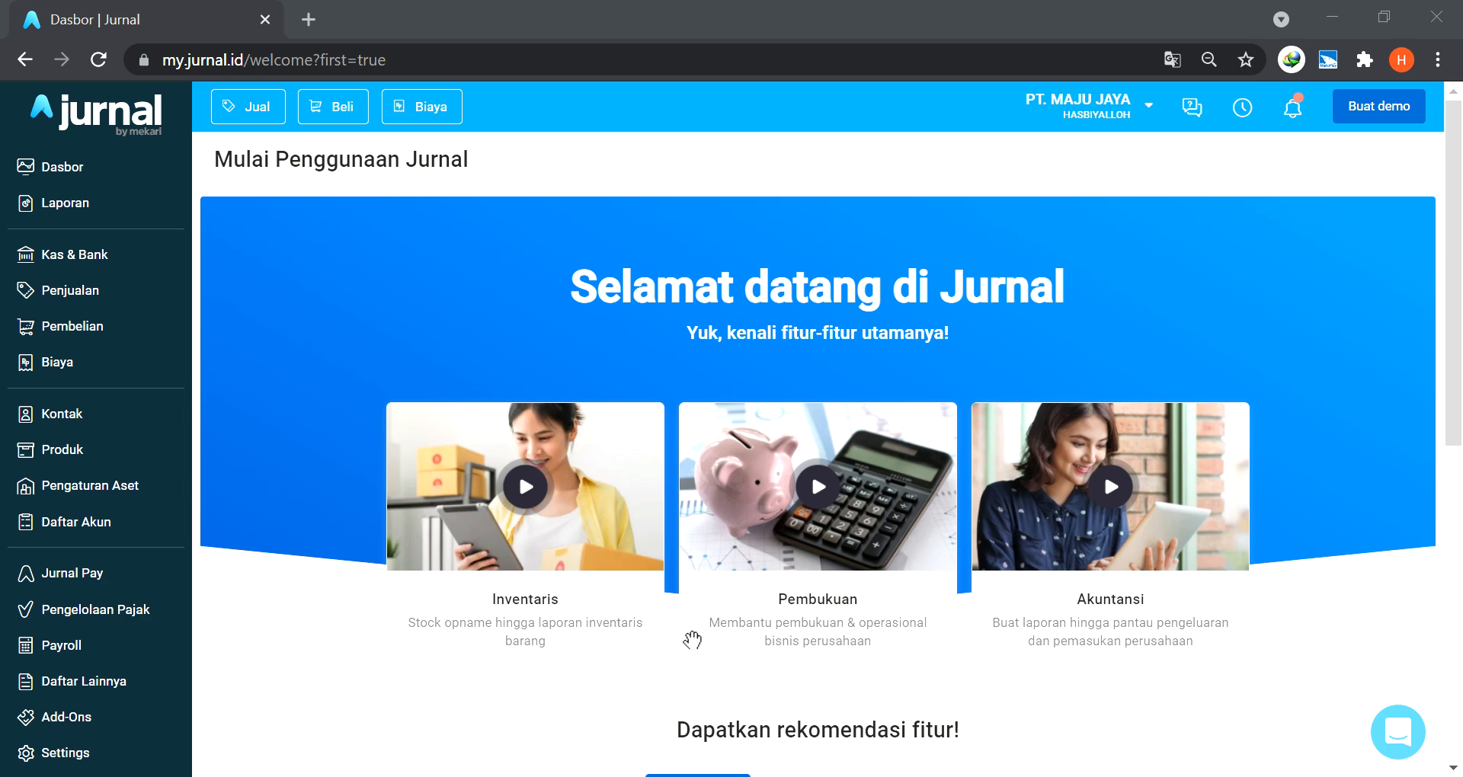
left_click(676, 623)
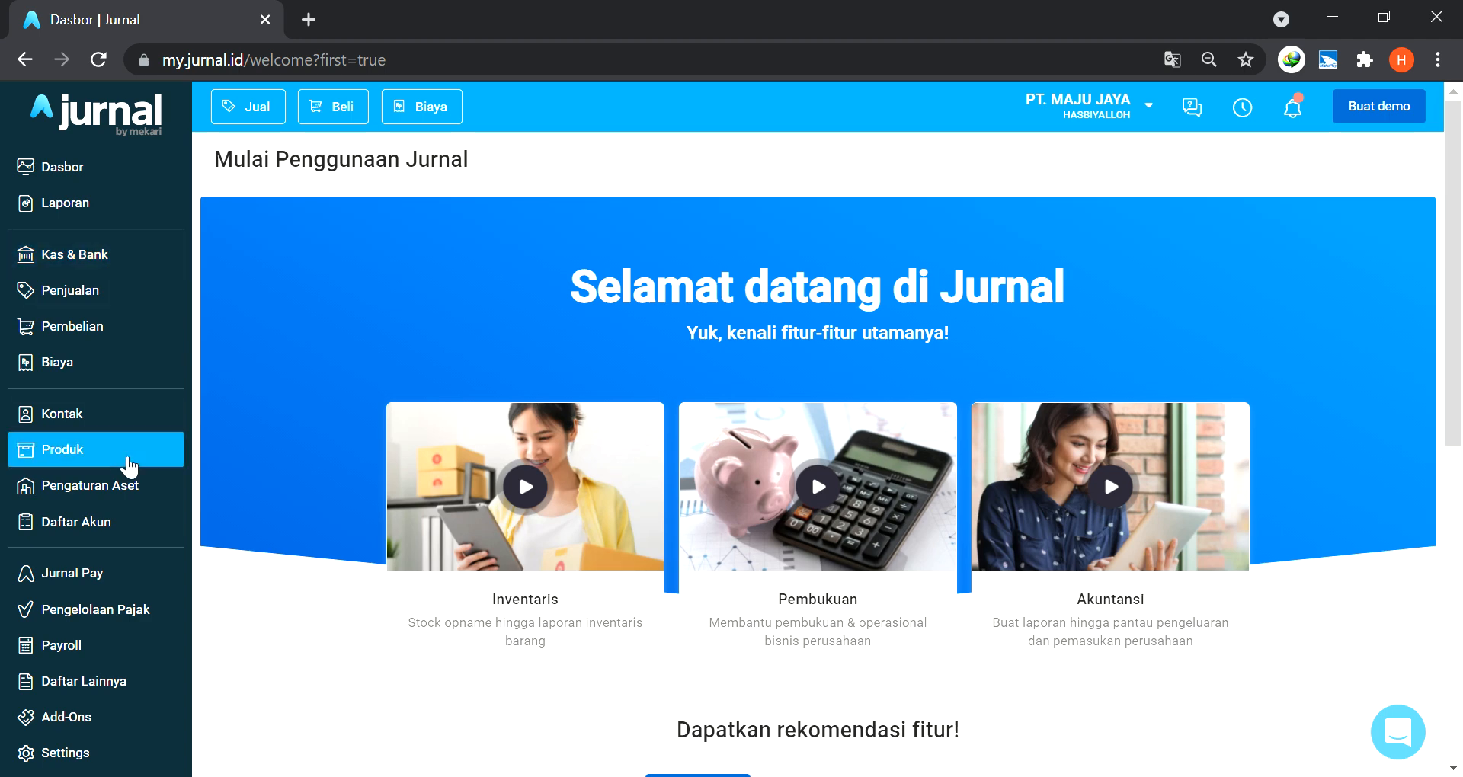
Set the inventory costing method to FIFO in the company's product and service settings.
scroll(120, 480, "down", 2)
left_click(73, 695)
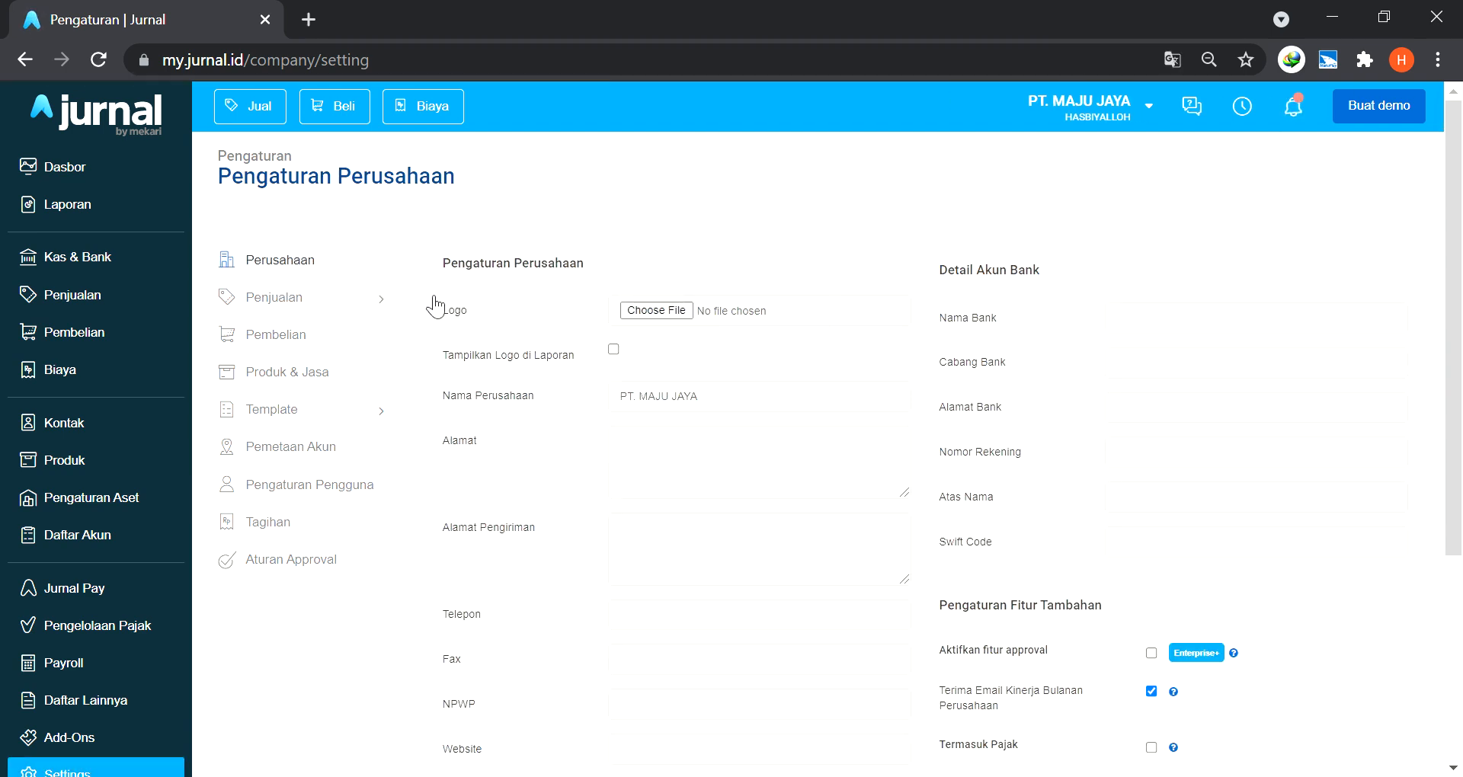
scroll(717, 559, "down", 2)
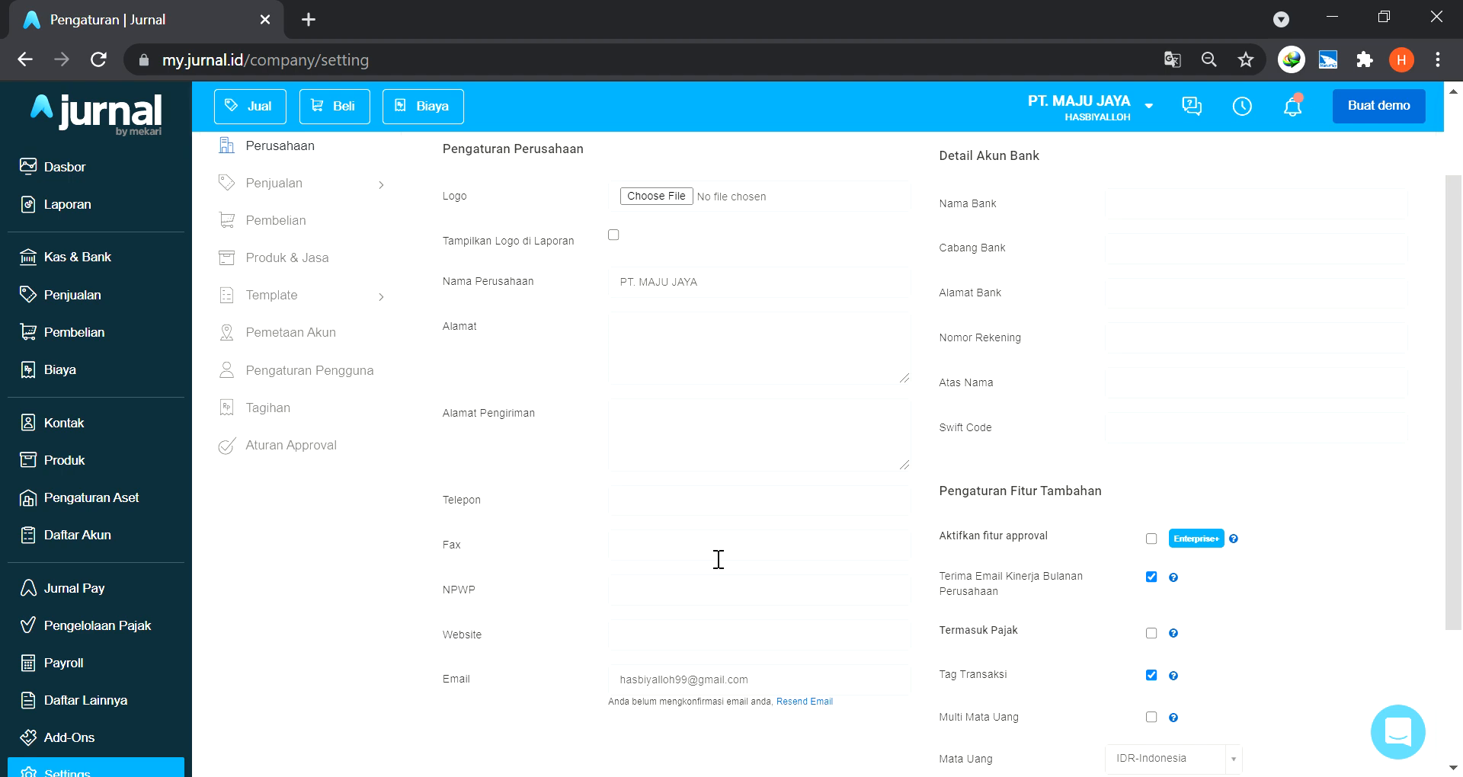
scroll(750, 549, "up", 2)
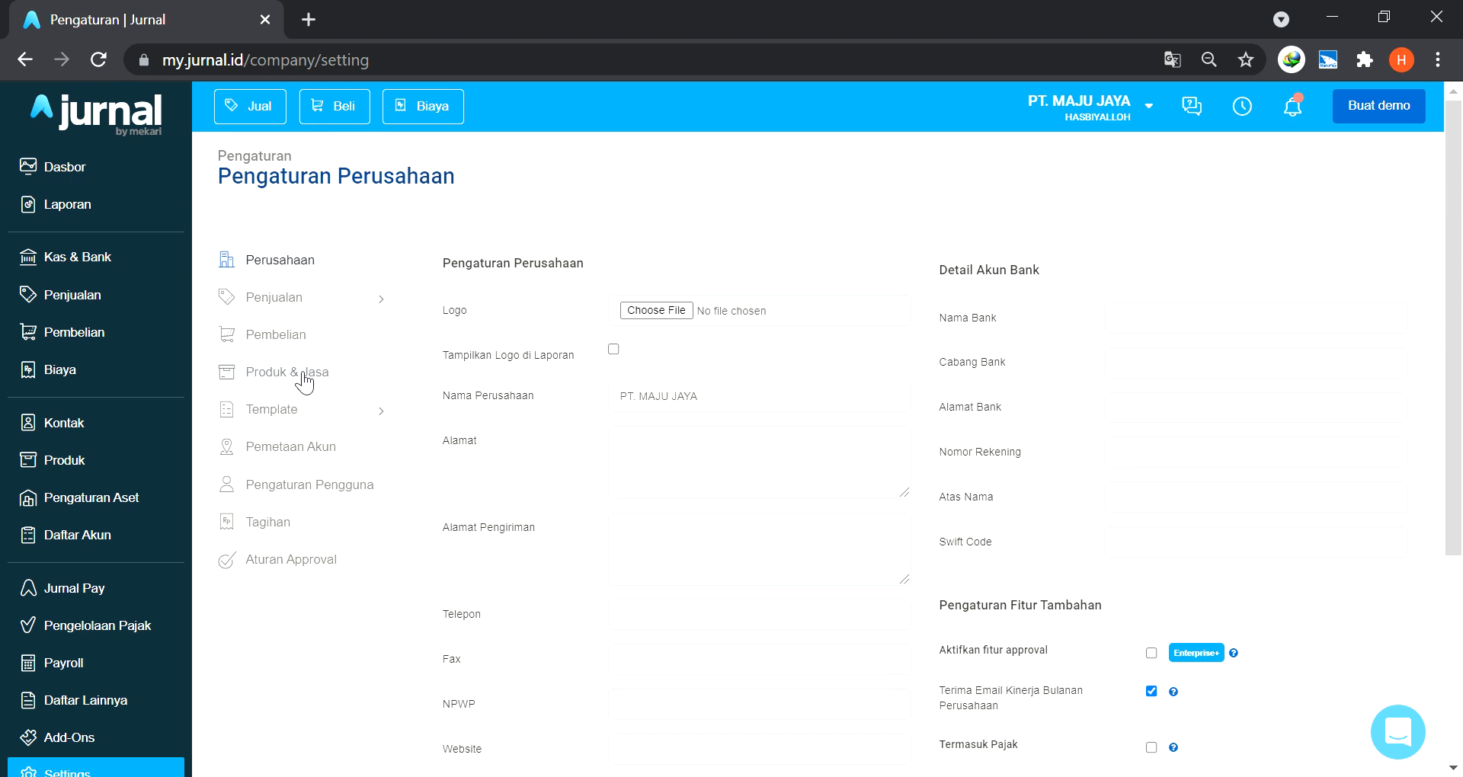
left_click(305, 379)
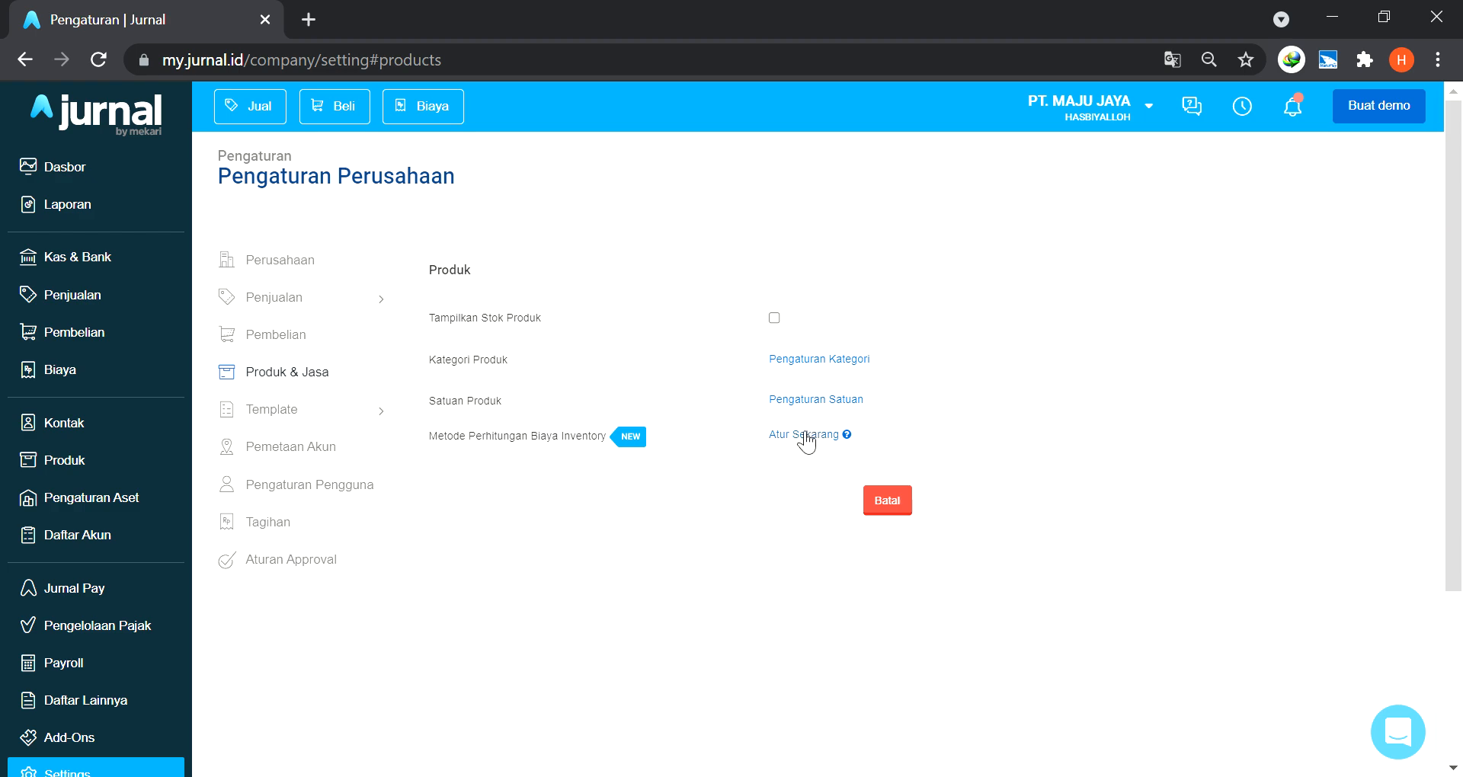
left_click(807, 436)
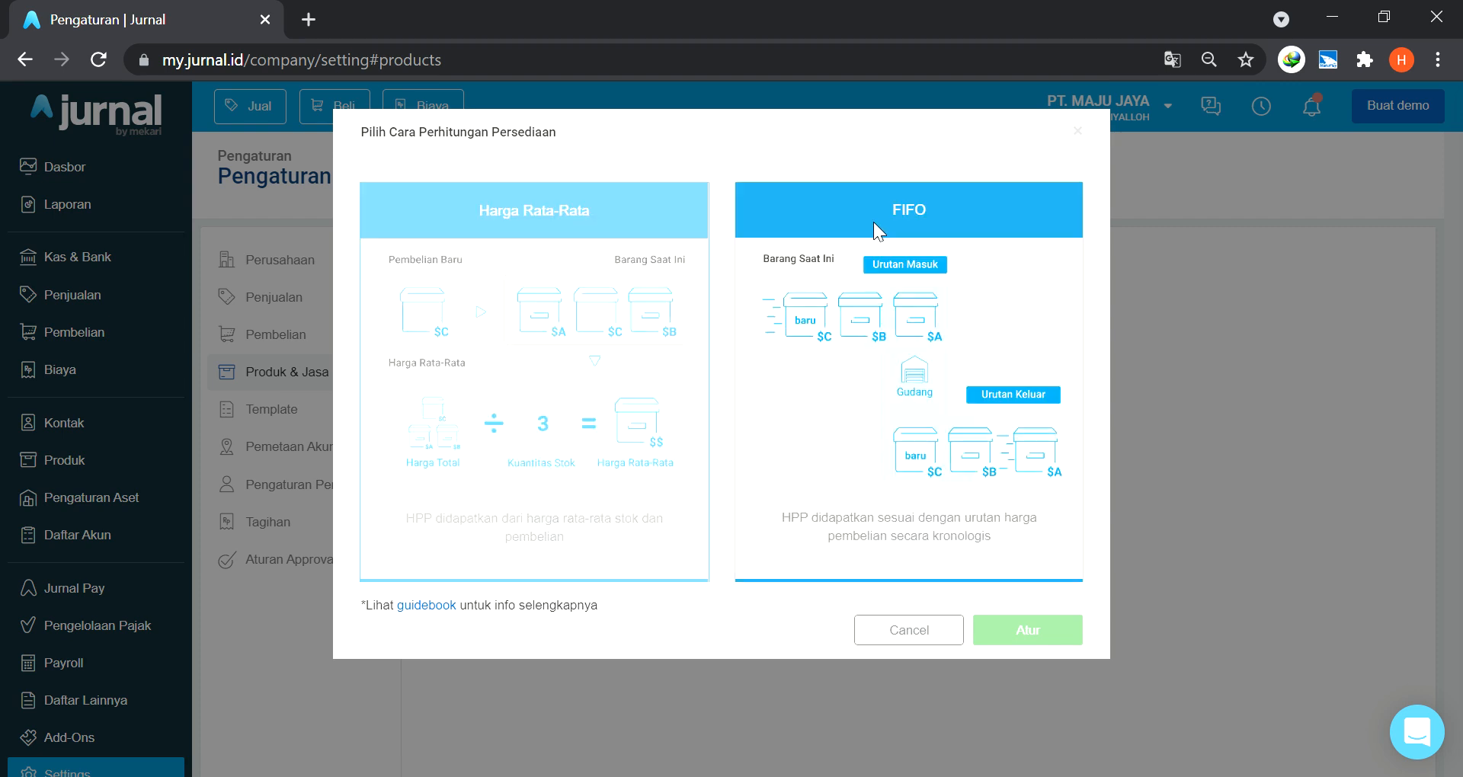
left_click(852, 427)
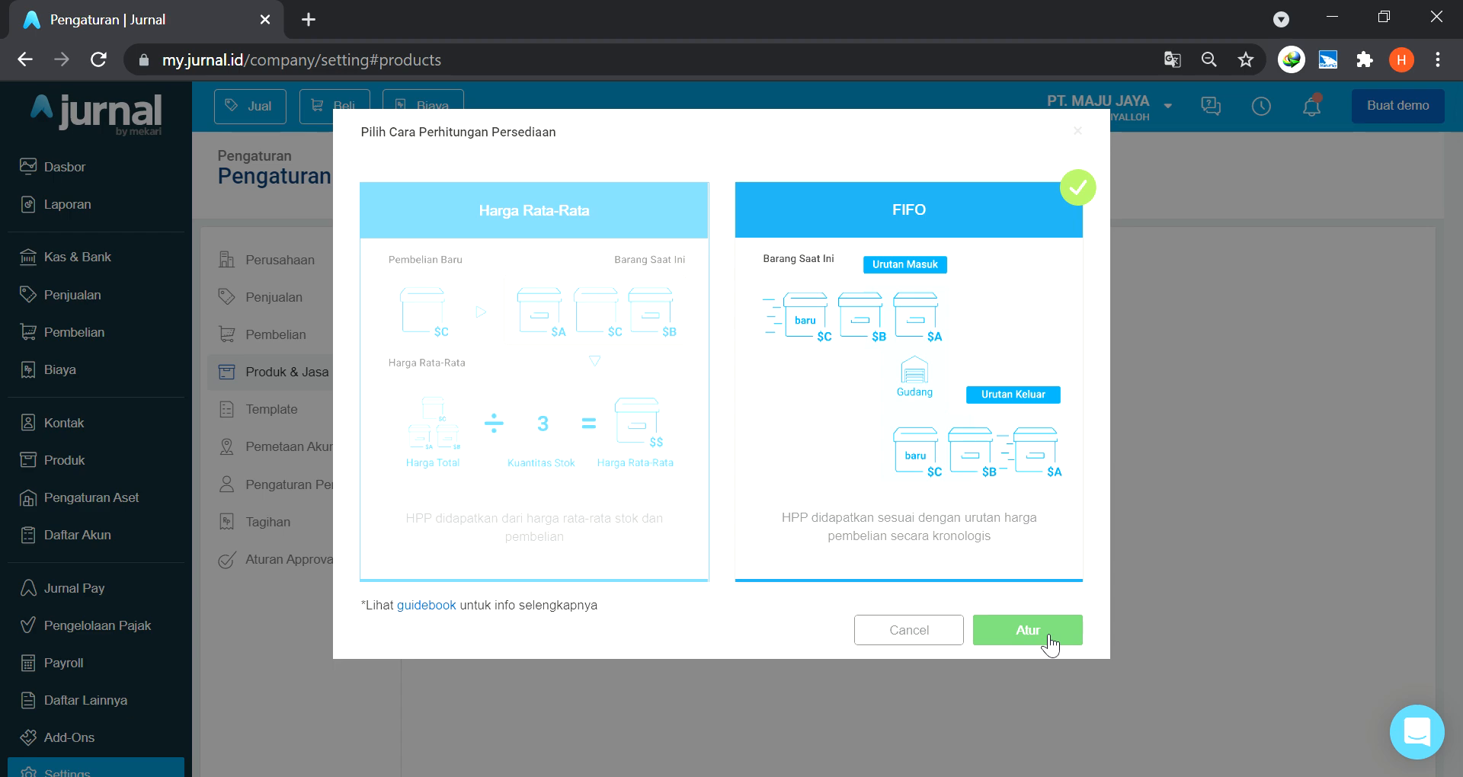
left_click(1046, 635)
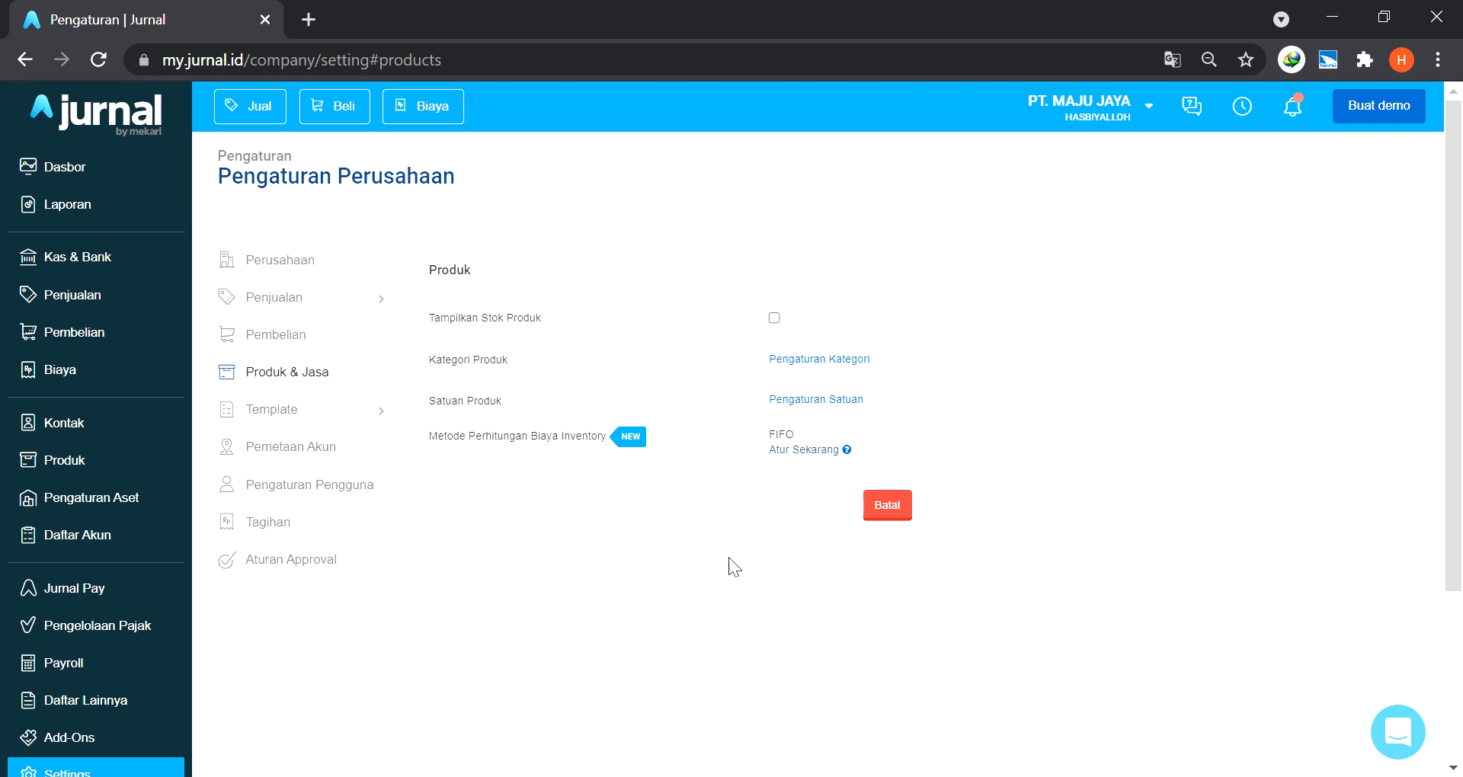
Start a Terima Uang transaction from the cash and bank accounts and date it 02/09/2021.
left_click(79, 263)
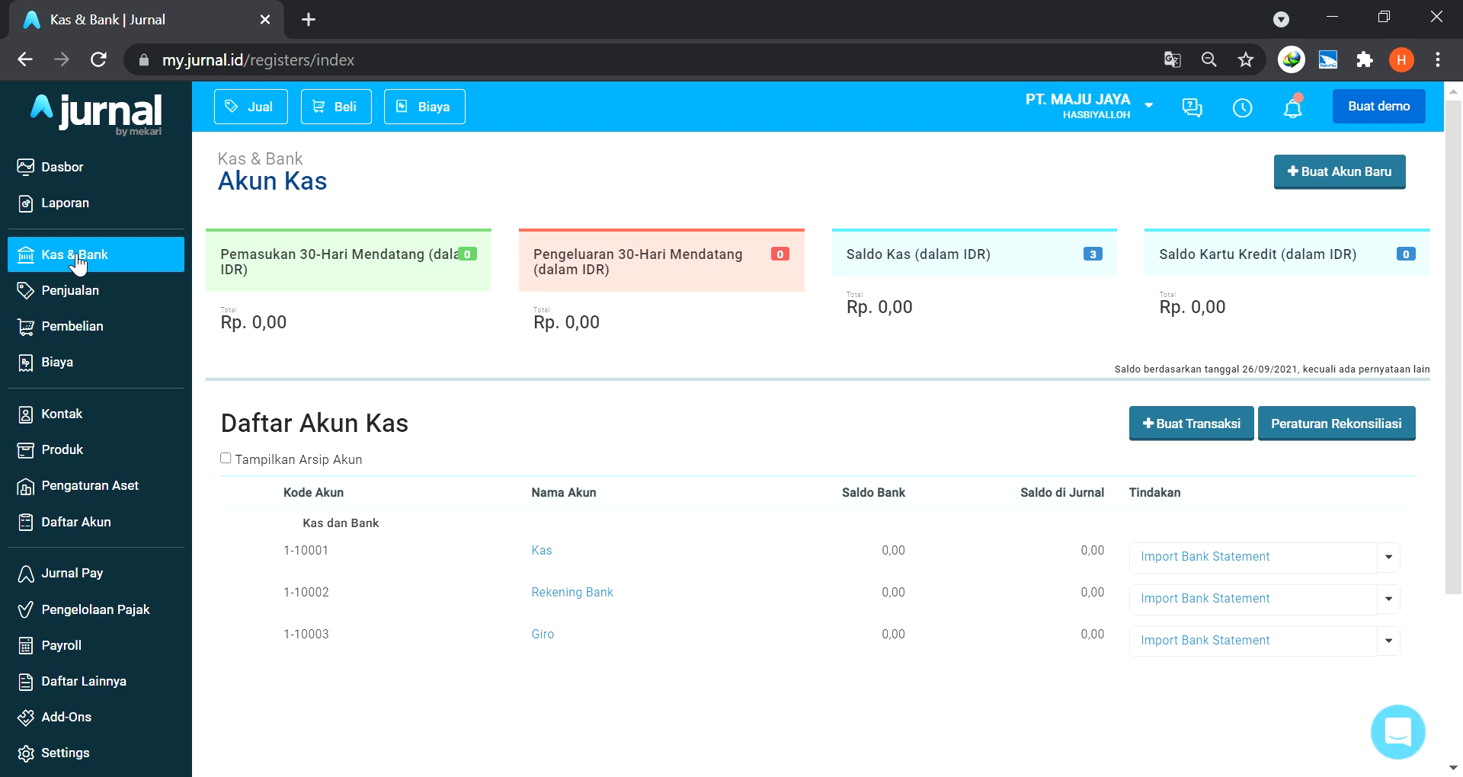
left_click(1178, 425)
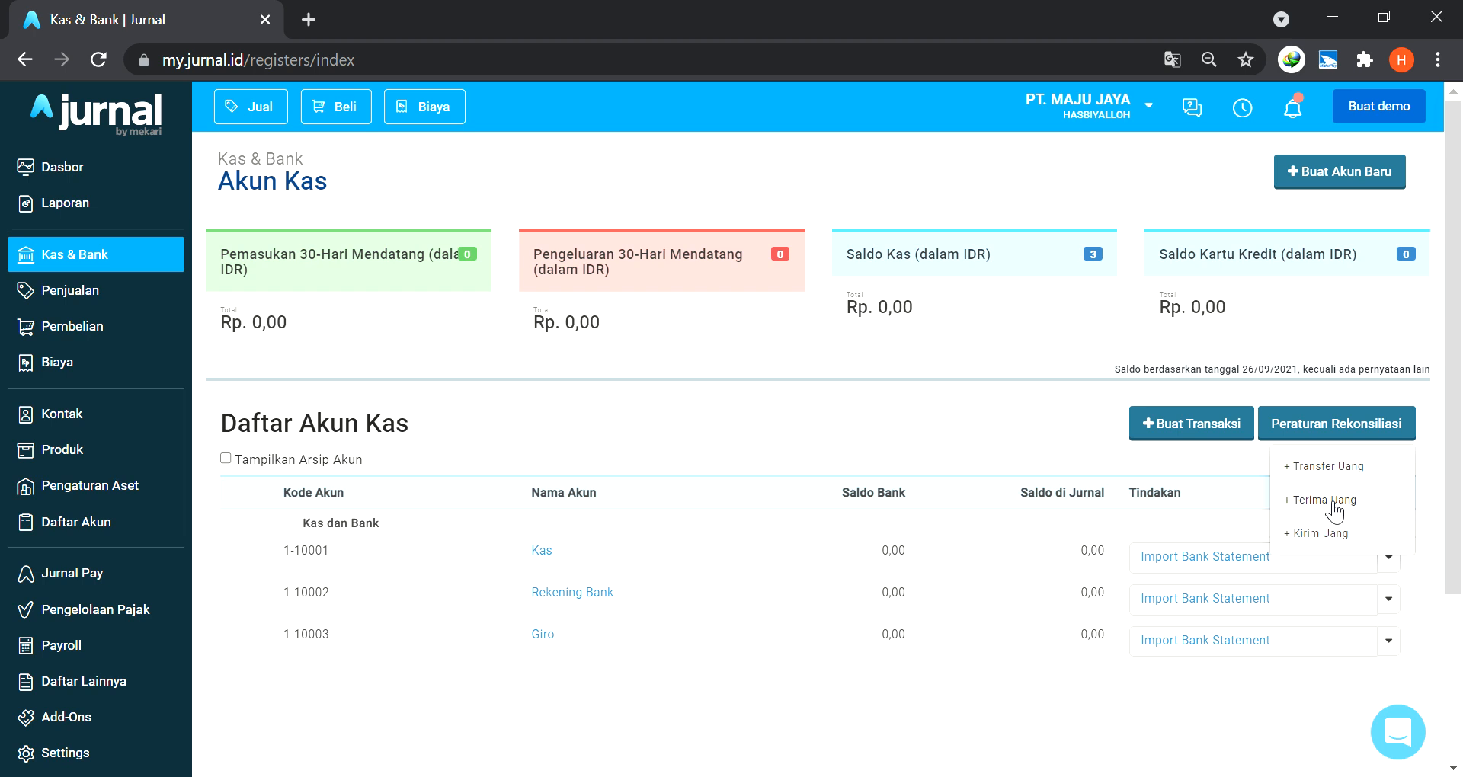
left_click(1334, 503)
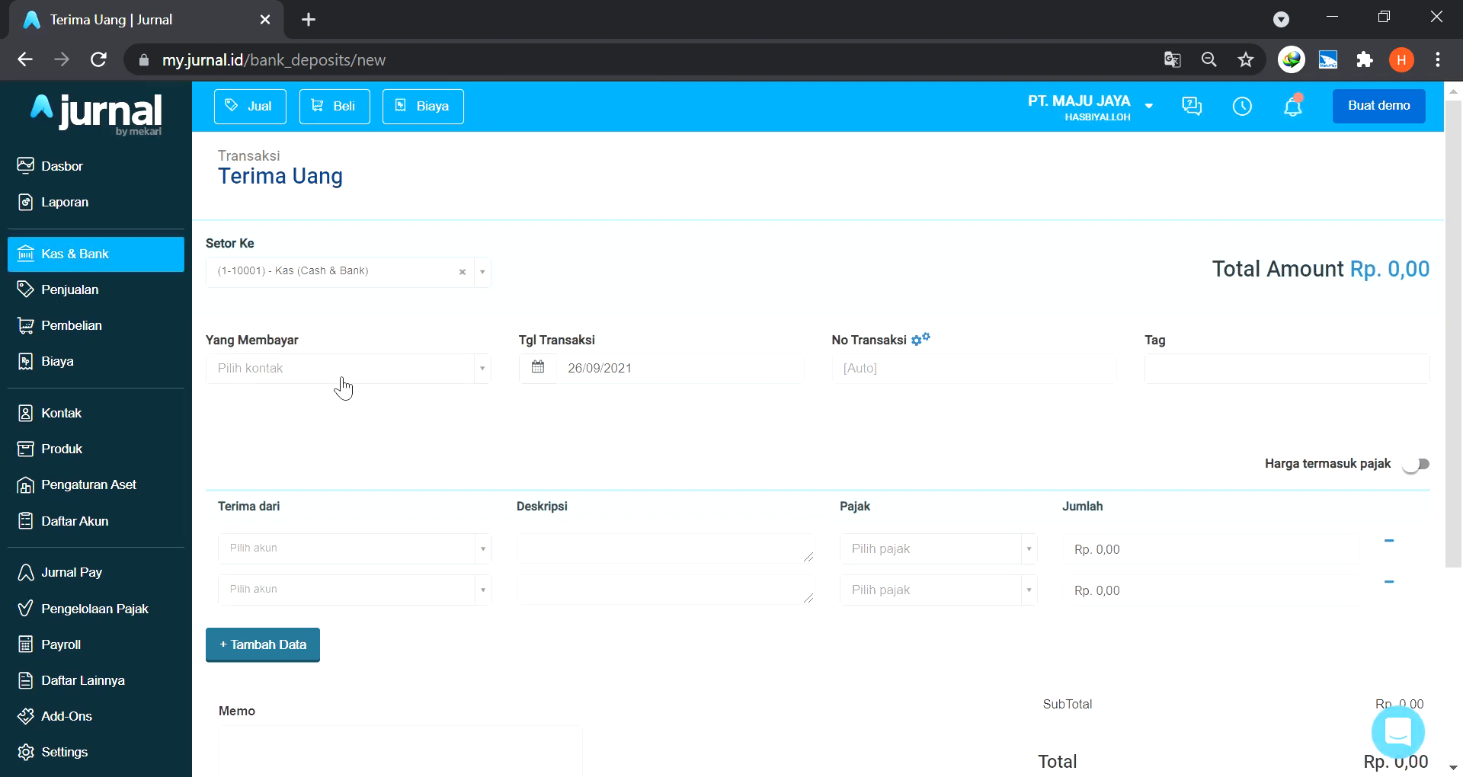
left_click(538, 368)
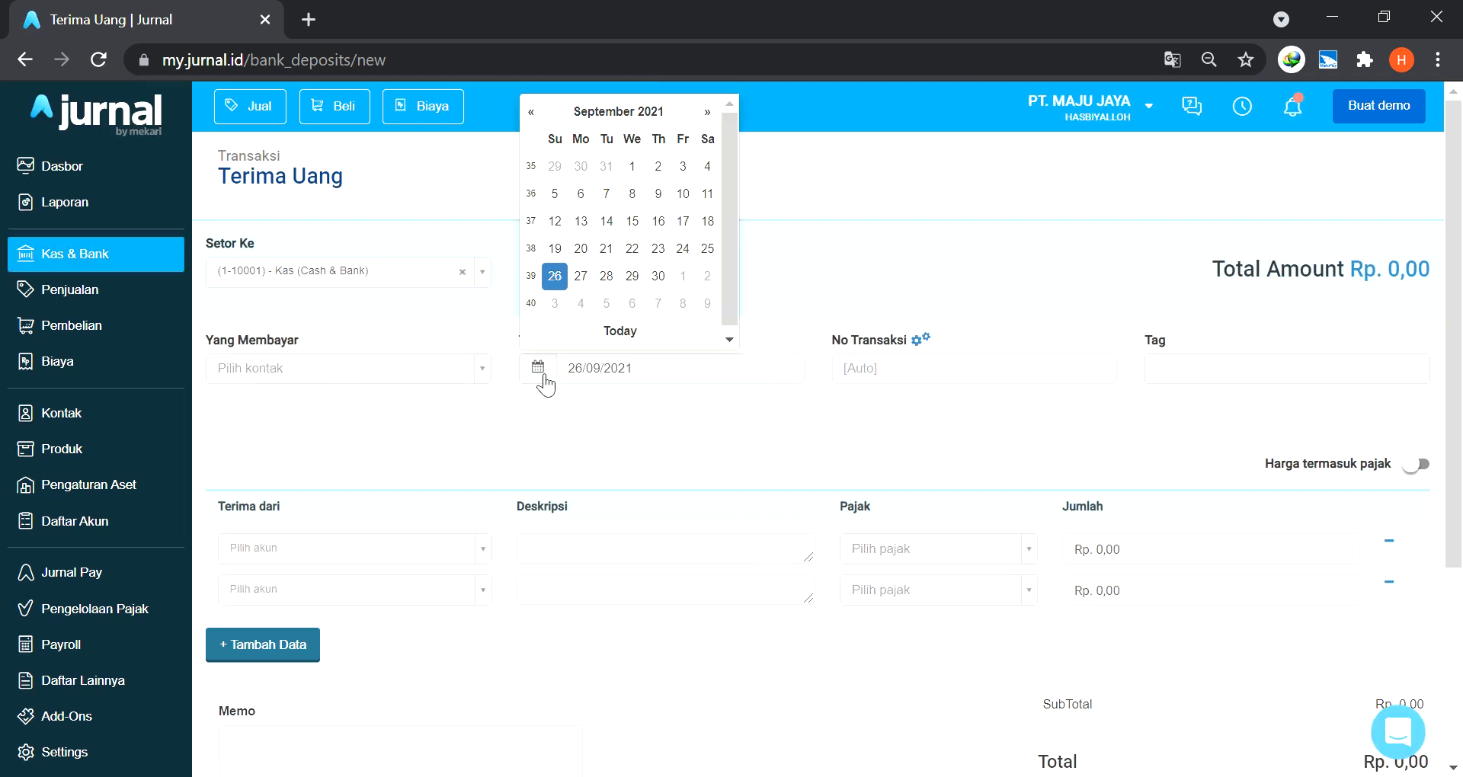
left_click(661, 168)
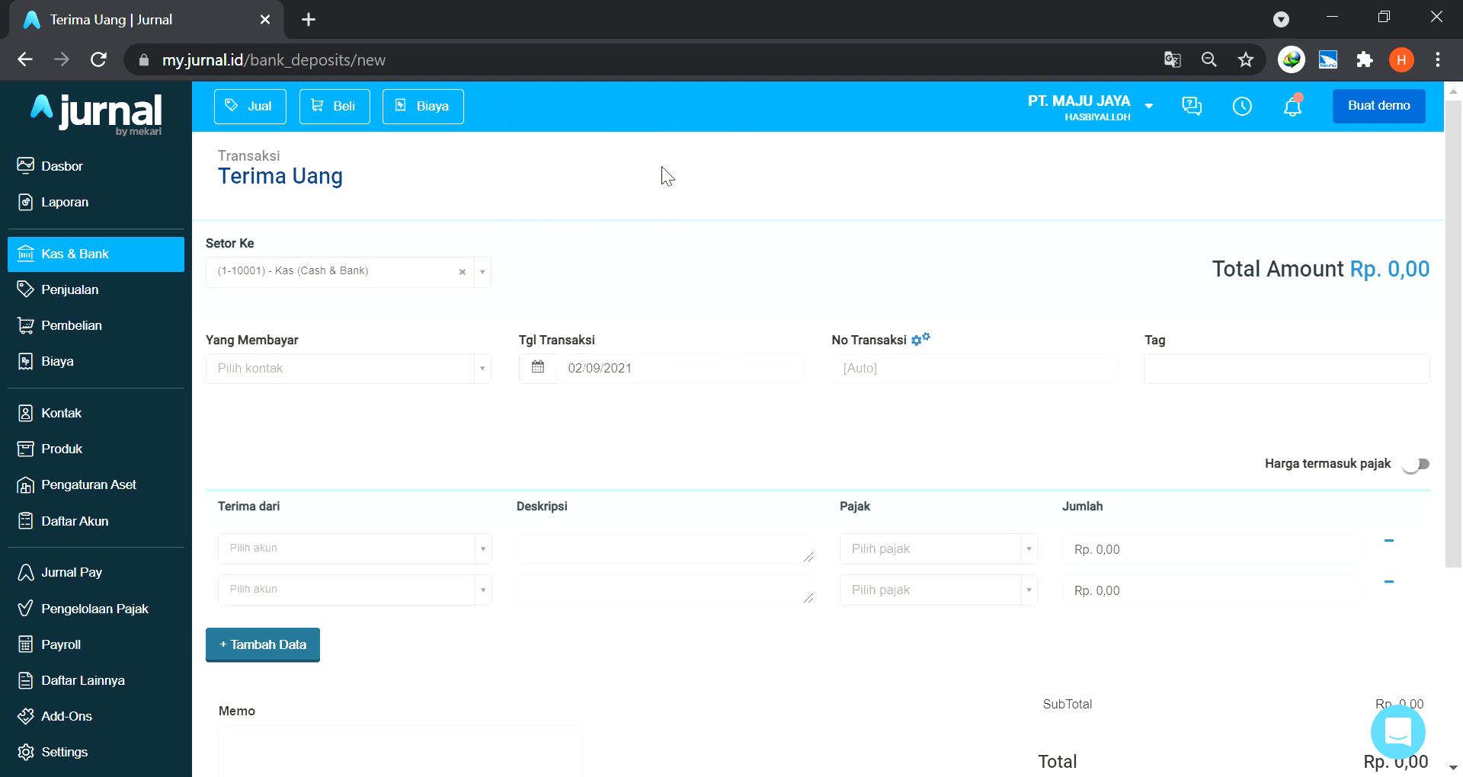
Fill the first receipt line with account Modal Saham, description Modal Awal and amount Rp. 250.000.000, and create the receipt.
left_click(288, 549)
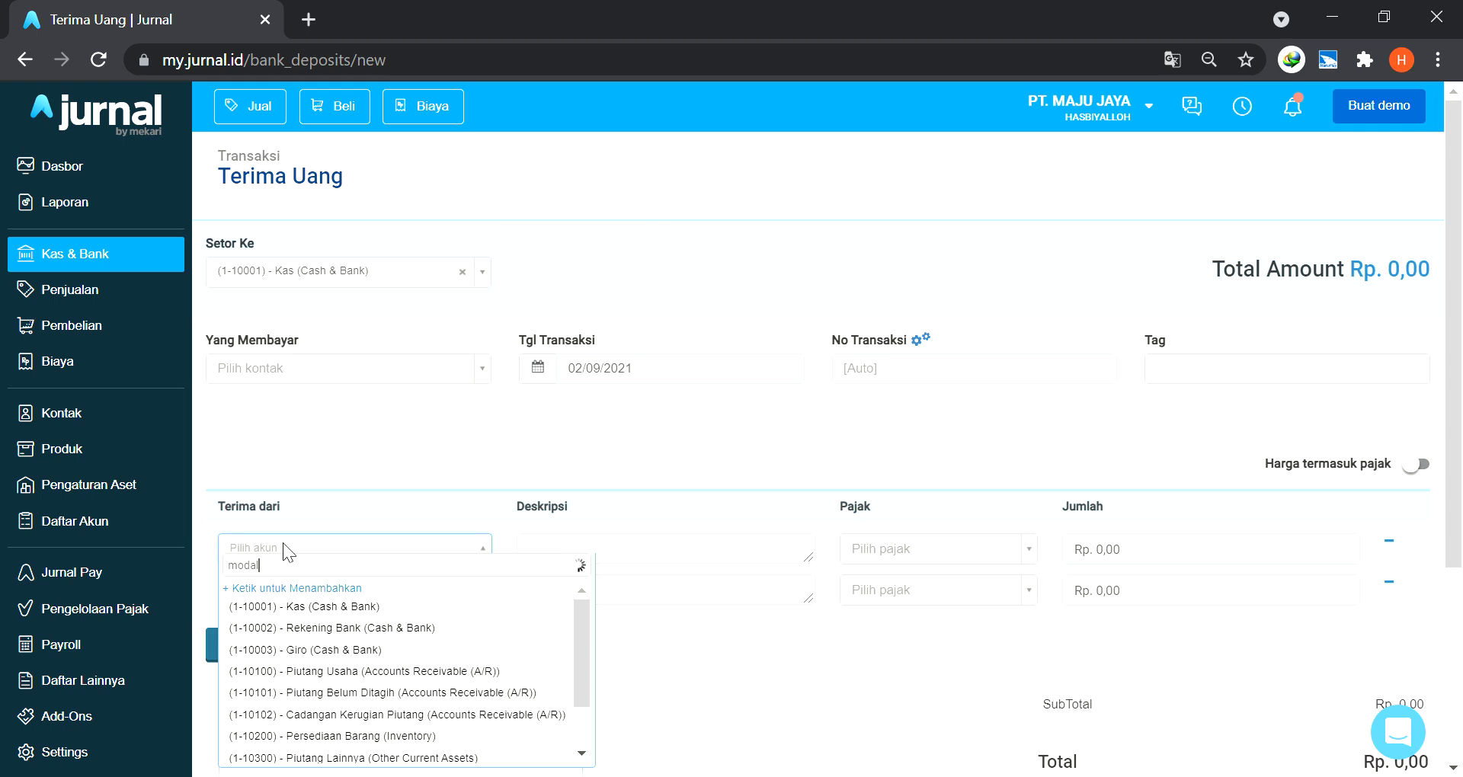
left_click(311, 608)
left_click(578, 557)
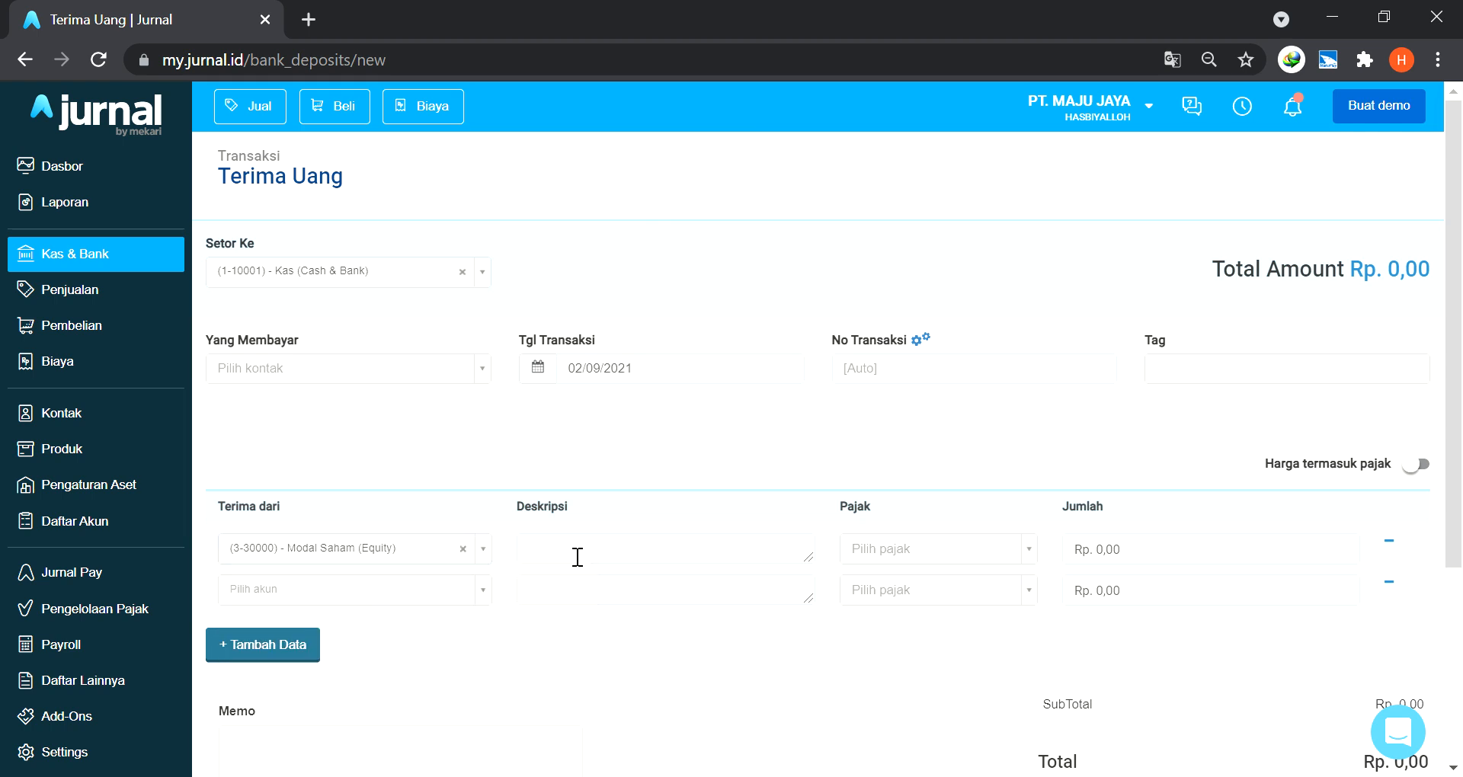
type("Modal Awal")
left_click(1157, 558)
type("250.")
type("000.000")
key("Tab")
scroll(1174, 663, "down", 3)
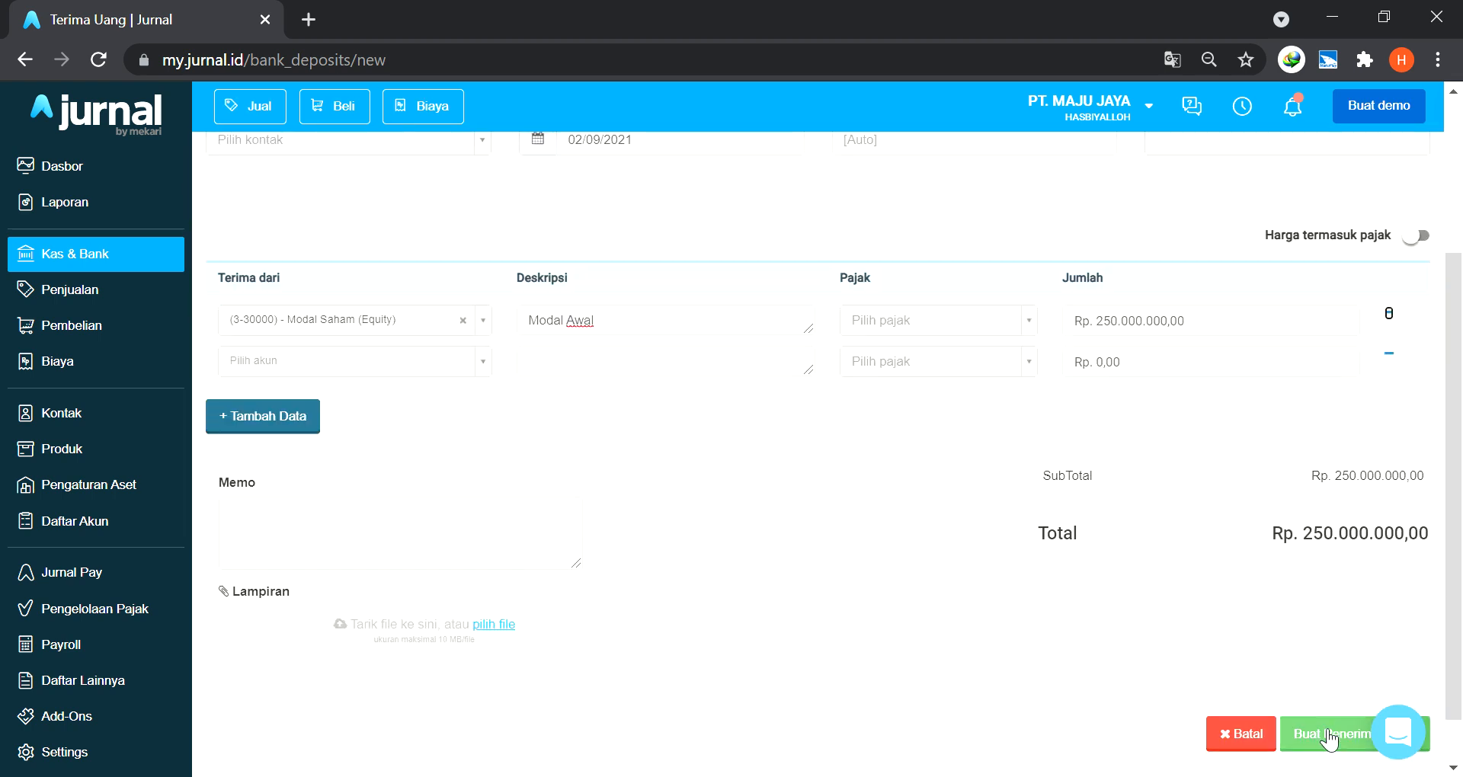
scroll(1327, 738, "down", 1)
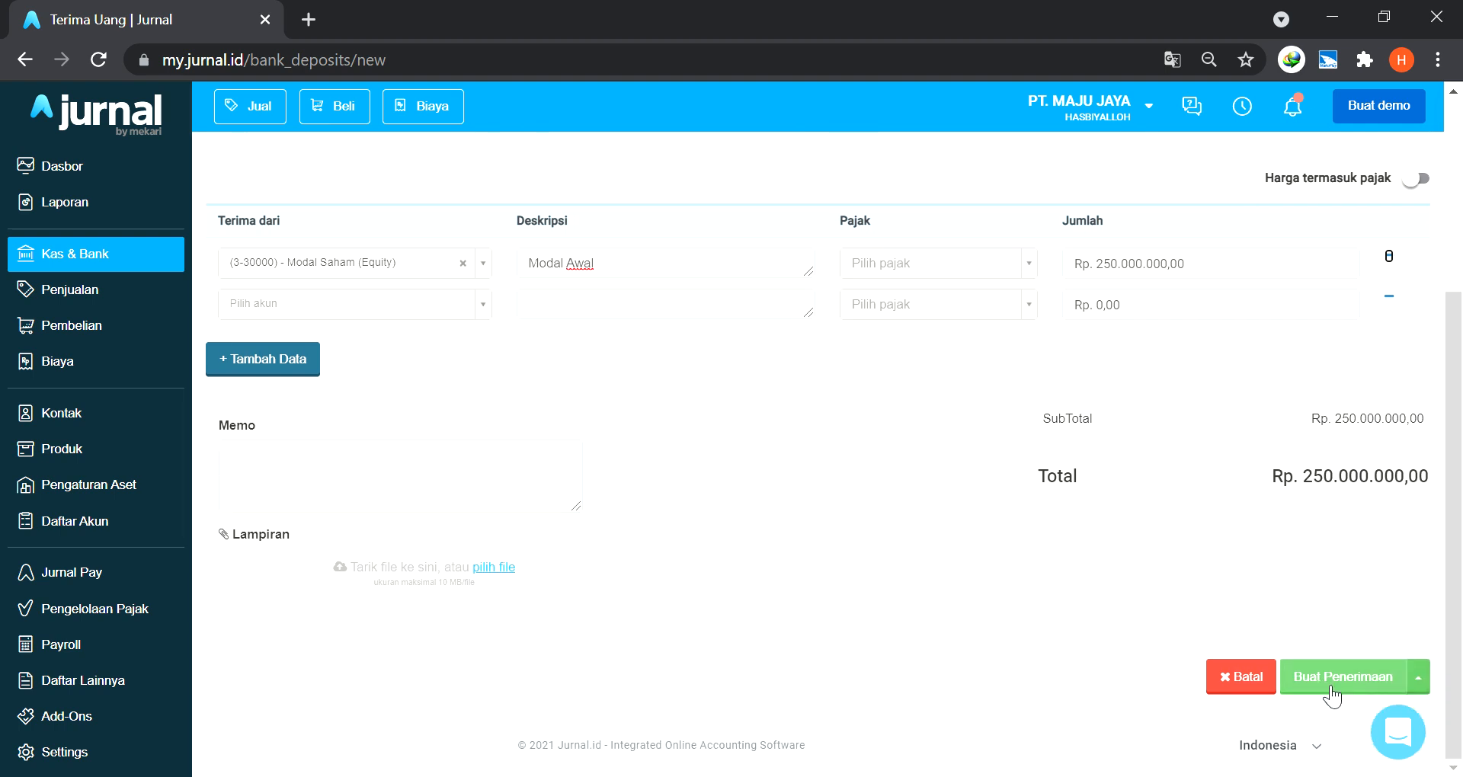
left_click(1330, 679)
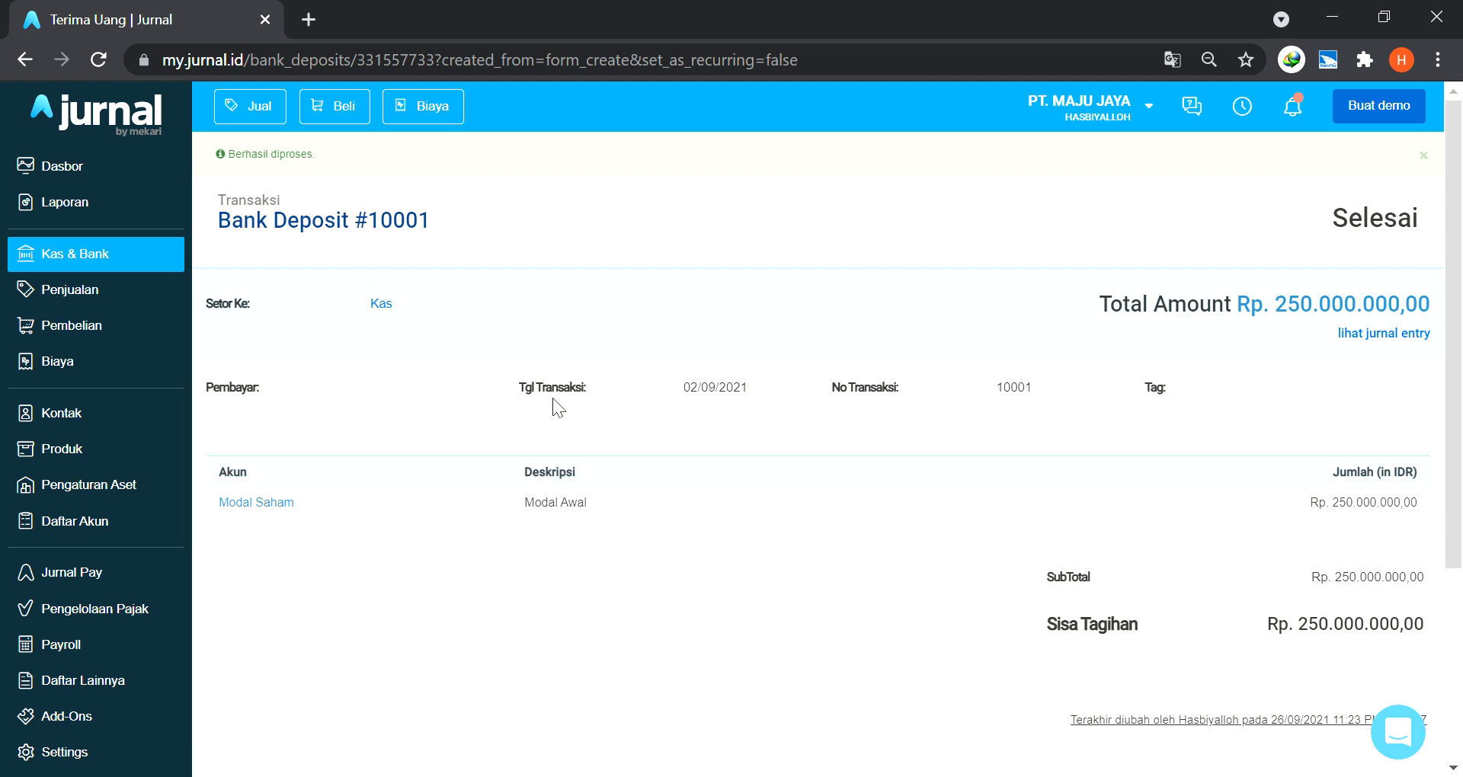
key("alt+Tab")
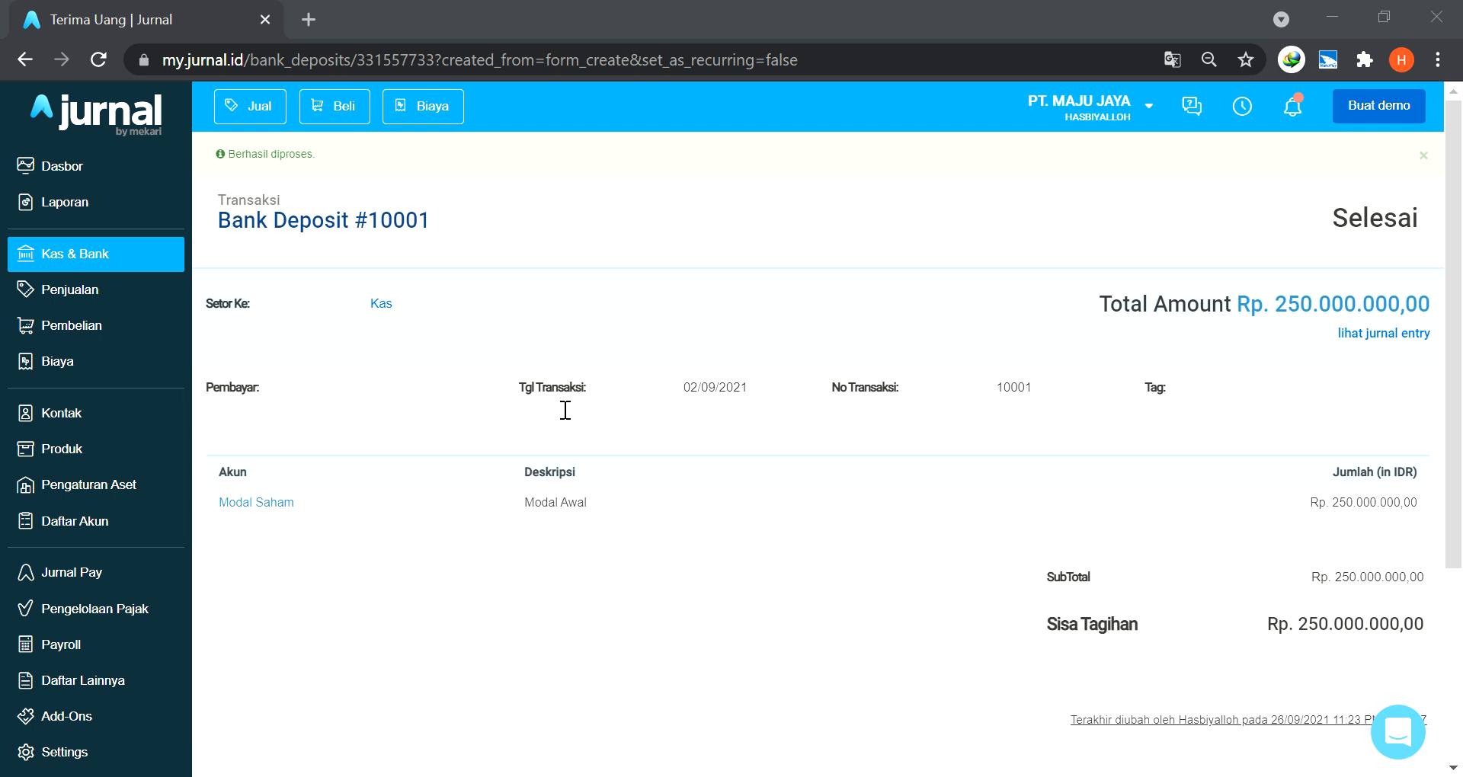
left_click(552, 398)
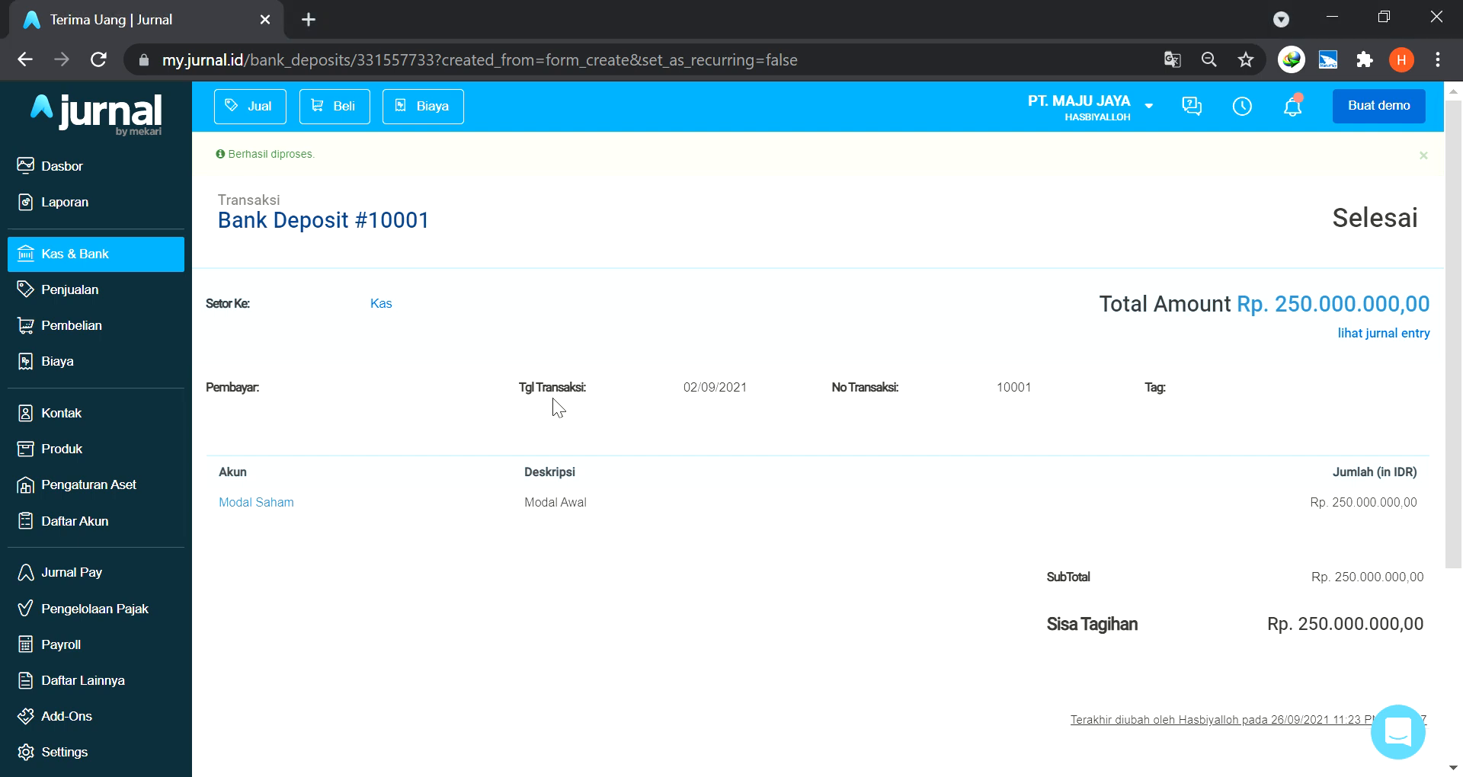
Start a Kirim Uang transaction from the cash and bank accounts.
left_click(100, 271)
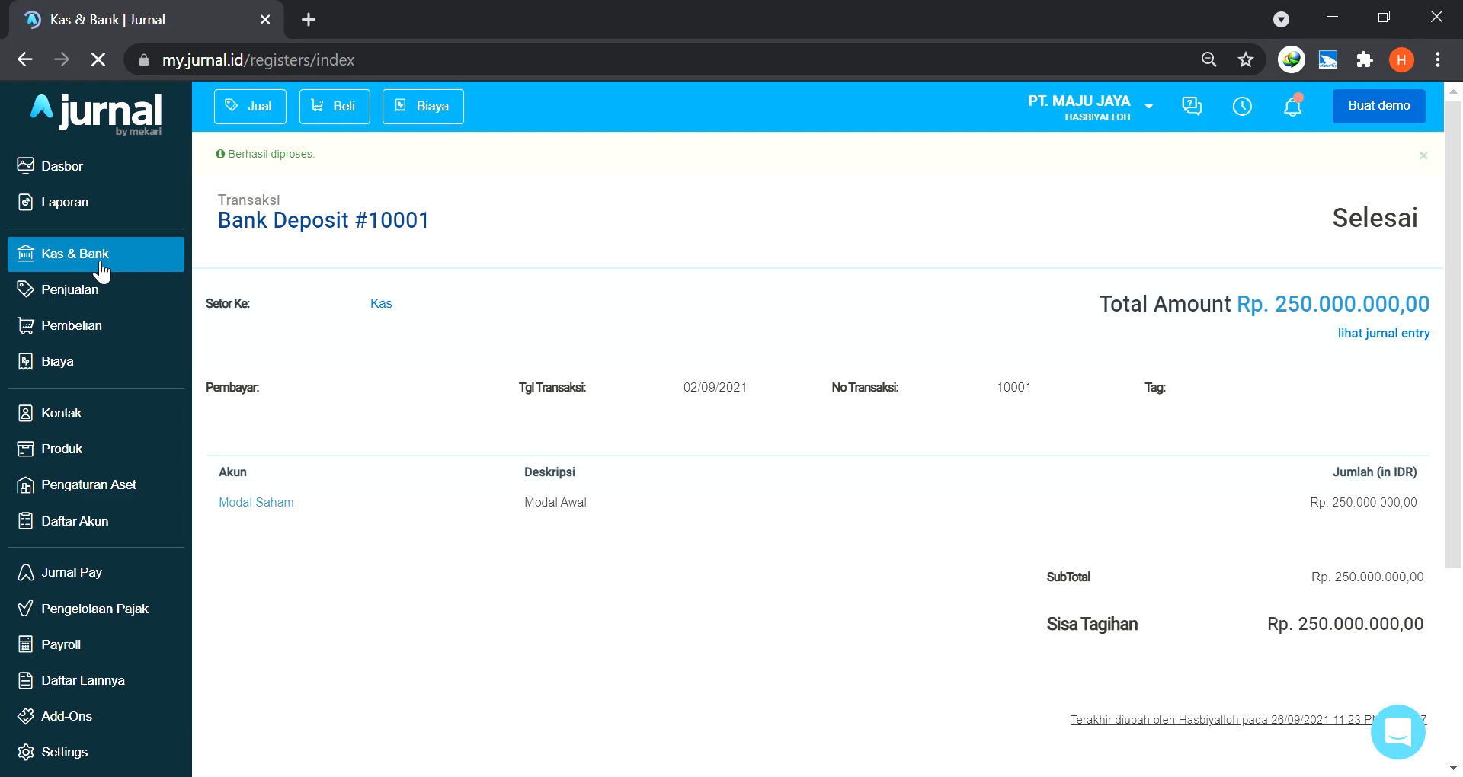
left_click(1141, 435)
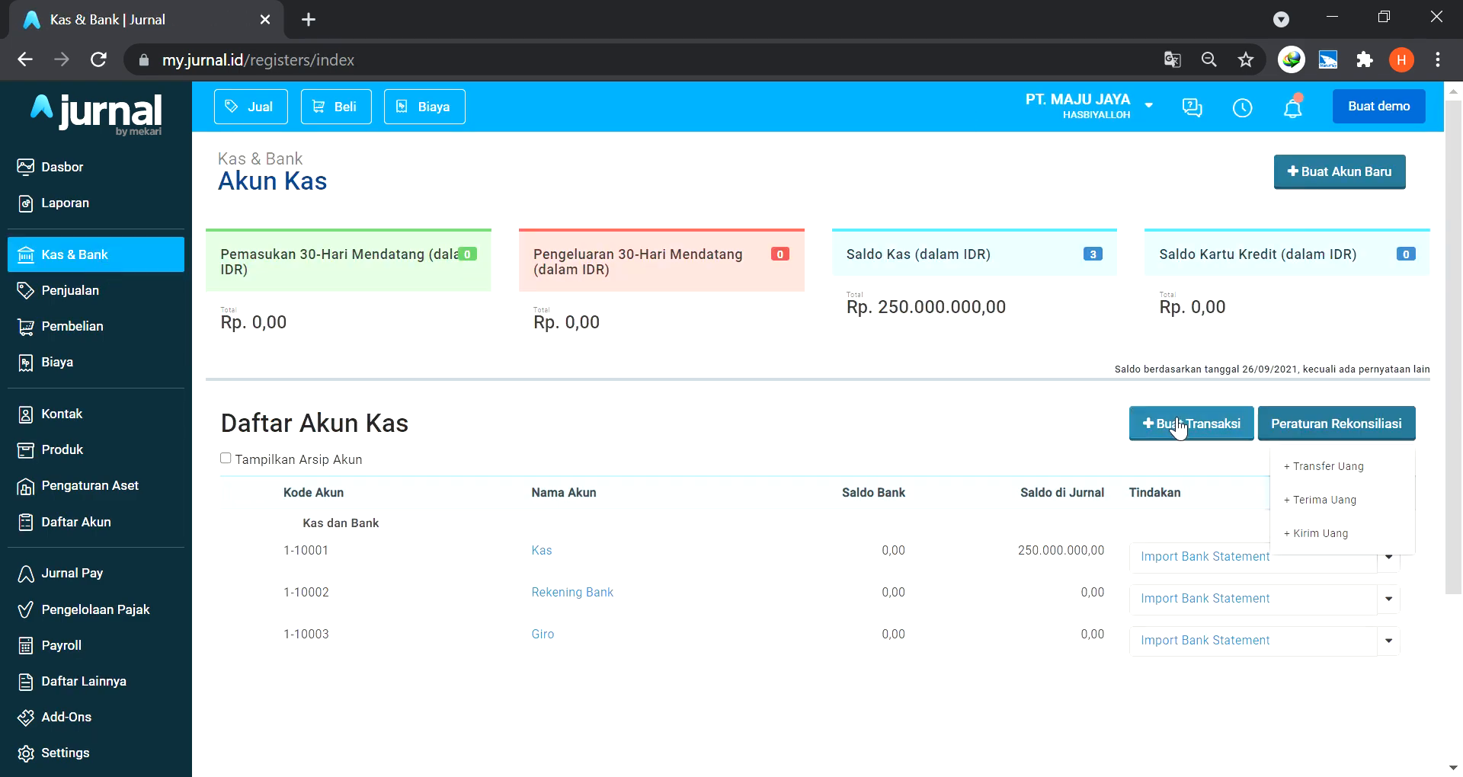
left_click(1324, 534)
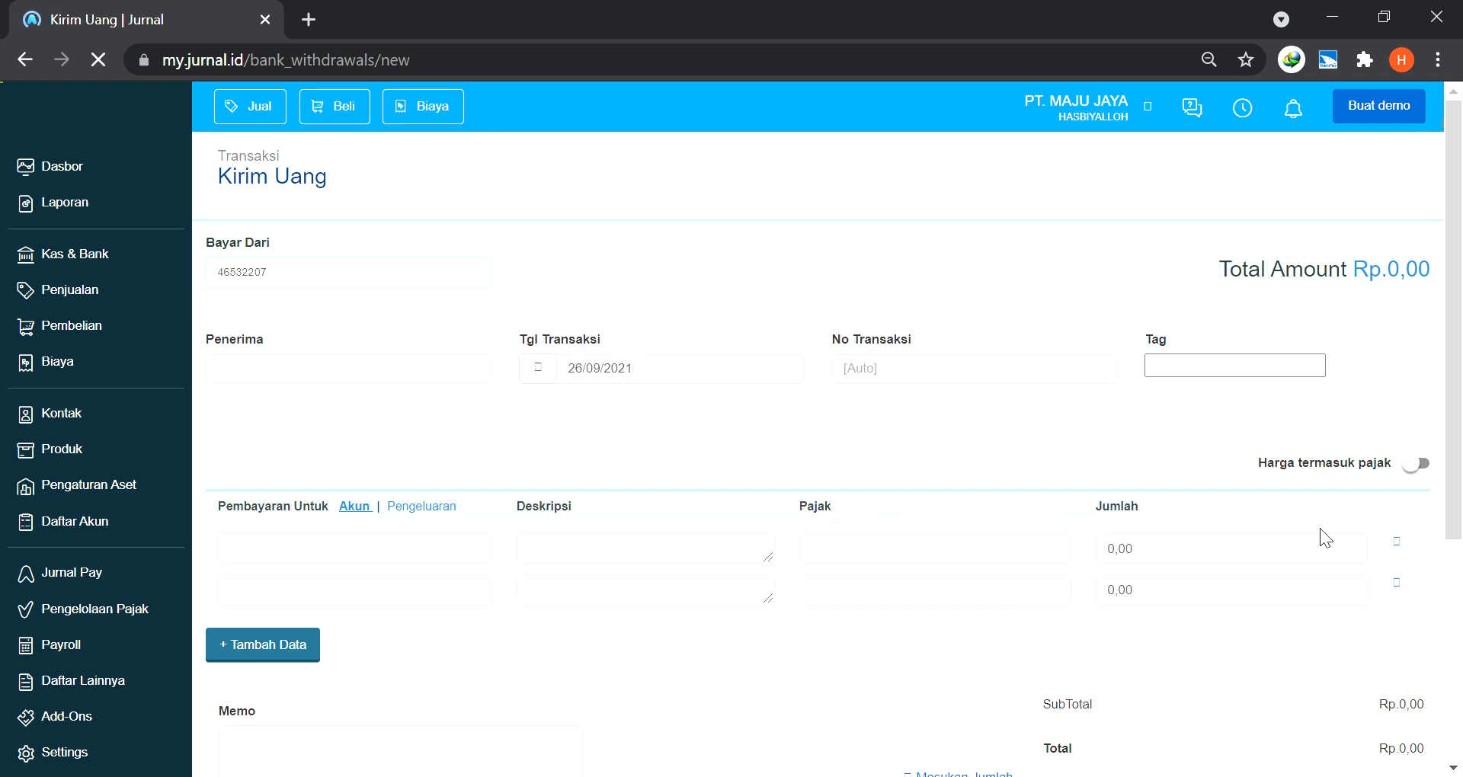
Create a new recipient contact of type Lainnya with the recipient's name, and date the payment 03/09/2021.
left_click(263, 370)
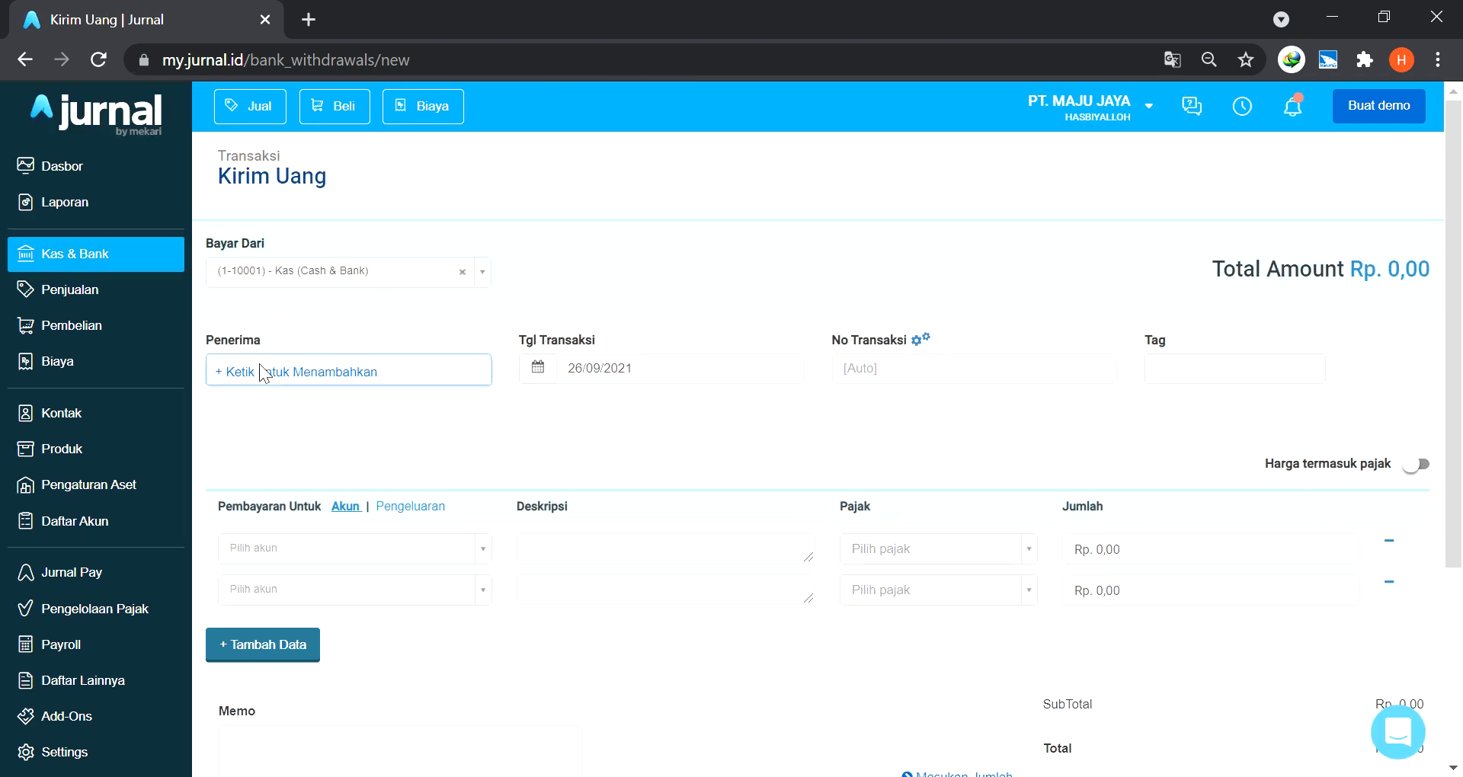
left_click(268, 372)
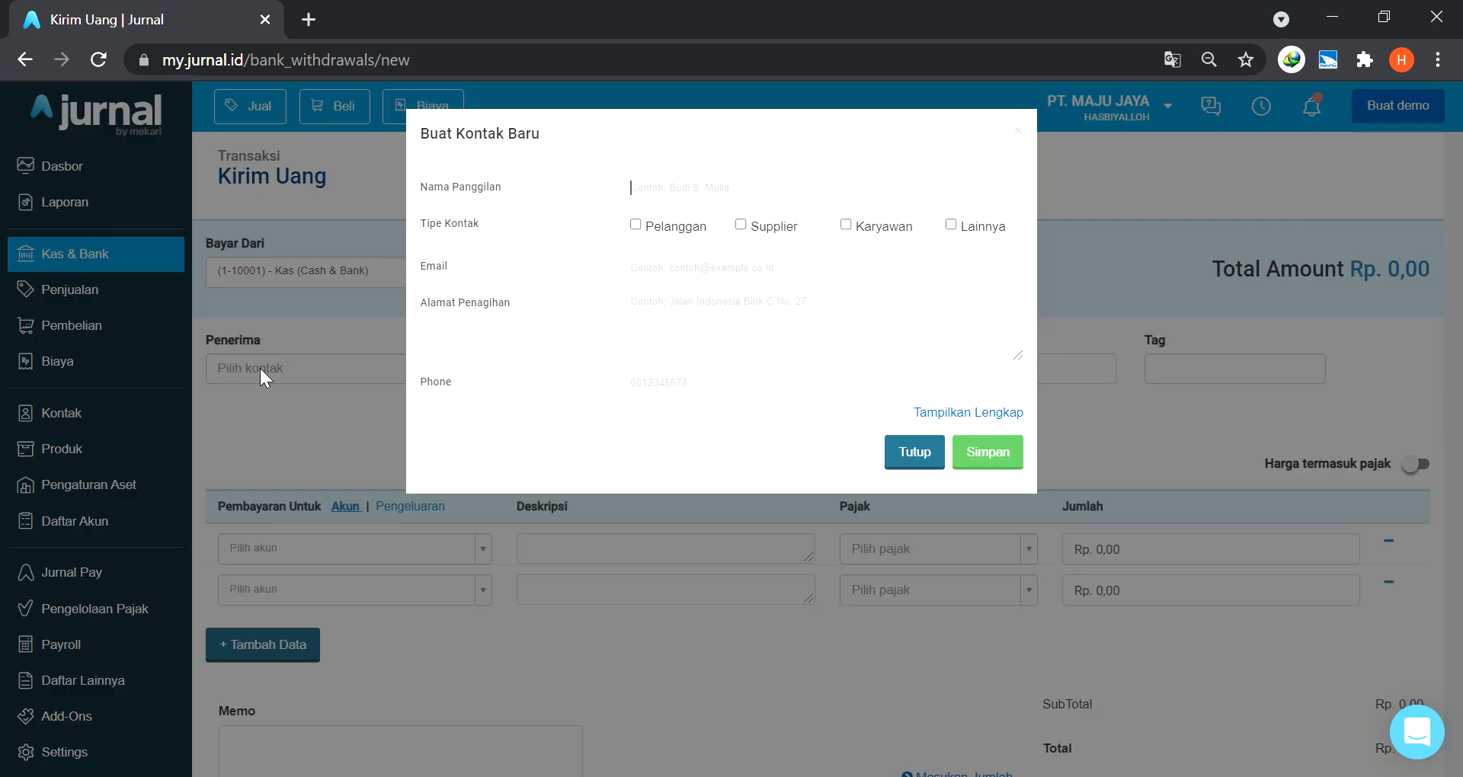
type("Tuan Takur")
left_click(952, 225)
left_click(989, 451)
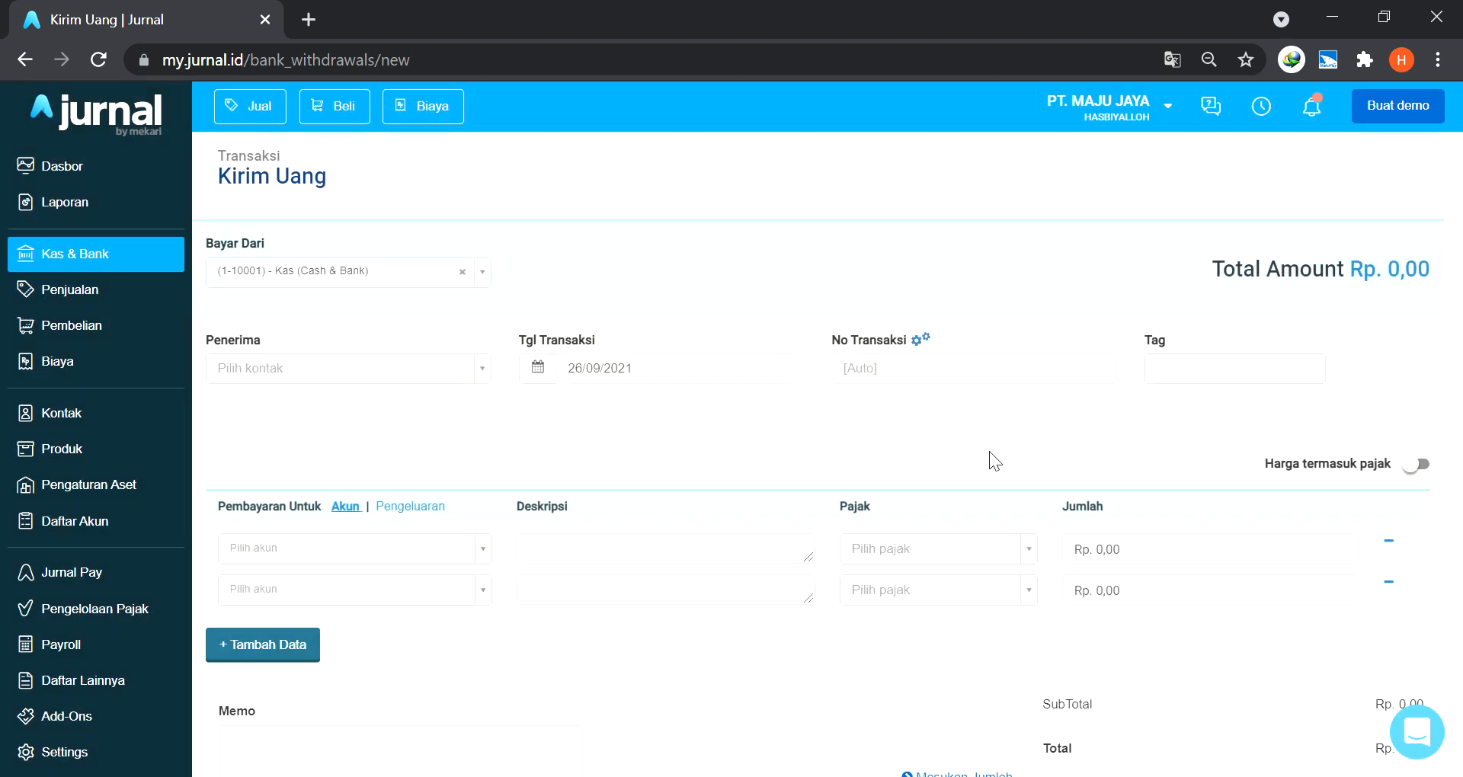
left_click(553, 374)
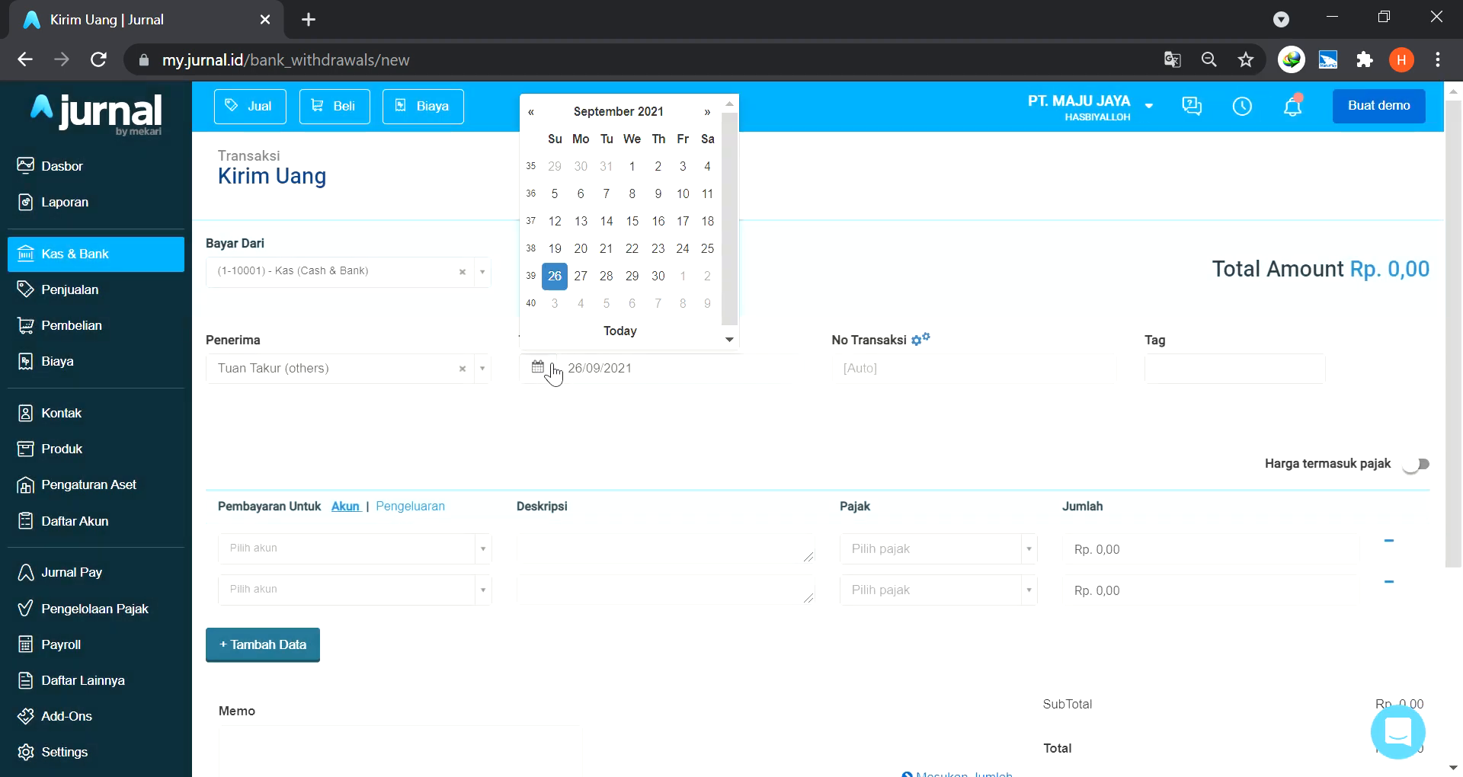
left_click(683, 167)
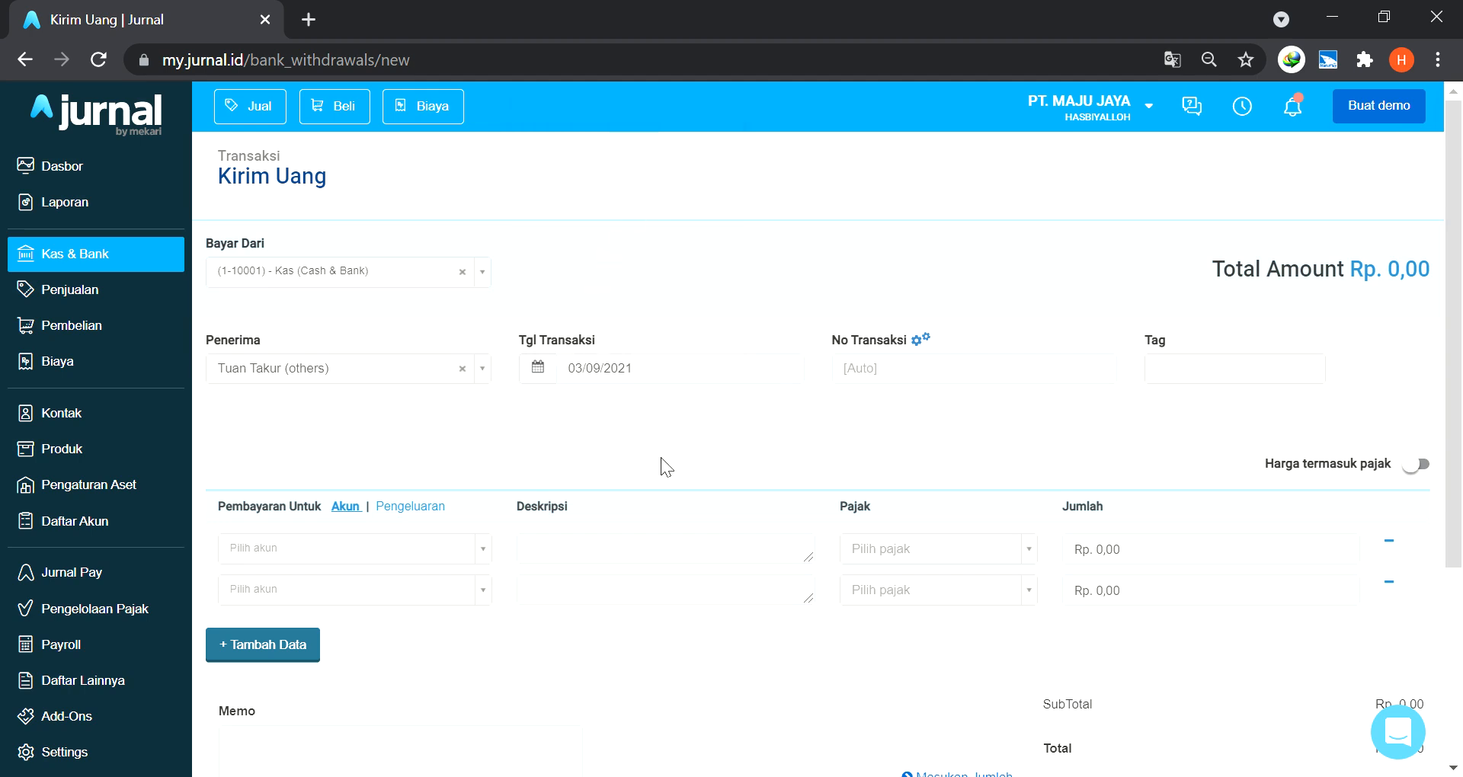
Fill the first payment line with account Biaya Dibayar Di Muka, description Sewa Bangunan 1 Tahun and amount Rp. 66.000.000.
scroll(661, 458, "down", 2)
left_click(307, 440)
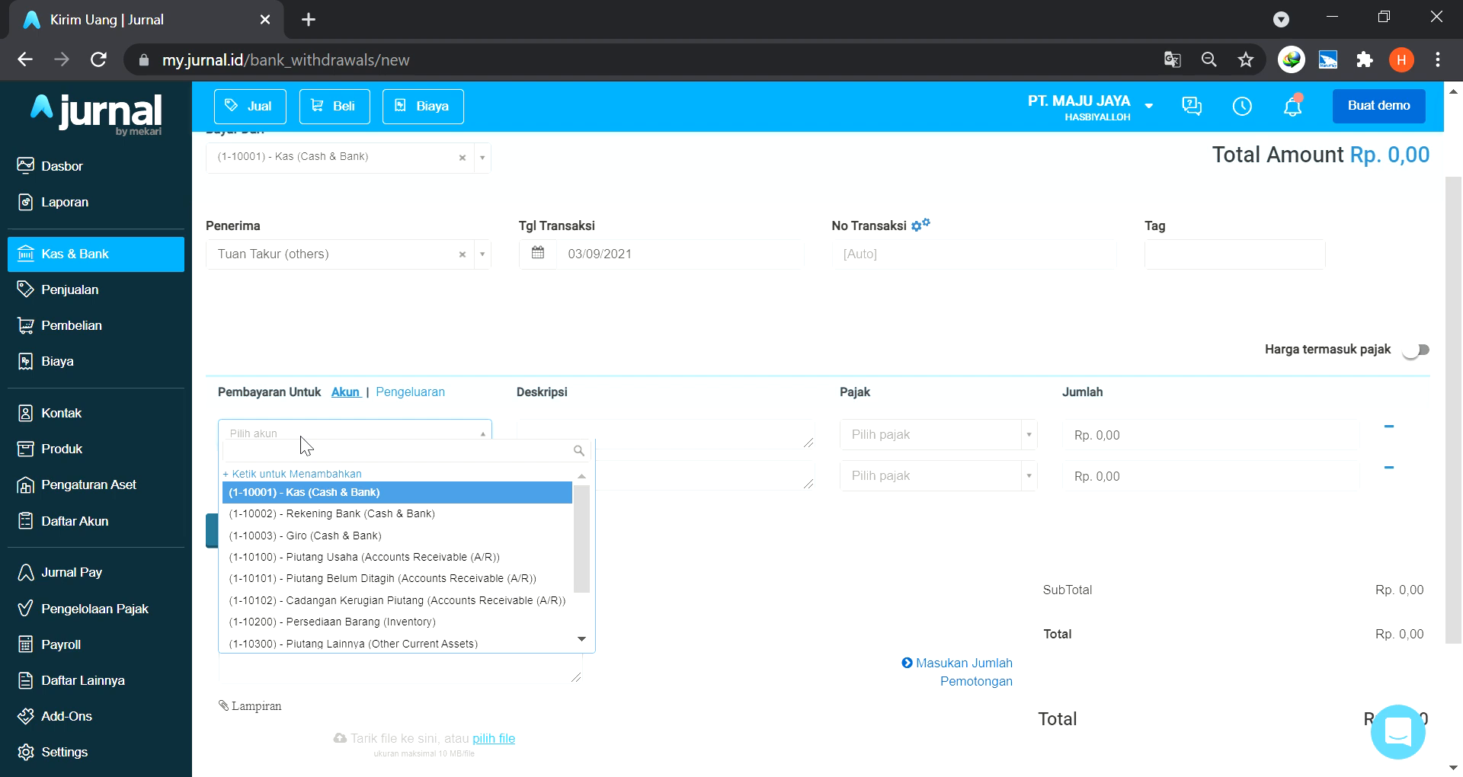
type("biaya di")
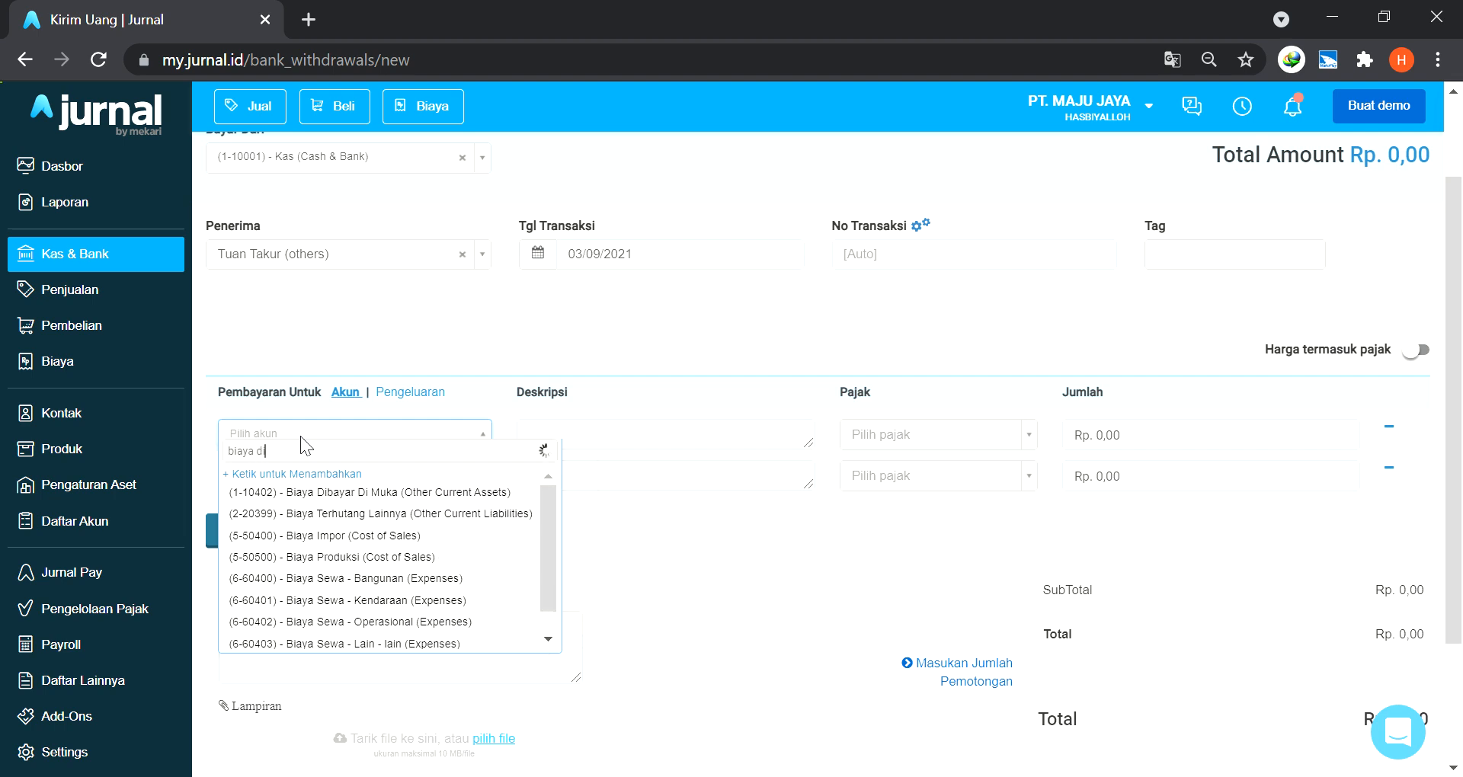
left_click(353, 492)
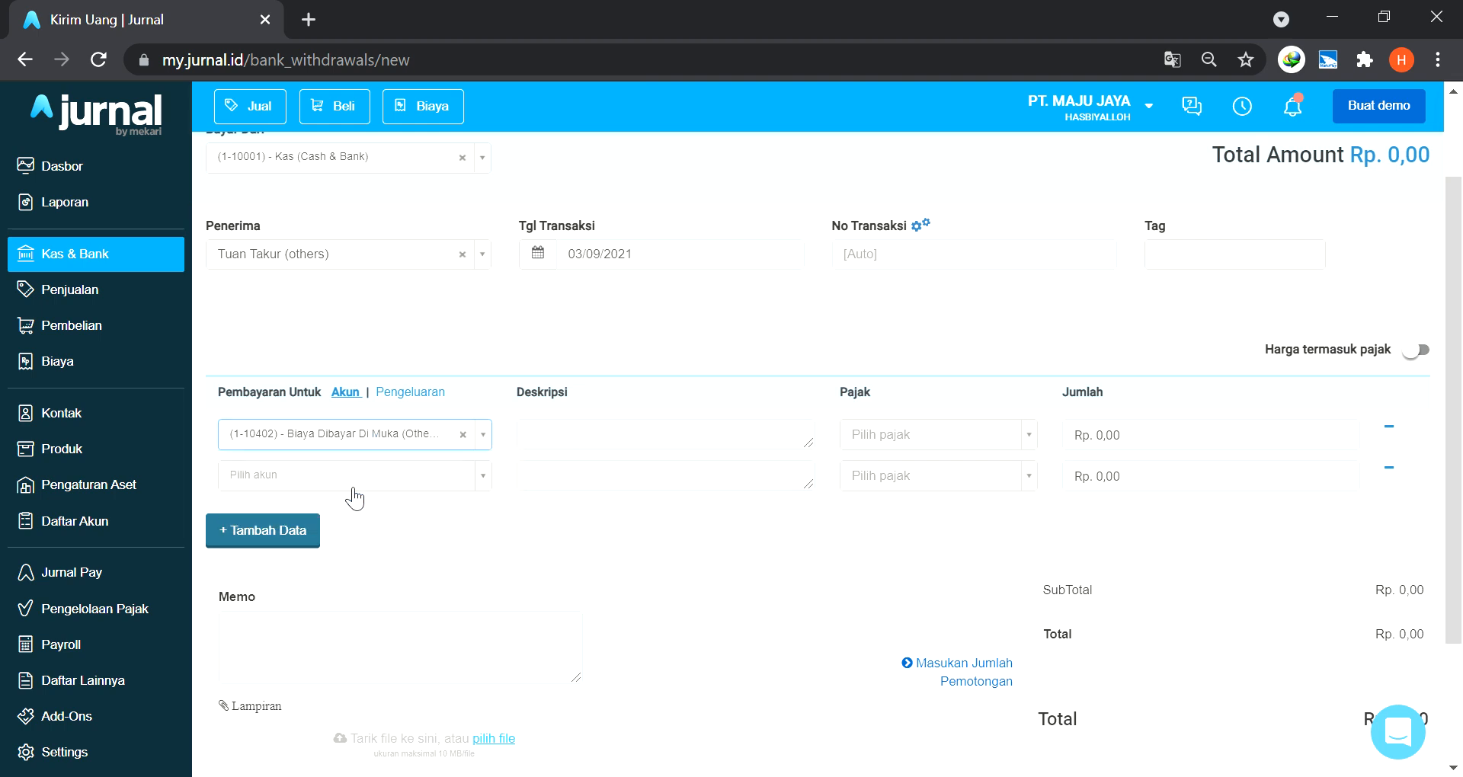
left_click(652, 445)
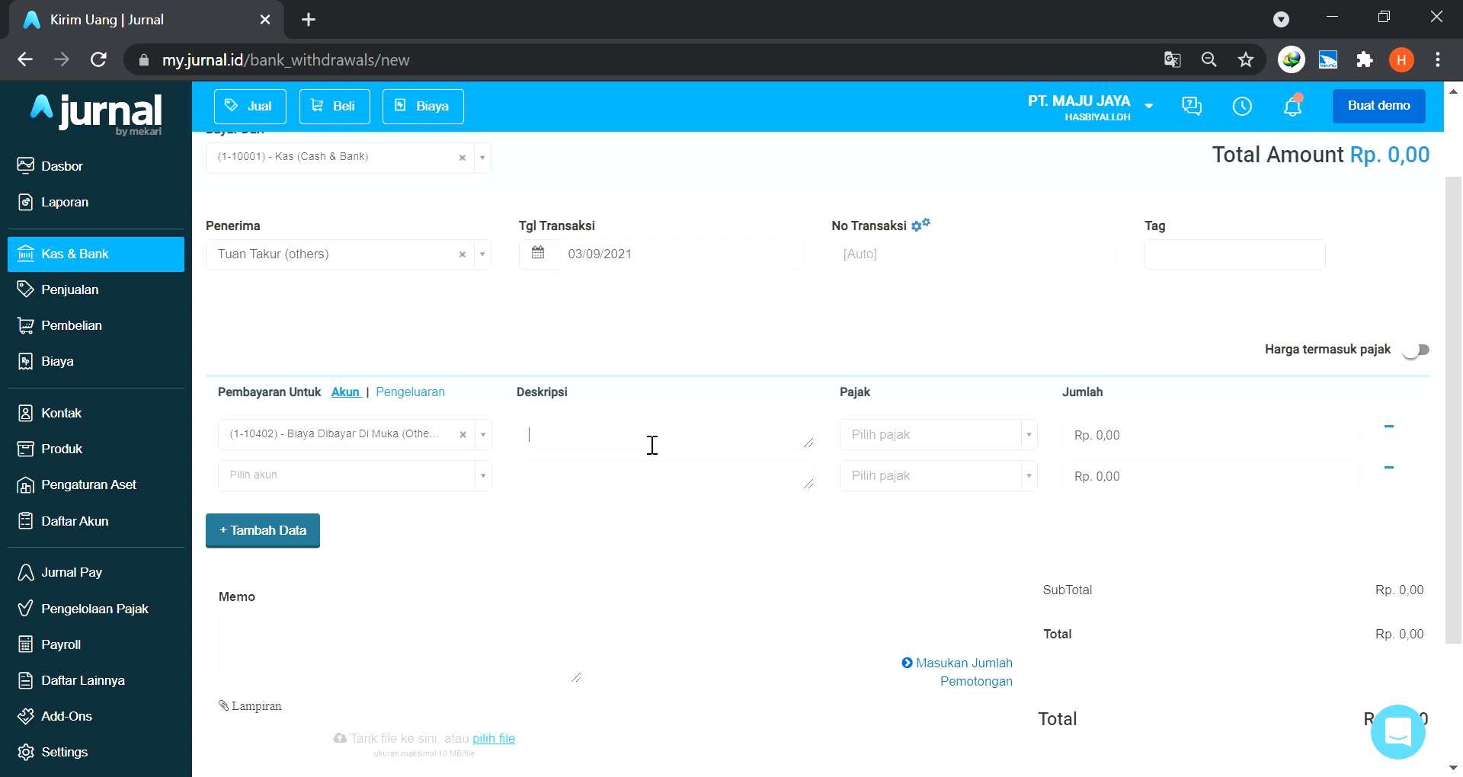
type("Sewa Bangunan 1 Tahun")
key("Tab")
key("Tab")
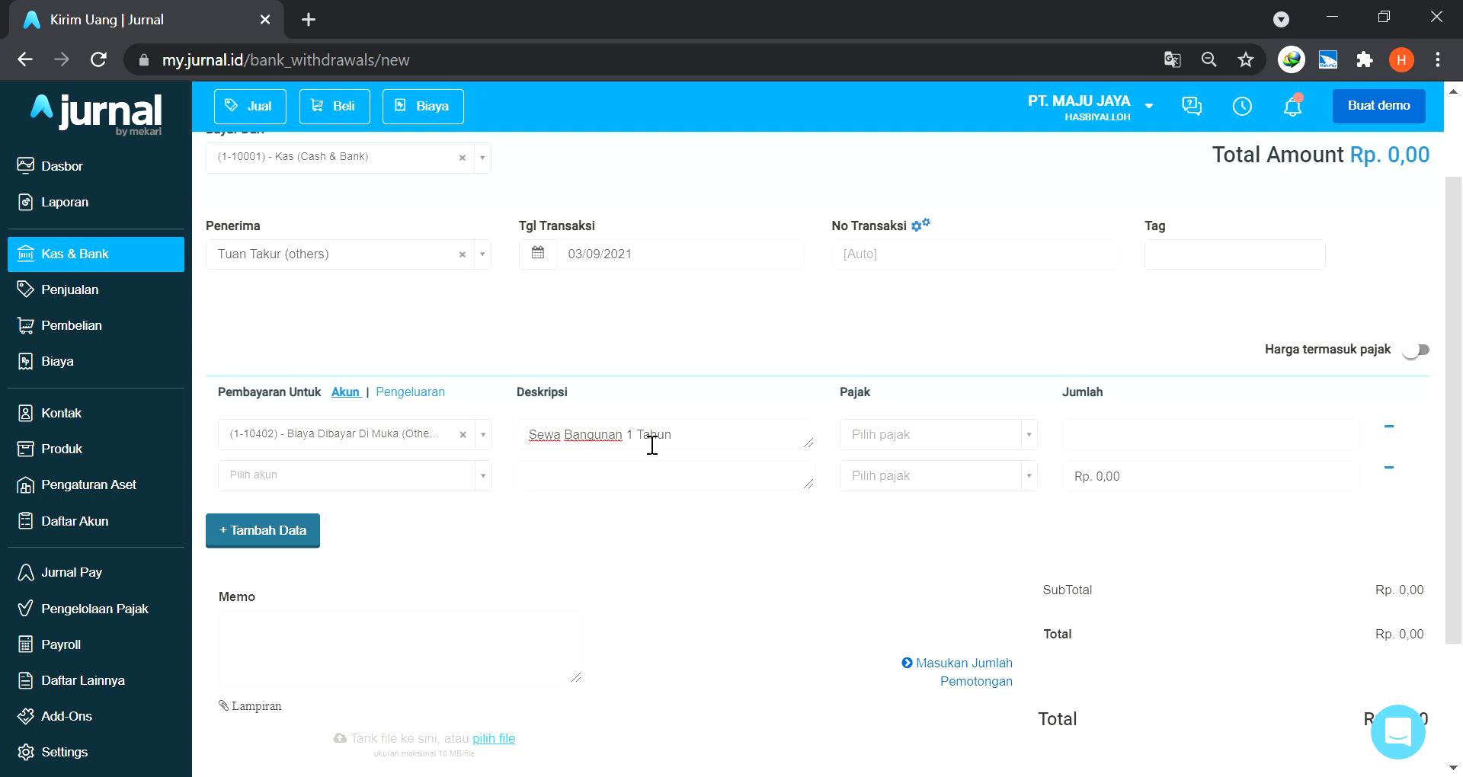
type("66000000")
key("Tab")
key("alt+Tab")
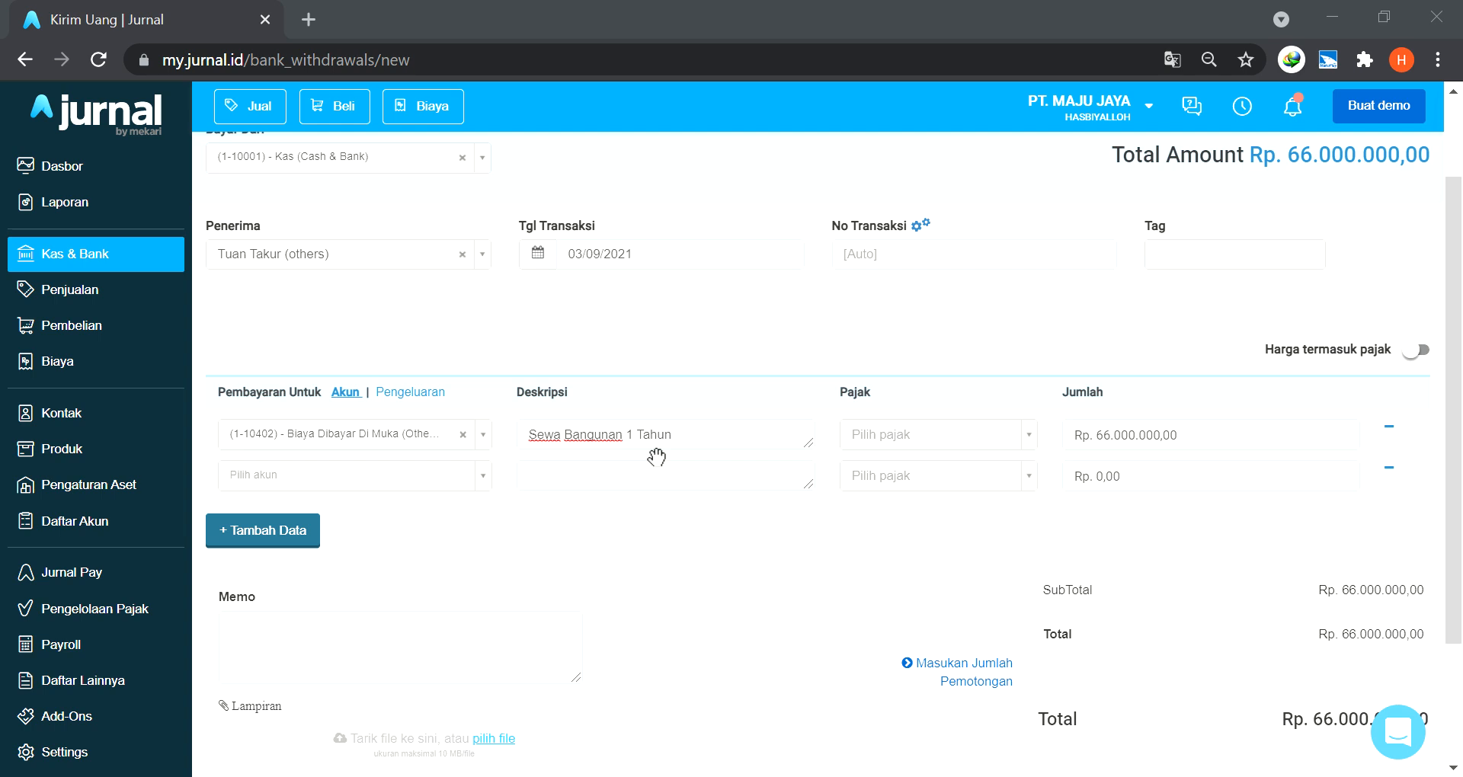
key("Escape")
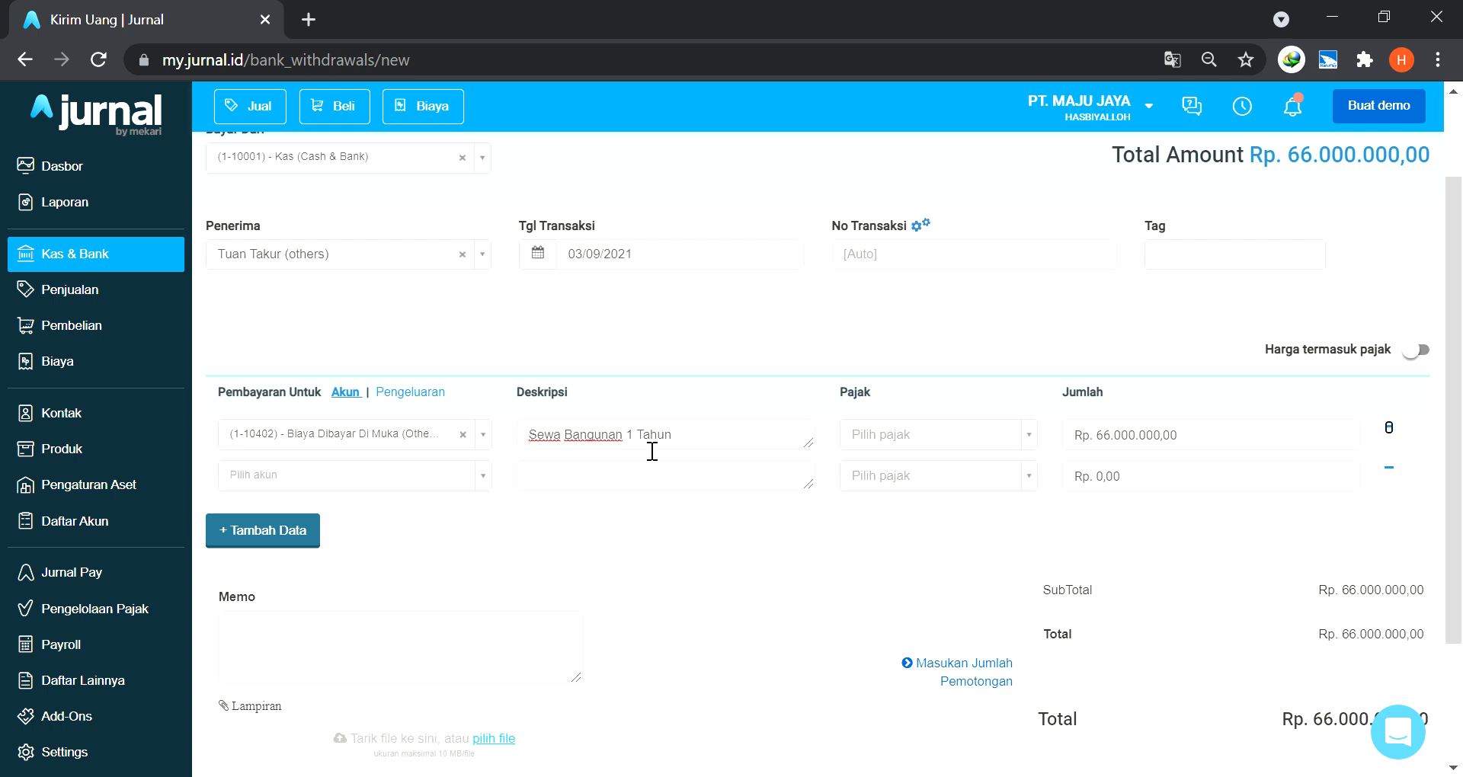
Add a deduction to the payment and search its account options for pph.
scroll(709, 478, "down", 2)
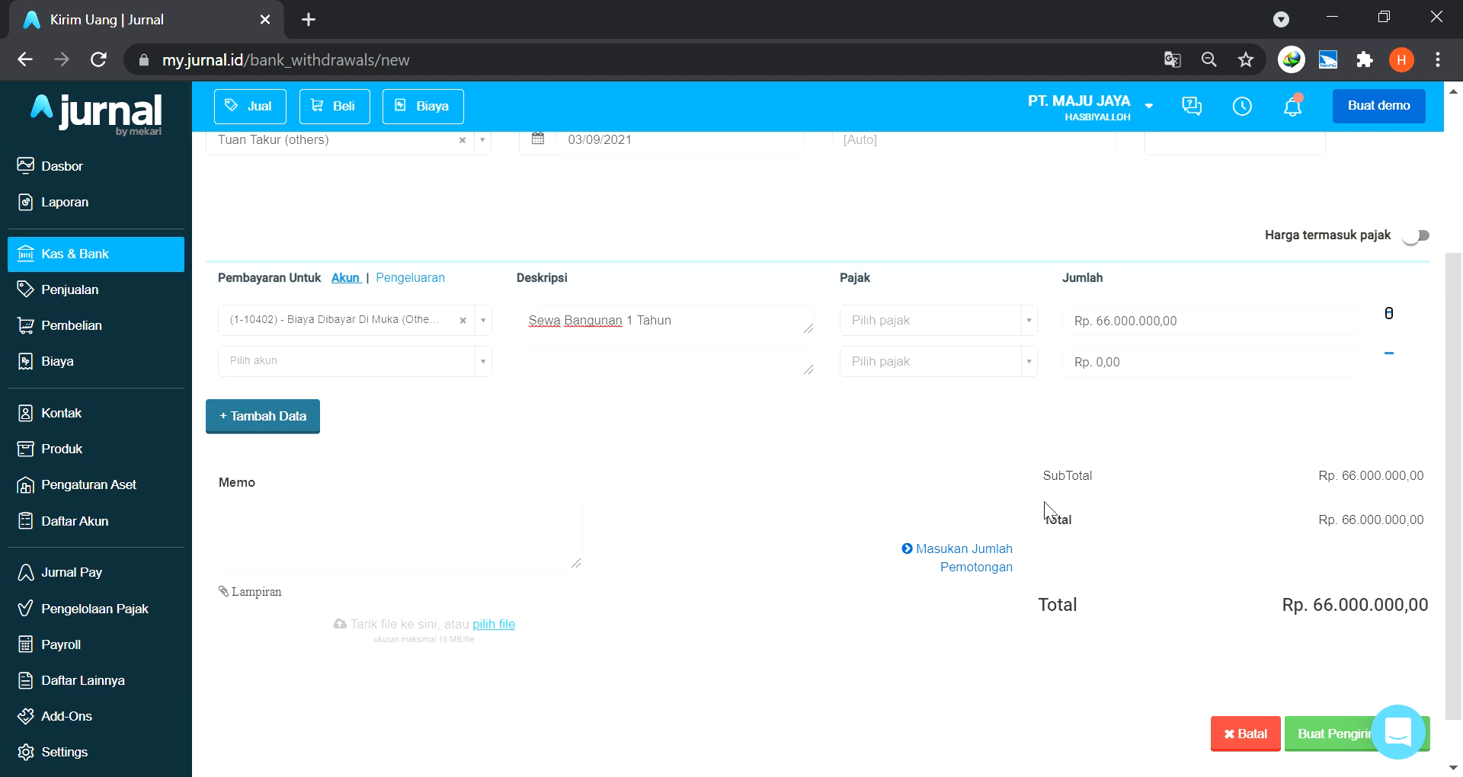
left_click(981, 550)
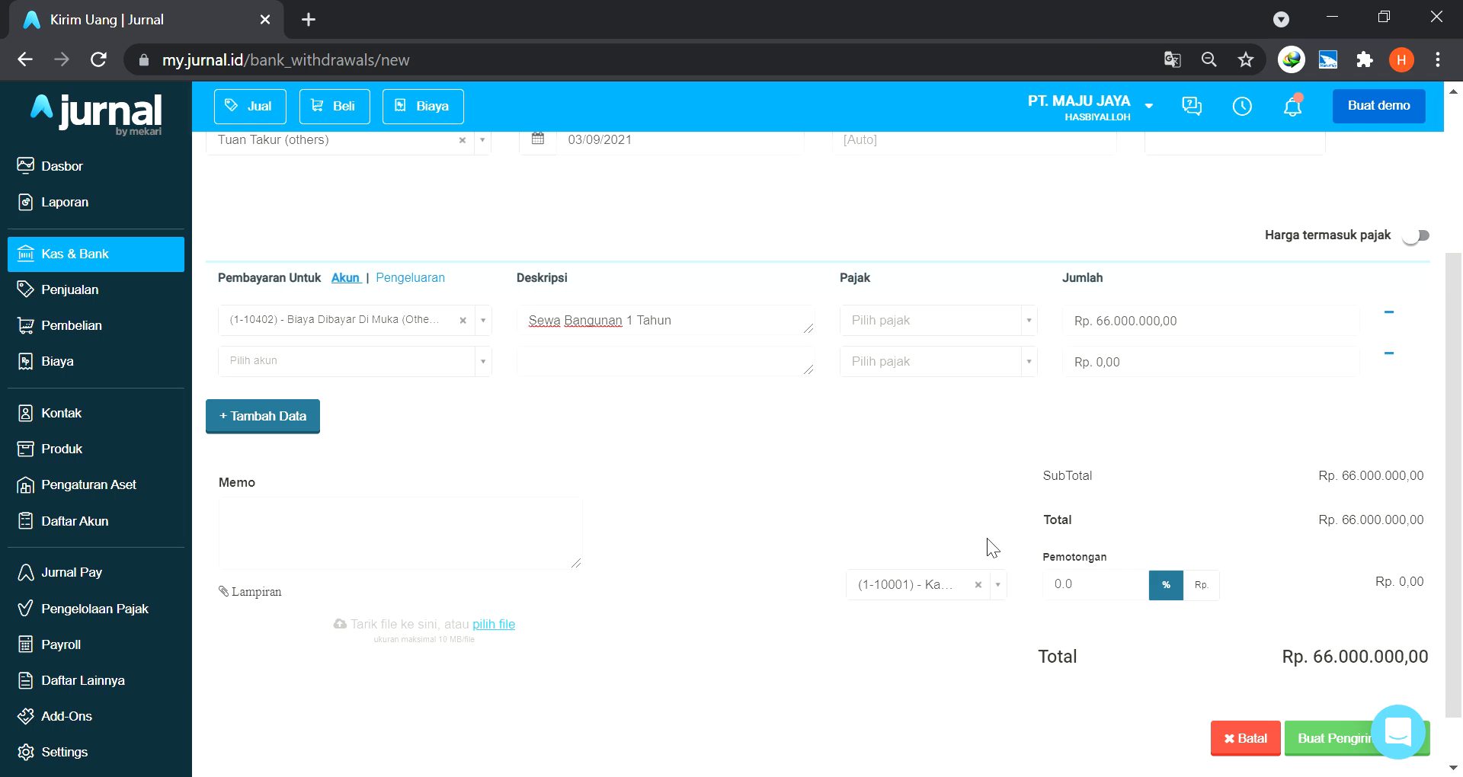
left_click(1000, 590)
type("pph")
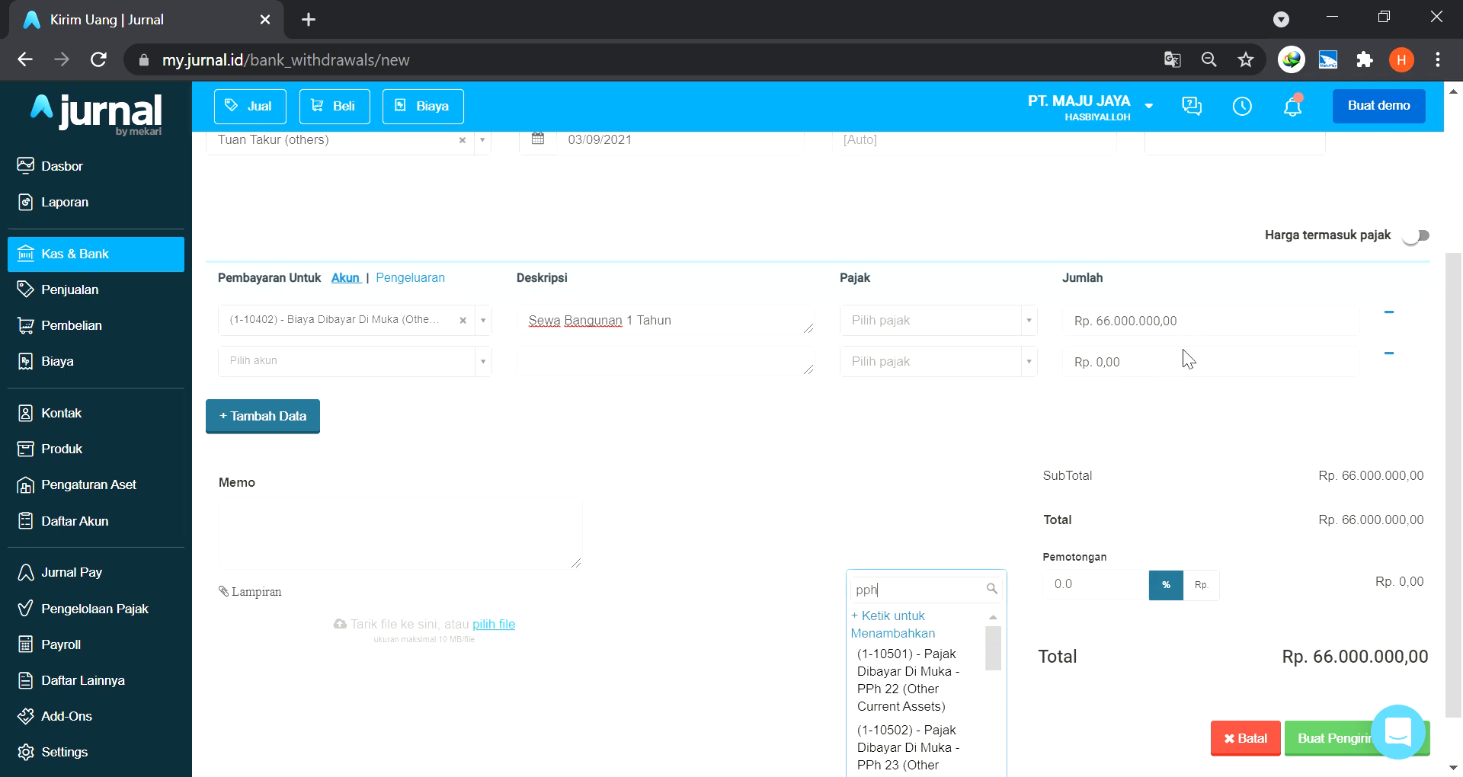
left_click_drag(990, 649, 995, 723)
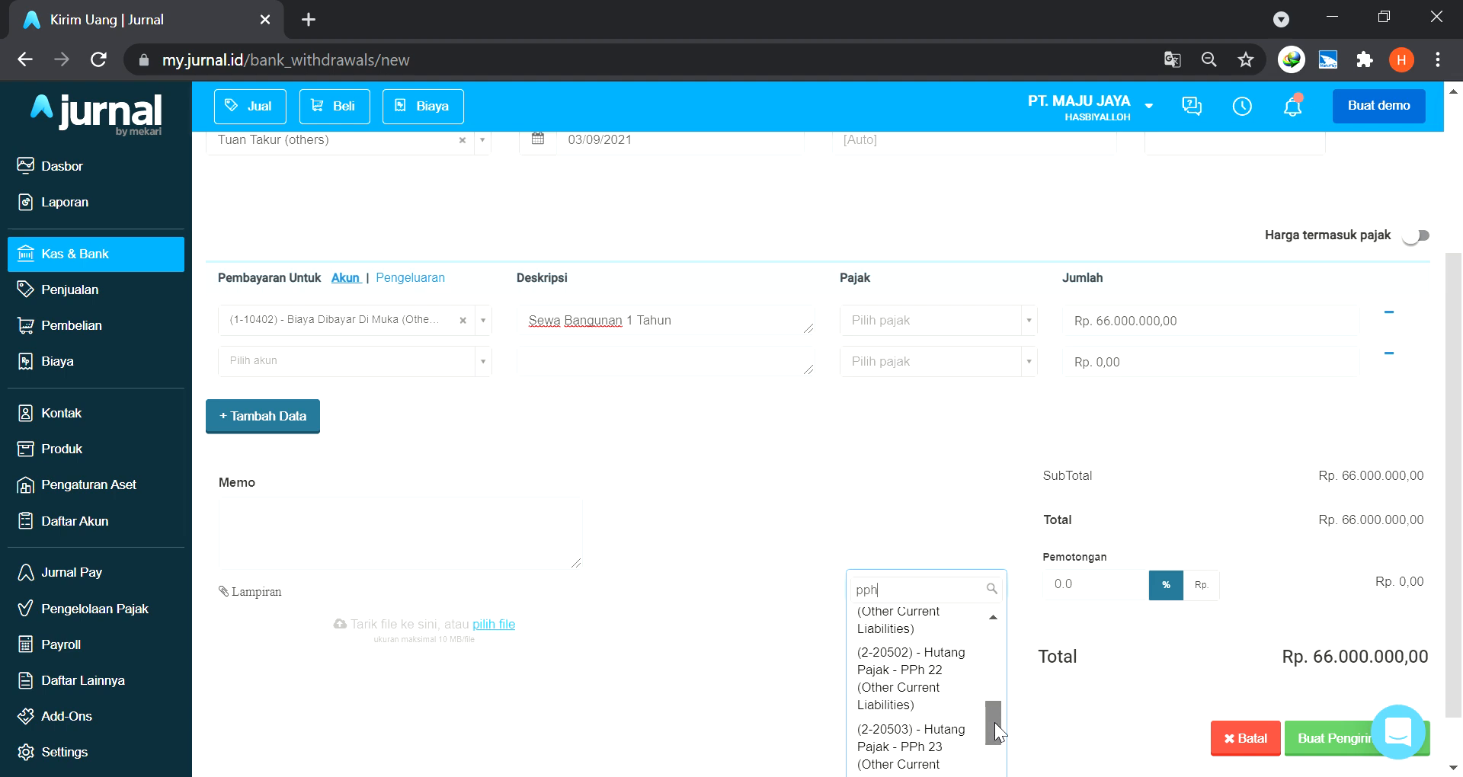
scroll(964, 712, "down", 2)
scroll(959, 724, "down", 2)
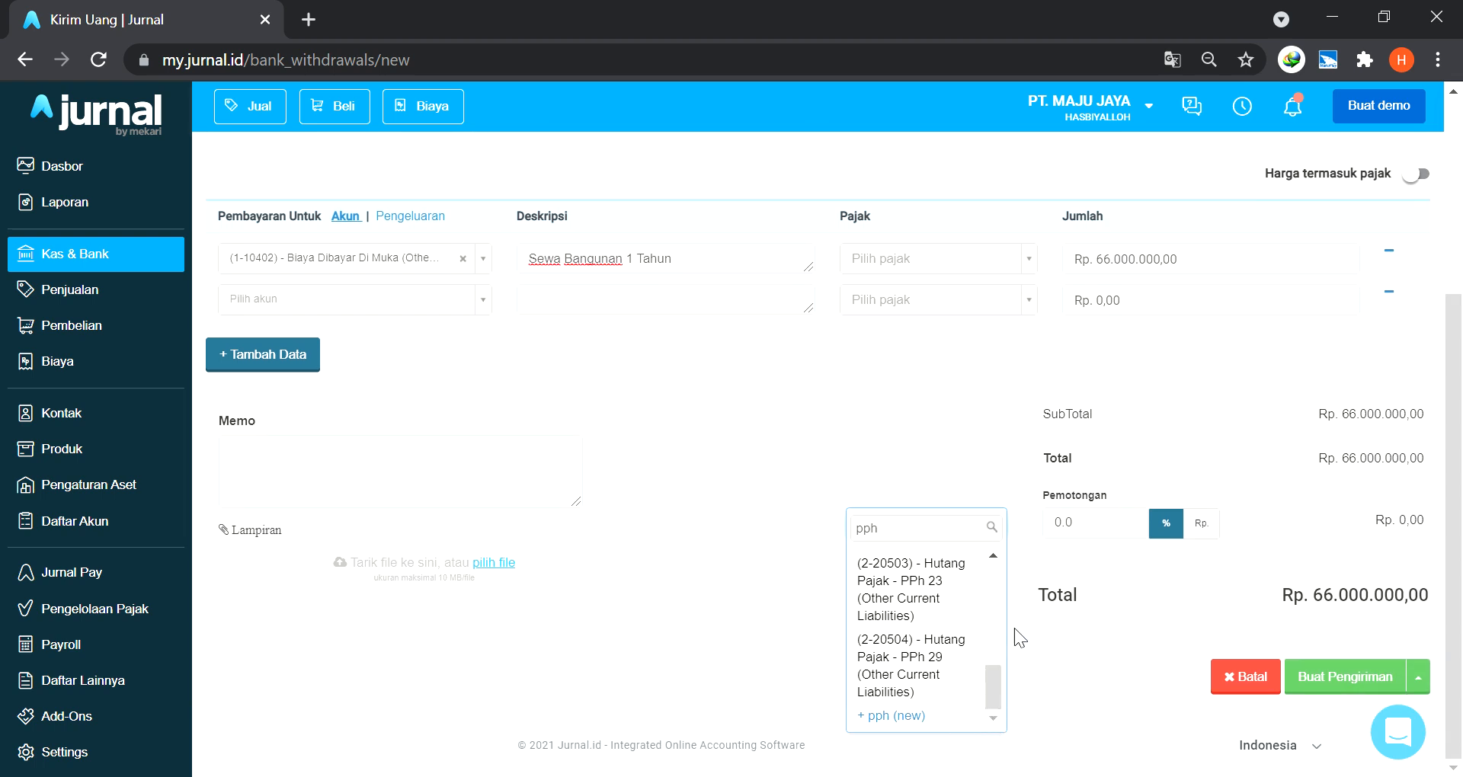
left_click(995, 554)
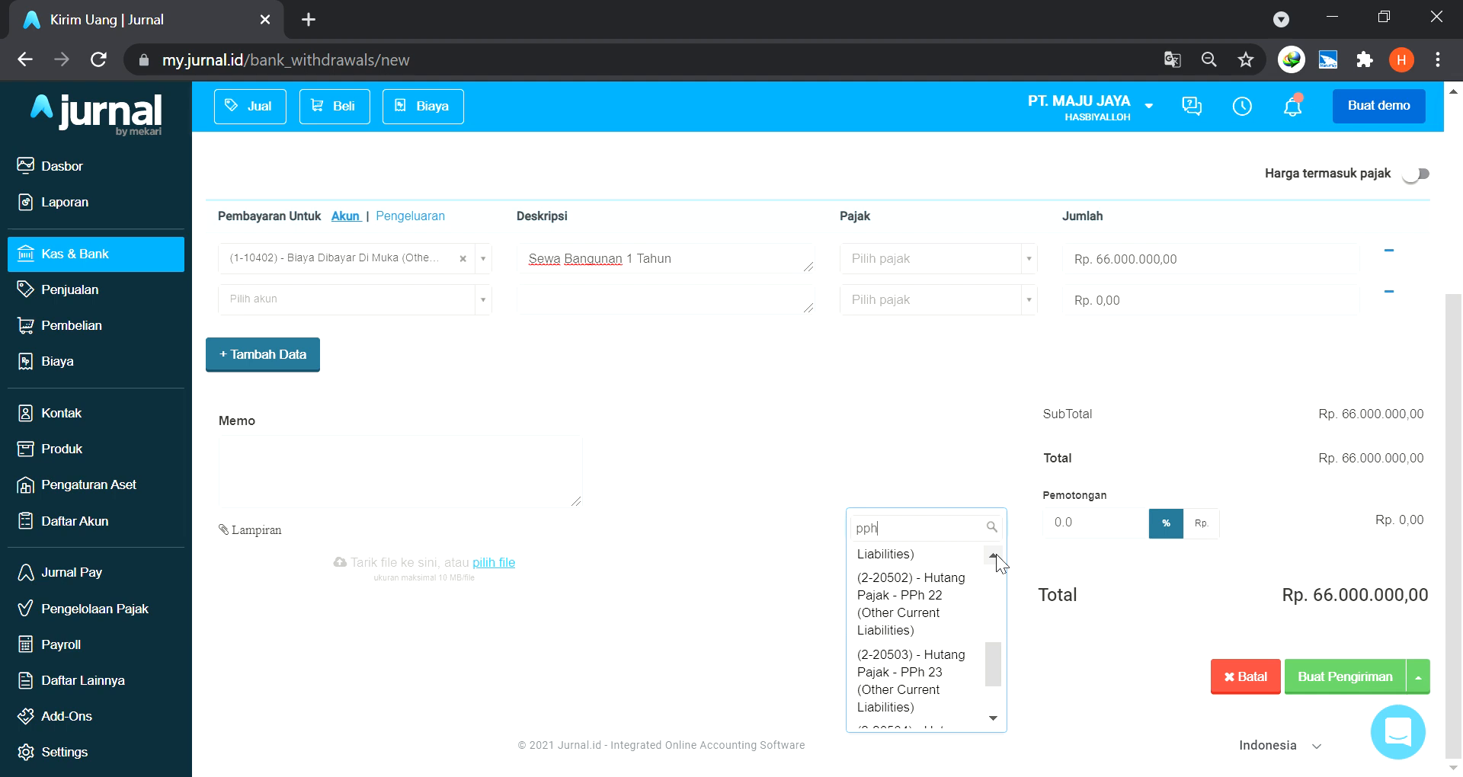
left_click(996, 555)
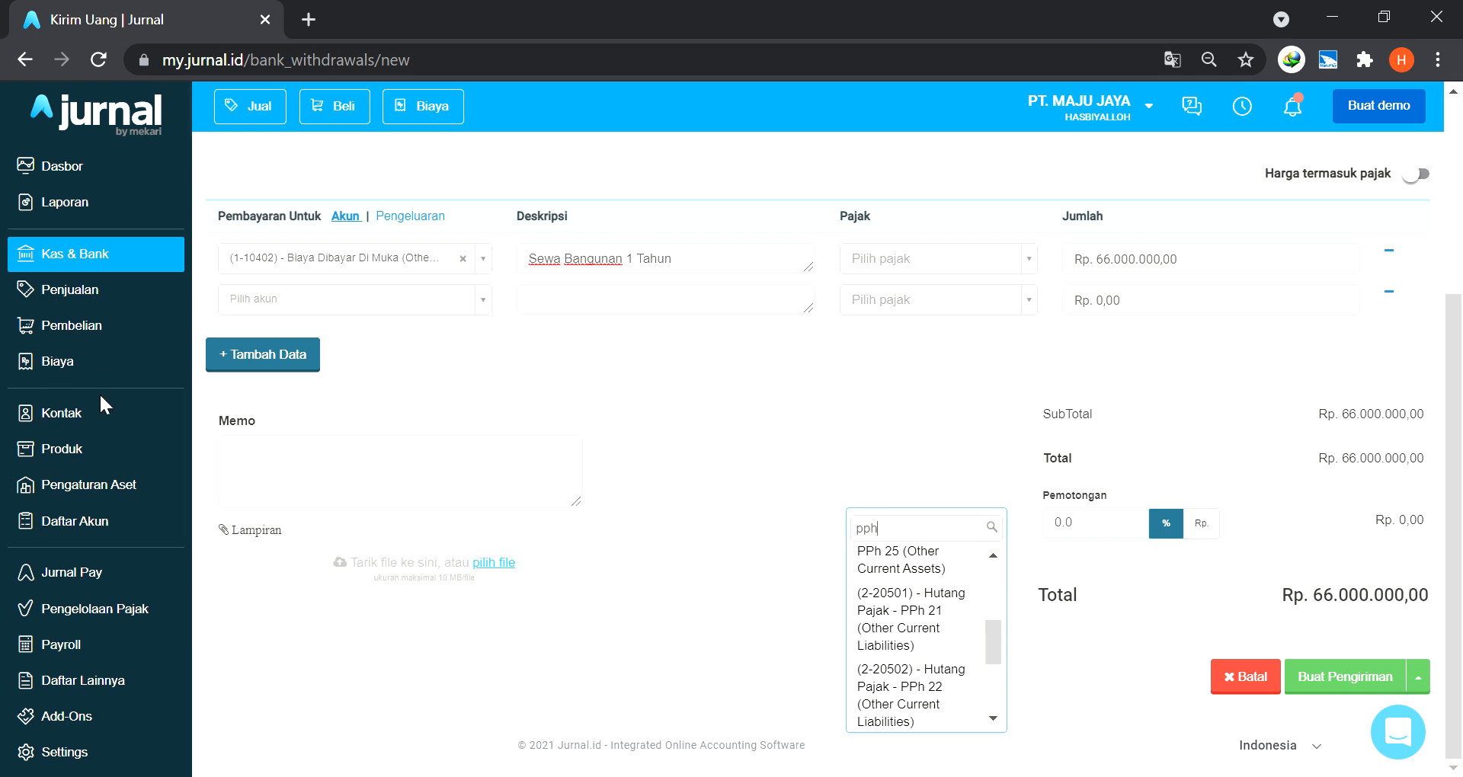
Open the chart of accounts in a separate browser tab and examine the existing Hutang Pajak accounts.
left_click(93, 532)
left_click(92, 528)
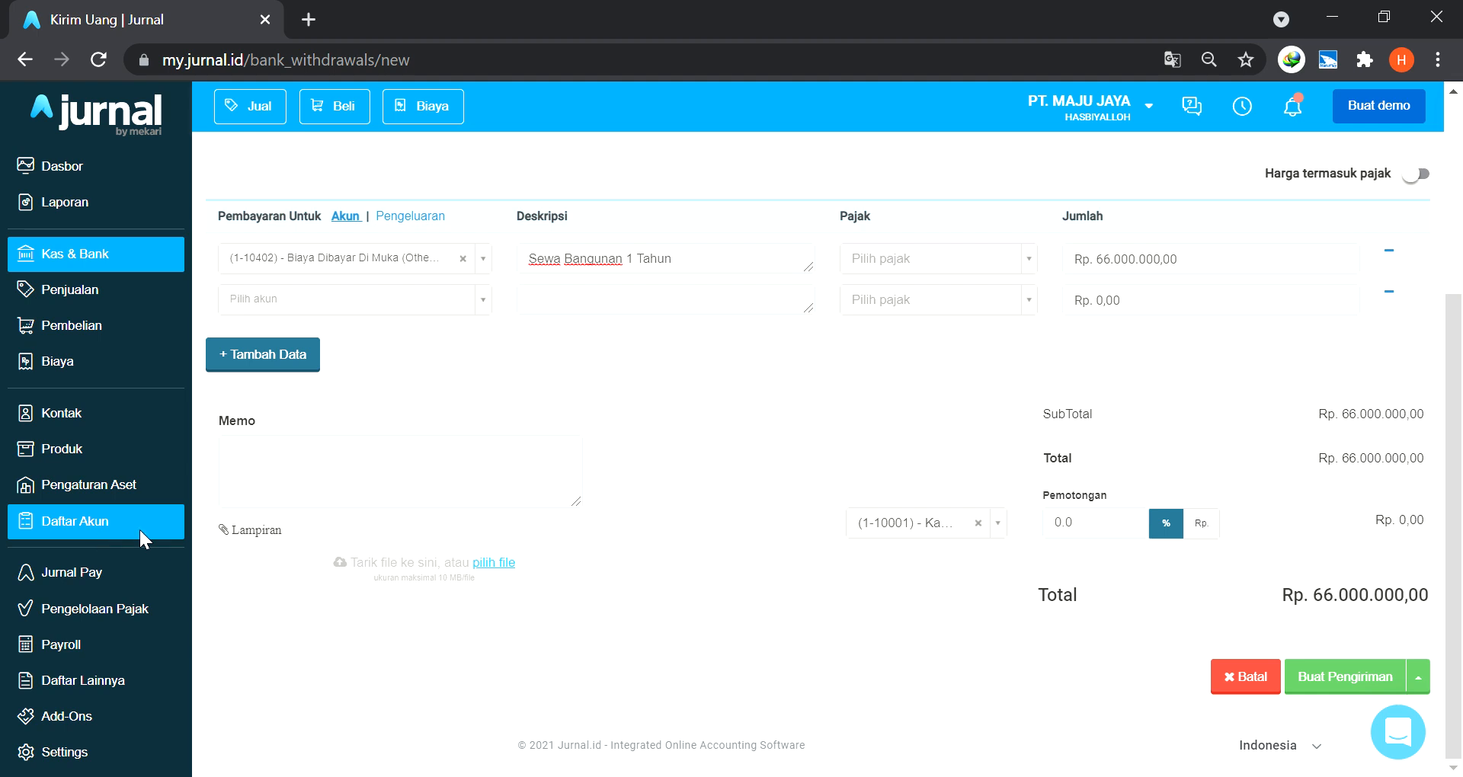
left_click(182, 550)
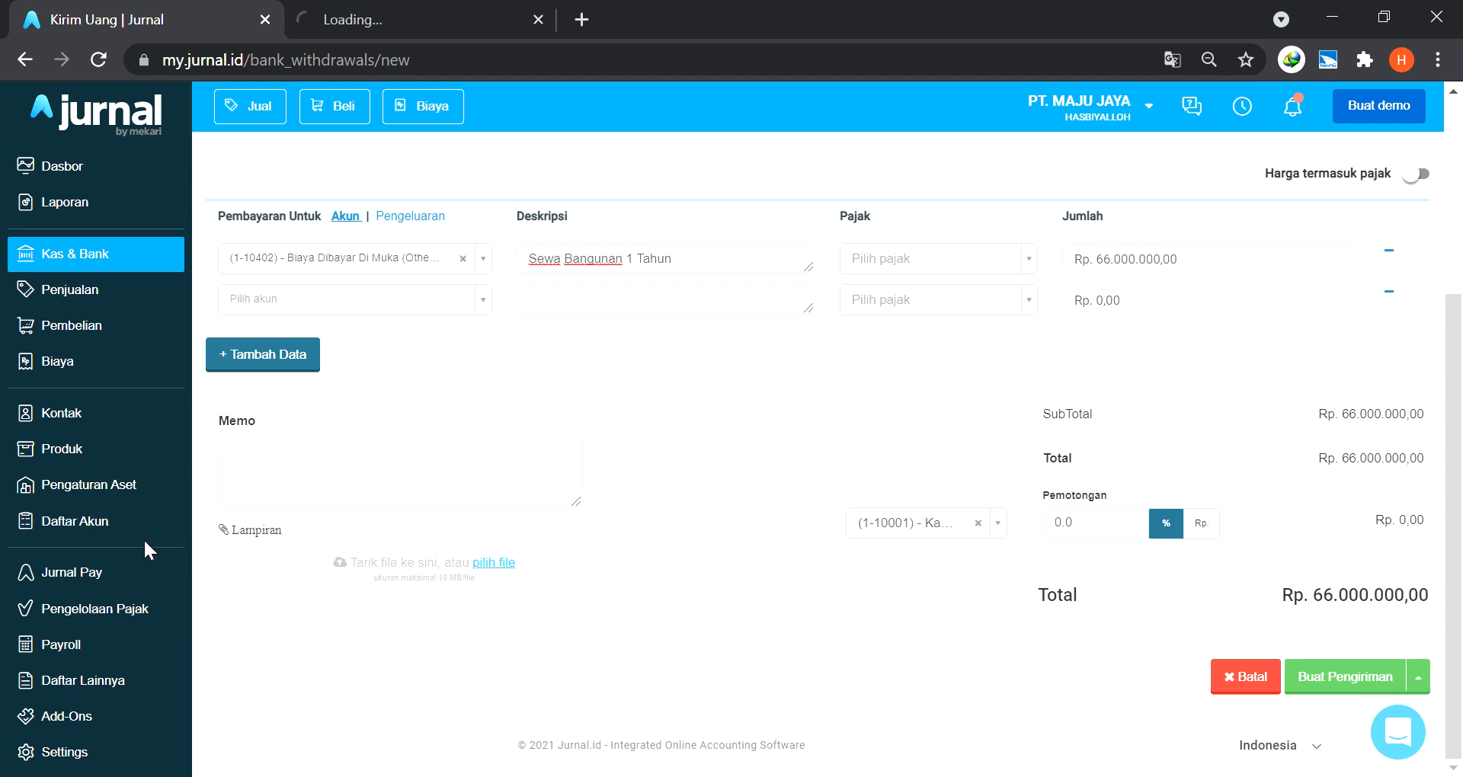
left_click(385, 23)
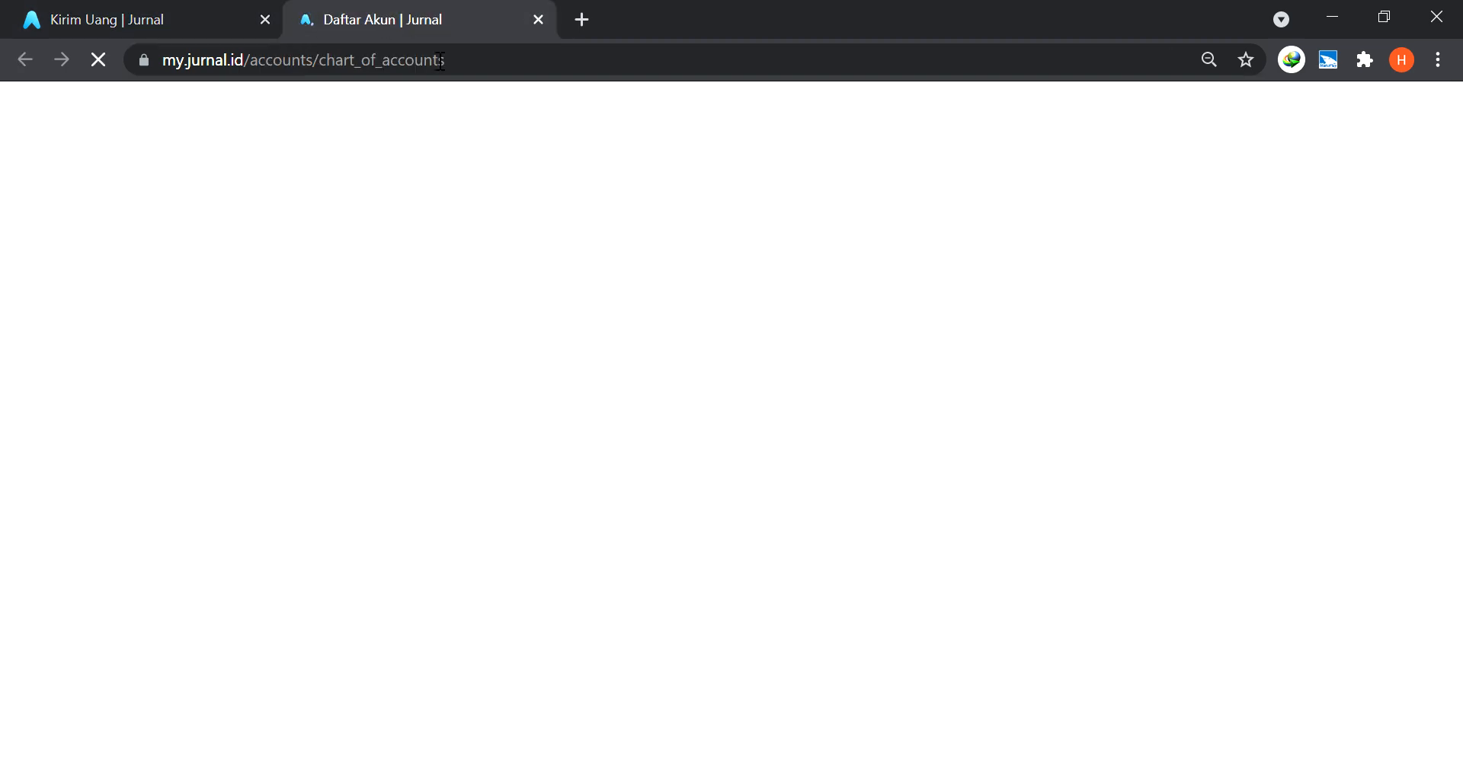
scroll(702, 526, "down", 7)
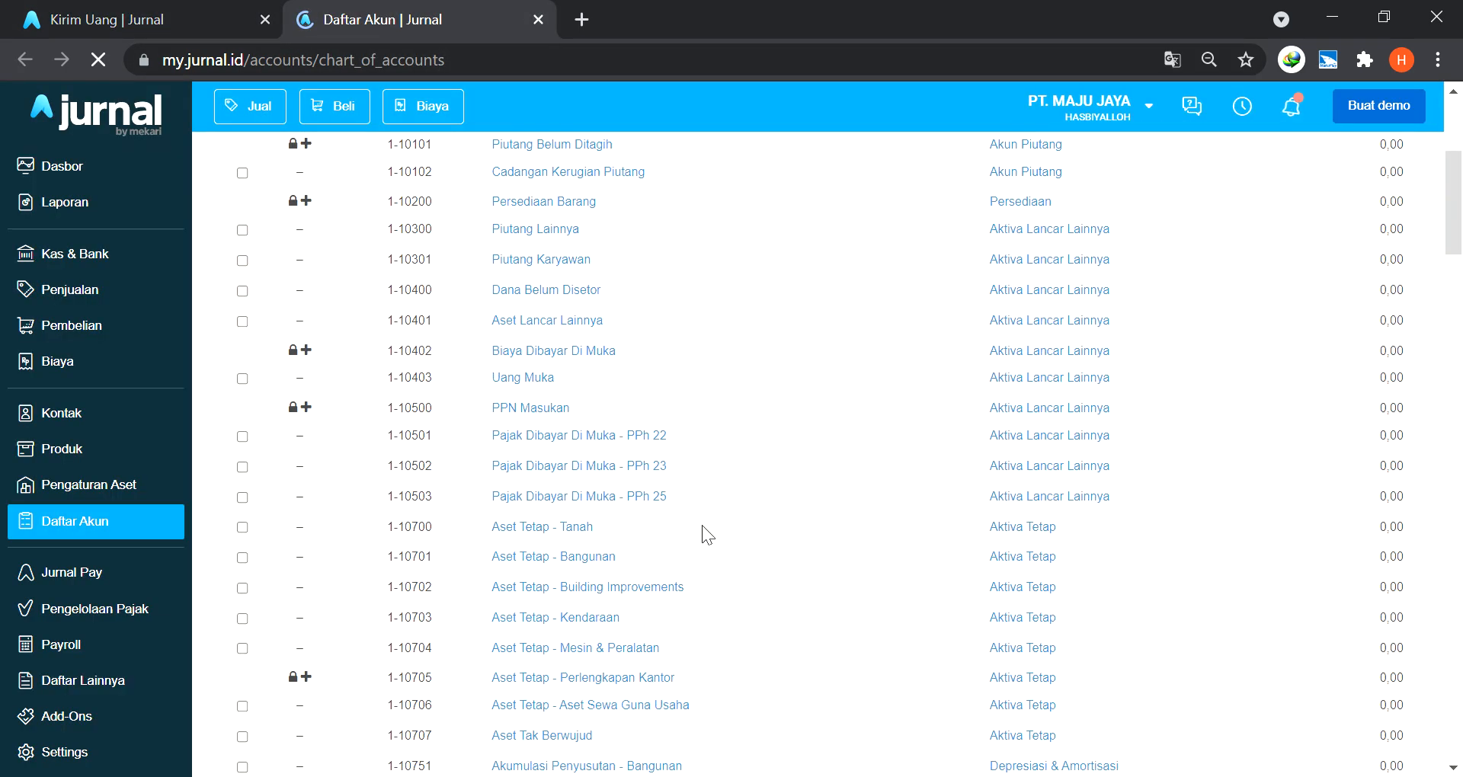
scroll(702, 526, "down", 13)
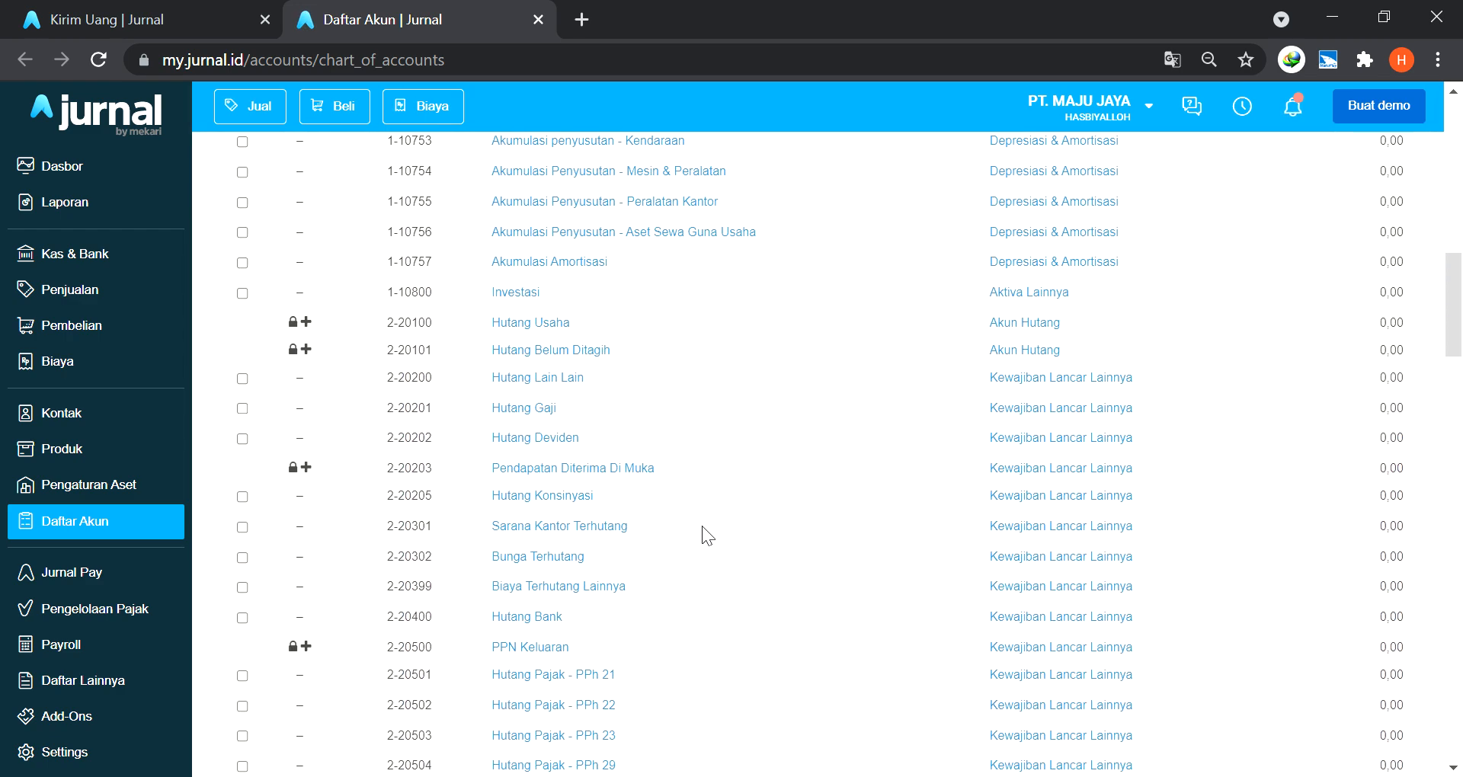
scroll(702, 525, "down", 2)
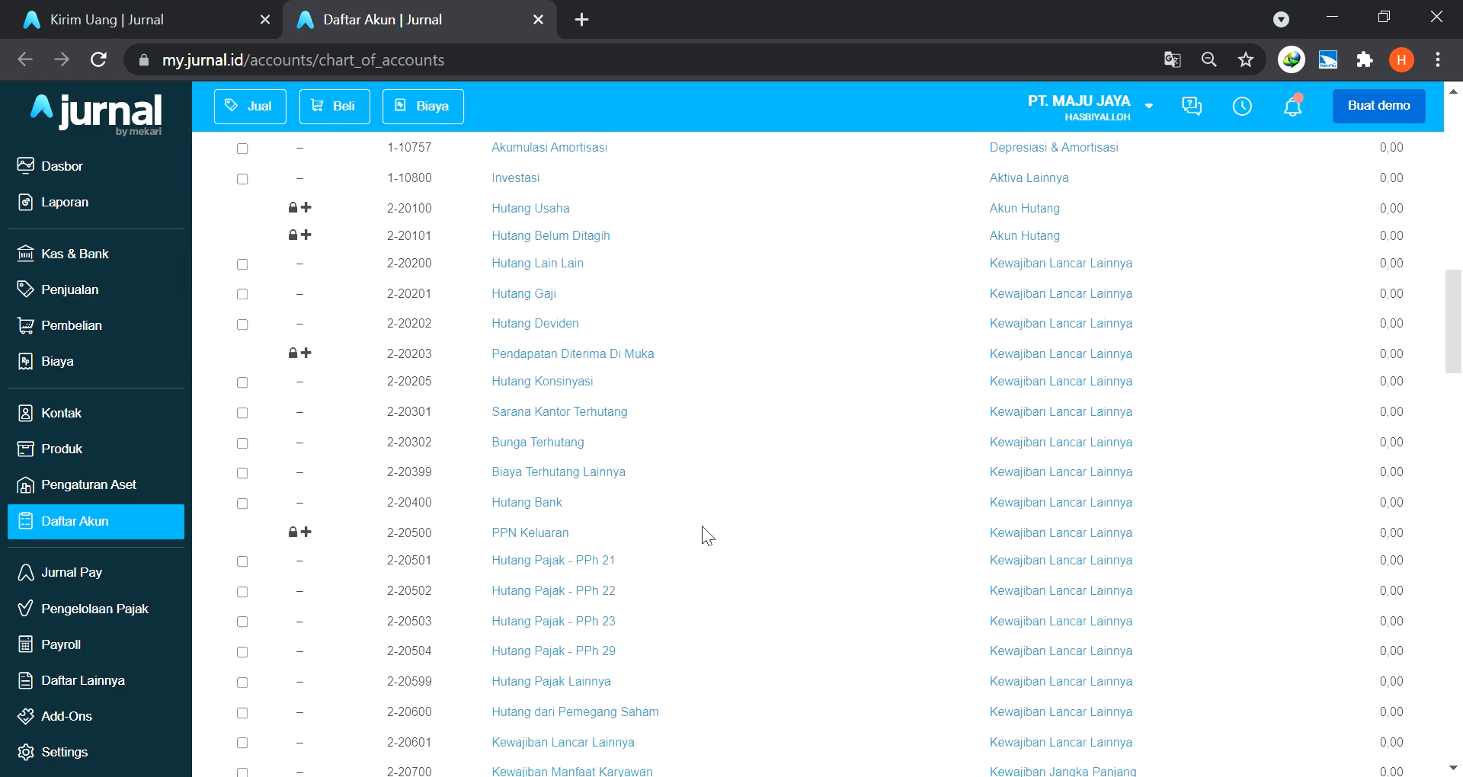
scroll(702, 526, "down", 3)
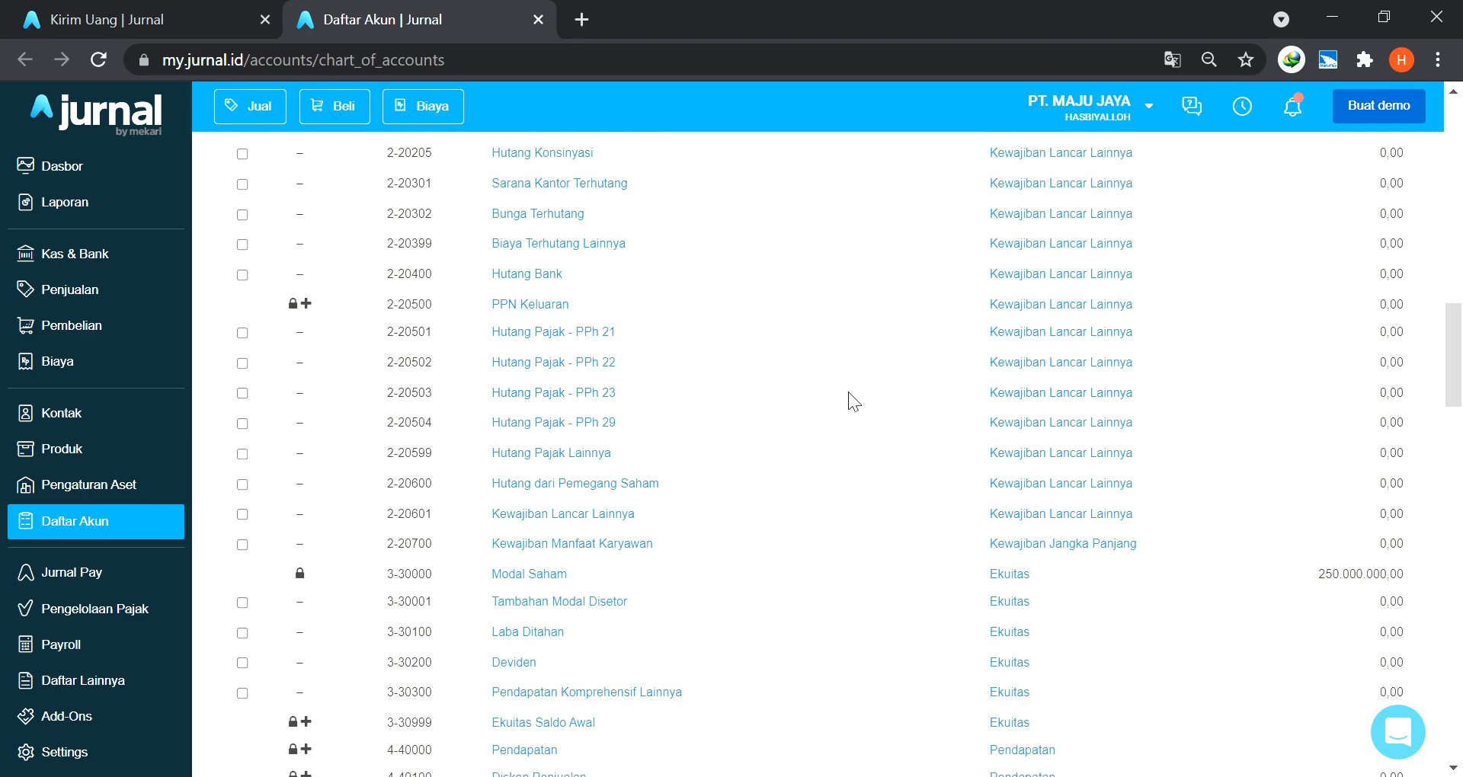
scroll(841, 400, "up", 10)
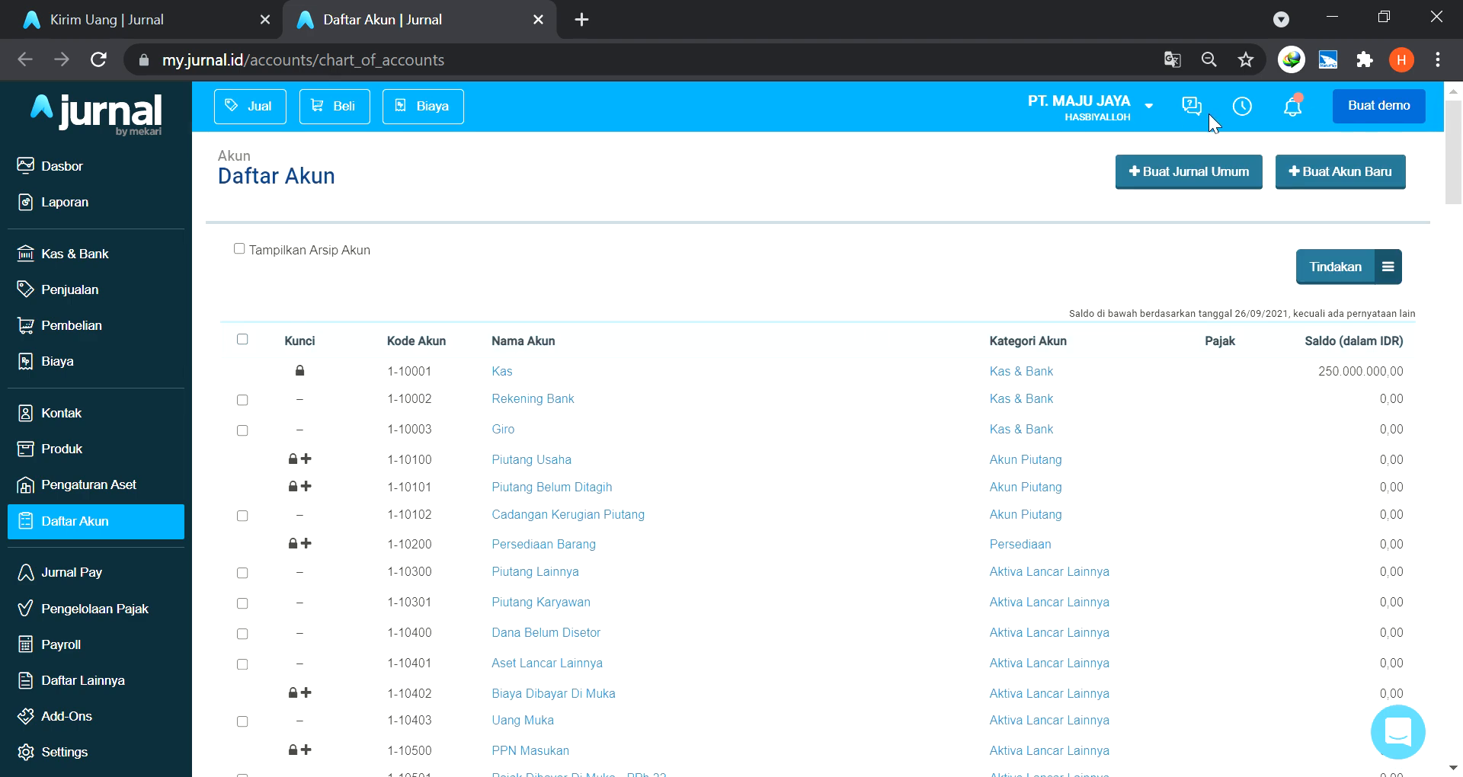
Start a new account in a separate browser tab and set its category to Kewajiban Lancar Lainnya.
left_click(1321, 183)
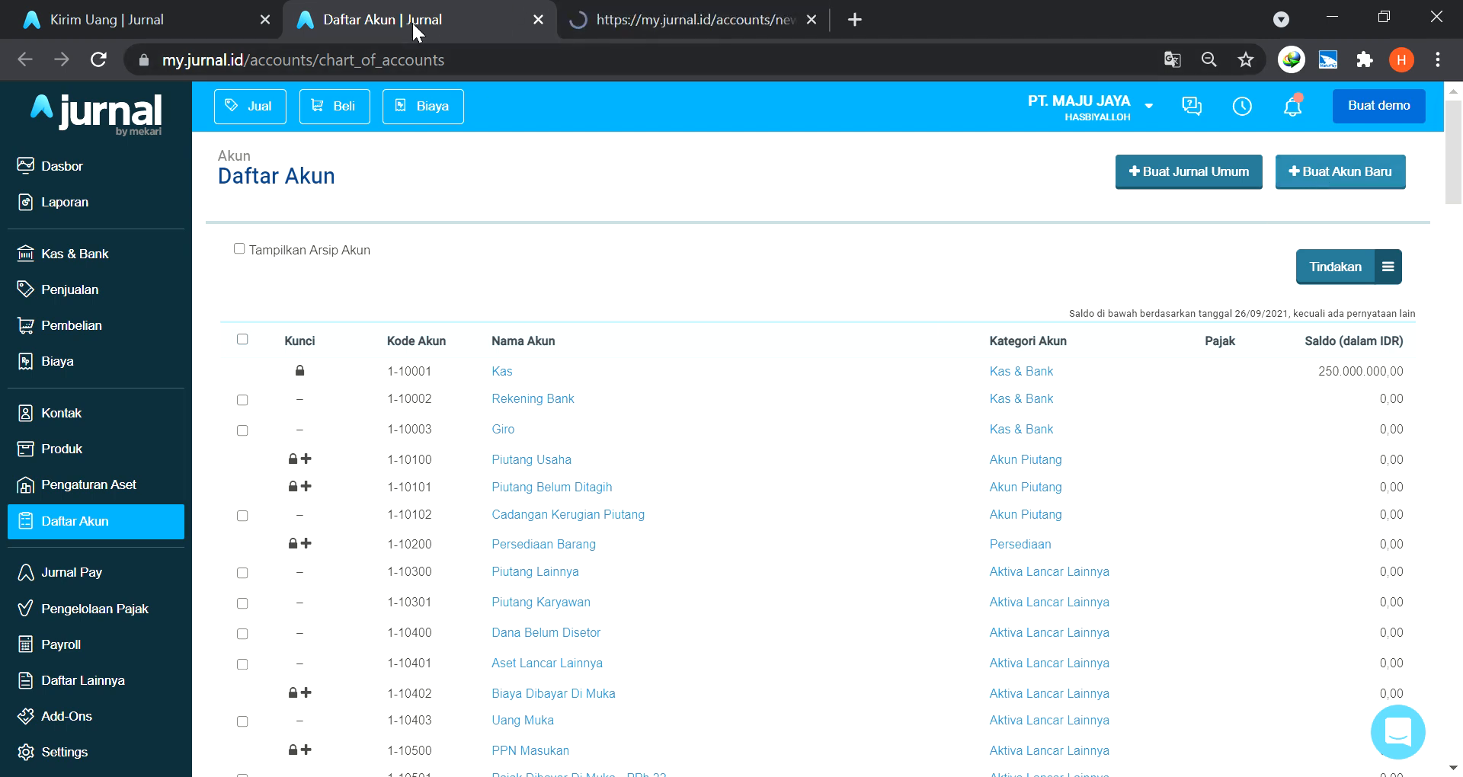
left_click(701, 20)
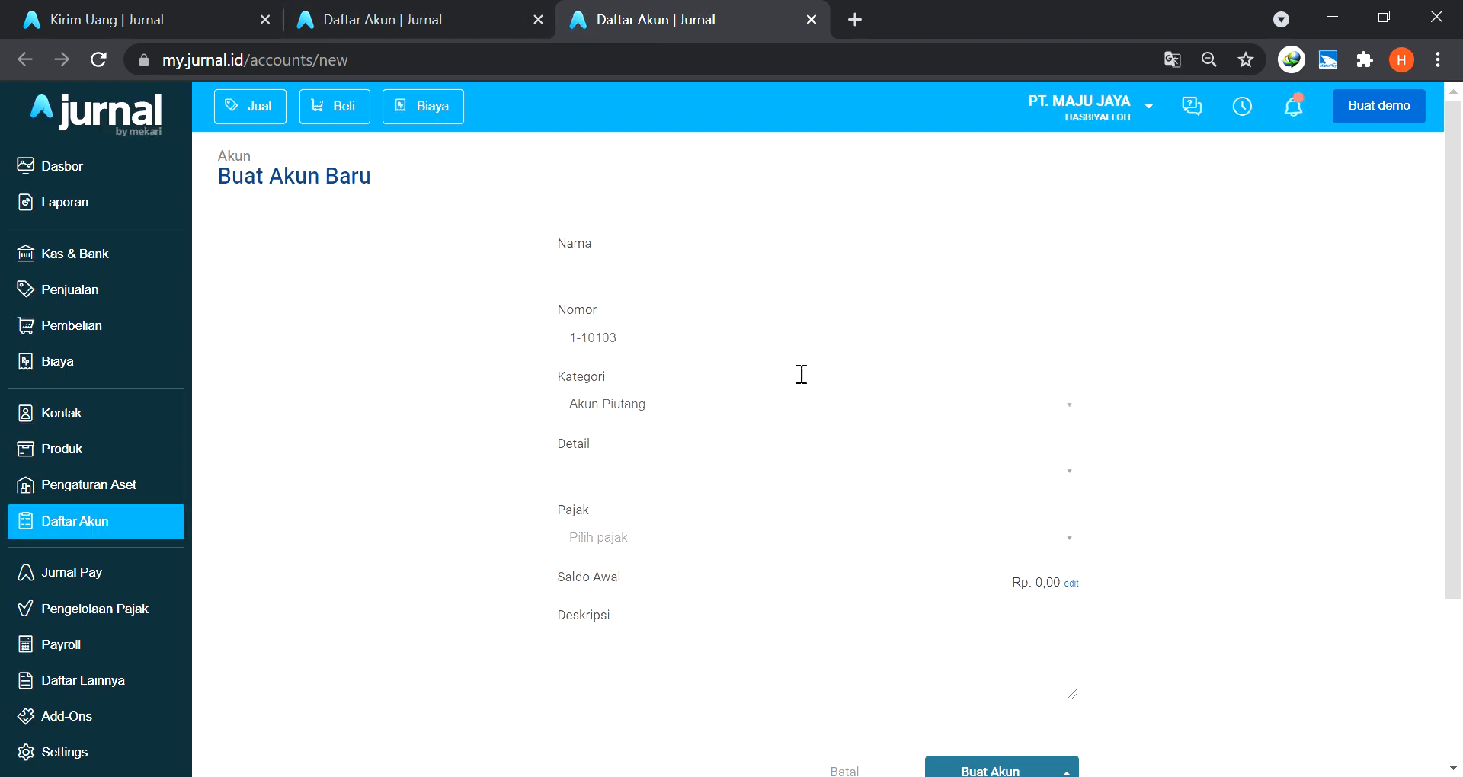
left_click(1068, 410)
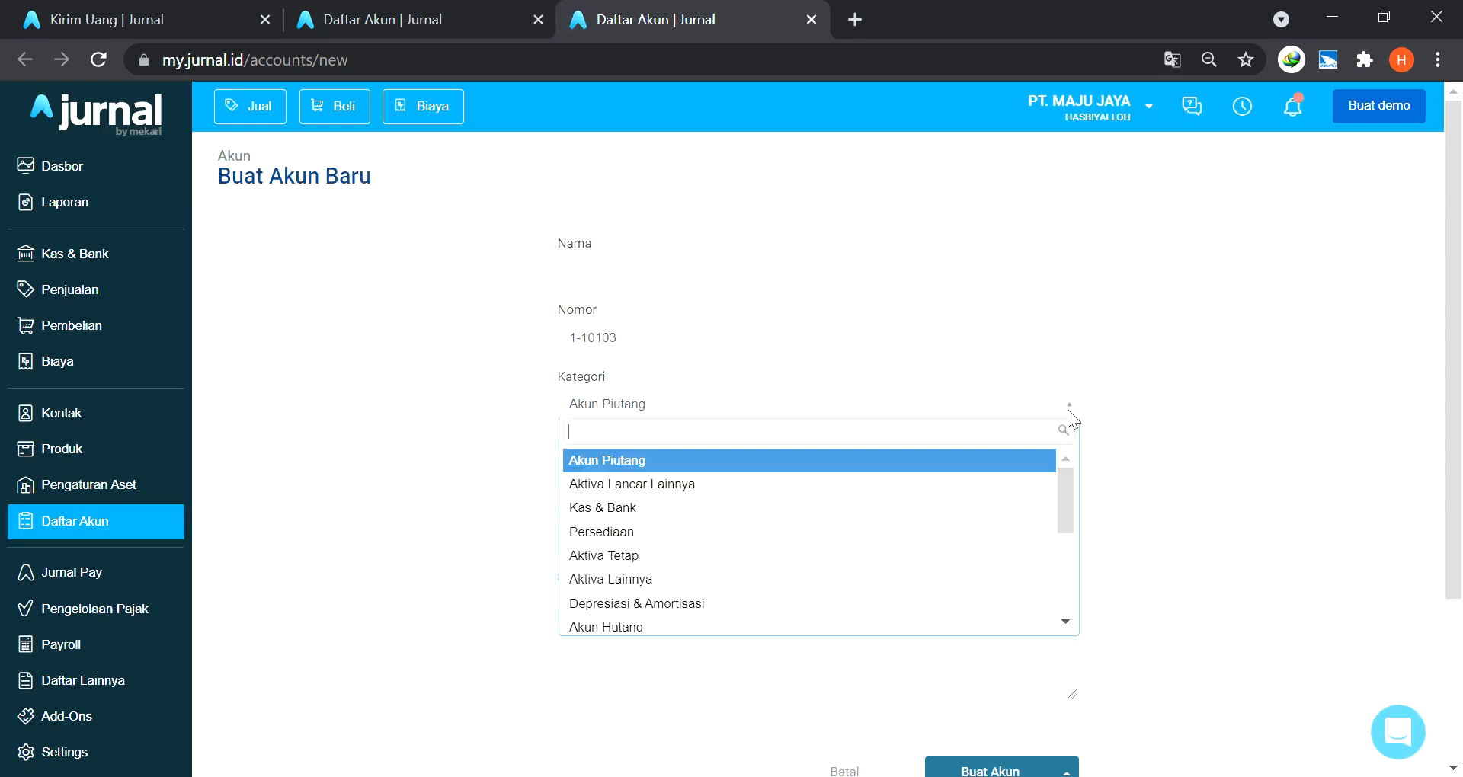
left_click(1067, 624)
left_click(1067, 623)
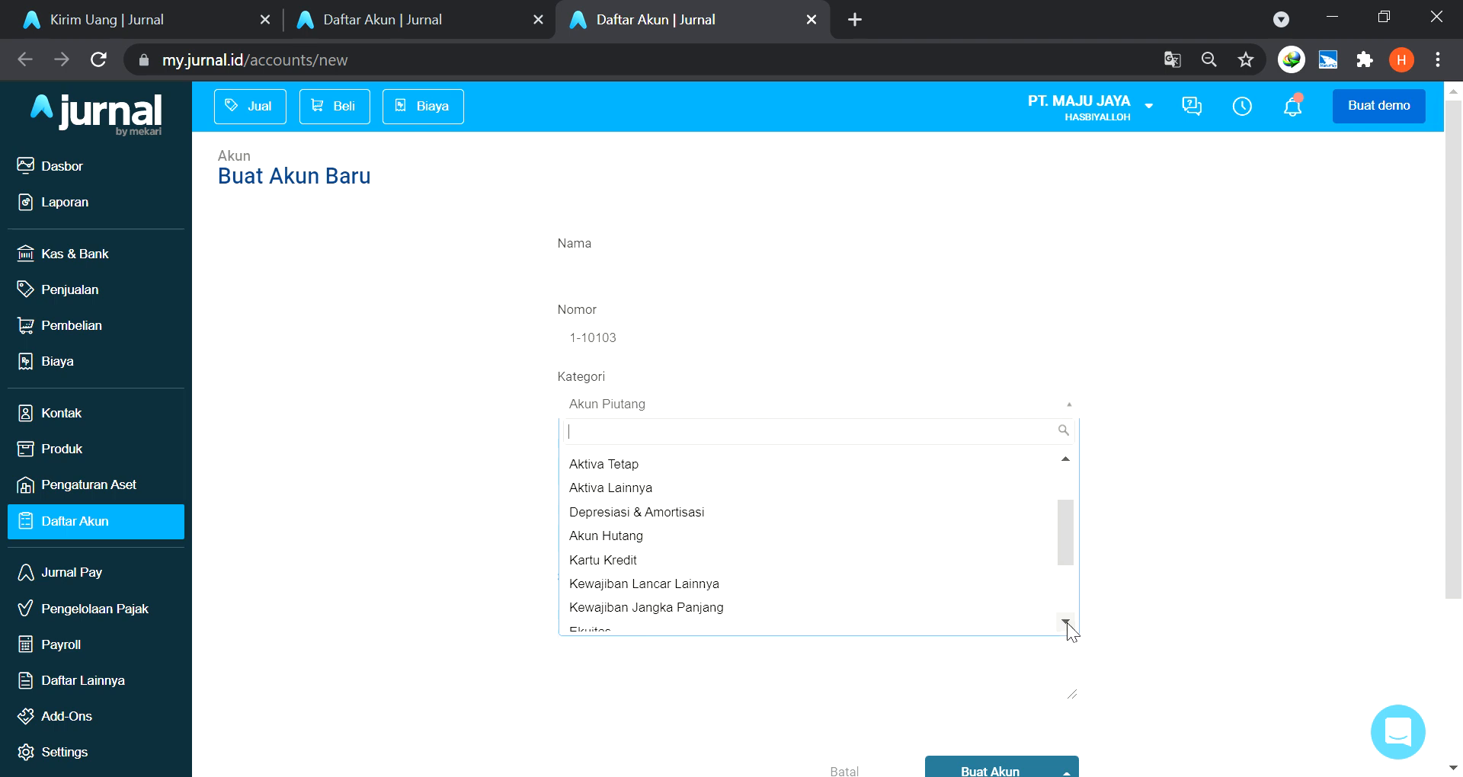
left_click(679, 587)
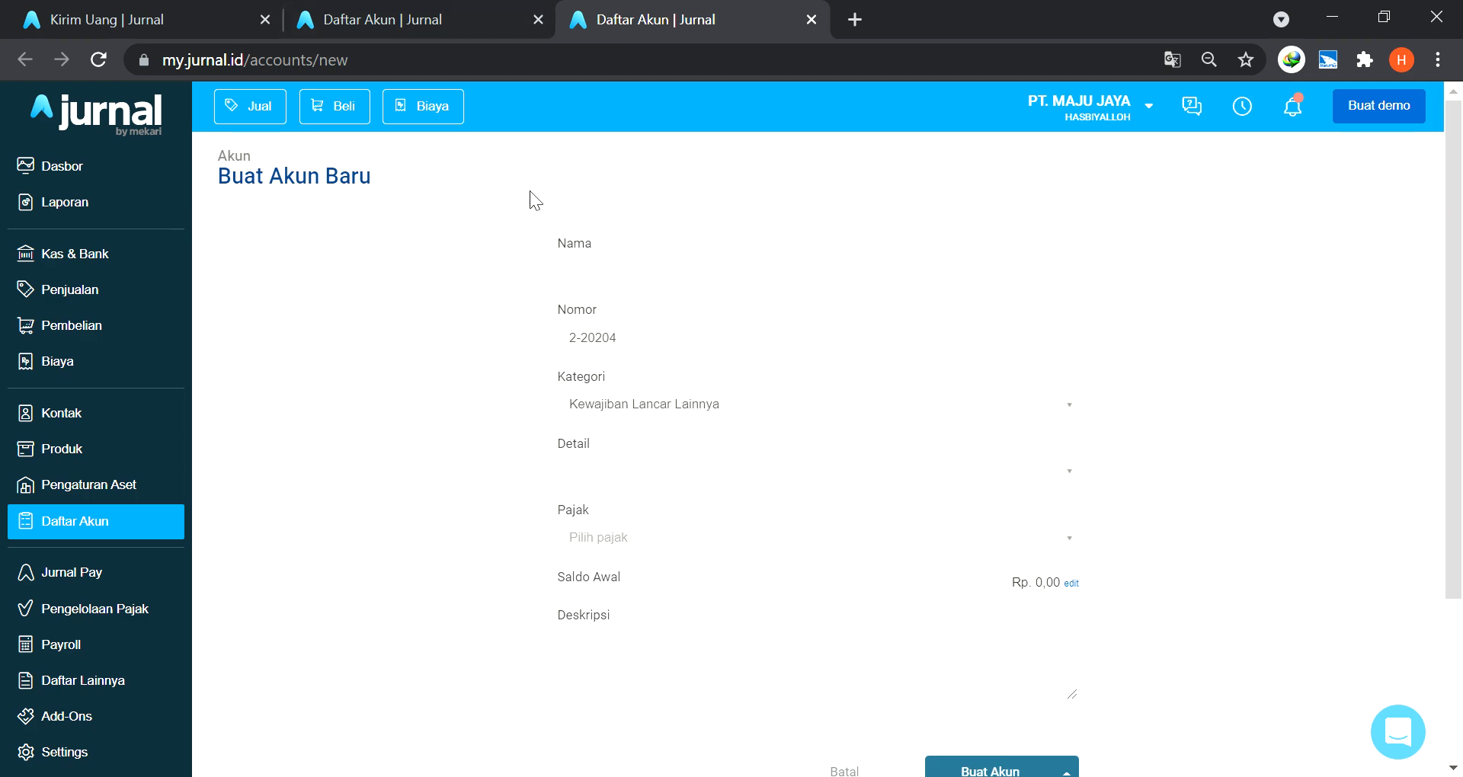
Find the Hutang Pajak - PPh 29 account in the chart of accounts tab and copy its name.
left_click(406, 16)
scroll(610, 602, "down", 8)
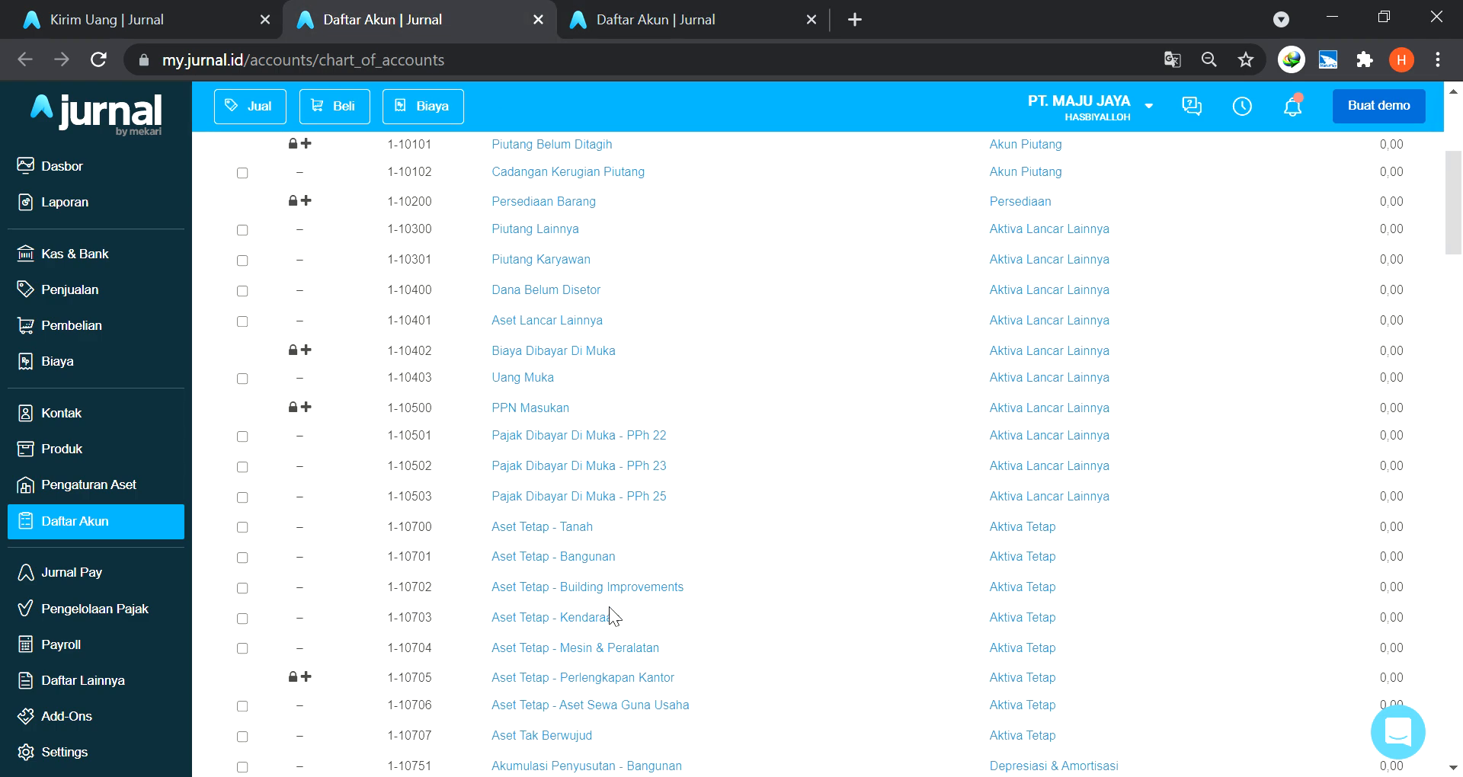
scroll(625, 591, "down", 9)
scroll(625, 591, "up", 3)
scroll(625, 591, "down", 5)
left_click_drag(619, 423, 473, 440)
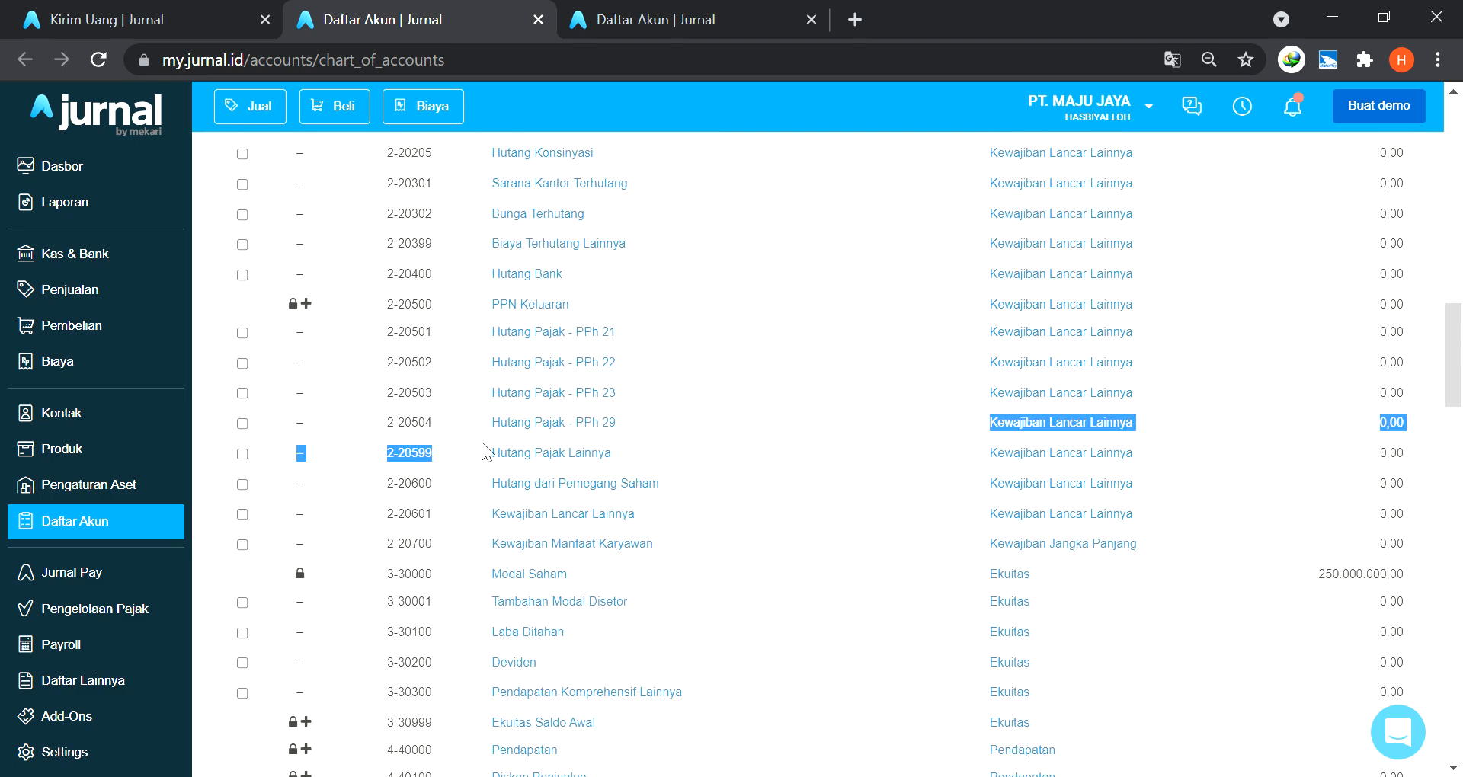
left_click_drag(655, 419, 519, 429)
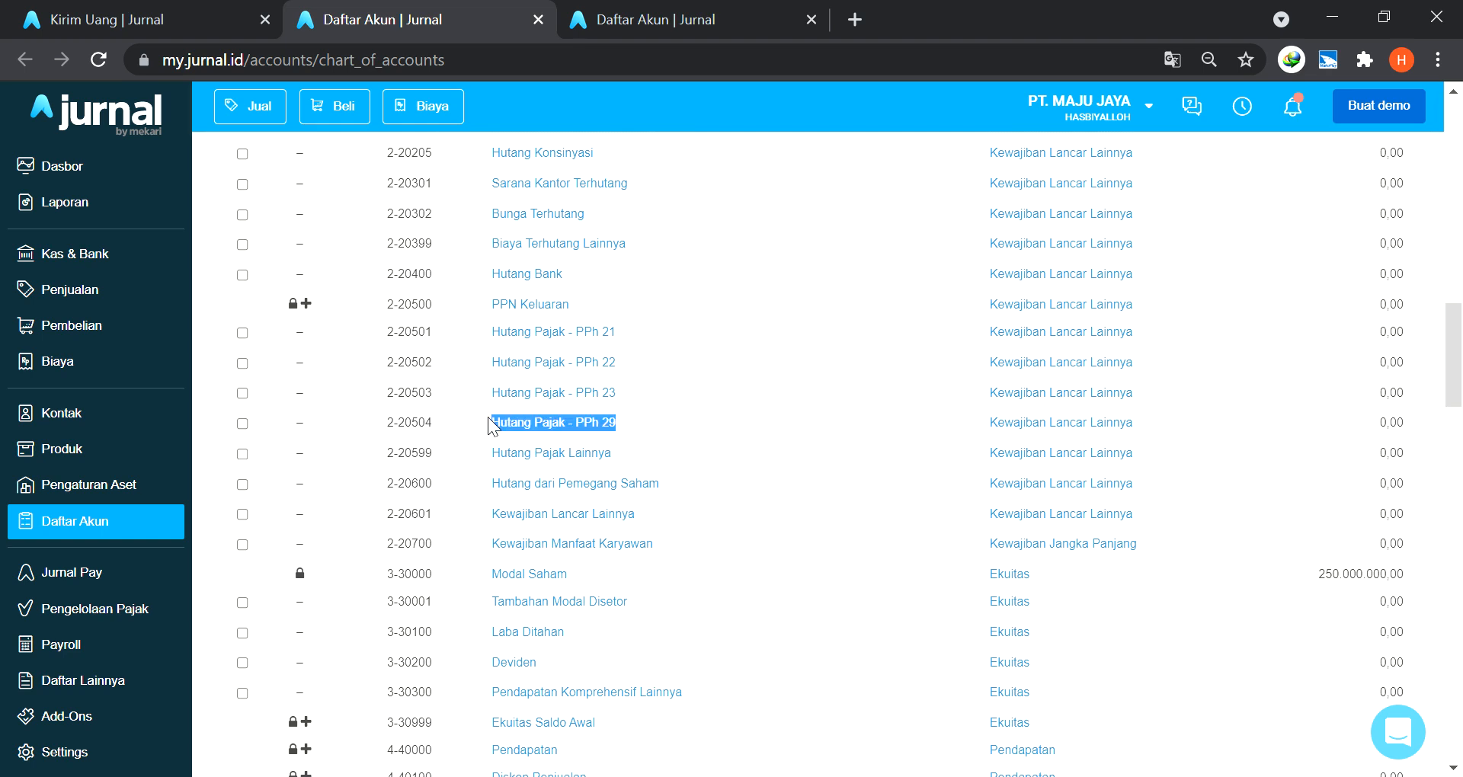
Name the new account Hutang Pajak - PPh 4 (2), adapting the copied account name.
left_click(642, 19)
left_click(624, 277)
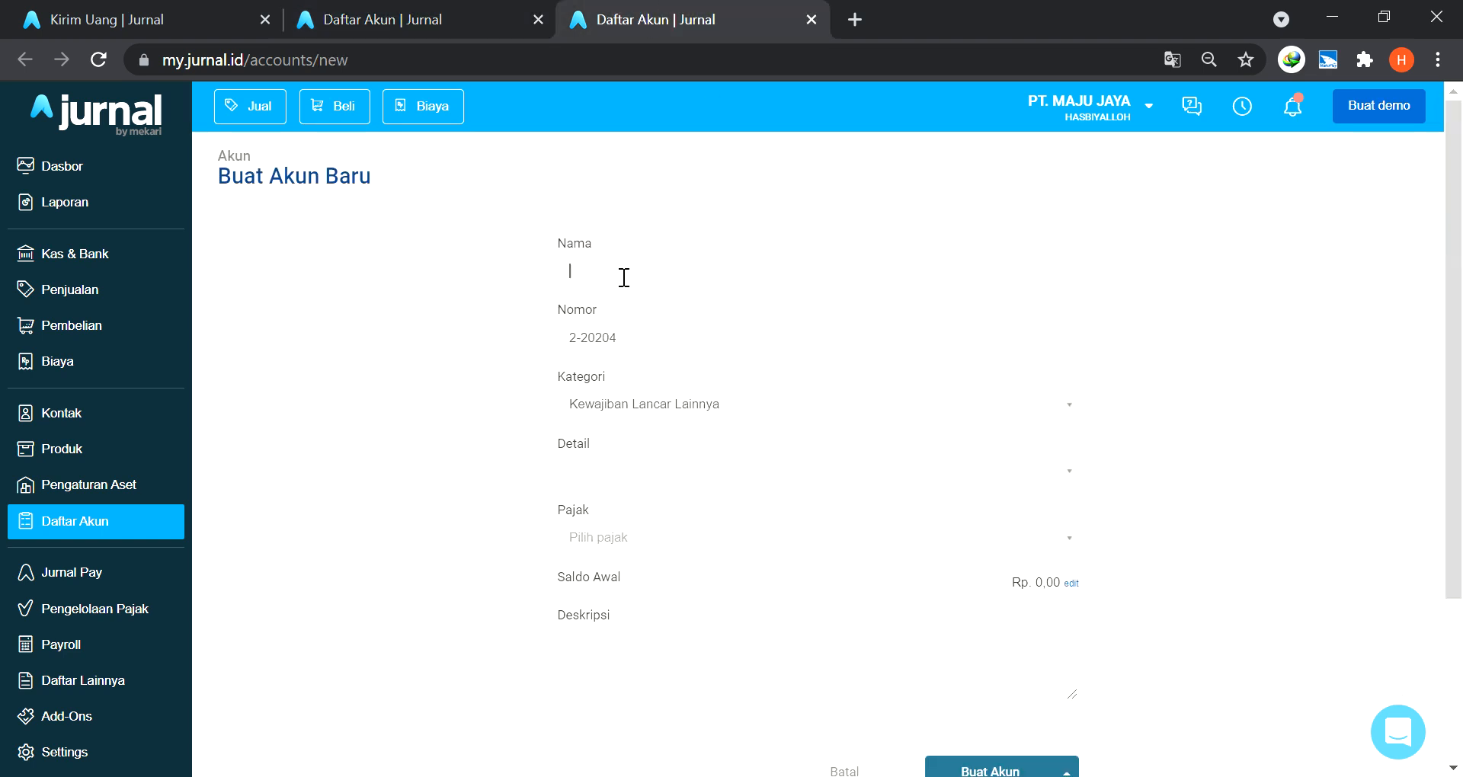
type("Hutang Pajak - PPh 29")
key("BackSpace")
key("BackSpace")
key("BackSpace")
type("4 (2)")
key("Tab")
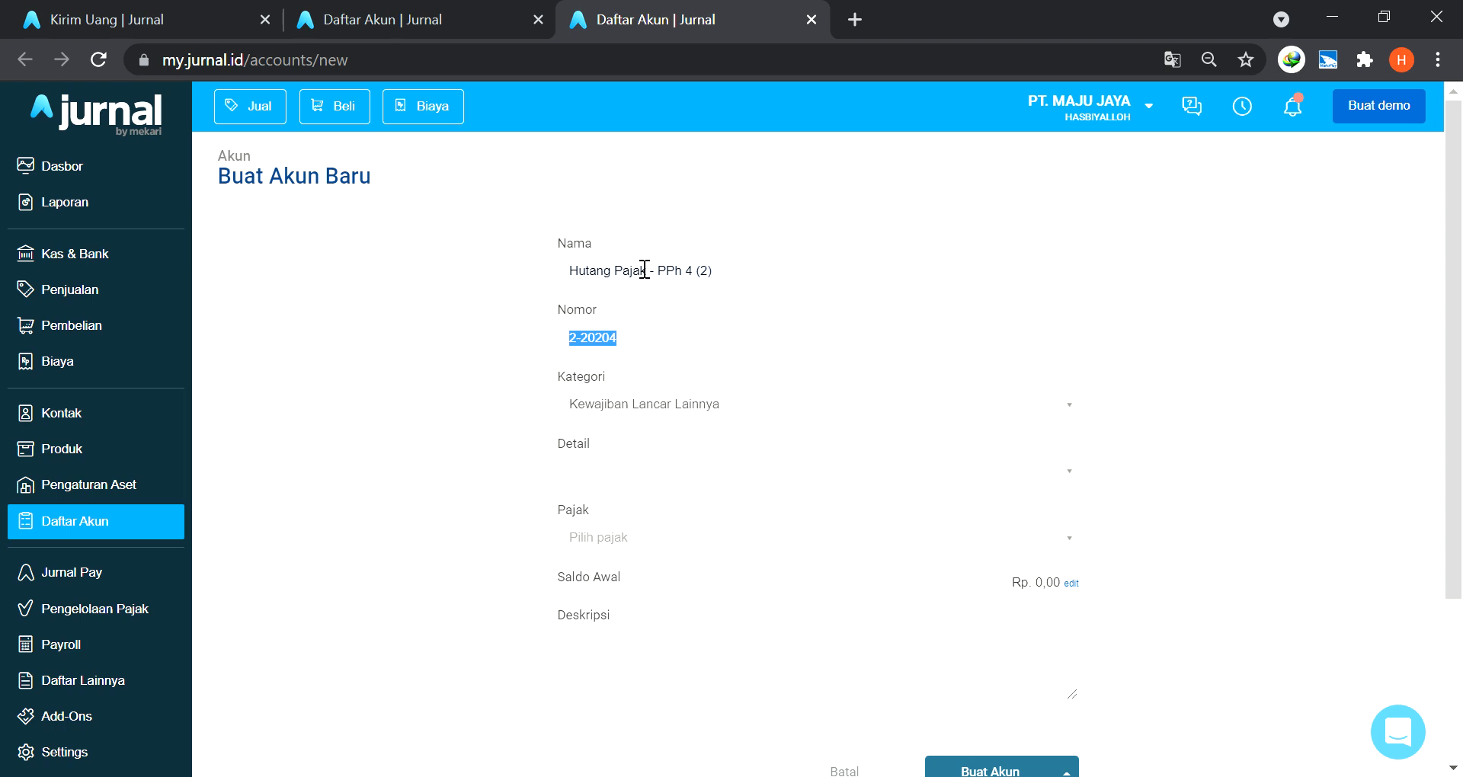
Copy the account code of Hutang Pajak - PPh 29 and set the new account's number to 2-20505.
left_click(400, 9)
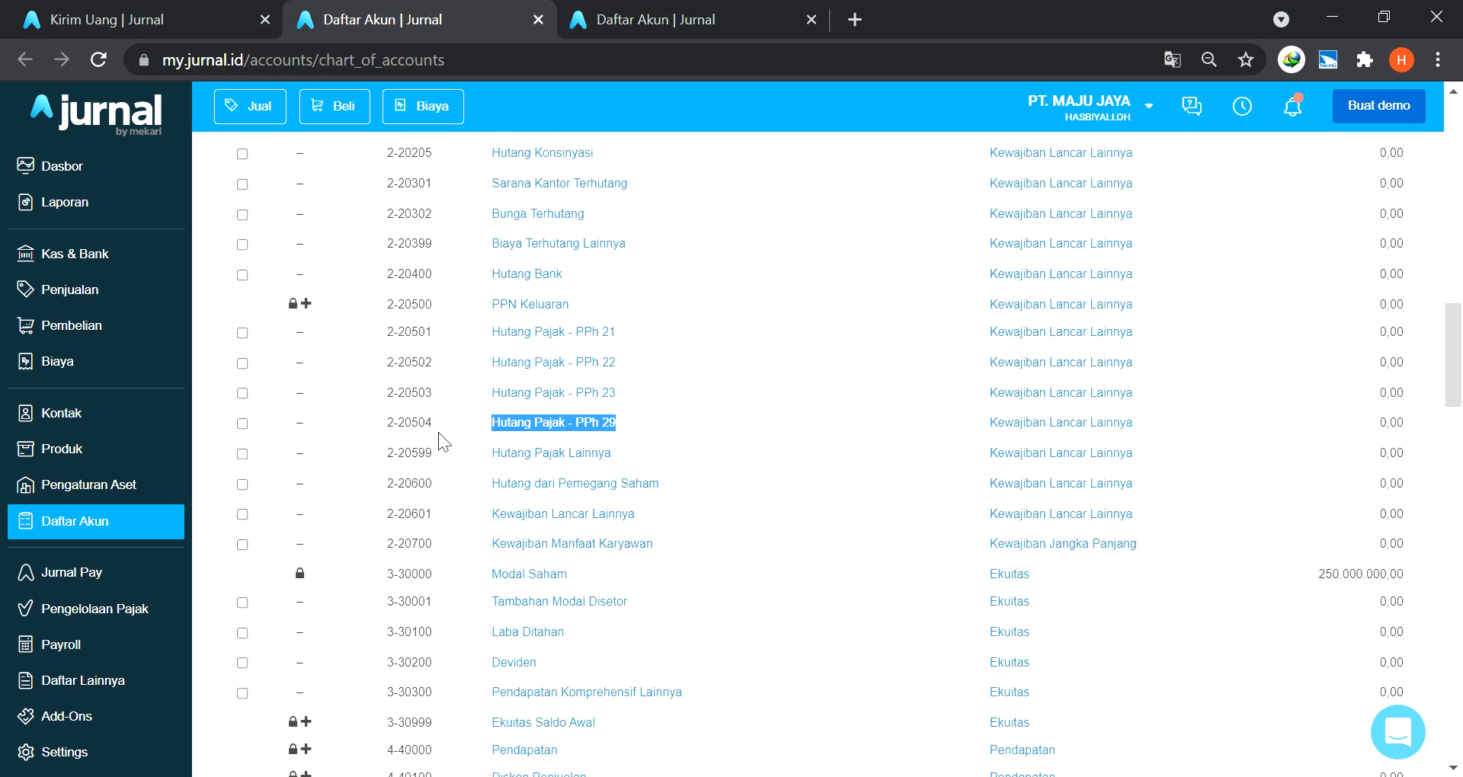
left_click_drag(433, 422, 401, 438)
key("ctrl+c")
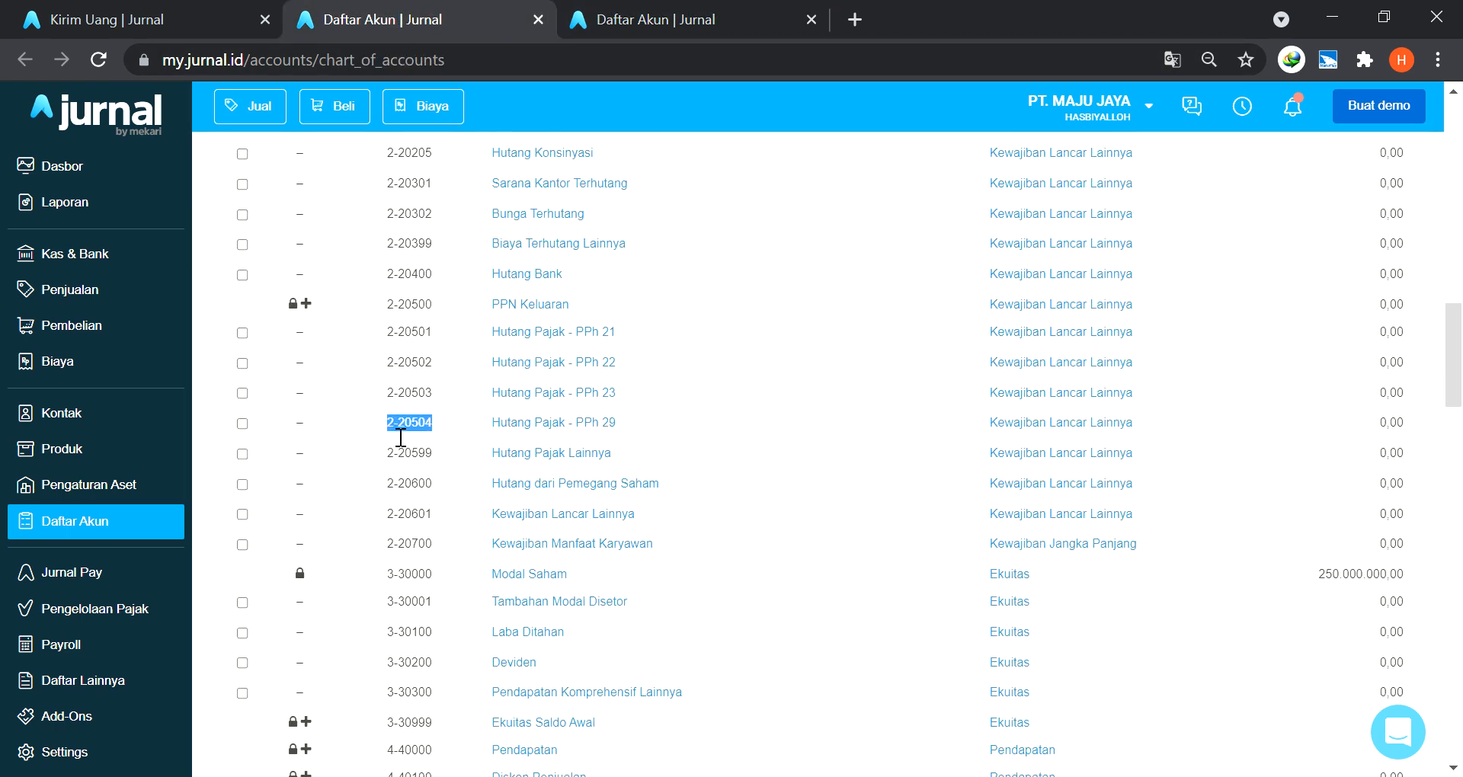
left_click(609, 19)
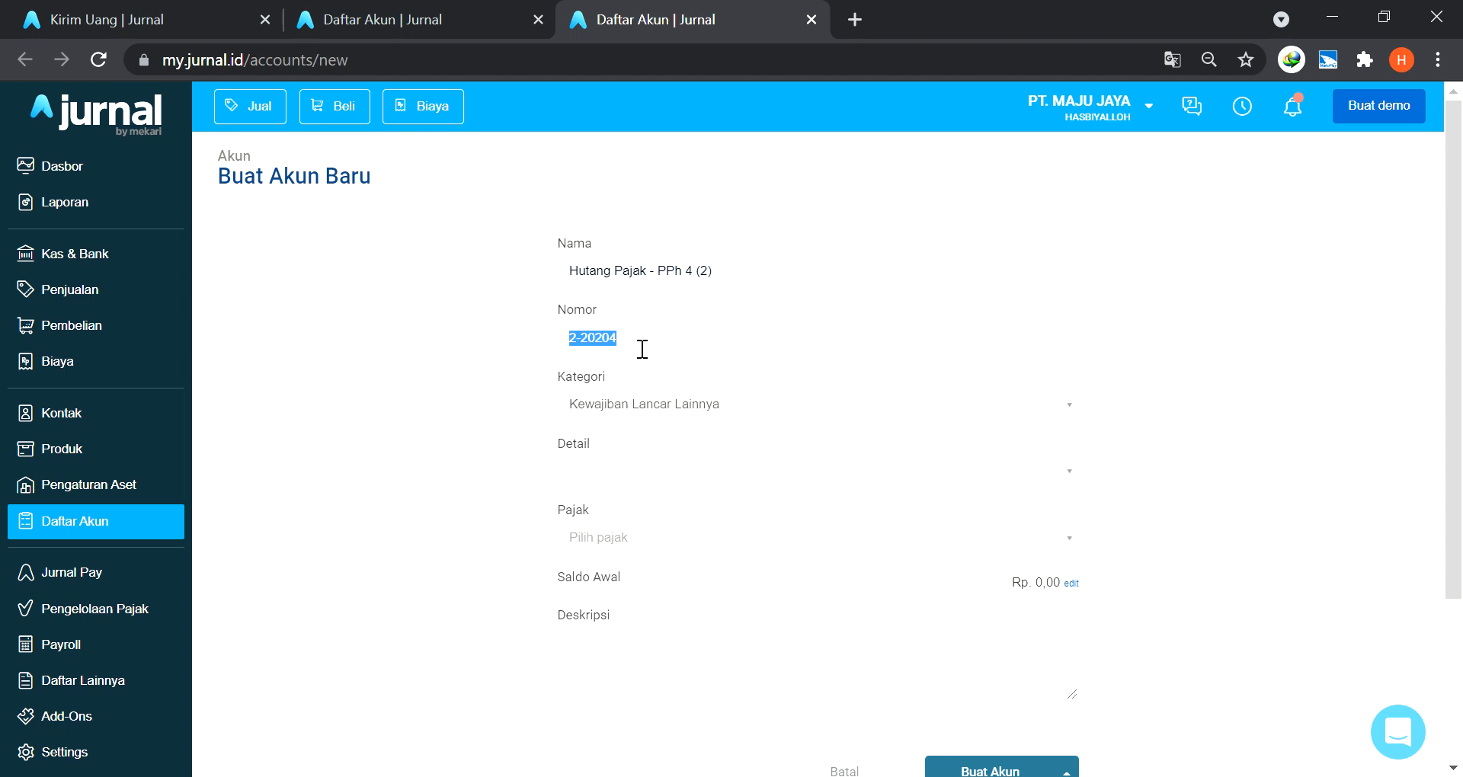
key("ctrl+v")
key("BackSpace")
type("5")
Create the account and check its entry among the Hutang Pajak accounts in the chart of accounts.
scroll(1137, 679, "down", 3)
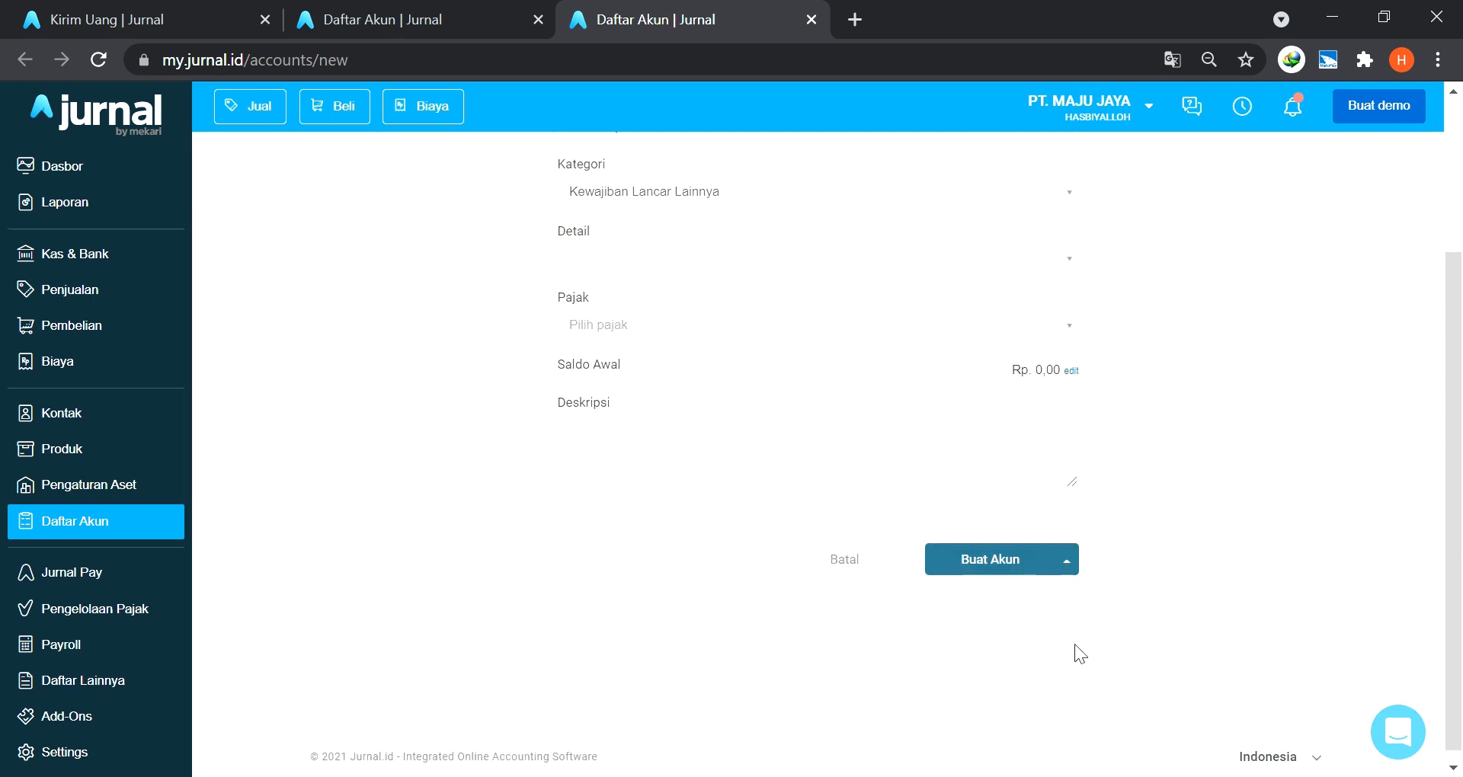
left_click(1013, 555)
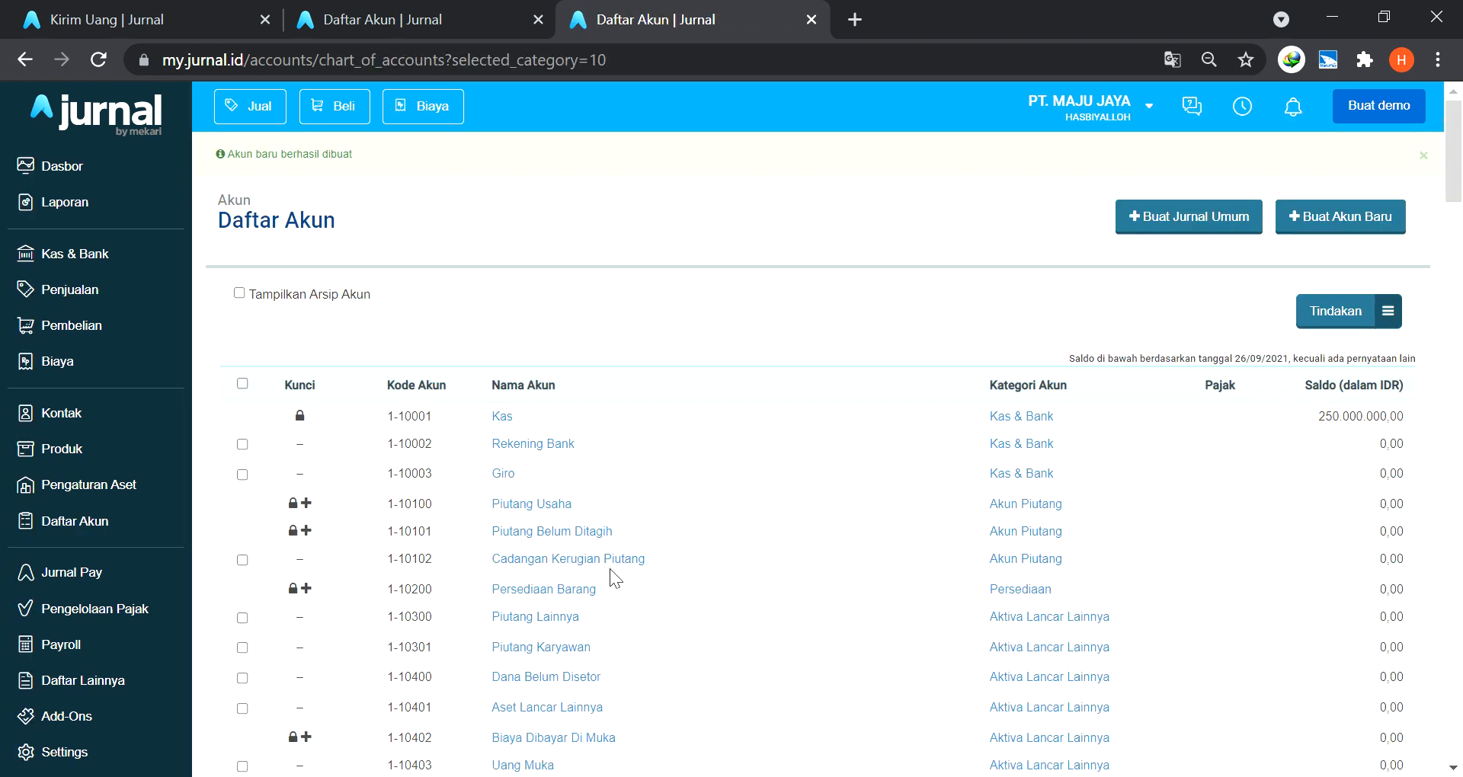
scroll(636, 525, "down", 15)
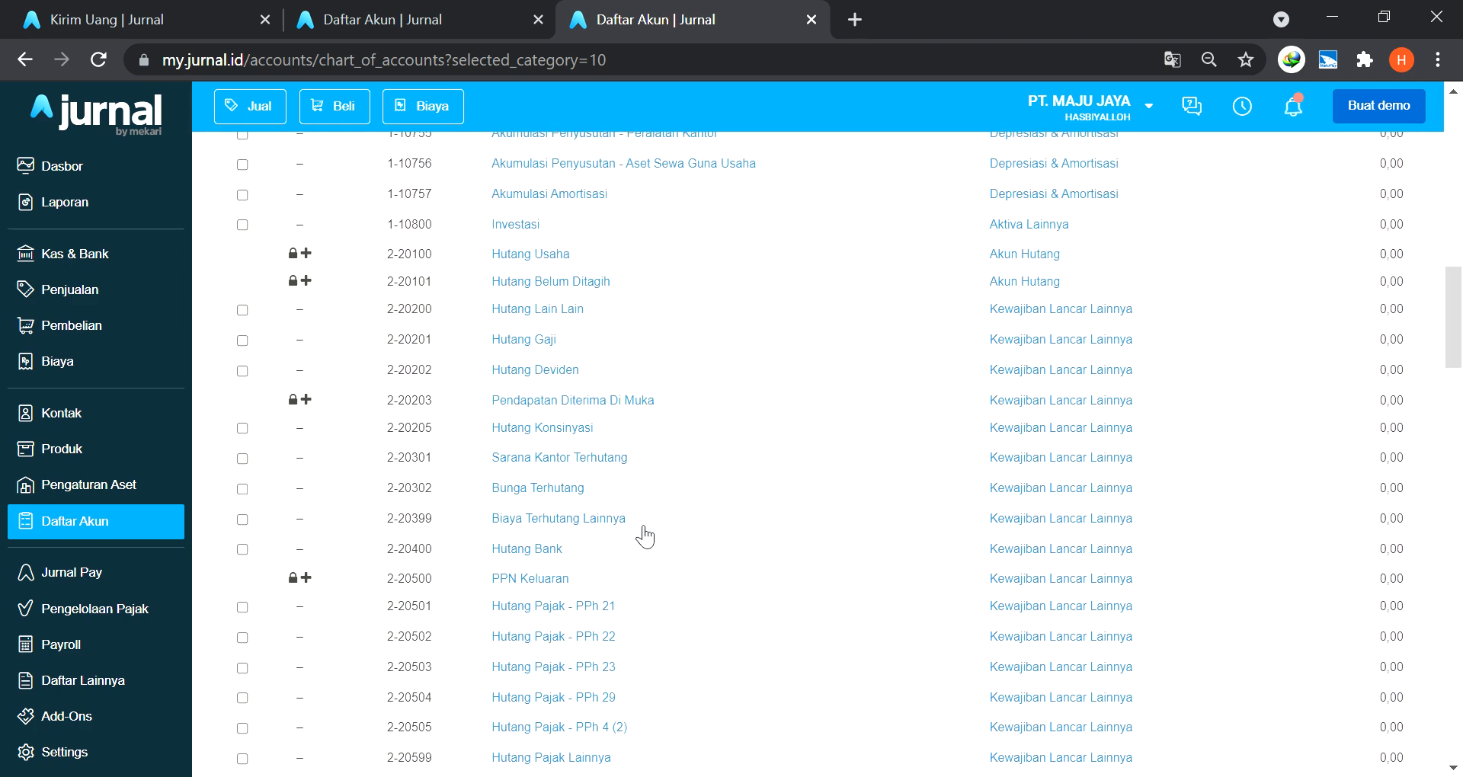
scroll(636, 526, "down", 3)
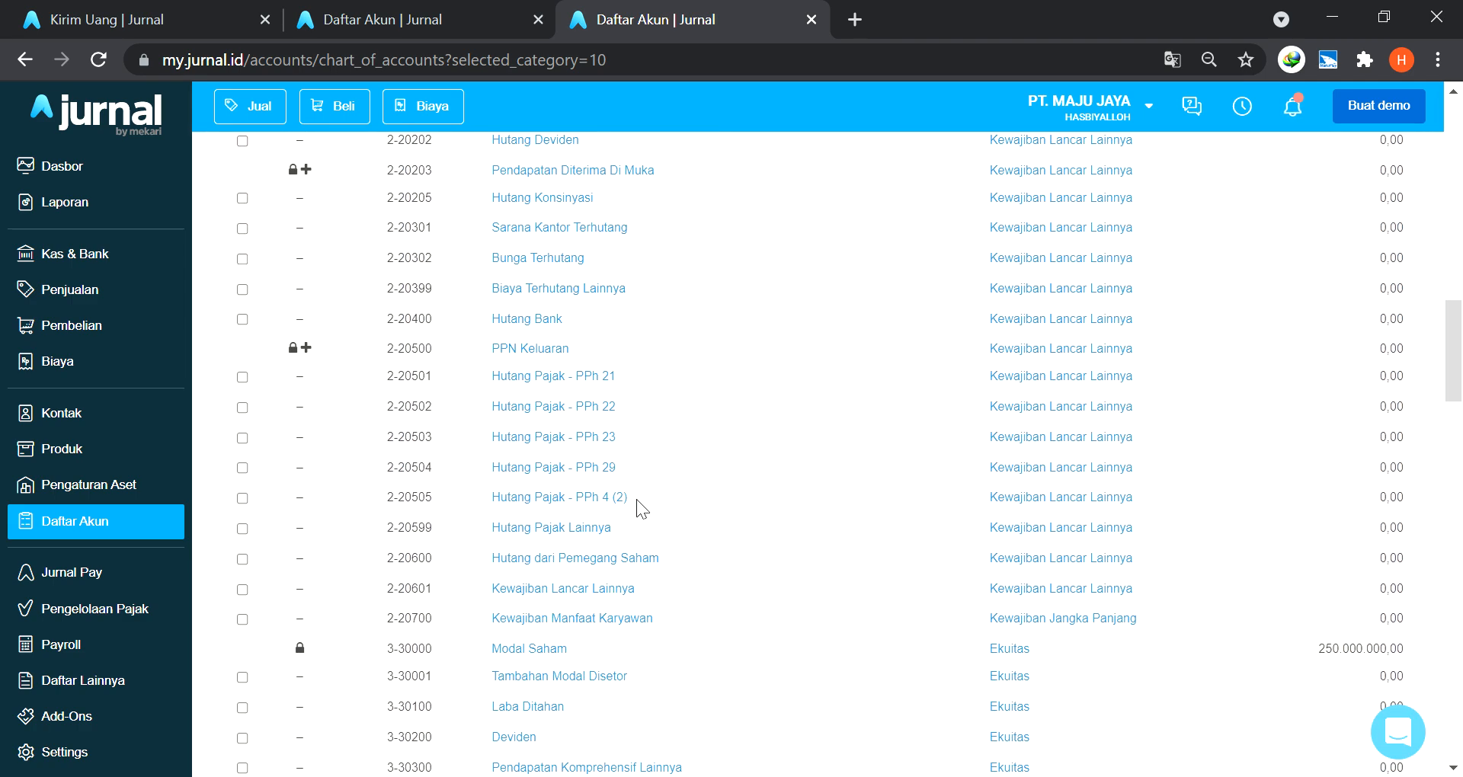
Return to the Kirim Uang payment form in the first browser tab and reload it.
left_click(117, 19)
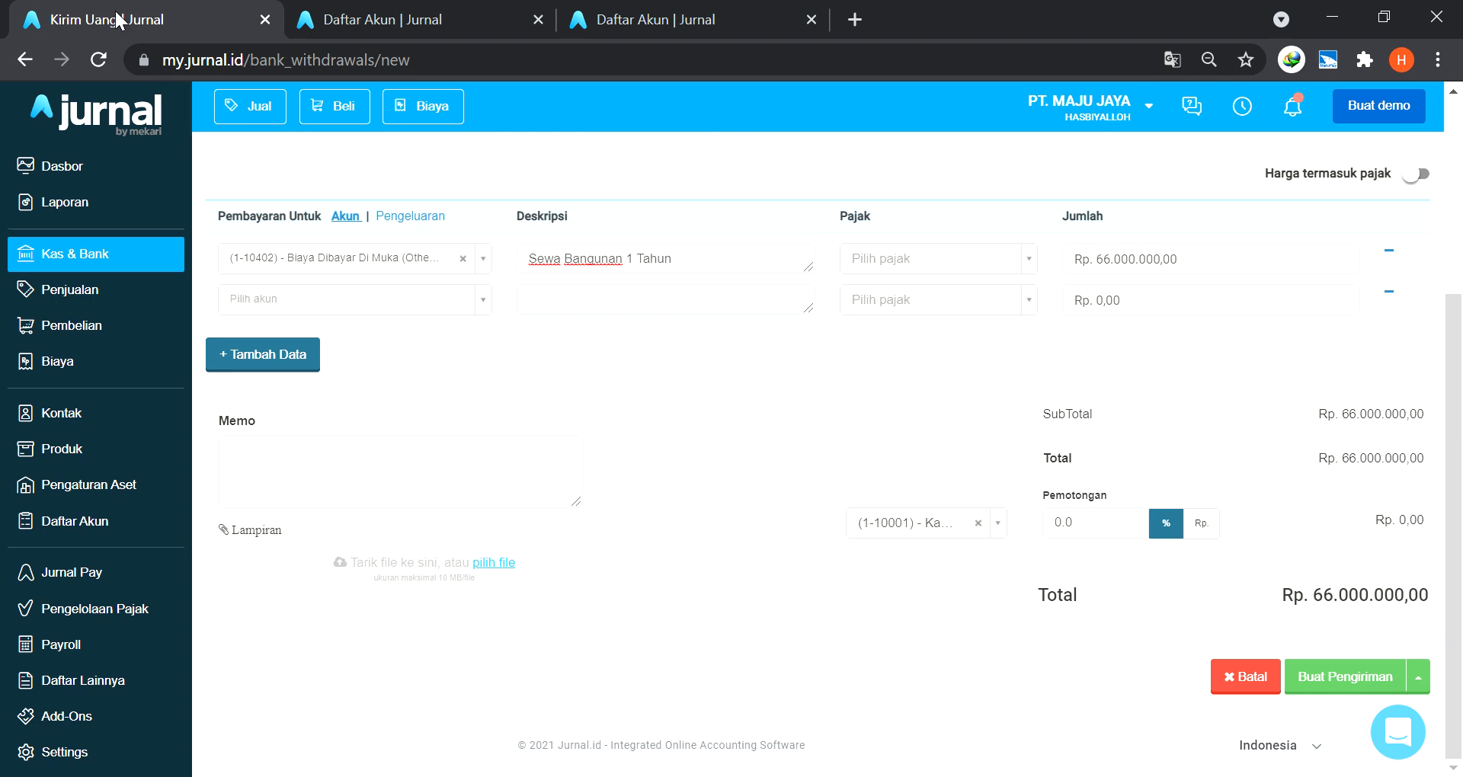
left_click(979, 523)
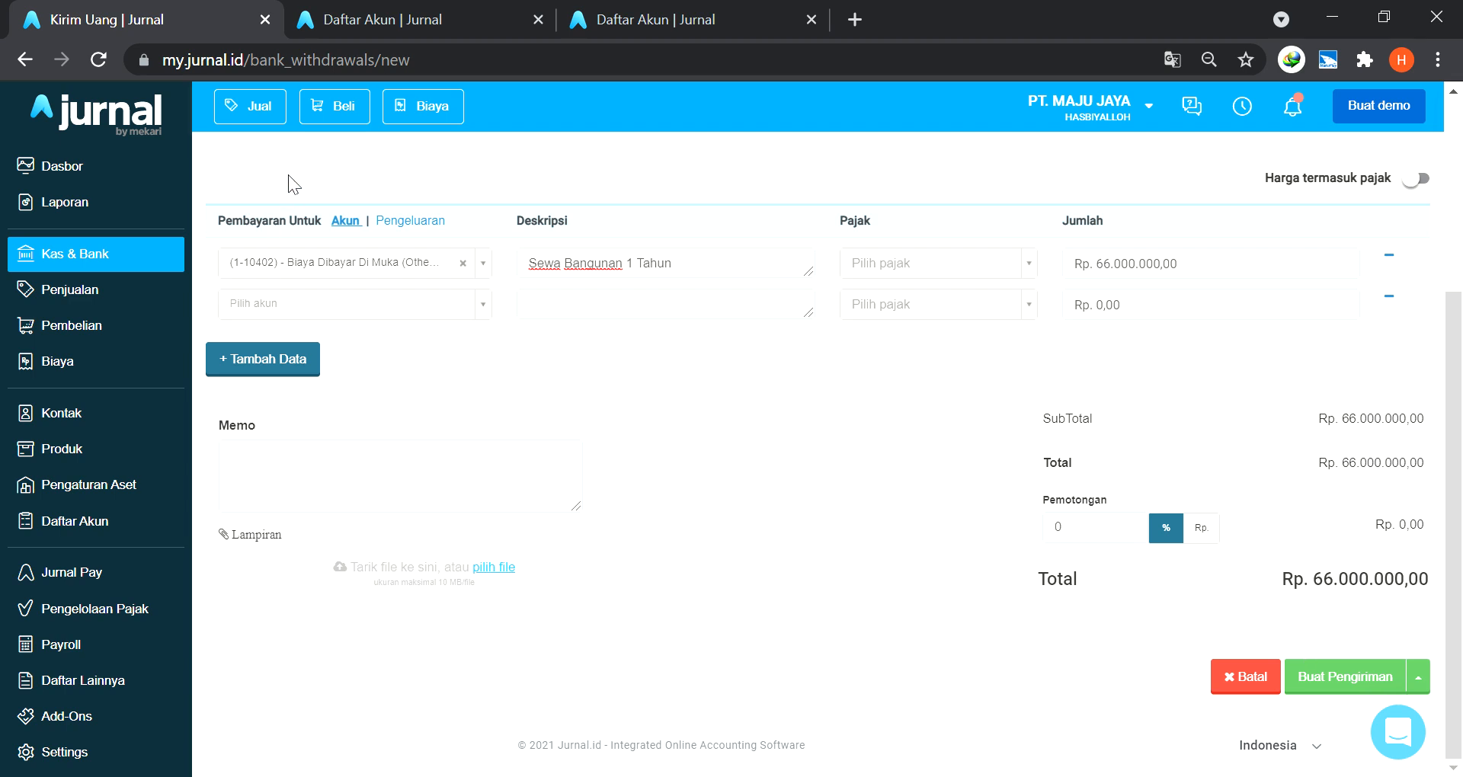
left_click(98, 60)
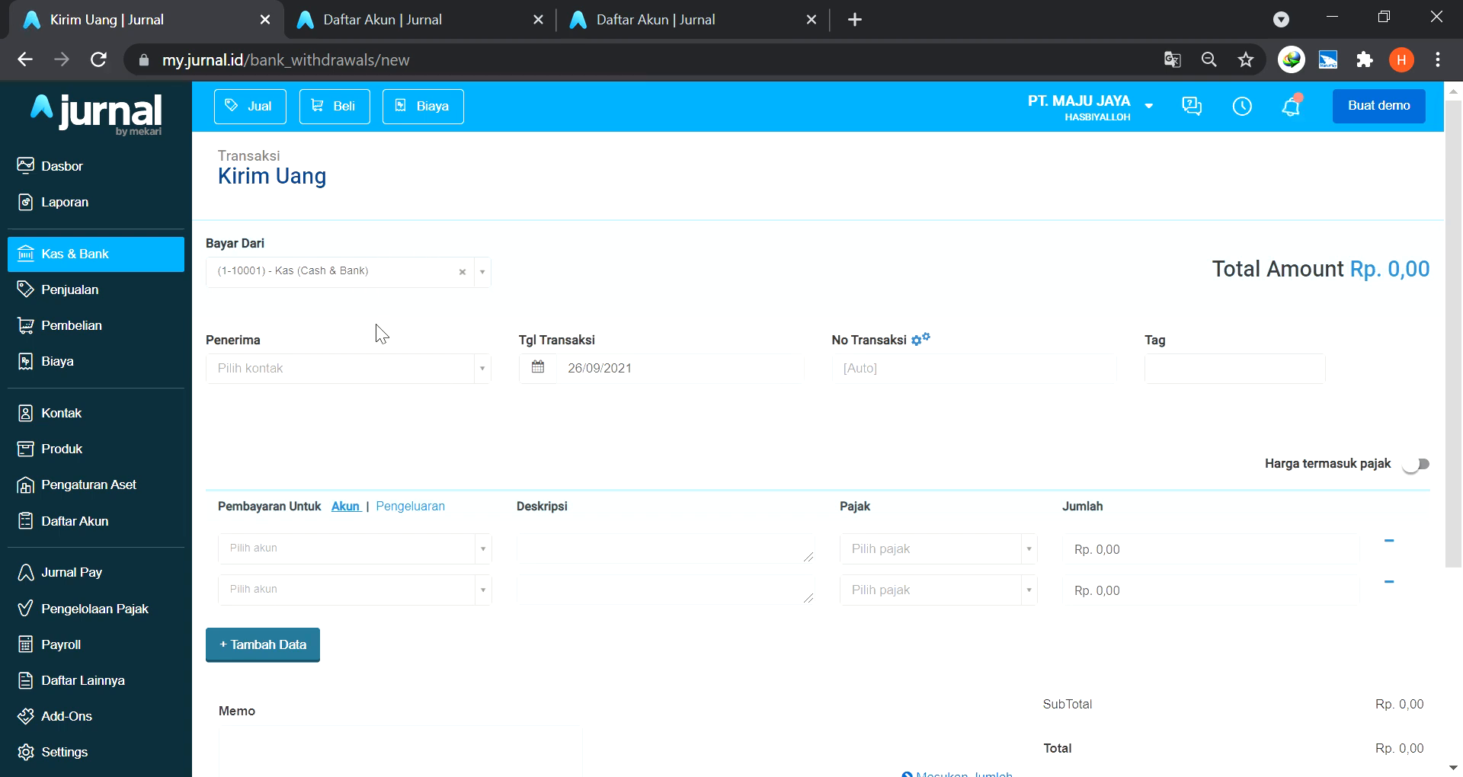
Select the building owner's existing contact as payment recipient and set the transaction date to 03/09/2021.
left_click(353, 381)
type("taku")
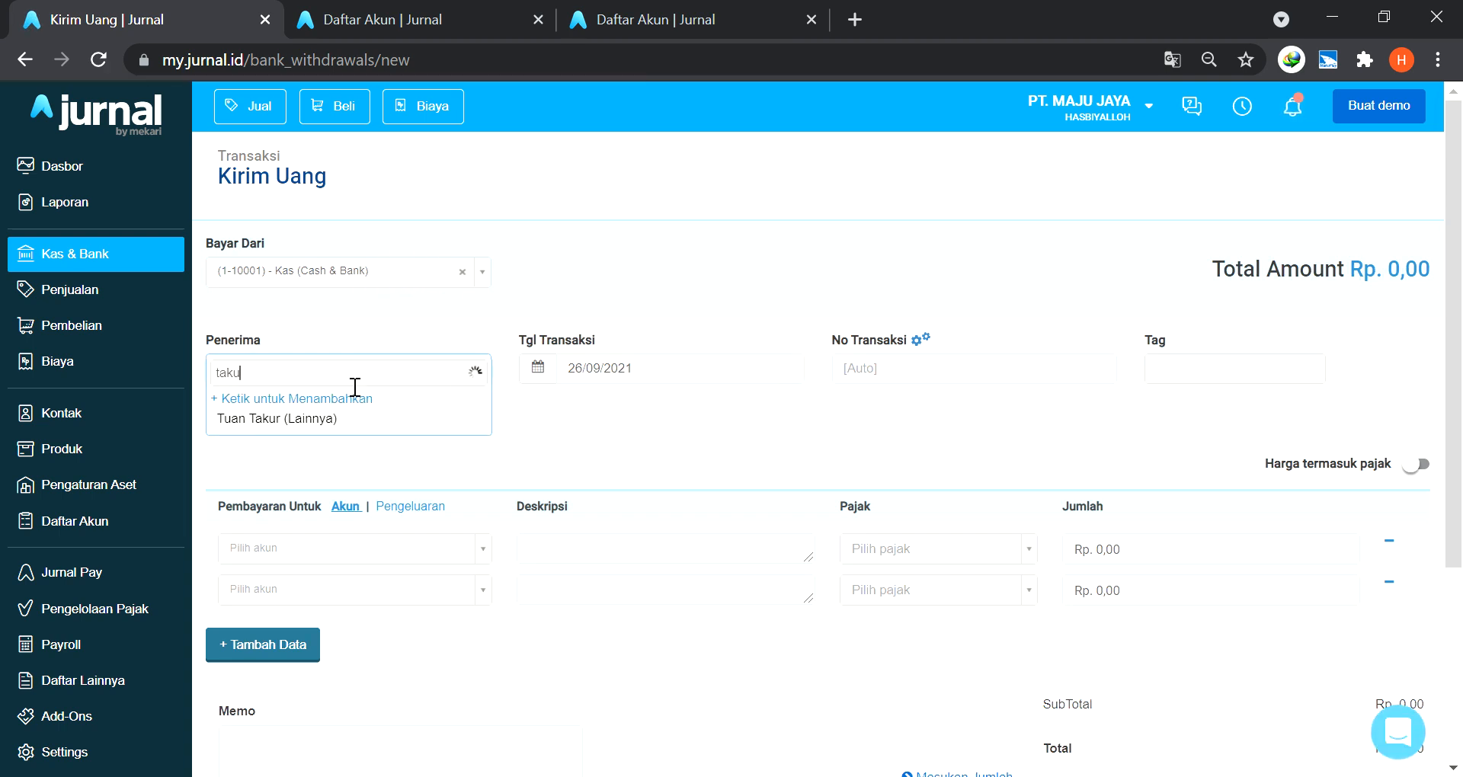
left_click(349, 425)
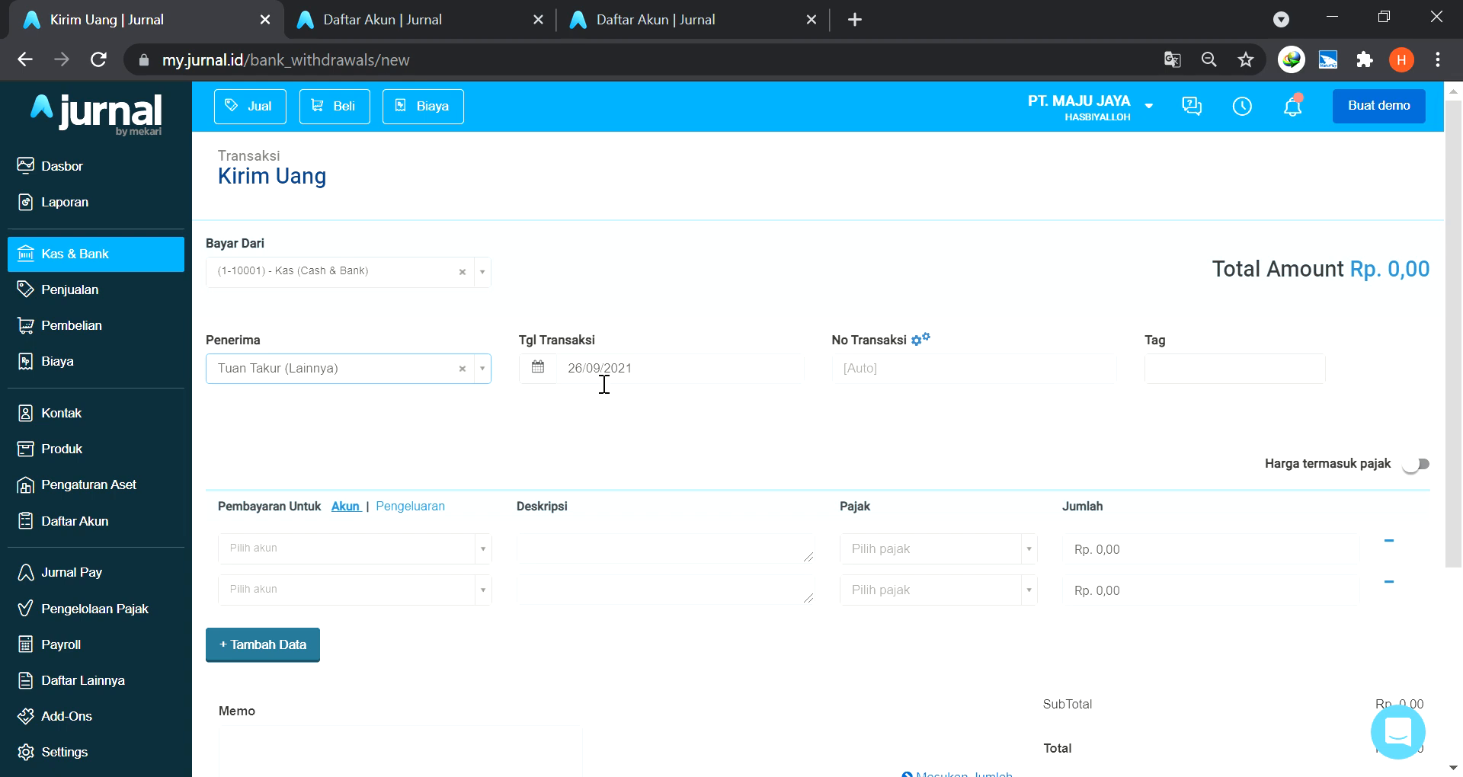
left_click(538, 368)
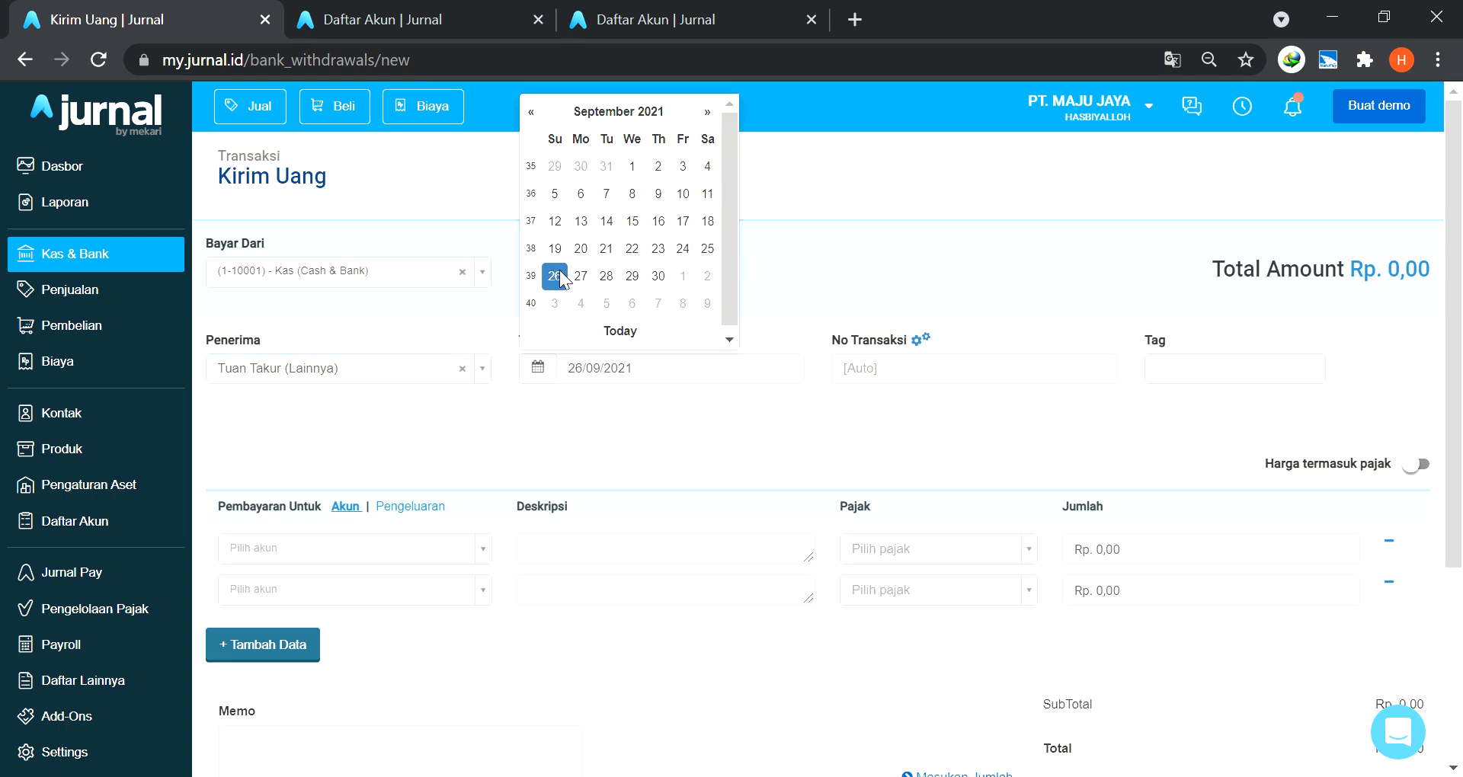
left_click(686, 166)
Select account (1-10402) Biaya Dibayar Di Muka for the first payment line.
scroll(341, 500, "down", 2)
left_click(263, 440)
type("biaya")
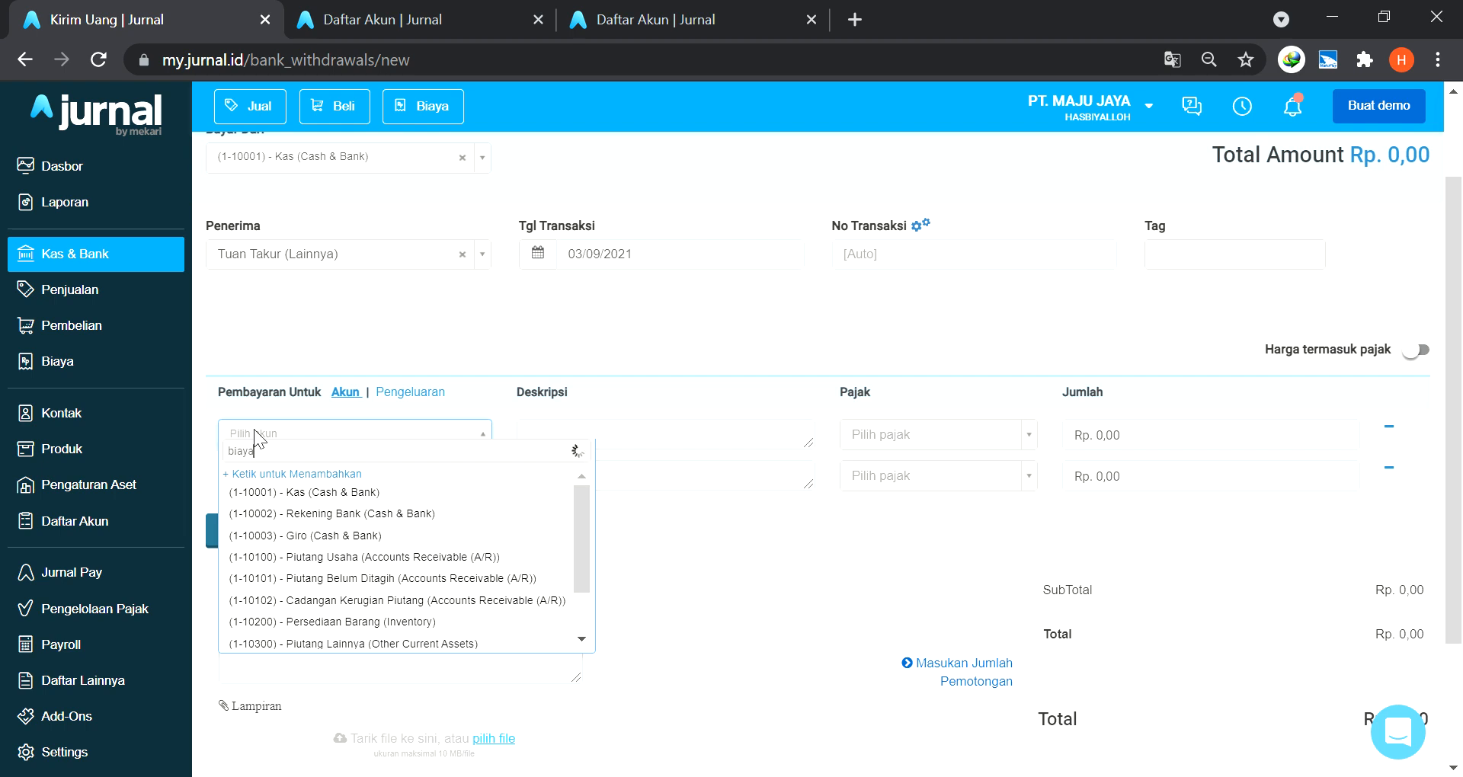
left_click(335, 494)
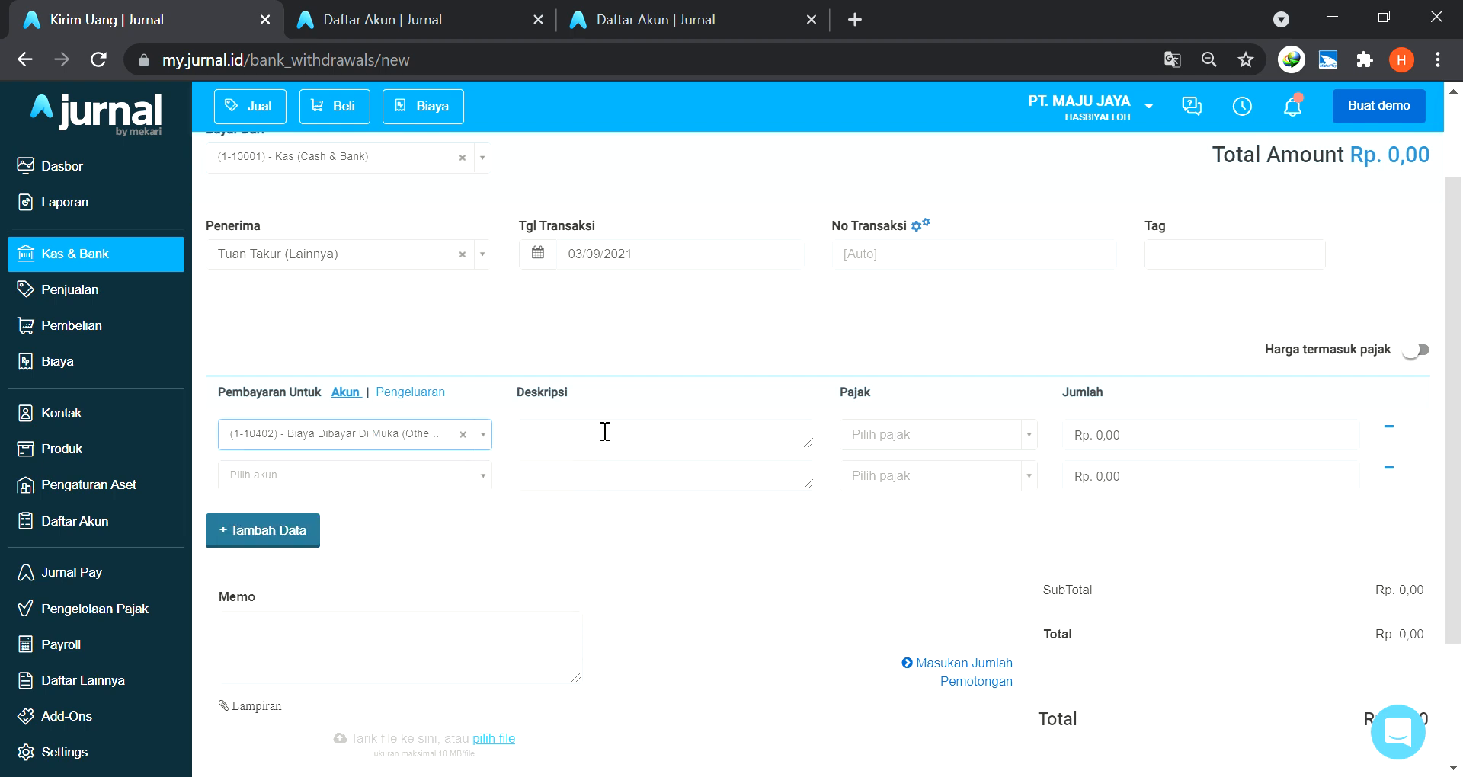
Enter Sewa Bangunan 1 Tahun as the description of the first payment line.
left_click(625, 439)
type("Swa")
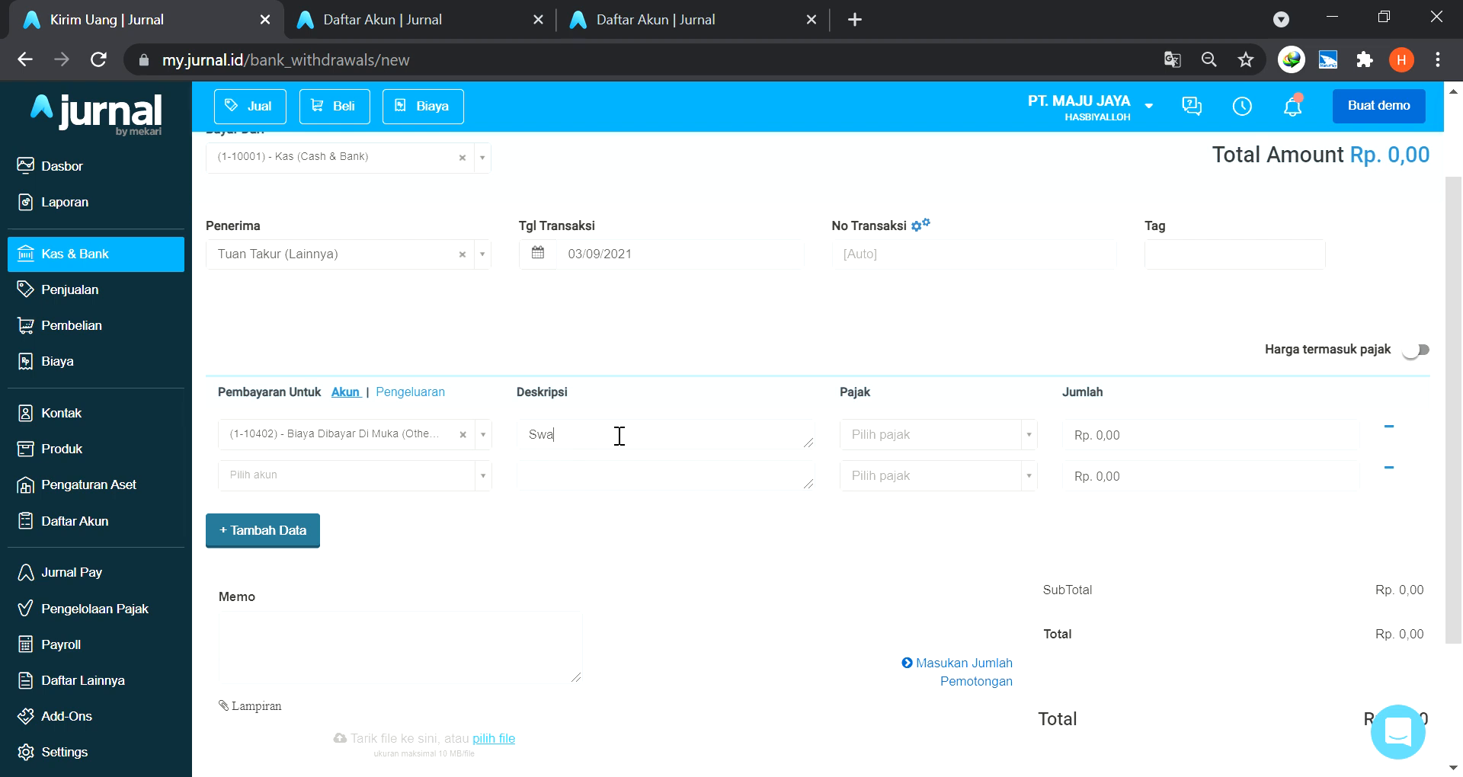
type("ea")
key("BackSpace")
type("e")
key("BackSpace")
type("wa Bnagu")
type("an")
type("a")
key("Right")
key("Right")
key("BackSpace")
key("Right")
key("Right")
type("n")
key("Right")
key("Right")
type("1 Tahun")
Set the first payment line's amount to Rp. 66.000.000, leaving its tax unselected.
key("Tab")
key("Tab")
type("66.000.000")
key("Tab")
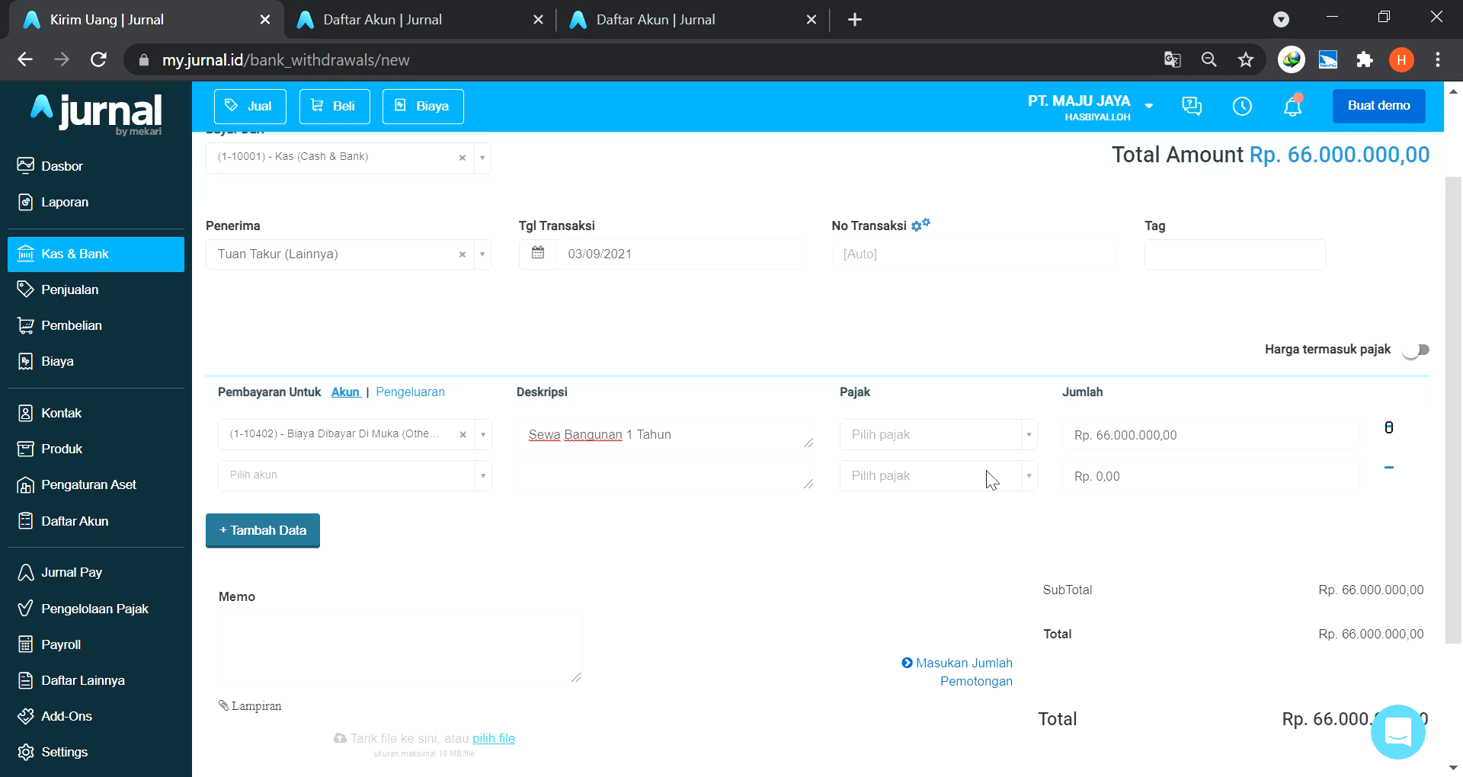
Add a deduction to the payment using account (2-20505) Hutang Pajak - PPh 4 (2).
scroll(1053, 594, "down", 2)
left_click(1008, 519)
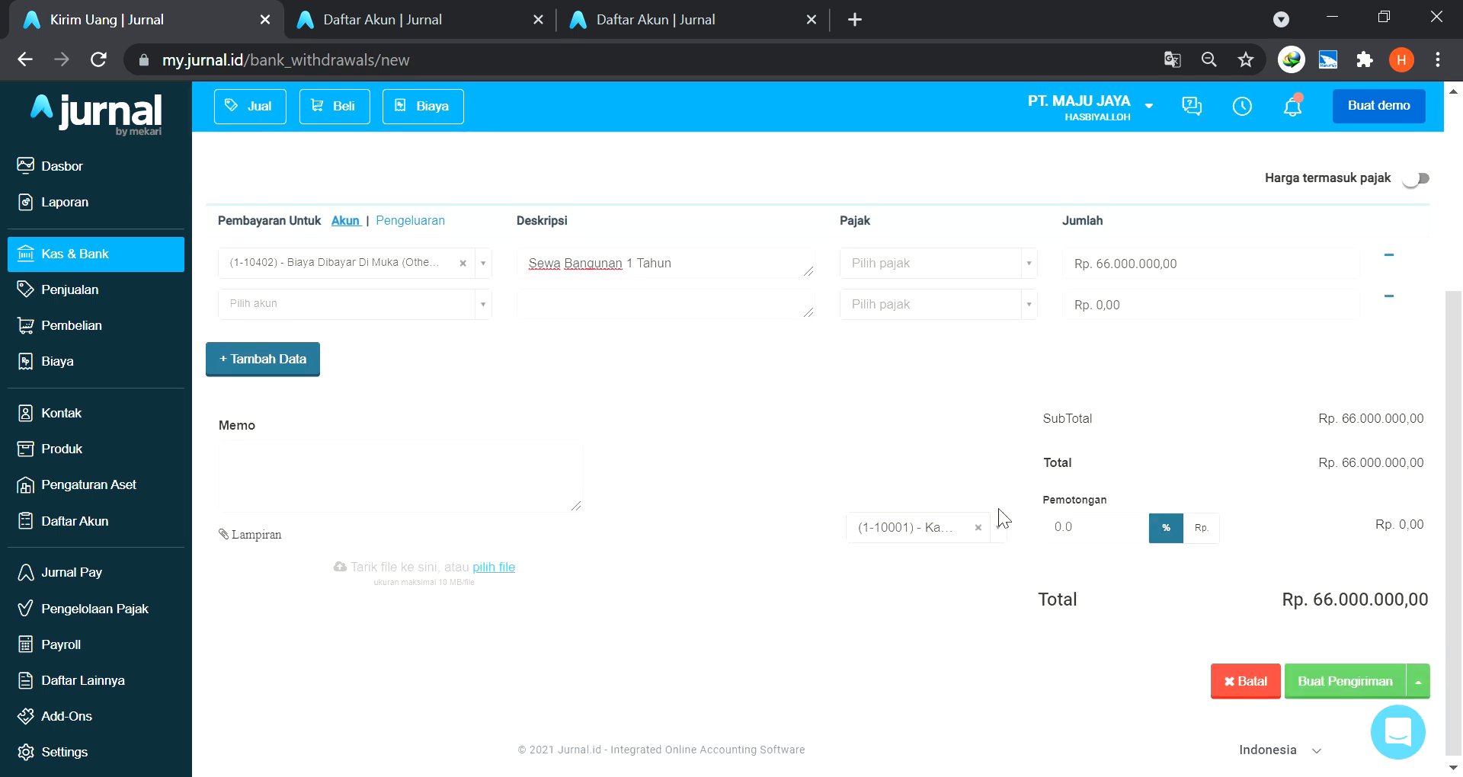
left_click(876, 541)
type("pph")
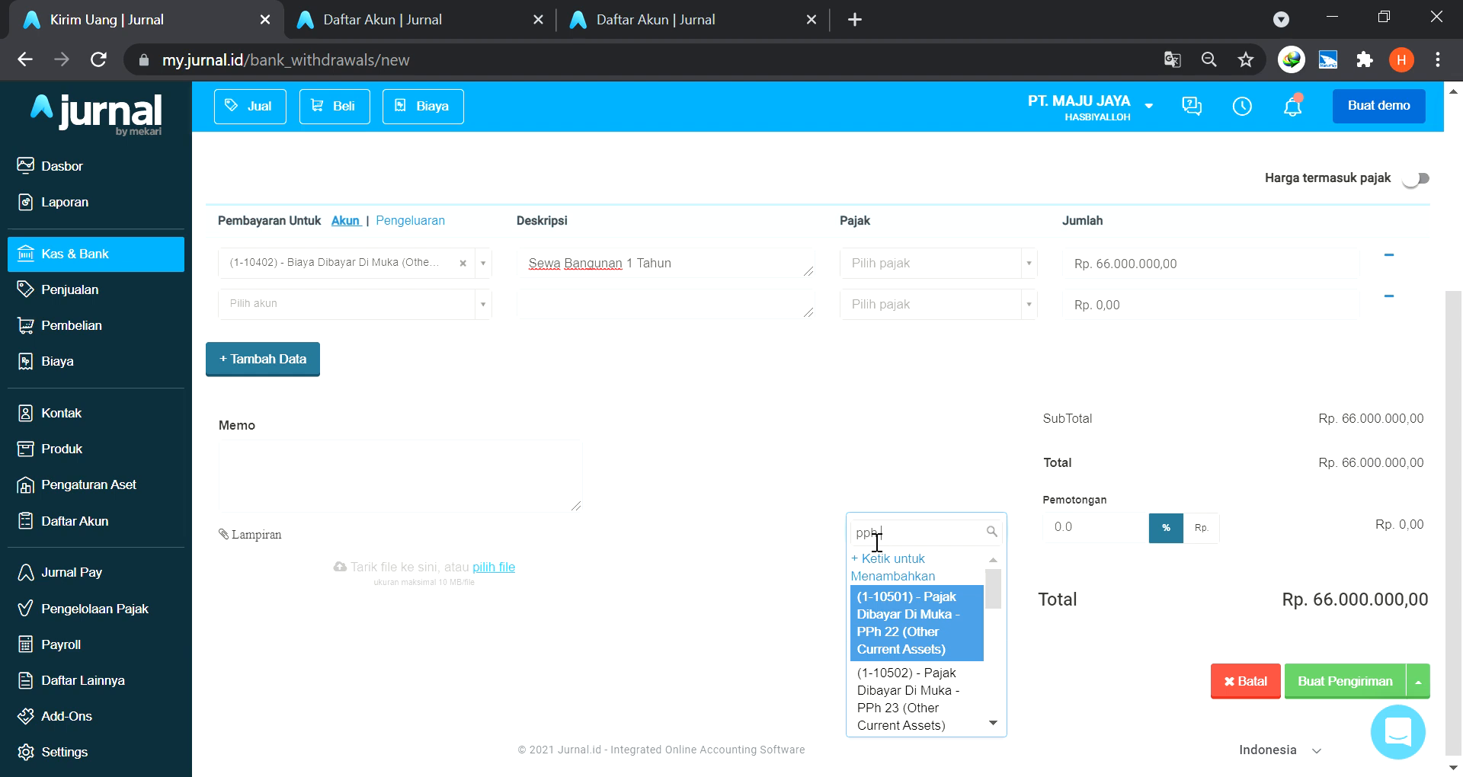
type(" 23")
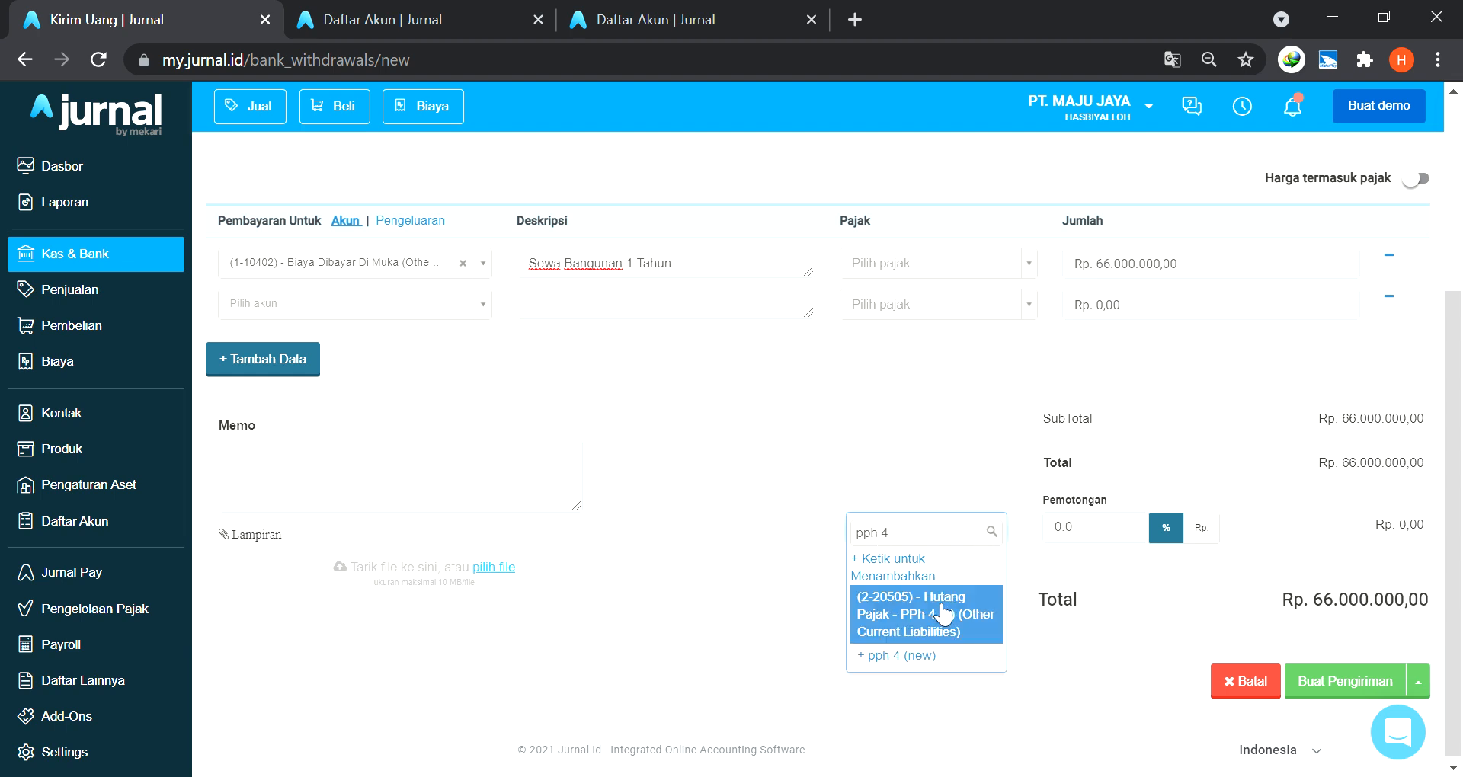
left_click(926, 613)
Set the payment deduction to 10% and submit the payment.
left_click(1110, 542)
type("10")
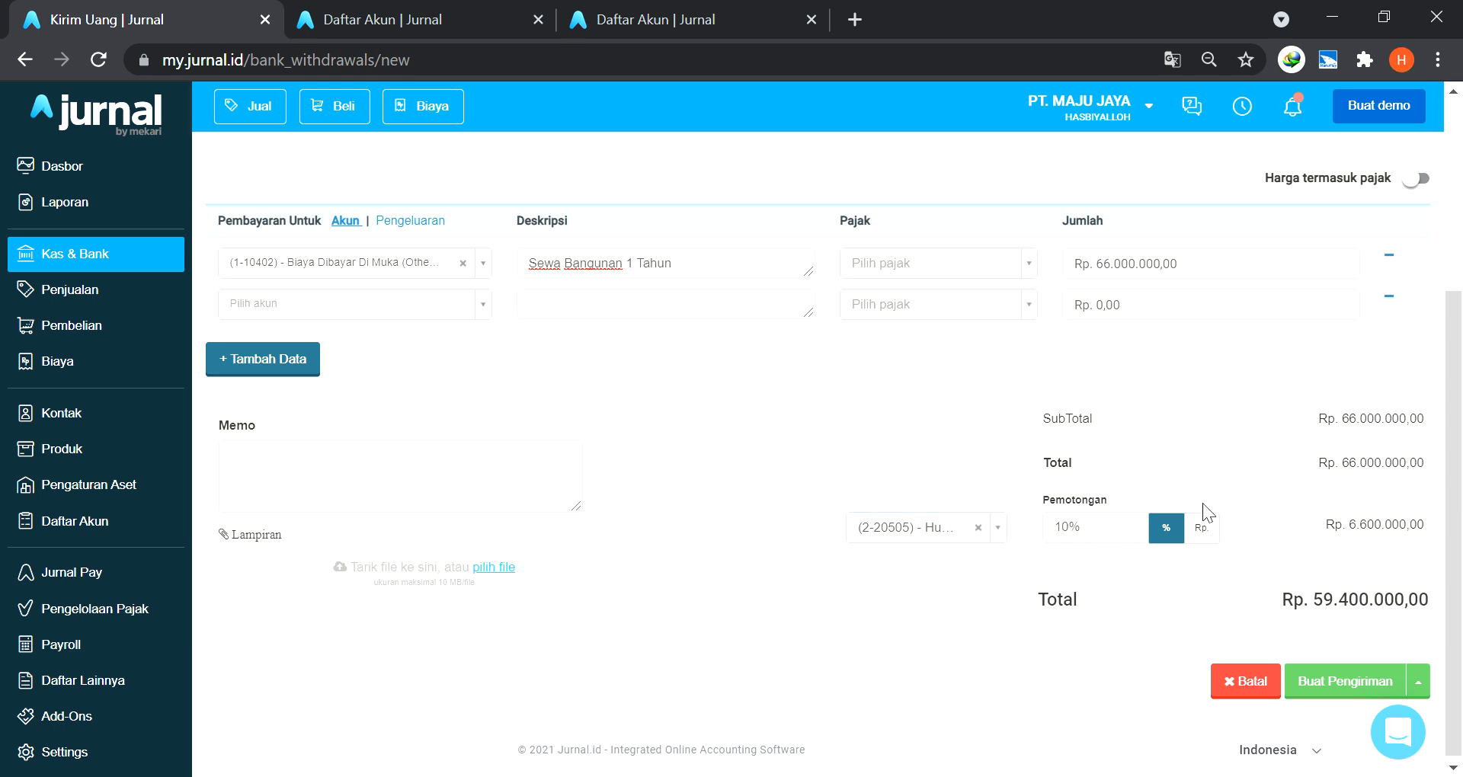
scroll(1402, 539, "down", 1)
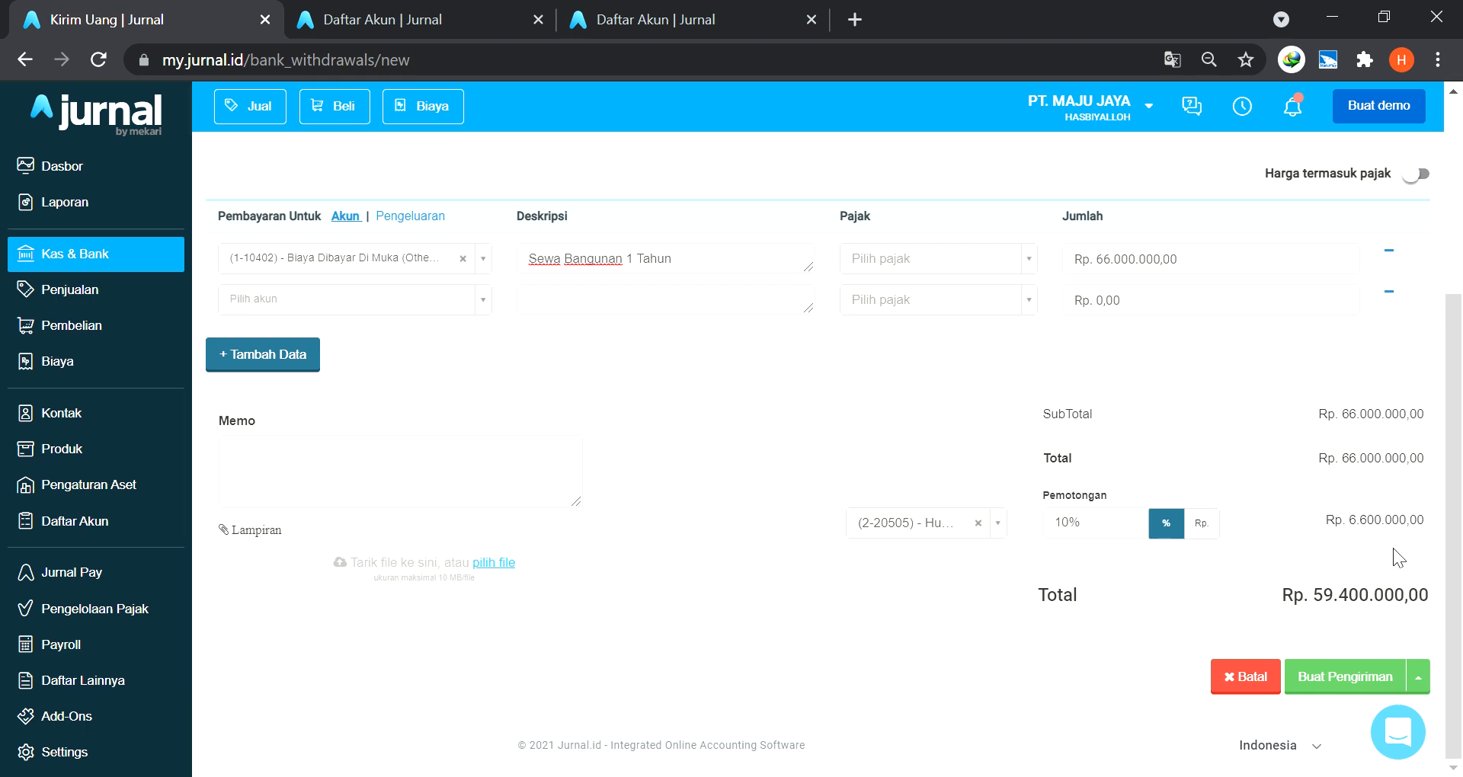
left_click(1374, 680)
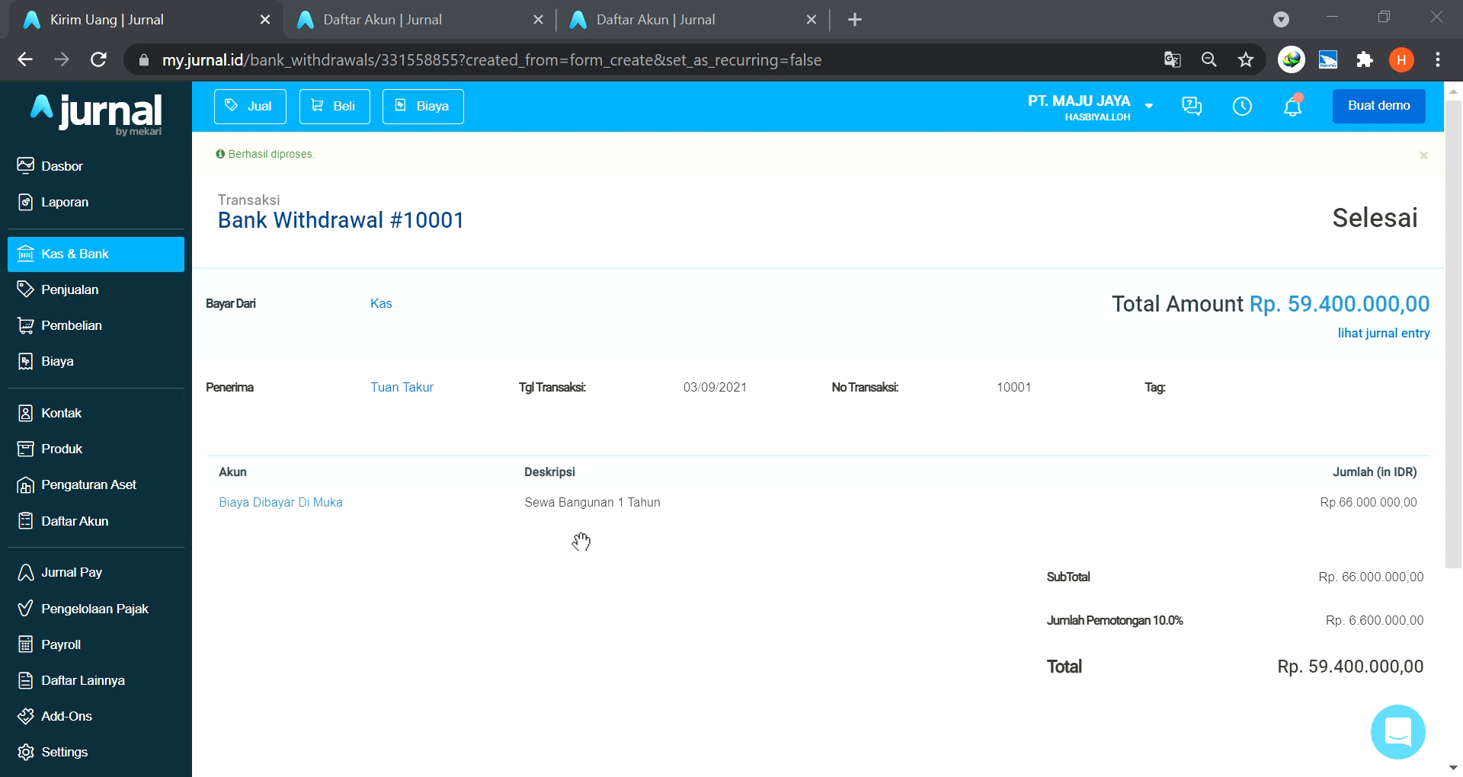
Start a new Penagihan Pembelian purchase invoice from the Pembelian page.
key("alt+Tab")
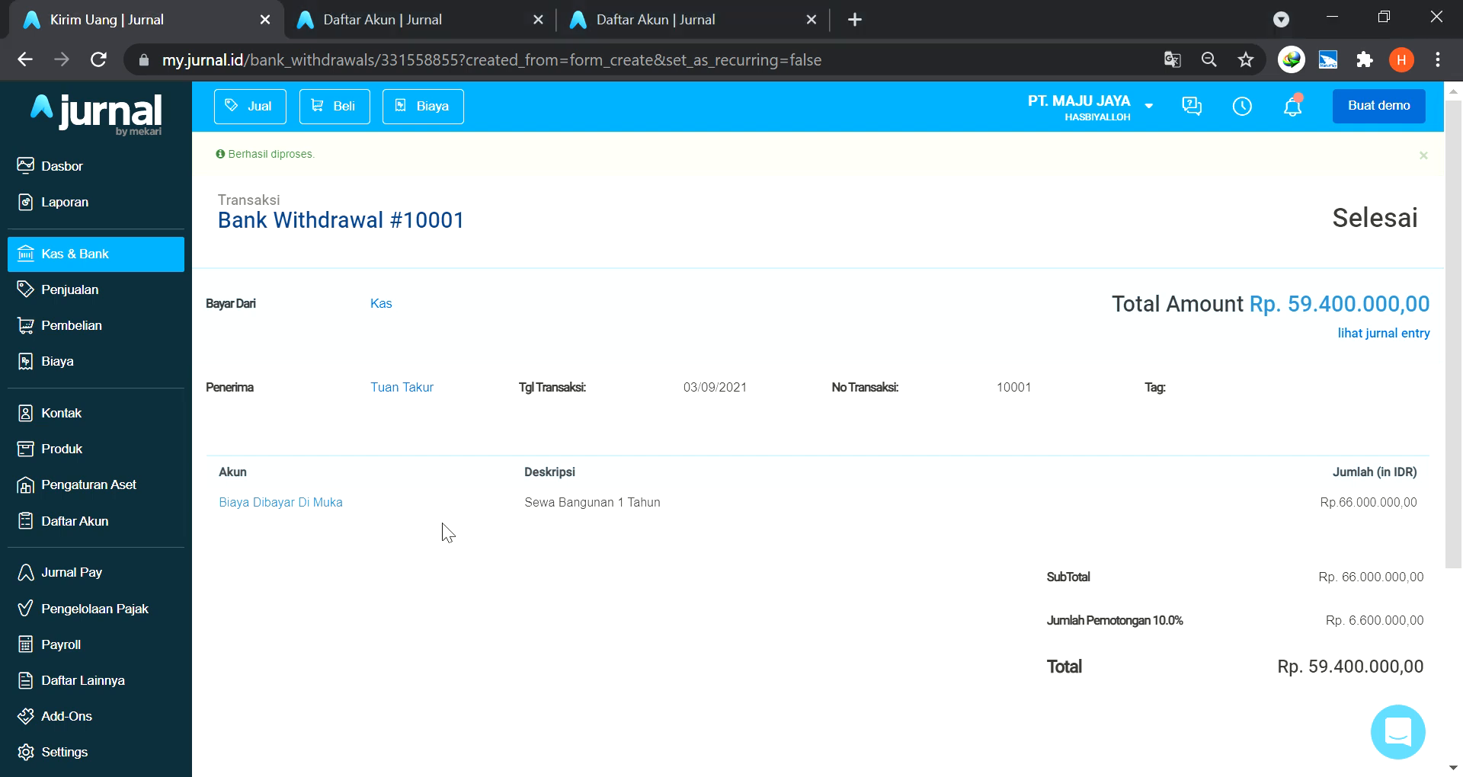
left_click(80, 339)
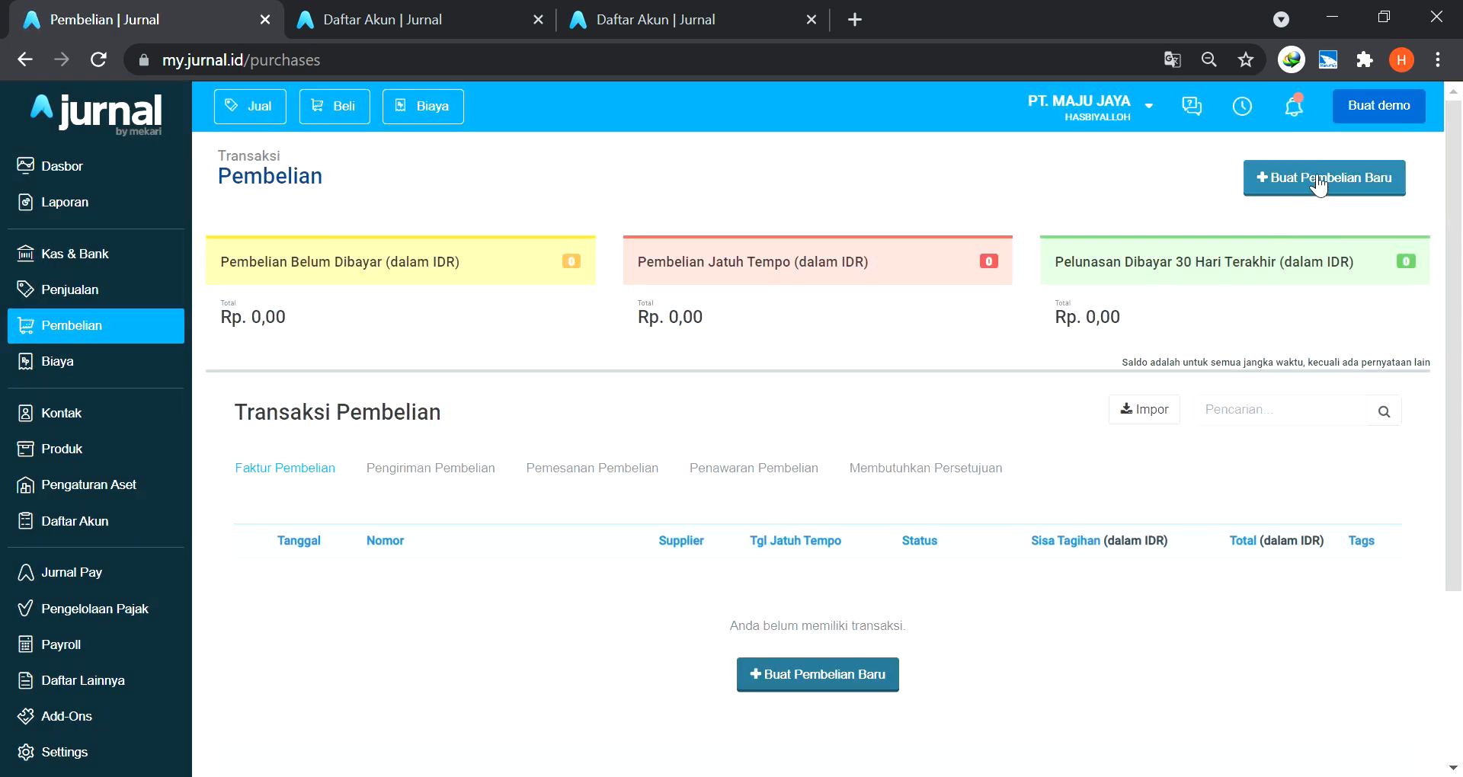
left_click(1320, 184)
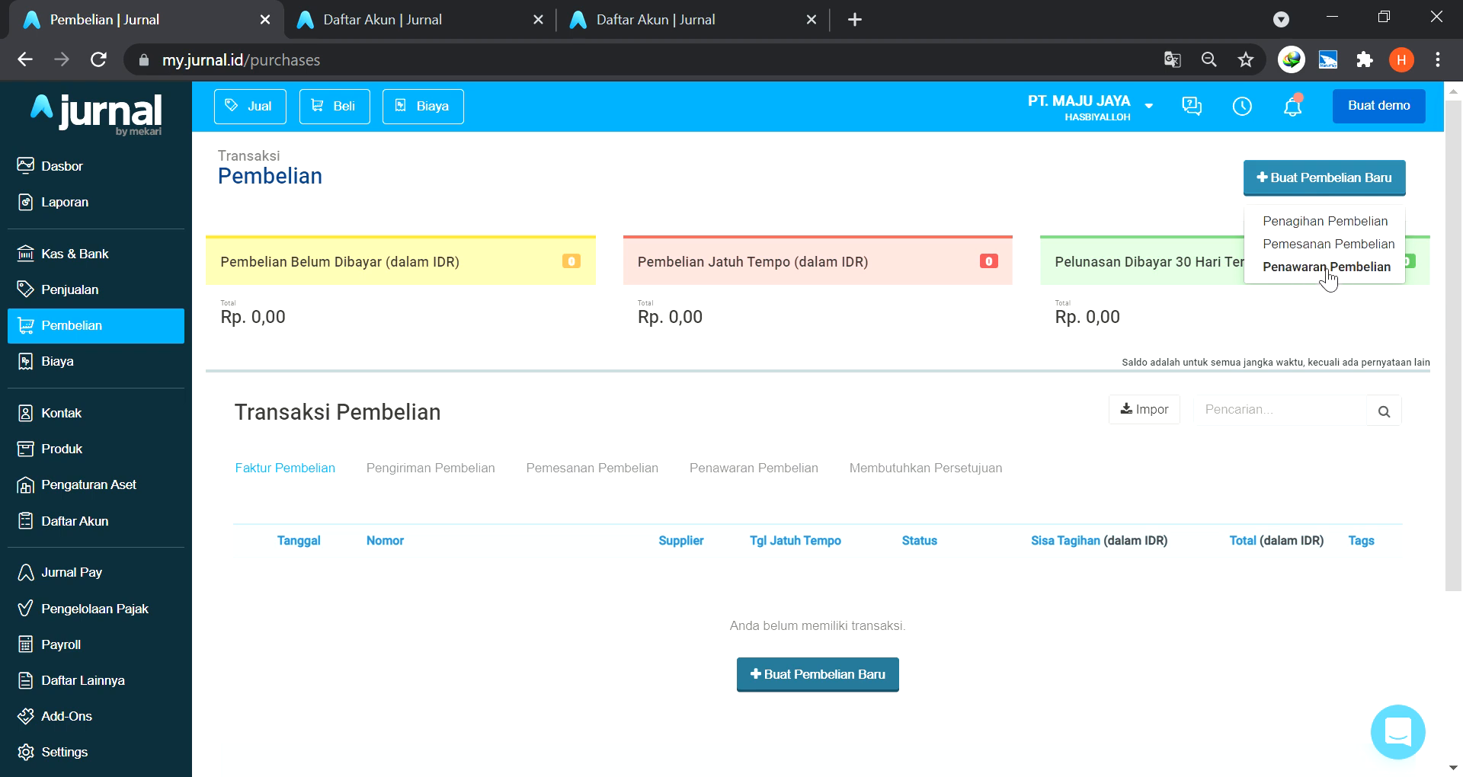
left_click(1307, 228)
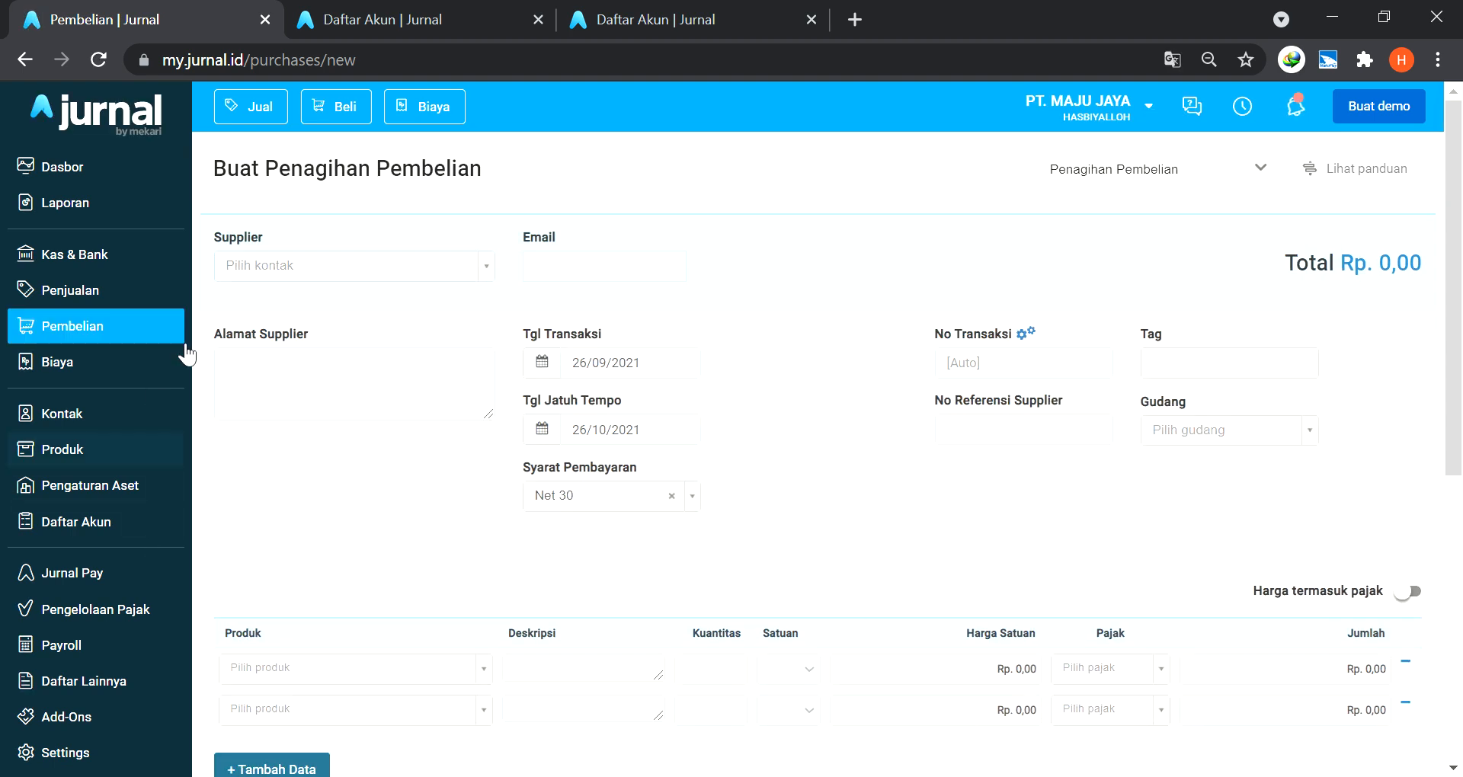
Create a new supplier contact named Toko Furniture and use it as the invoice's supplier.
left_click(271, 271)
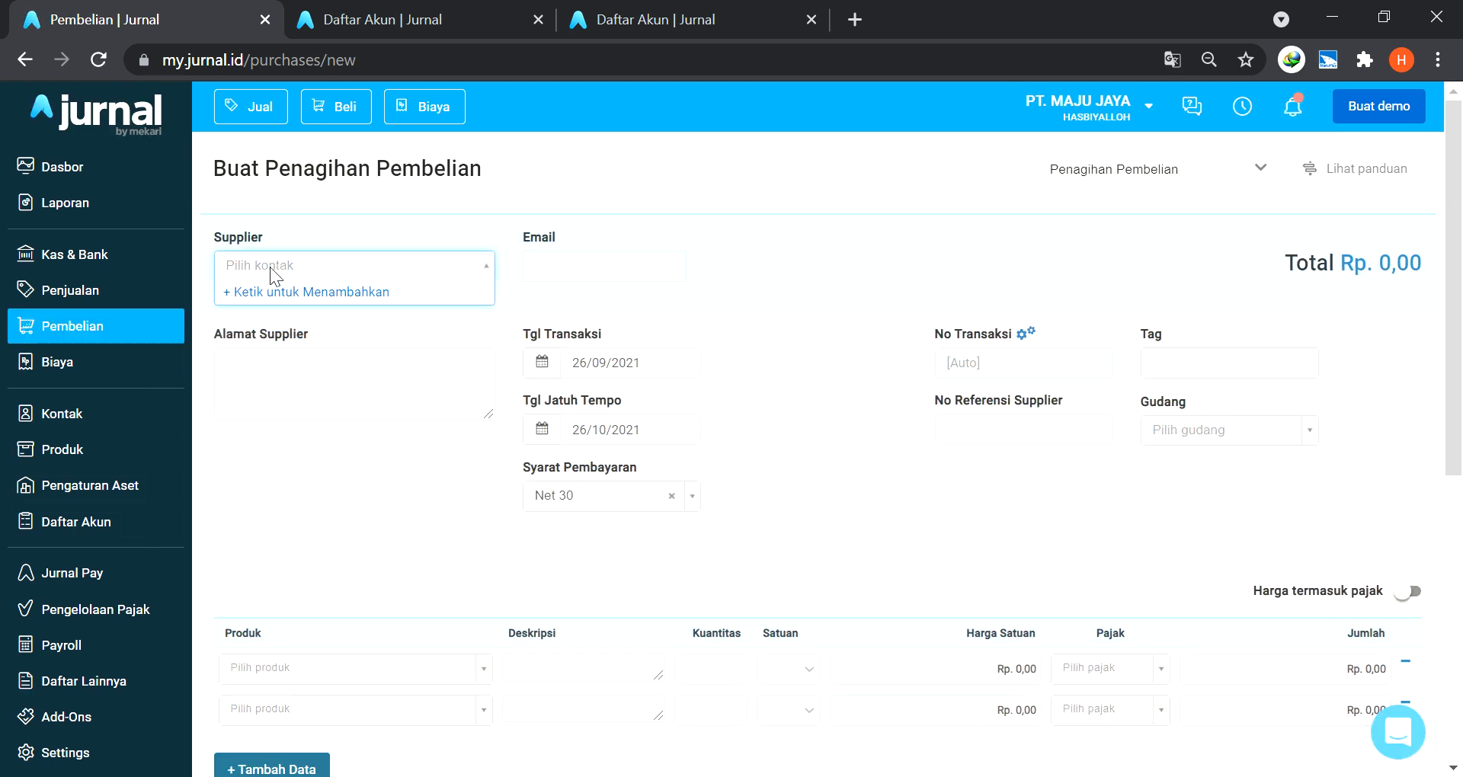
left_click(271, 268)
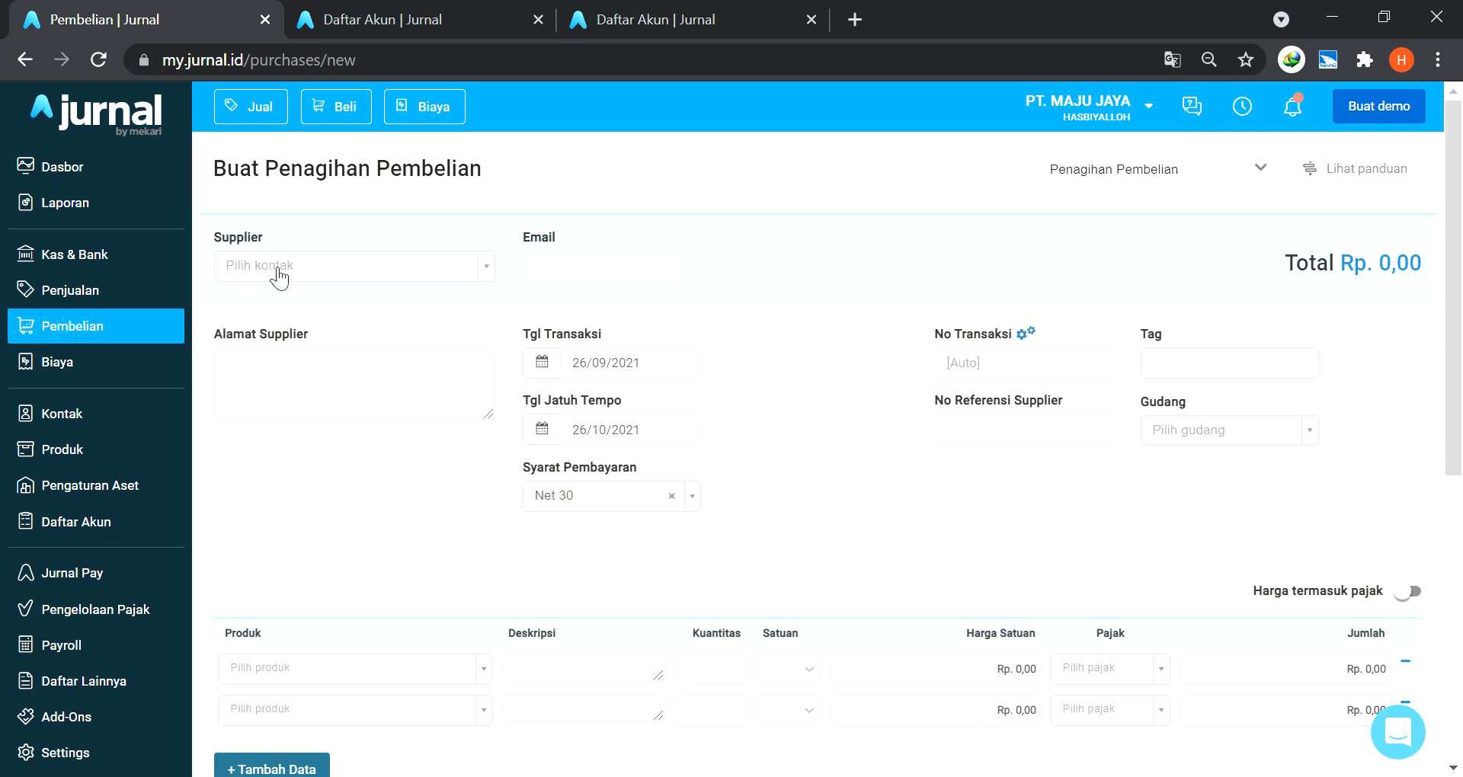
left_click(303, 265)
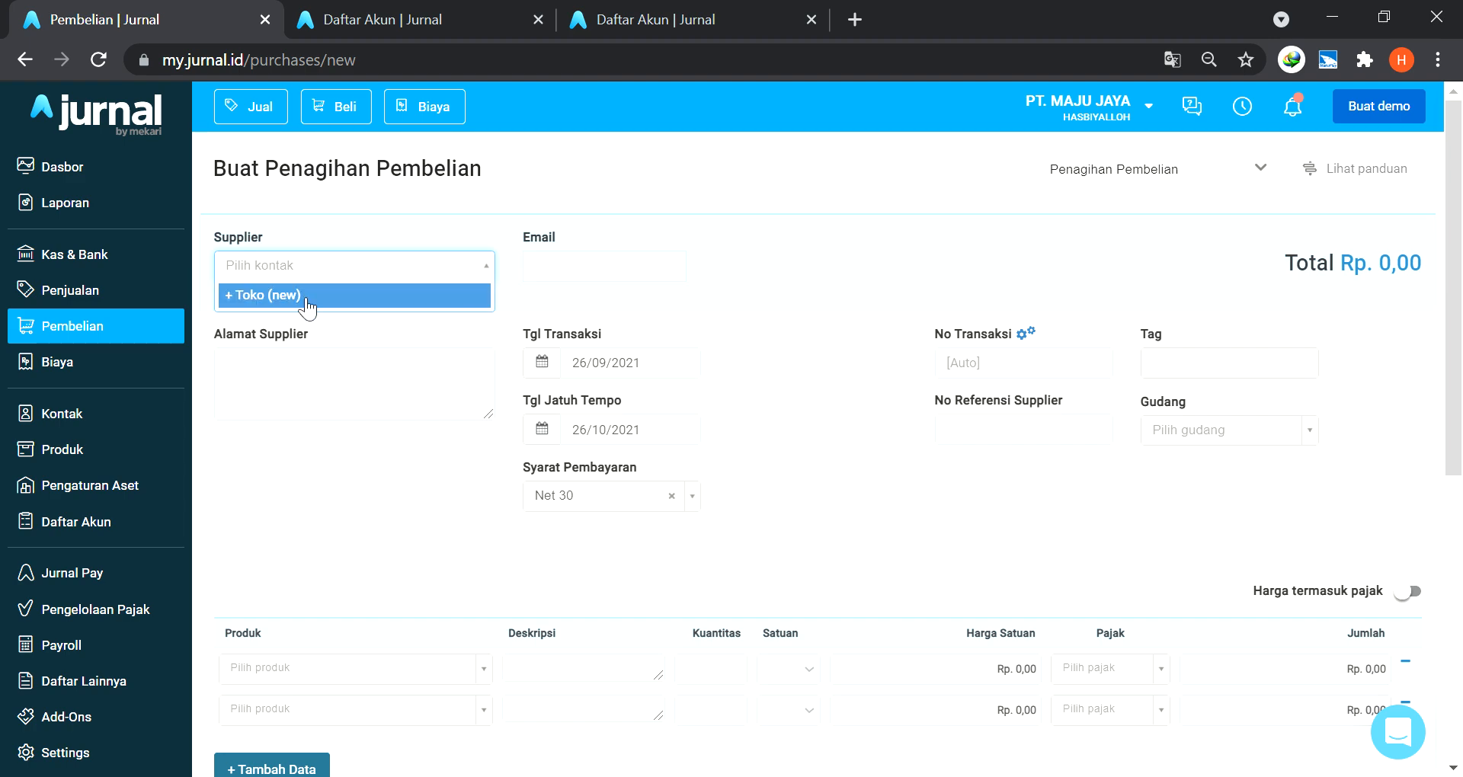
left_click(307, 296)
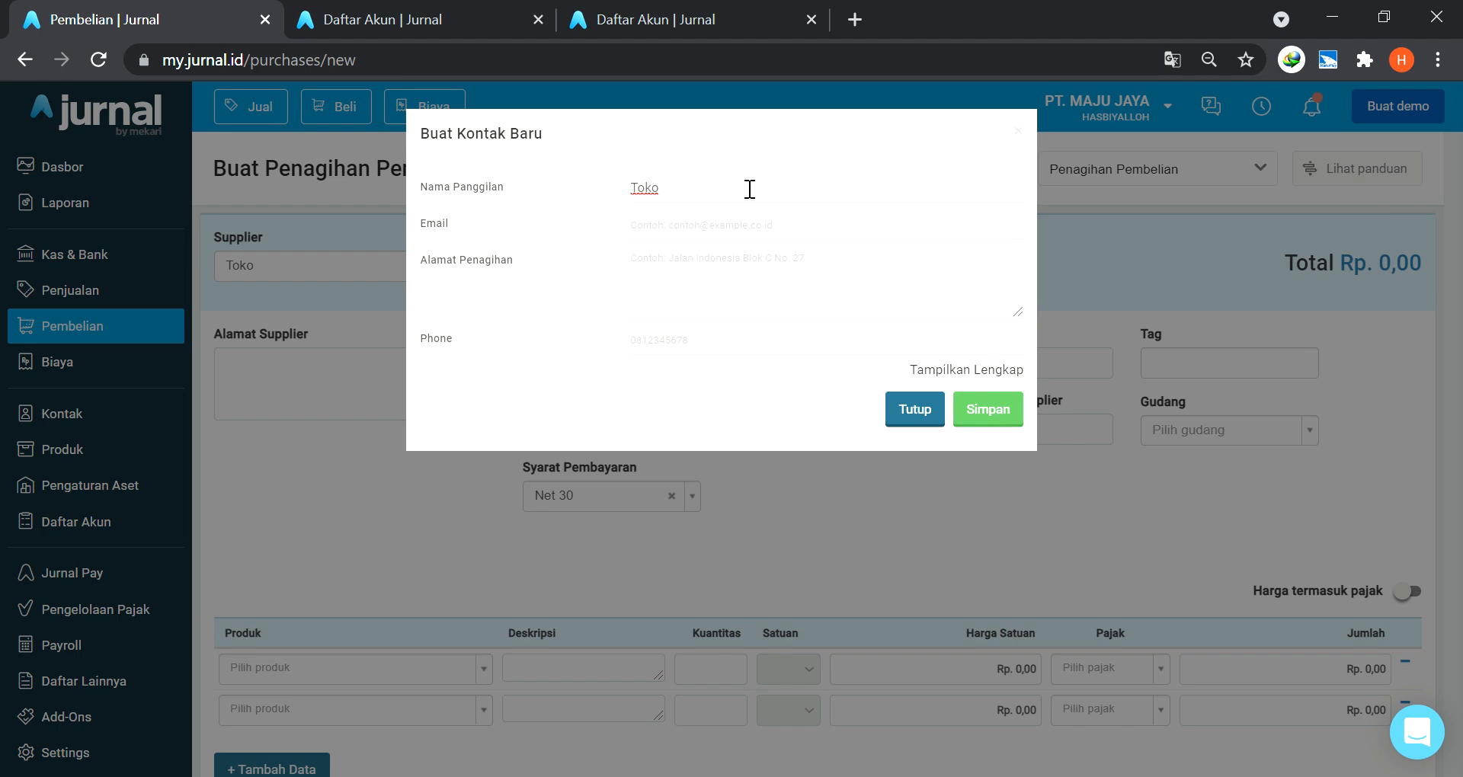
type("Furniture")
left_click(992, 409)
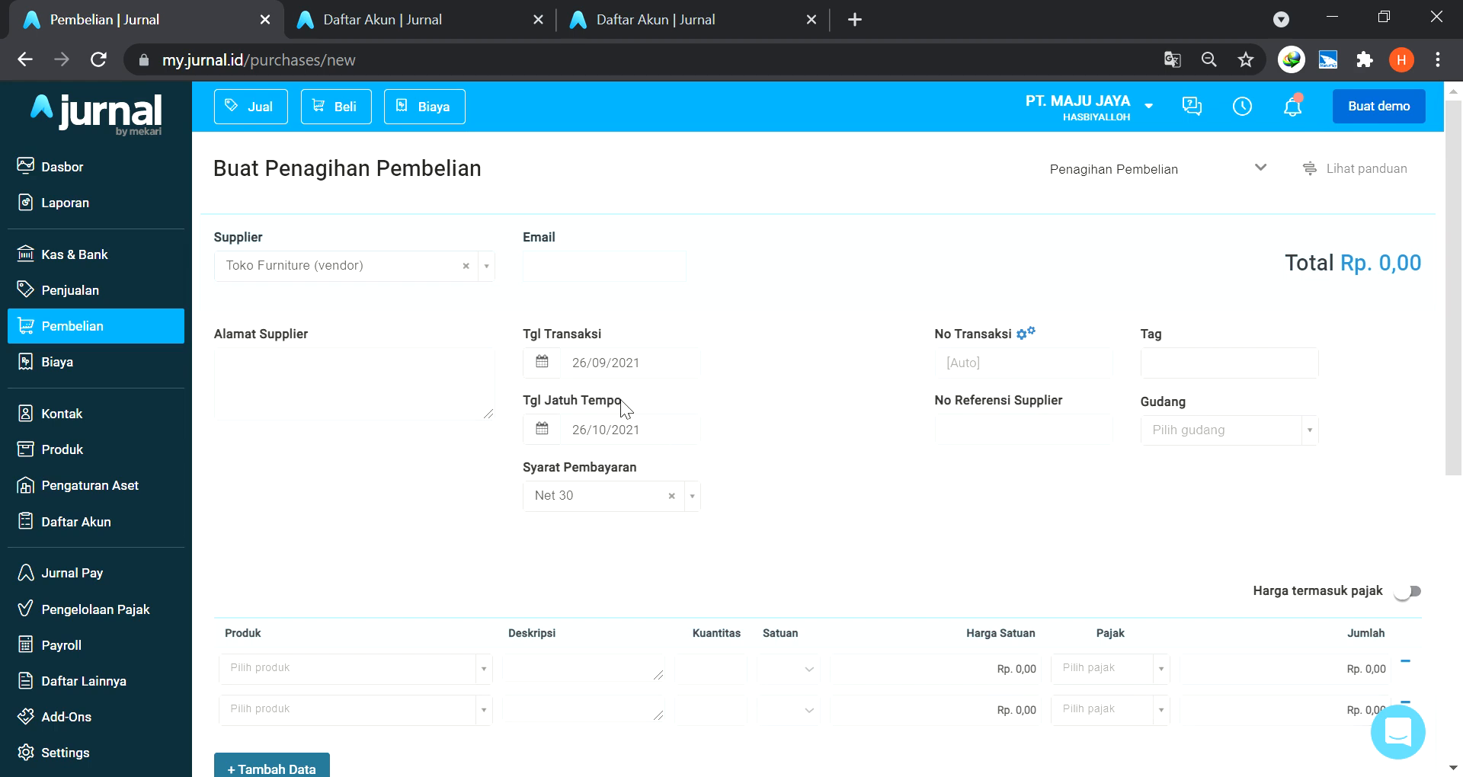
Set the invoice's transaction date to 03/09/2021 and its payment terms to Cash on Delivery.
left_click(543, 363)
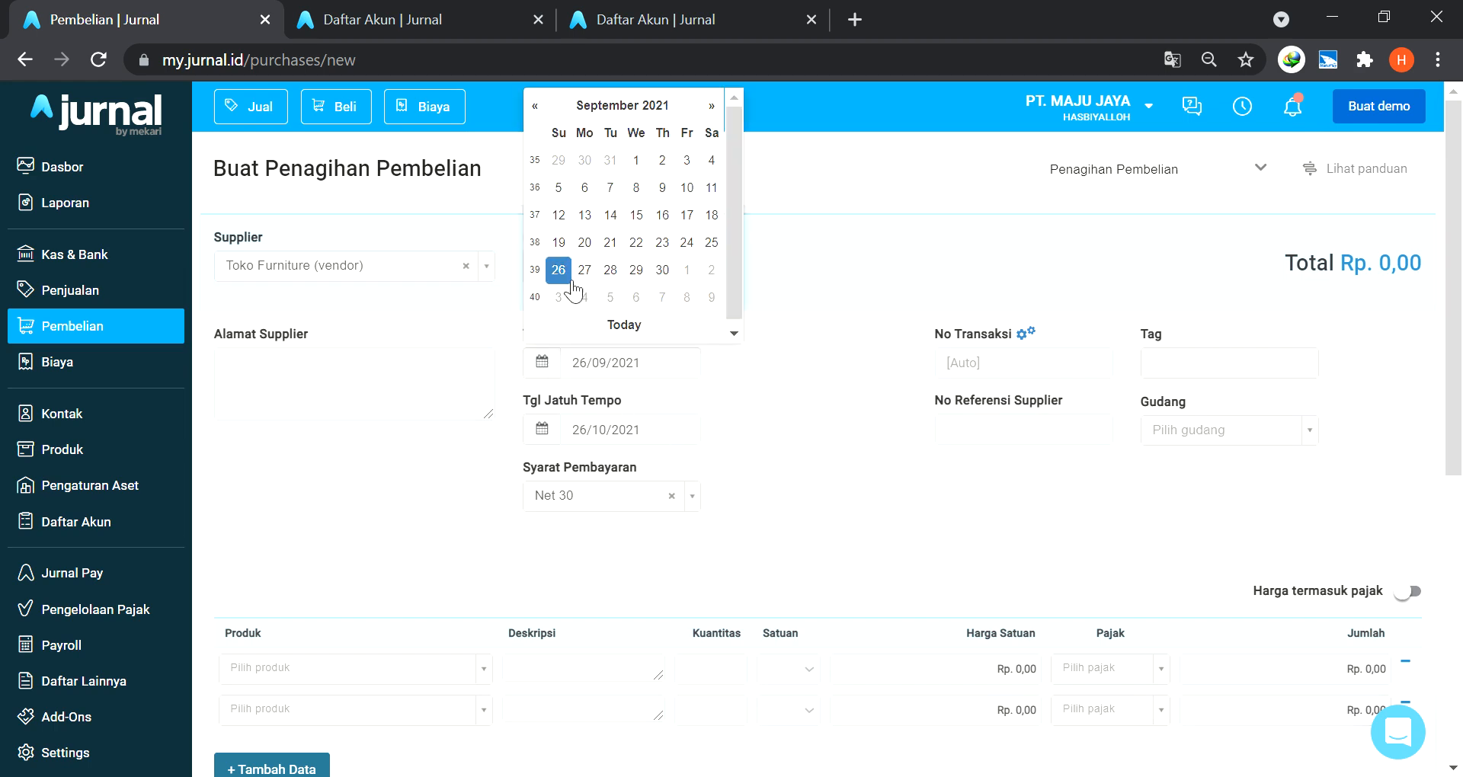
left_click(687, 162)
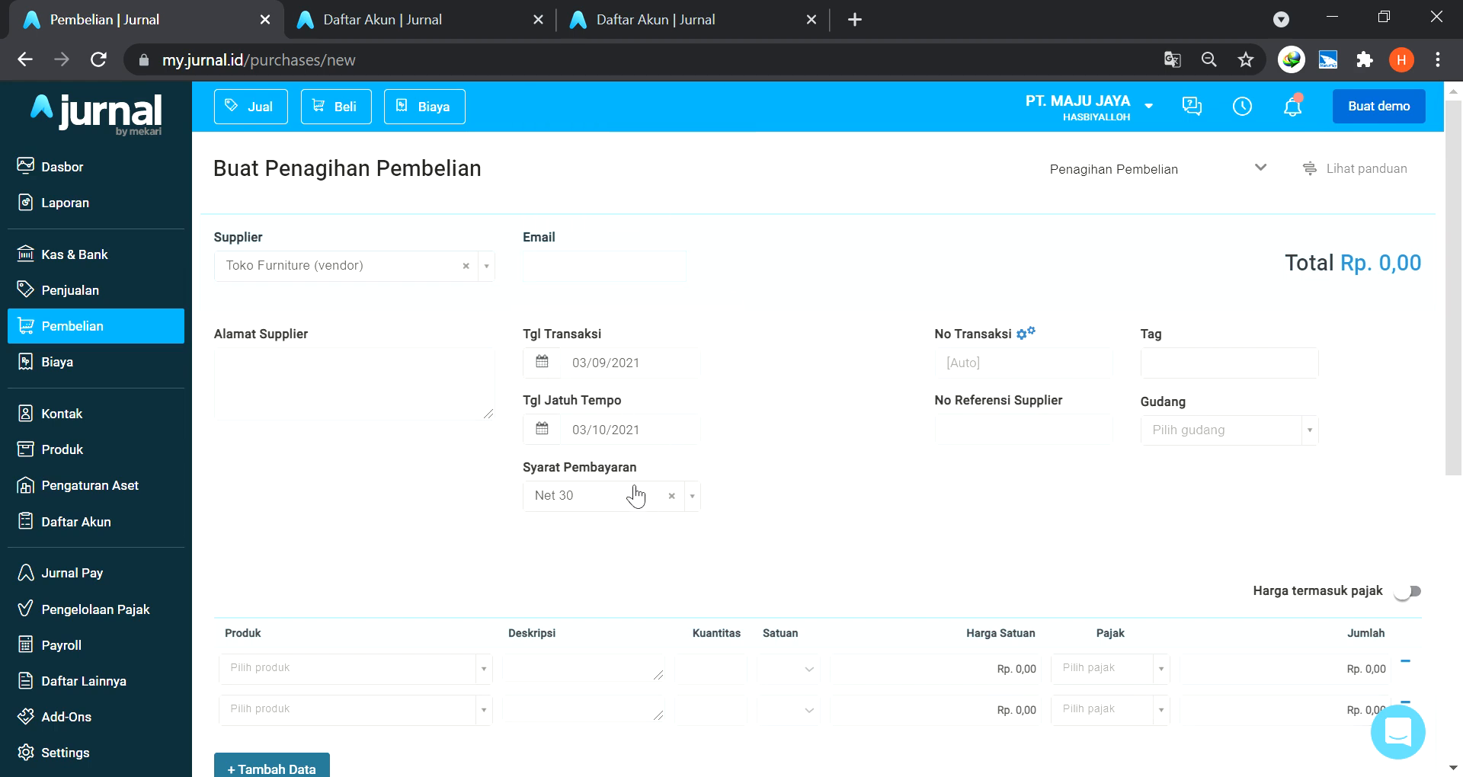
left_click(696, 505)
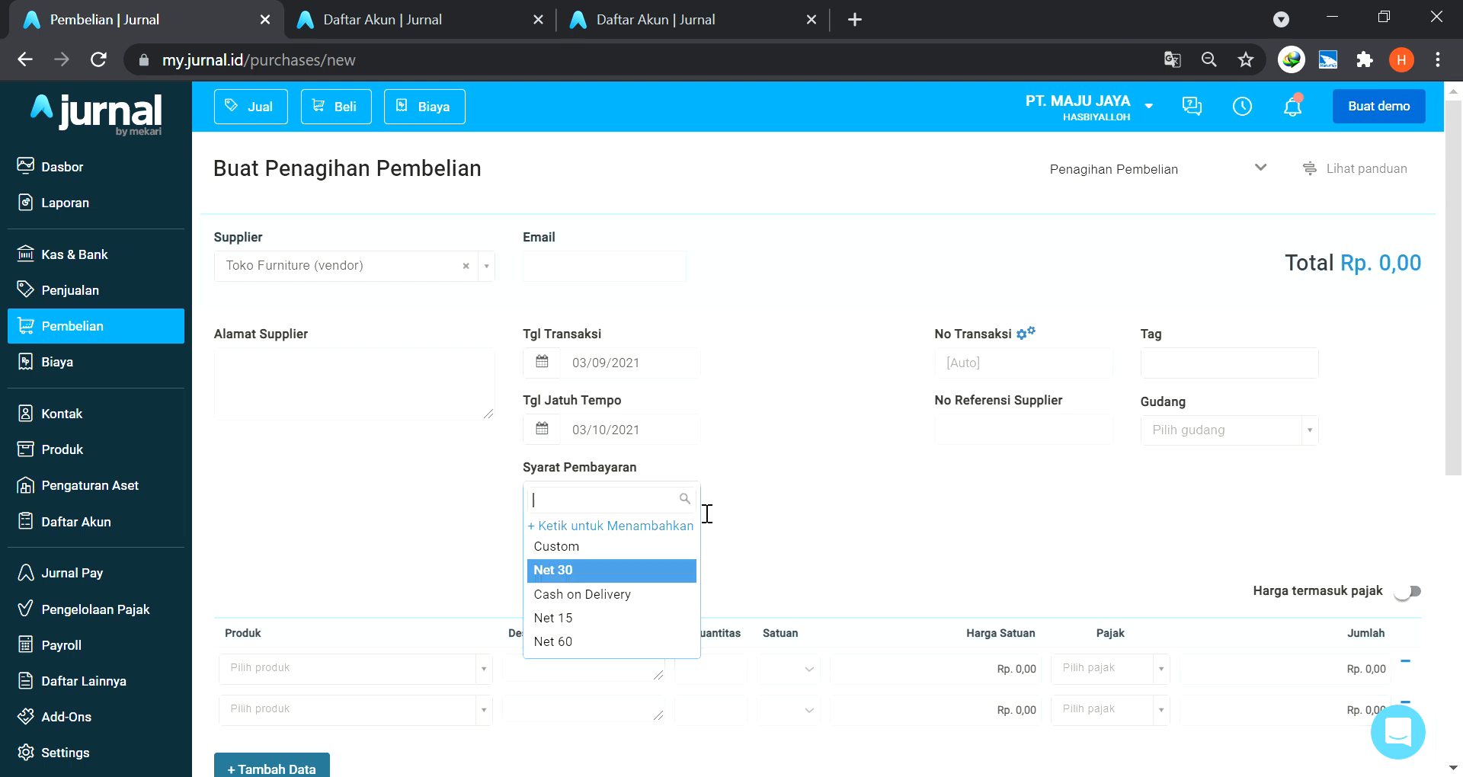
left_click(638, 599)
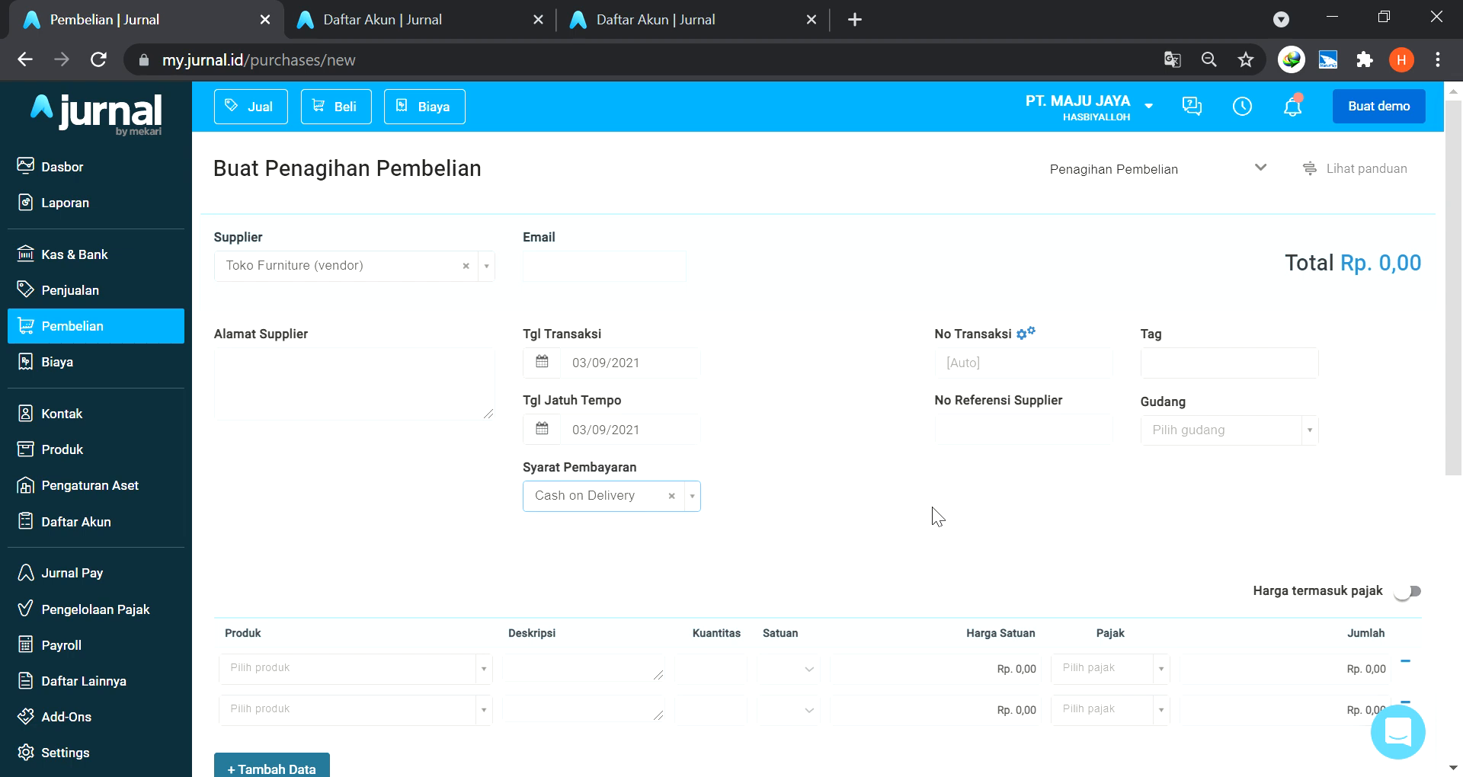
Start a new product Meja on the first invoice line and give it a newly created unit named Unit.
scroll(932, 506, "down", 3)
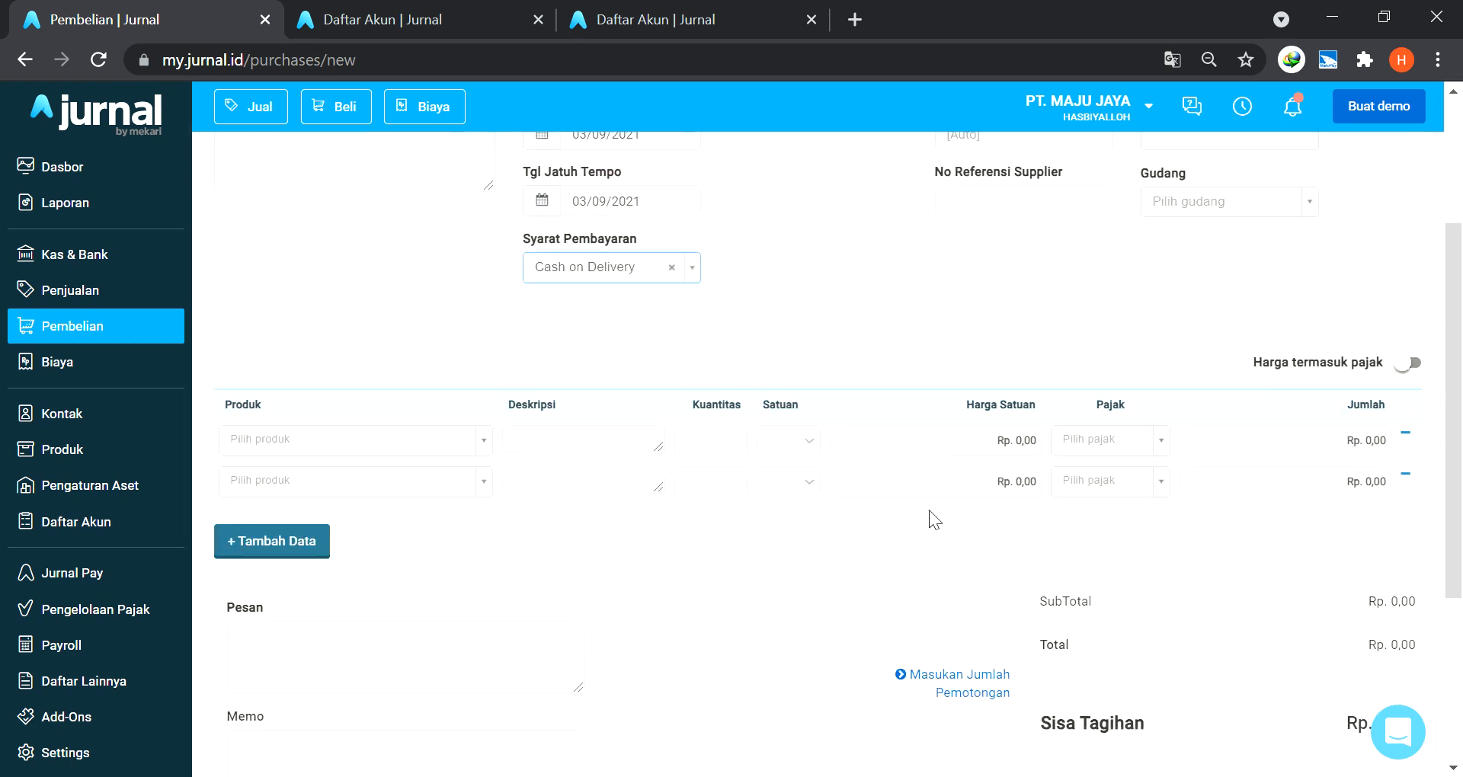
left_click(304, 444)
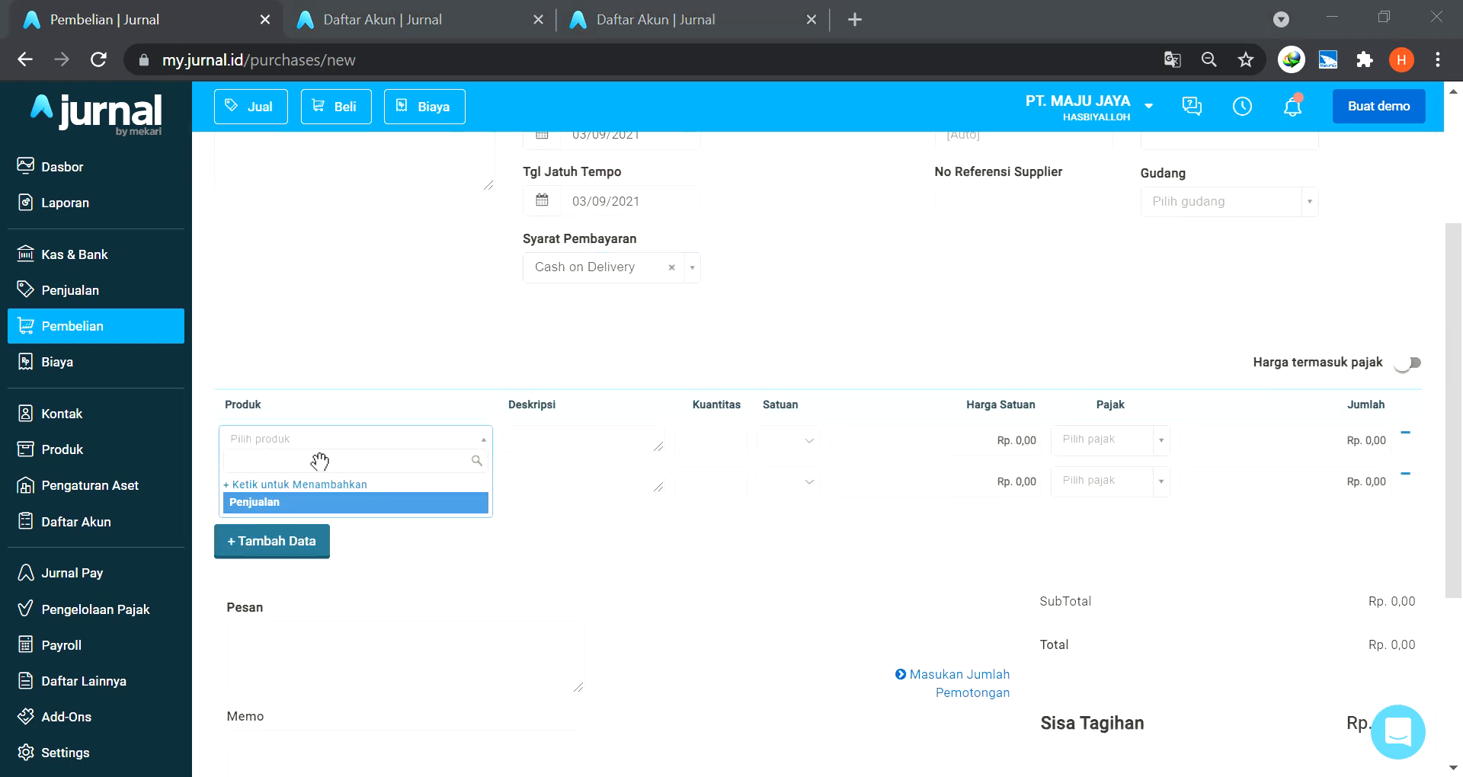
type("Meja")
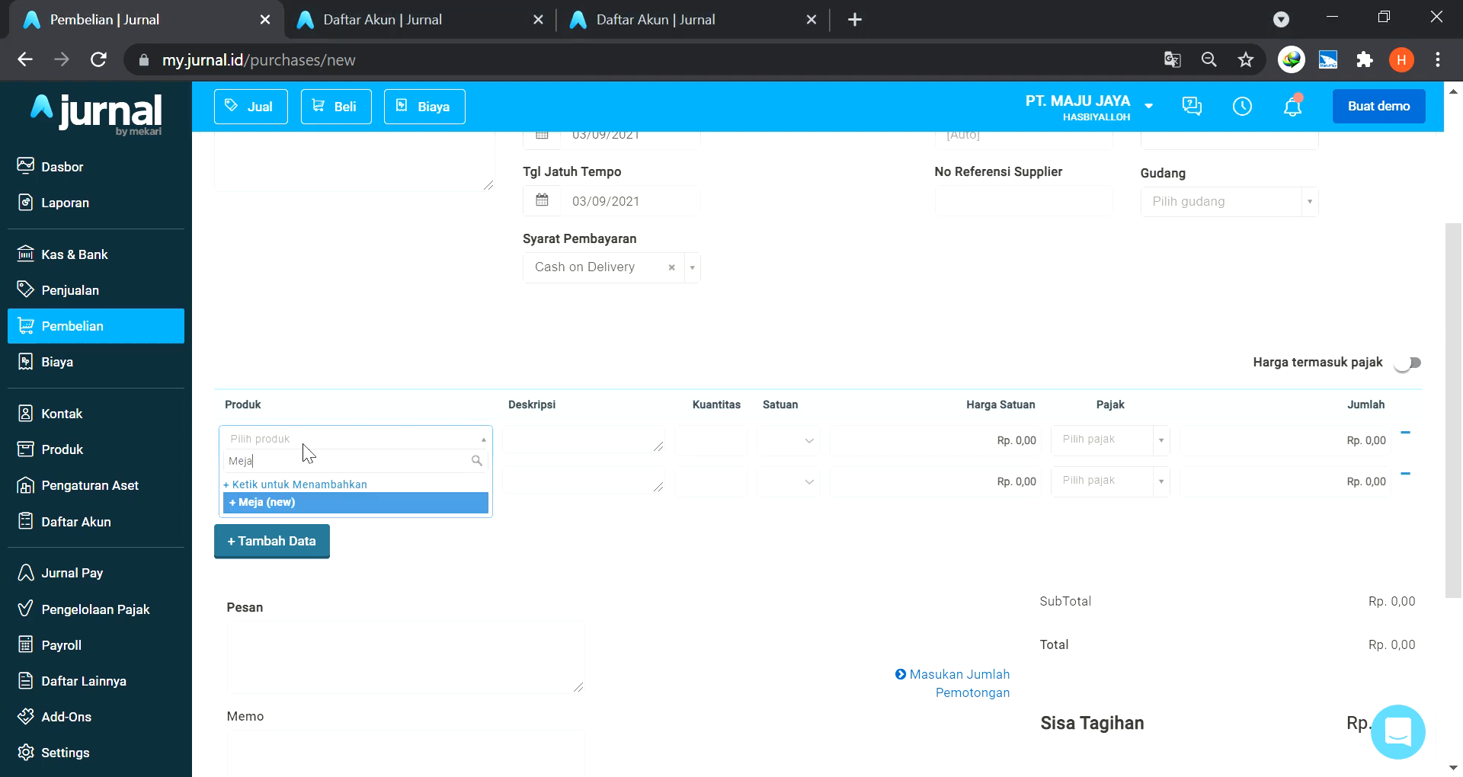
key("Return")
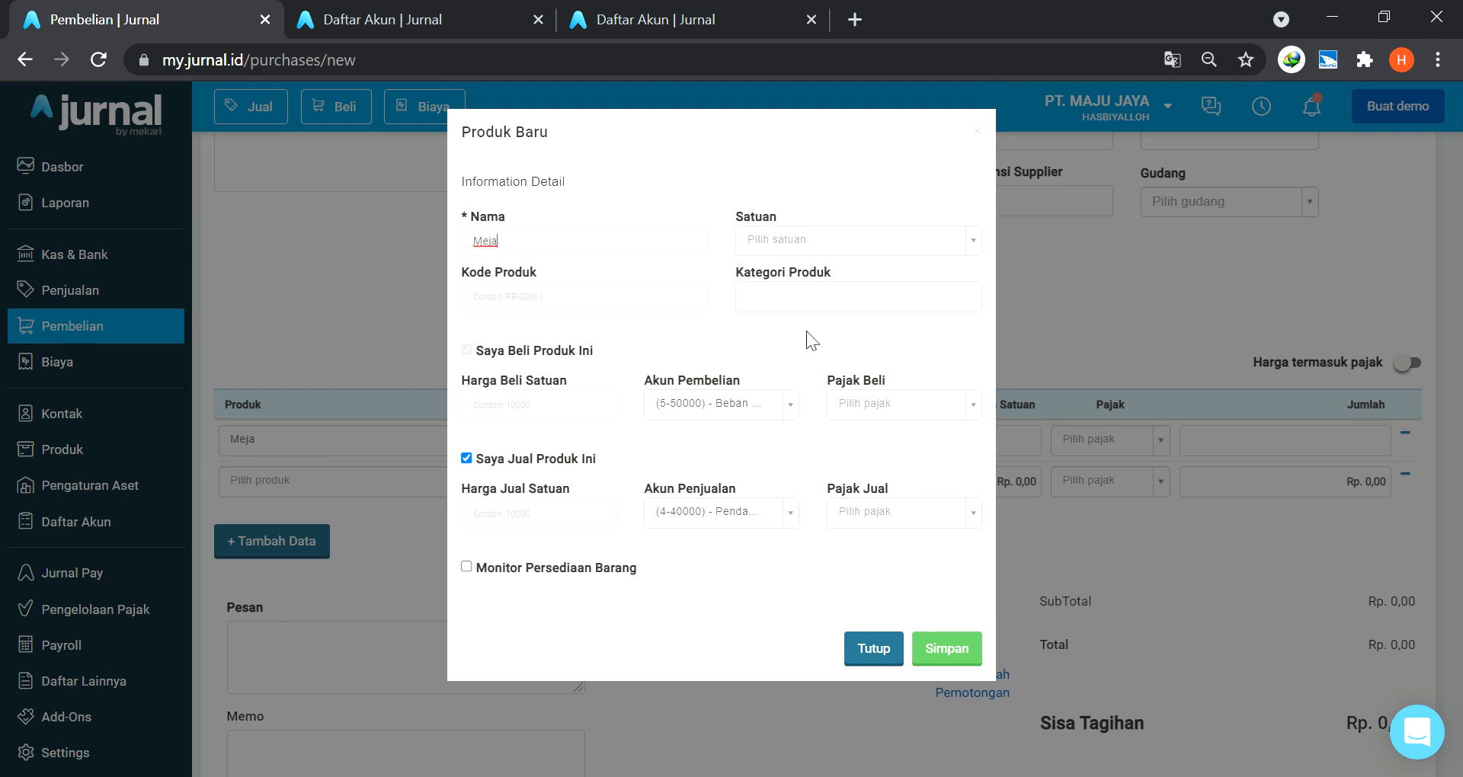
left_click(790, 238)
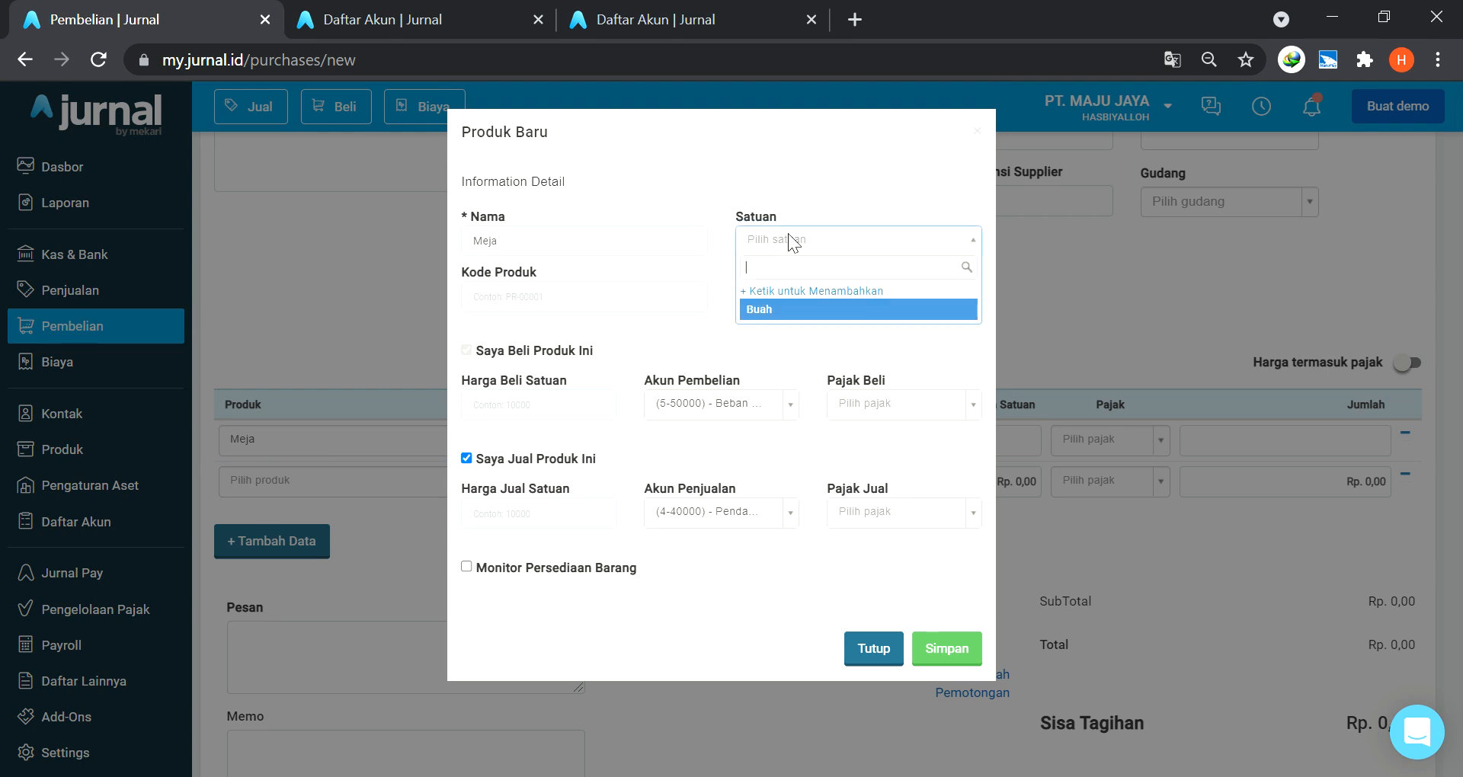
type("Pcs")
key("BackSpace")
key("BackSpace")
key("BackSpace")
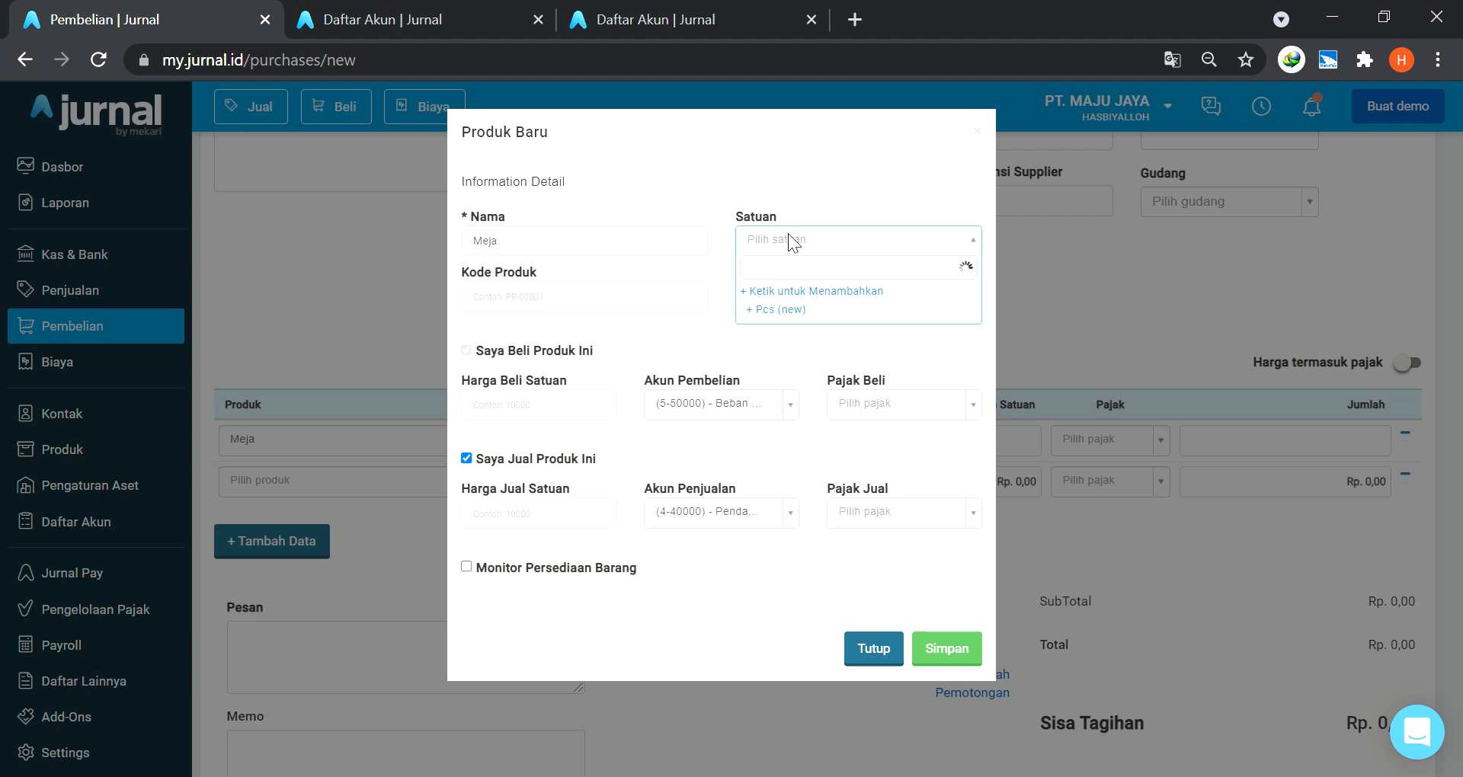
type("Unit")
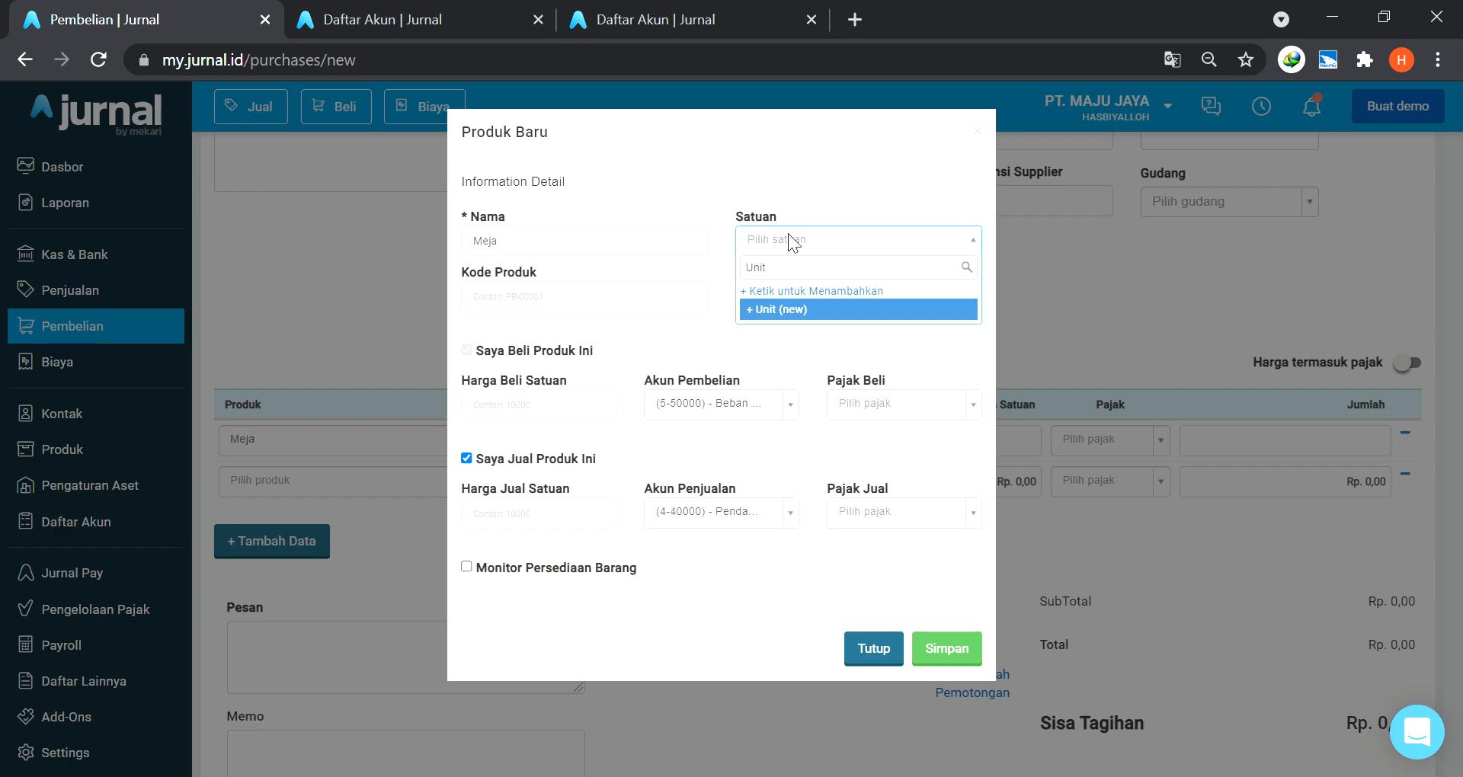
key("Return")
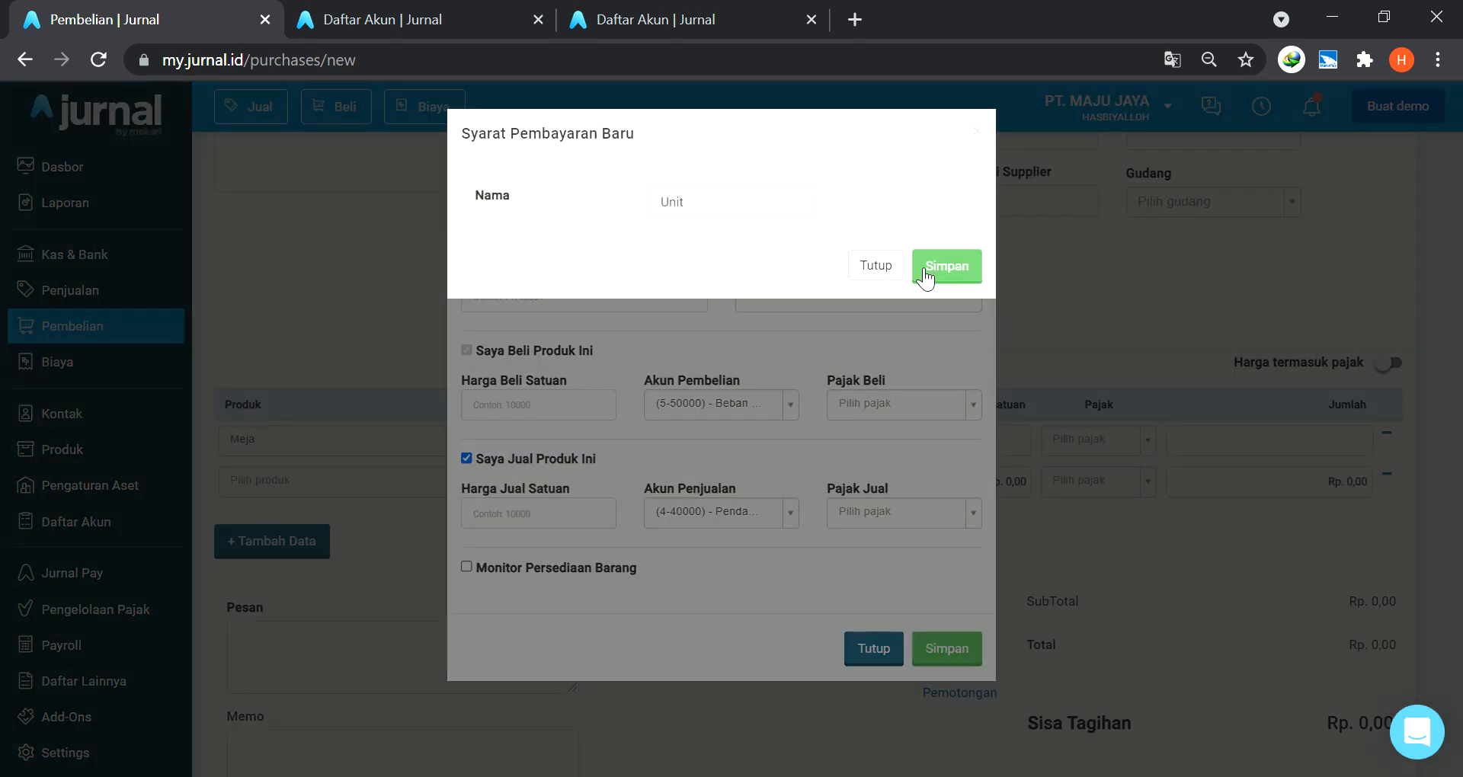
left_click(951, 270)
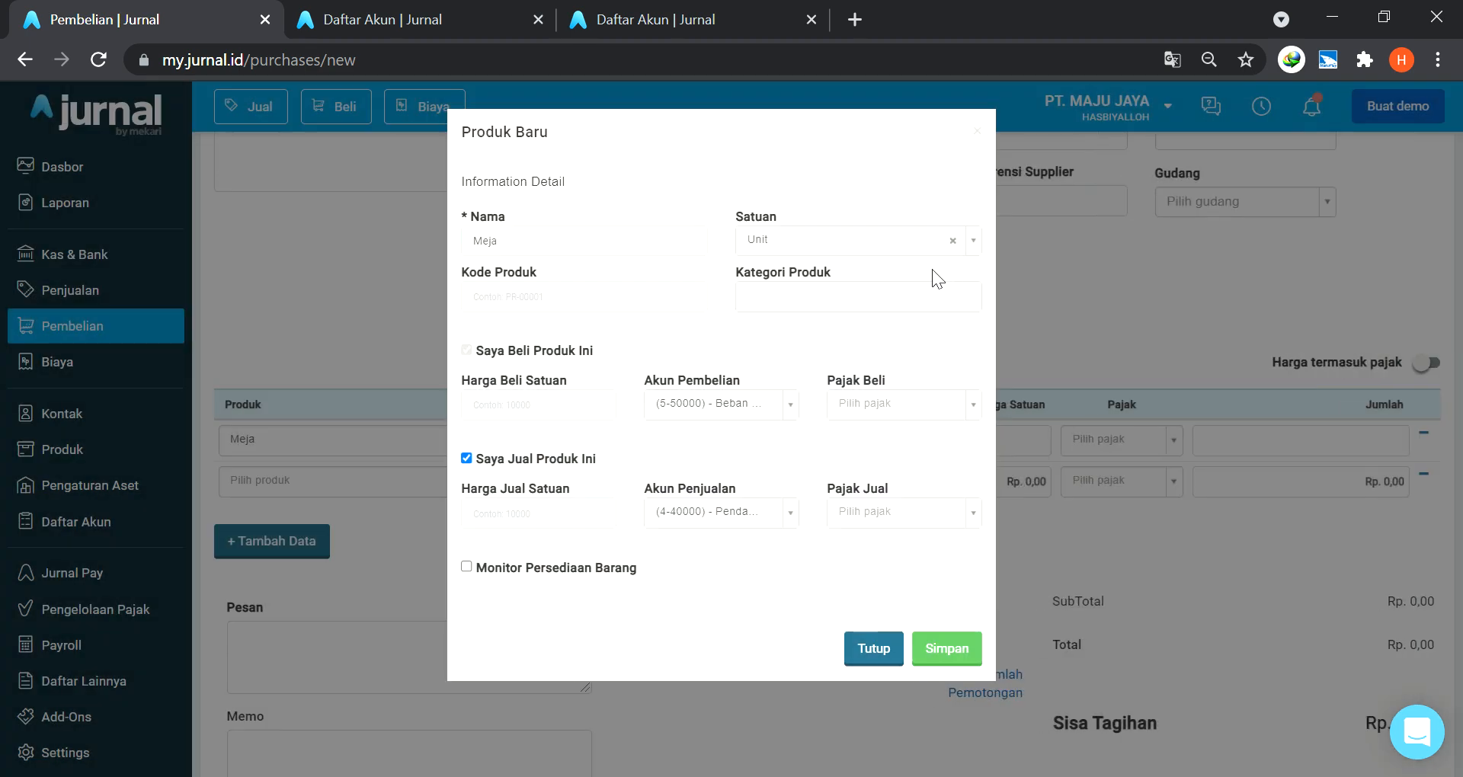
Make Meja purchase-only with purchase account (1-10705) Aset Tetap - Perlengkapan Kantor, and save the product.
left_click(466, 459)
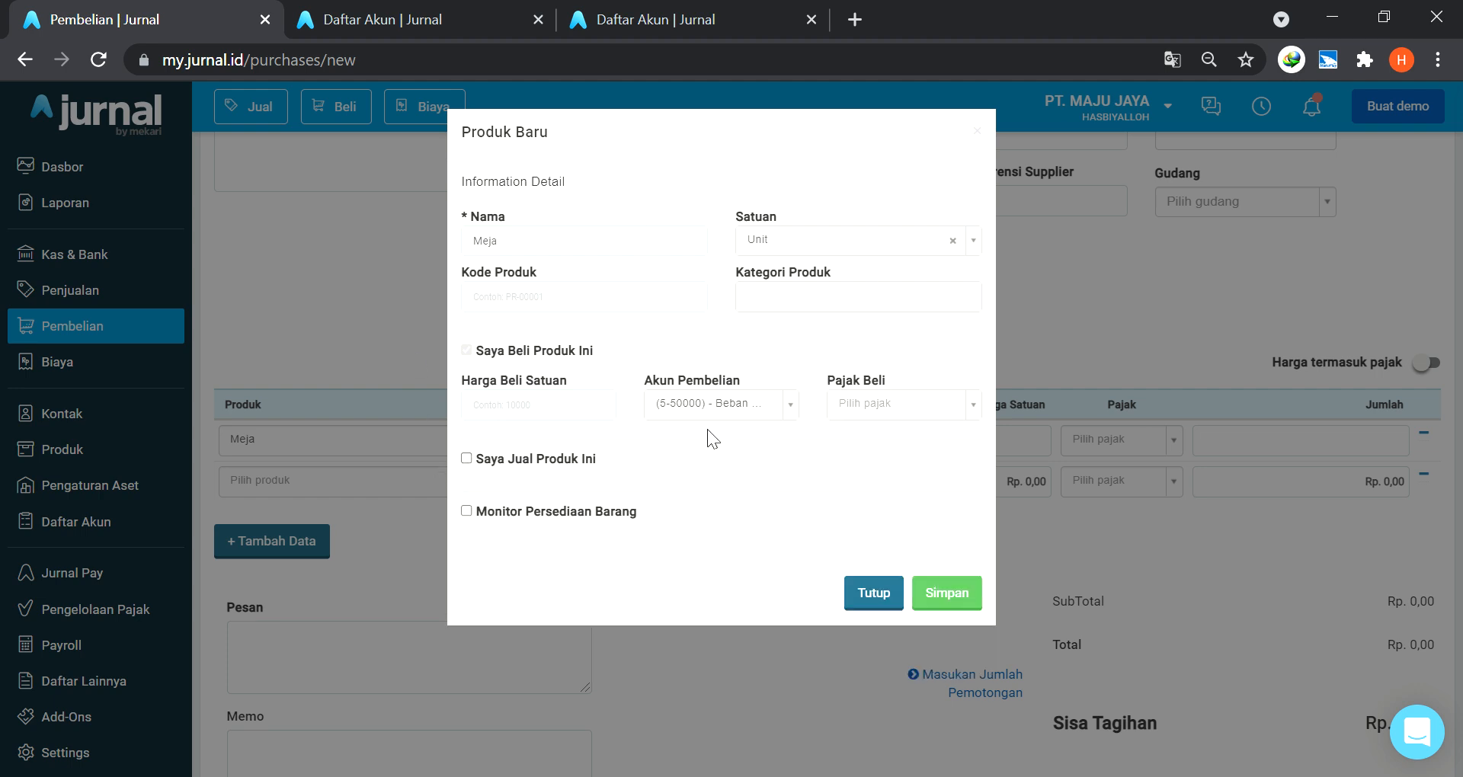
left_click(709, 408)
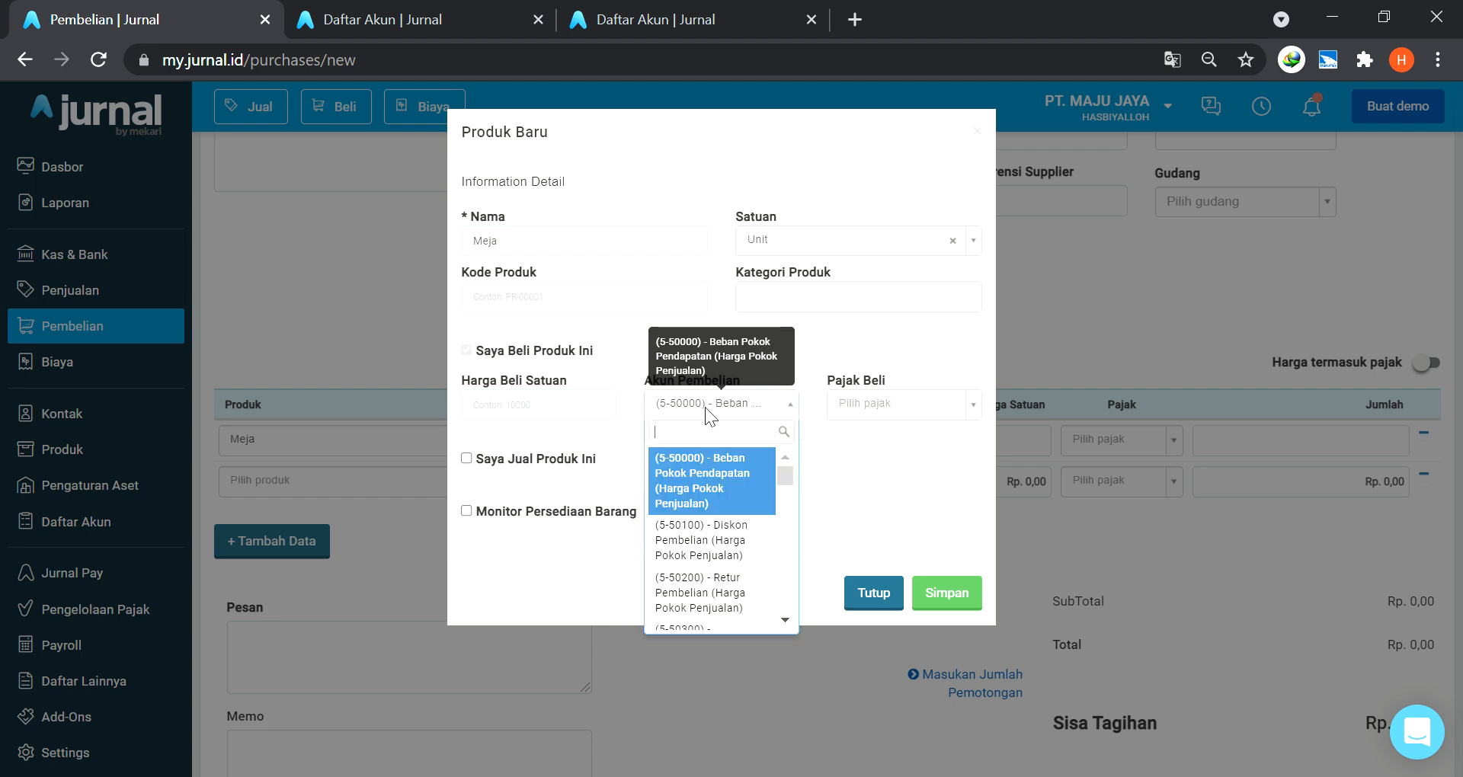
type("as")
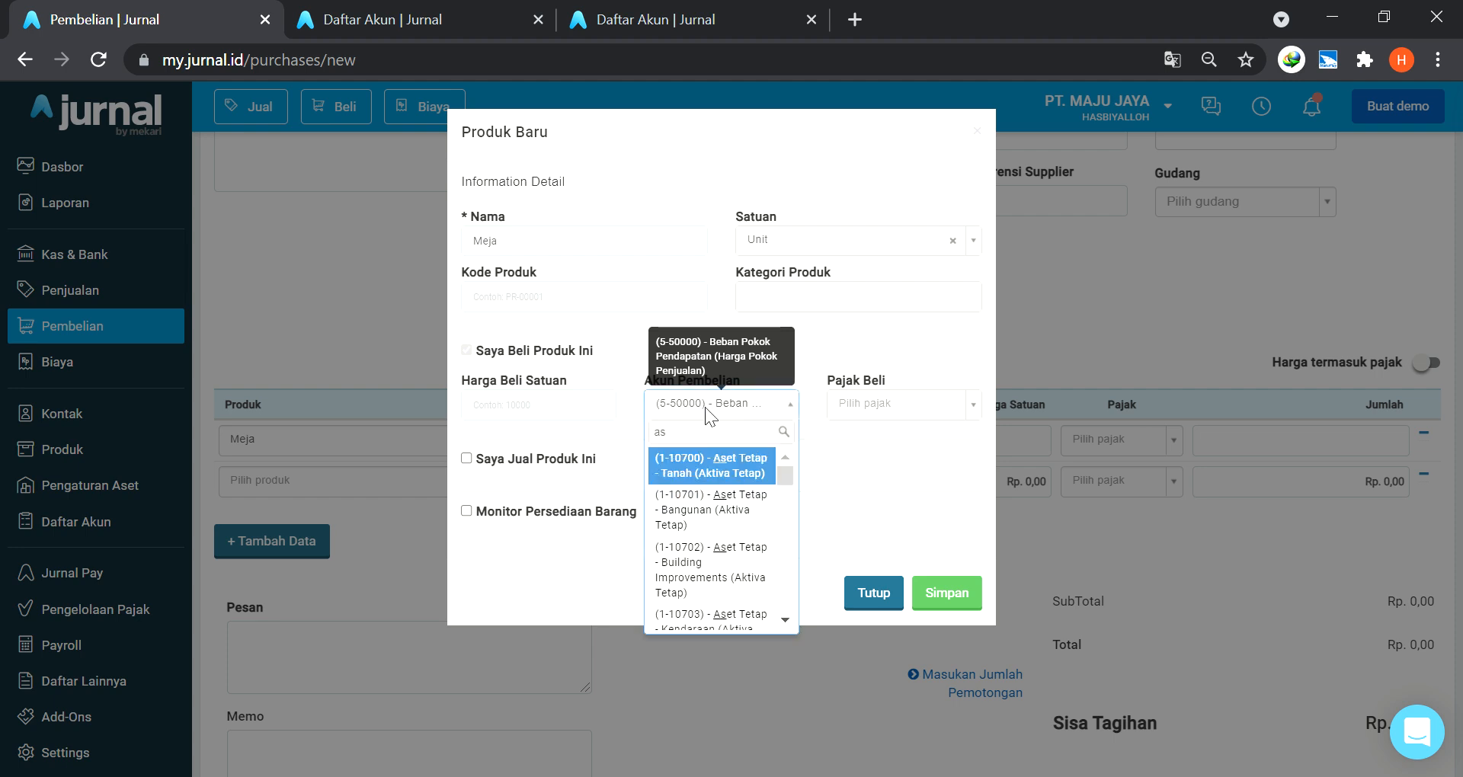
left_click(784, 614)
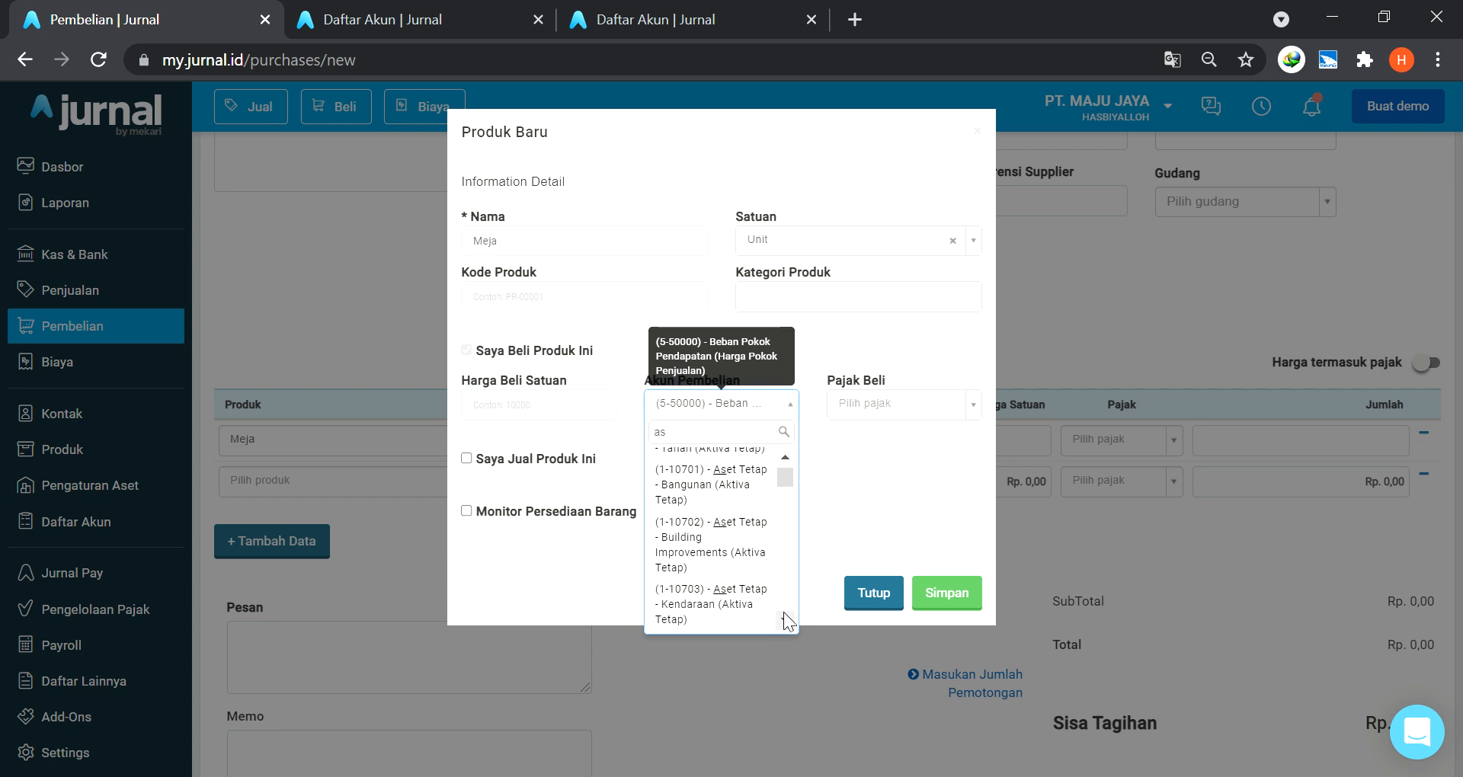
left_click(793, 618)
left_click(793, 618)
left_click(793, 618)
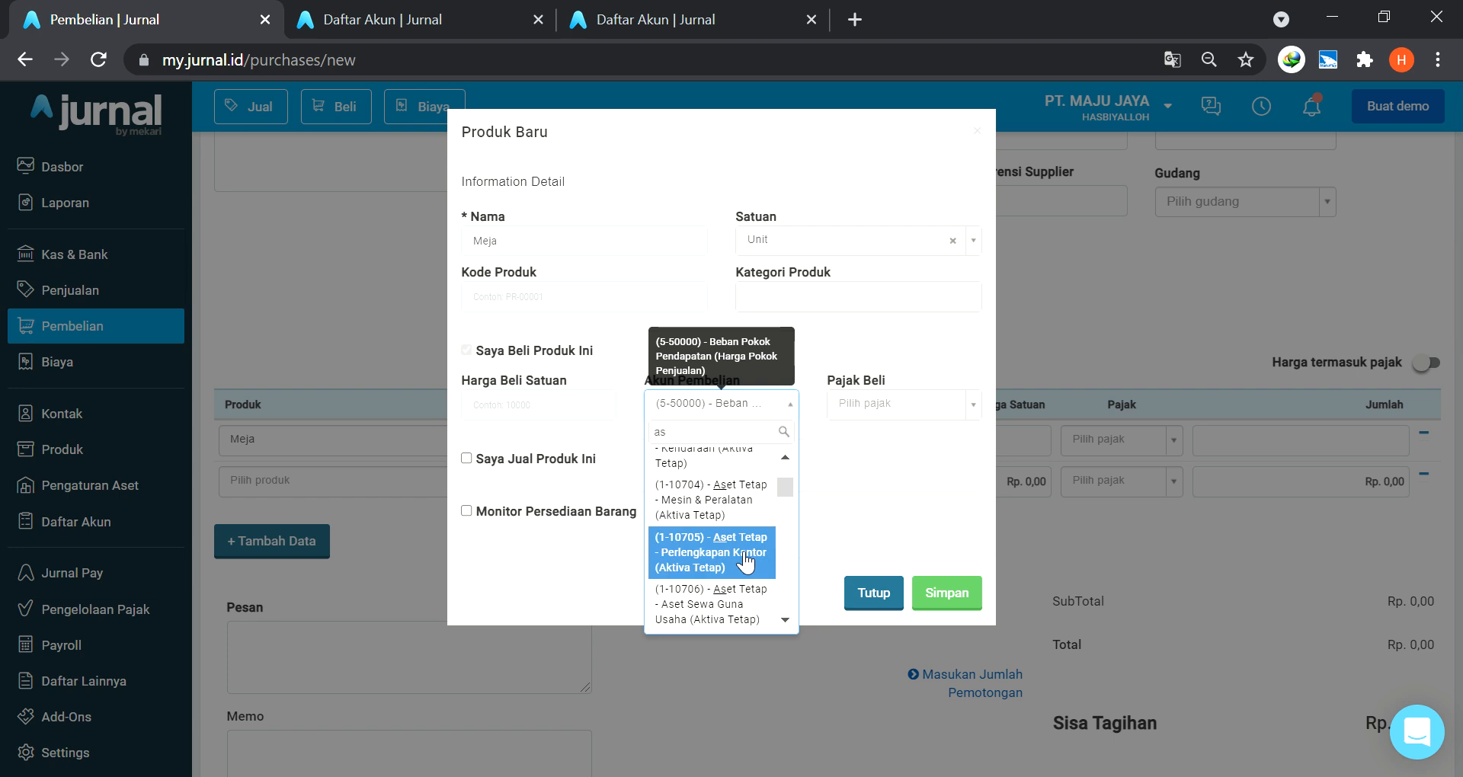
left_click(745, 562)
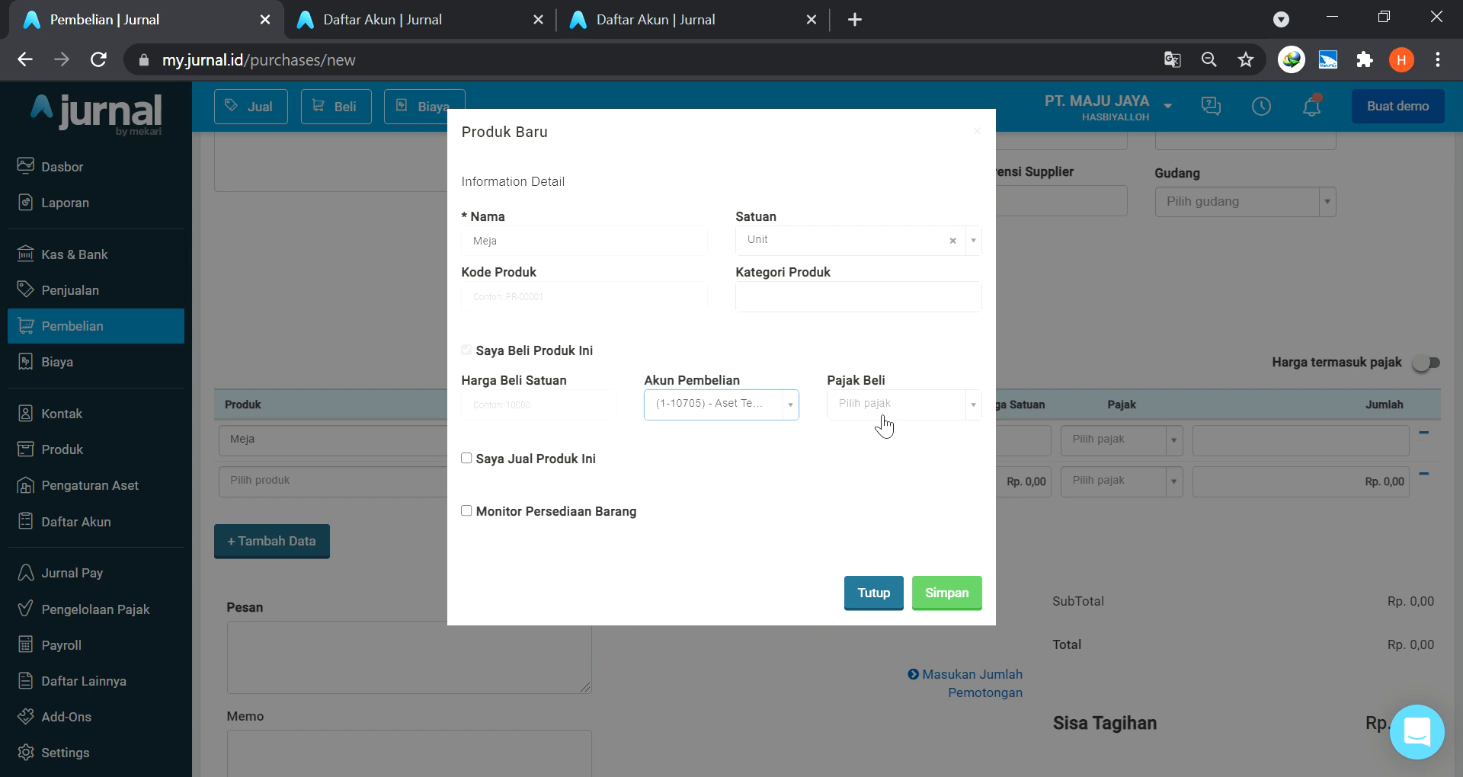
left_click(954, 599)
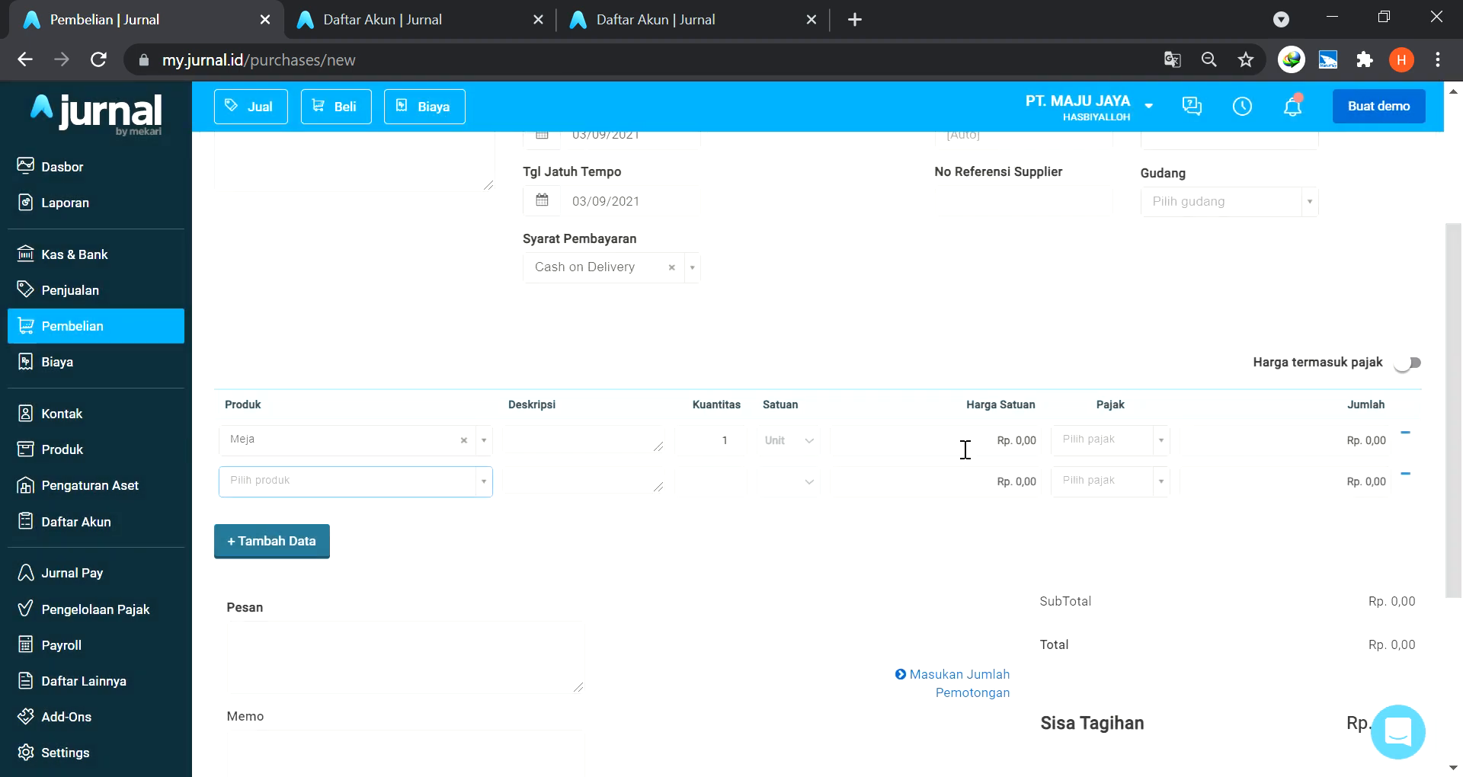
Set the Meja line's unit price to Rp. 3.000.000.
left_click(937, 446)
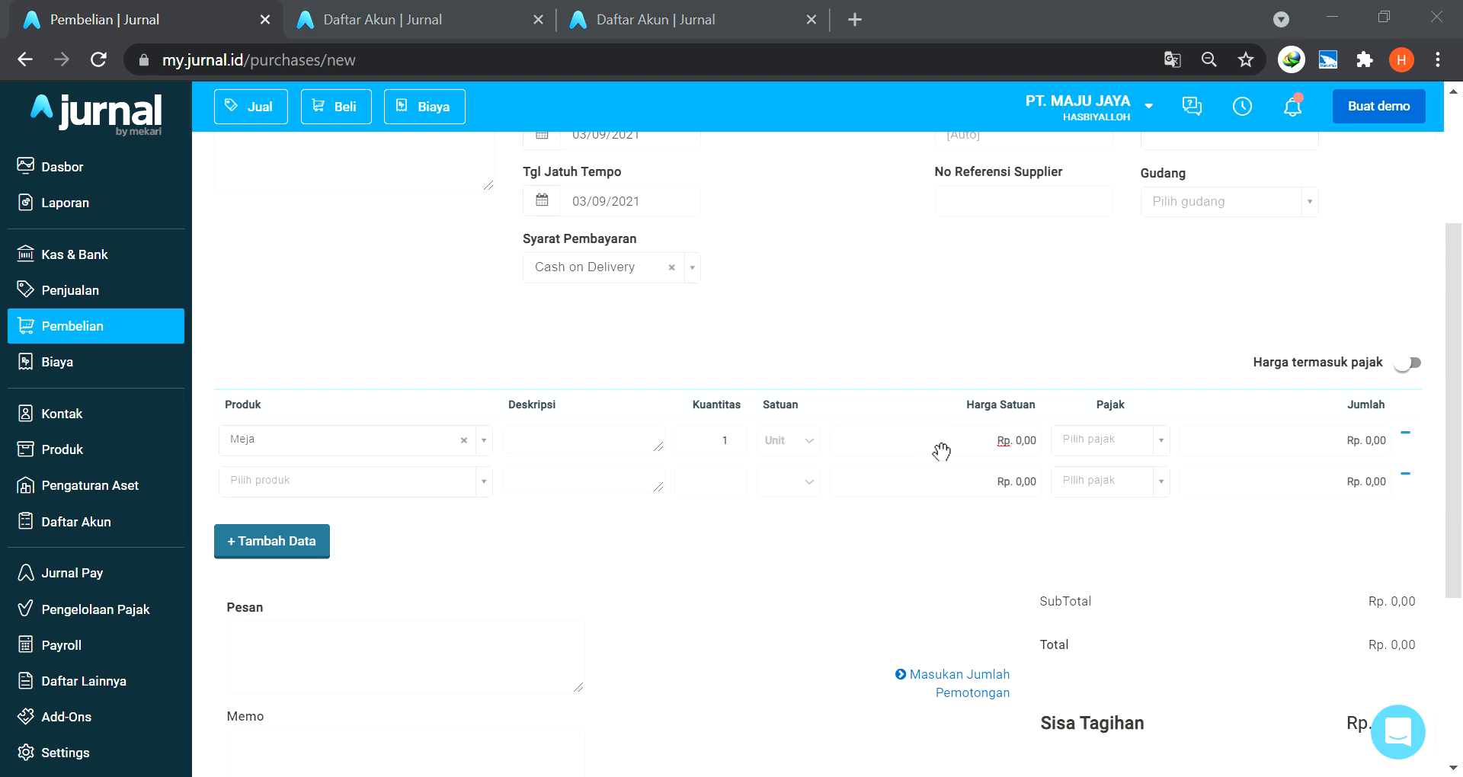
type("3.000.000")
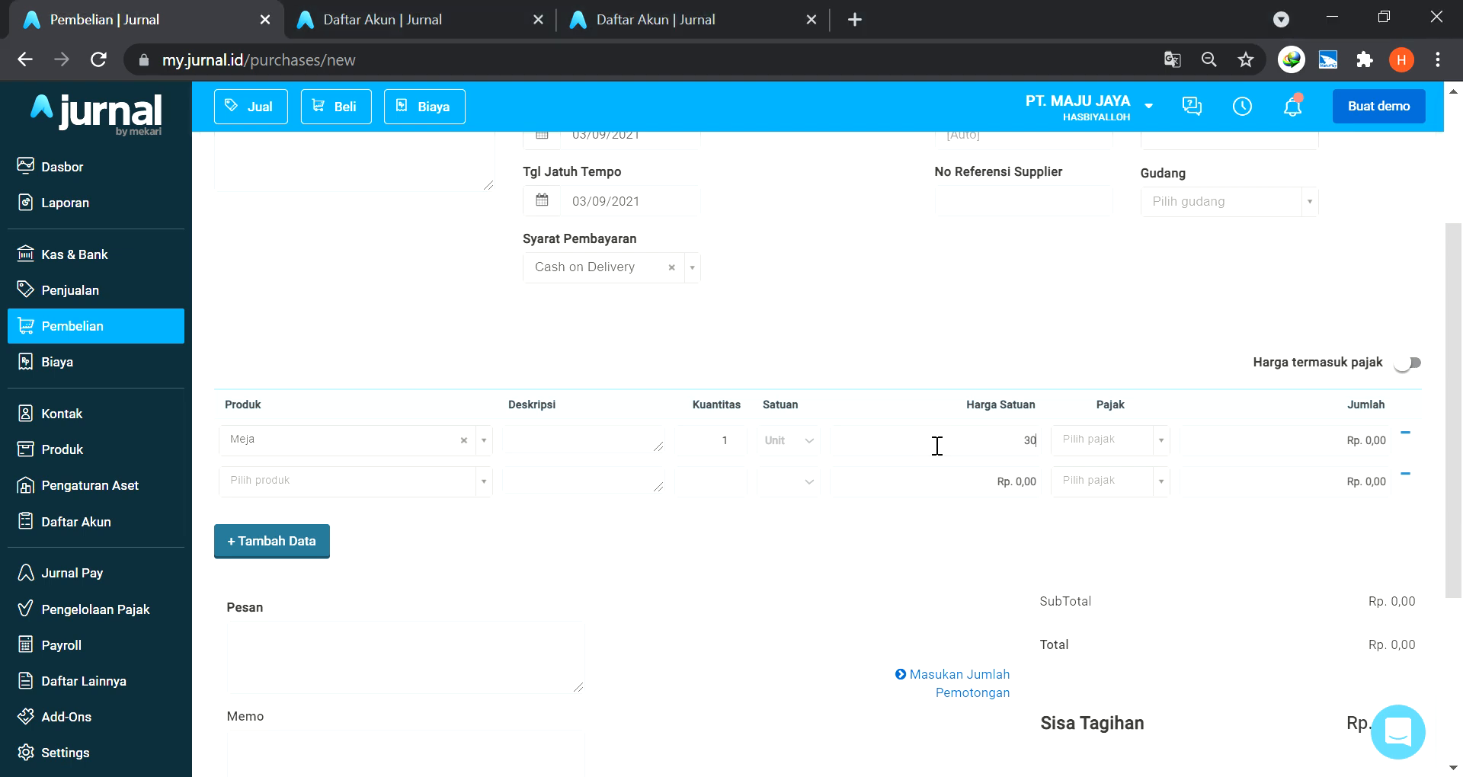
key("Tab")
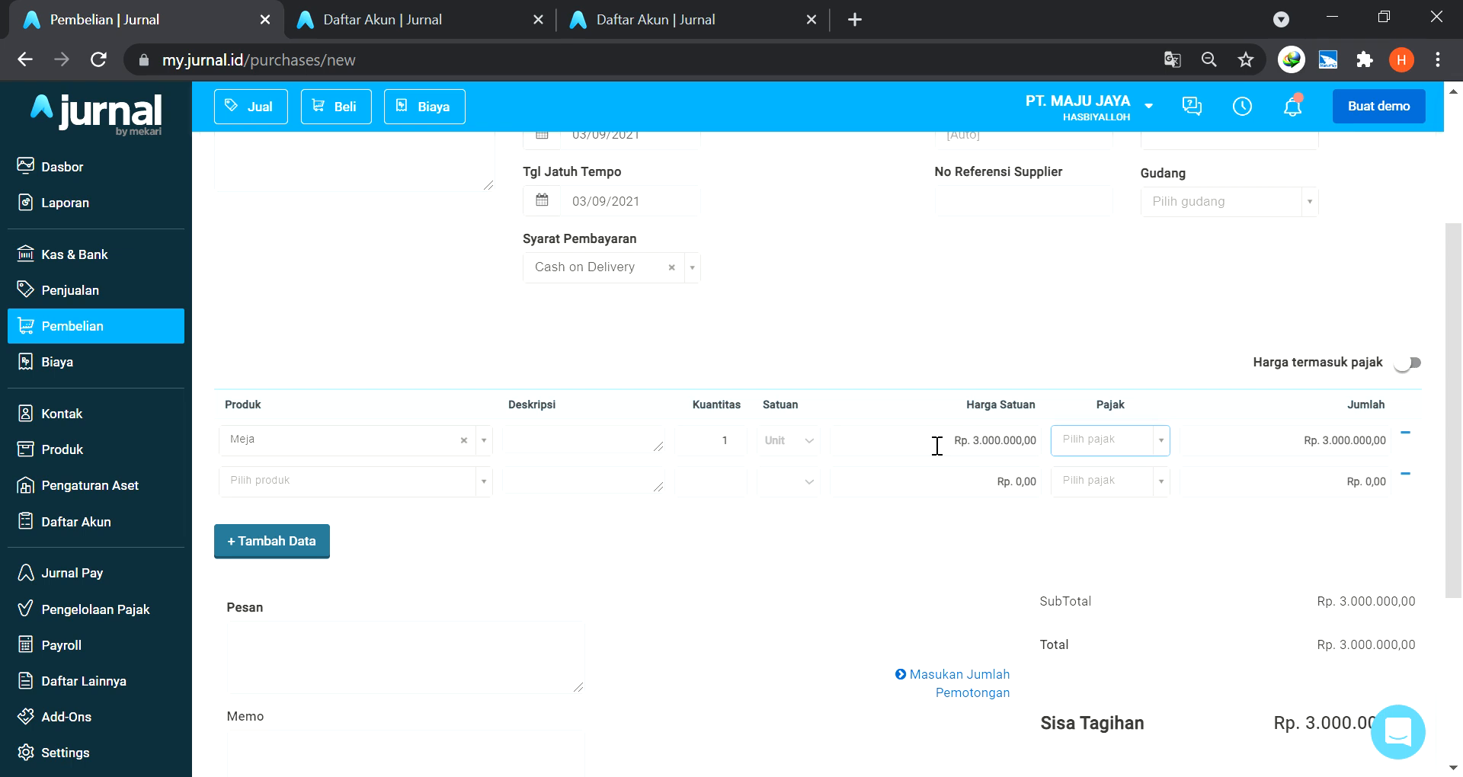
Start a new product named Kursi on the second invoice line.
key("alt+Tab")
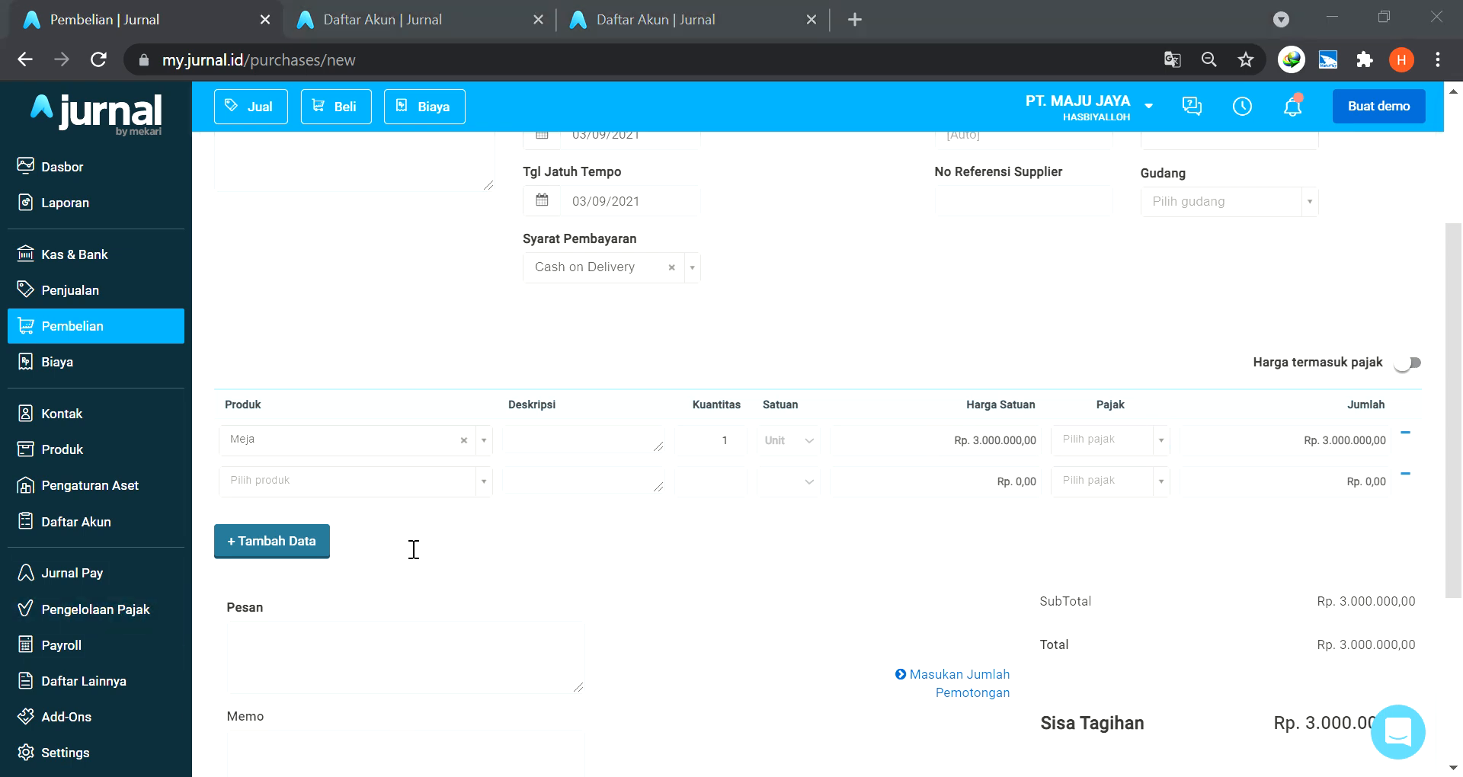
key("alt+Tab")
left_click(289, 482)
type("Kursi")
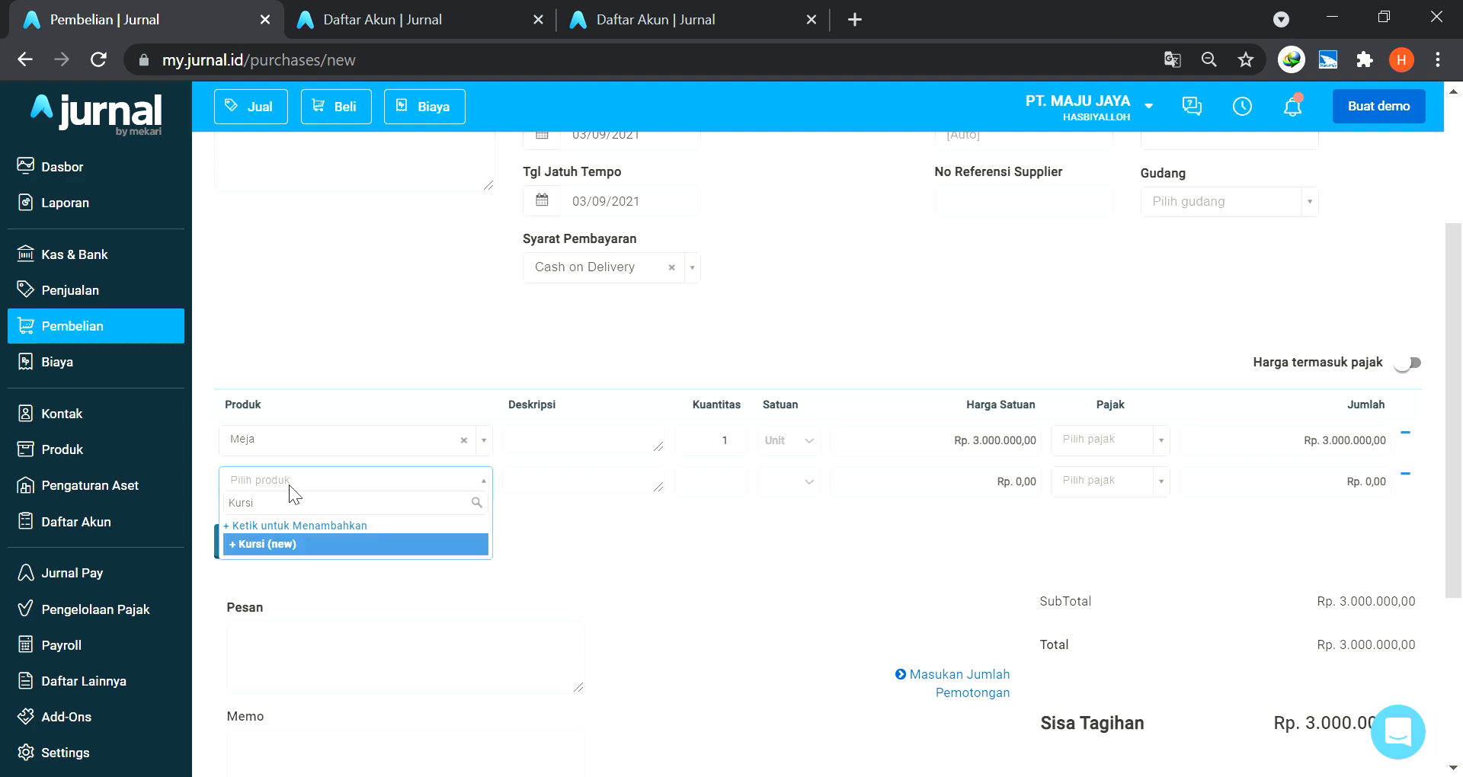
key("Return")
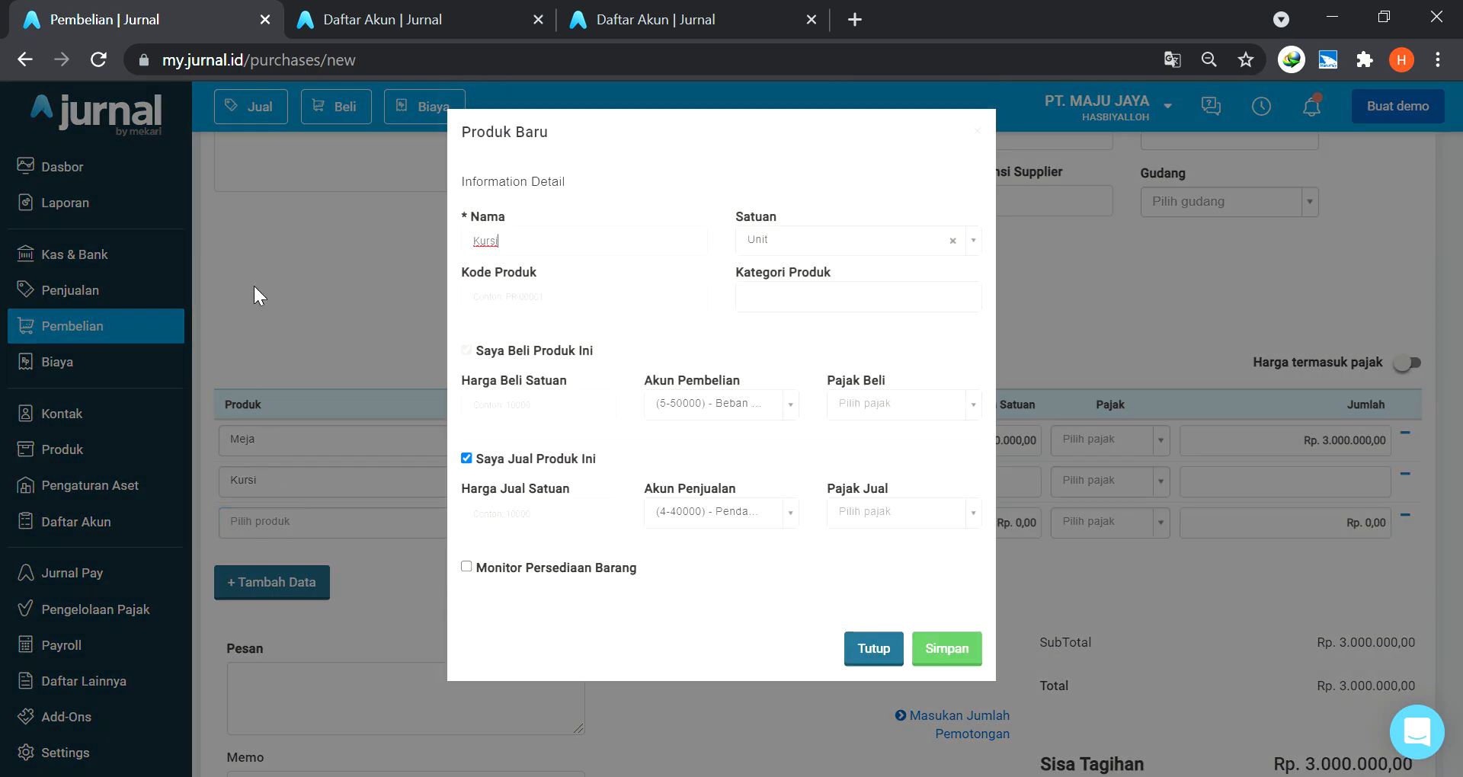
Make Kursi purchase-only with purchase account (1-10705) Aset Tetap - Perlengkapan Kantor, and save the product.
left_click(464, 460)
left_click(717, 405)
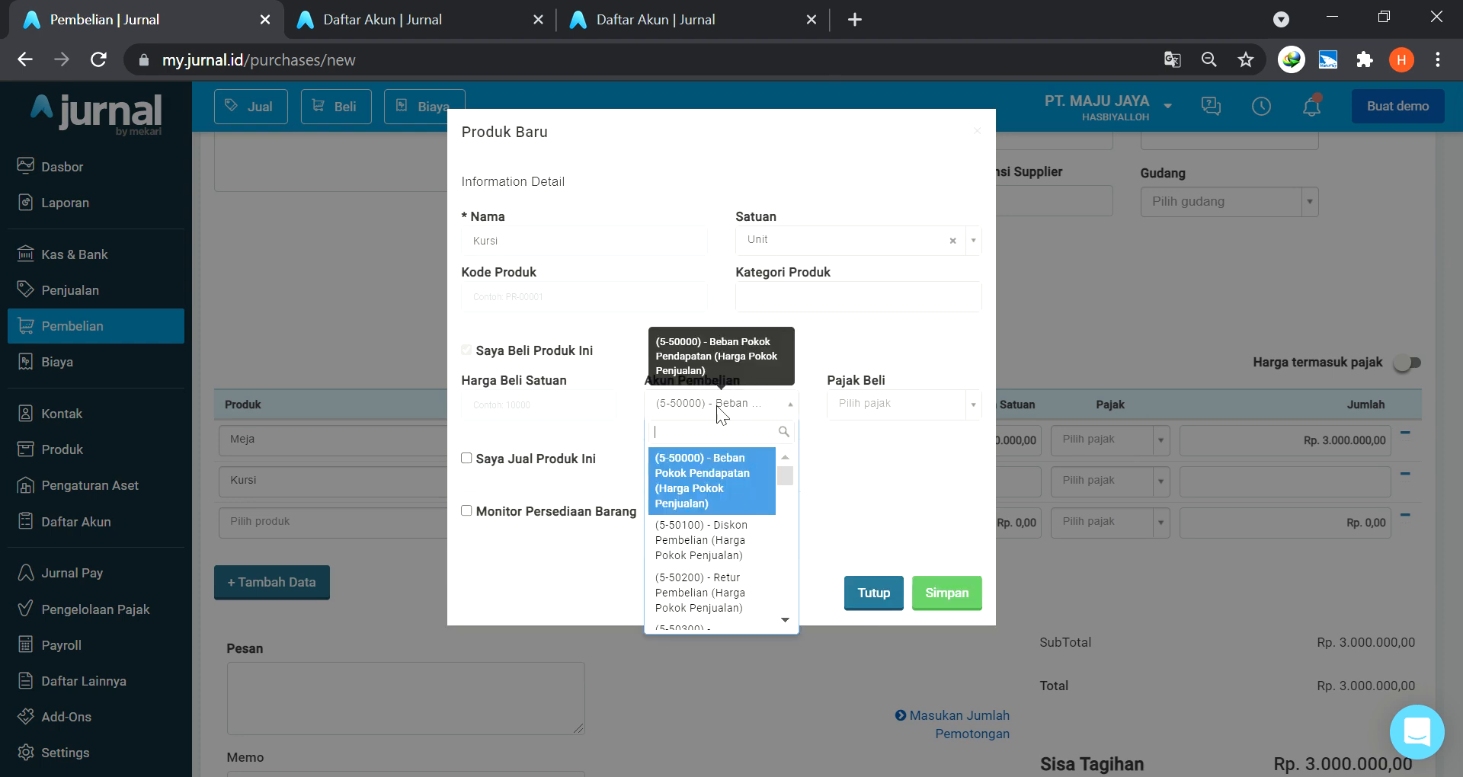
type("ase")
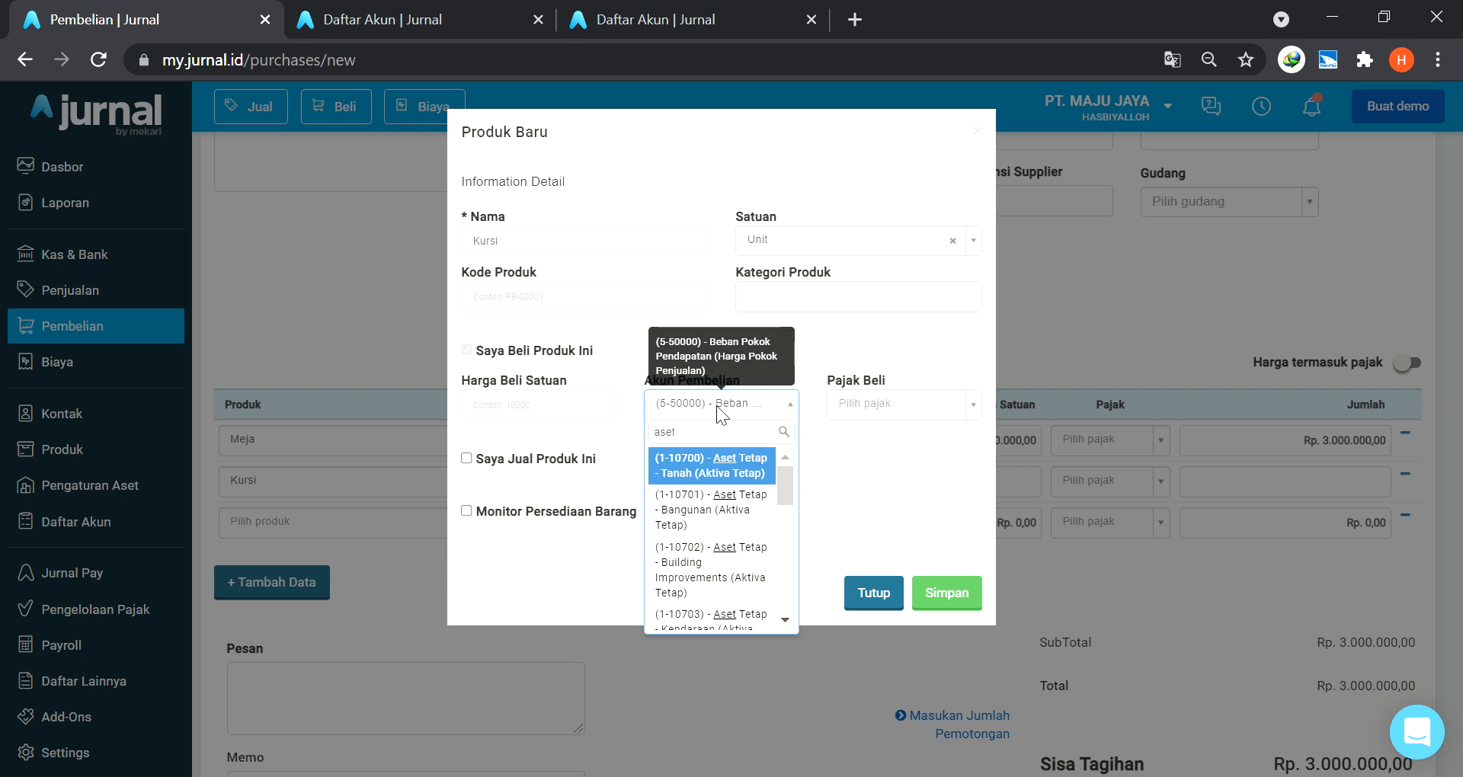
type("t")
scroll(748, 575, "down", 3)
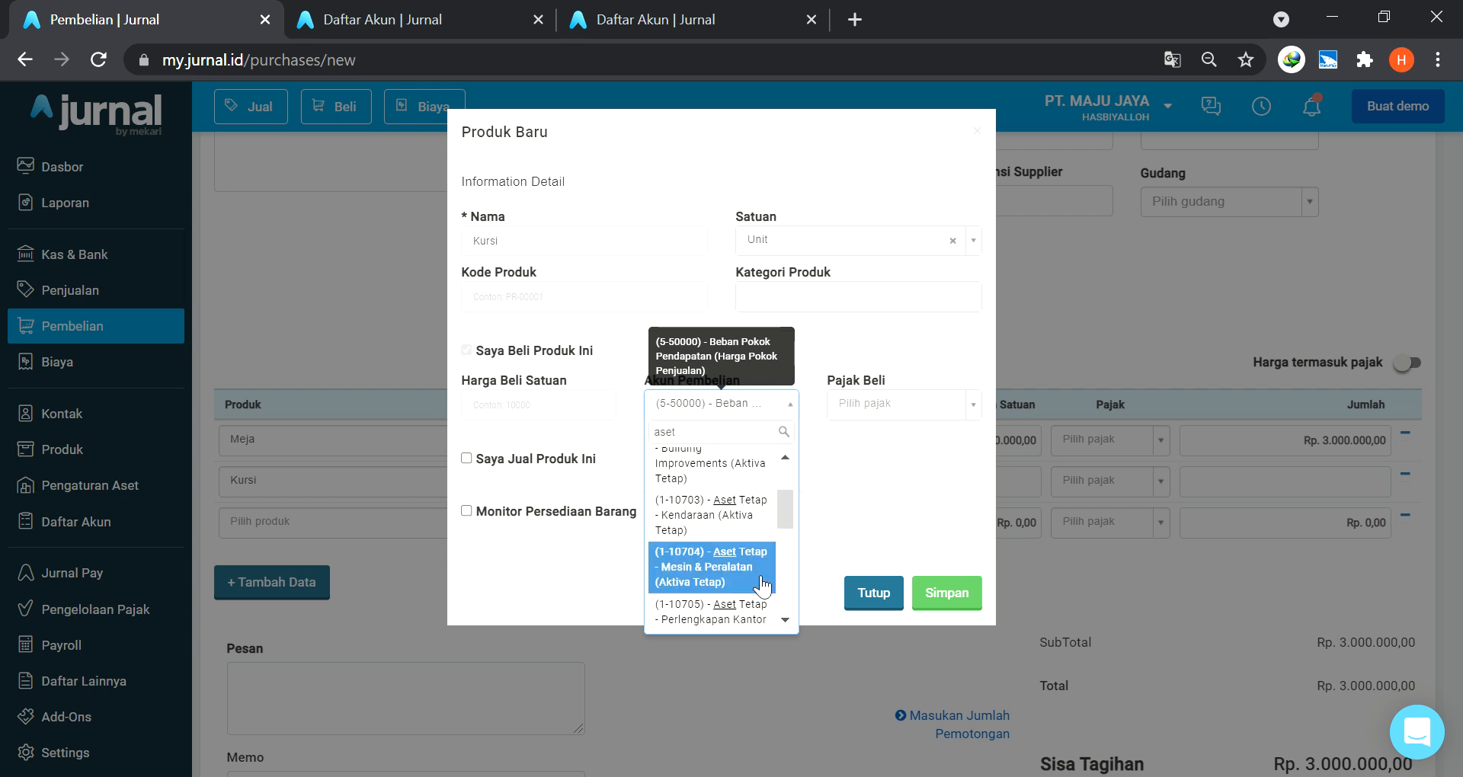
scroll(757, 591, "down", 2)
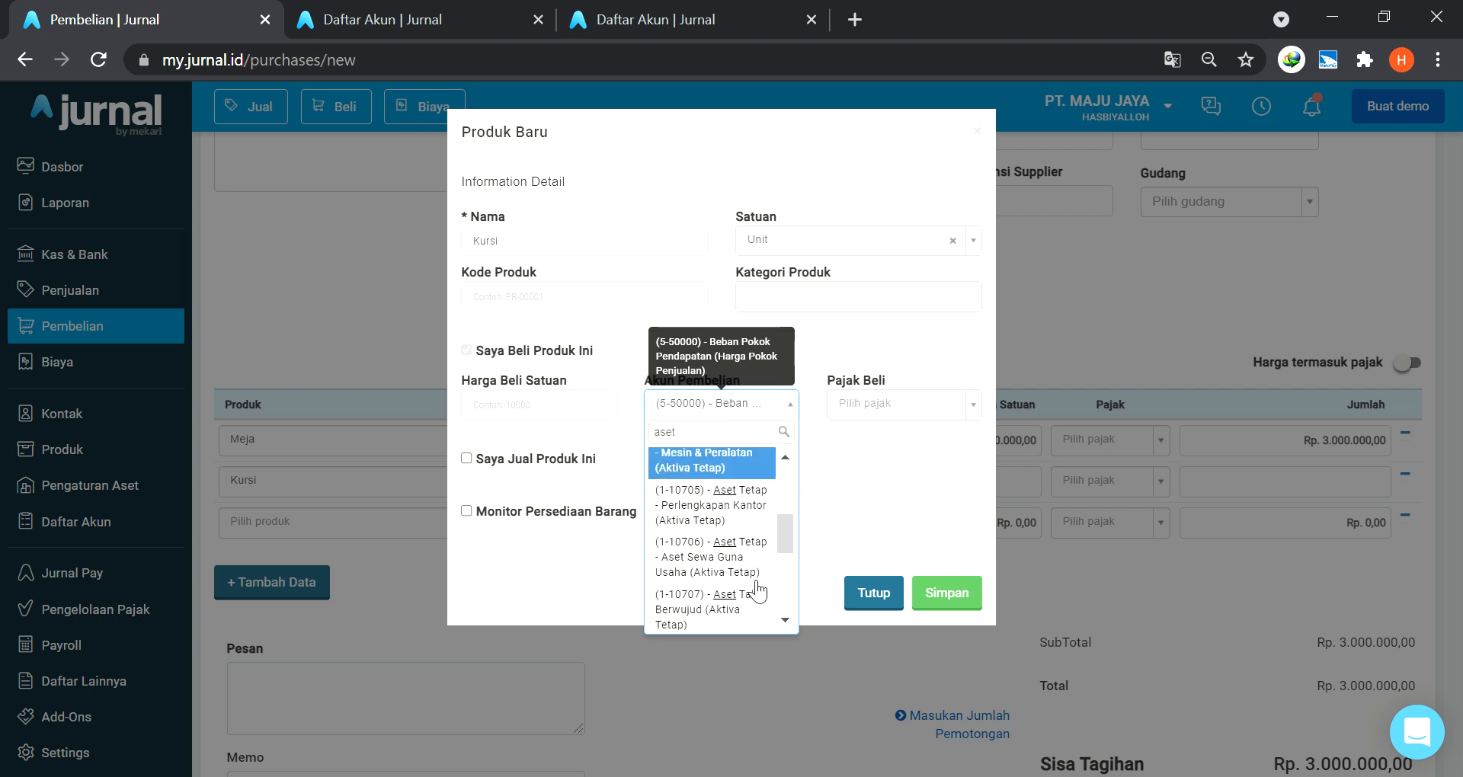
left_click(745, 511)
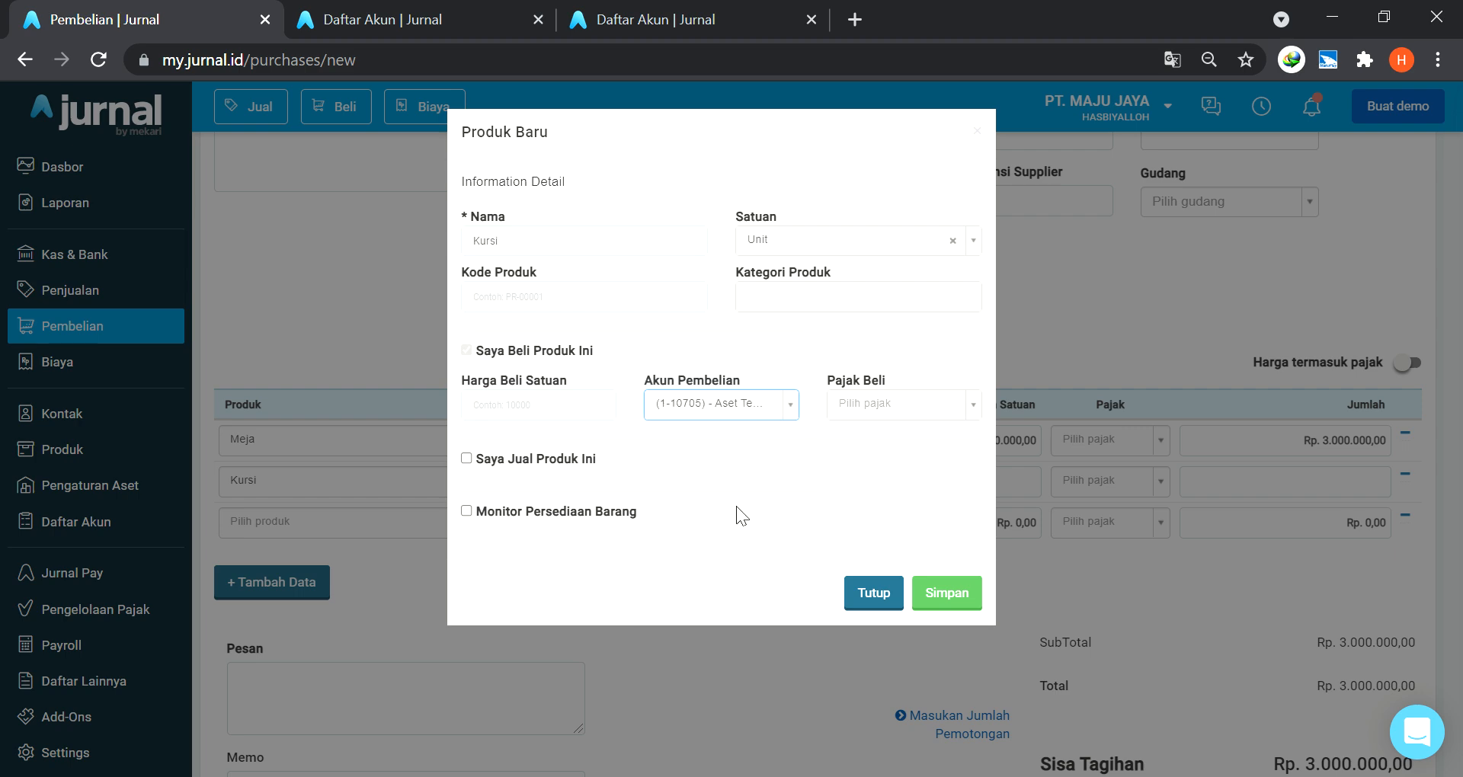
left_click(964, 598)
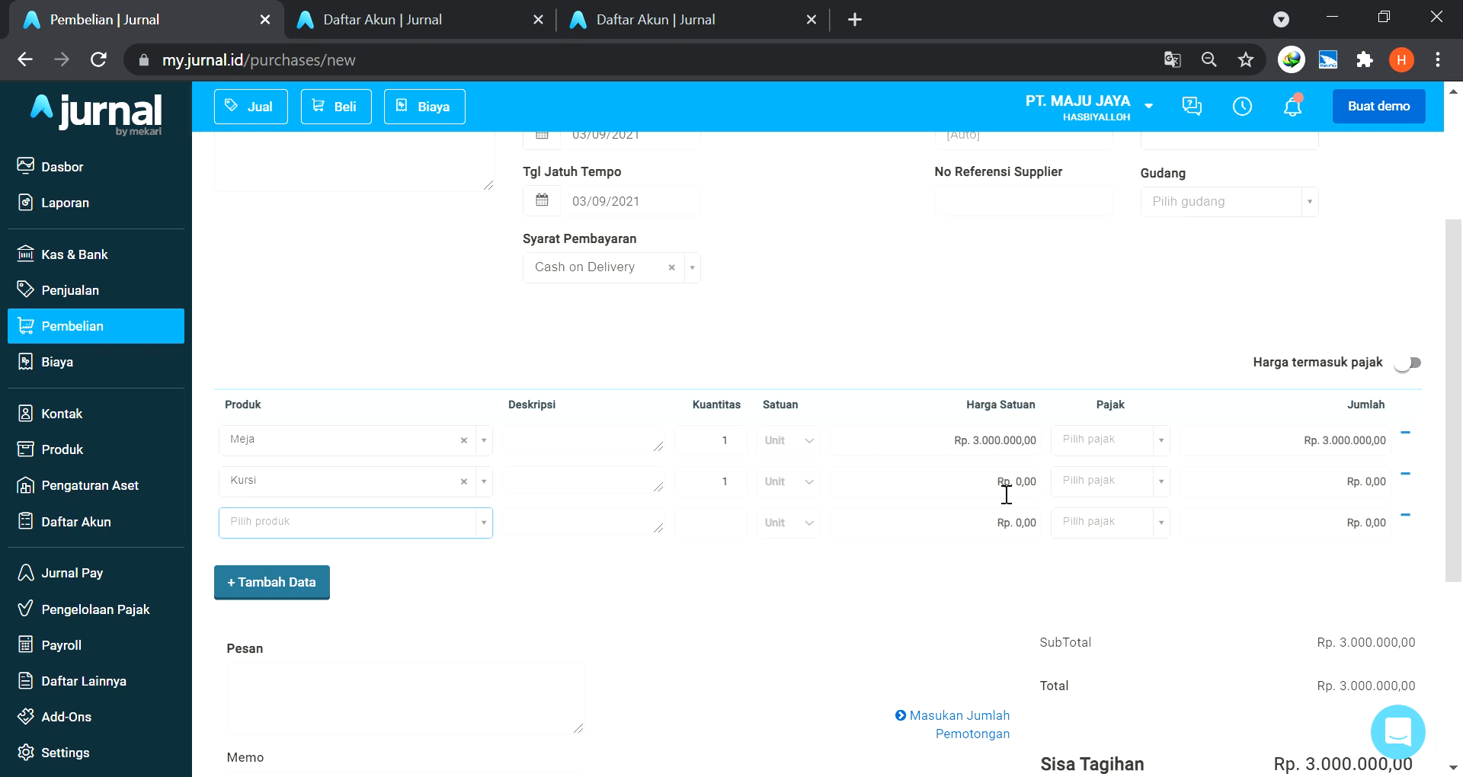
Set the Kursi line's unit price to Rp. 1.000.000.
left_click(1006, 494)
type("1.000.000")
key("Tab")
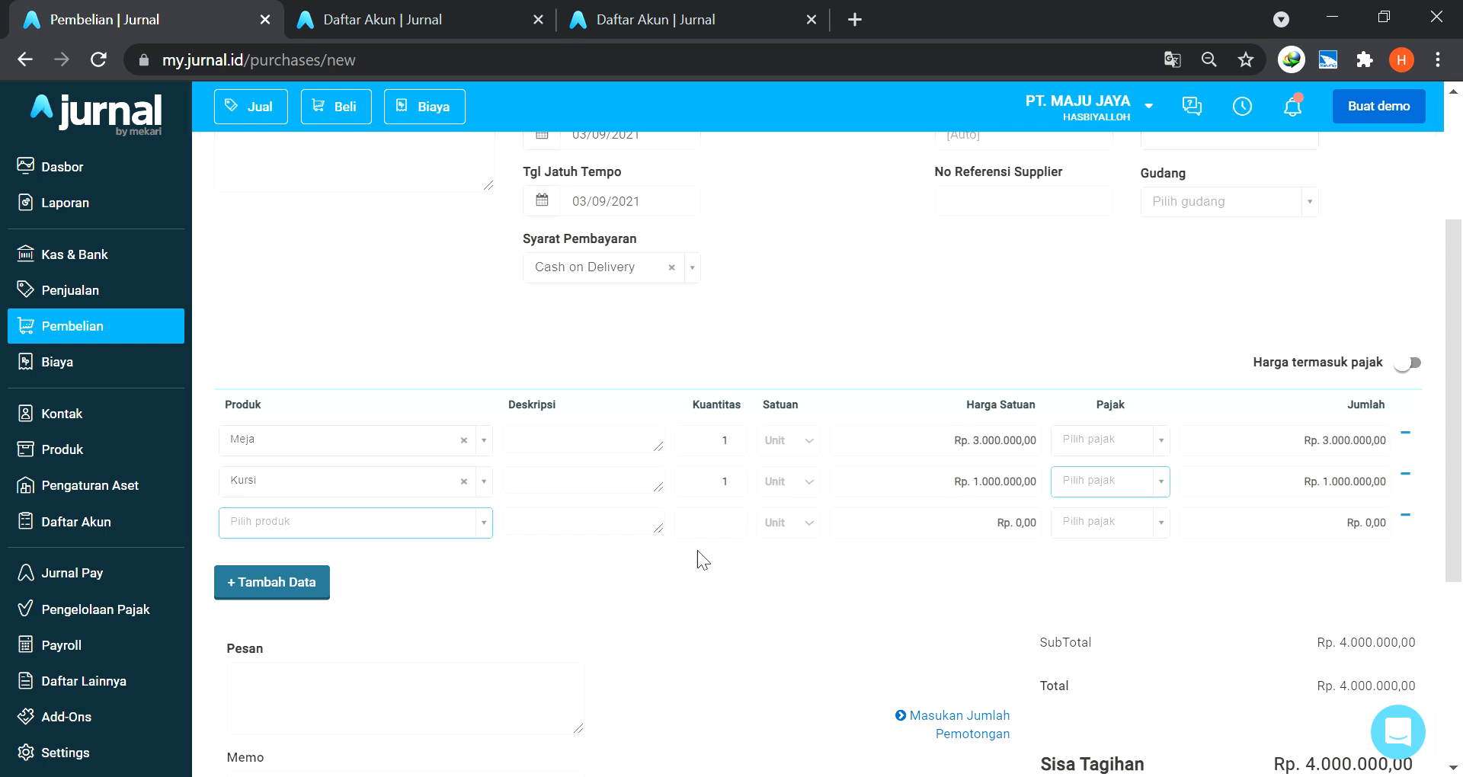
Start a new product named Komputer on the third invoice line.
left_click(289, 526)
type("Komp")
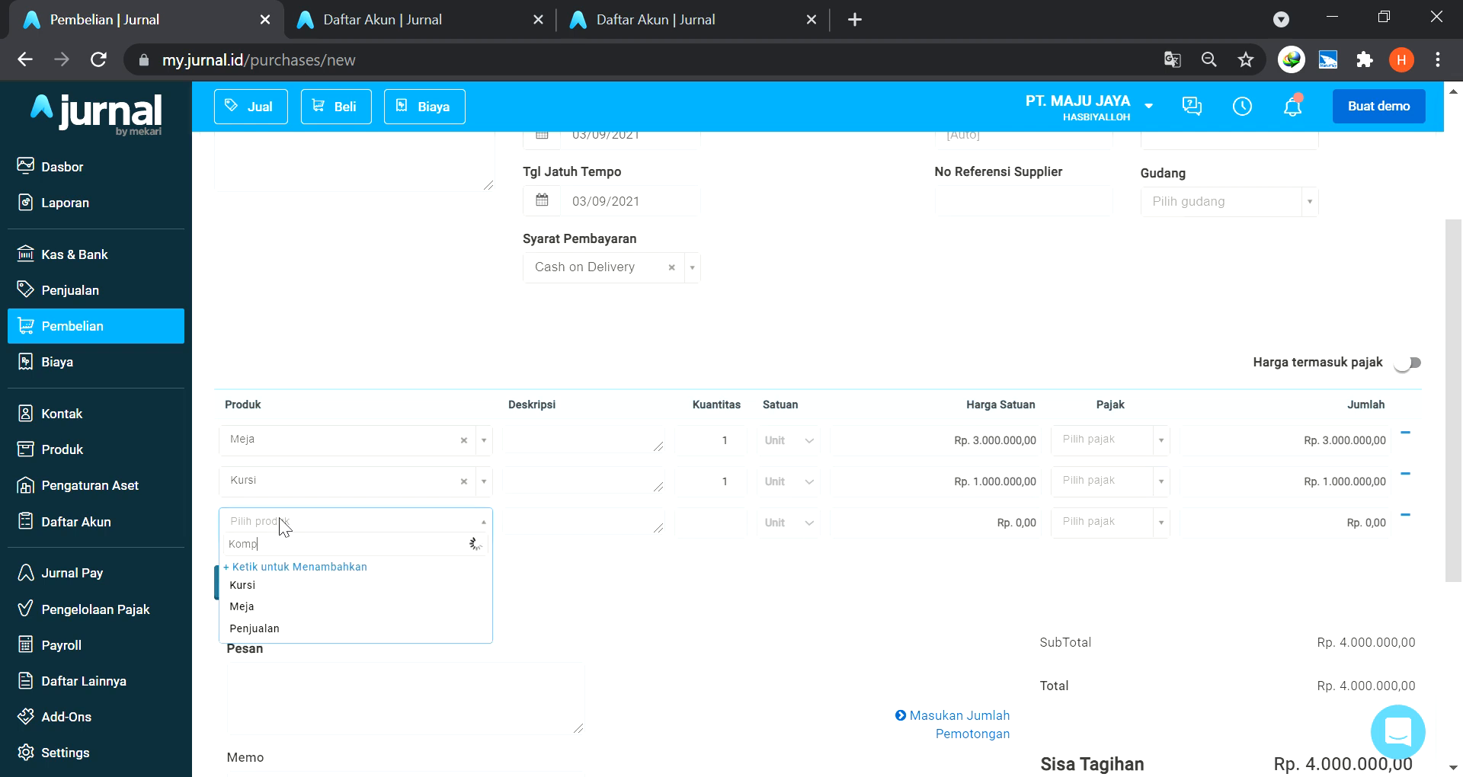
type("uter")
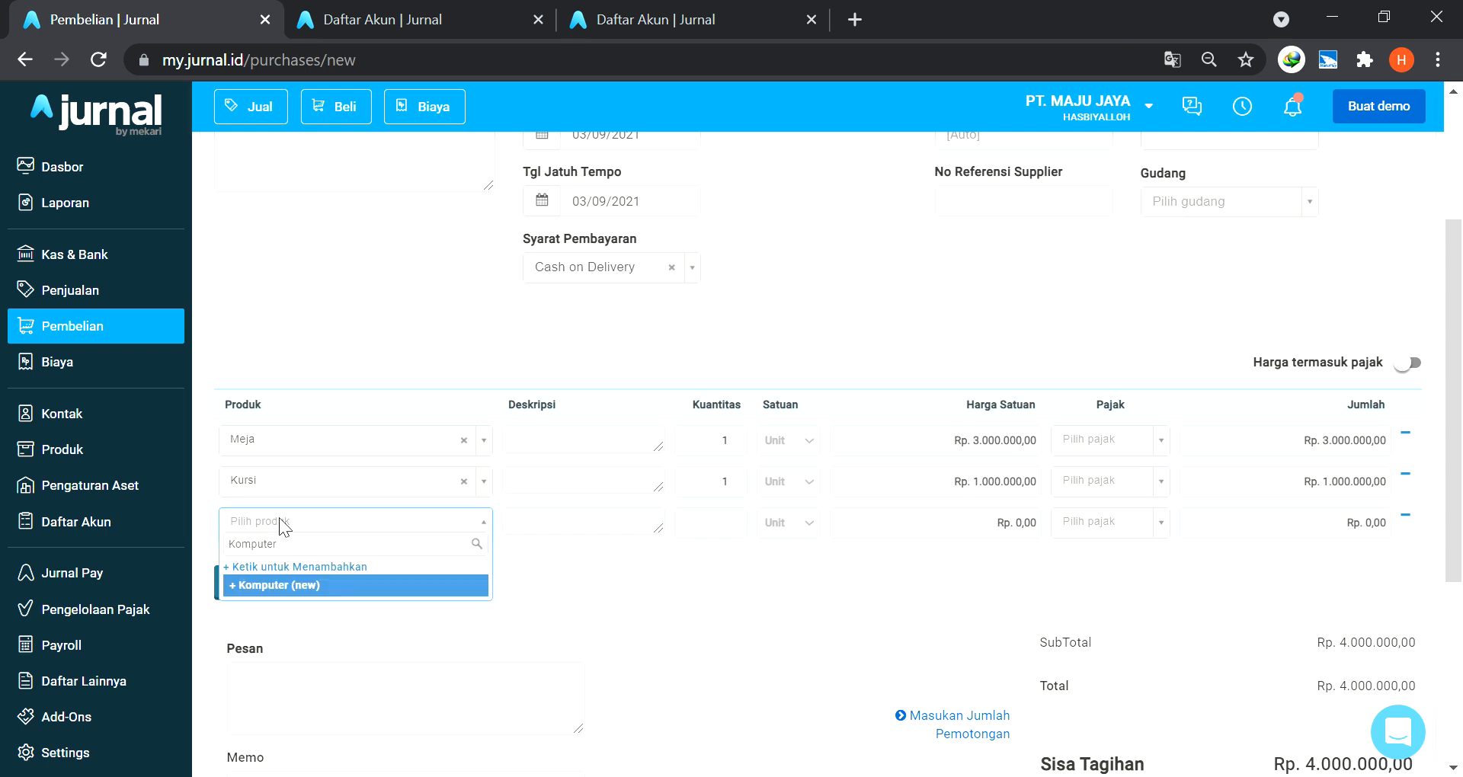
key("Return")
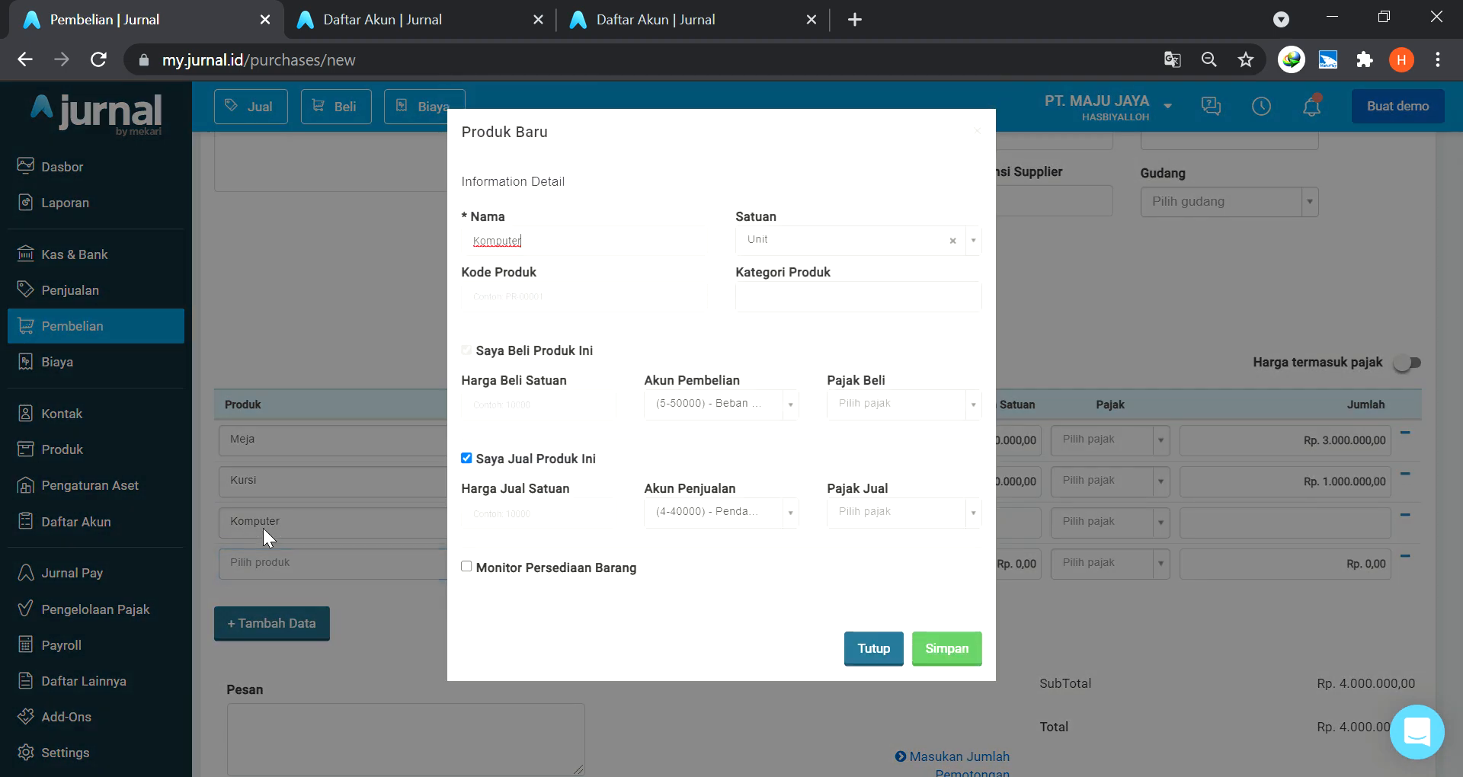
Make Komputer purchase-only with purchase account (1-10705) Aset Tetap - Perlengkapan Kantor, and save the product.
left_click(468, 459)
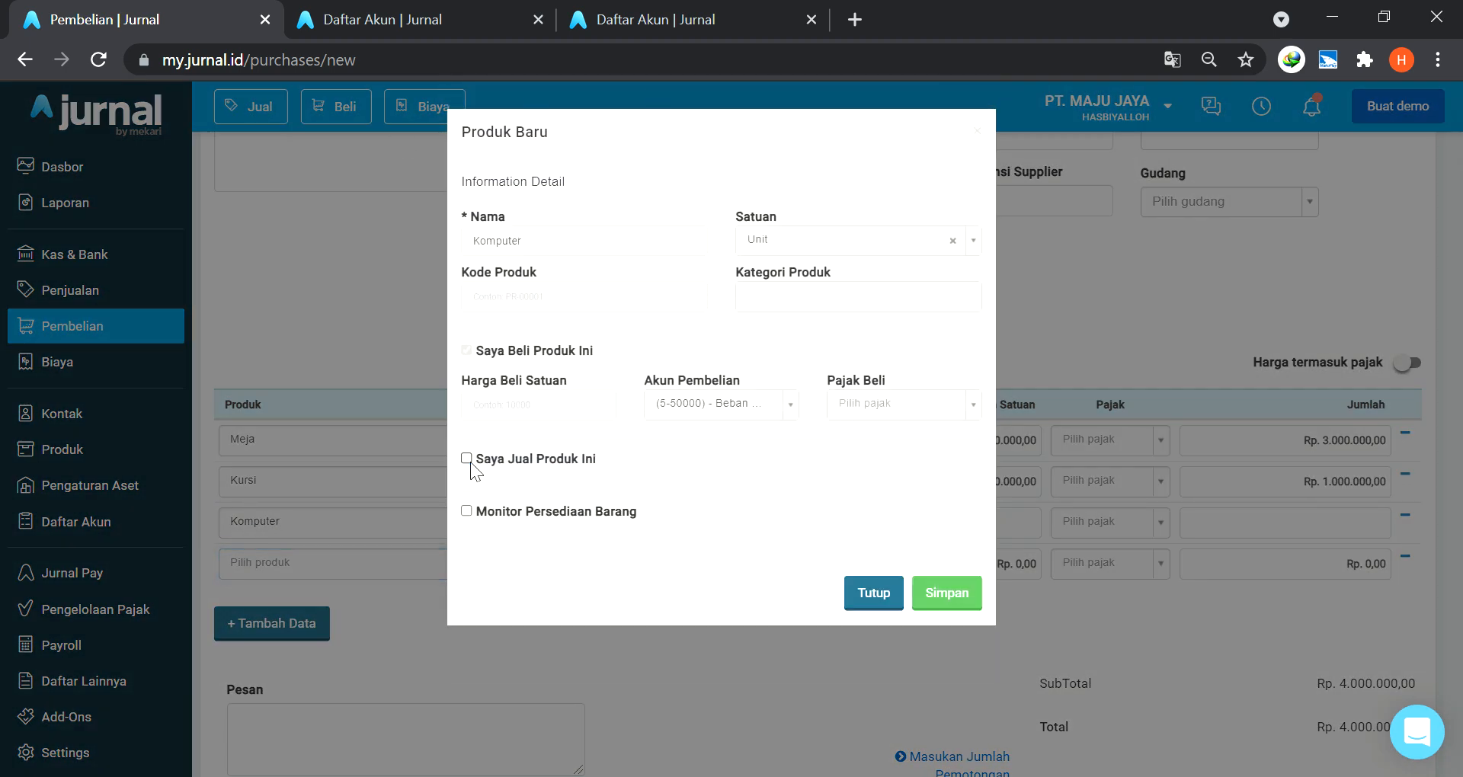
left_click(740, 406)
type("perle")
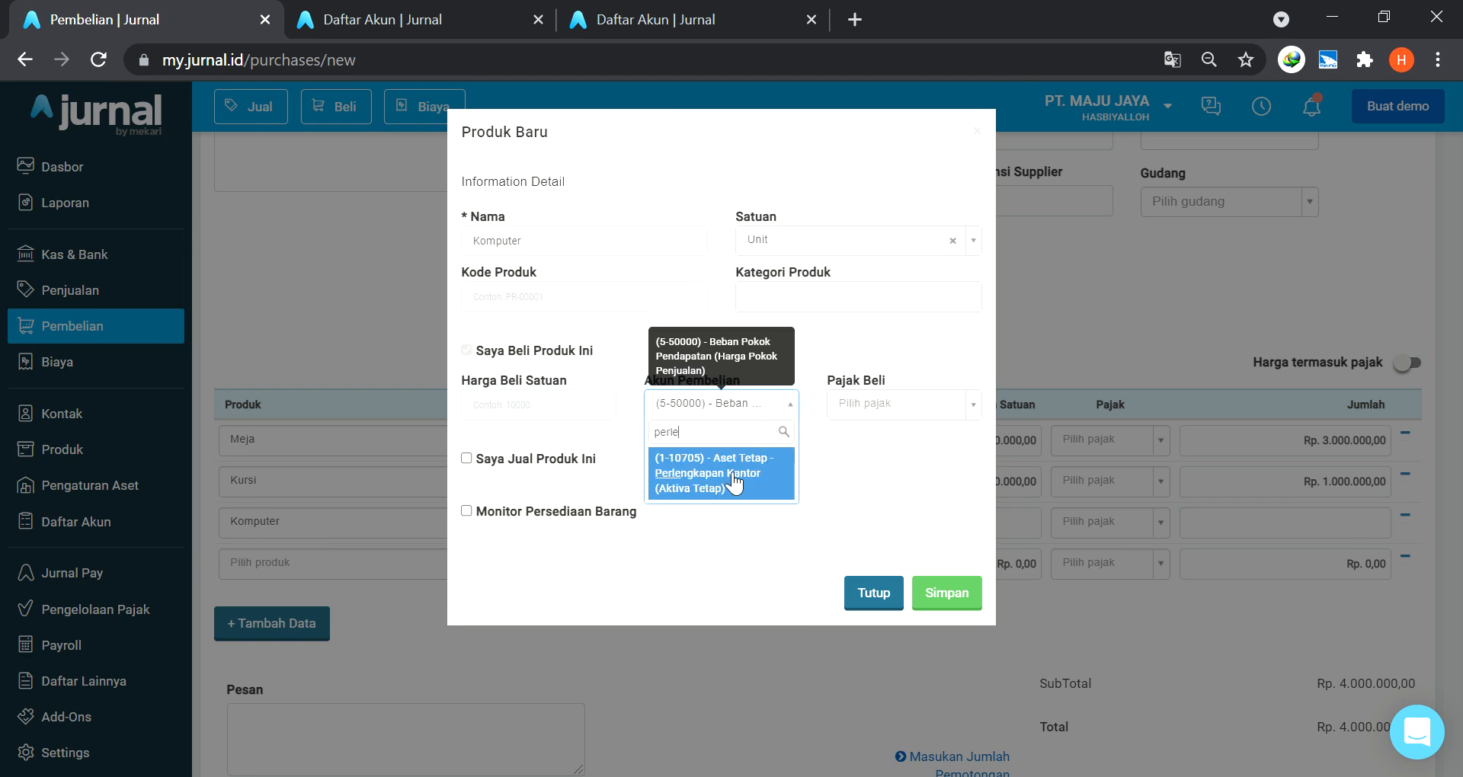
left_click(705, 482)
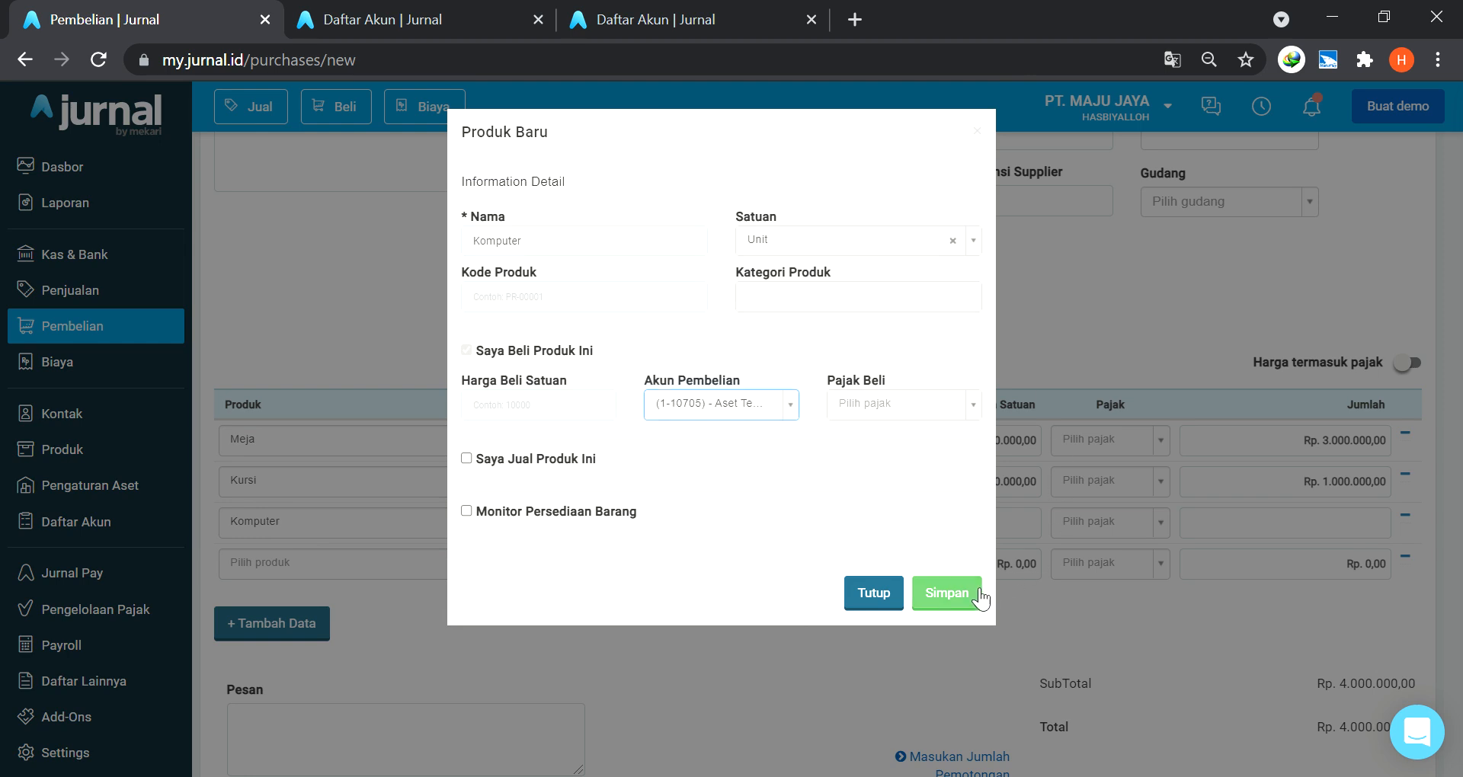
left_click(962, 592)
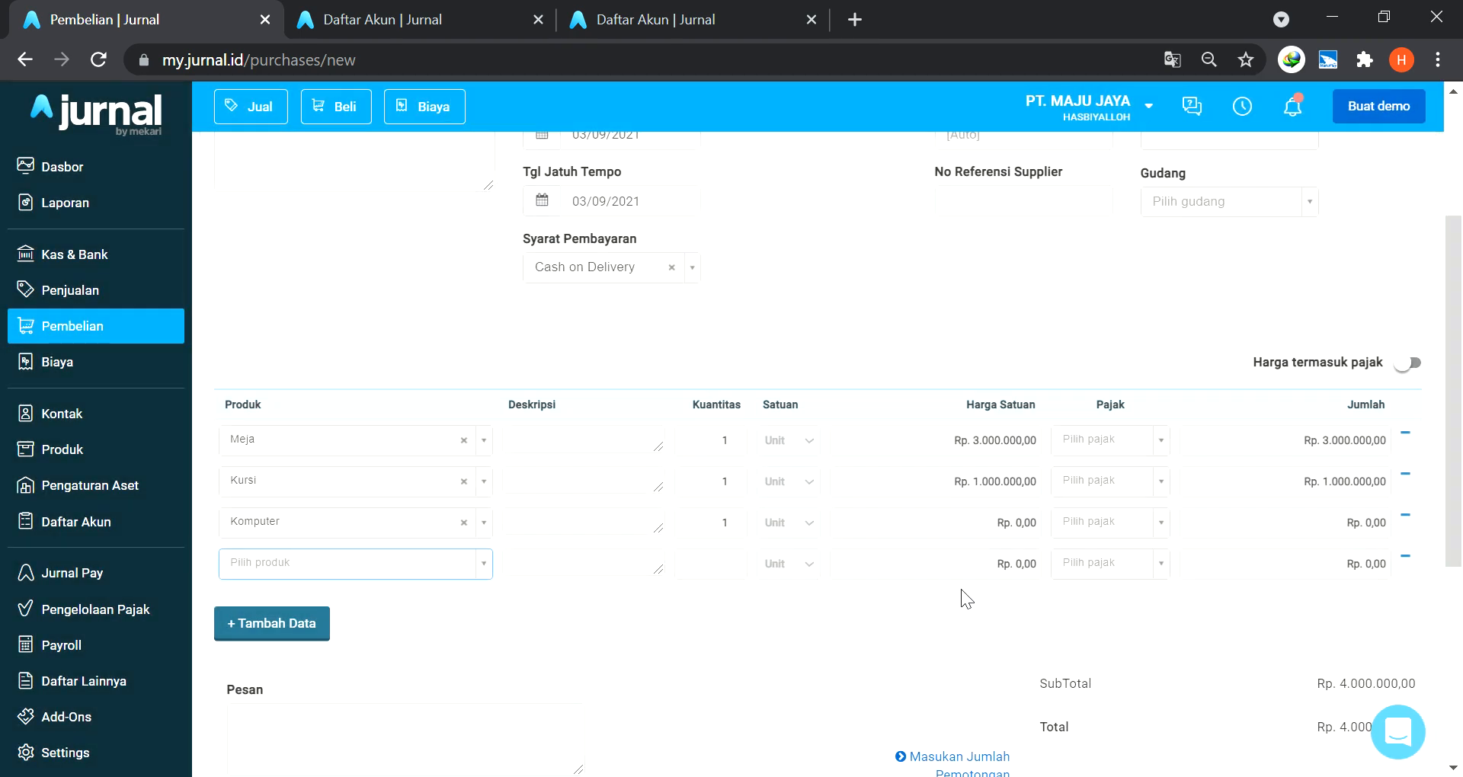
Set the Komputer line's unit price to Rp. 5.000.000 and create the purchase invoice.
left_click(972, 539)
type("5000000")
key("Tab")
scroll(1362, 539, "down", 3)
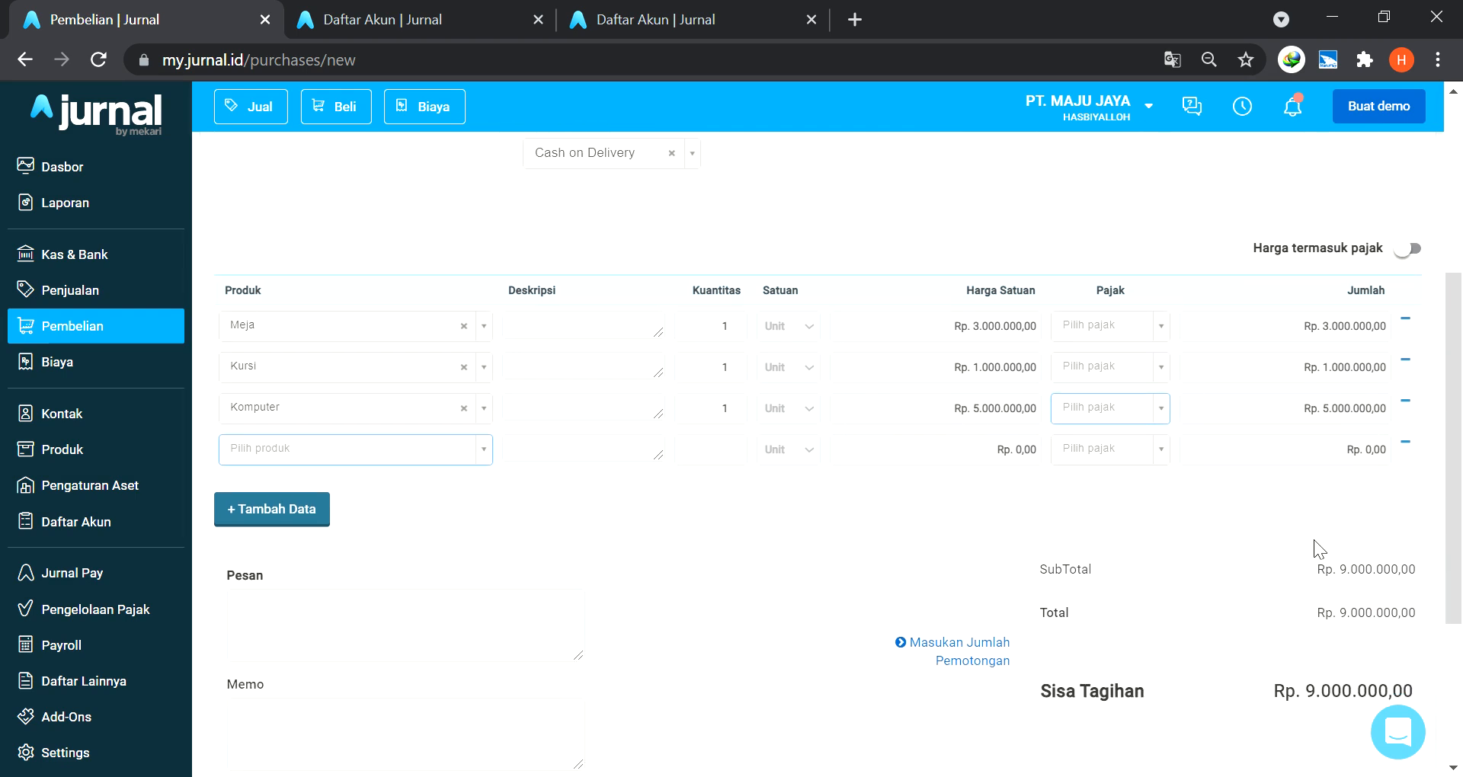
scroll(1314, 540, "down", 5)
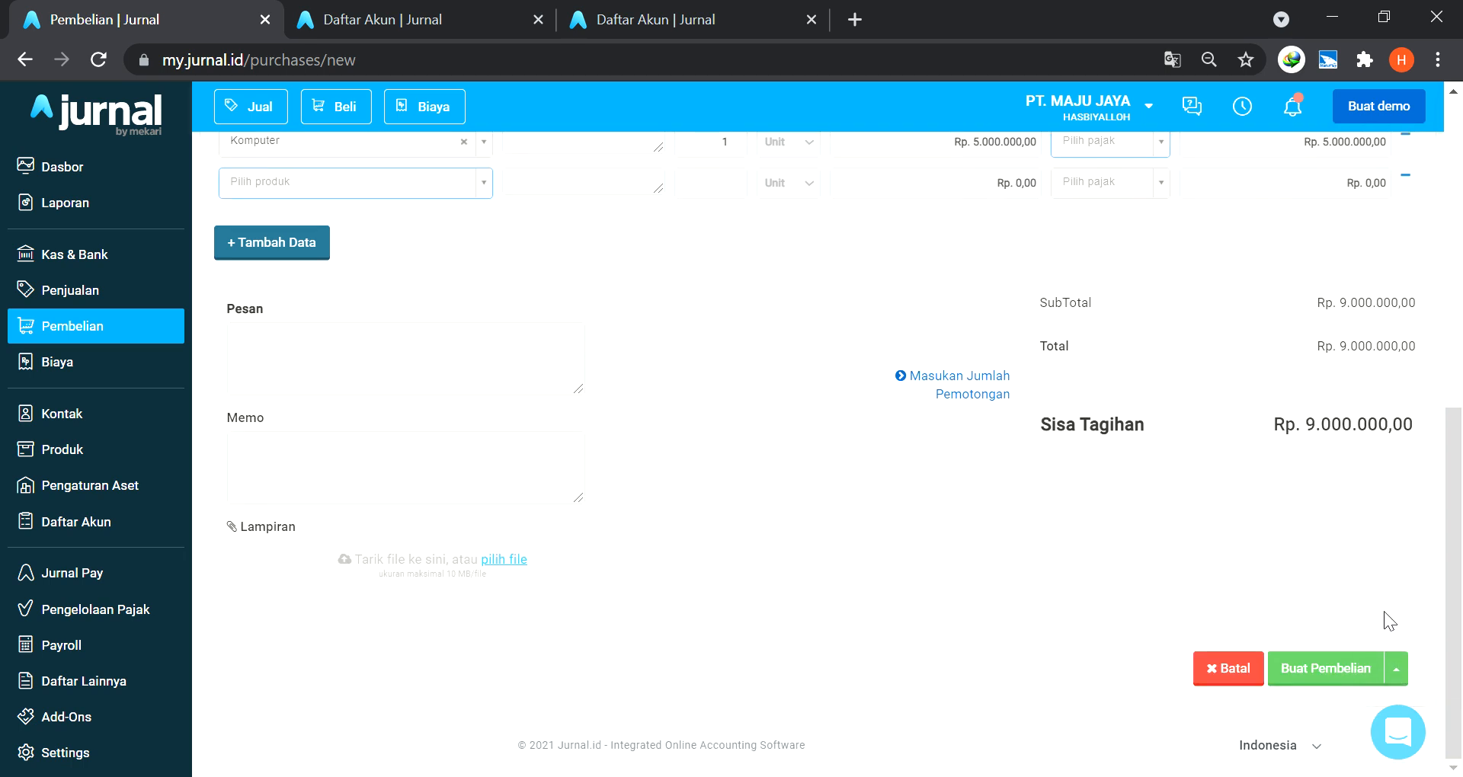
left_click(1317, 674)
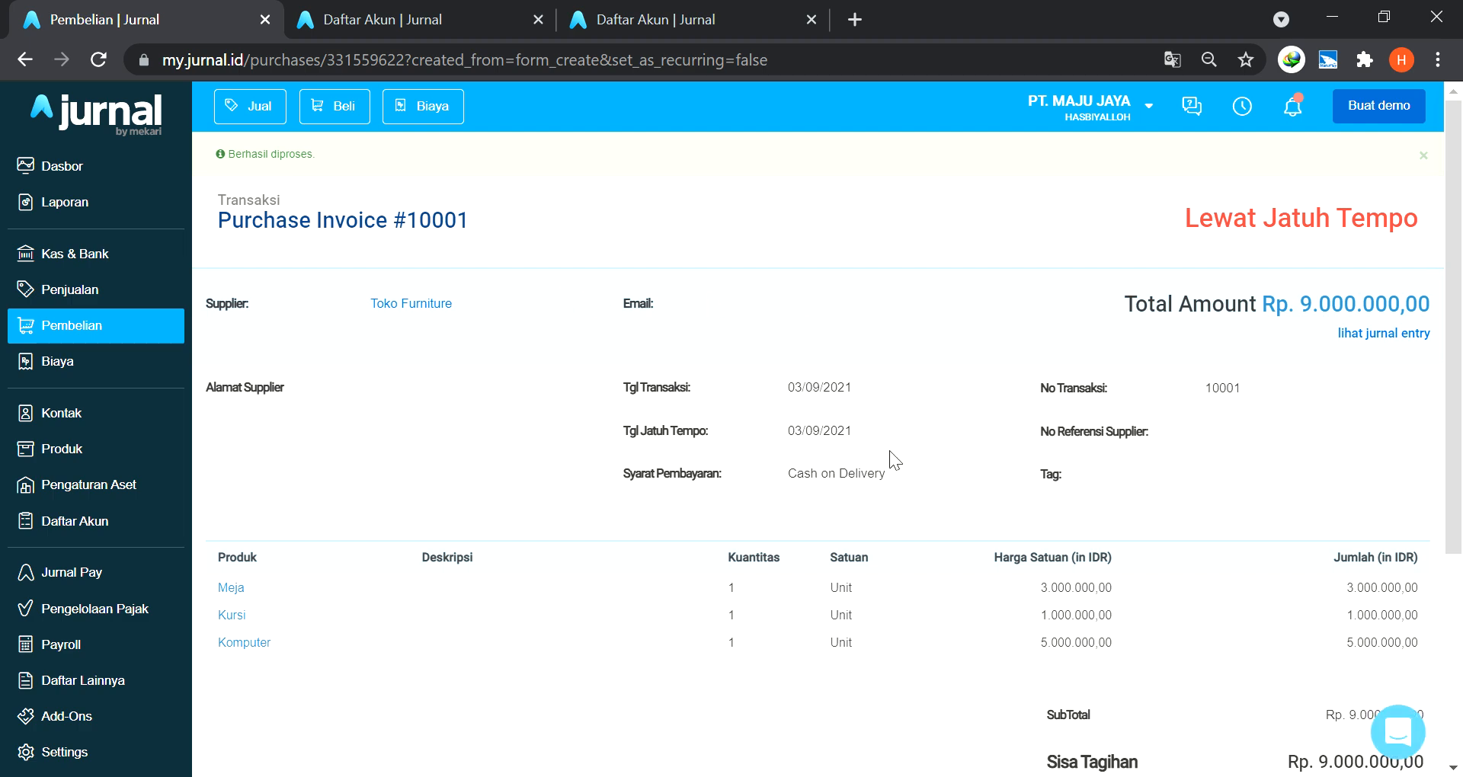
Create a full payment dated 03/09/2021 for the Toko Furniture purchase invoice, paid in cash from the Kas account.
scroll(889, 450, "down", 4)
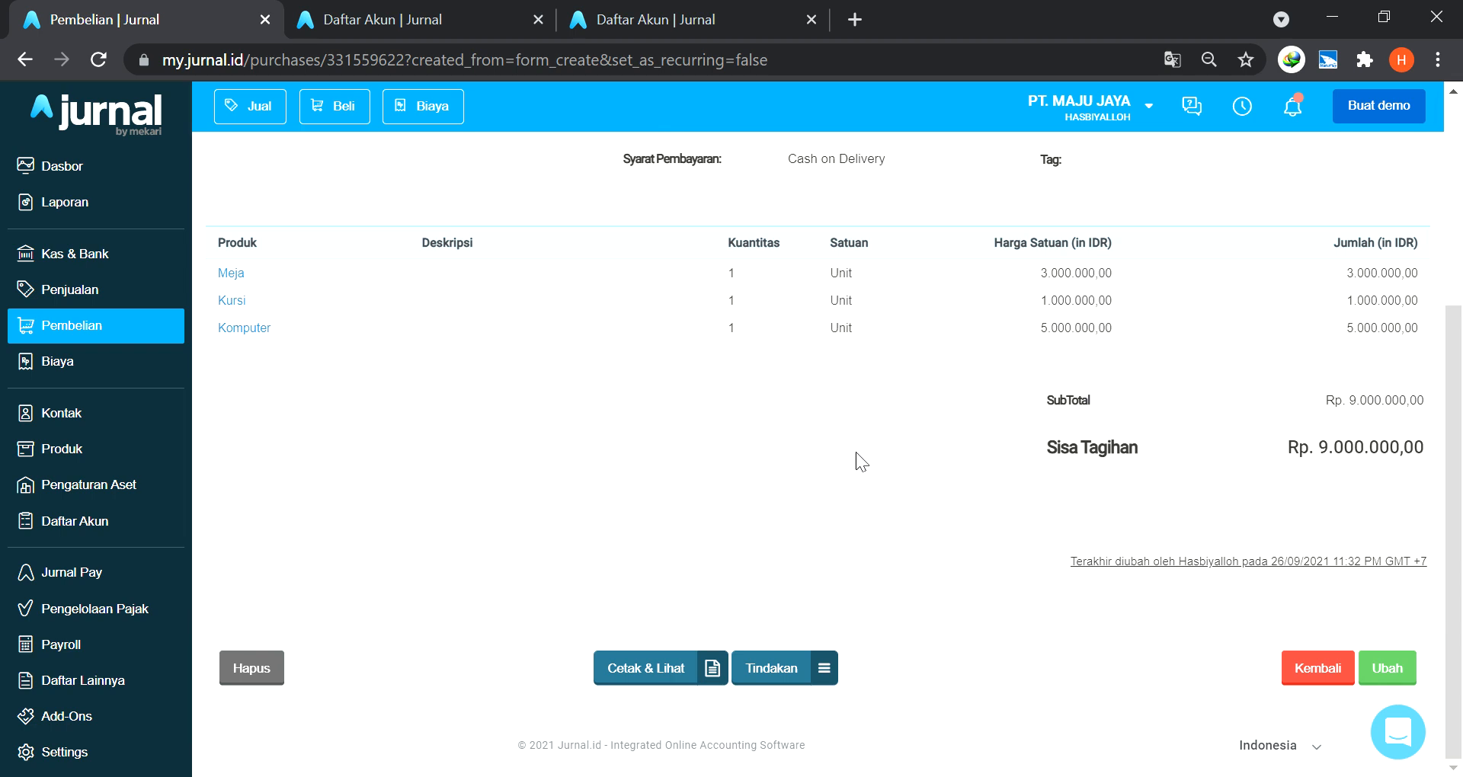
left_click(833, 675)
left_click(805, 559)
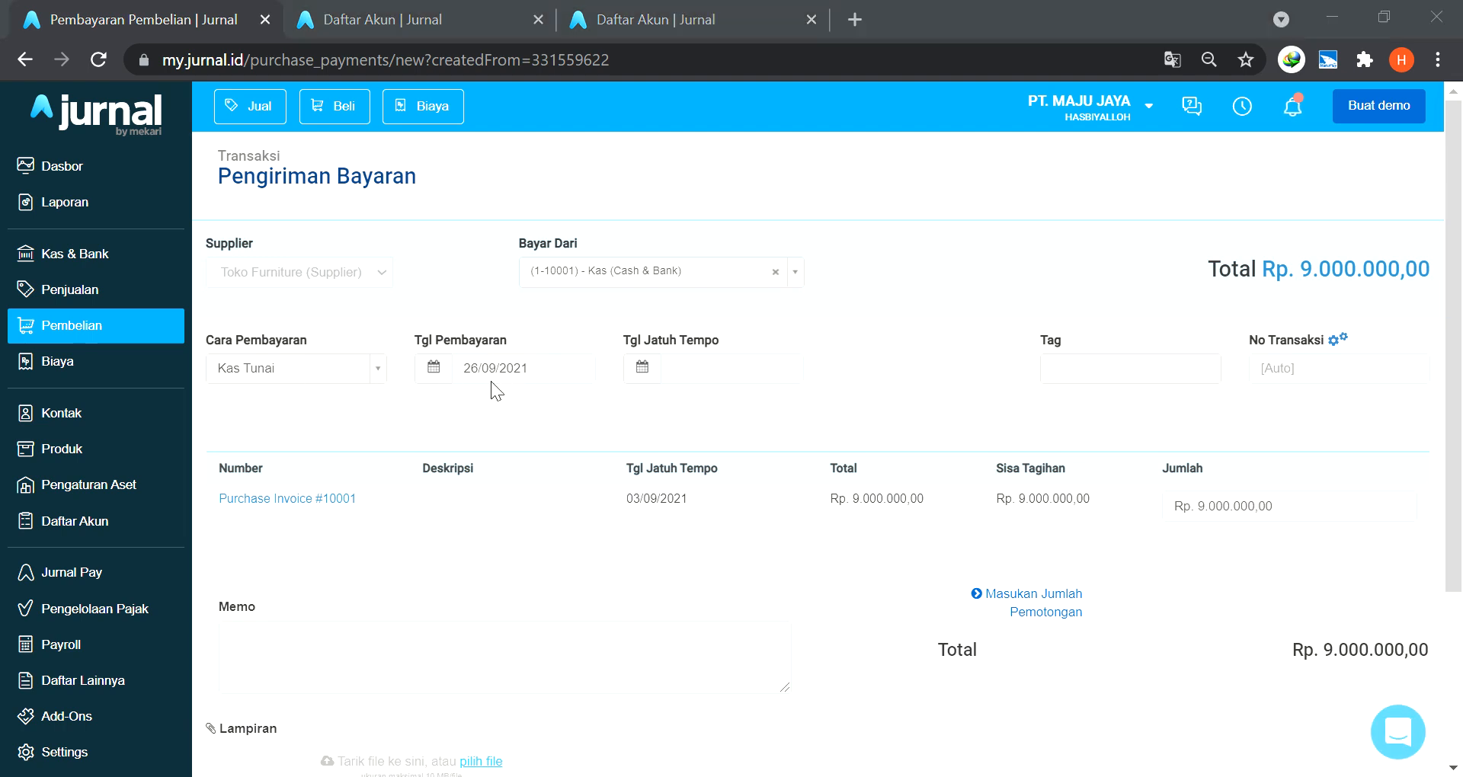
left_click(463, 383)
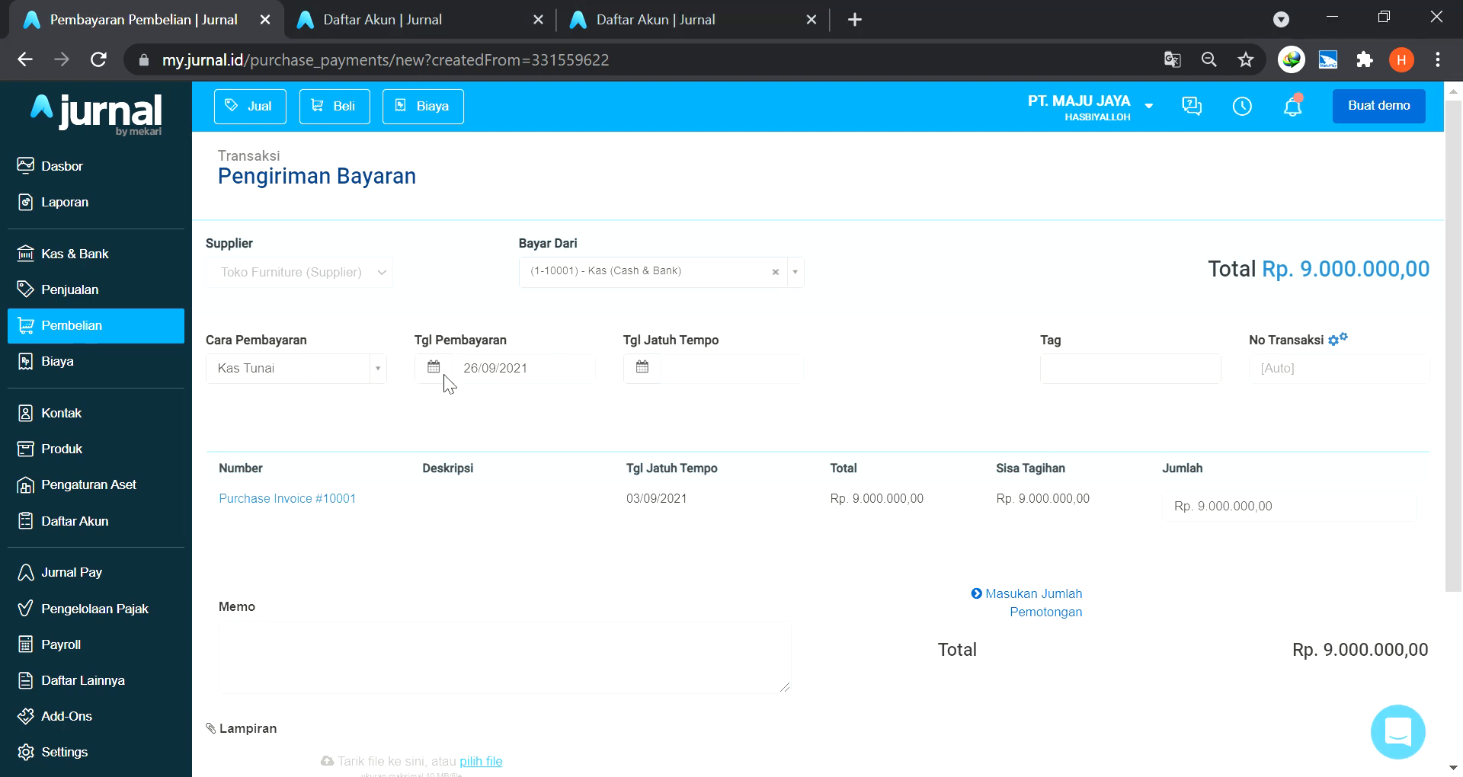
left_click(434, 370)
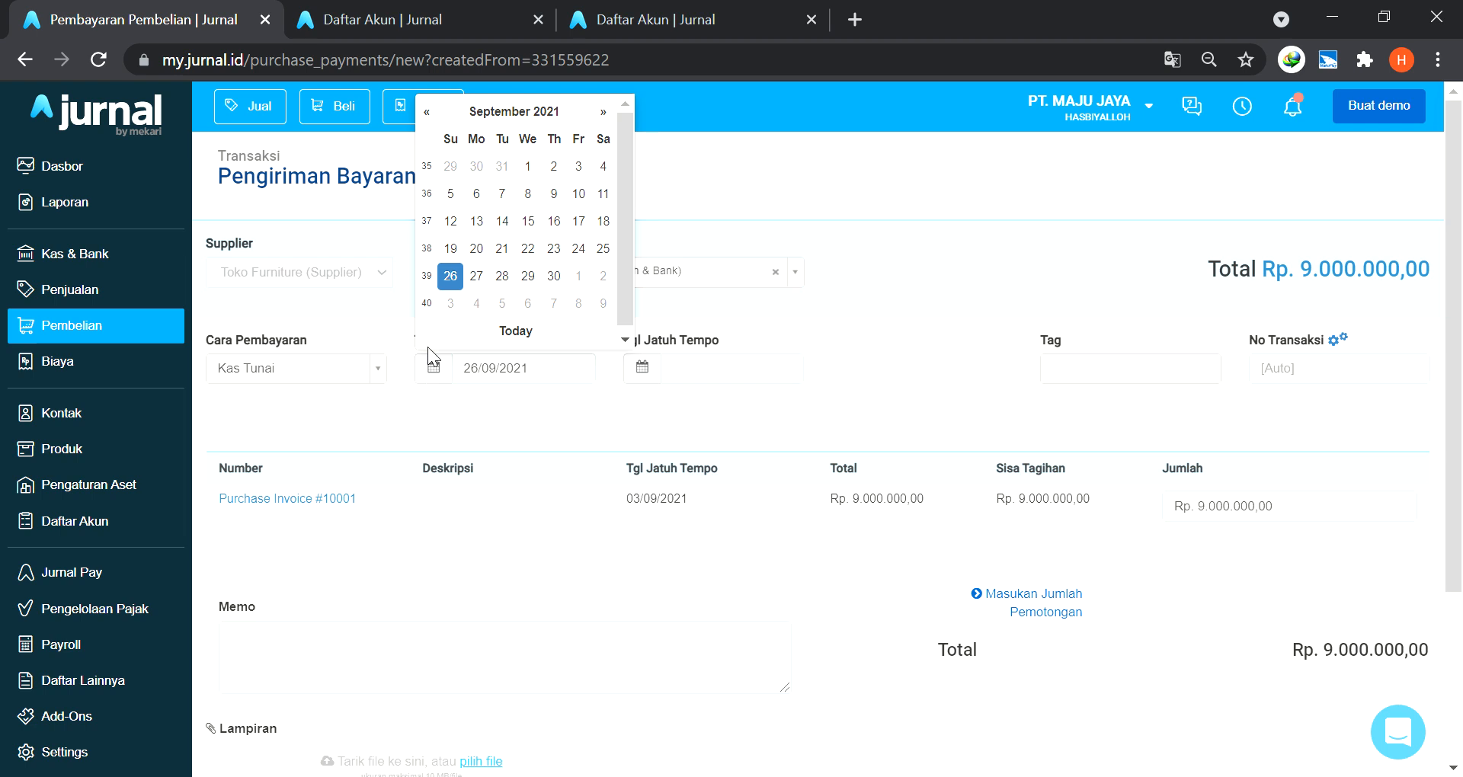
left_click(576, 163)
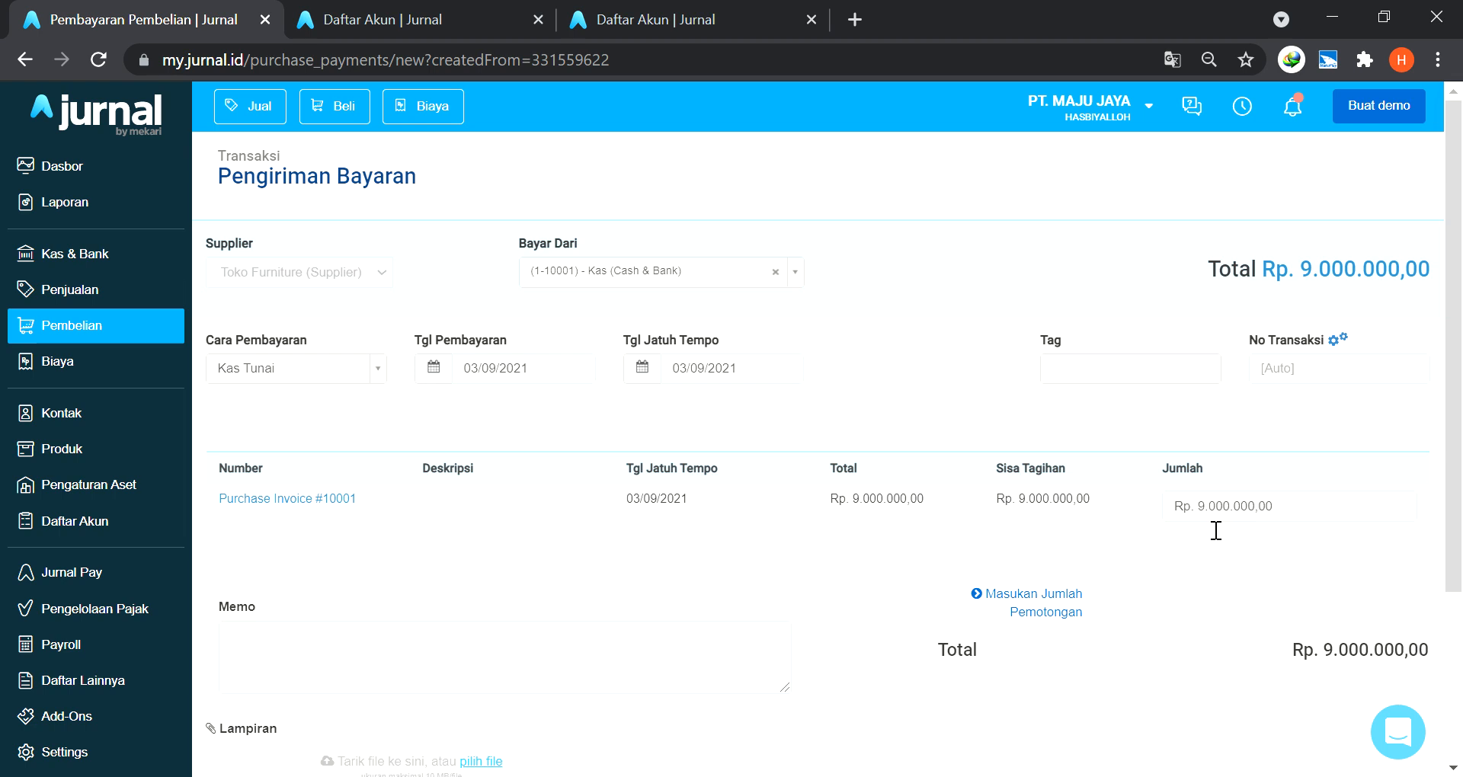
scroll(1227, 533, "down", 2)
scroll(1227, 533, "down", 2)
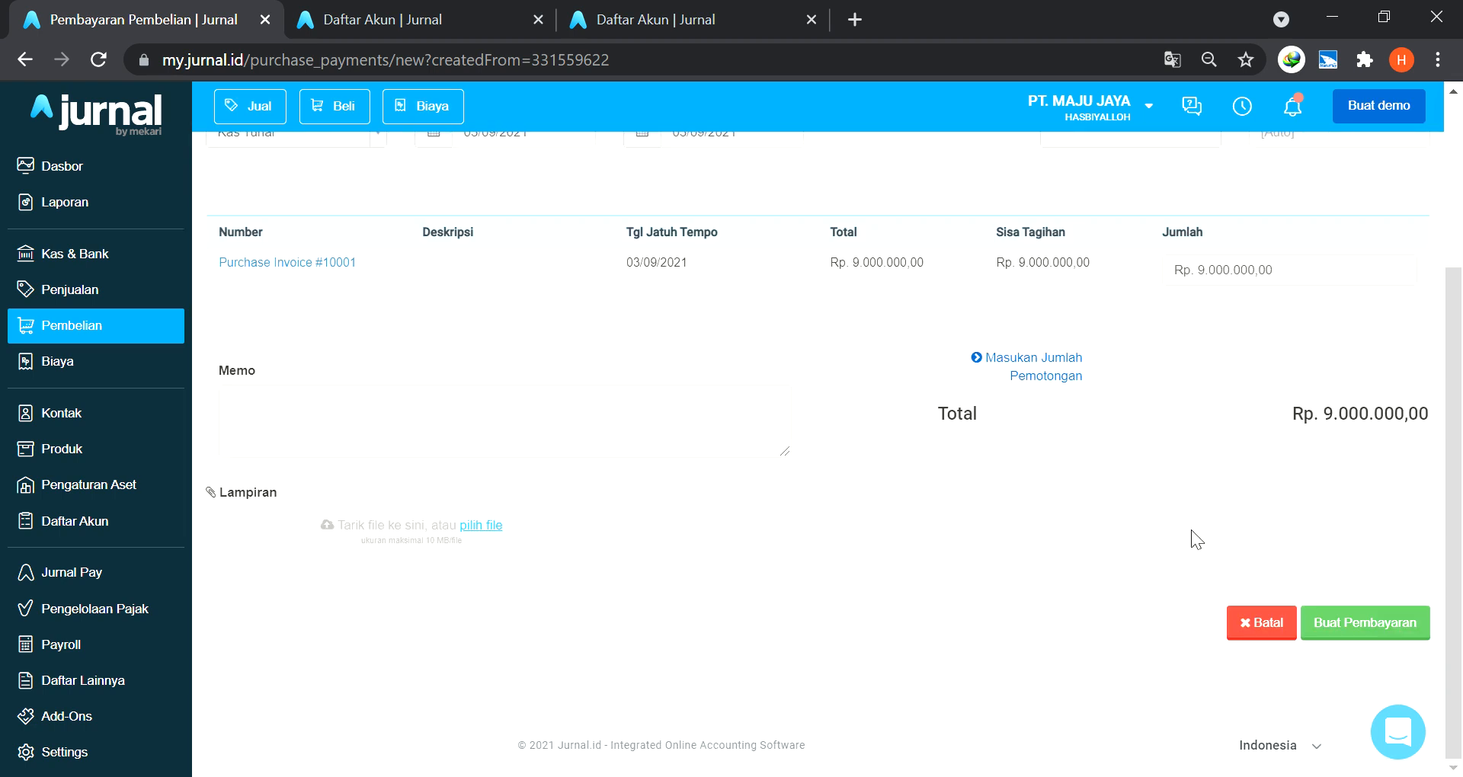
left_click(1345, 627)
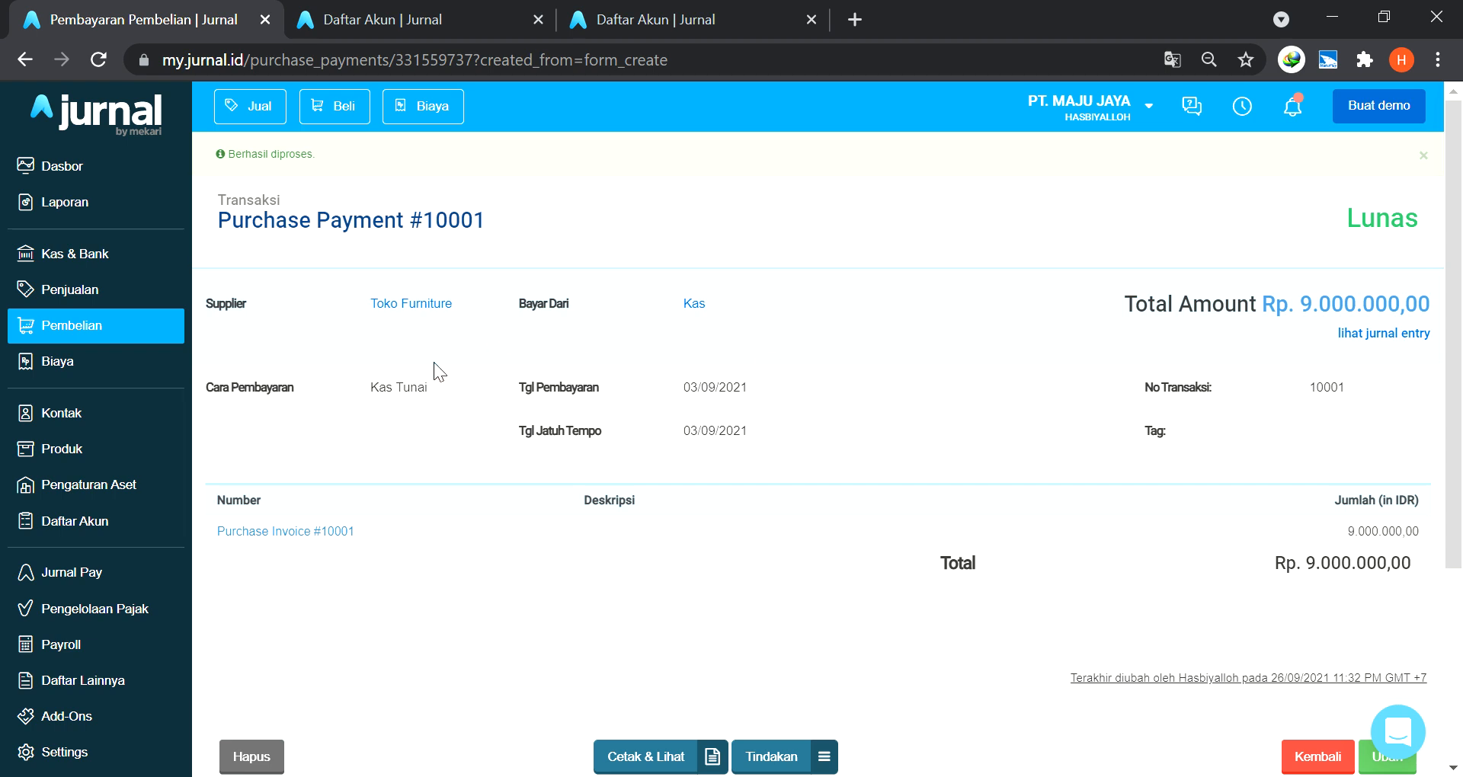
Record the pending Meja asset under fixed asset account (1-10705) Aset Tetap - Perlengkapan Kantor, keeping it non-depreciating.
left_click(105, 503)
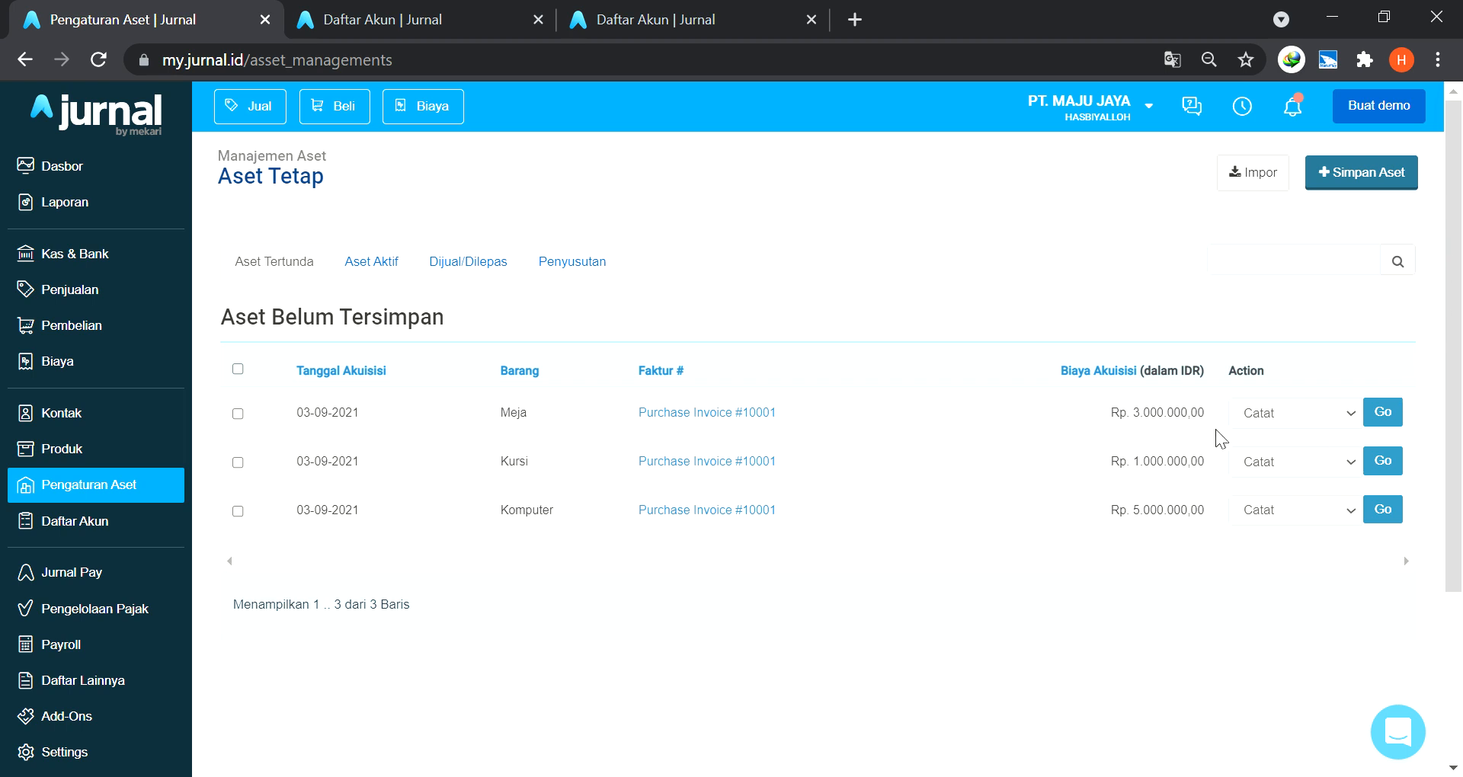
left_click(1388, 421)
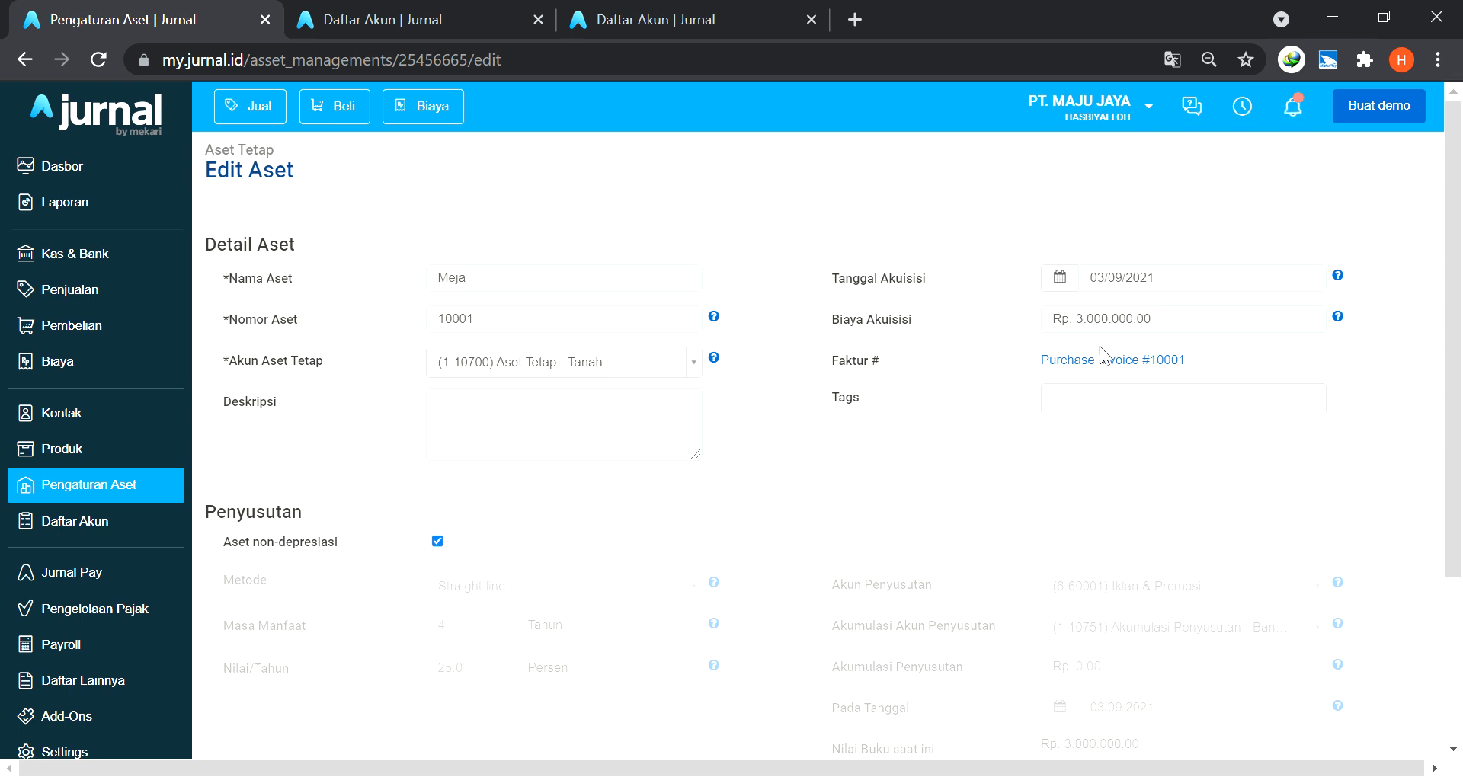
left_click(558, 366)
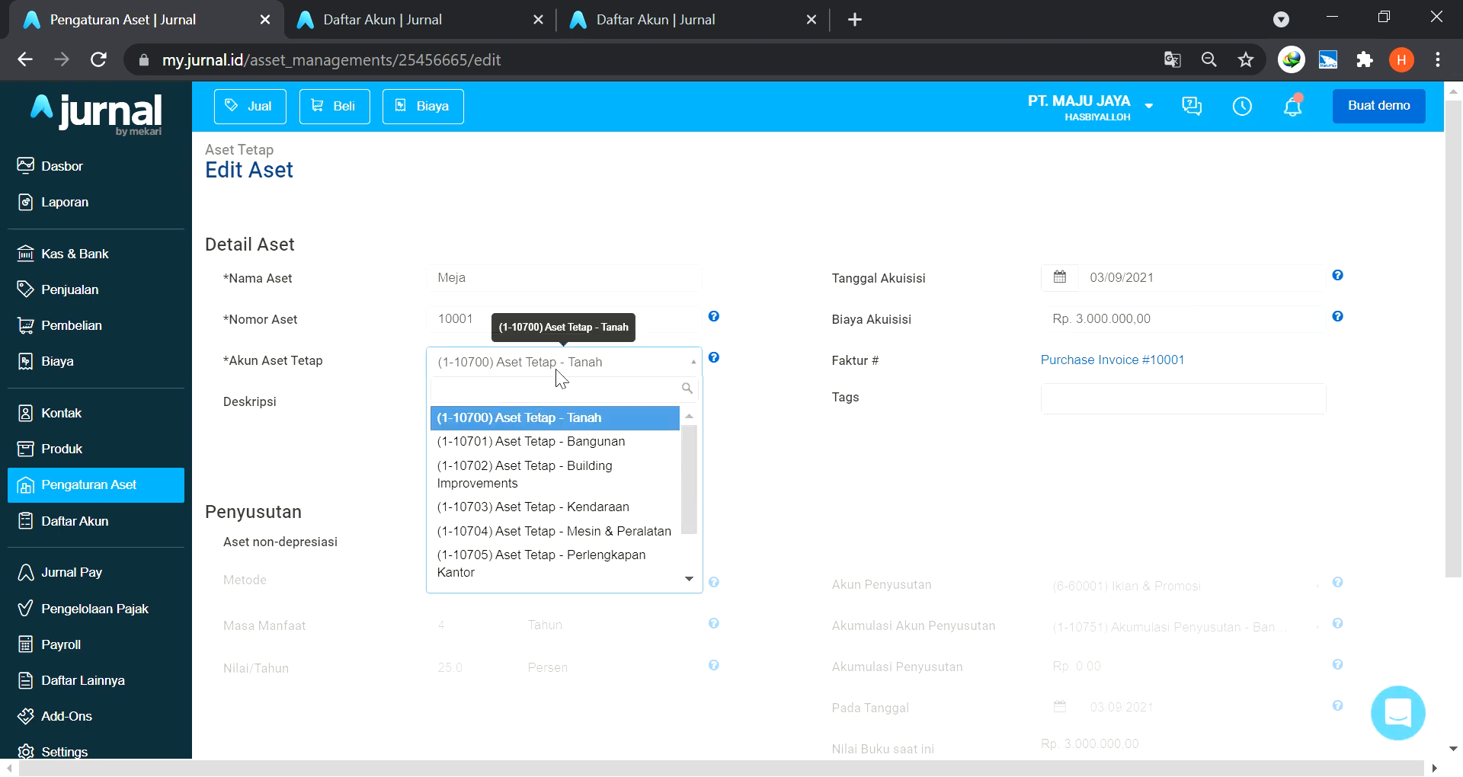
left_click(553, 557)
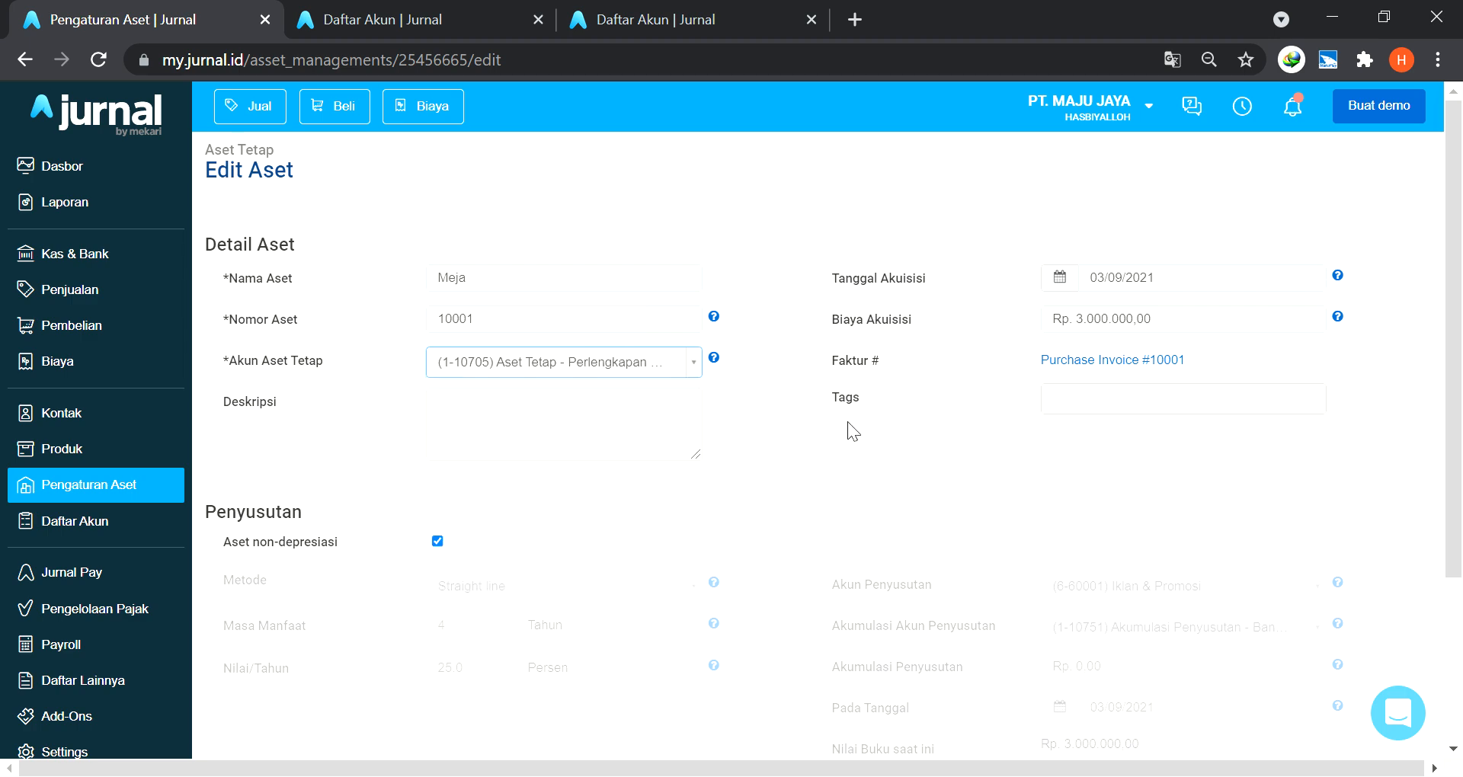
scroll(803, 498, "down", 3)
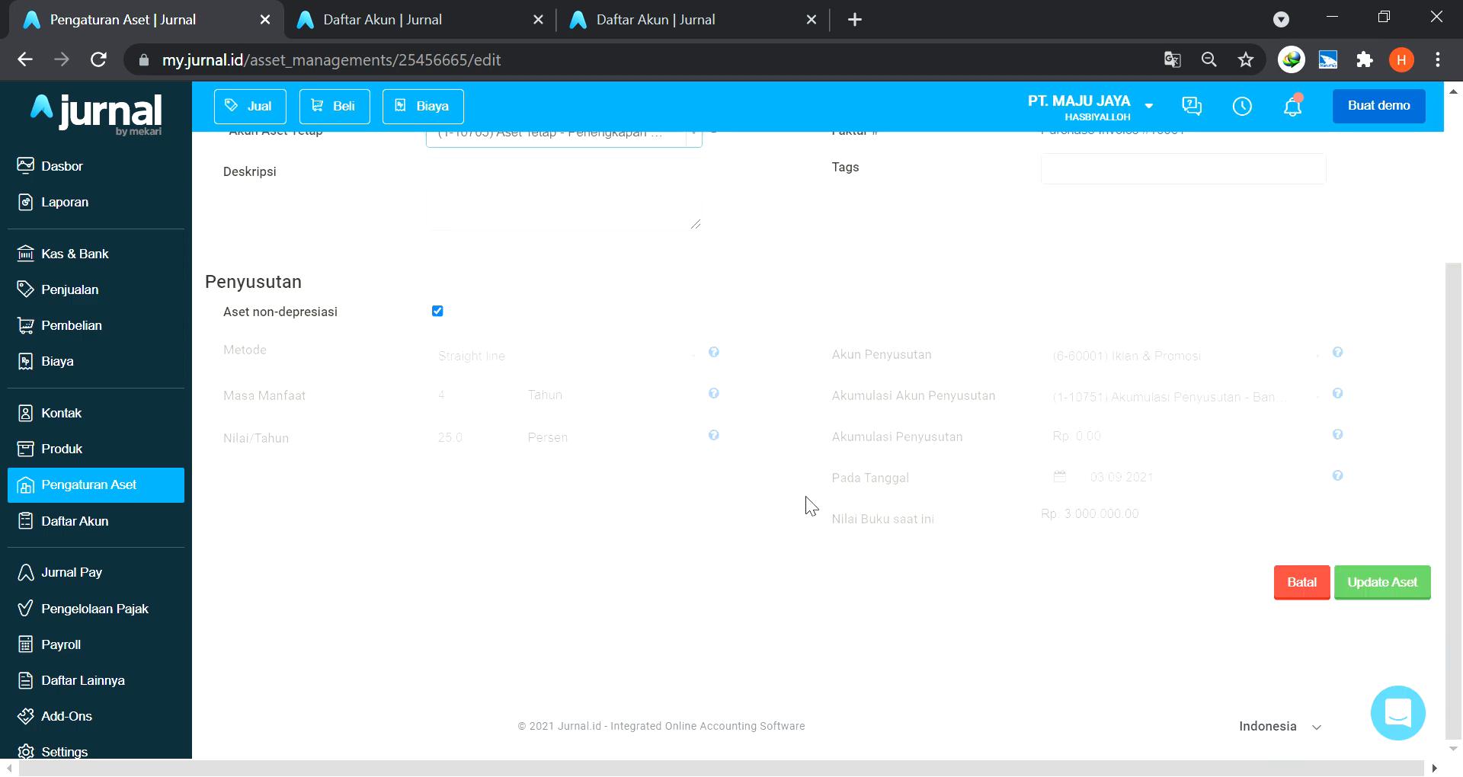
left_click(1381, 587)
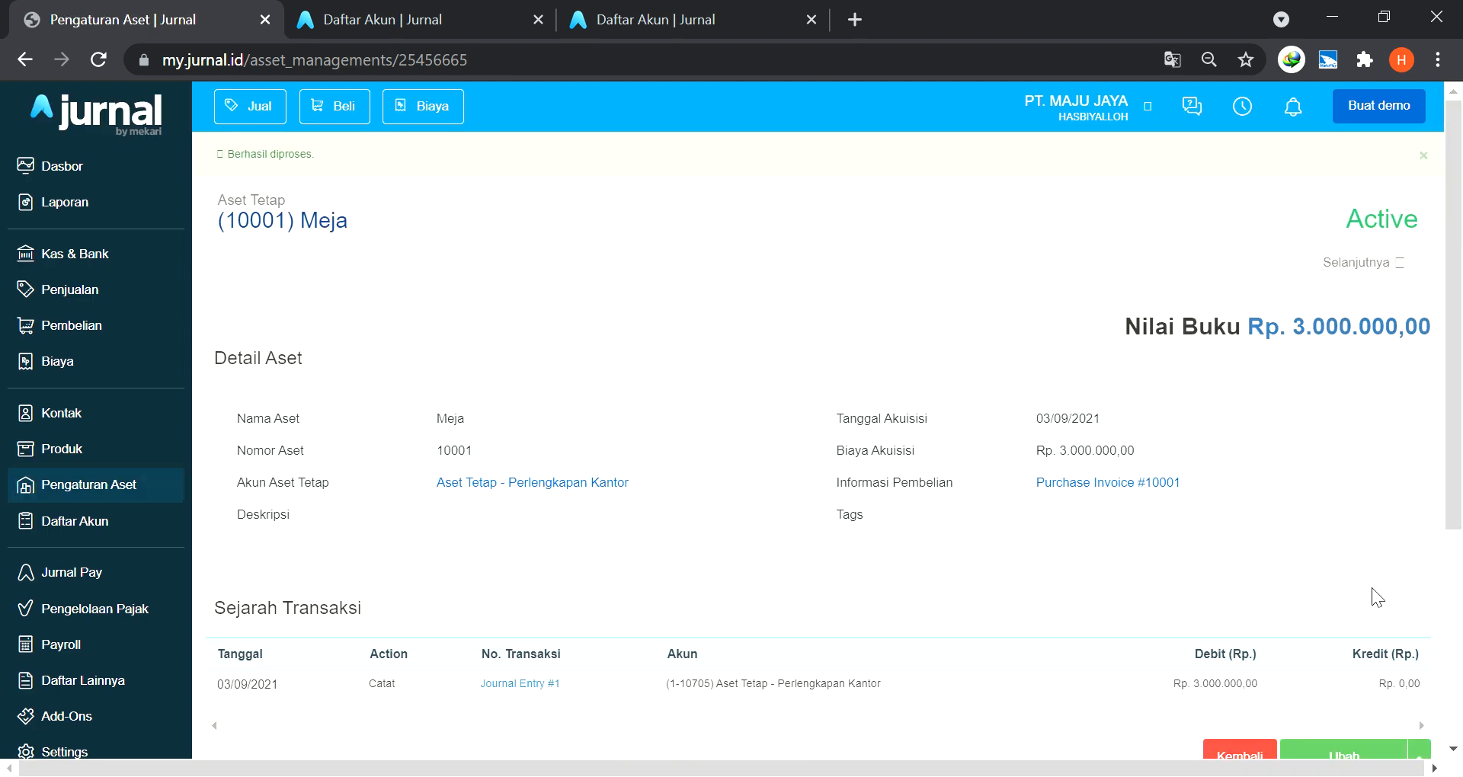
Return to the pending assets and record Kursi under fixed asset account (1-10705) Aset Tetap - Perlengkapan Kantor, keeping it non-depreciating.
scroll(1381, 545, "down", 5)
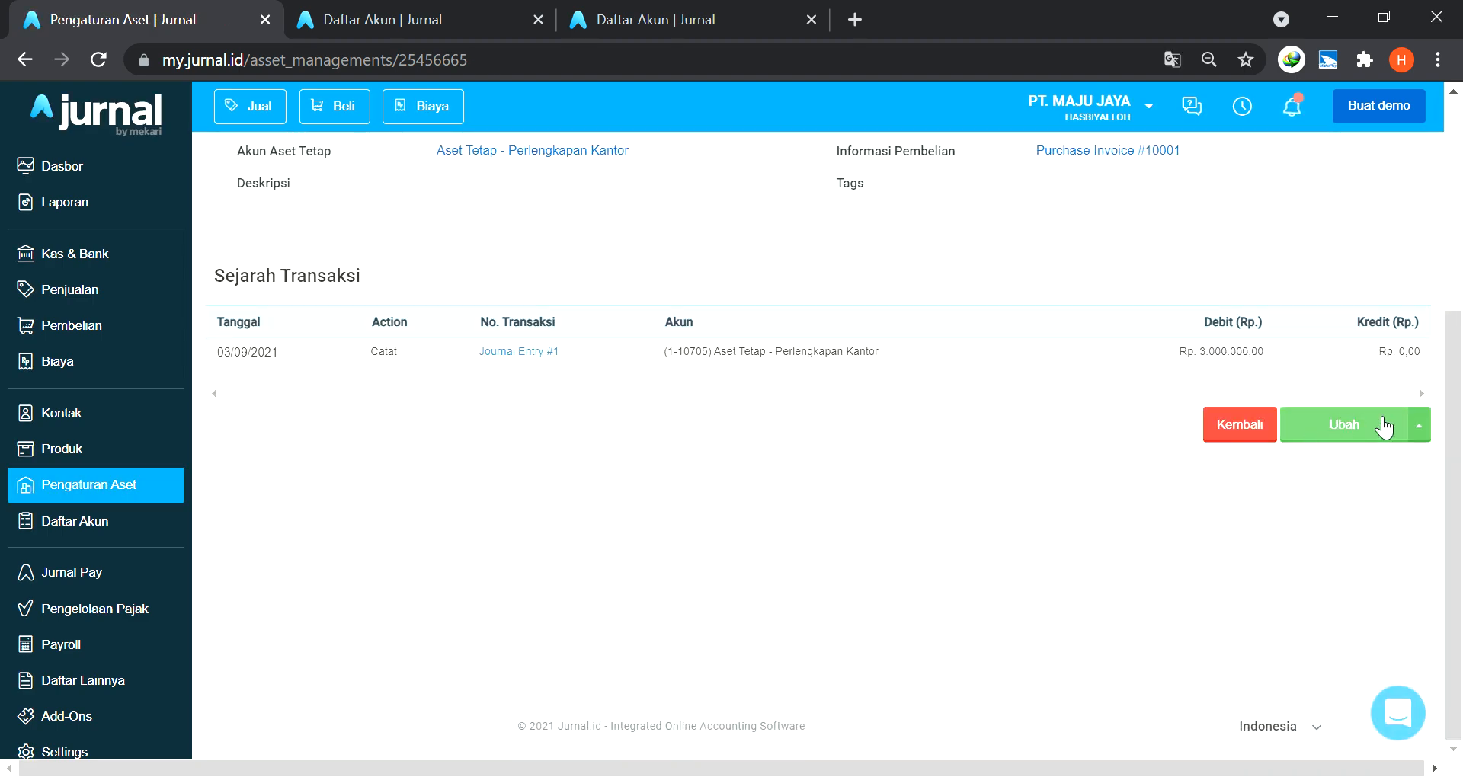
left_click(1240, 425)
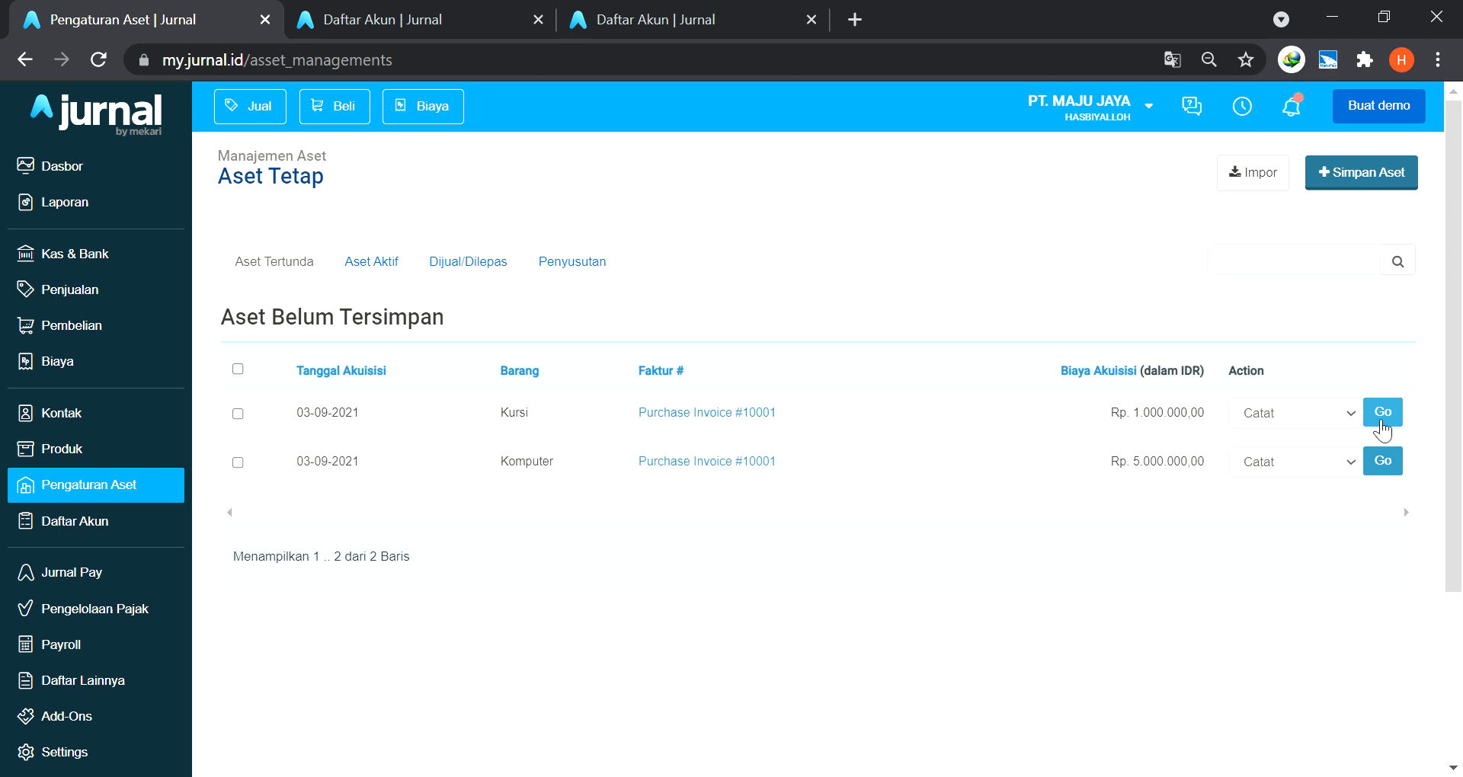
left_click(1391, 416)
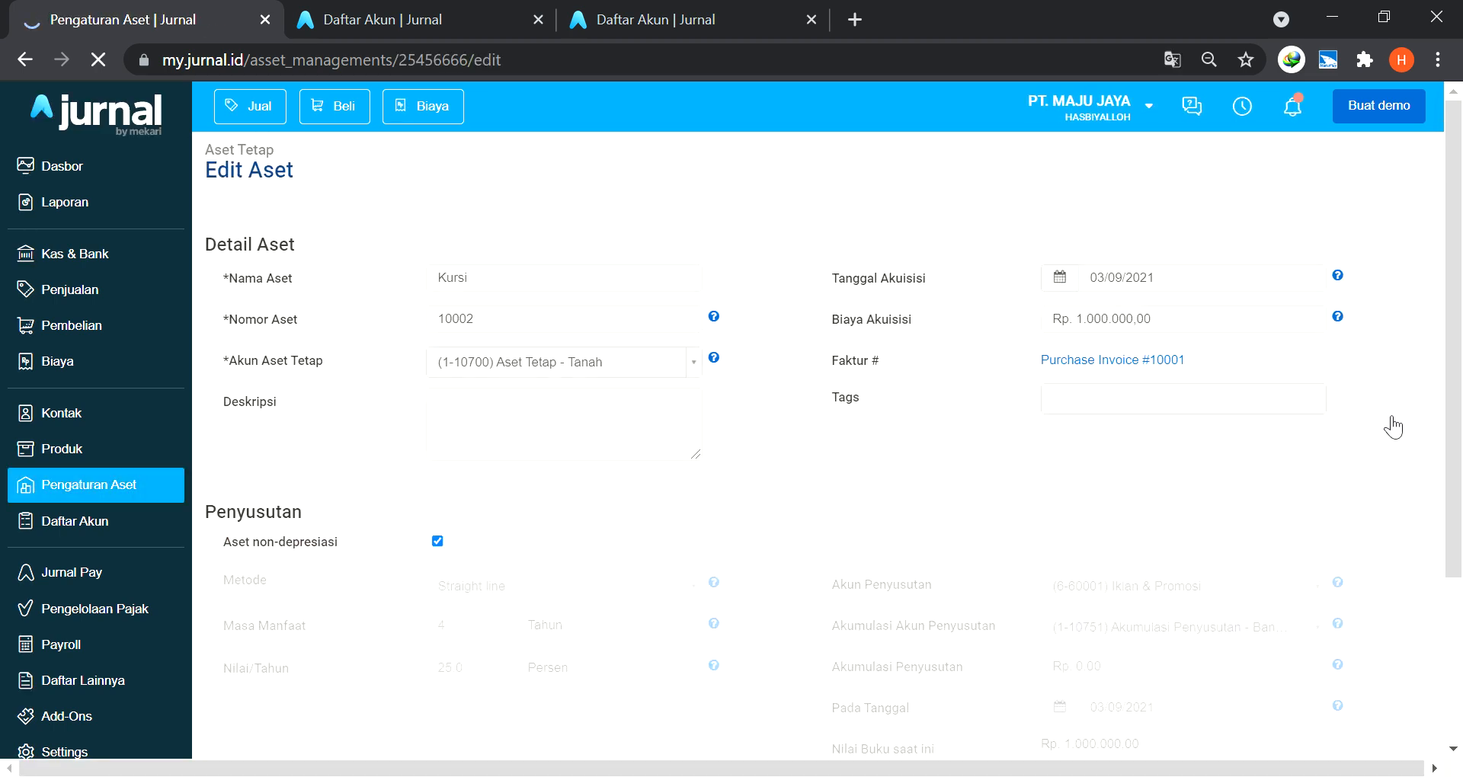
left_click(563, 365)
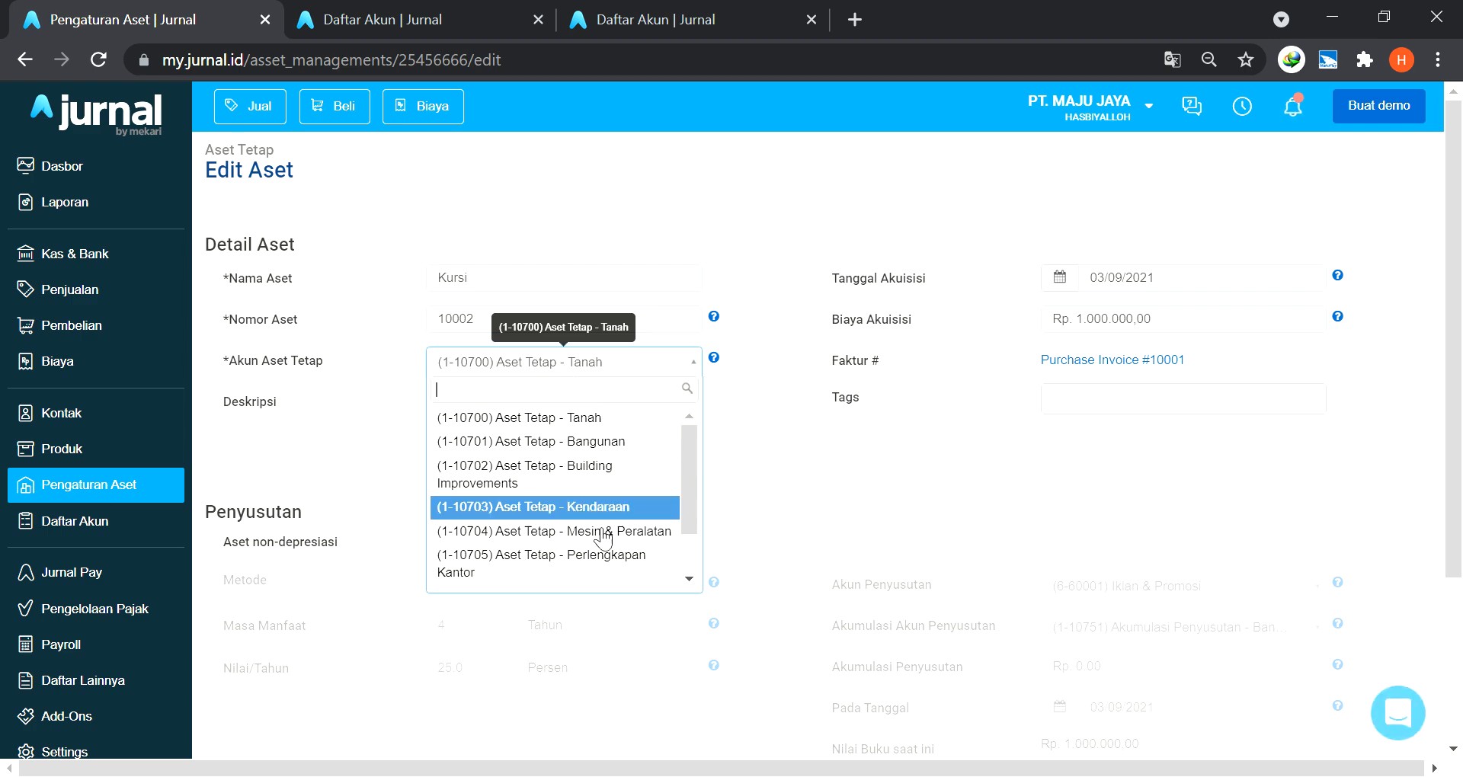
left_click(588, 564)
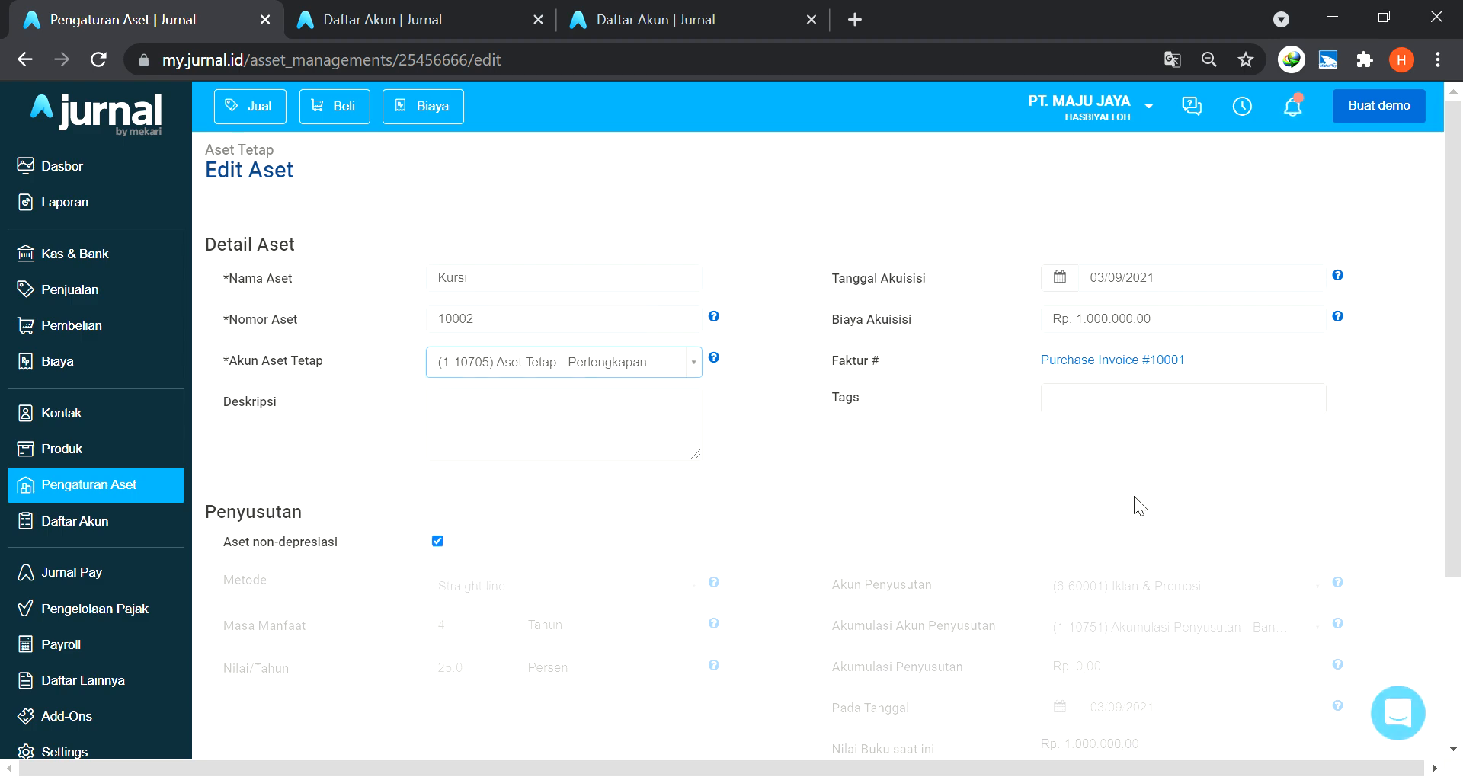
scroll(1135, 496, "down", 3)
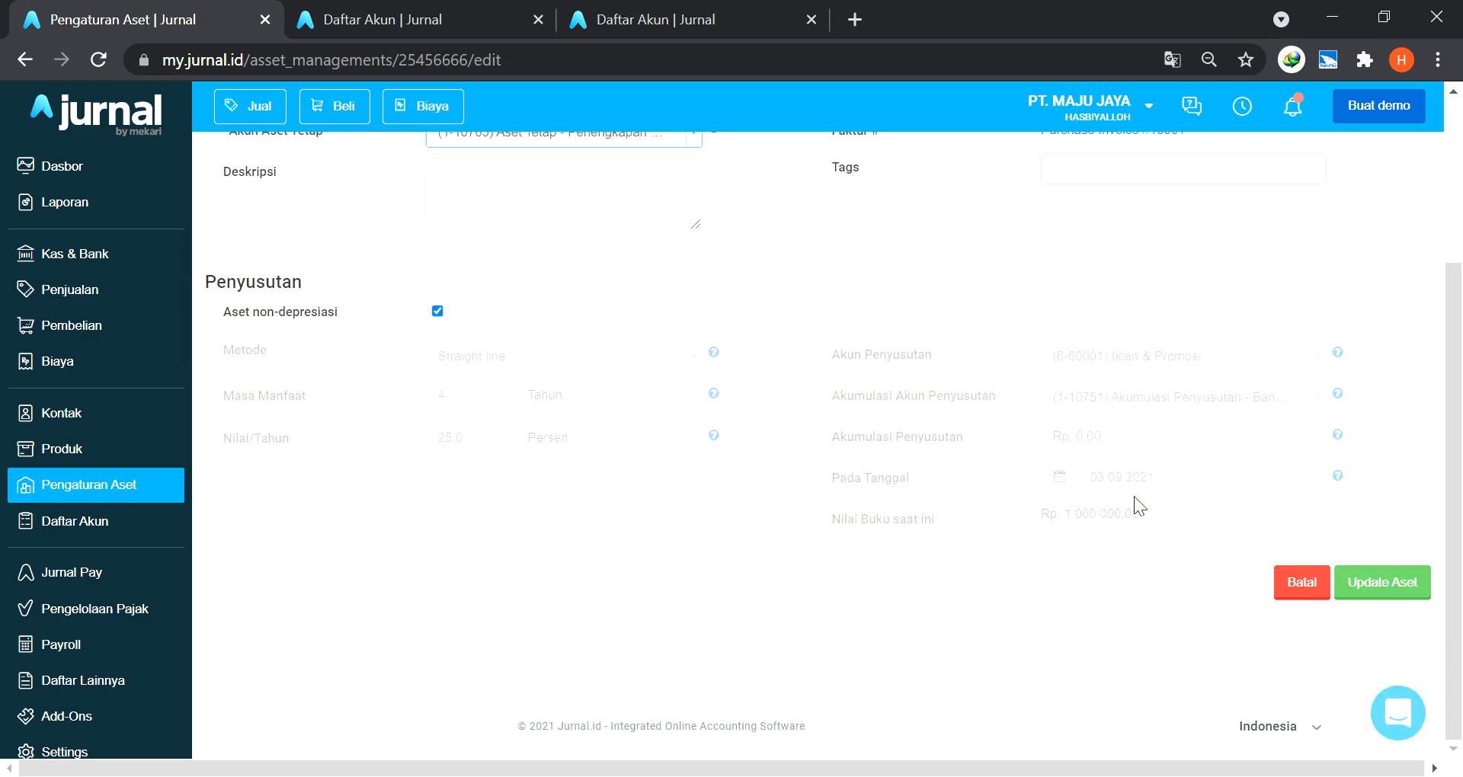
left_click(1376, 591)
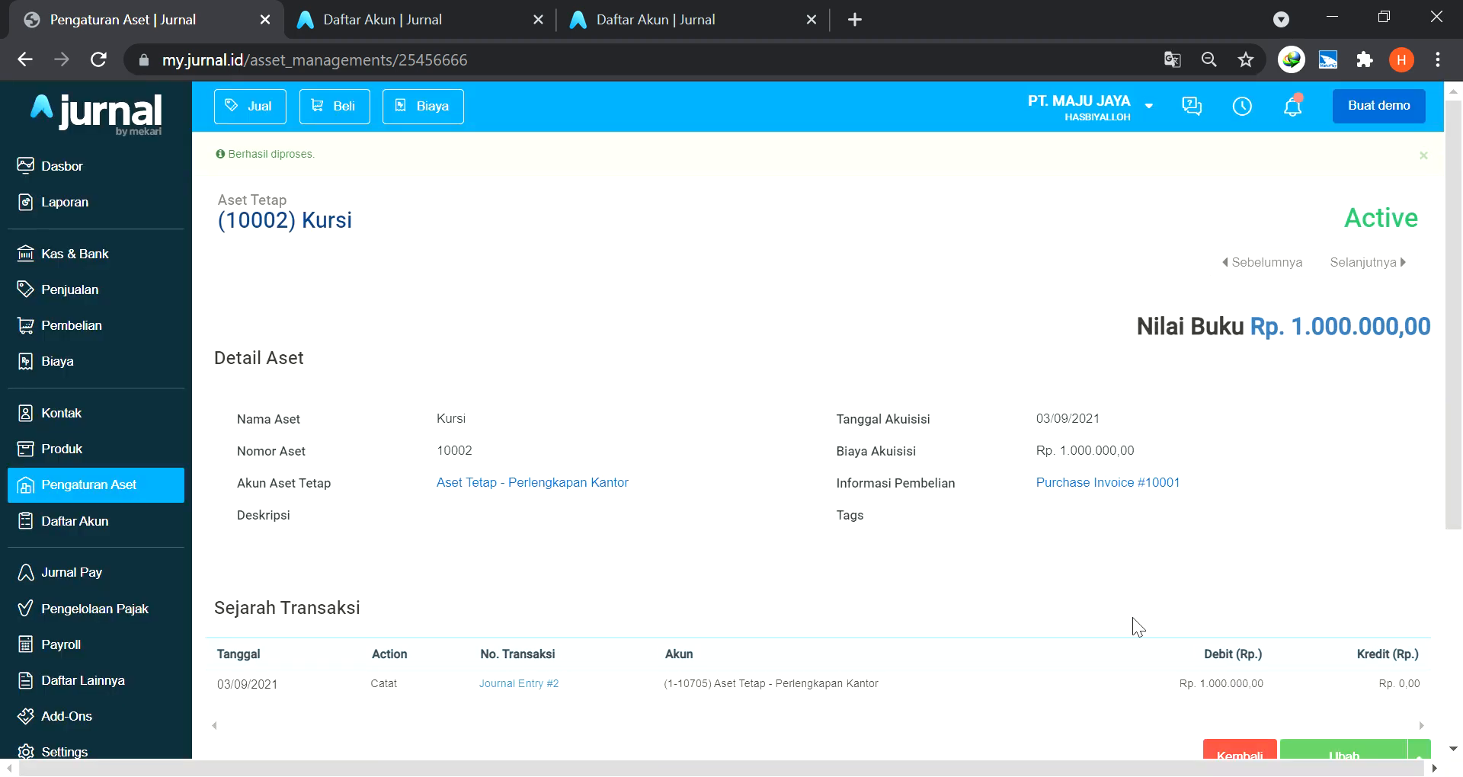
Return to the pending assets and record Komputer under fixed asset account (1-10705) Aset Tetap - Perlengkapan Kantor, keeping it non-depreciating.
scroll(1143, 594, "down", 5)
left_click(1247, 432)
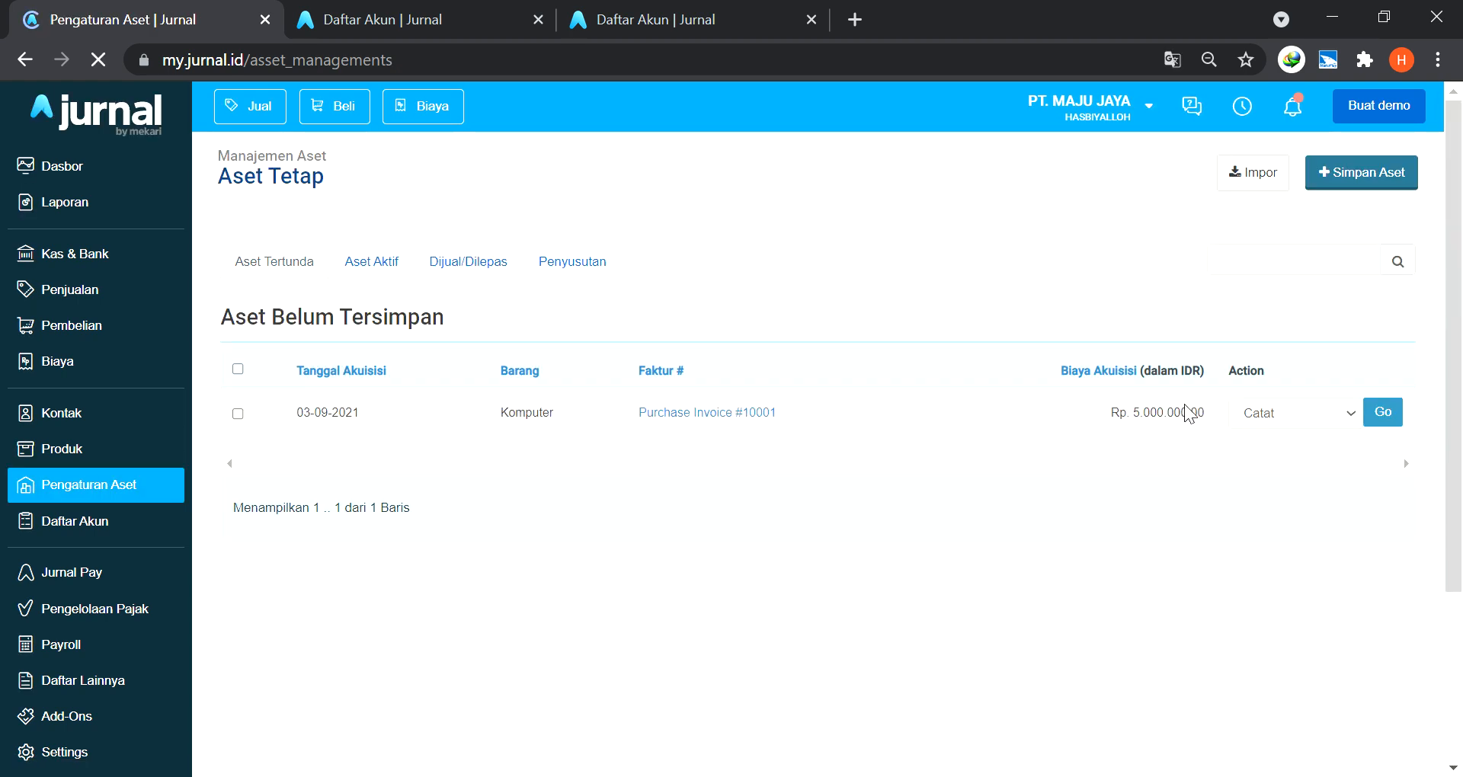
left_click(1398, 416)
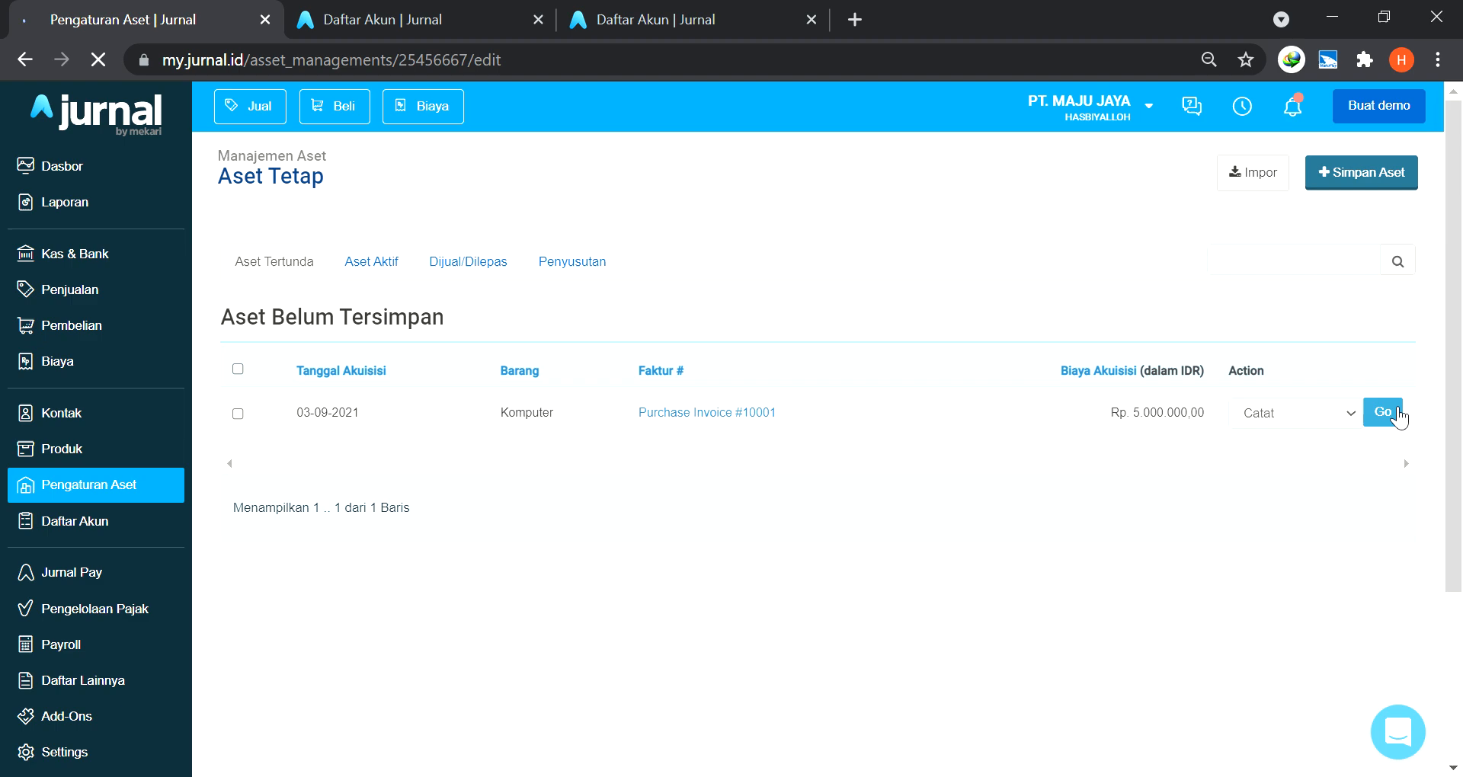
left_click(564, 366)
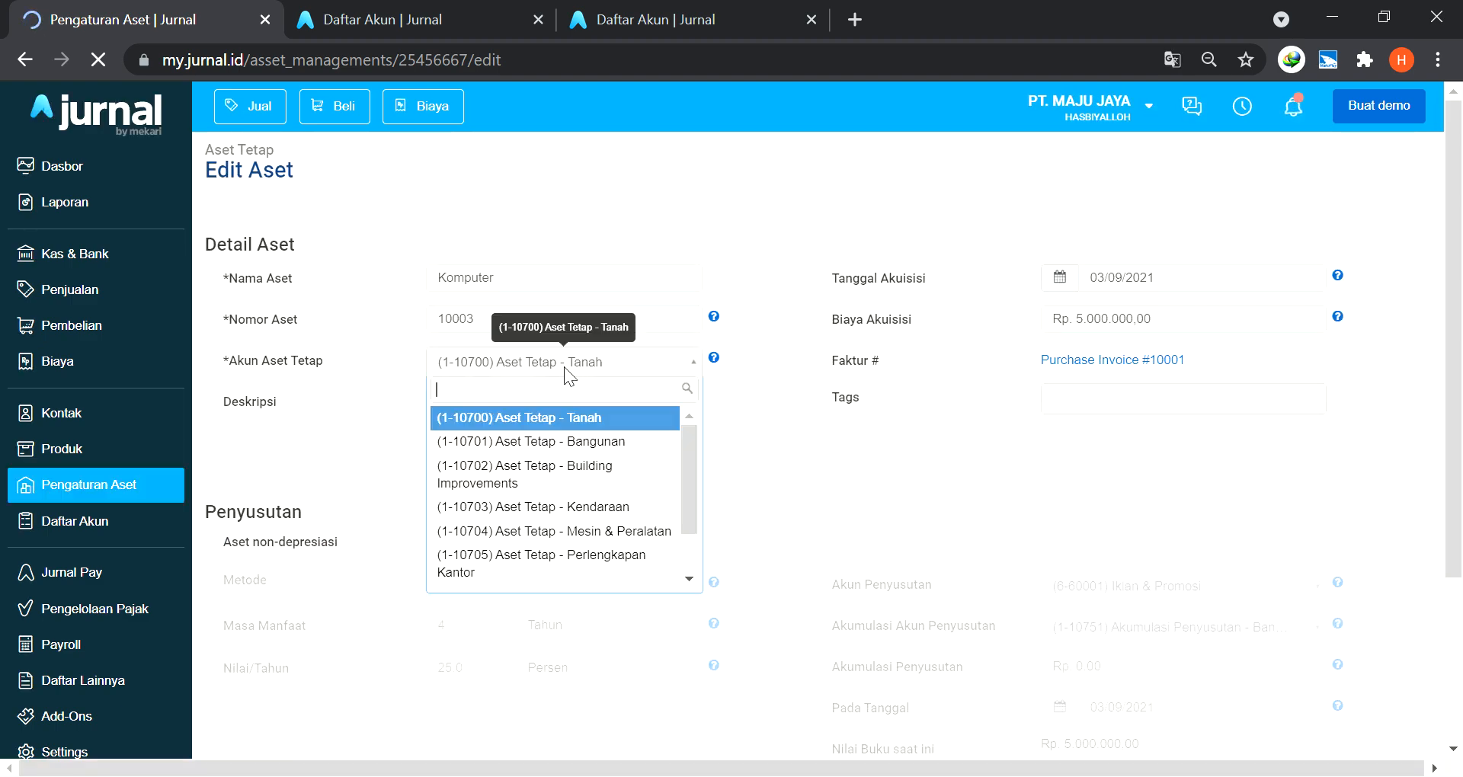
left_click(549, 564)
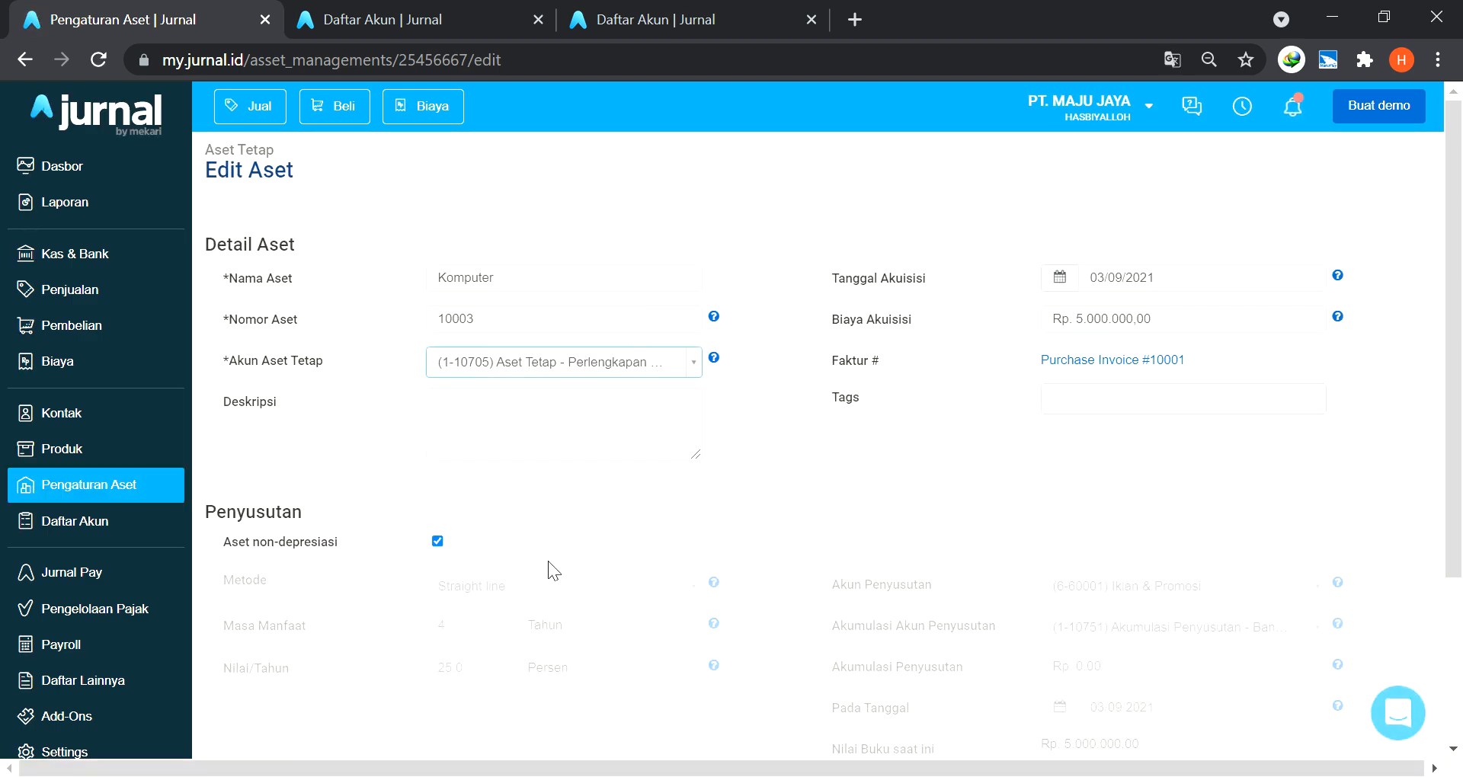
scroll(1221, 510, "down", 3)
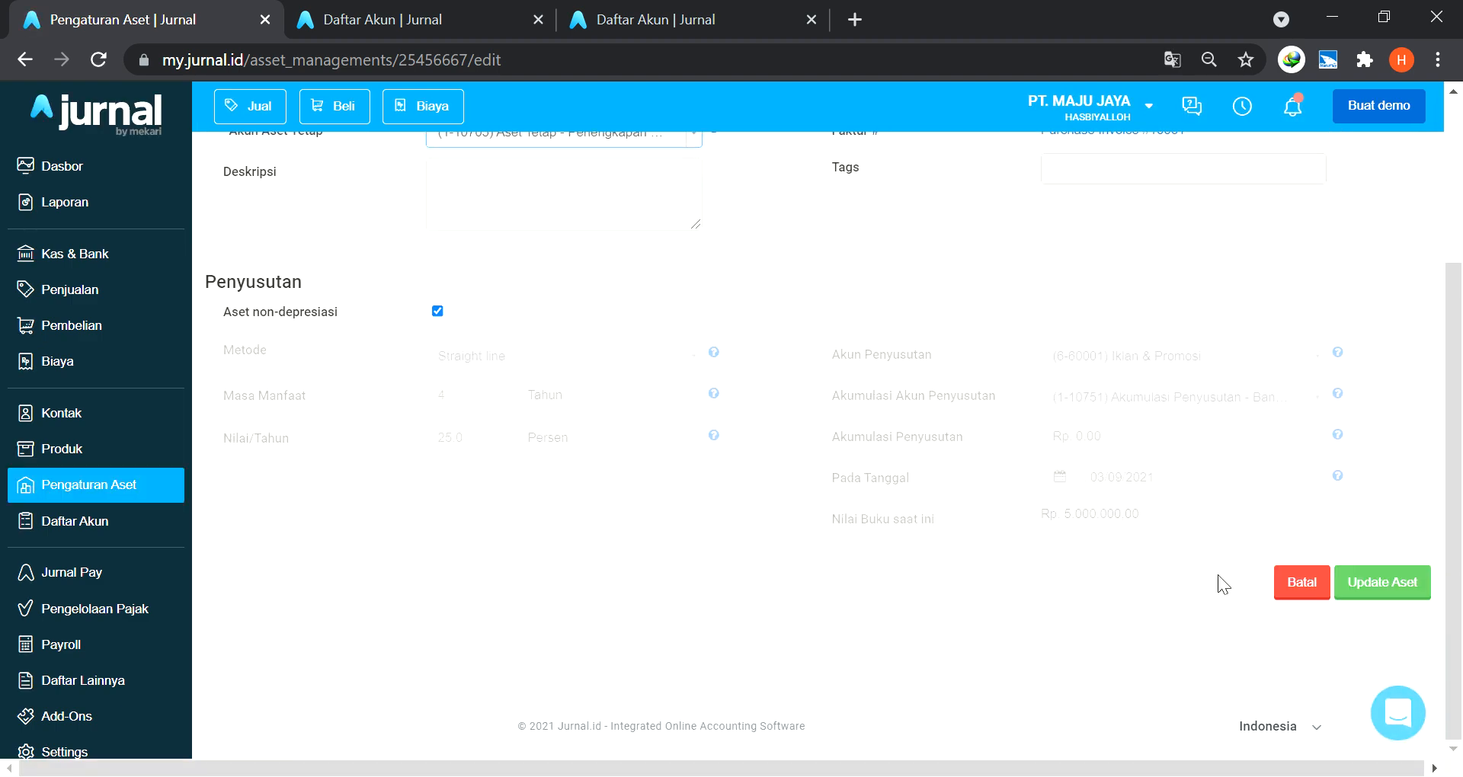
left_click(1381, 591)
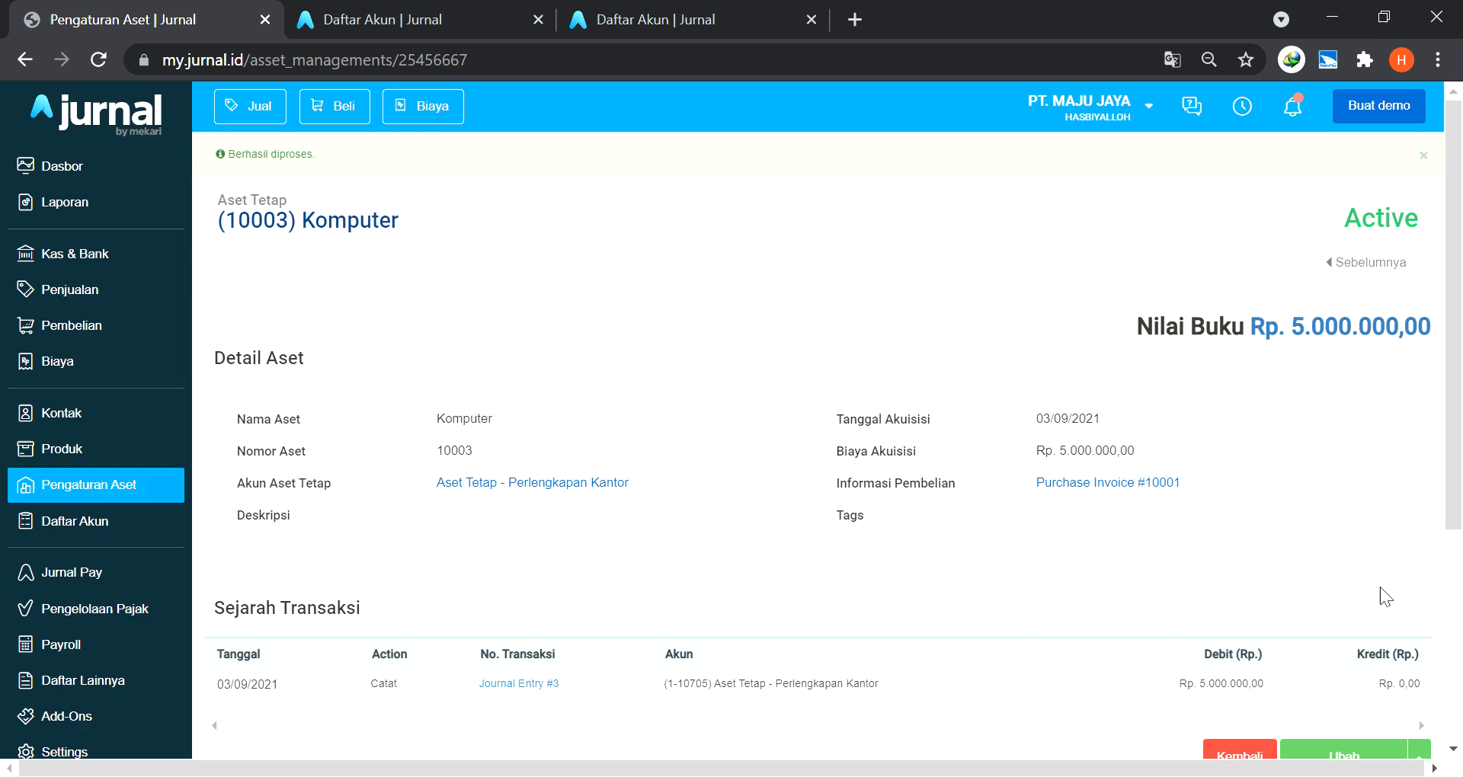
Go back to fixed asset management and view the list of active assets.
scroll(1229, 571, "down", 3)
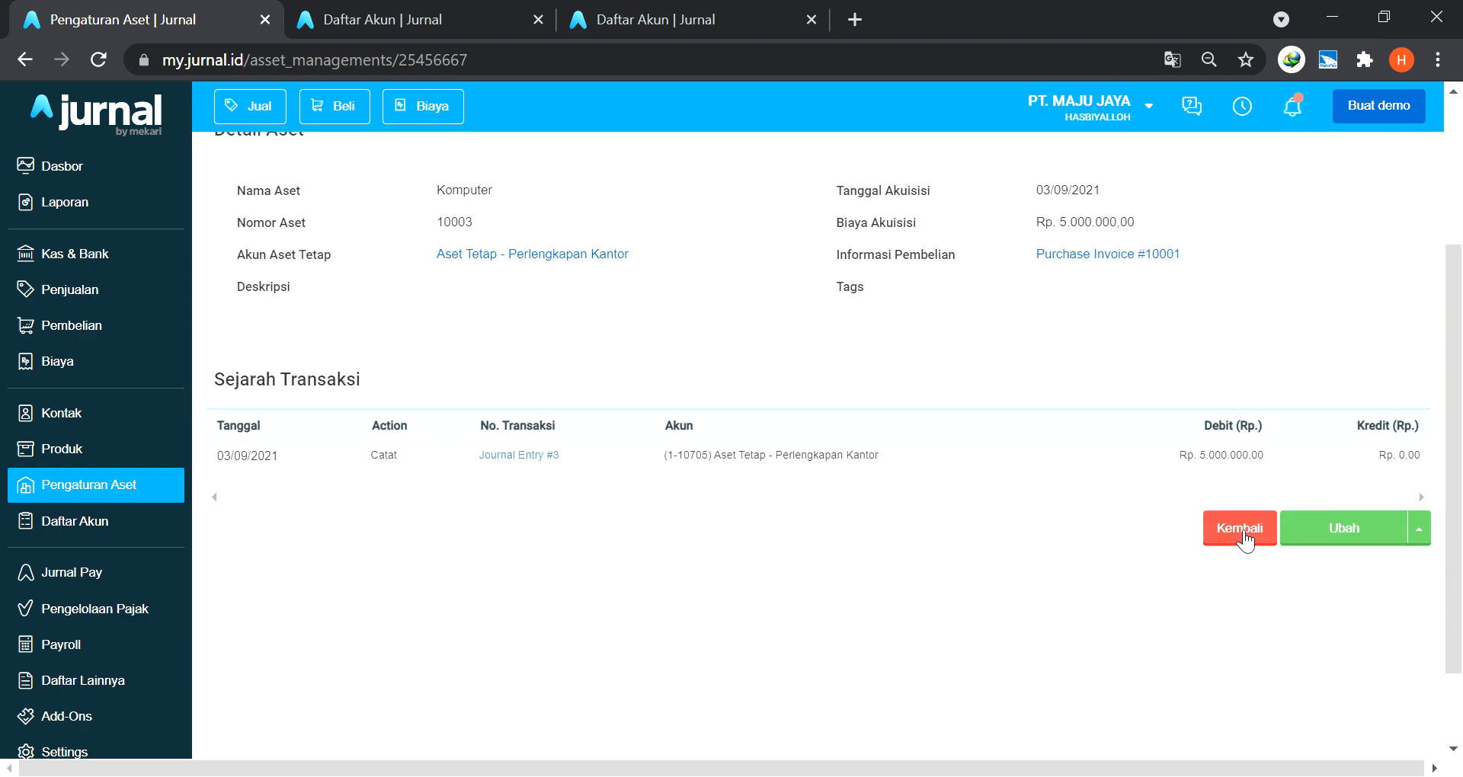
left_click(1243, 533)
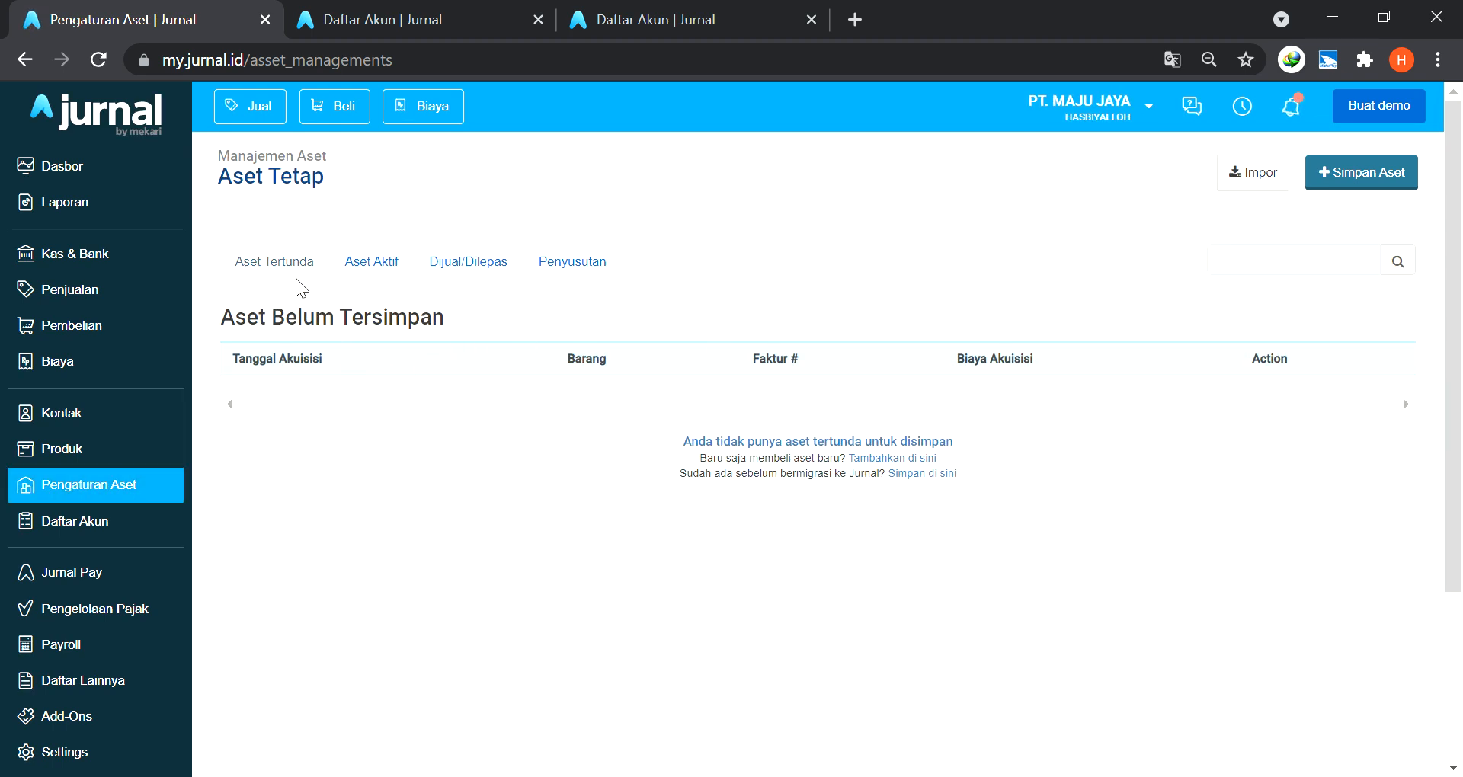
left_click(393, 267)
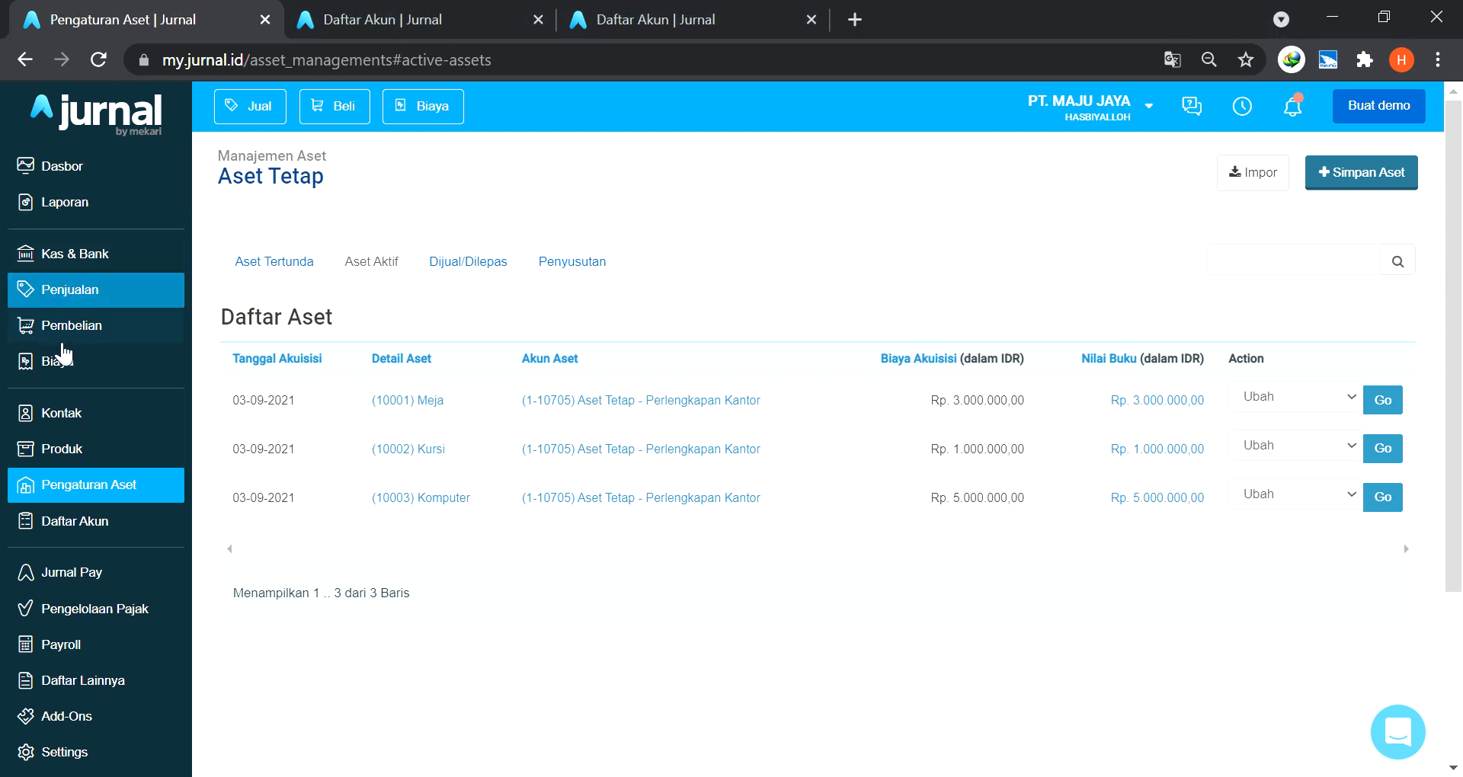
Start a new purchase invoice (Penagihan Pembelian) and add PT. BCD as its new supplier.
left_click(82, 335)
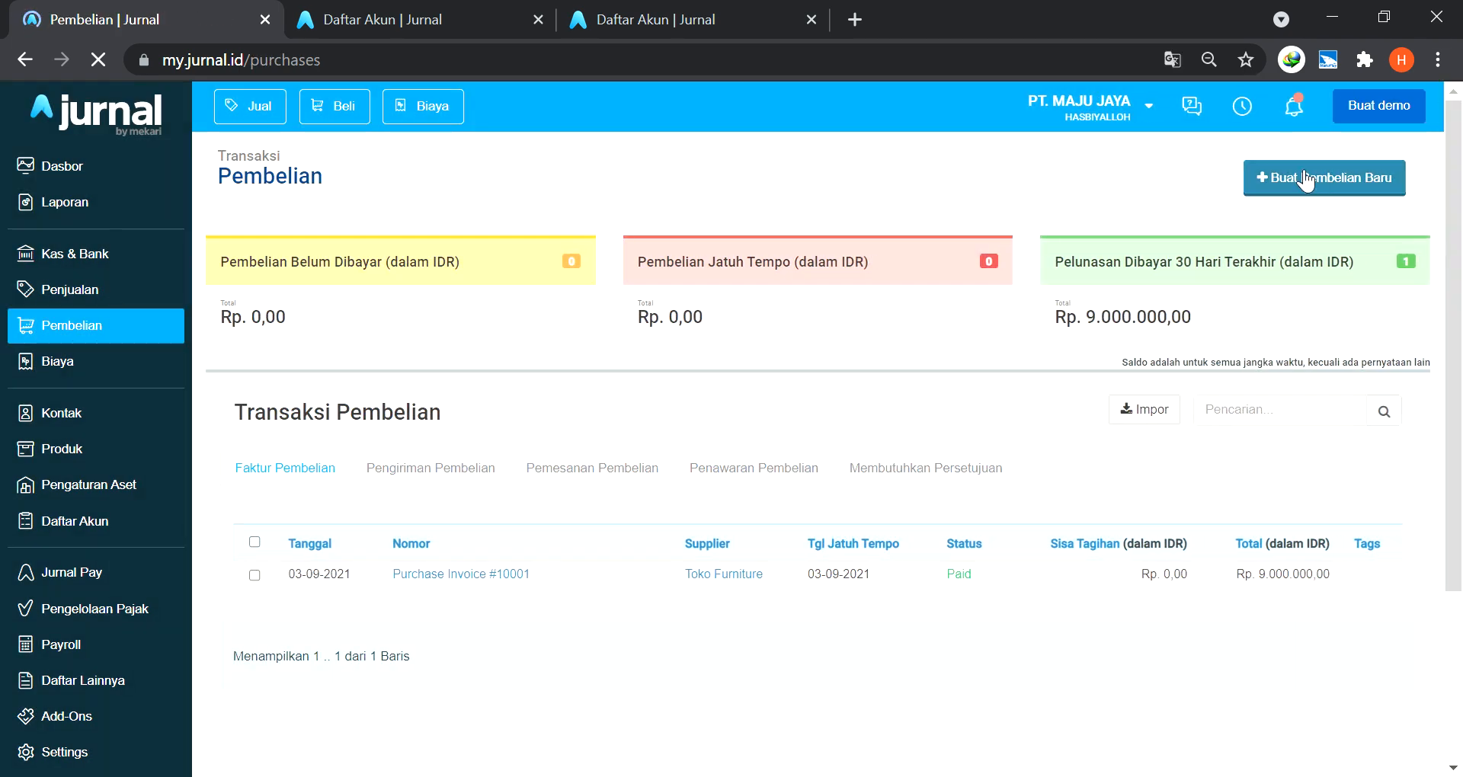
left_click(1307, 180)
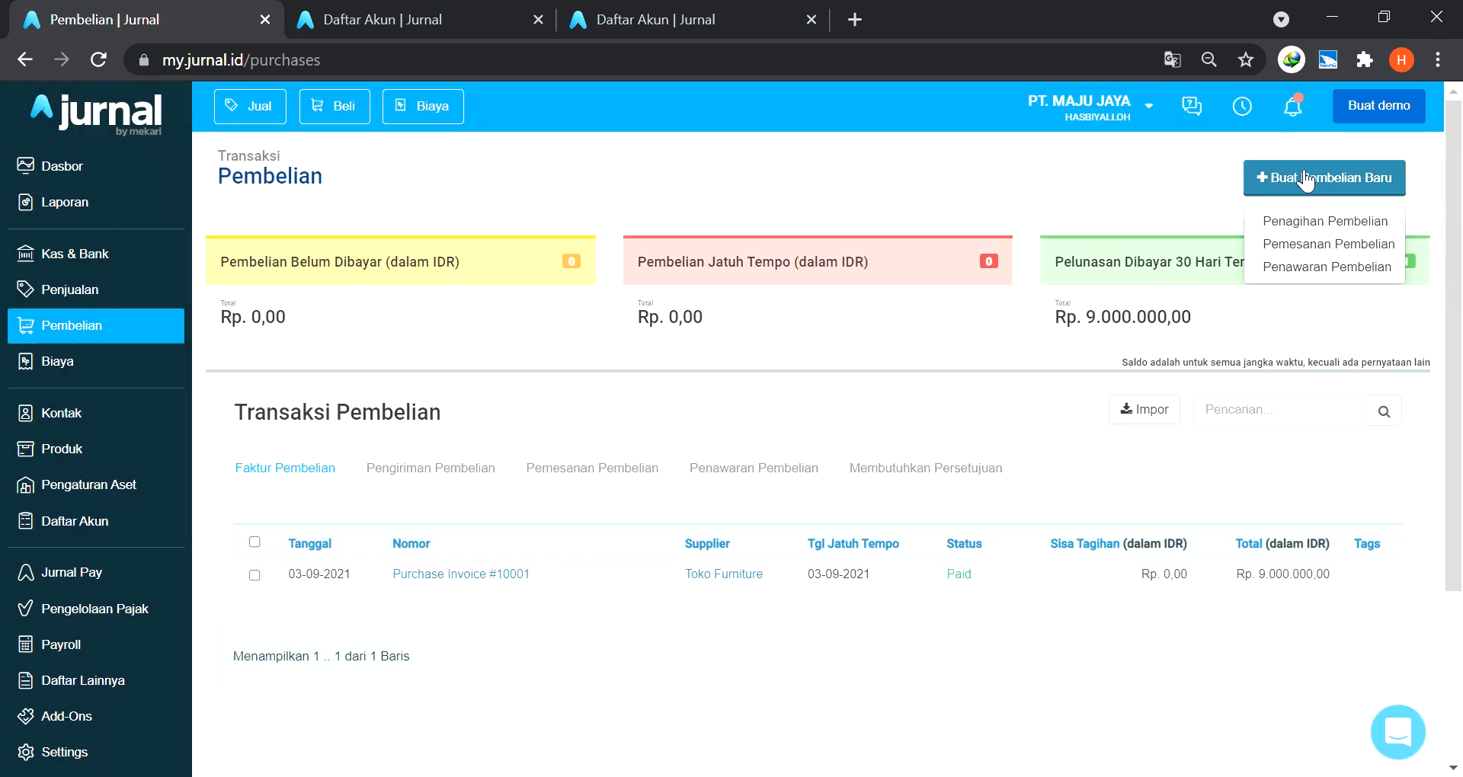
left_click(1319, 221)
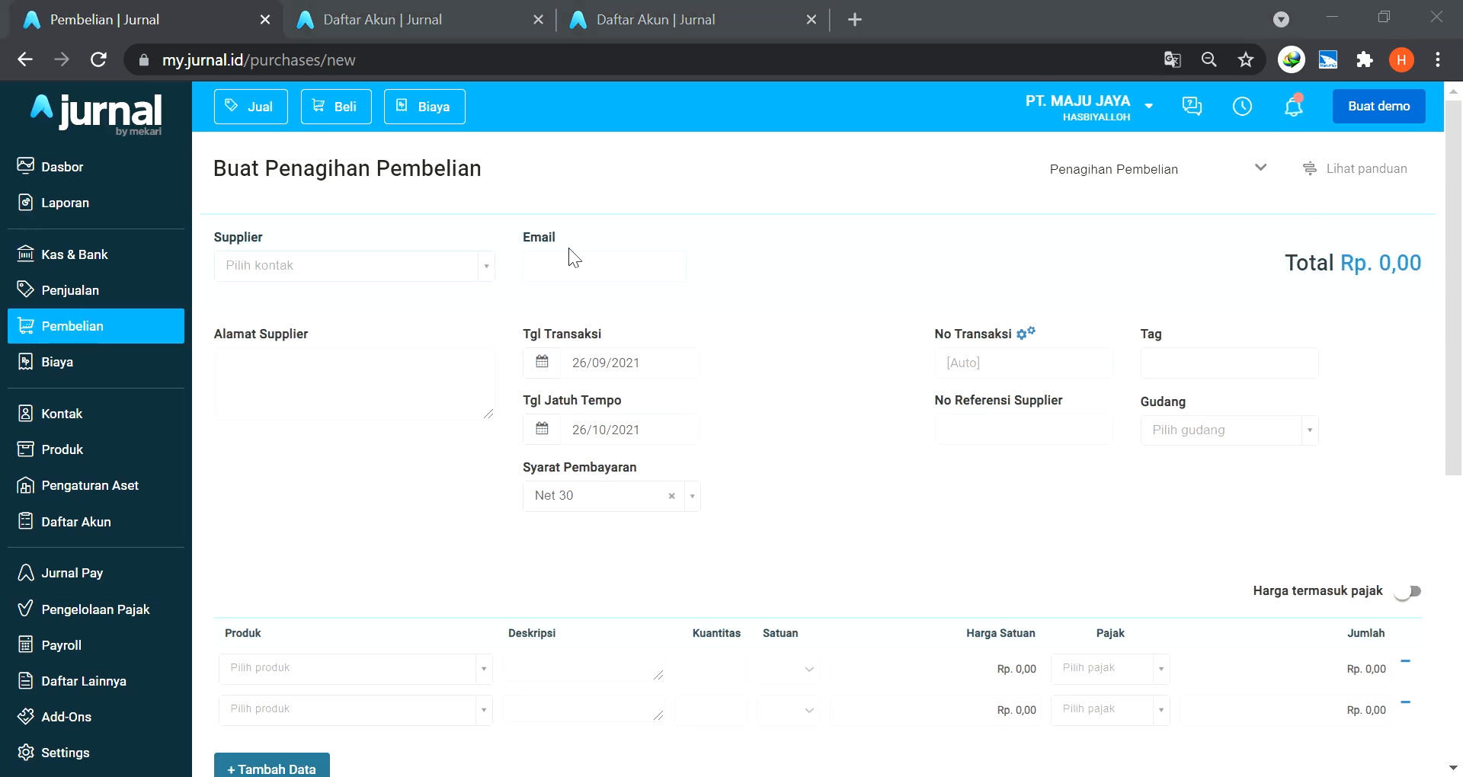
left_click(294, 265)
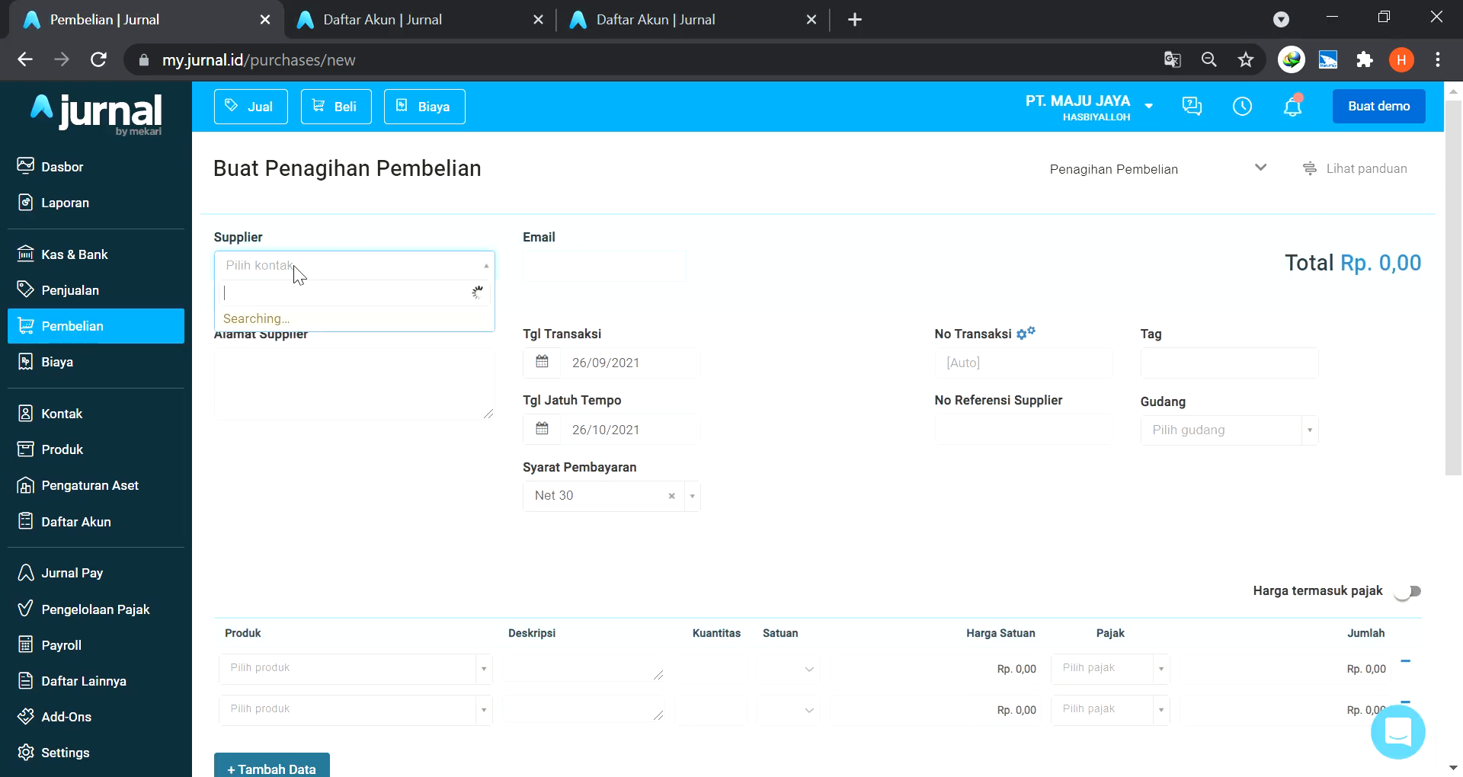
type("PT")
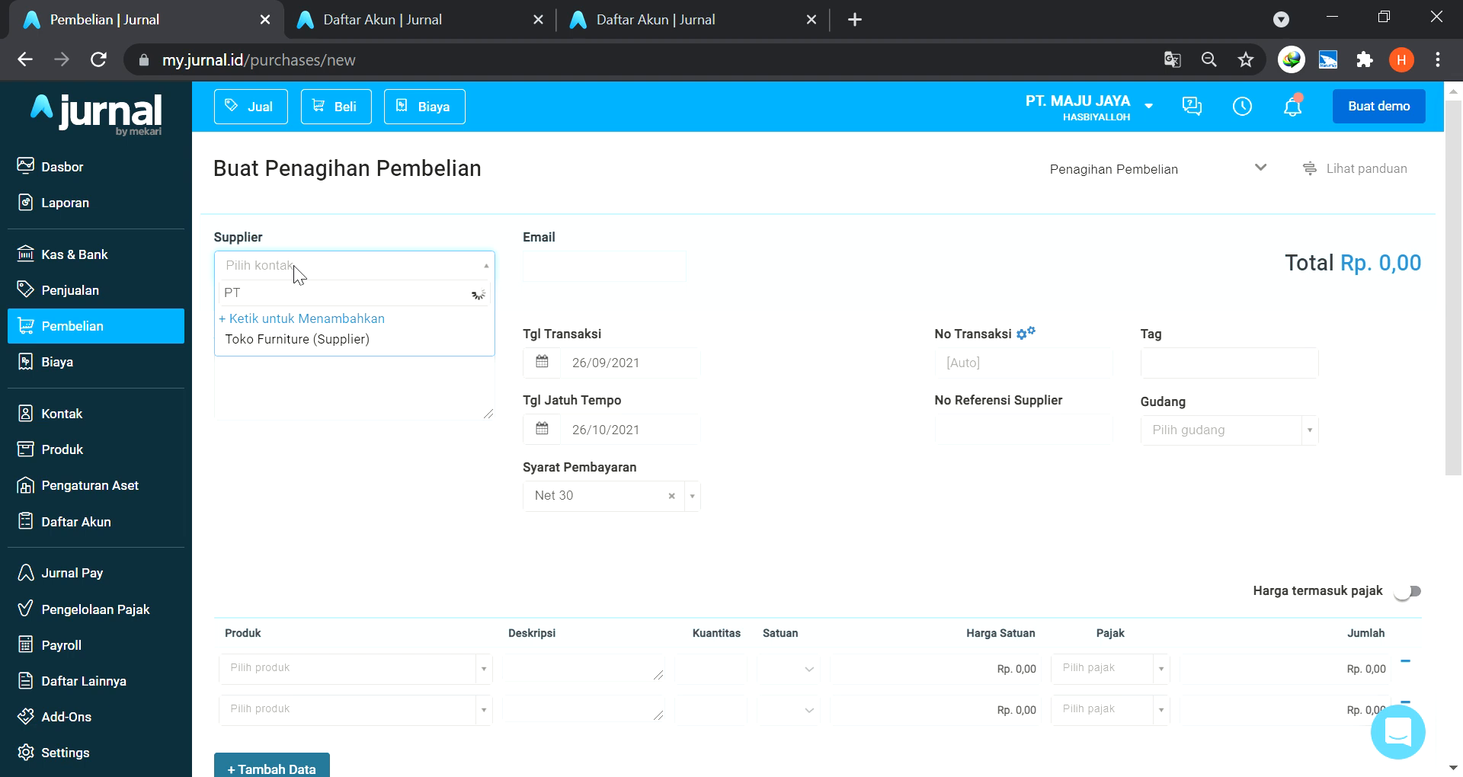
type(". BCD")
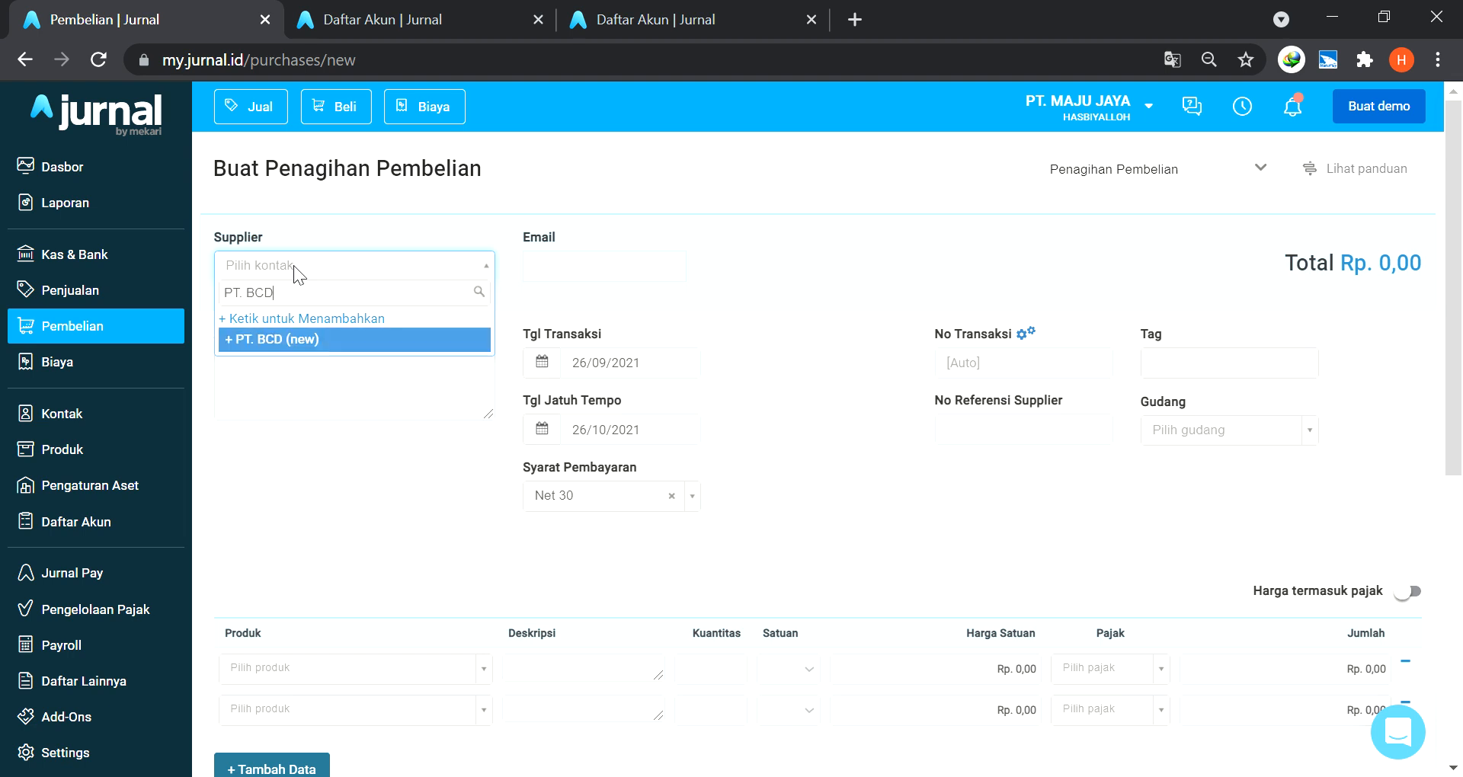
key("Return")
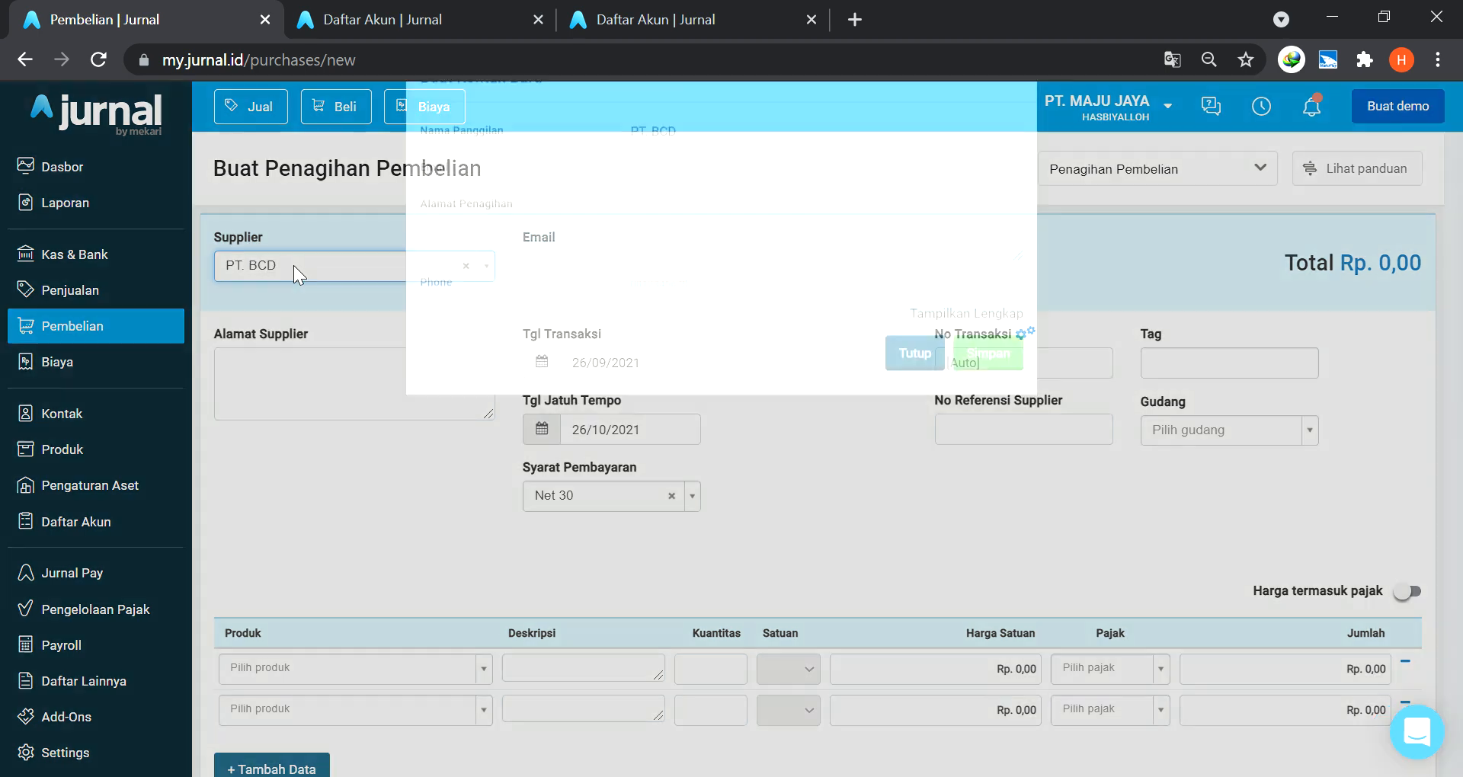
left_click(1000, 410)
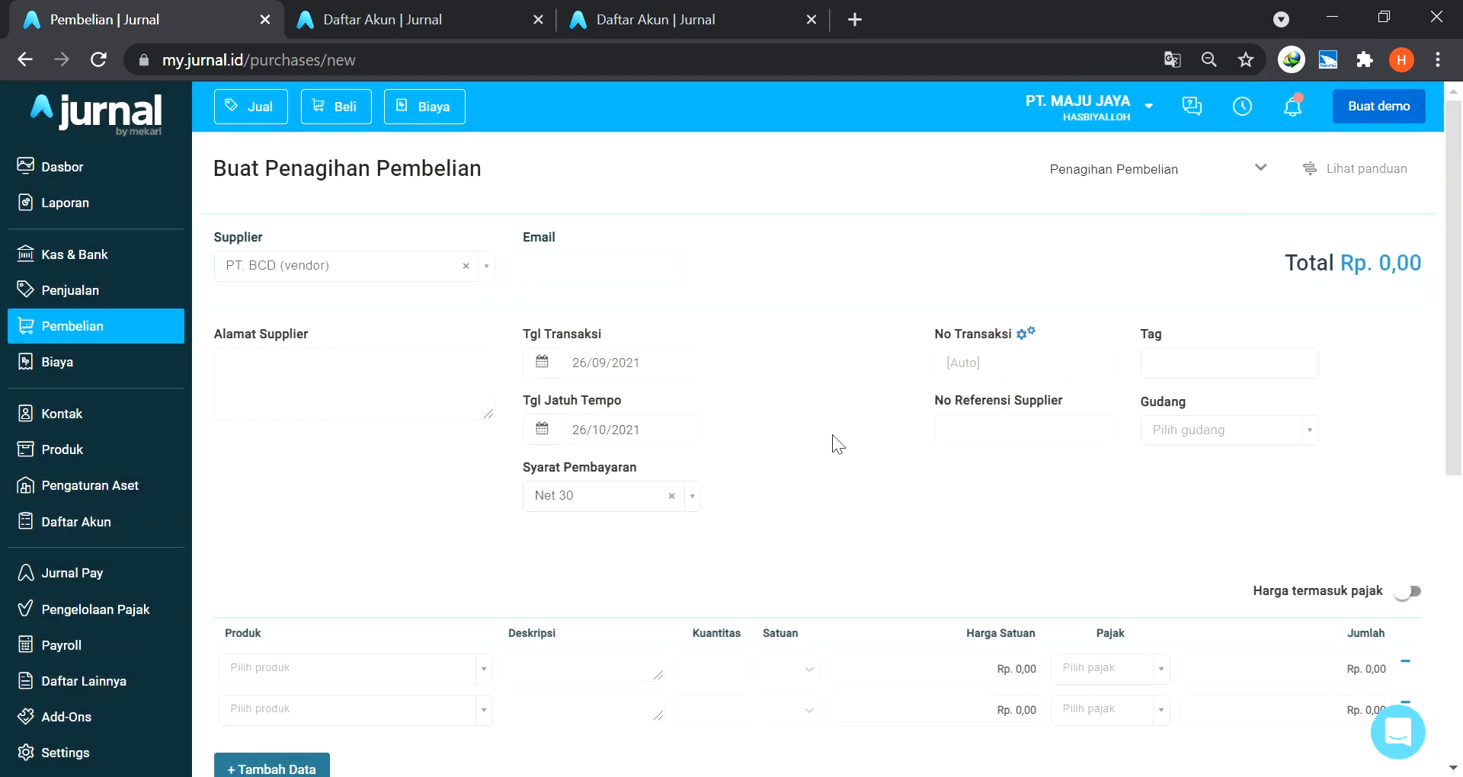
Set the purchase invoice's transaction date to 06/09/2021 and its payment terms to Cash on Delivery.
key("alt+Tab")
key("alt+Tab")
left_click(542, 363)
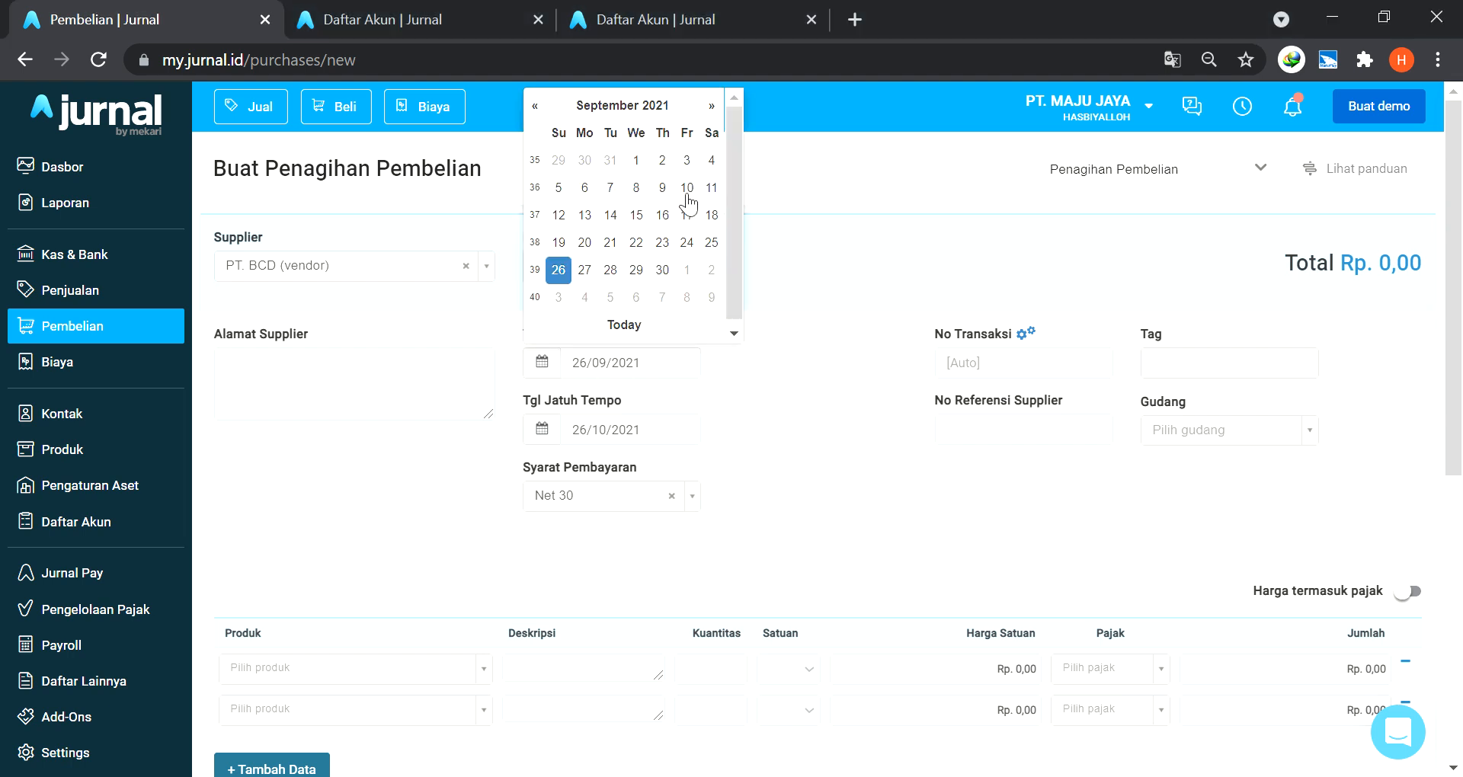
left_click(586, 187)
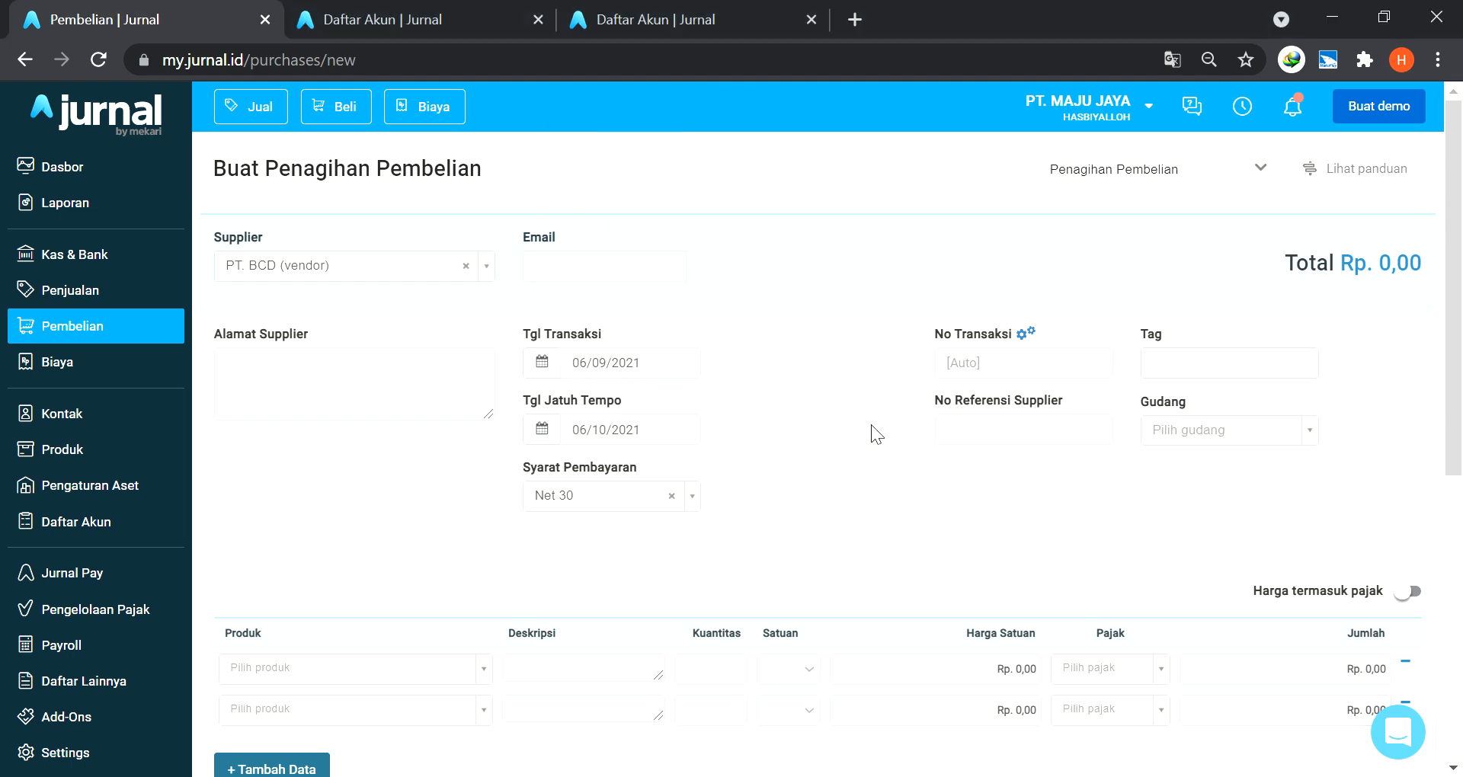
left_click(697, 497)
left_click(646, 606)
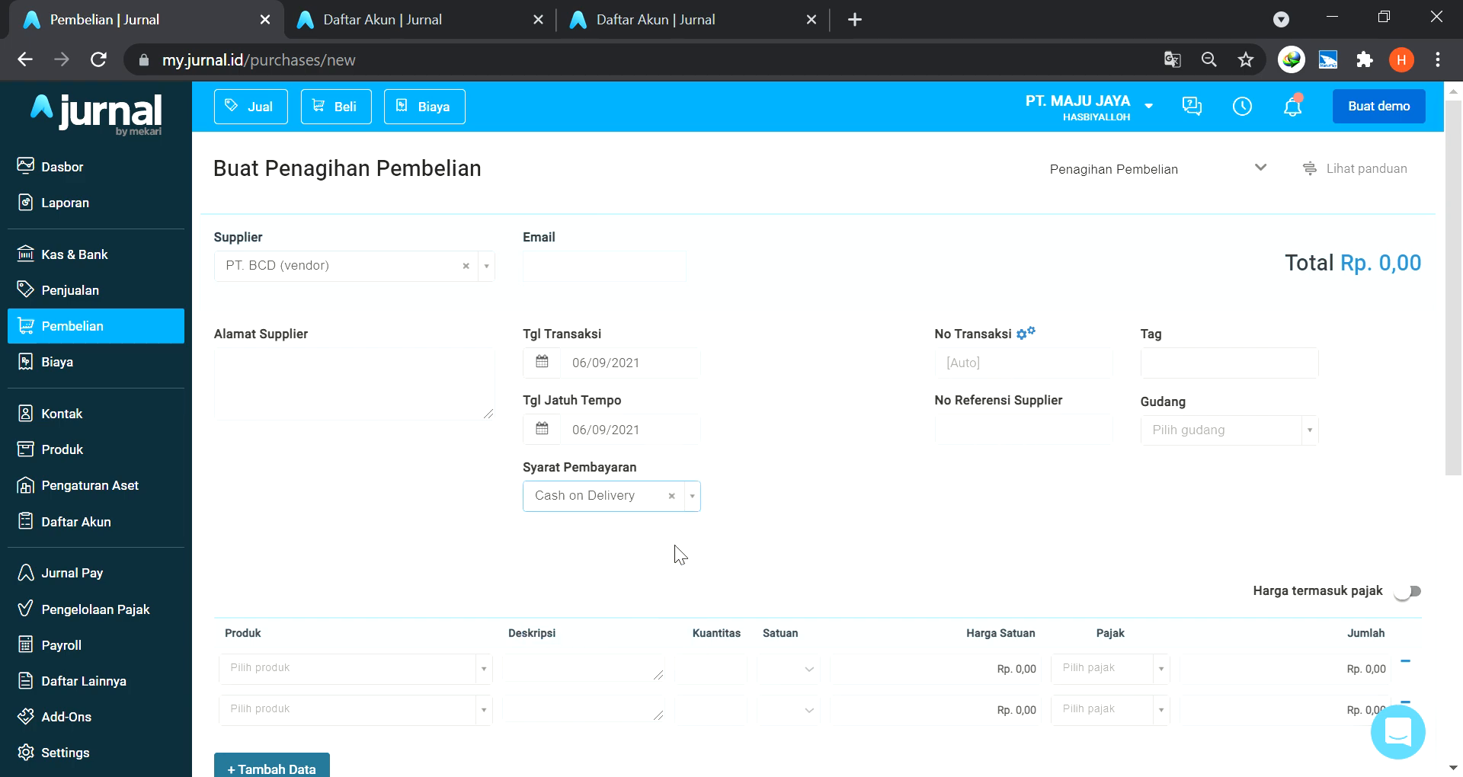
Begin a new product named Produk A on the first invoice line and assign it a newly created unit, Pcs.
scroll(843, 526, "down", 5)
left_click(345, 331)
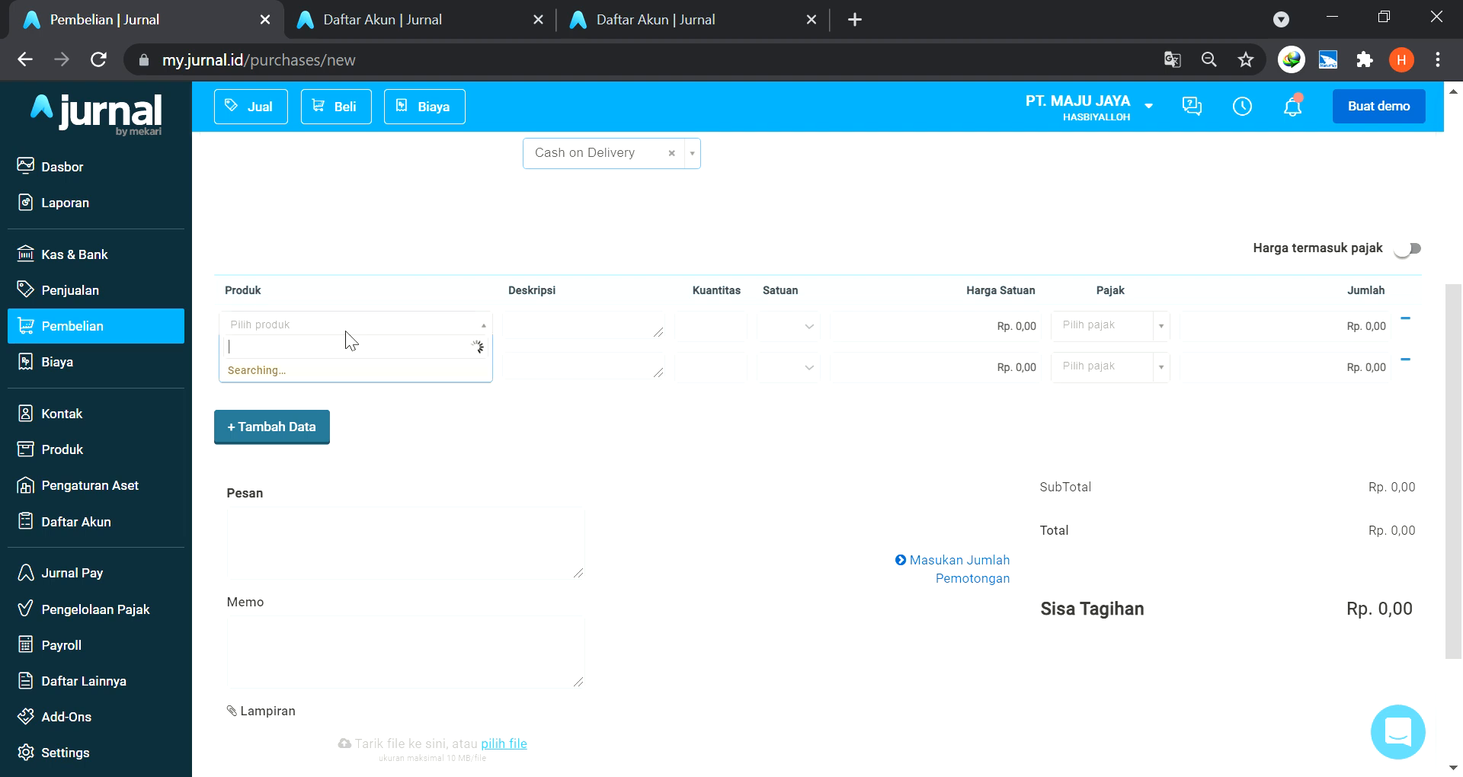
type("Produk A")
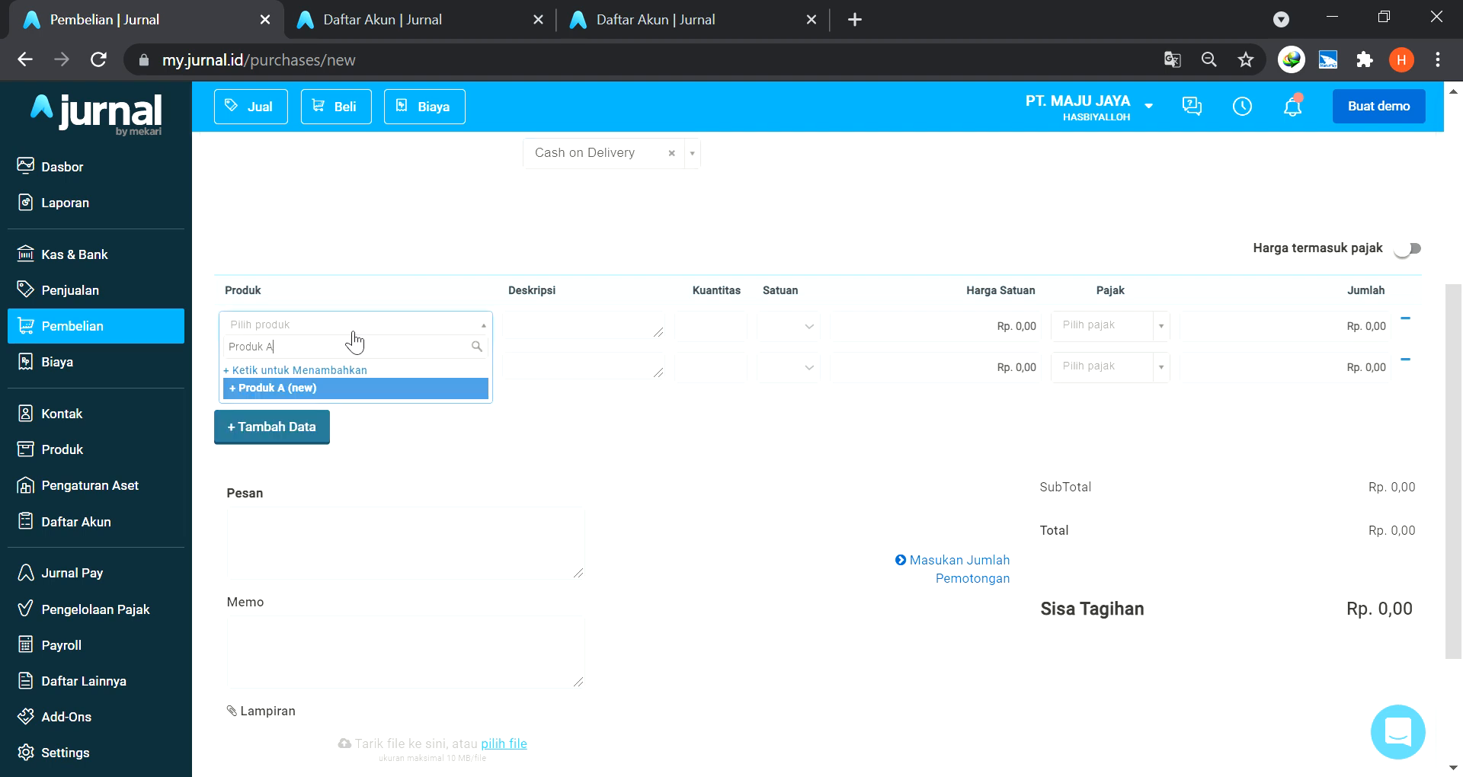
key("Return")
left_click(809, 239)
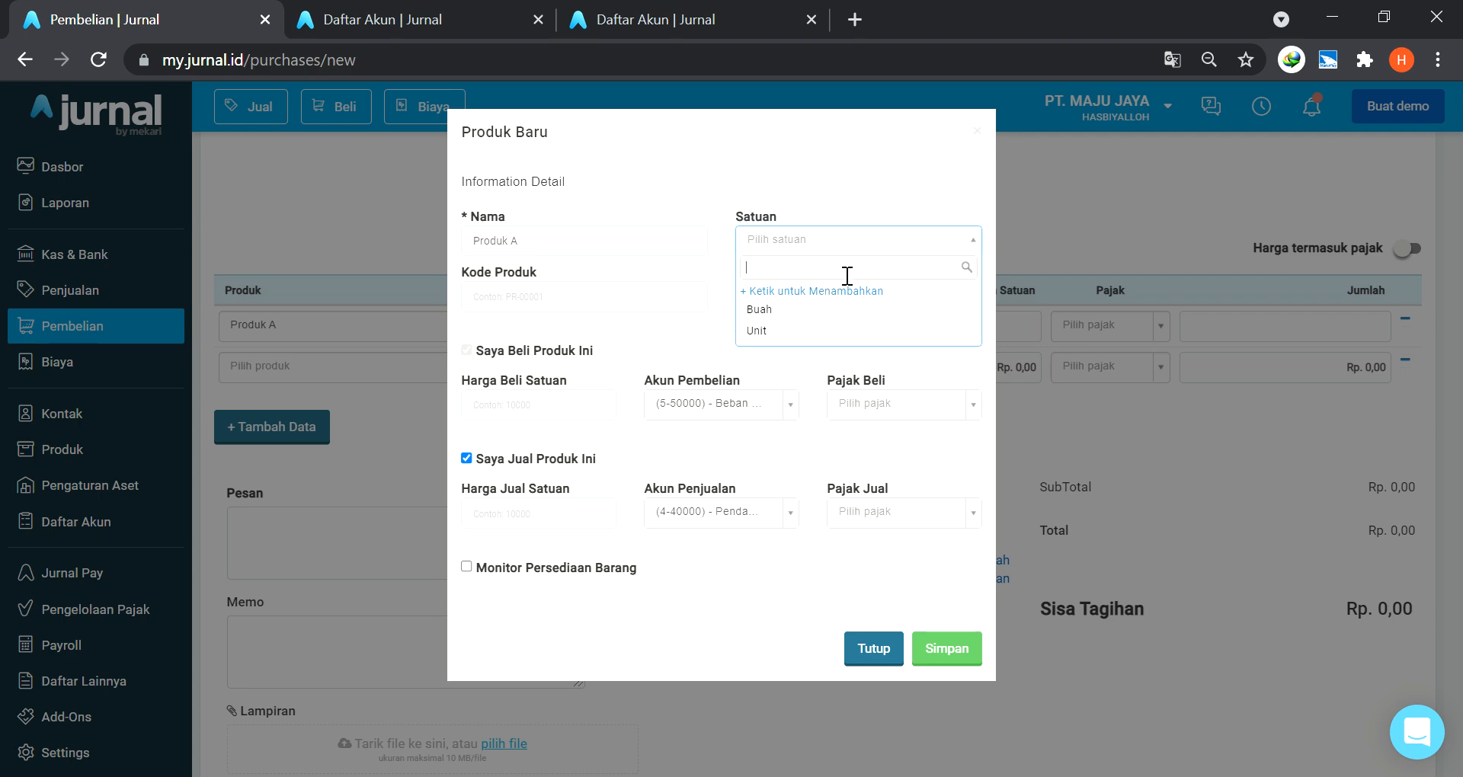
type("Pcs")
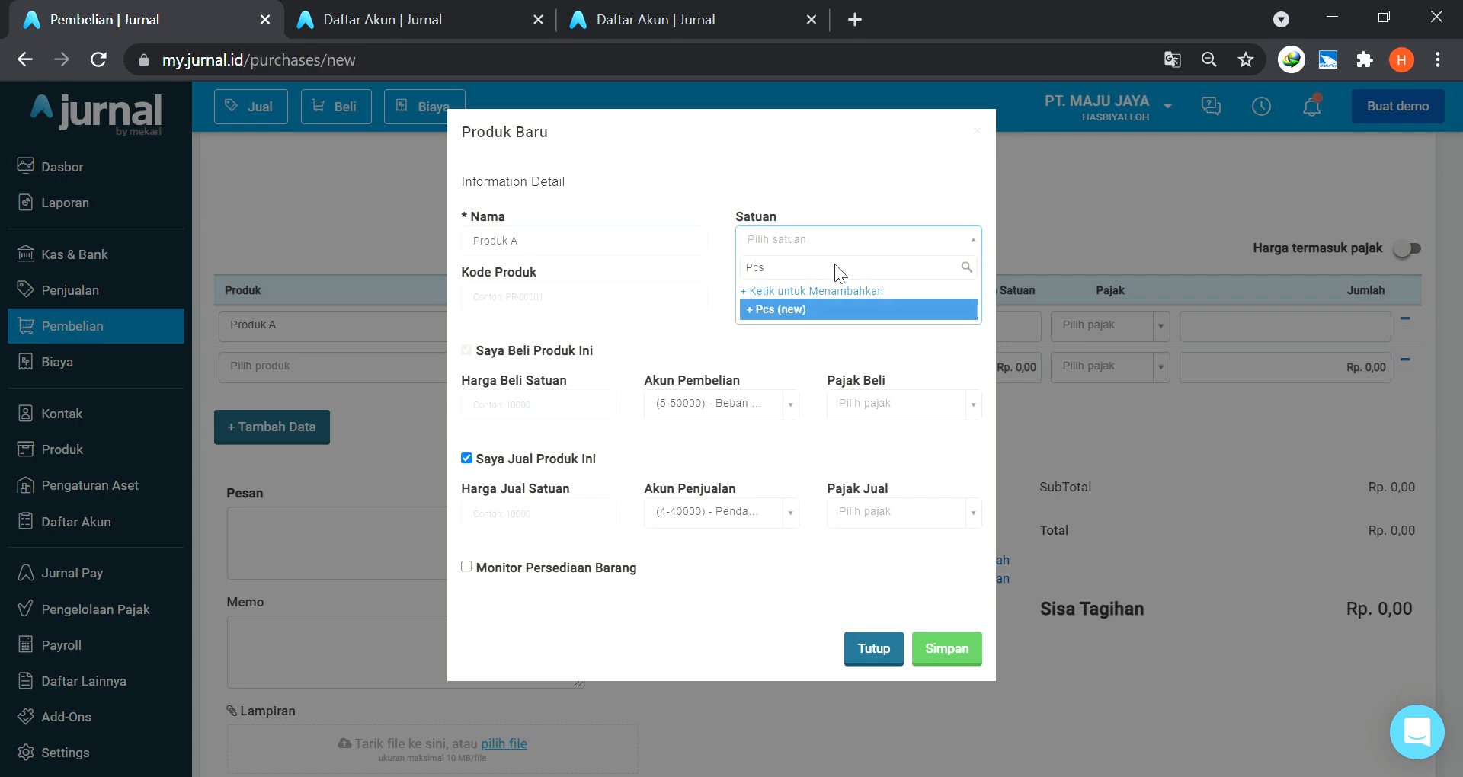
key("Return")
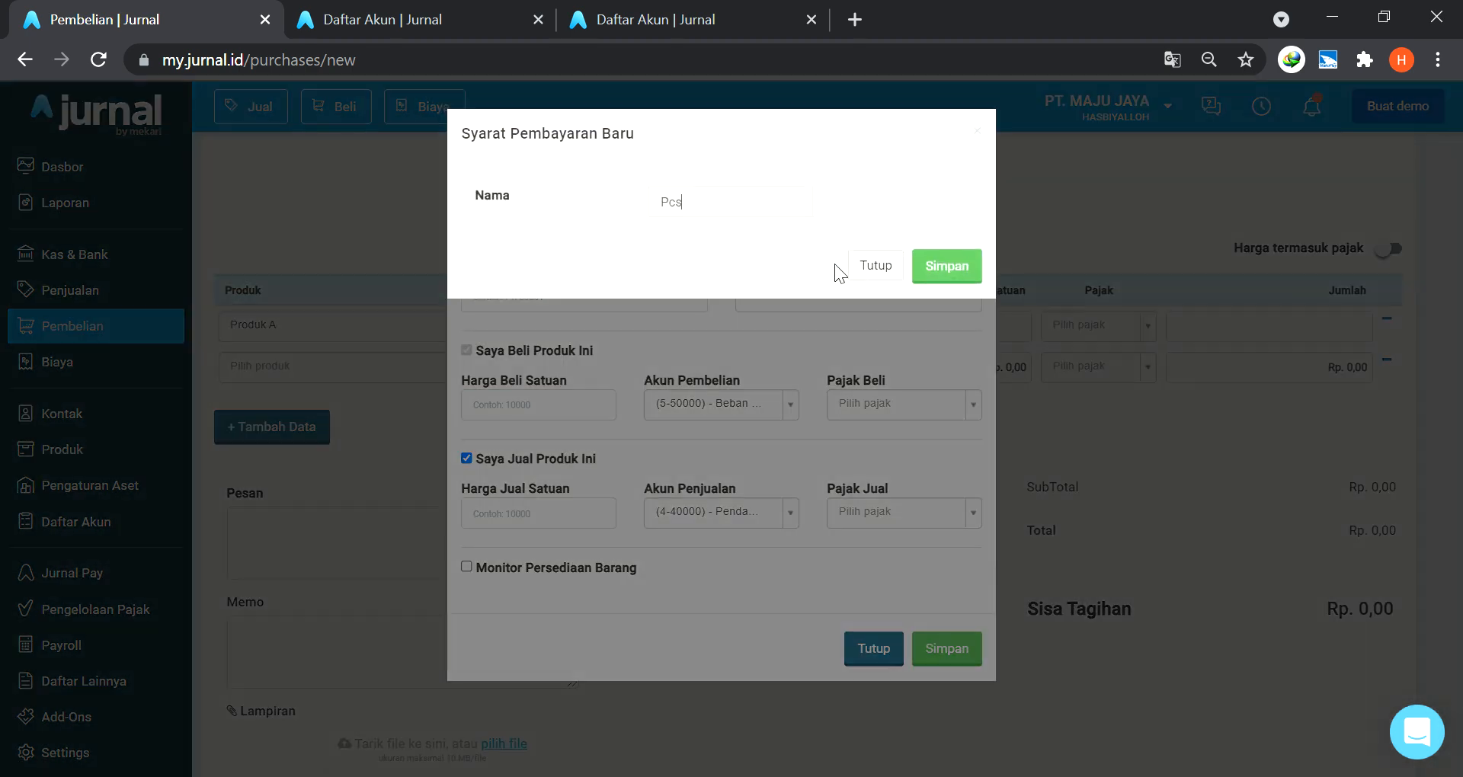
left_click(953, 272)
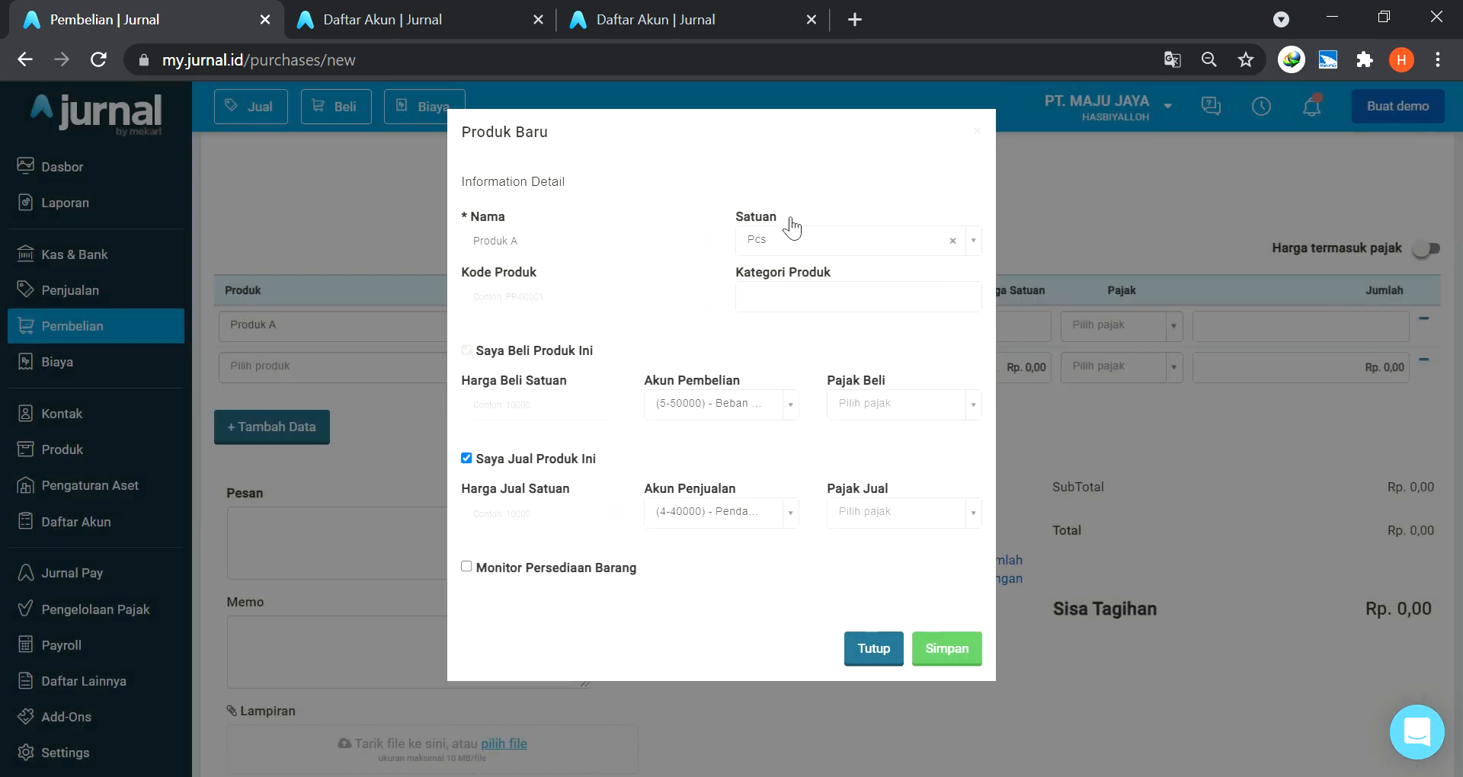
left_click(976, 241)
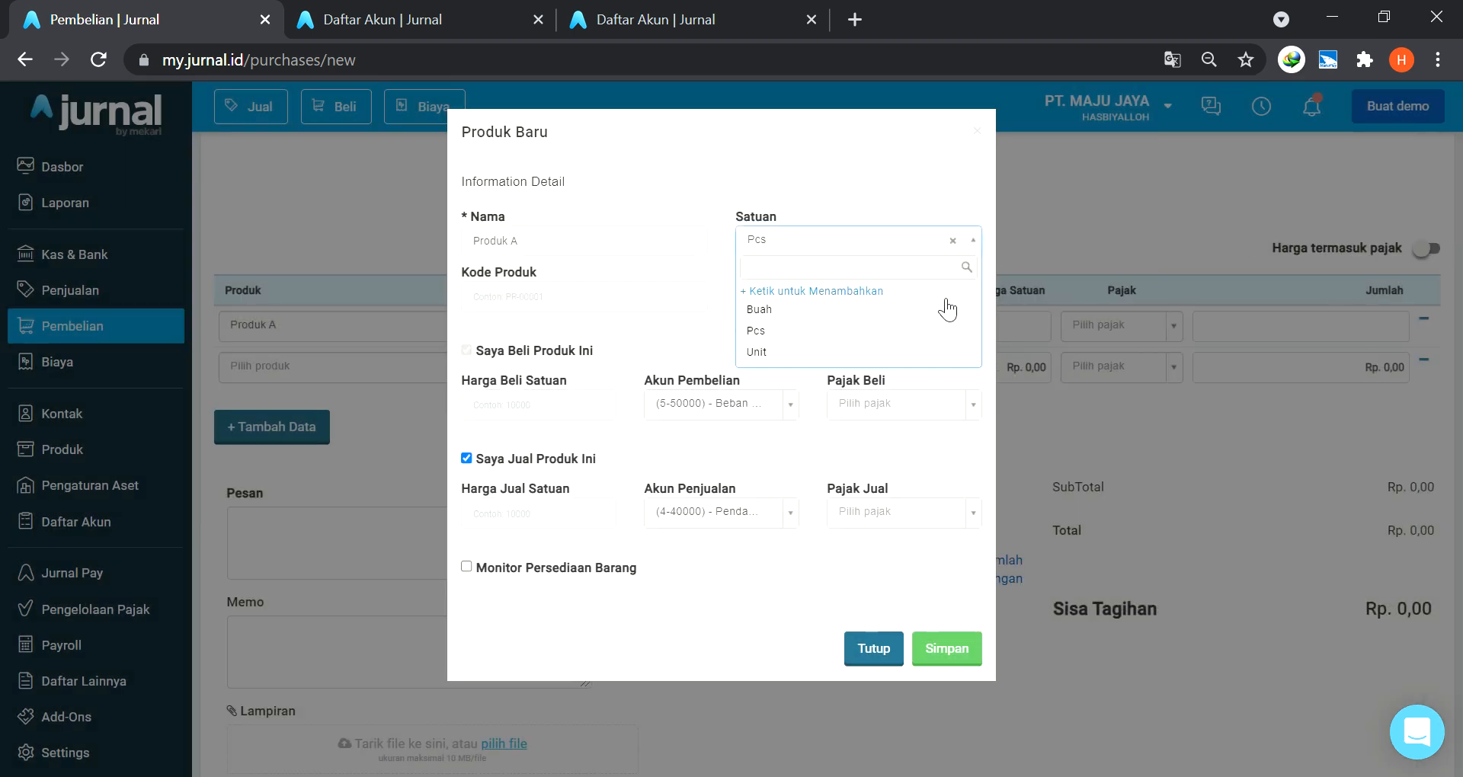
left_click(910, 330)
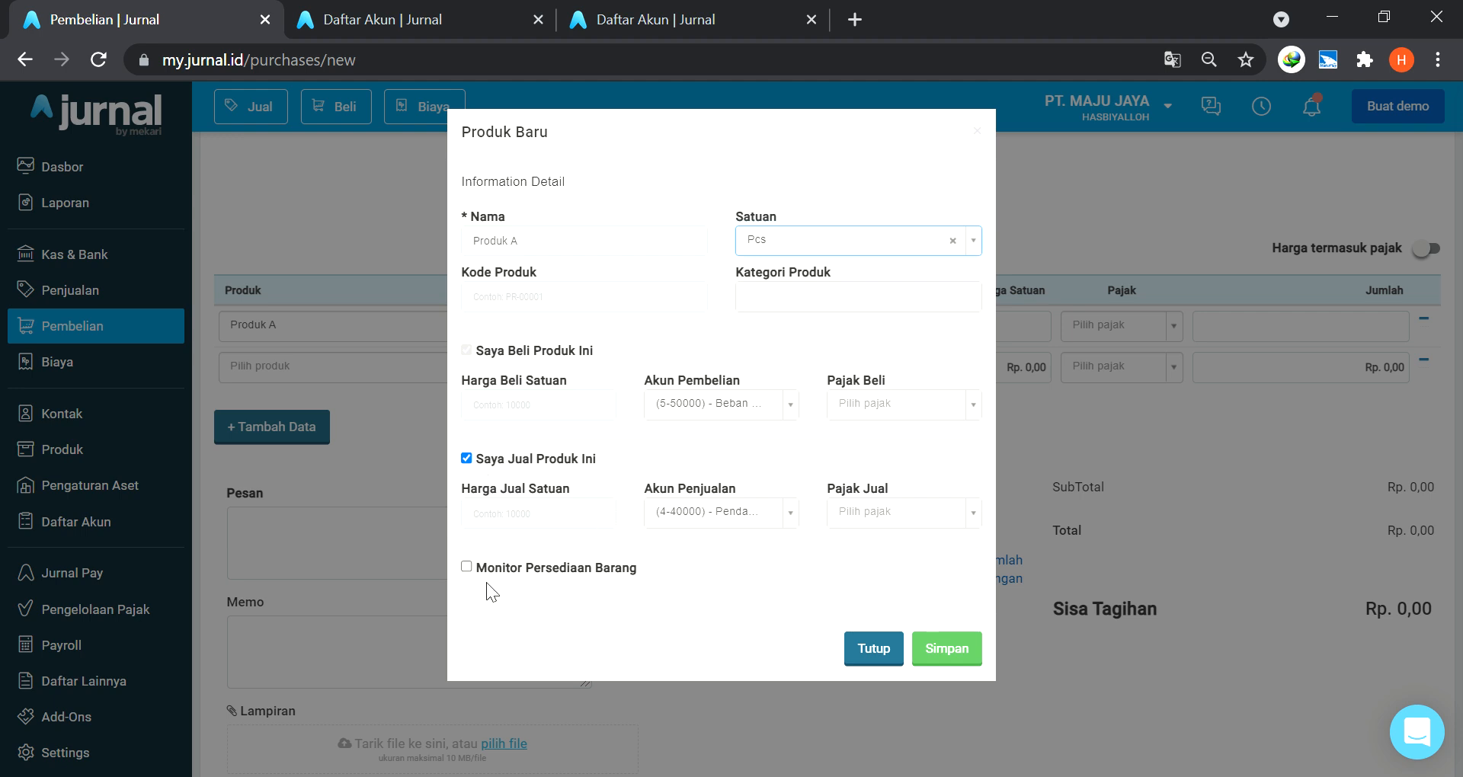
Enable inventory monitoring (Monitor Persediaan Barang) for Produk A and save the new product.
left_click(466, 567)
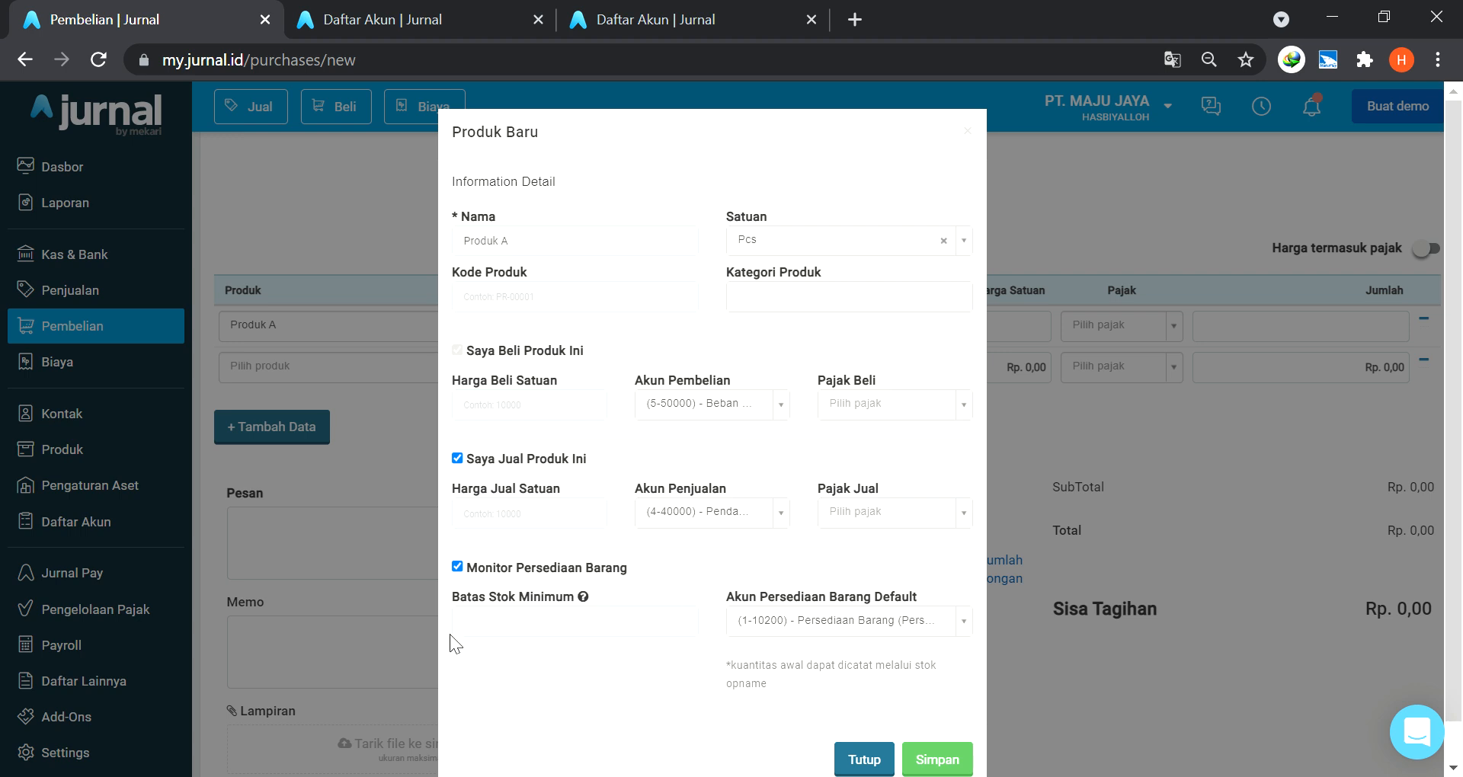
scroll(680, 591, "down", 1)
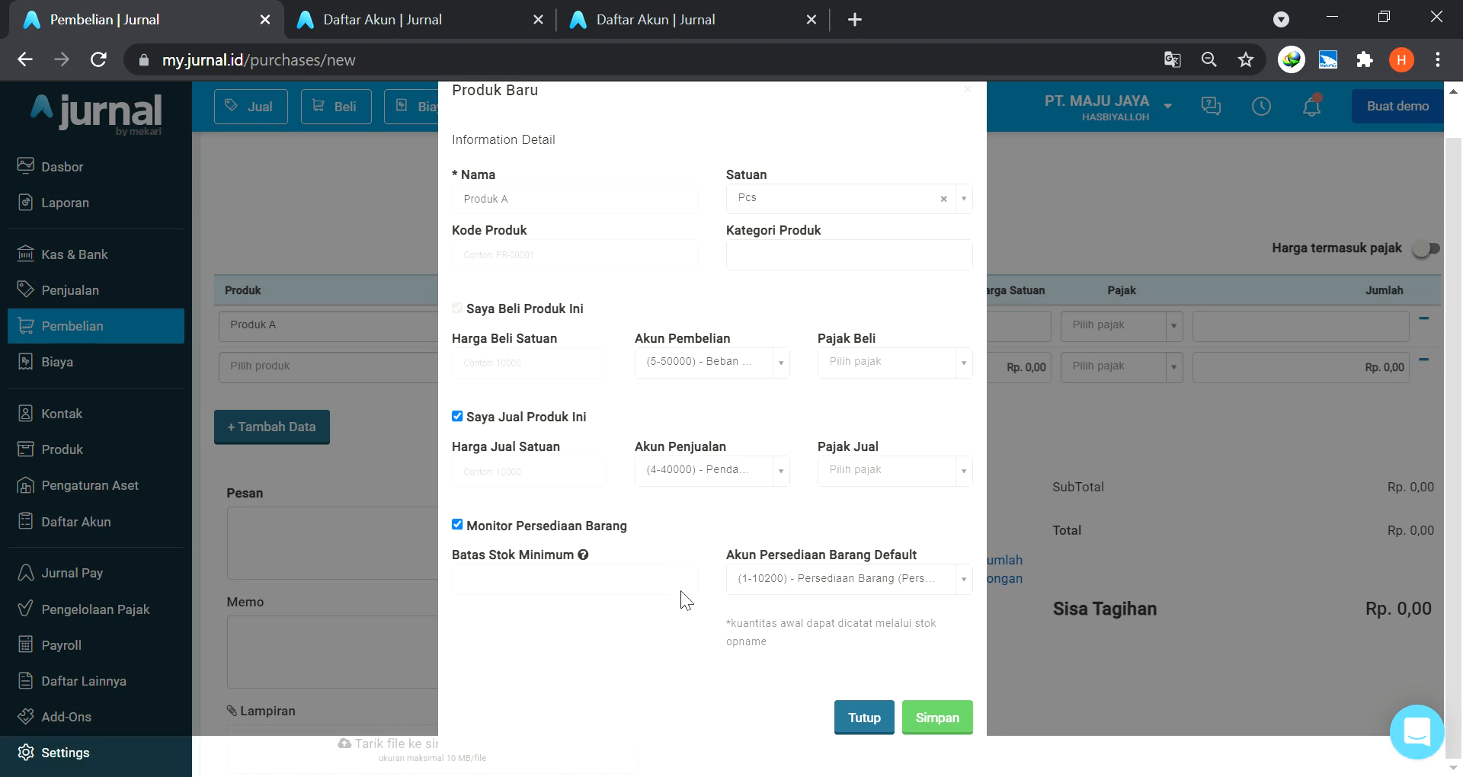
left_click(948, 716)
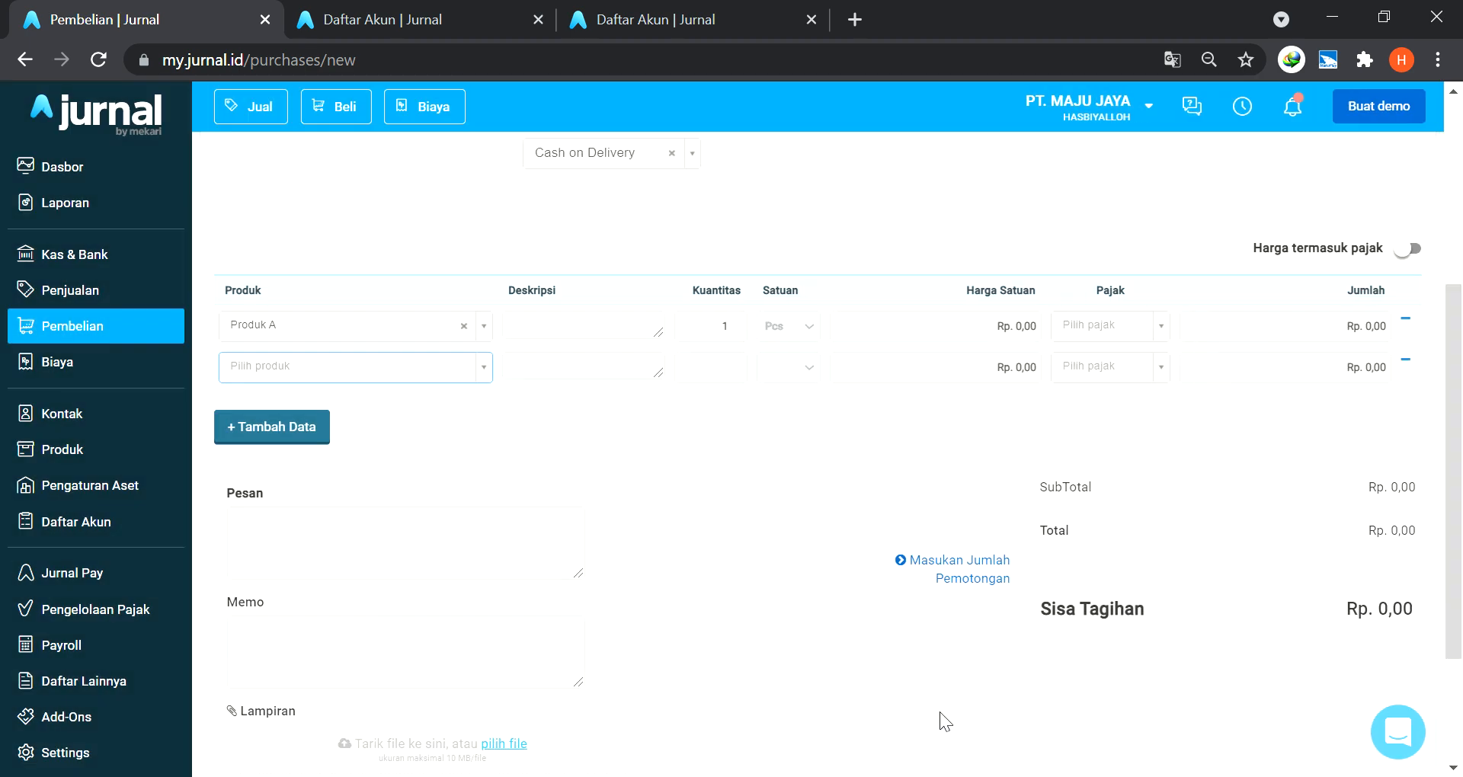
Set the Produk A line to a quantity of 50 and a unit price of Rp. 1.000.000.
double_click(725, 327)
type("50")
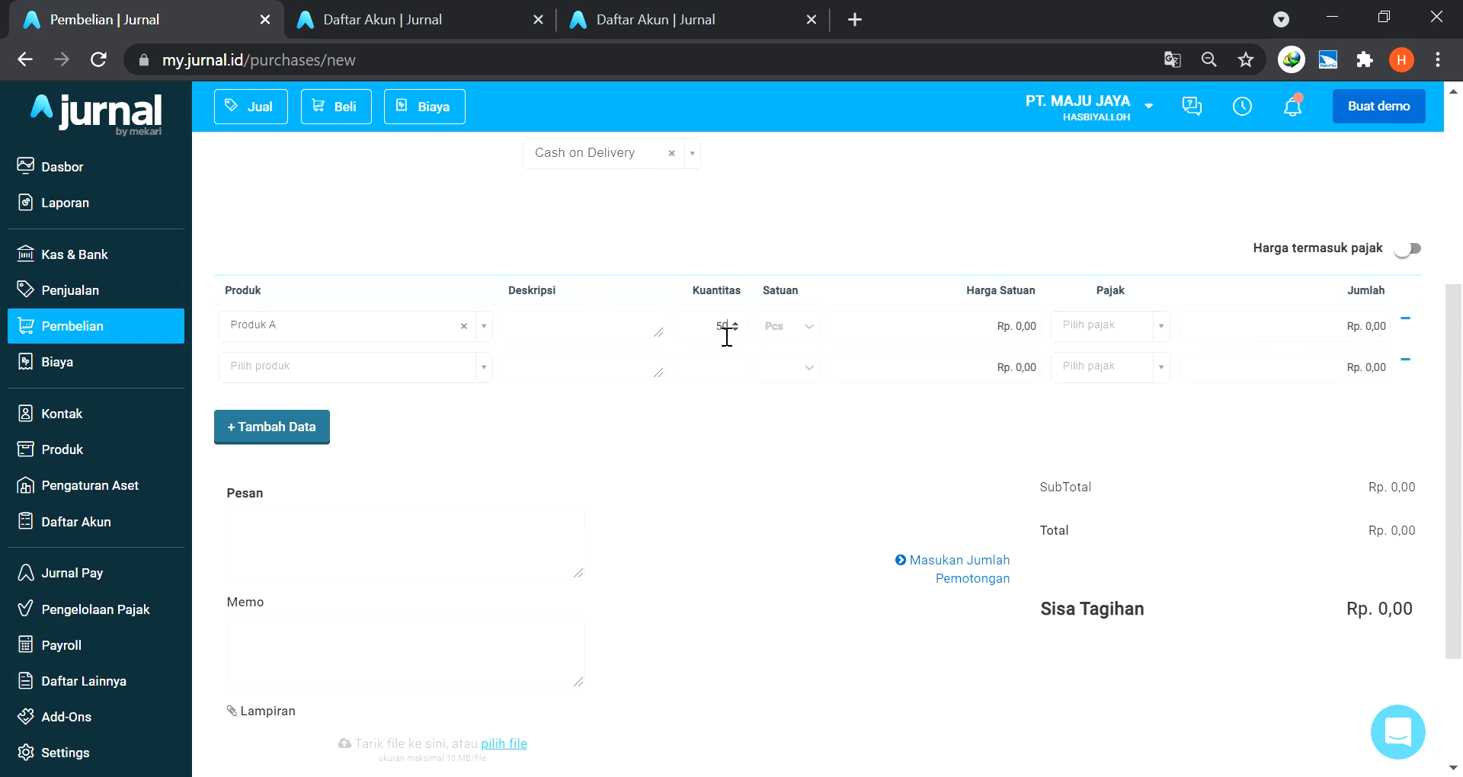
key("Tab")
type("1.")
type("000.000")
key("Tab")
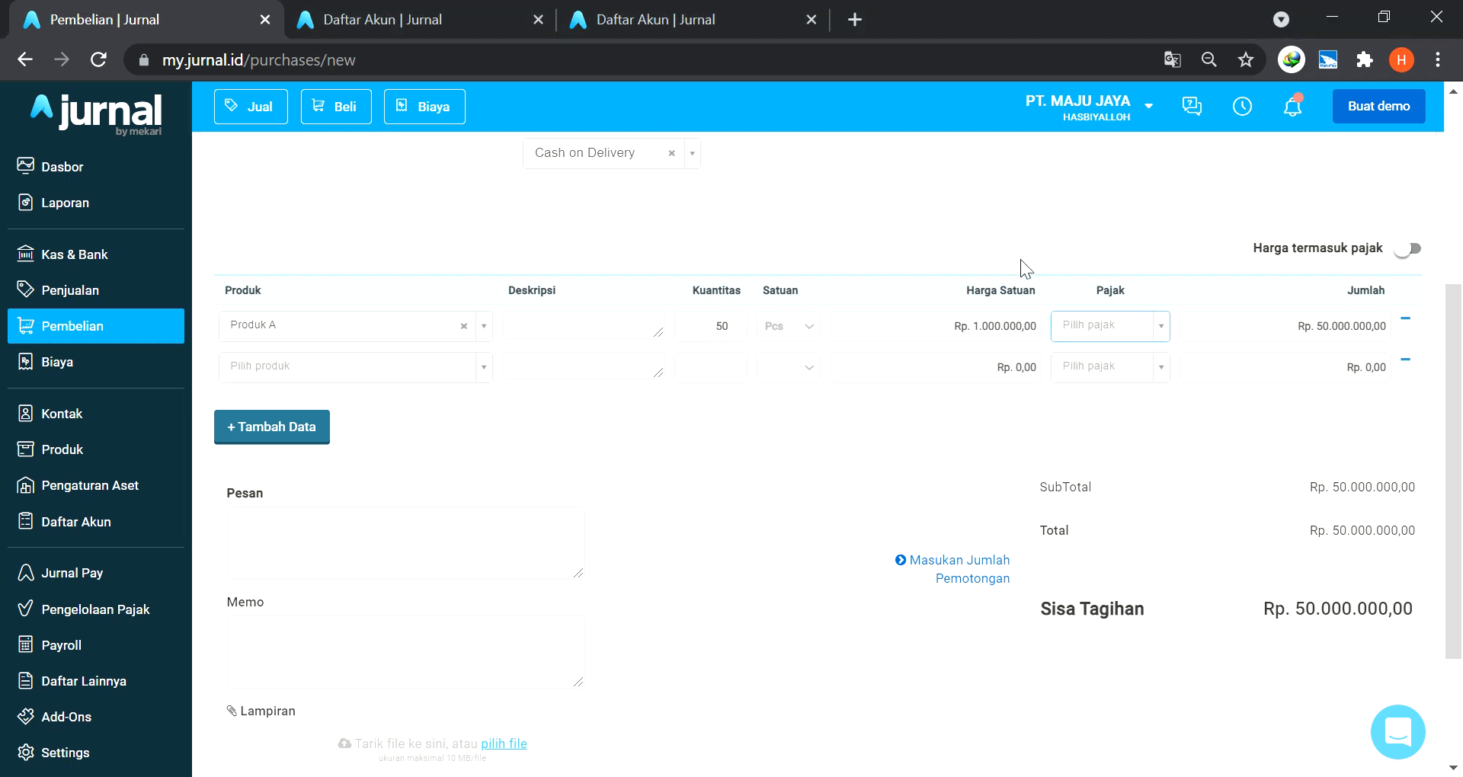
Apply the PPN tax to the Produk A line and create the purchase invoice.
left_click(1162, 326)
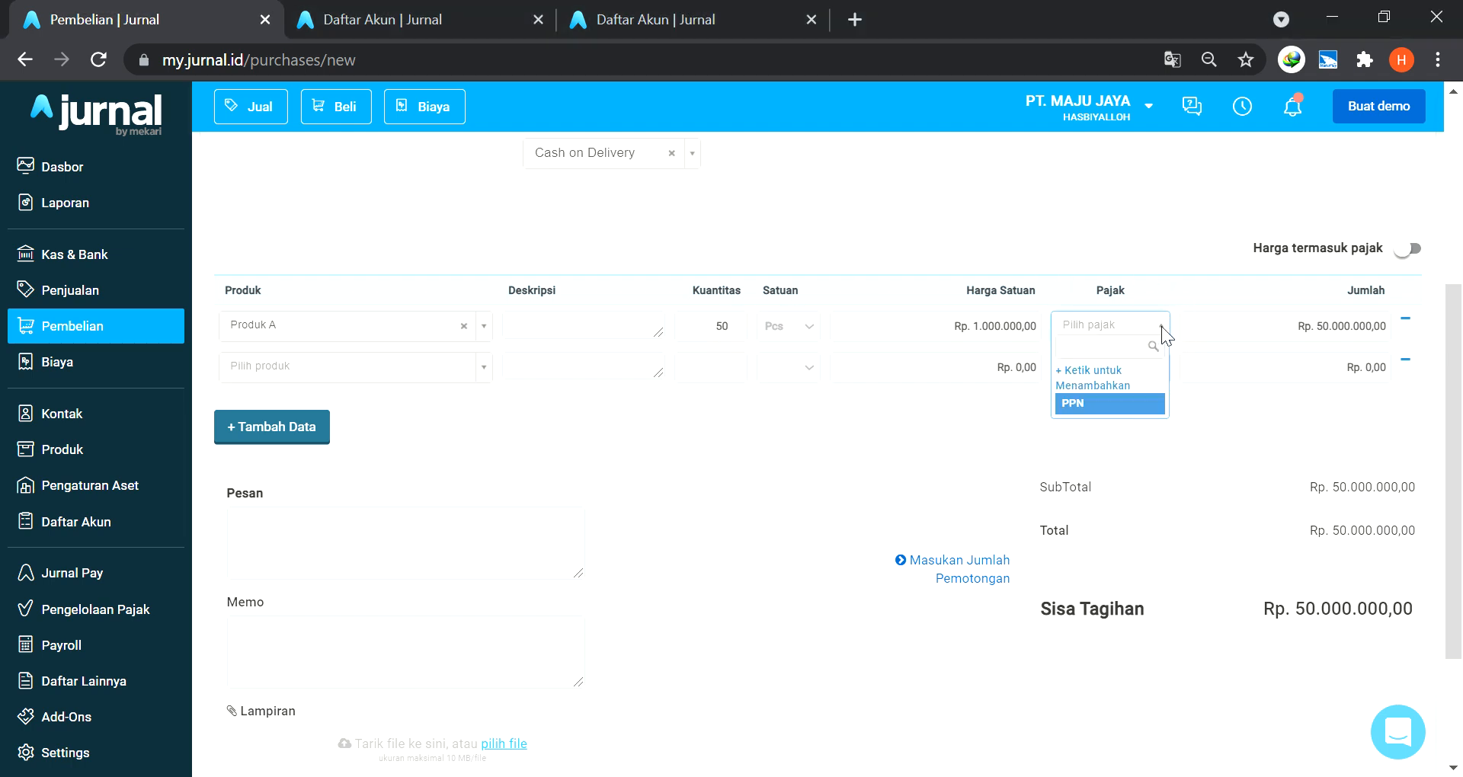
left_click(1125, 404)
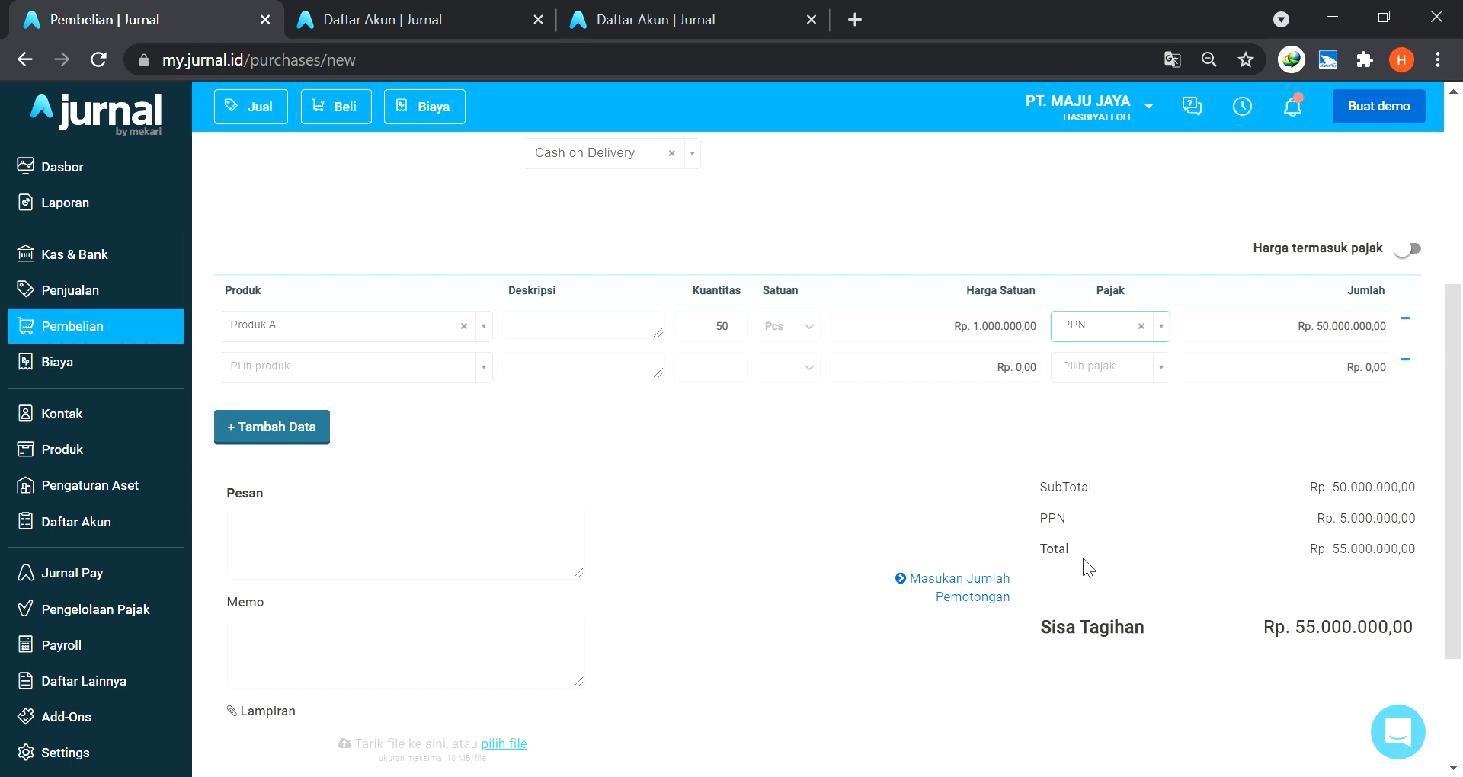
left_click(1143, 326)
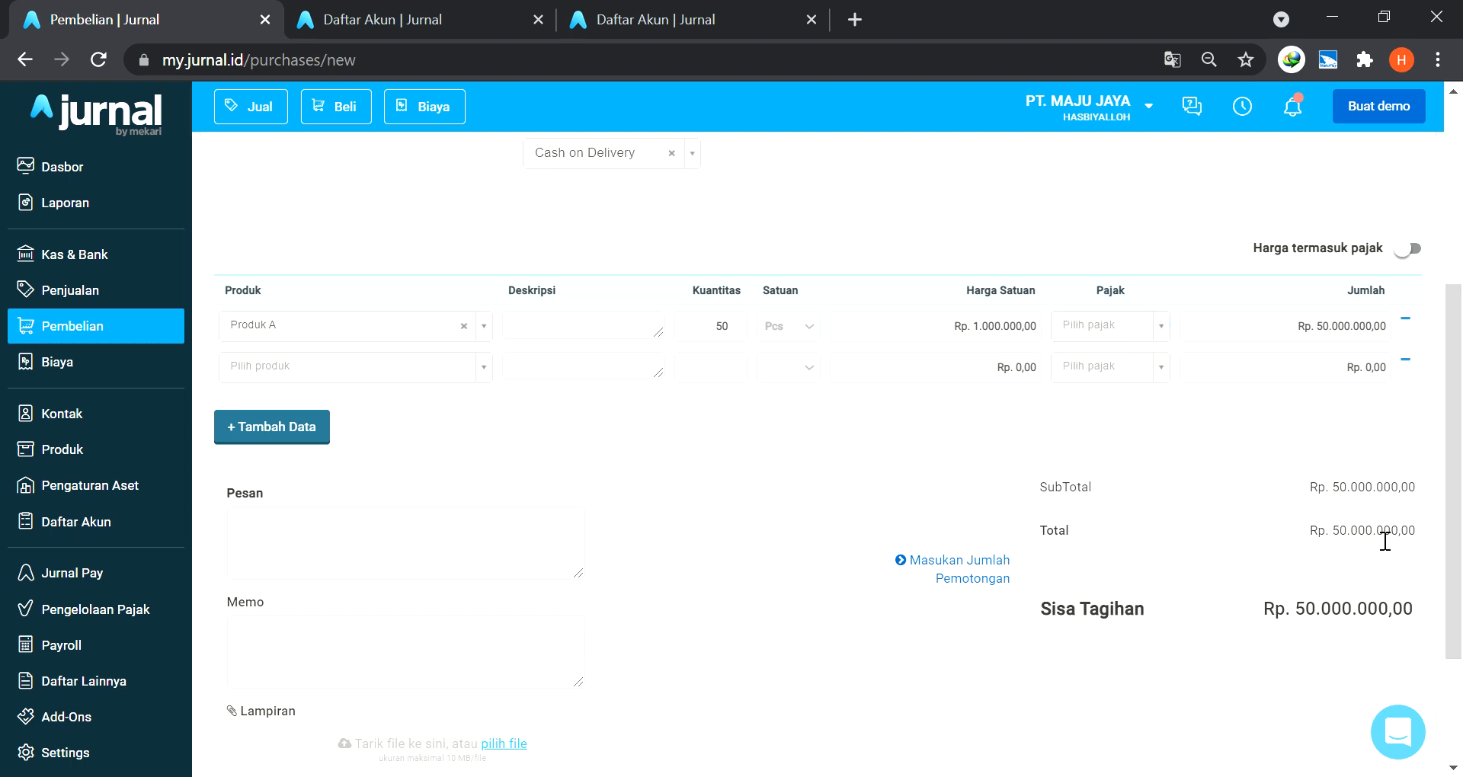
left_click(1161, 334)
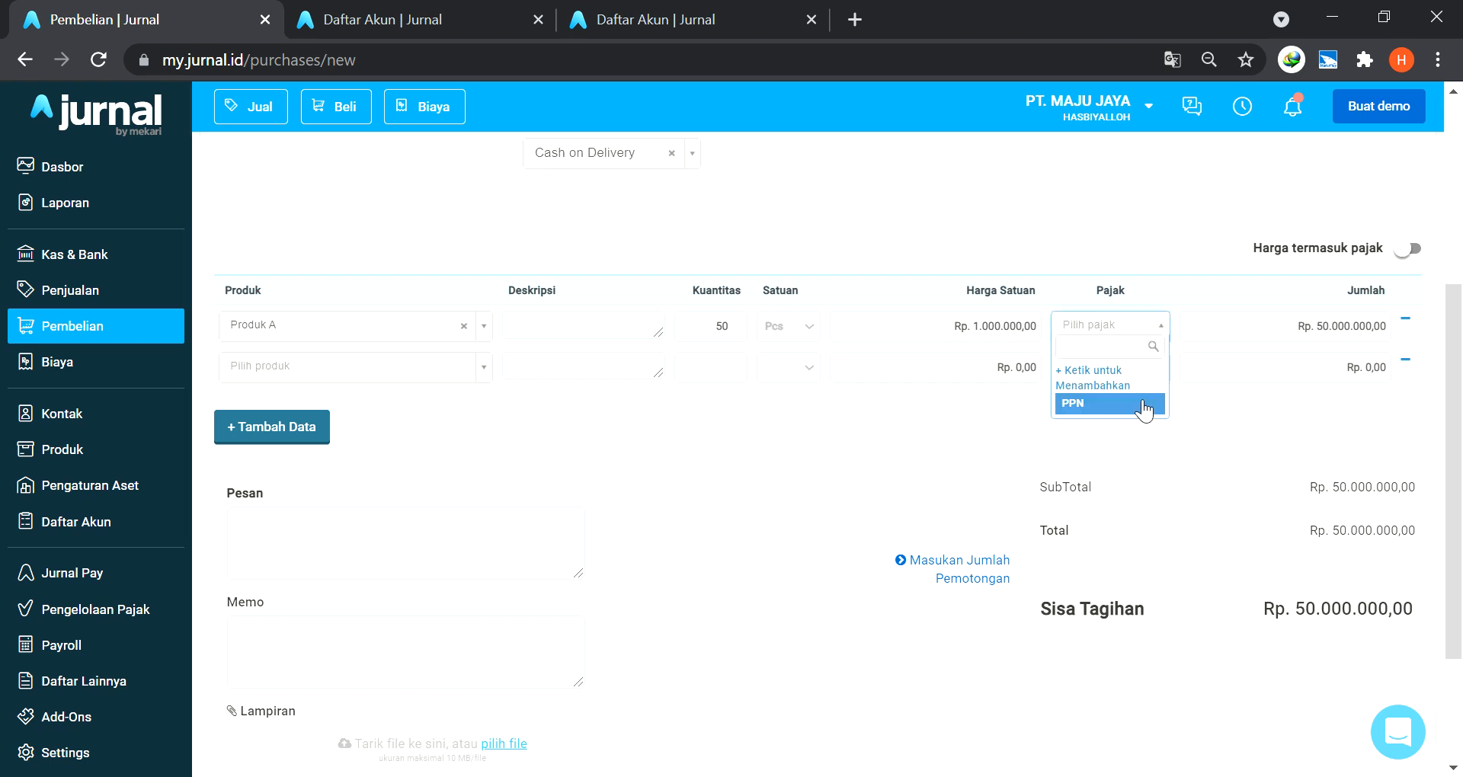
left_click(1139, 402)
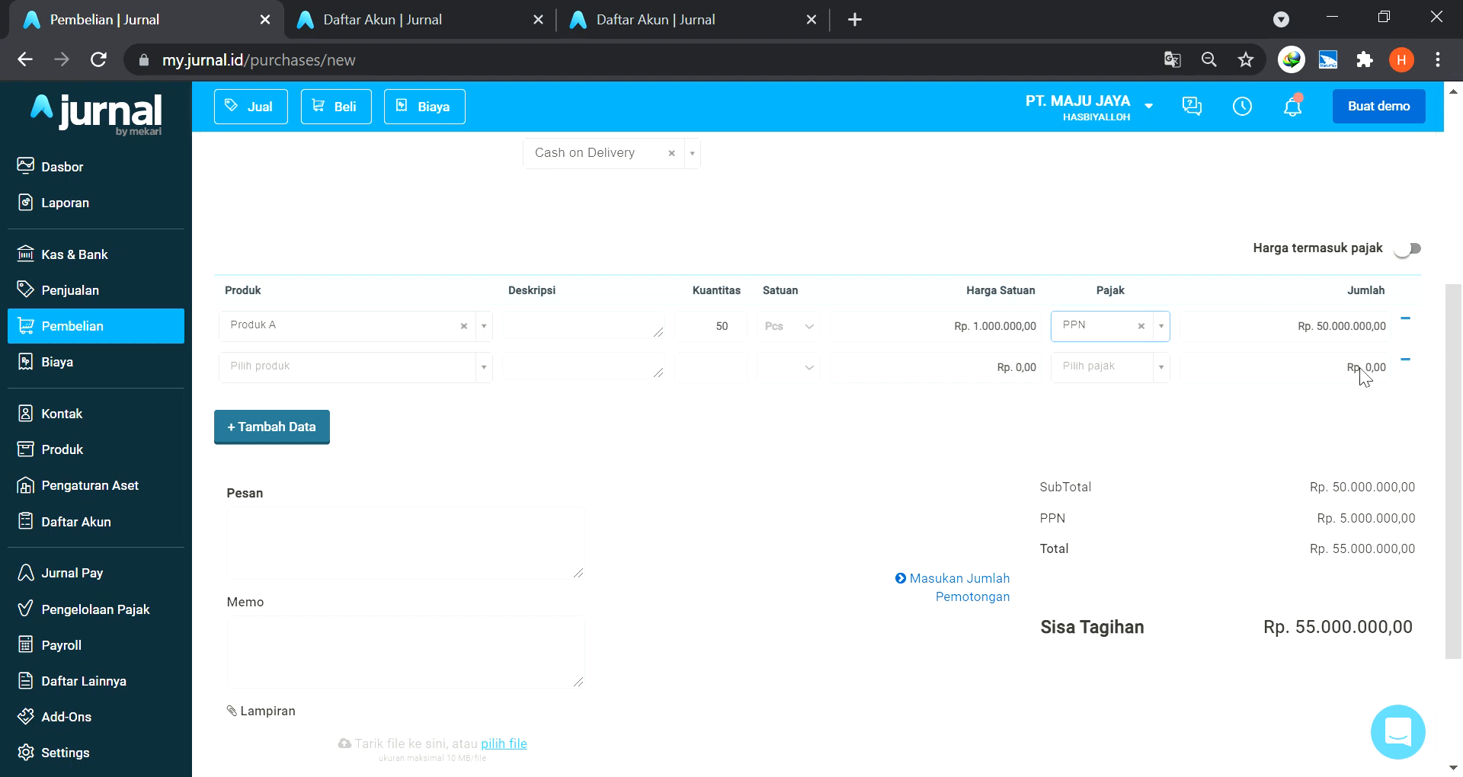
scroll(1287, 569, "down", 3)
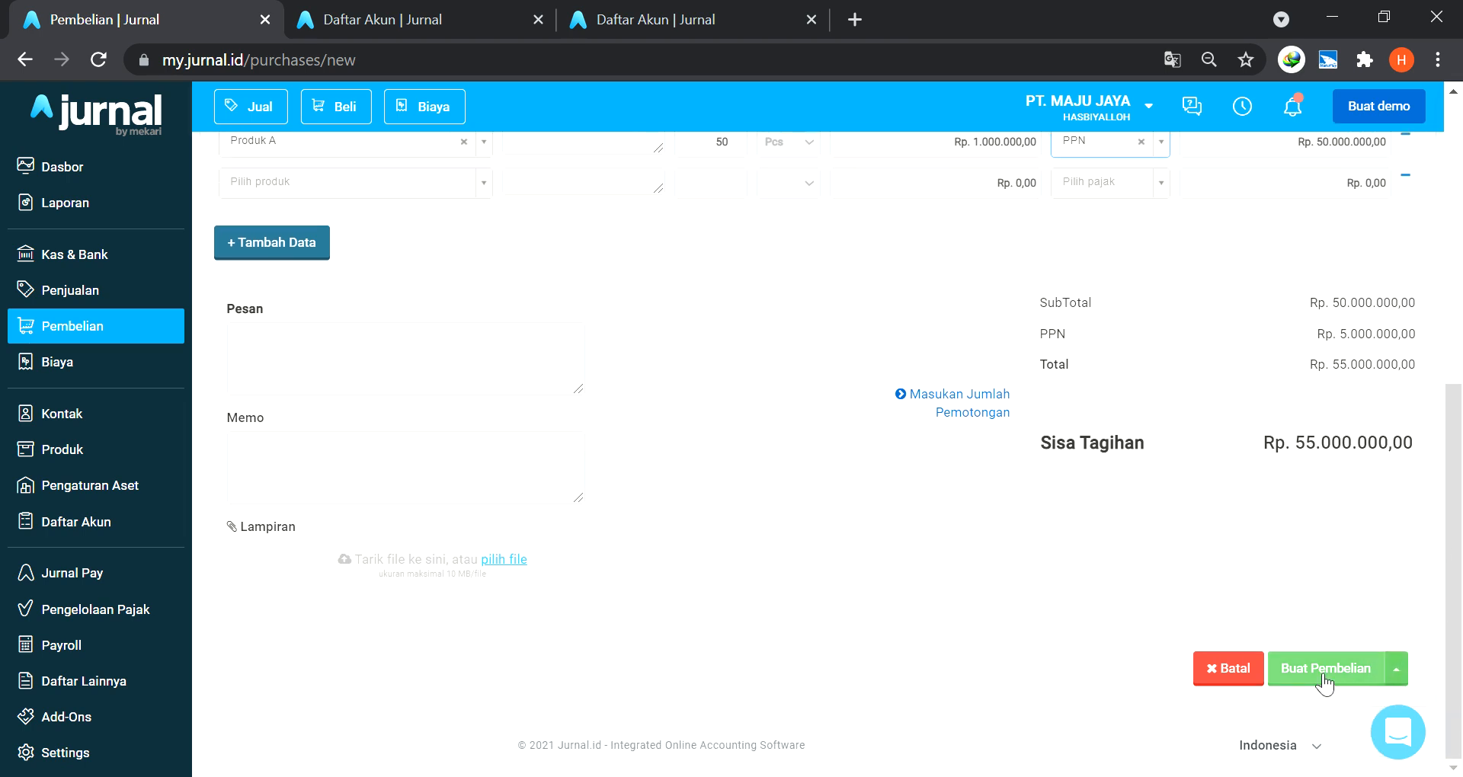
left_click(1324, 676)
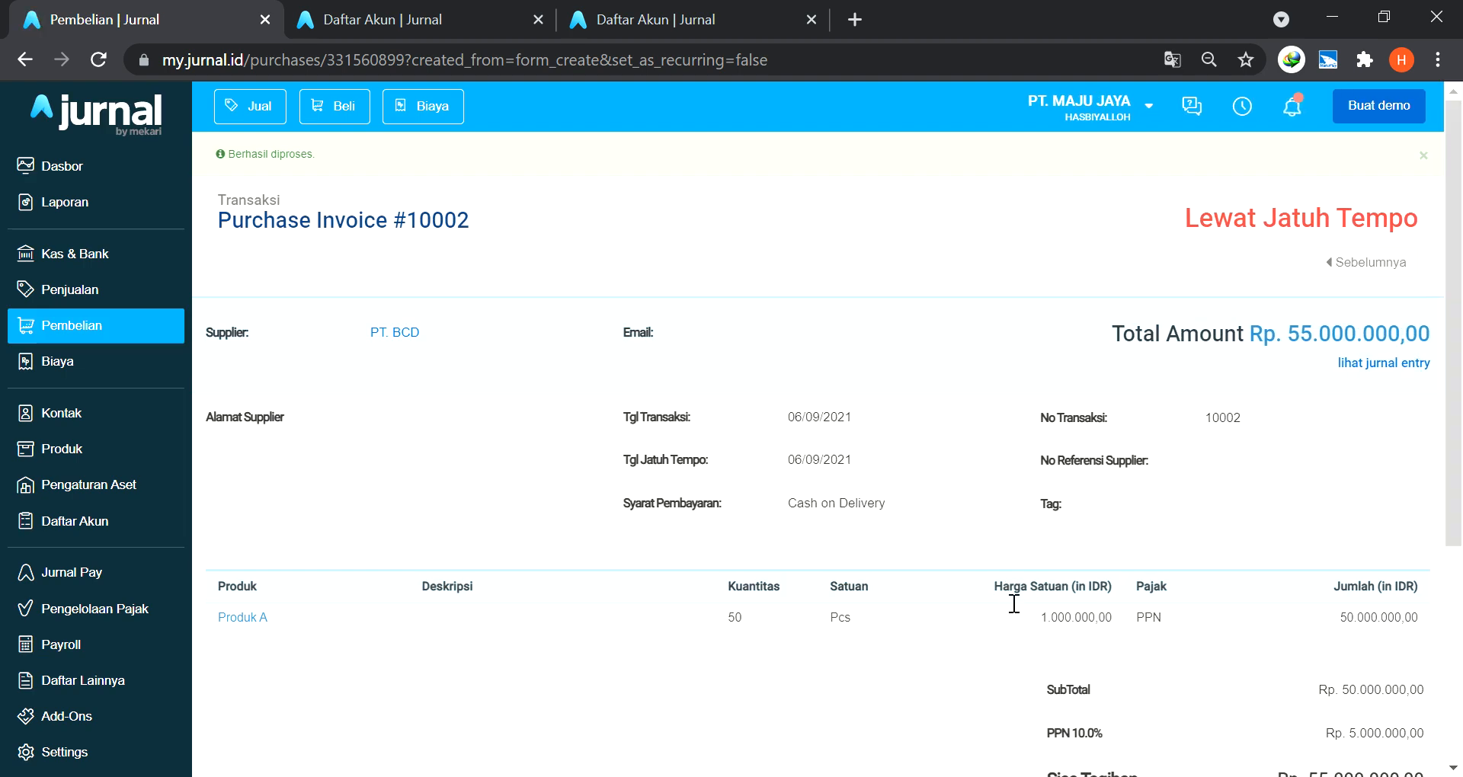
Start a supplier payment (Kirim Pembayaran) for the PT. BCD purchase invoice.
scroll(1002, 591, "down", 3)
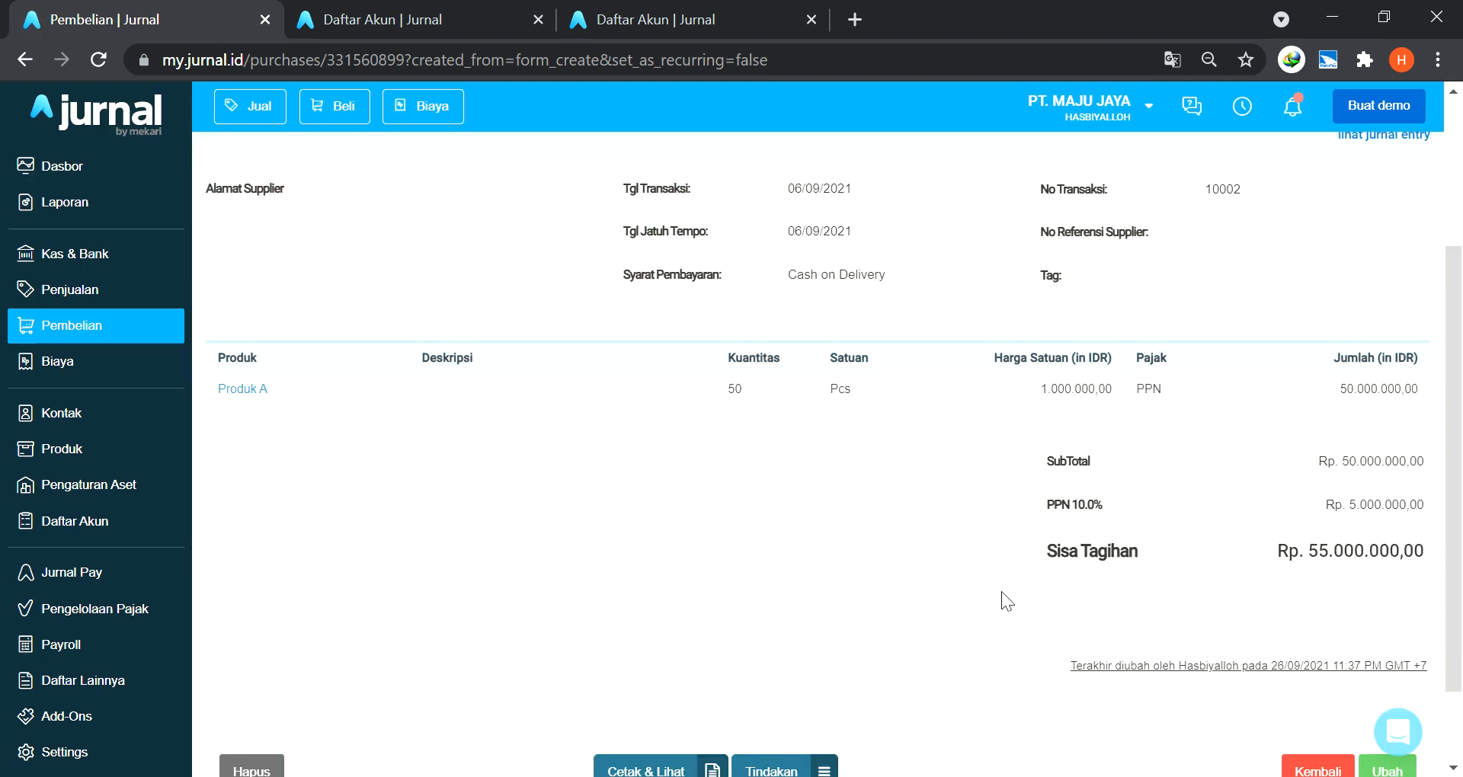
scroll(1001, 591, "down", 2)
scroll(753, 677, "up", 2)
scroll(753, 677, "down", 2)
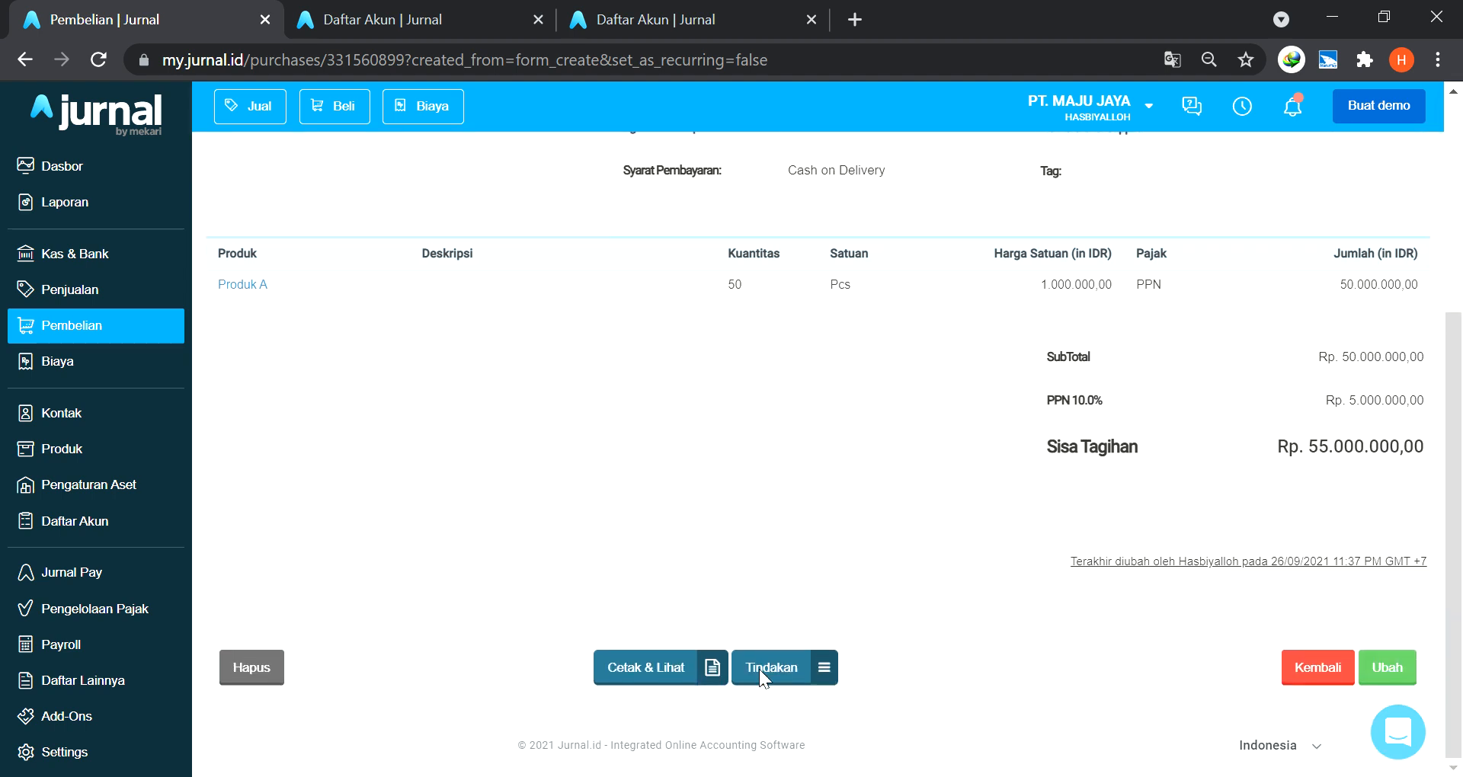
left_click(830, 672)
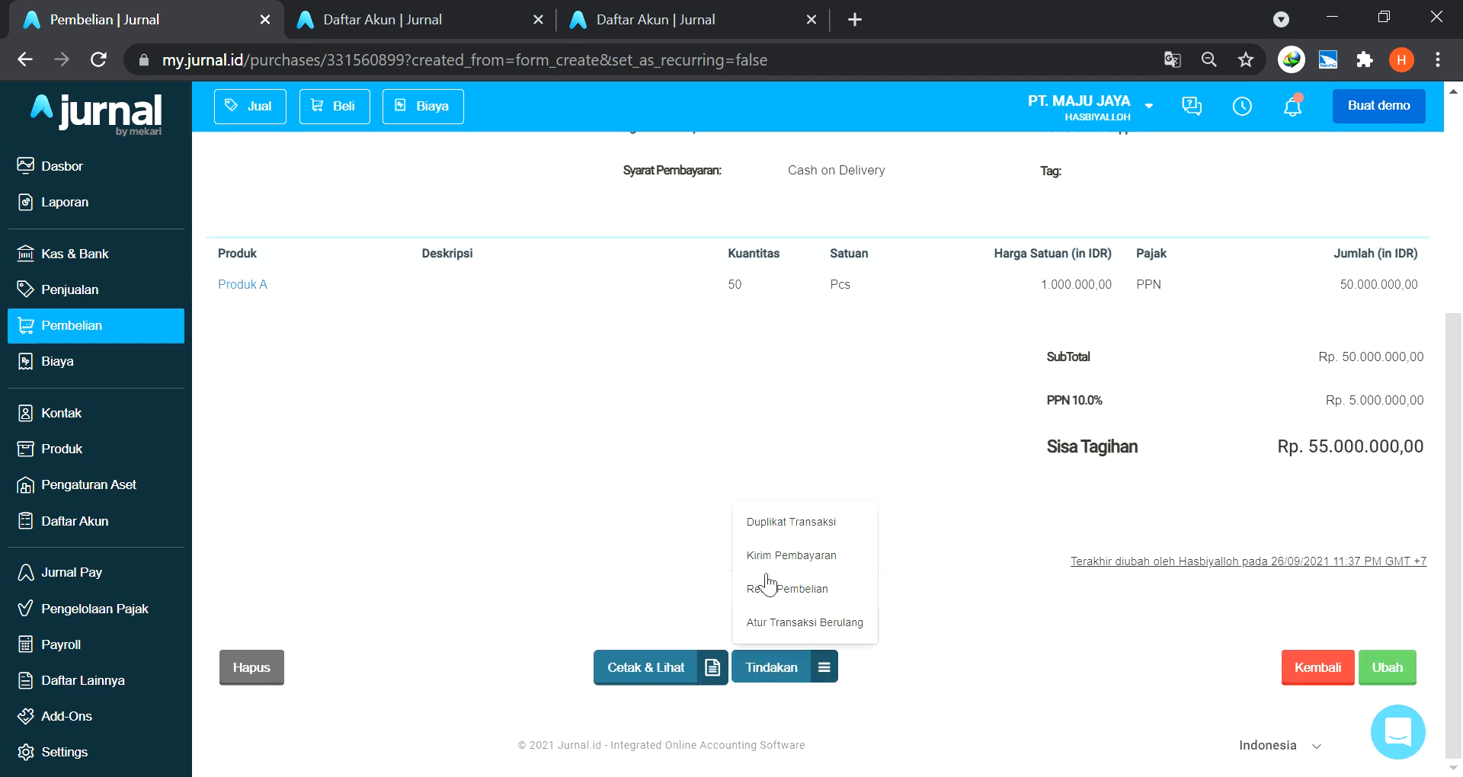
left_click(789, 553)
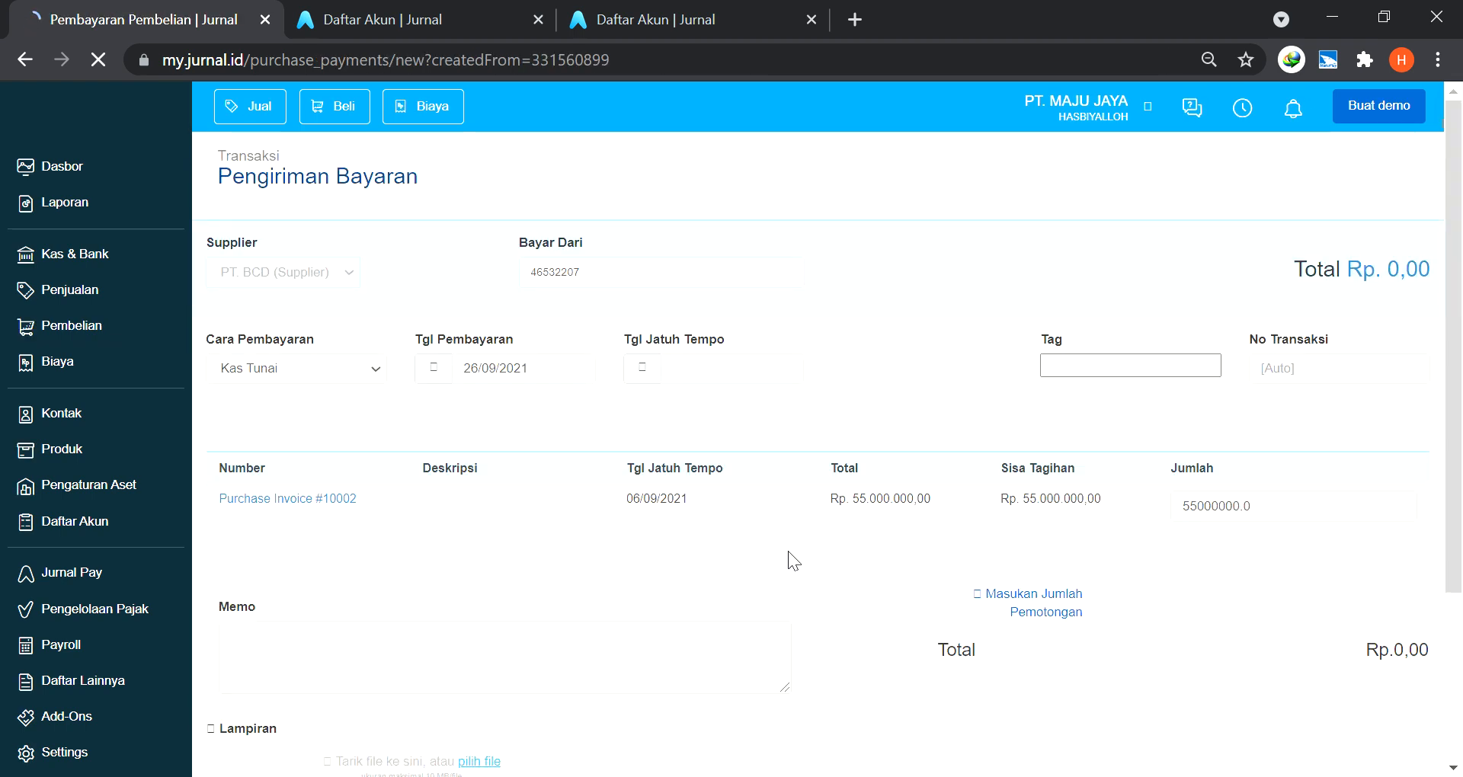
Set the payment date to 06/09/2021 and create the payment for the PT. BCD invoice.
left_click(442, 369)
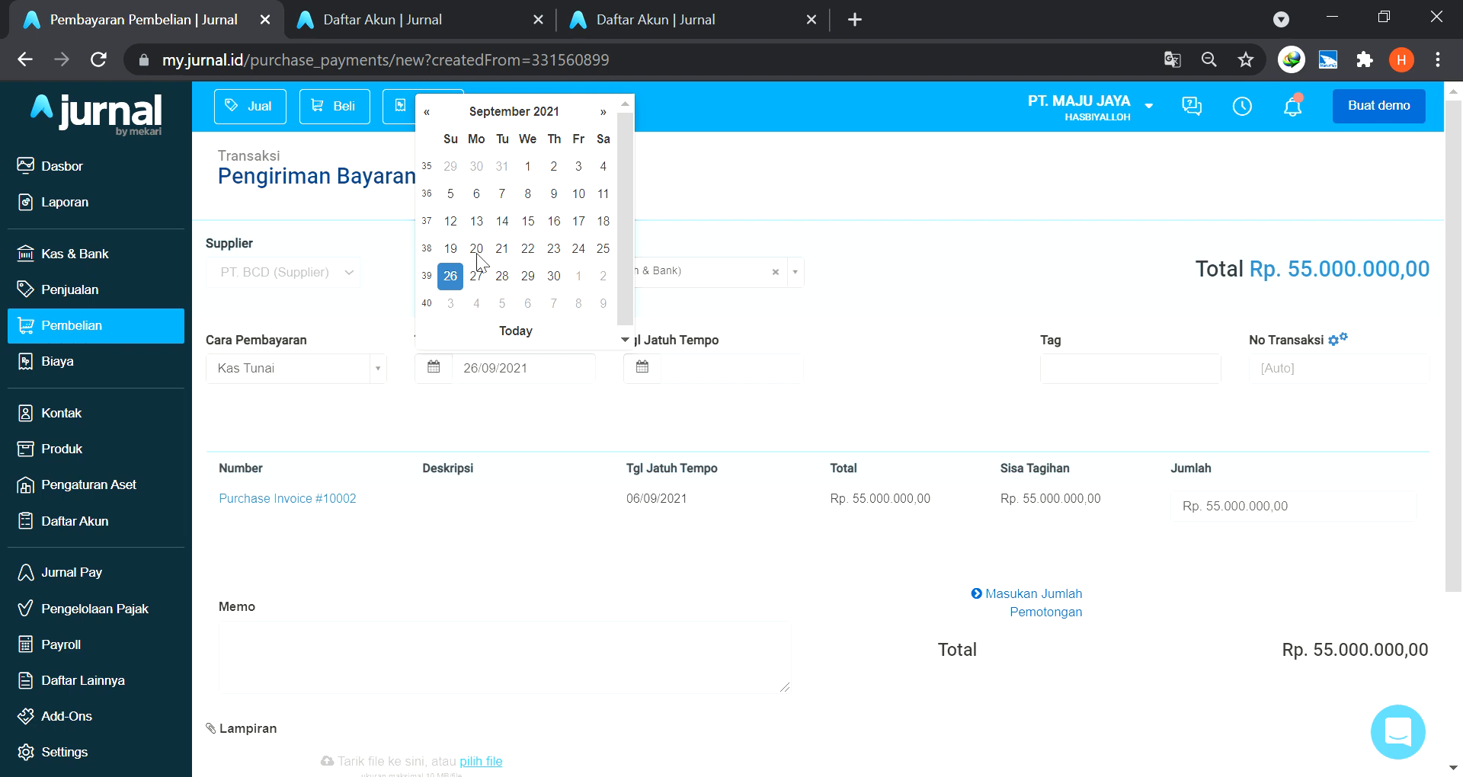
left_click(478, 194)
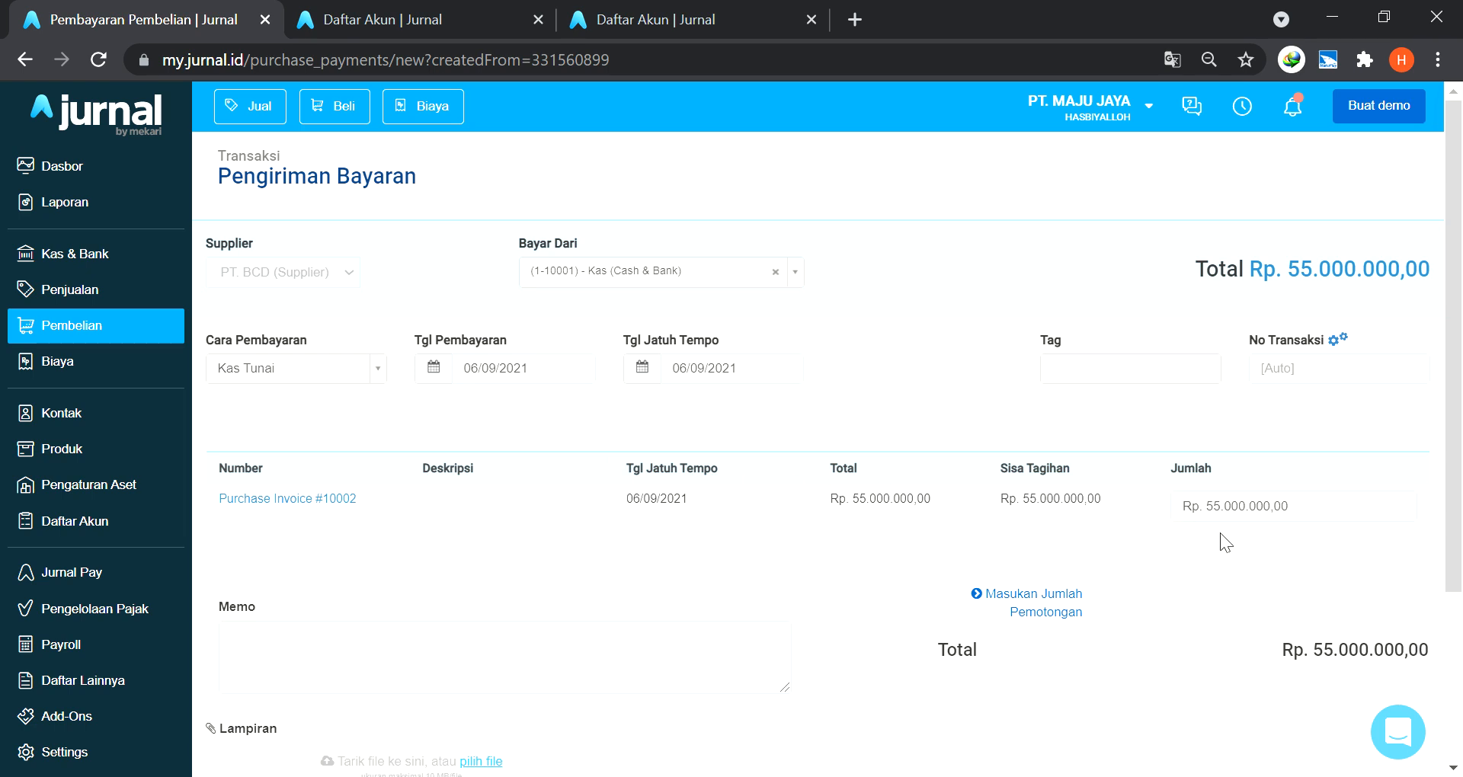
scroll(1222, 530, "down", 3)
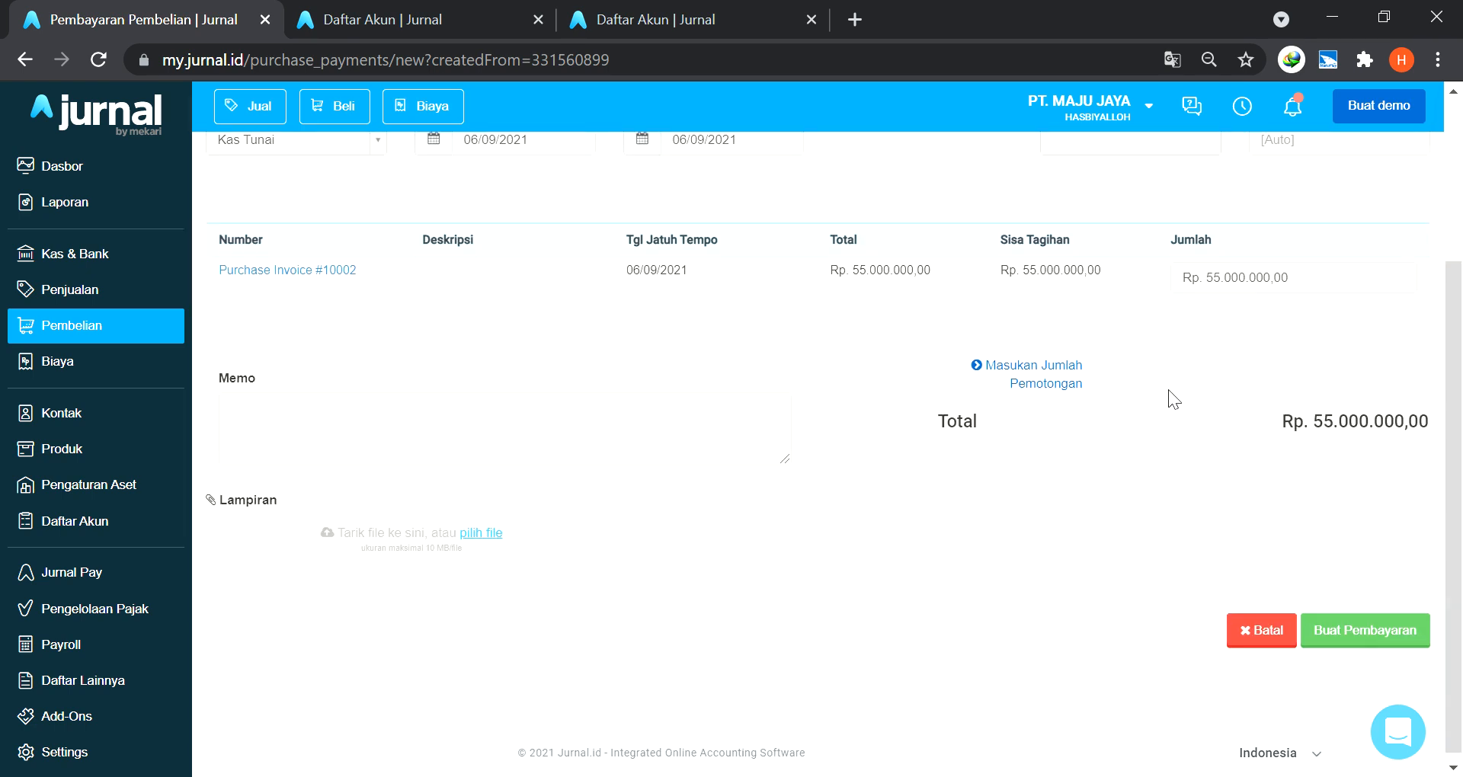
left_click(1381, 640)
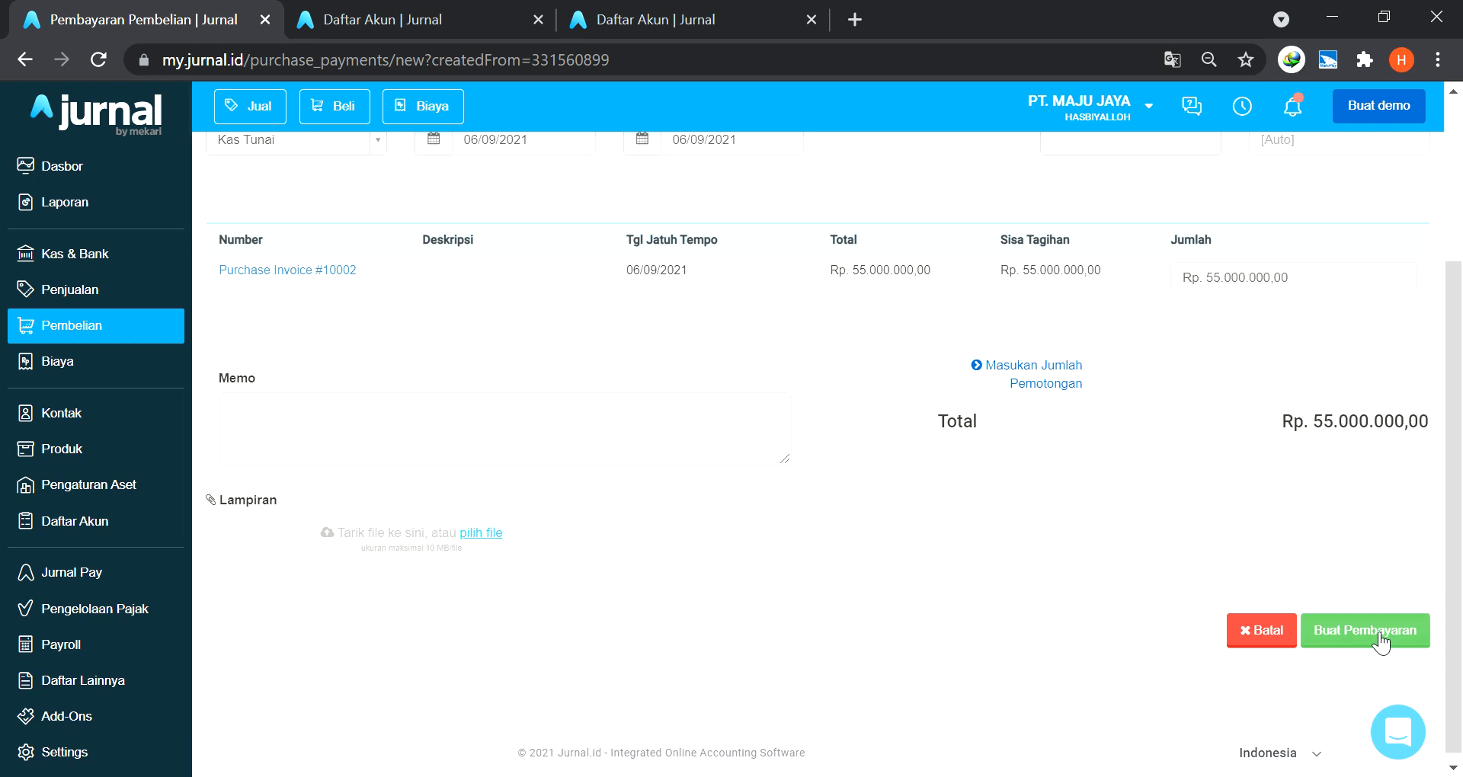
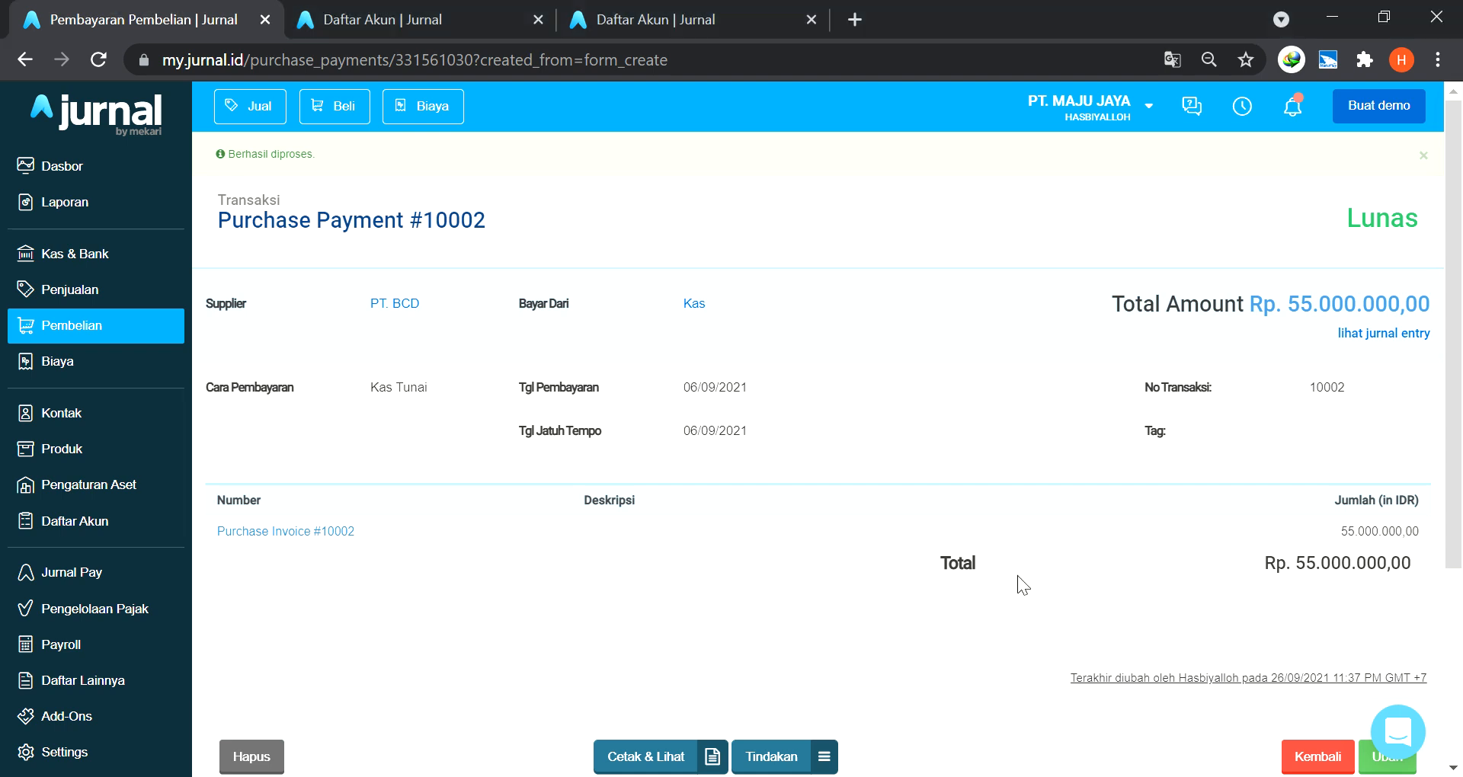
Start another purchase invoice (Penagihan Pembelian) with PT. EFG added as a new supplier and the transaction date set to 07/09/2021.
left_click(112, 328)
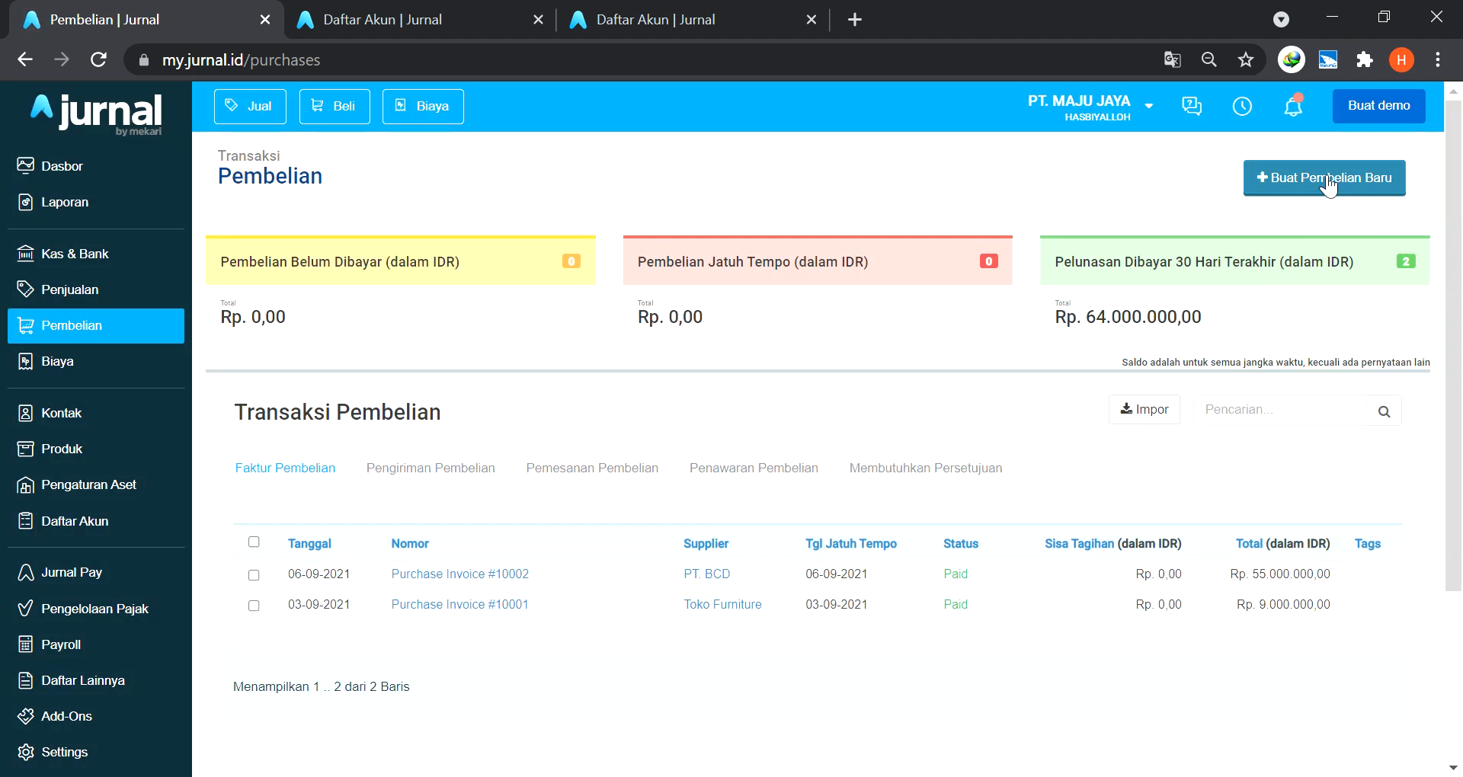
left_click(1328, 181)
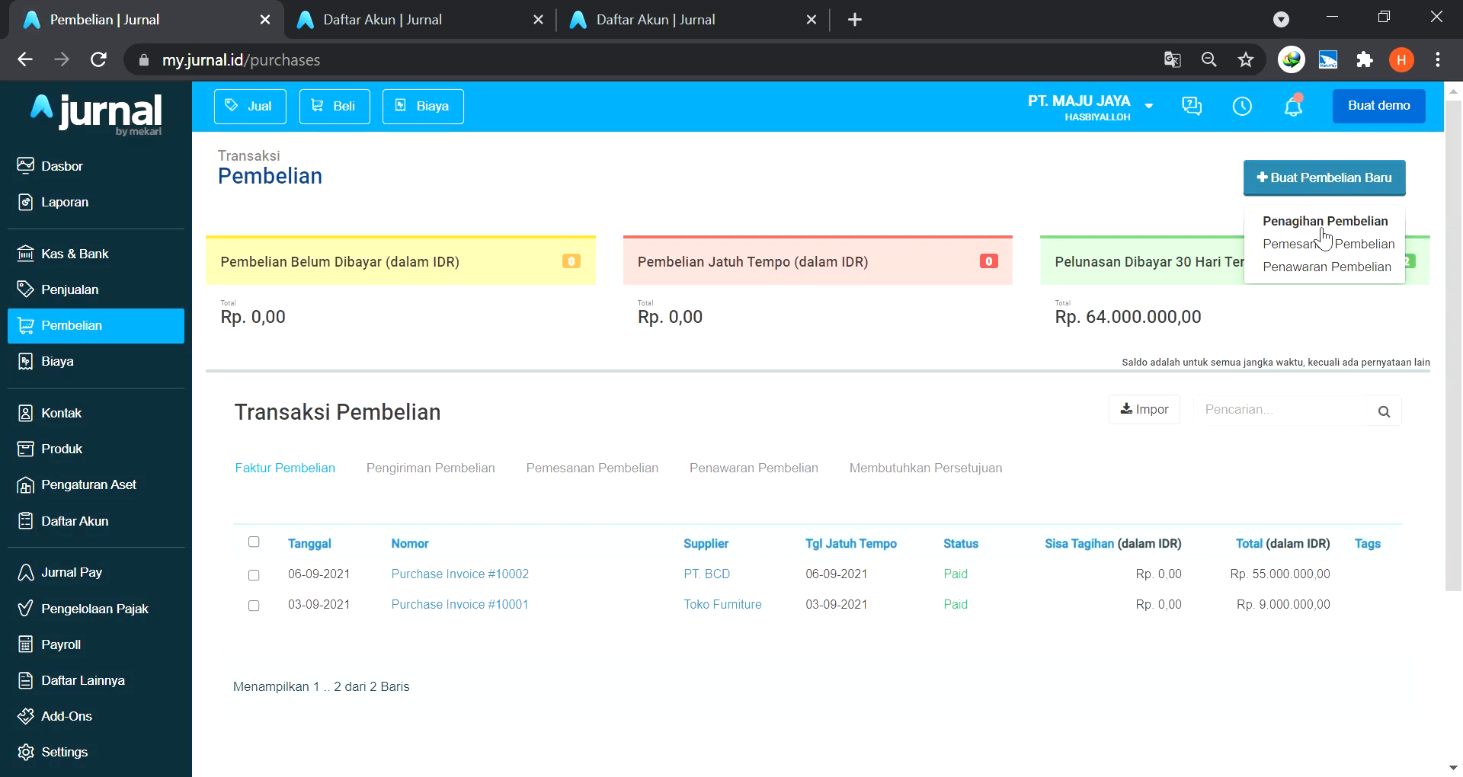
left_click(1318, 221)
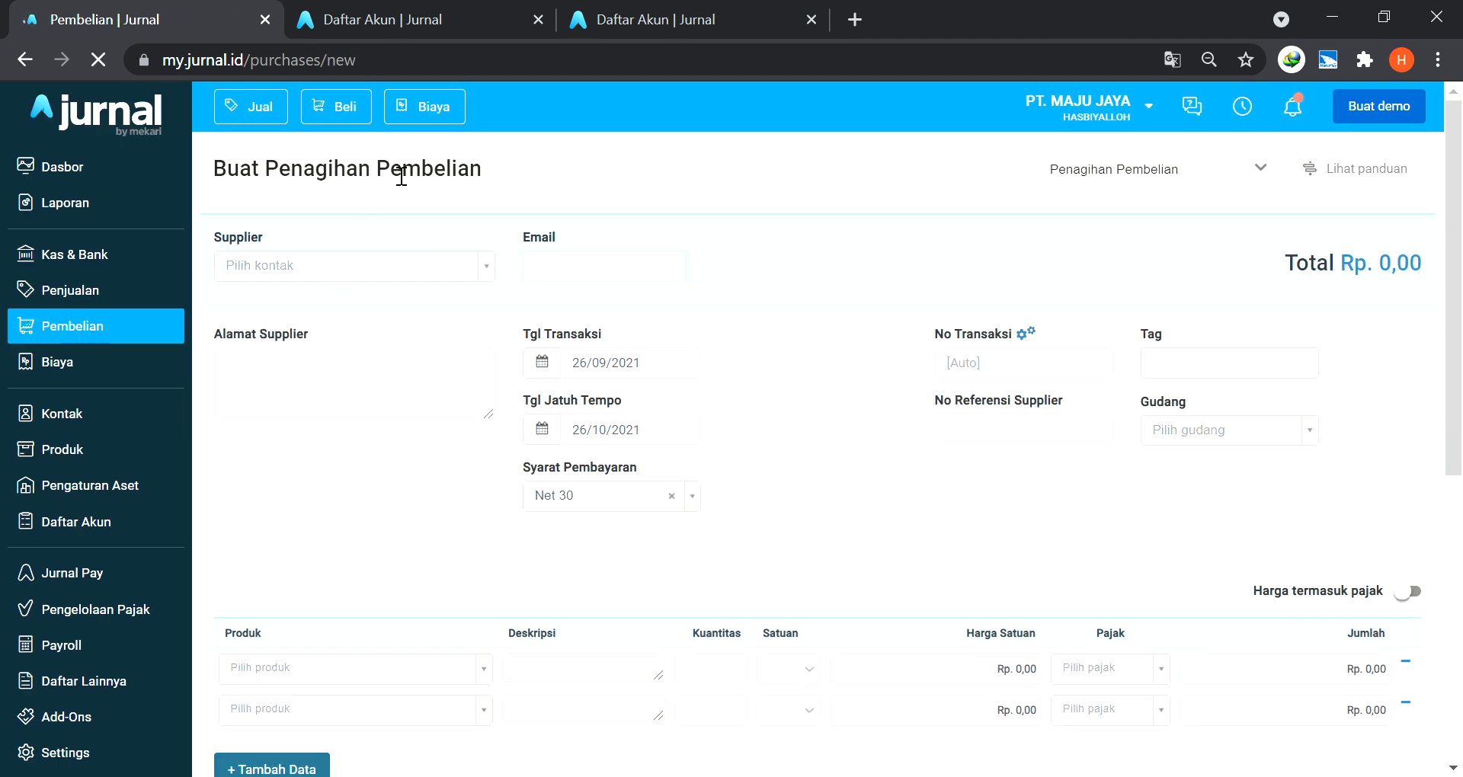
left_click(311, 265)
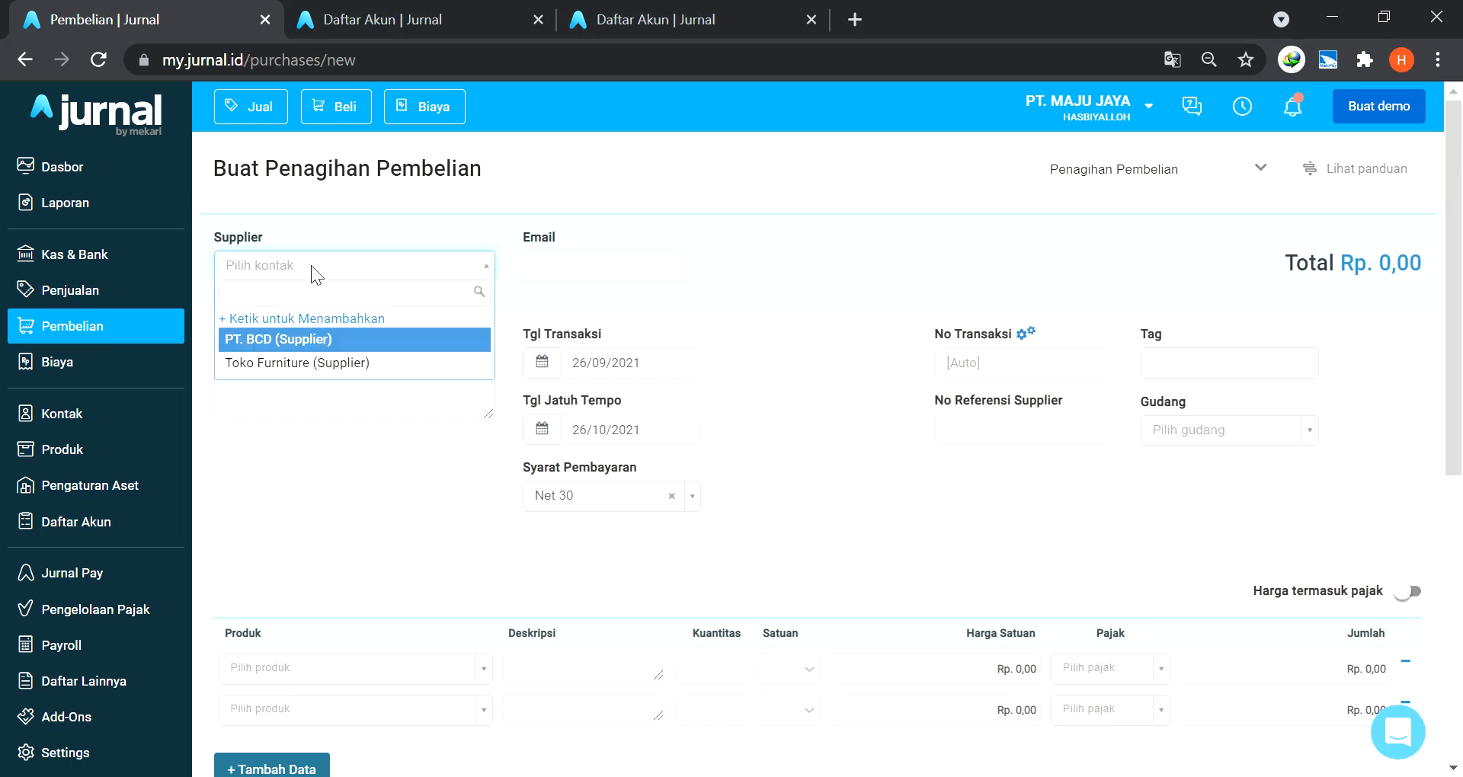
type("PT. EFG")
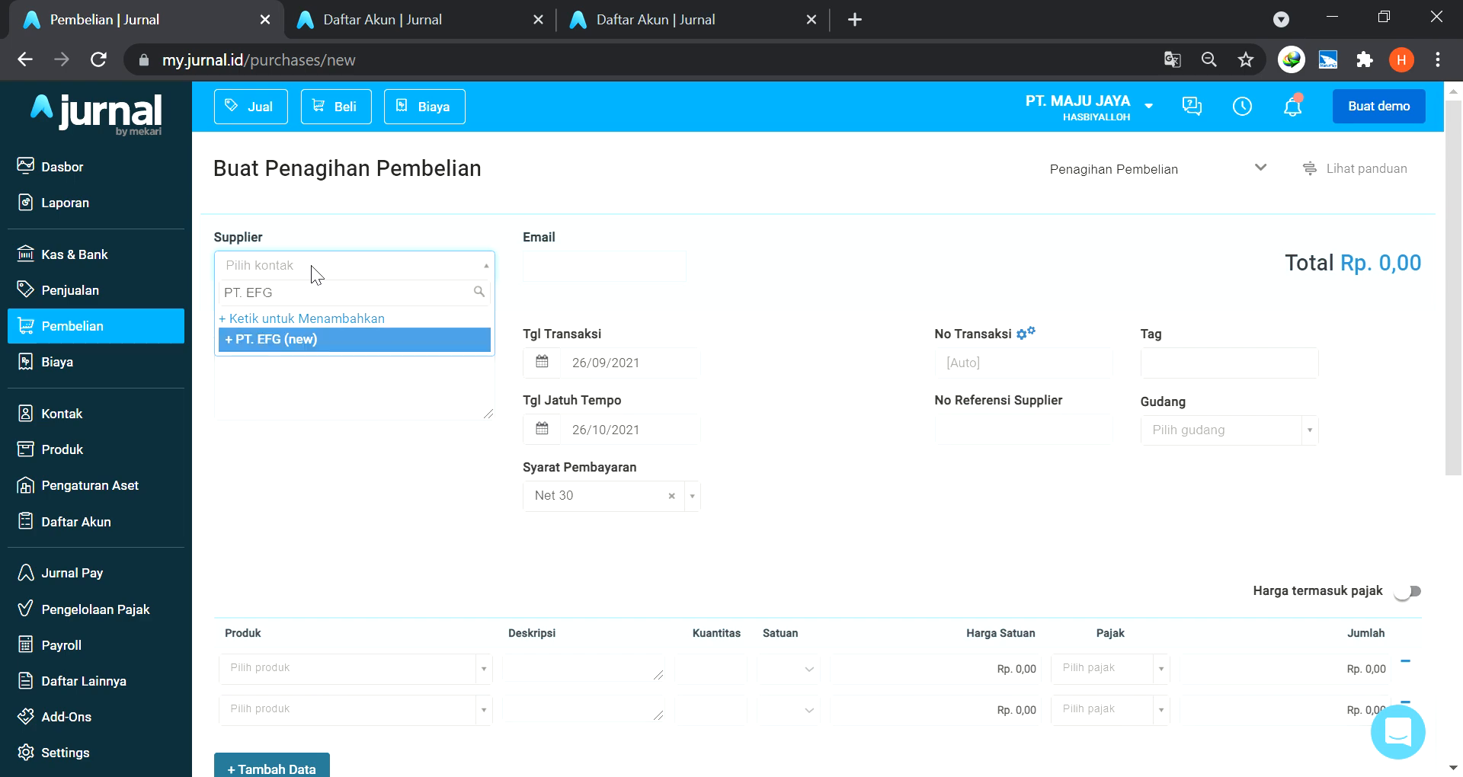
key("Return")
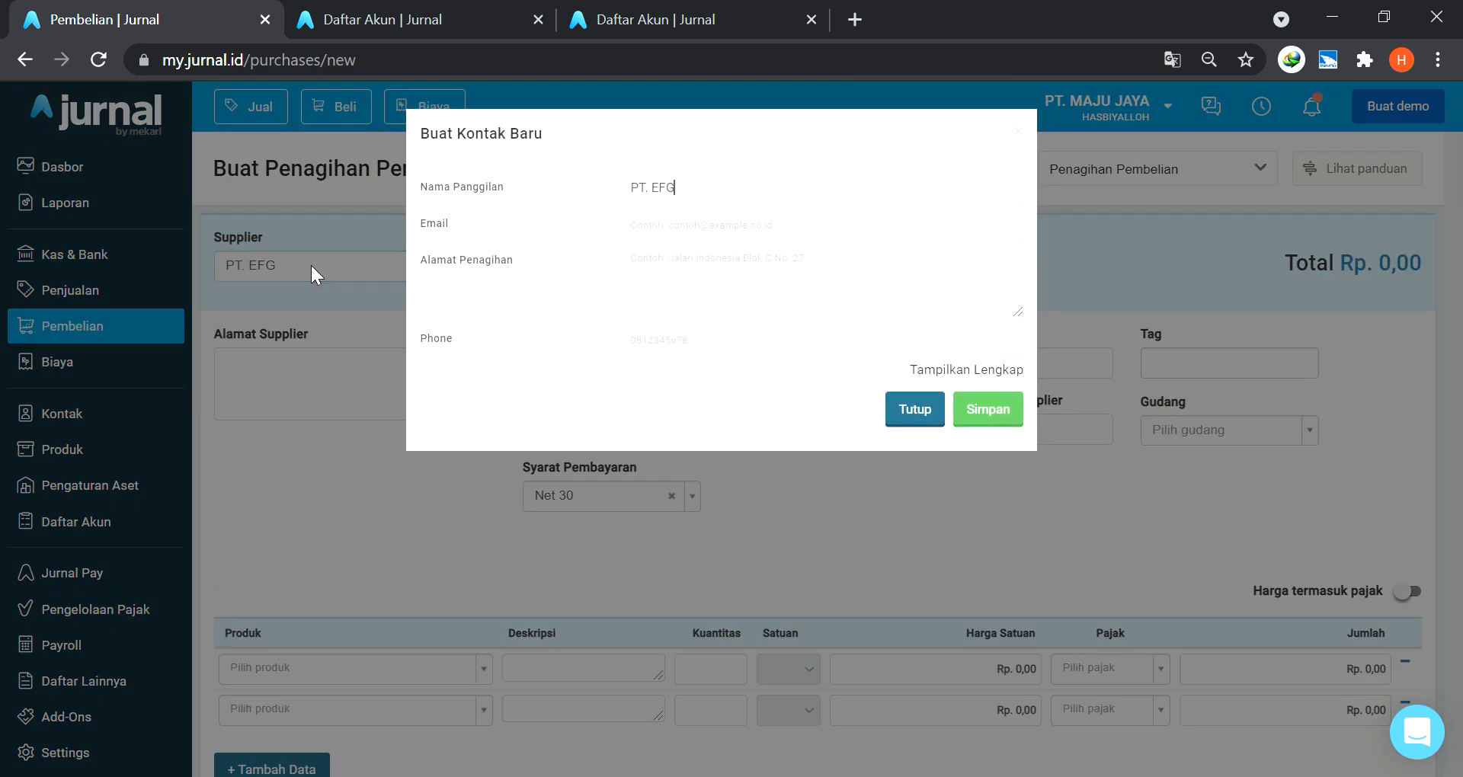
left_click(1003, 416)
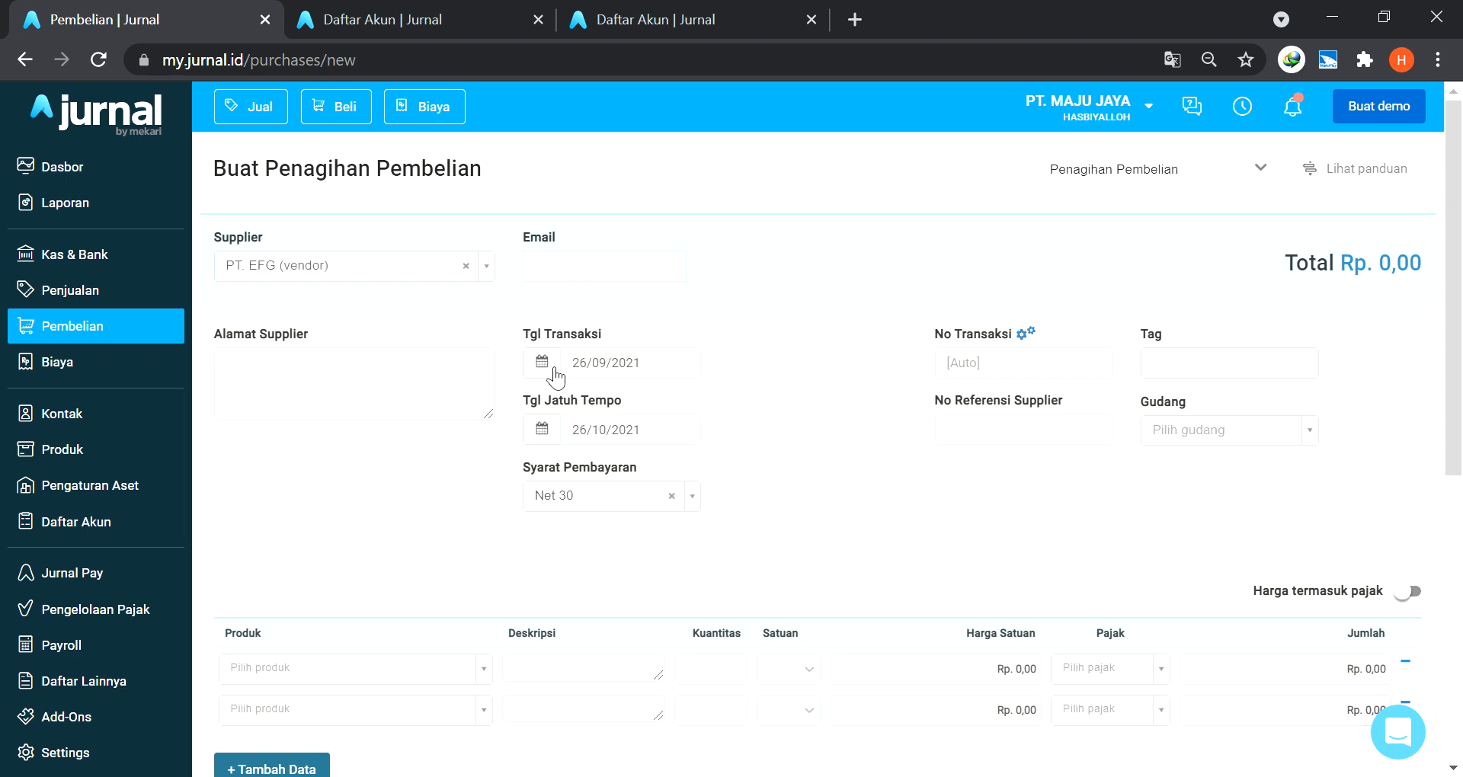
left_click(556, 371)
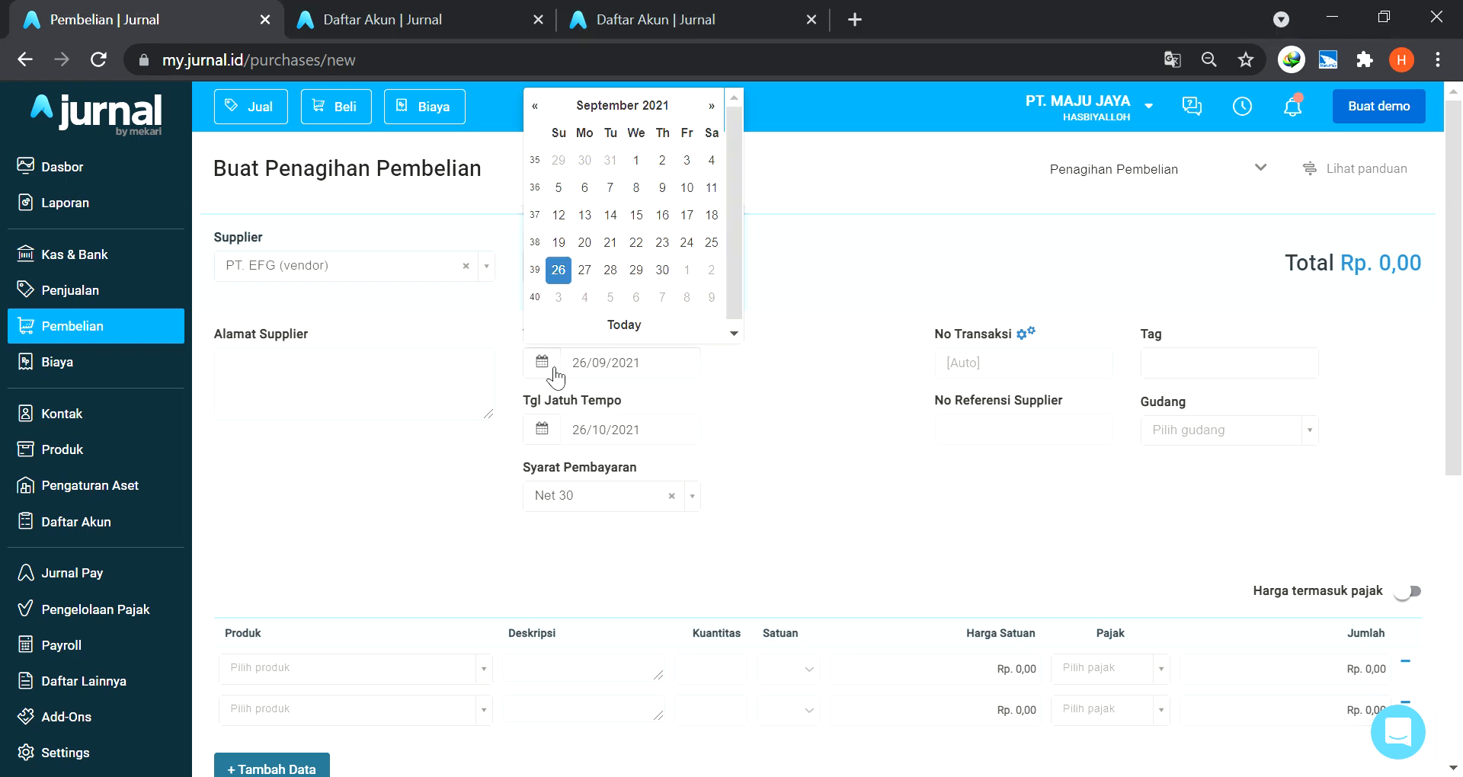
left_click(617, 188)
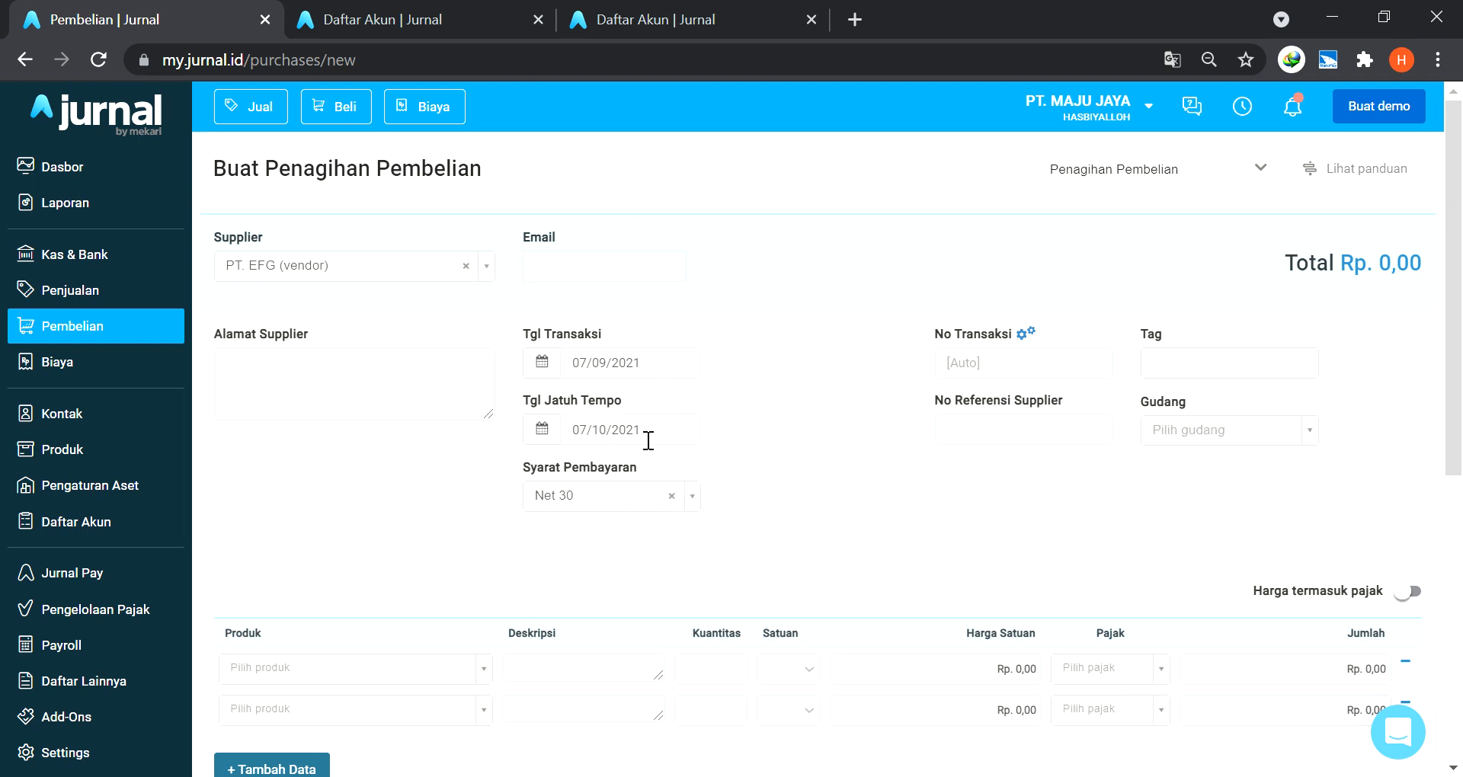
Add Produk B as a new product from the invoice line, with unit Pcs and inventory monitoring (Monitor Persediaan Barang) enabled.
scroll(783, 488, "down", 3)
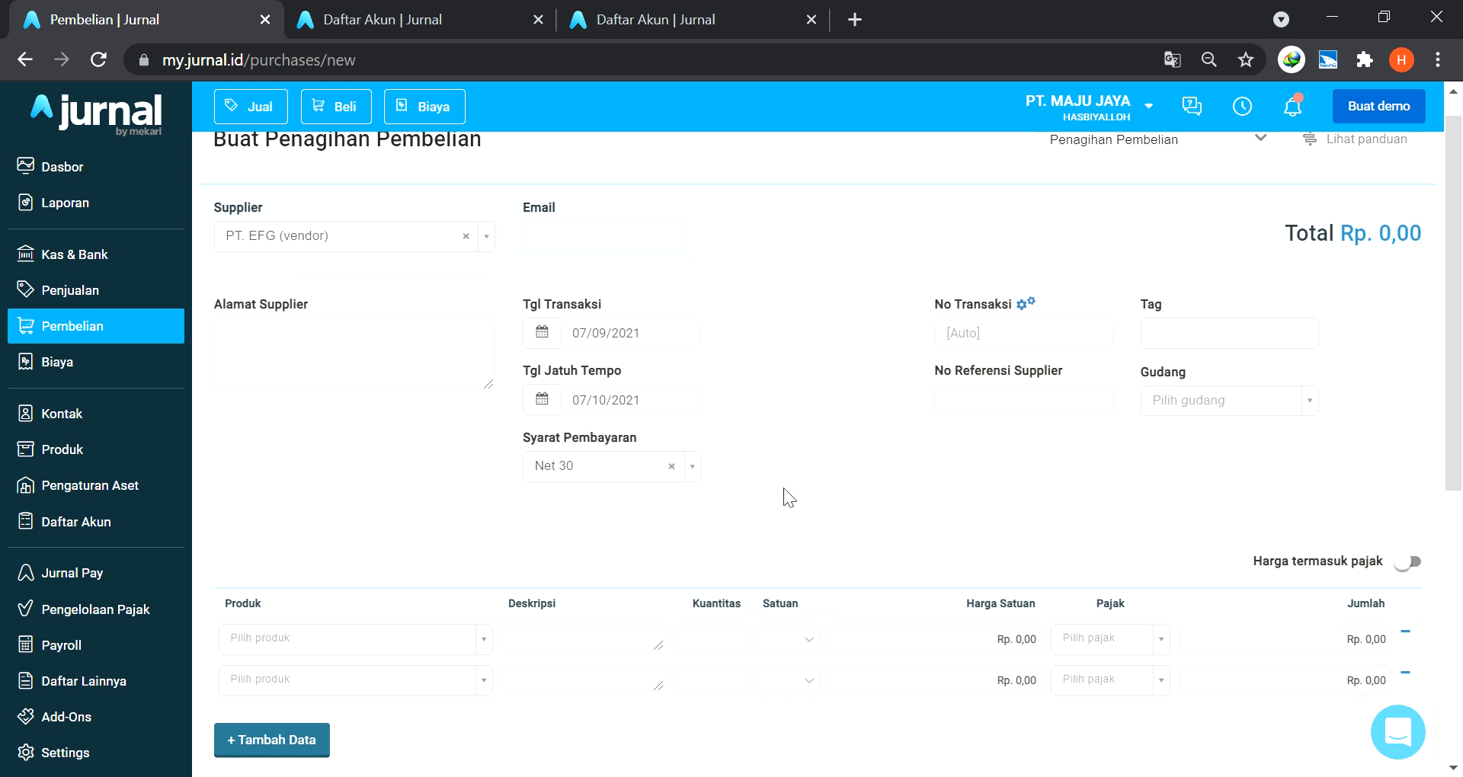
left_click(282, 441)
type("Produk B")
key("Return")
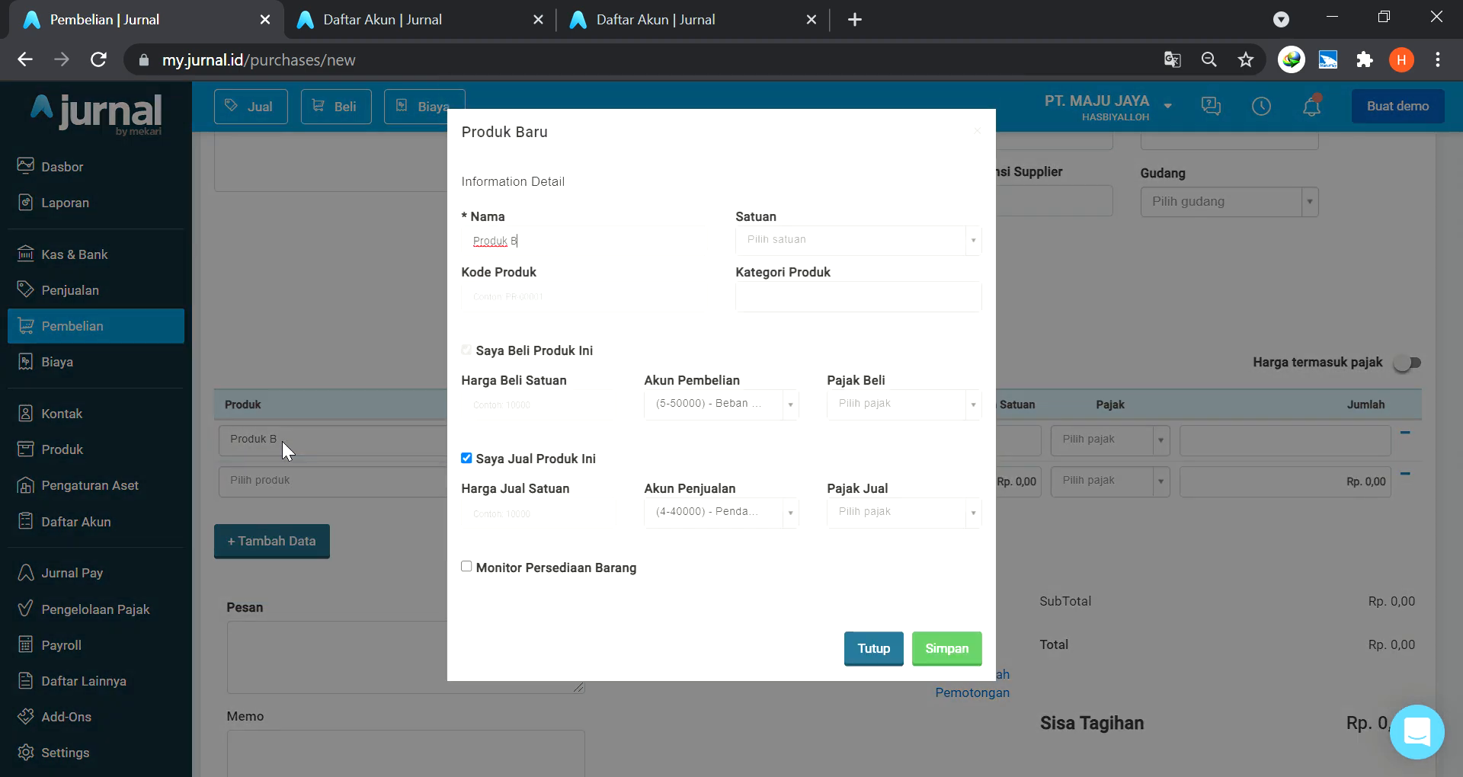
left_click(765, 242)
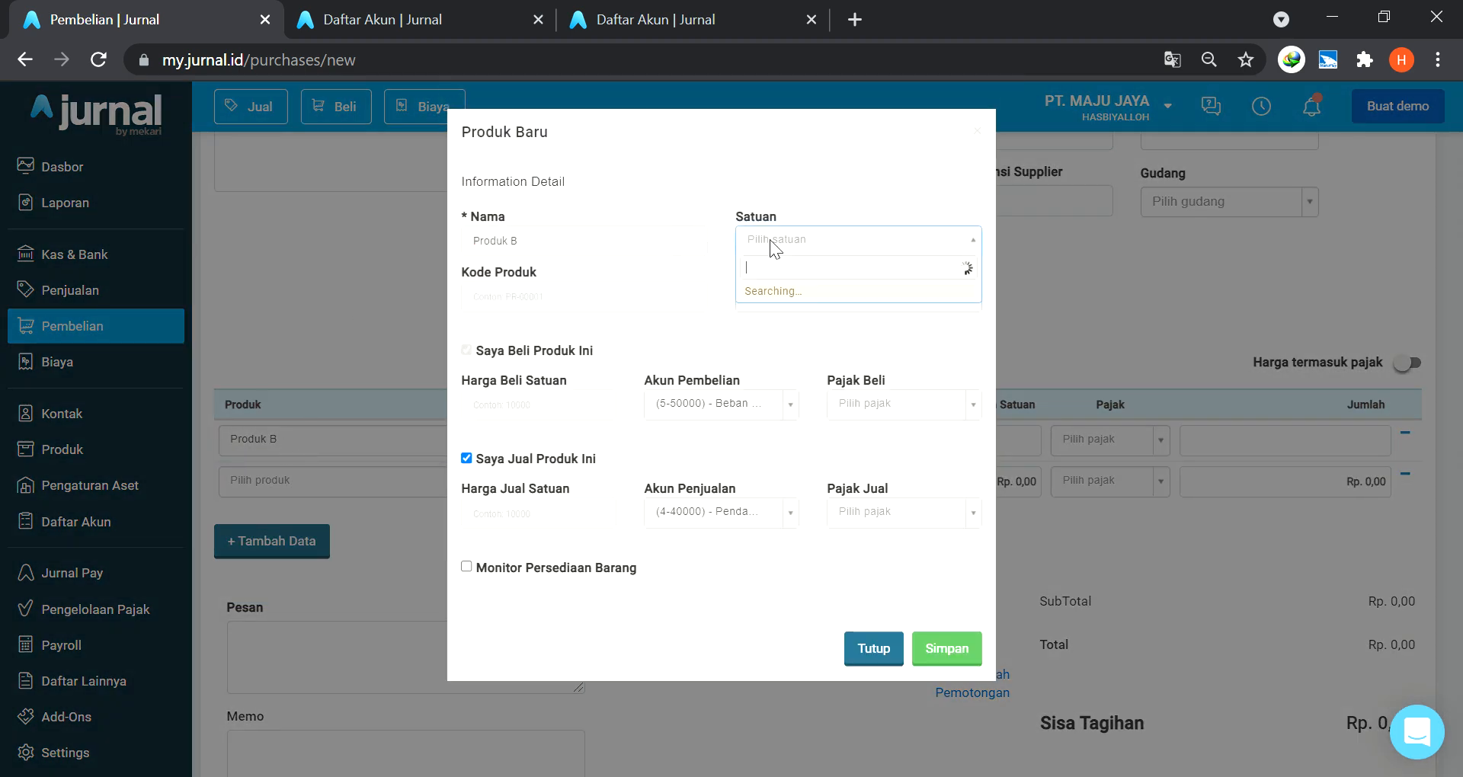
left_click(783, 332)
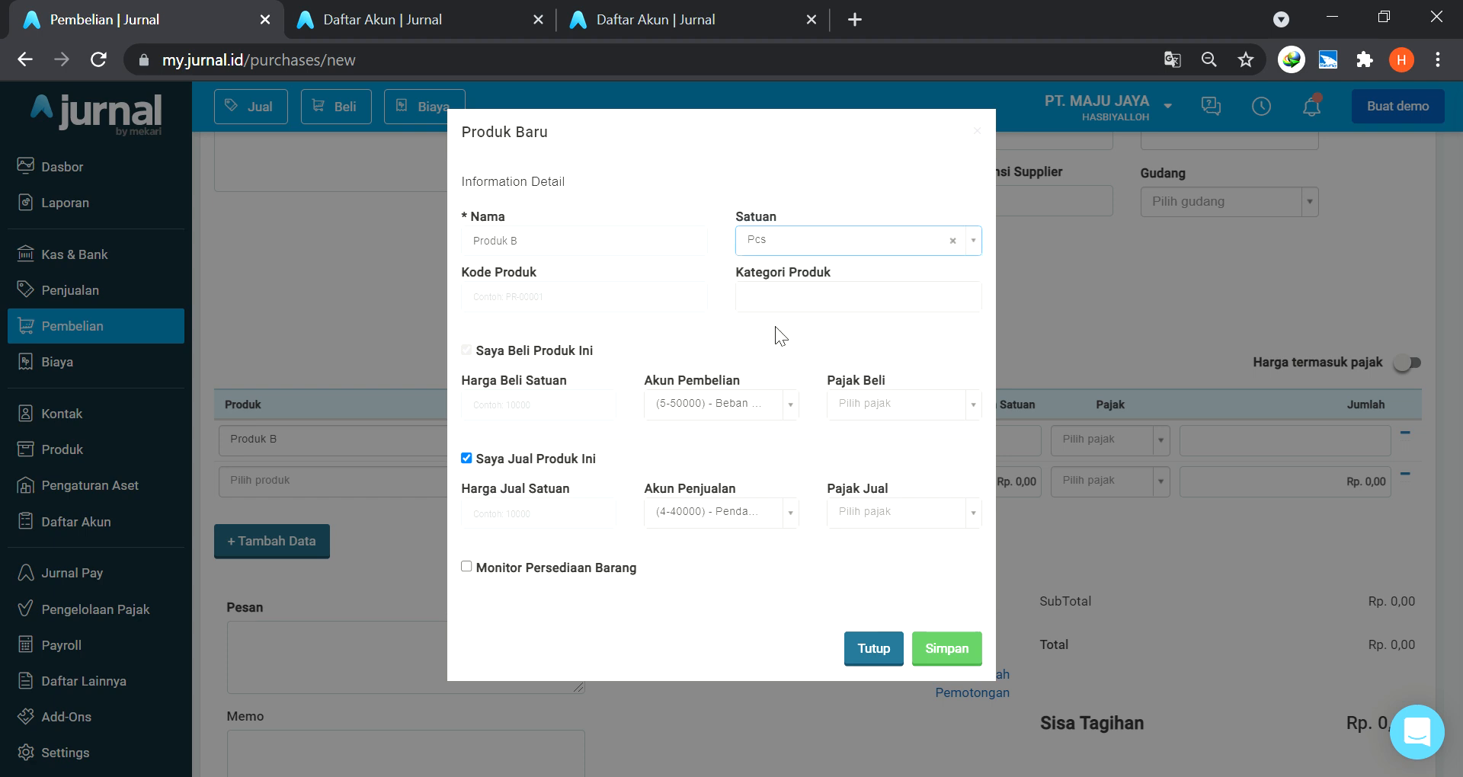
left_click(467, 567)
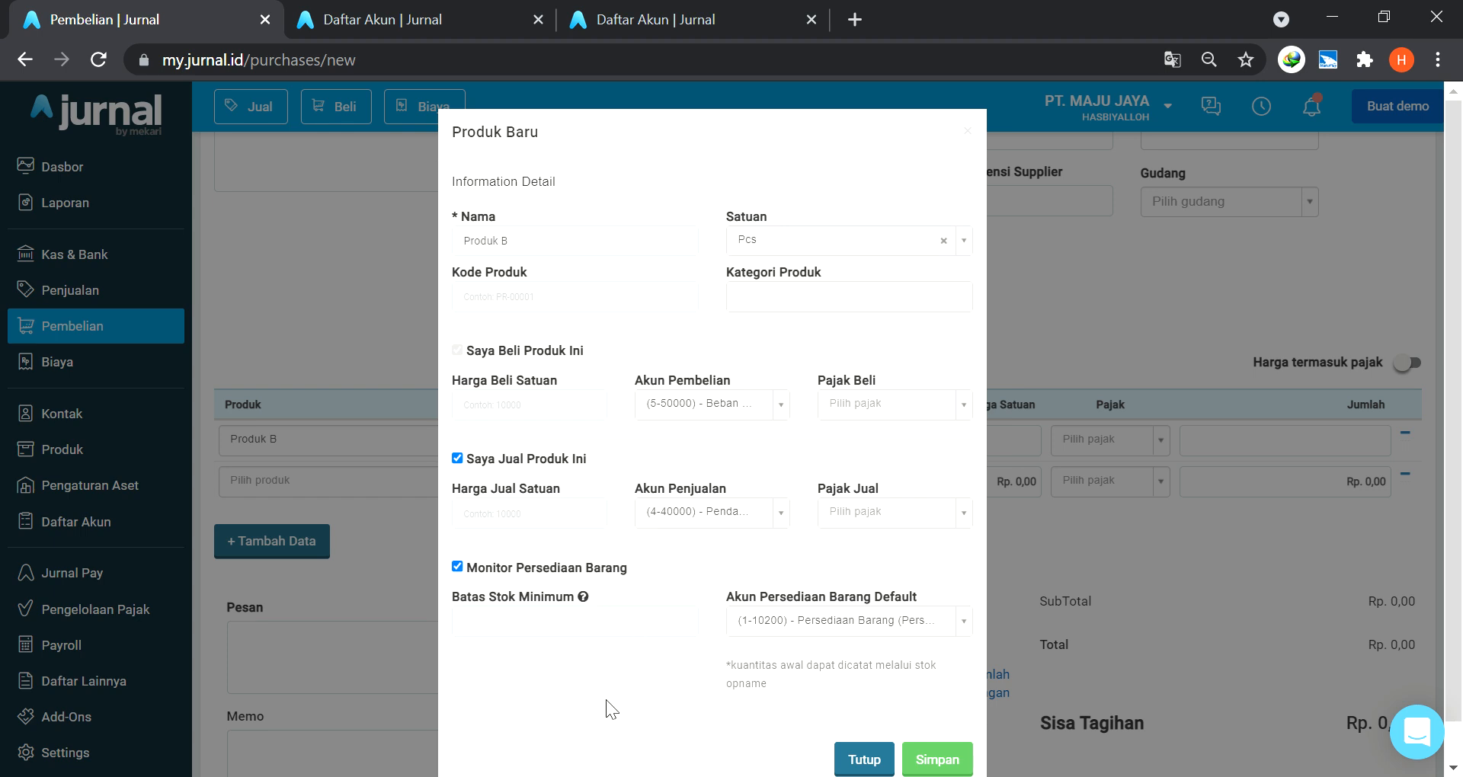
scroll(600, 683, "down", 1)
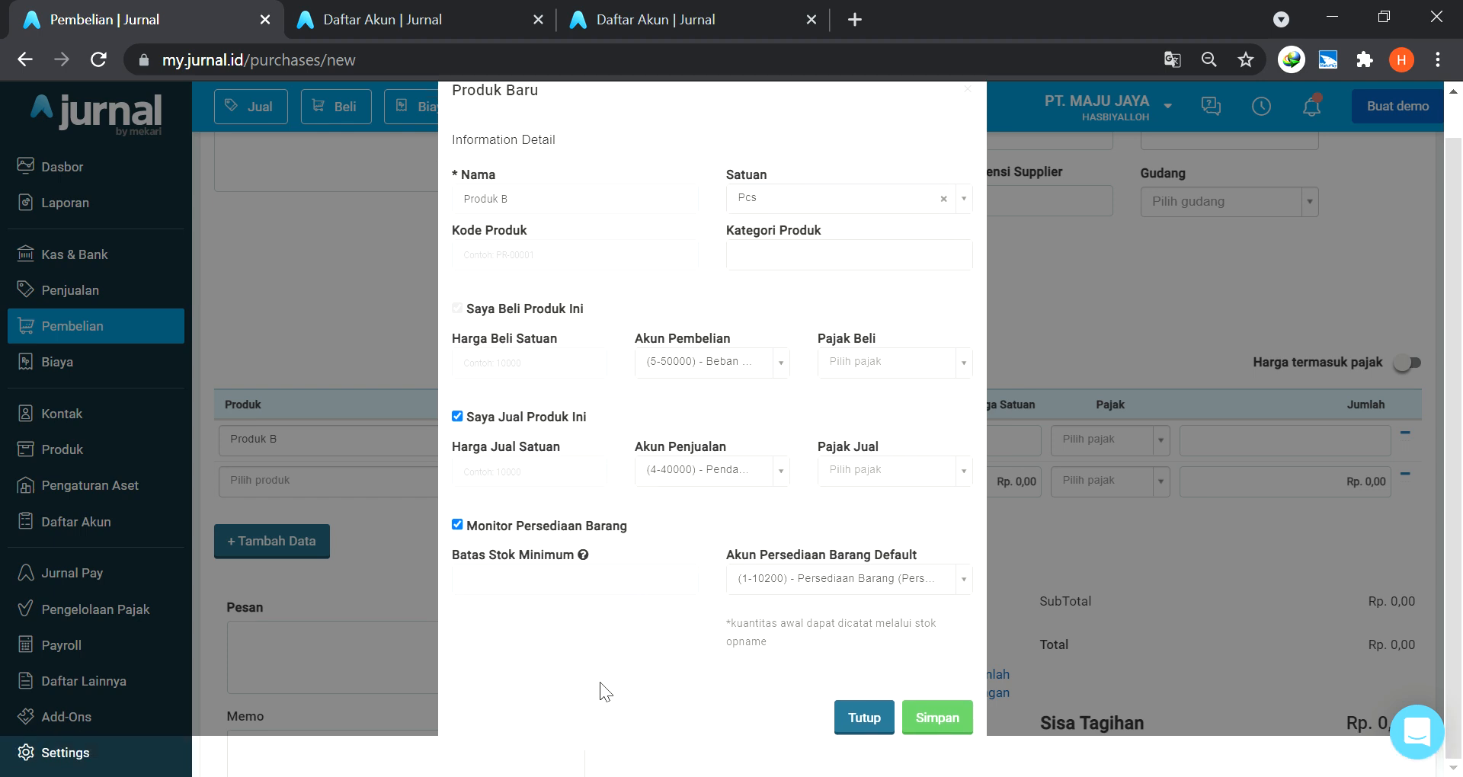
left_click(950, 716)
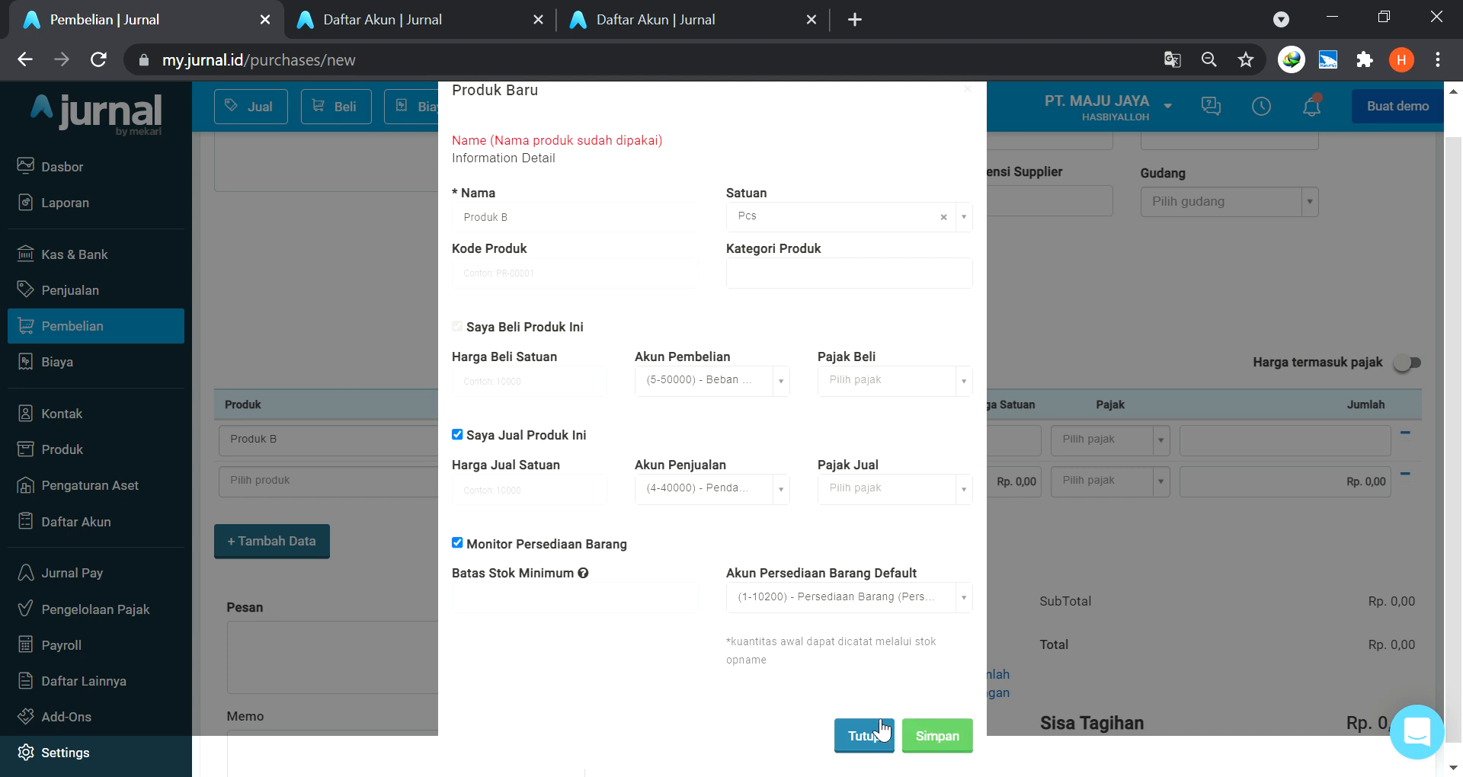
Close the new product form and choose the existing Produk B on the first invoice line.
left_click(939, 739)
scroll(627, 221, "up", 1)
scroll(627, 220, "up", 1)
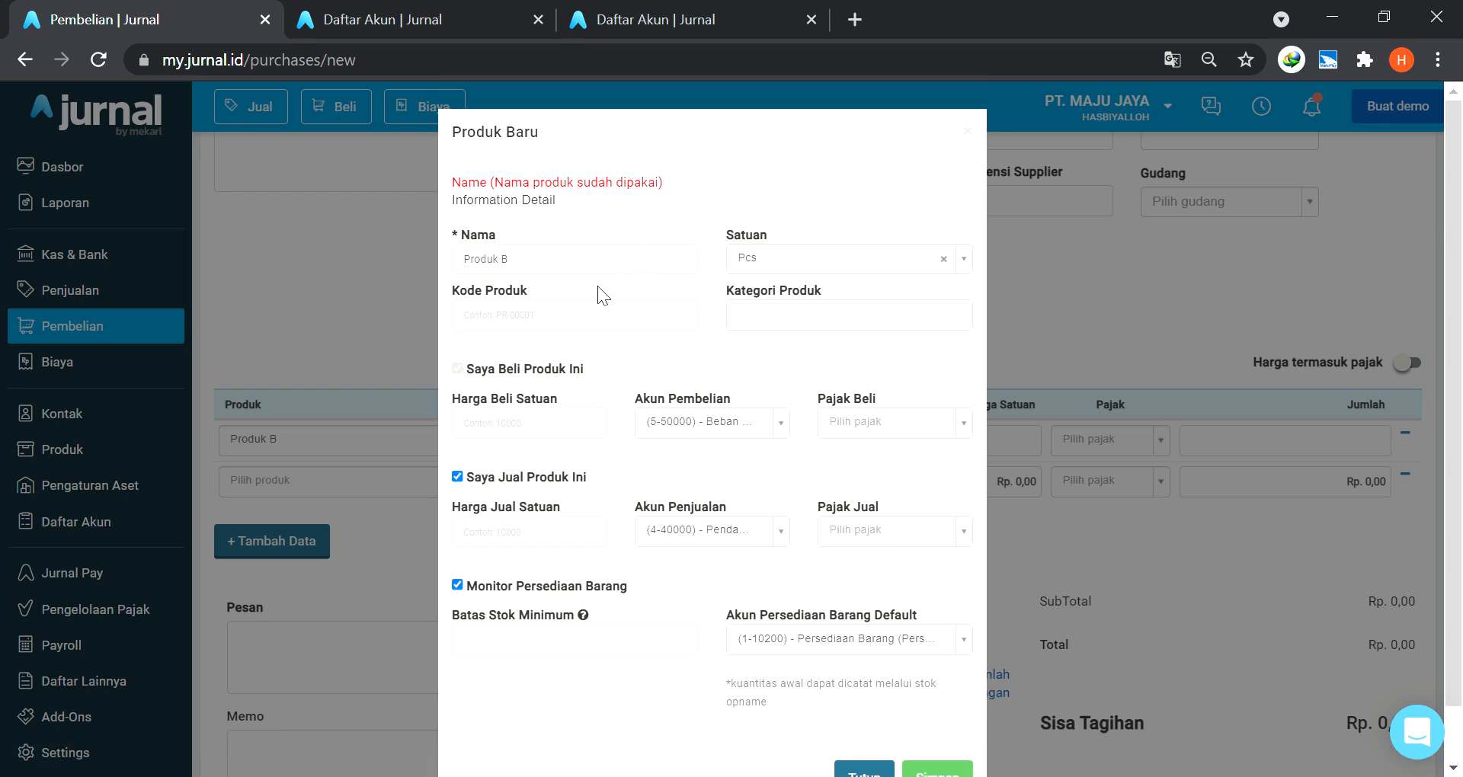
scroll(761, 720, "down", 3)
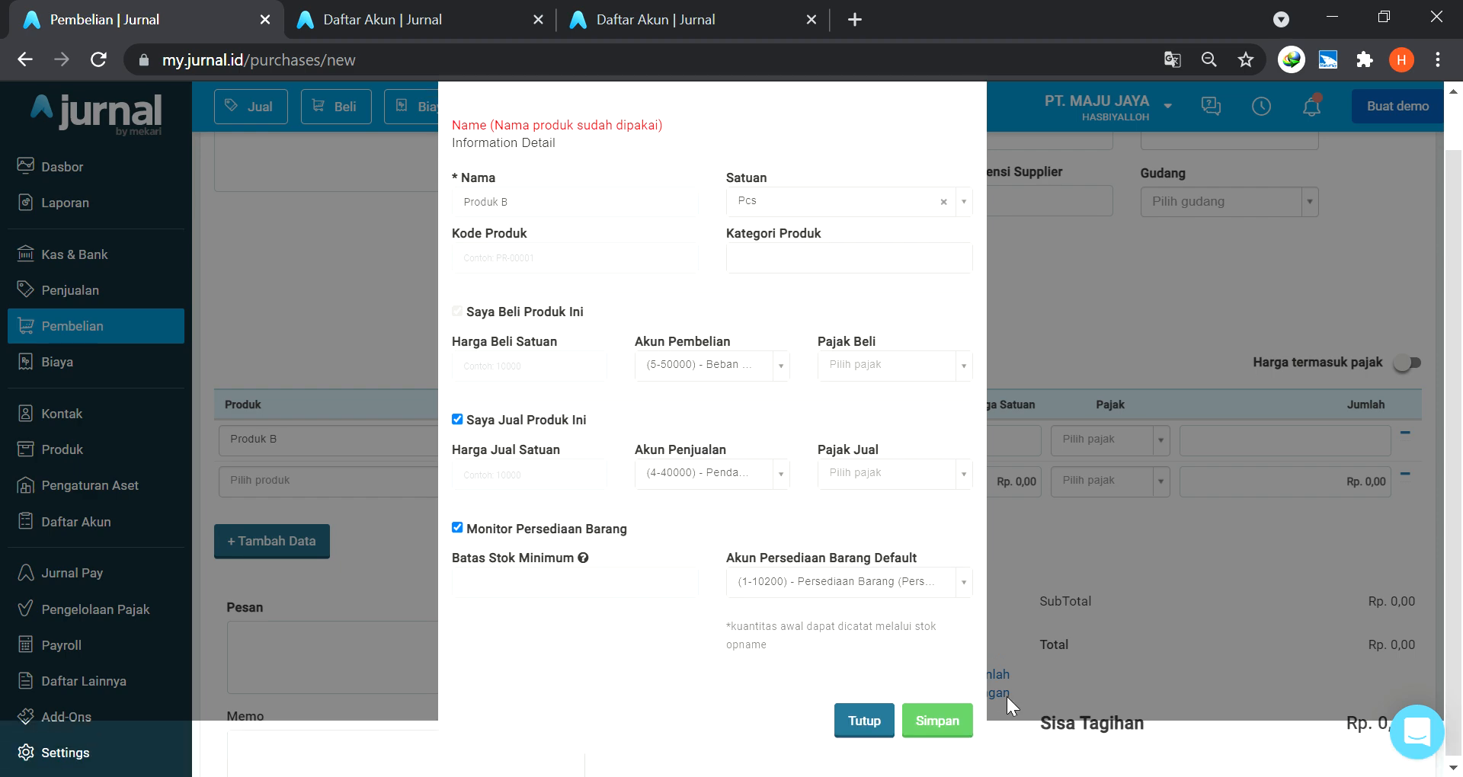
left_click(862, 720)
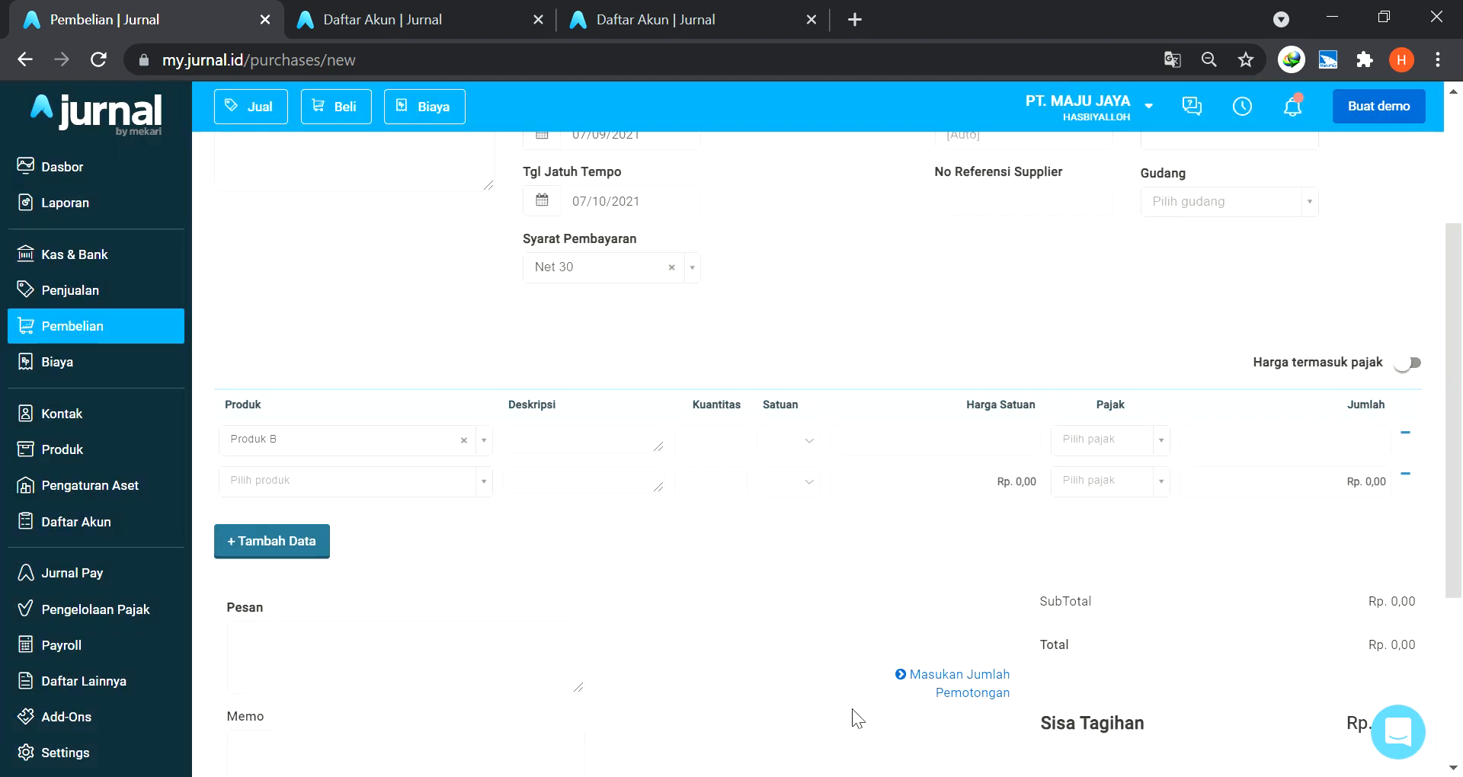
left_click(464, 440)
scroll(472, 610, "down", 4)
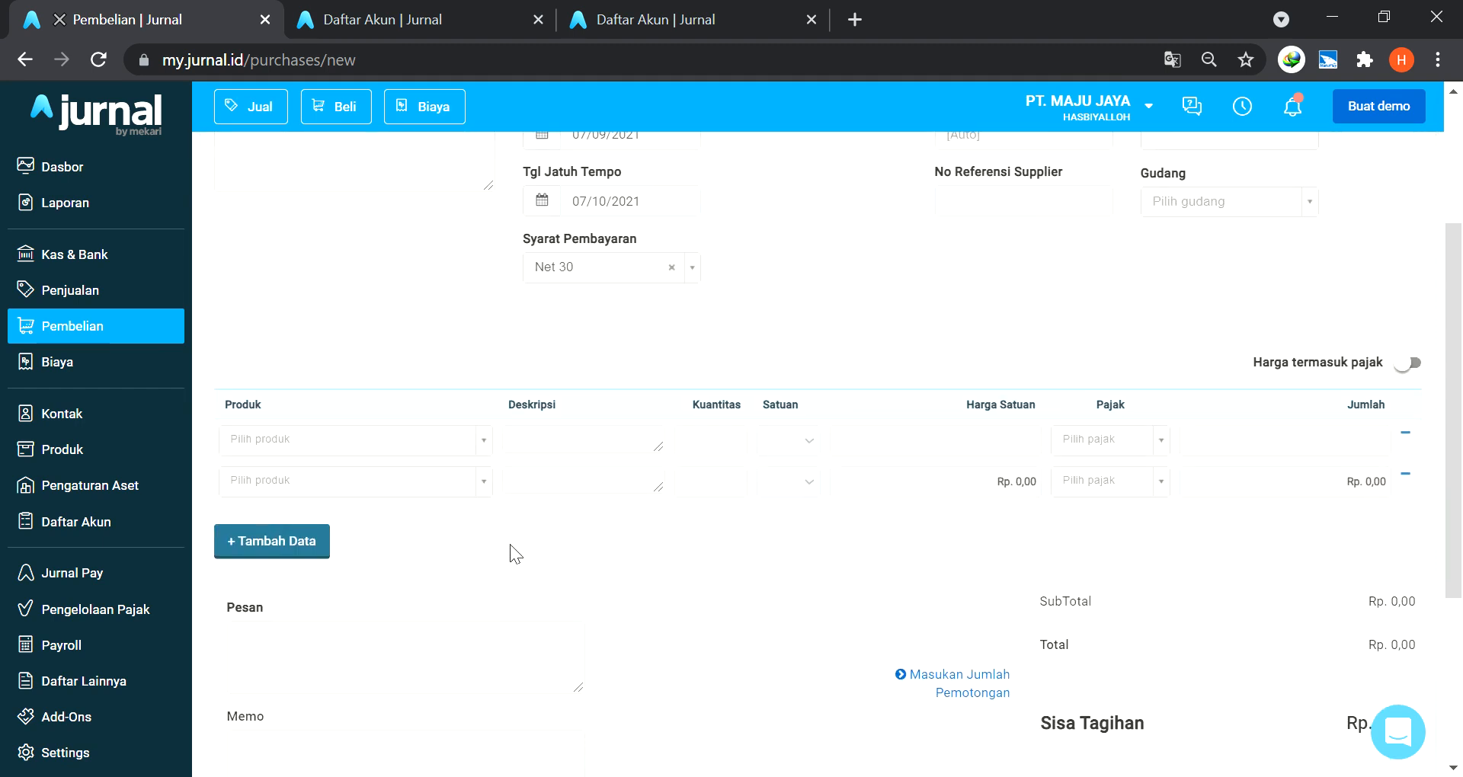
left_click(483, 439)
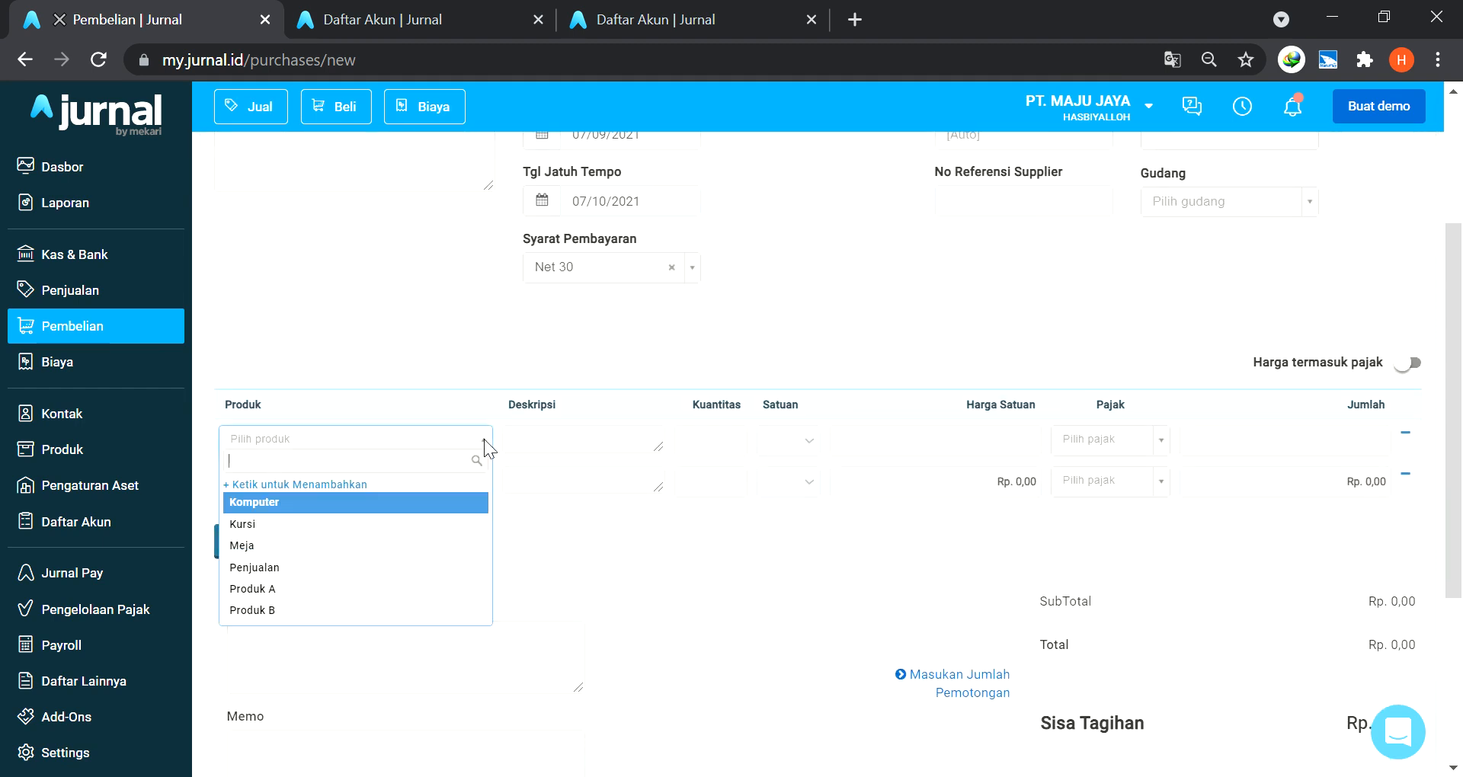
left_click(449, 610)
Set the Produk B line's quantity to 100 and its unit price to Rp. 400.000.
double_click(720, 456)
key("alt+Tab")
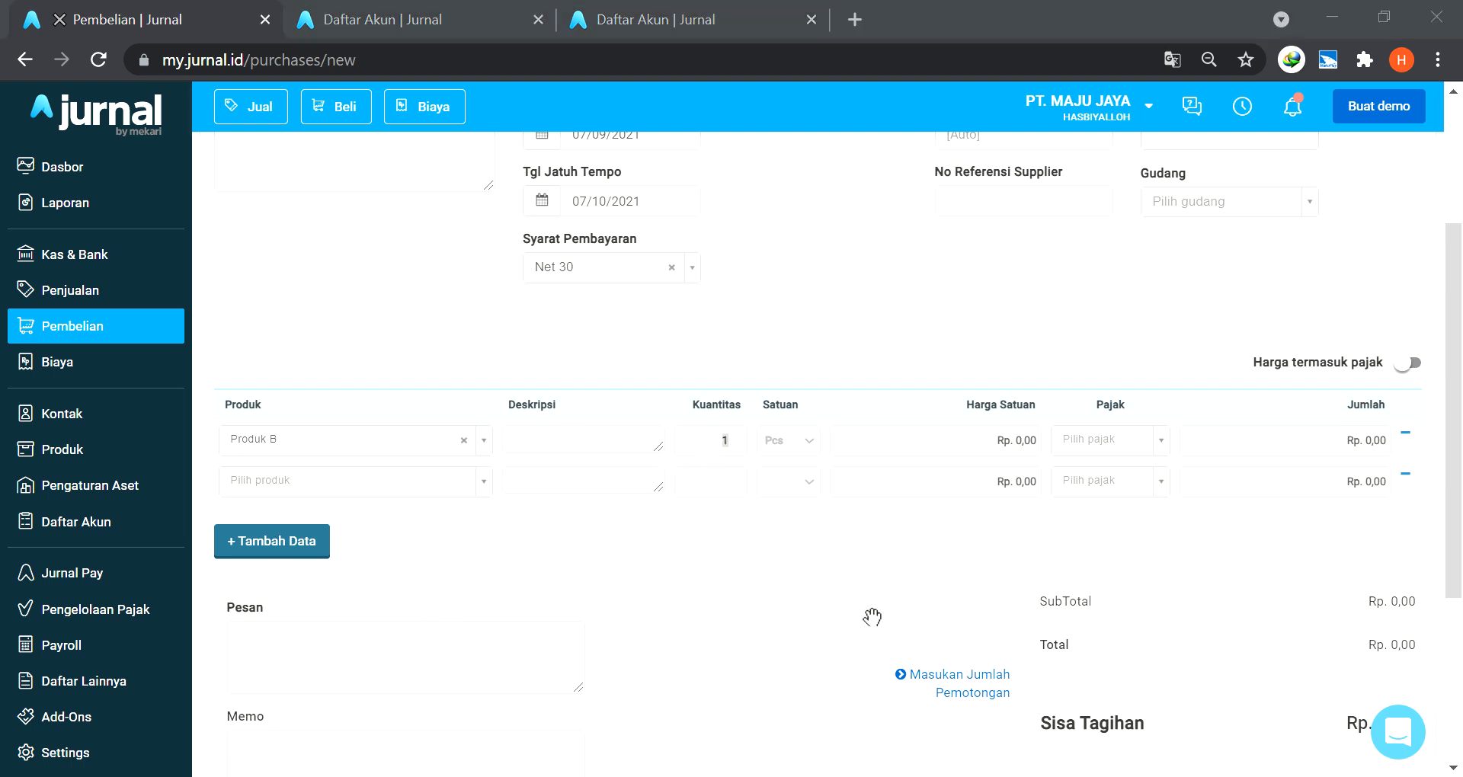
key("alt+Tab")
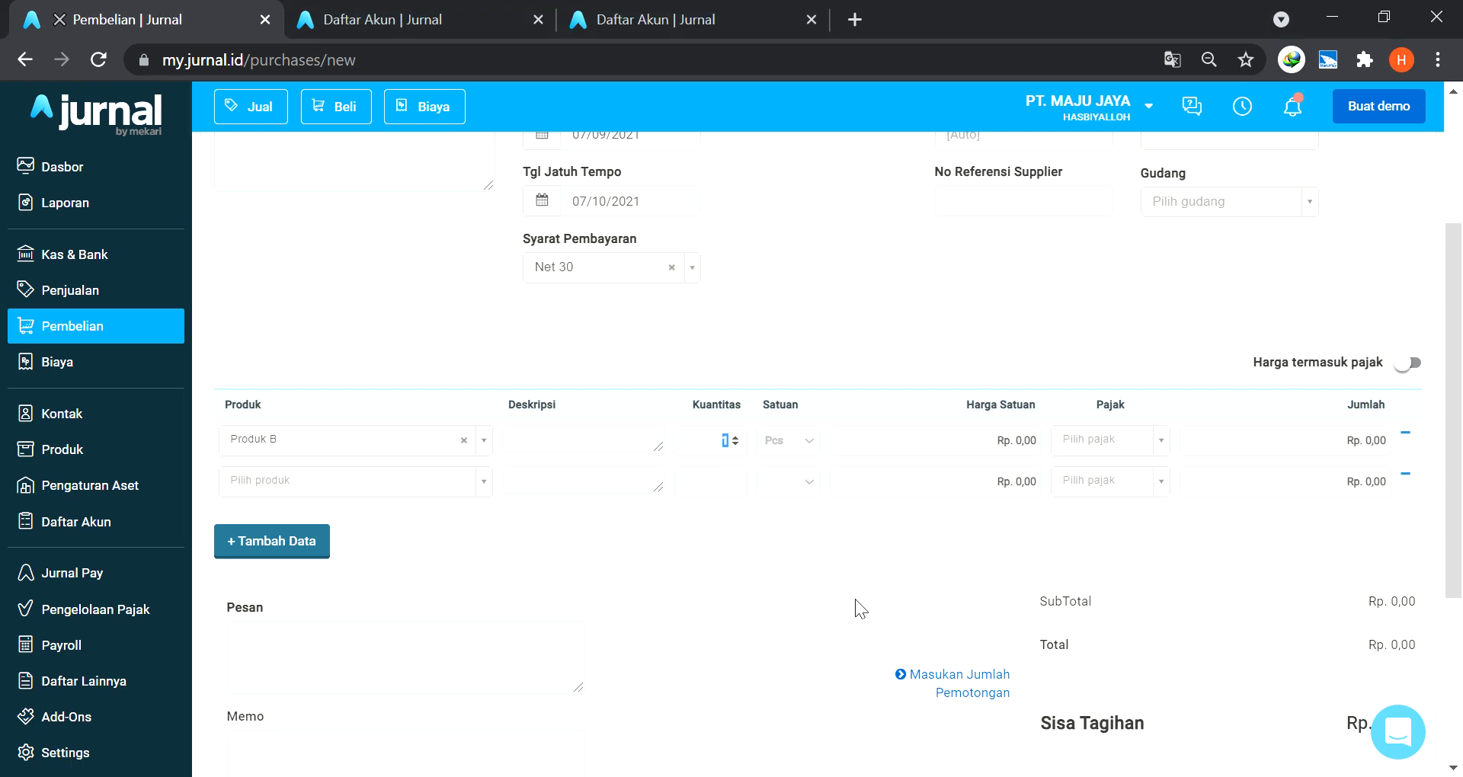
type("100")
key("Tab")
type("400000")
key("Tab")
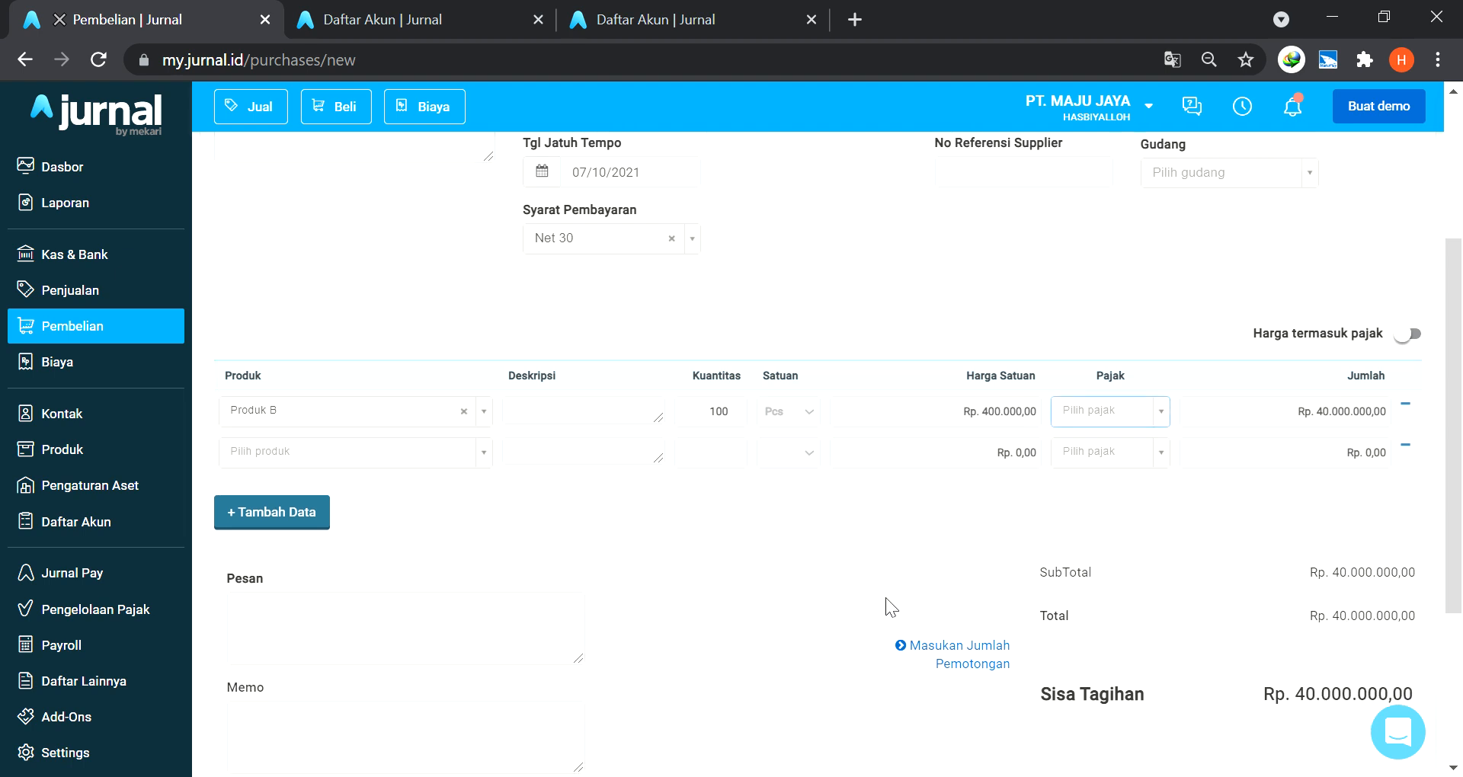
Apply the PPN tax to the Produk B line and create the PT. EFG purchase invoice.
scroll(885, 598, "down", 3)
left_click(1161, 212)
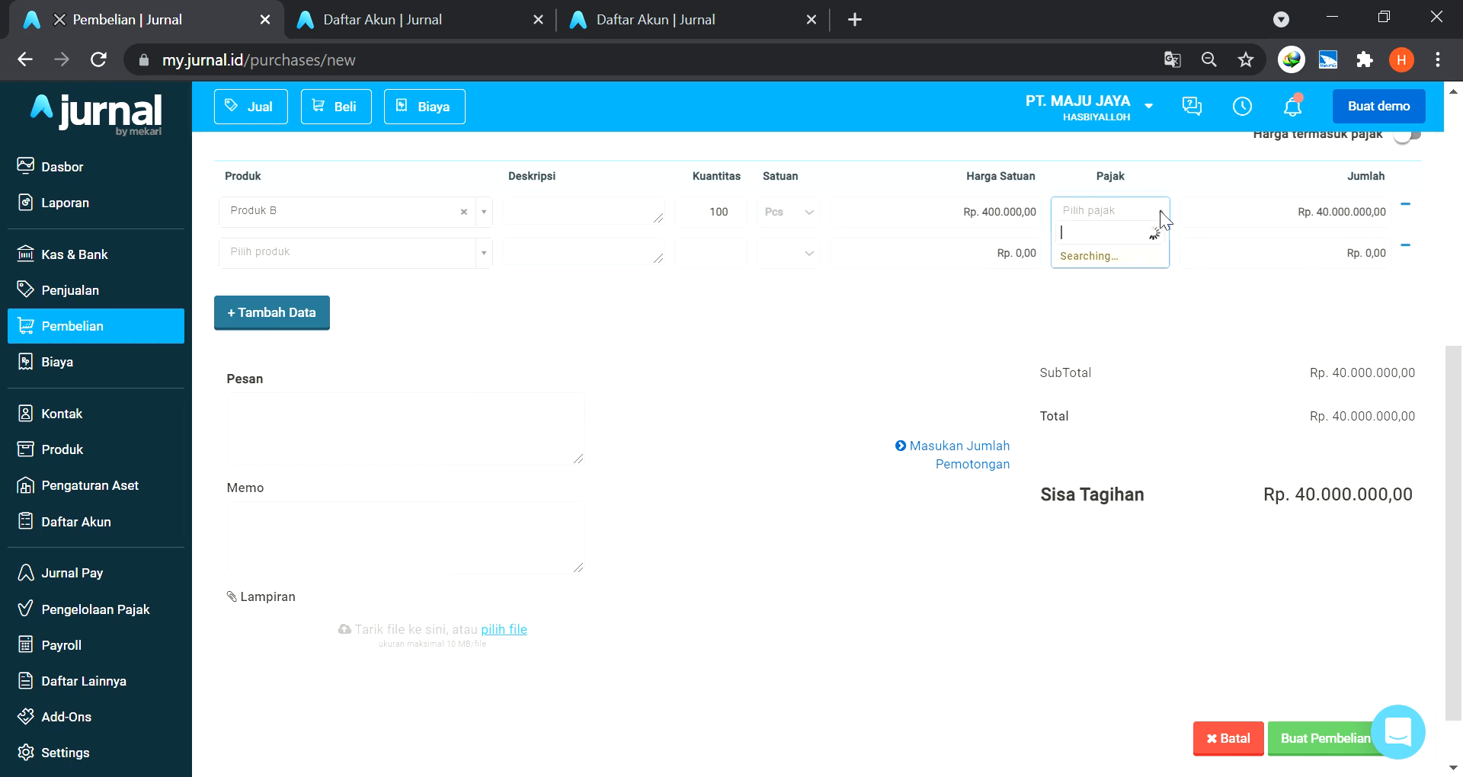
left_click(1149, 290)
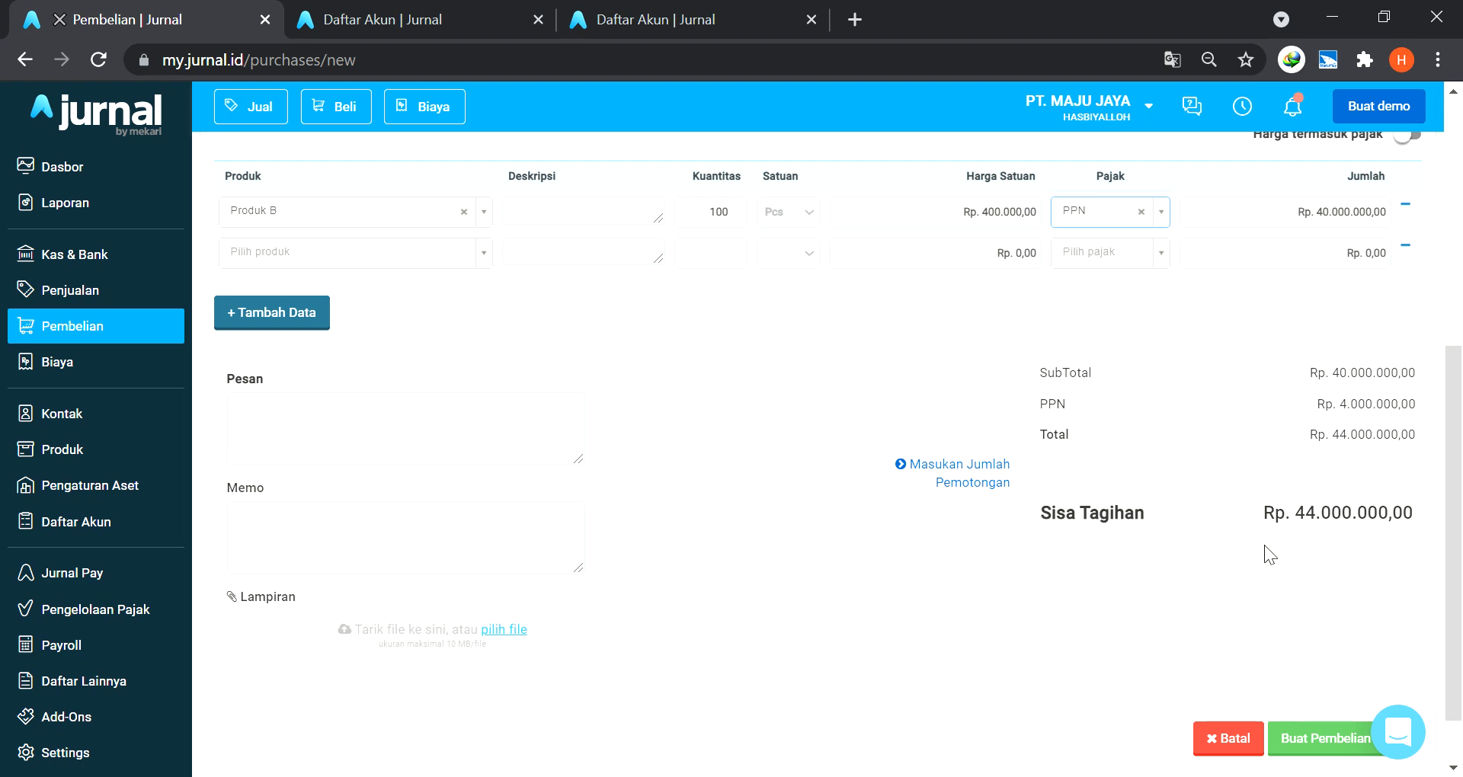
scroll(1250, 546, "down", 1)
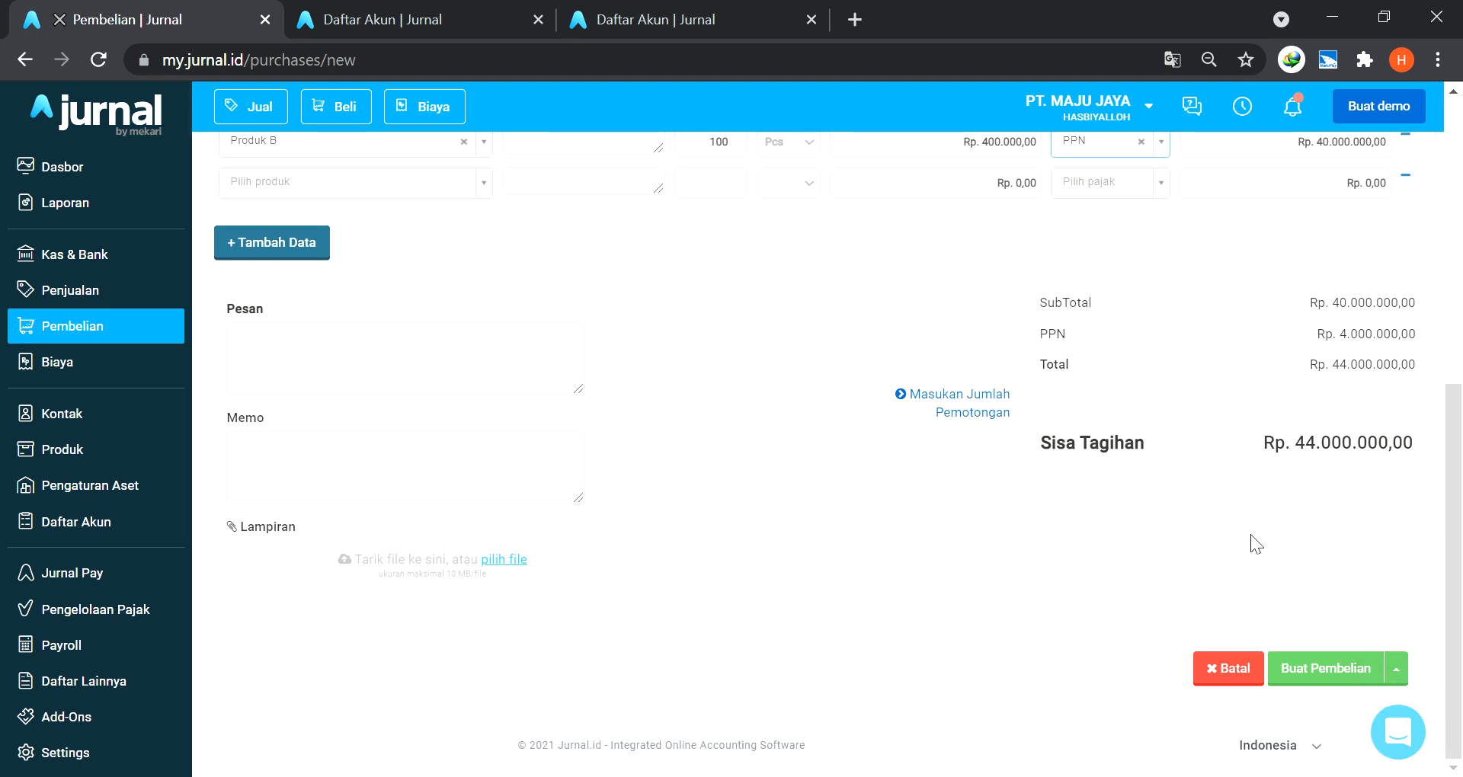
left_click(1328, 674)
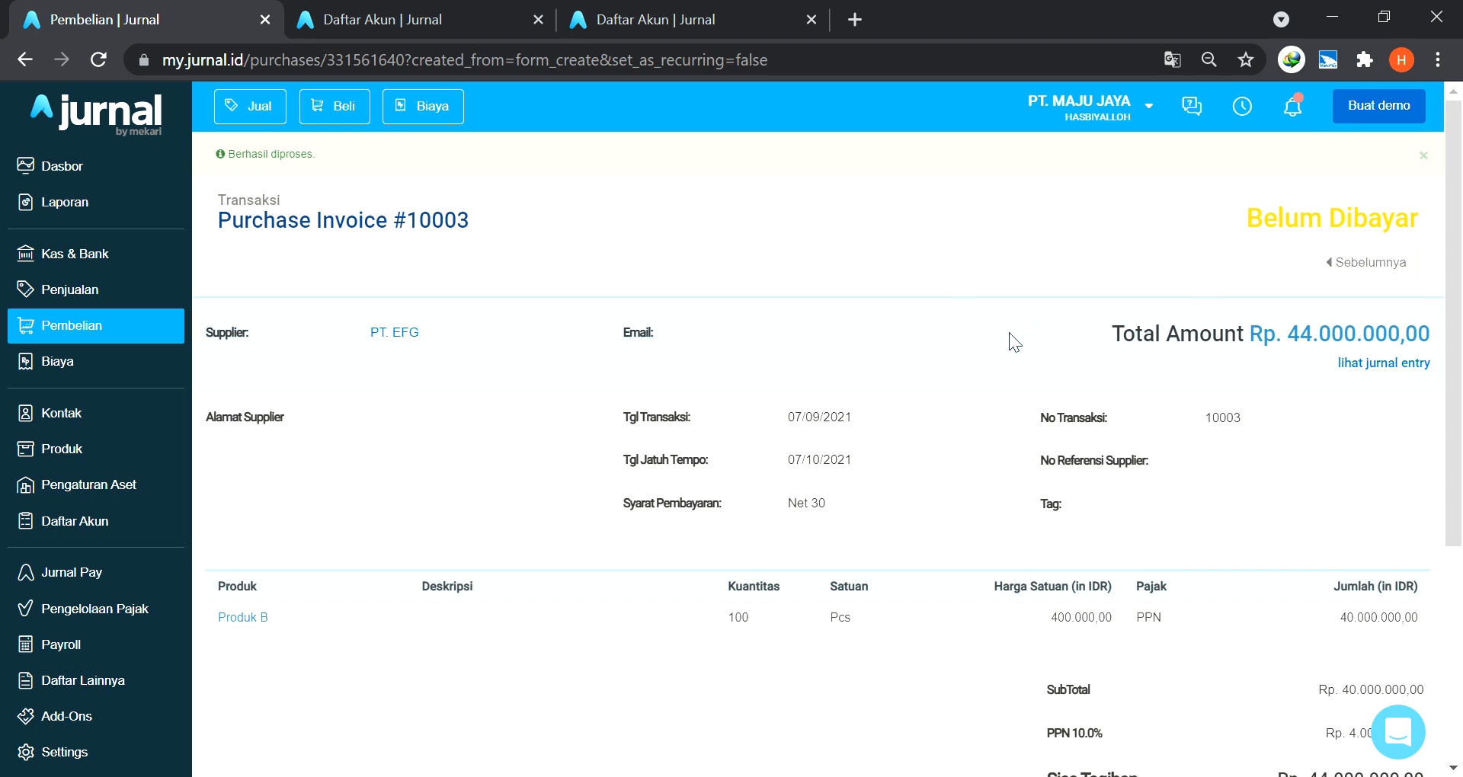
Review the PT. EFG purchase invoice's details and the actions available for it.
scroll(1009, 332, "down", 4)
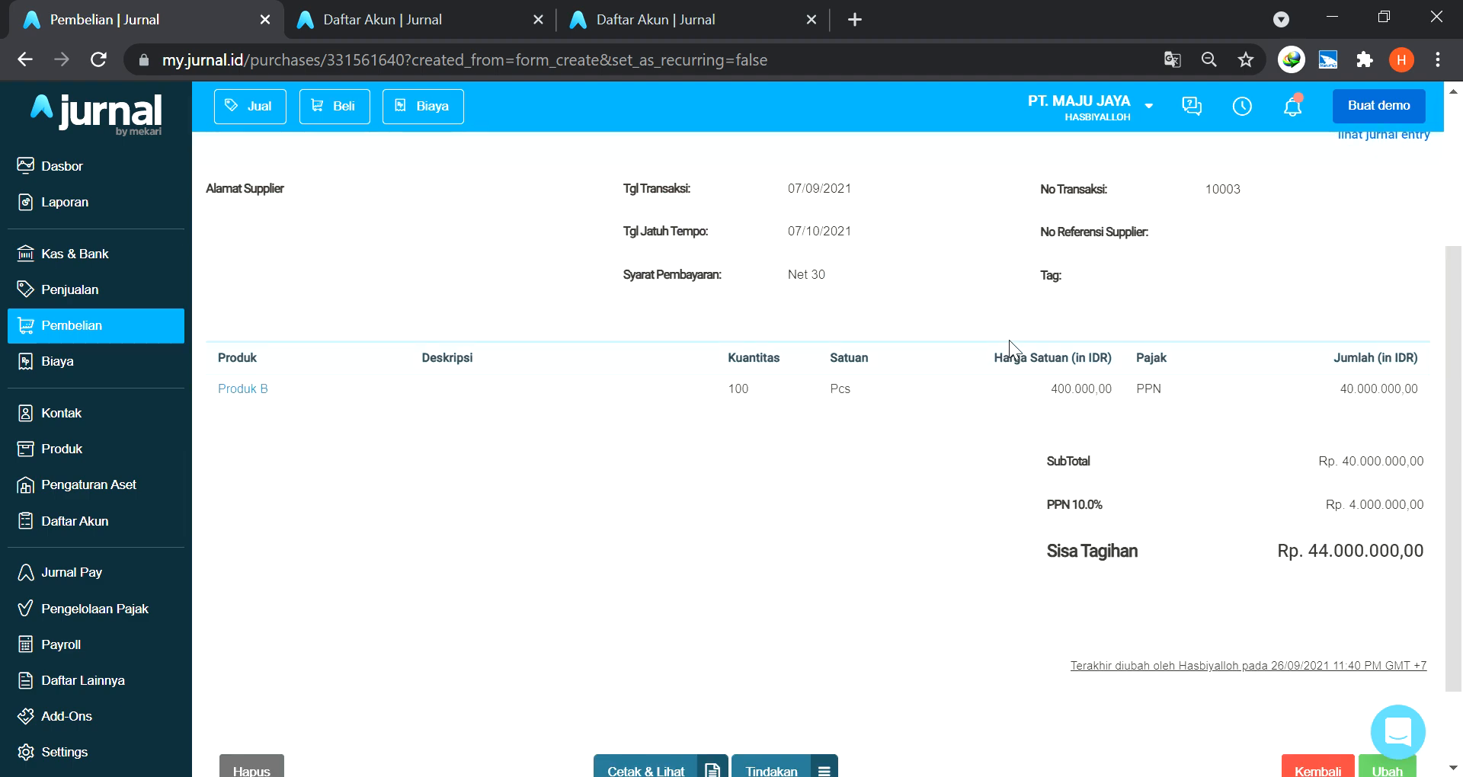
scroll(971, 357, "down", 1)
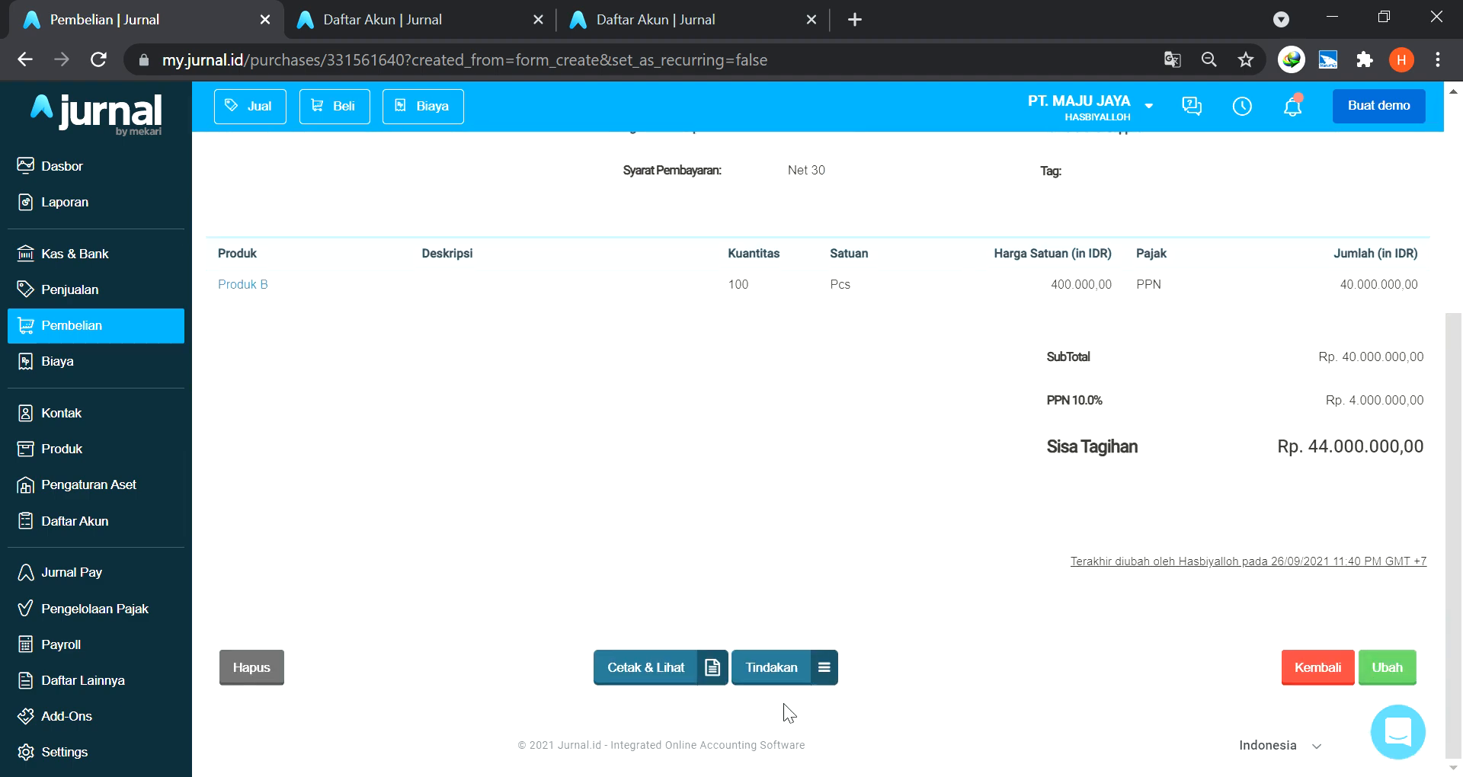
left_click(826, 669)
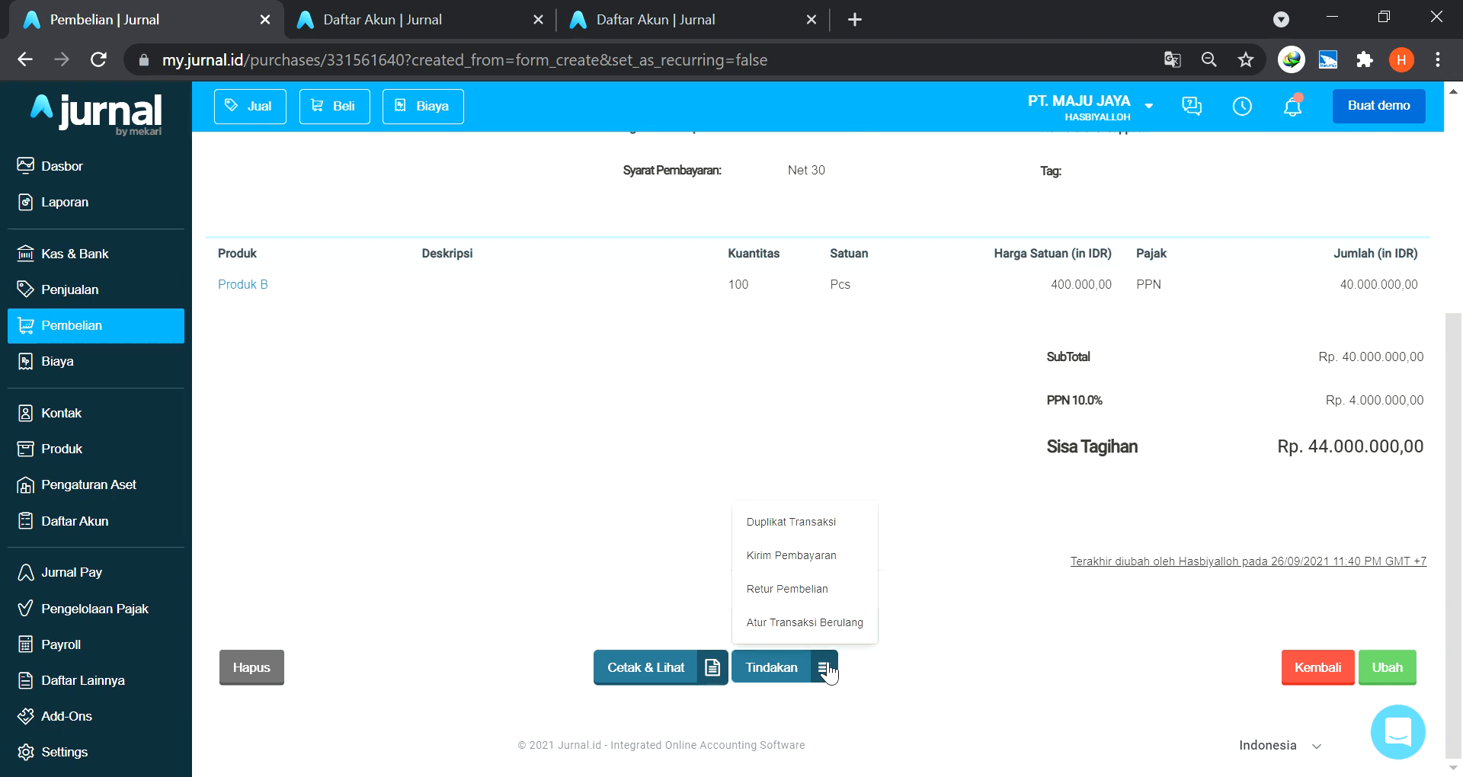
left_click(633, 514)
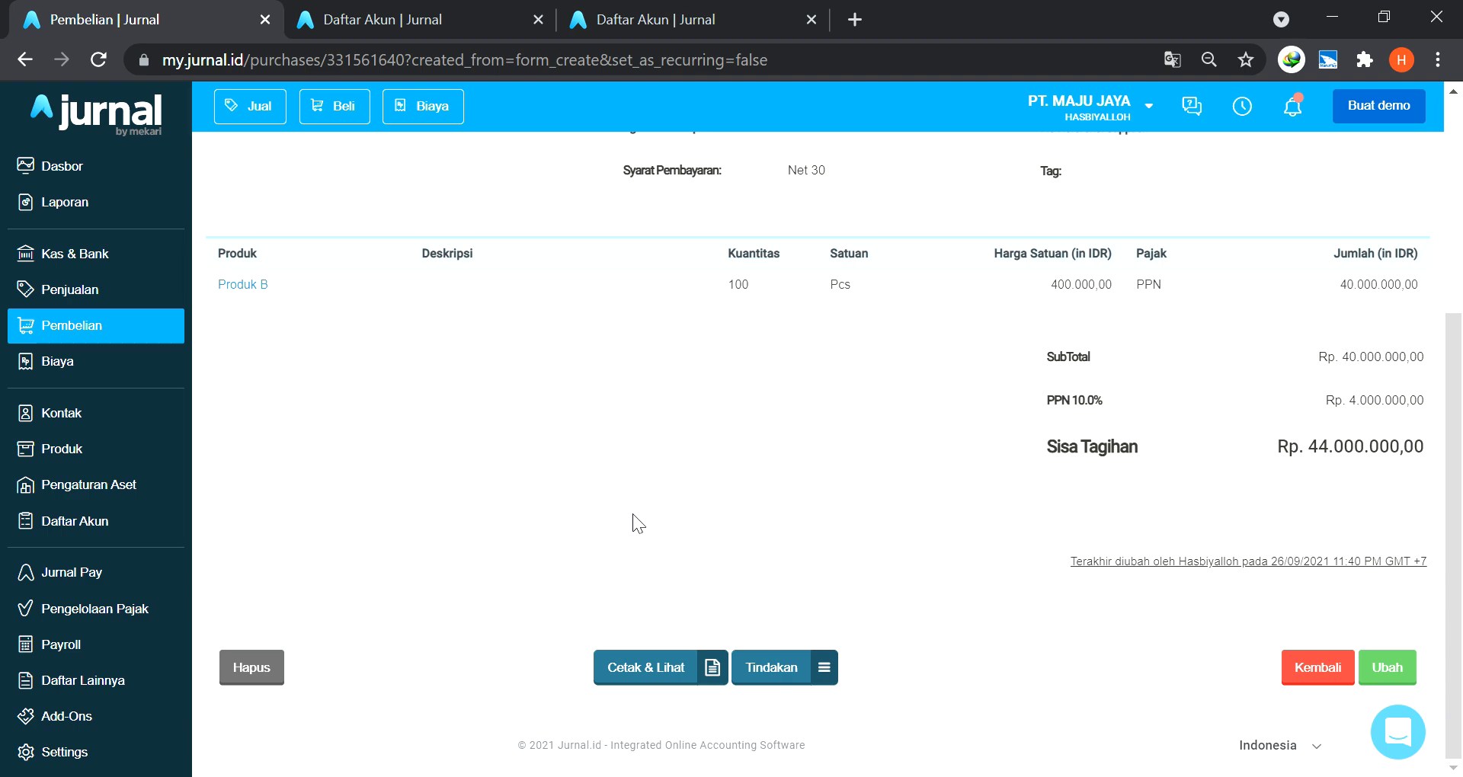
scroll(633, 513, "up", 4)
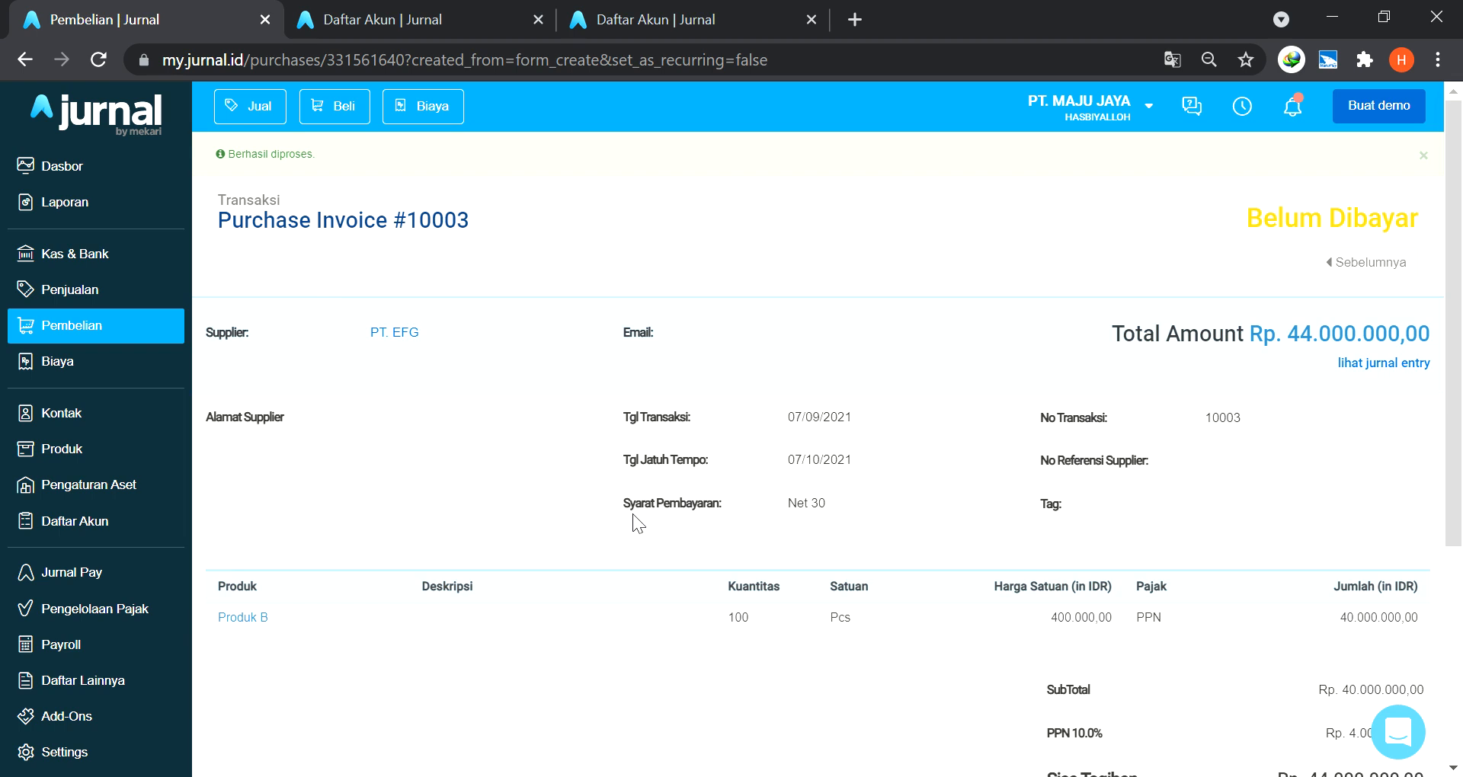
Start a new sales invoice (Penagihan Penjualan) in the sales module.
key("alt+Tab")
left_click(91, 294)
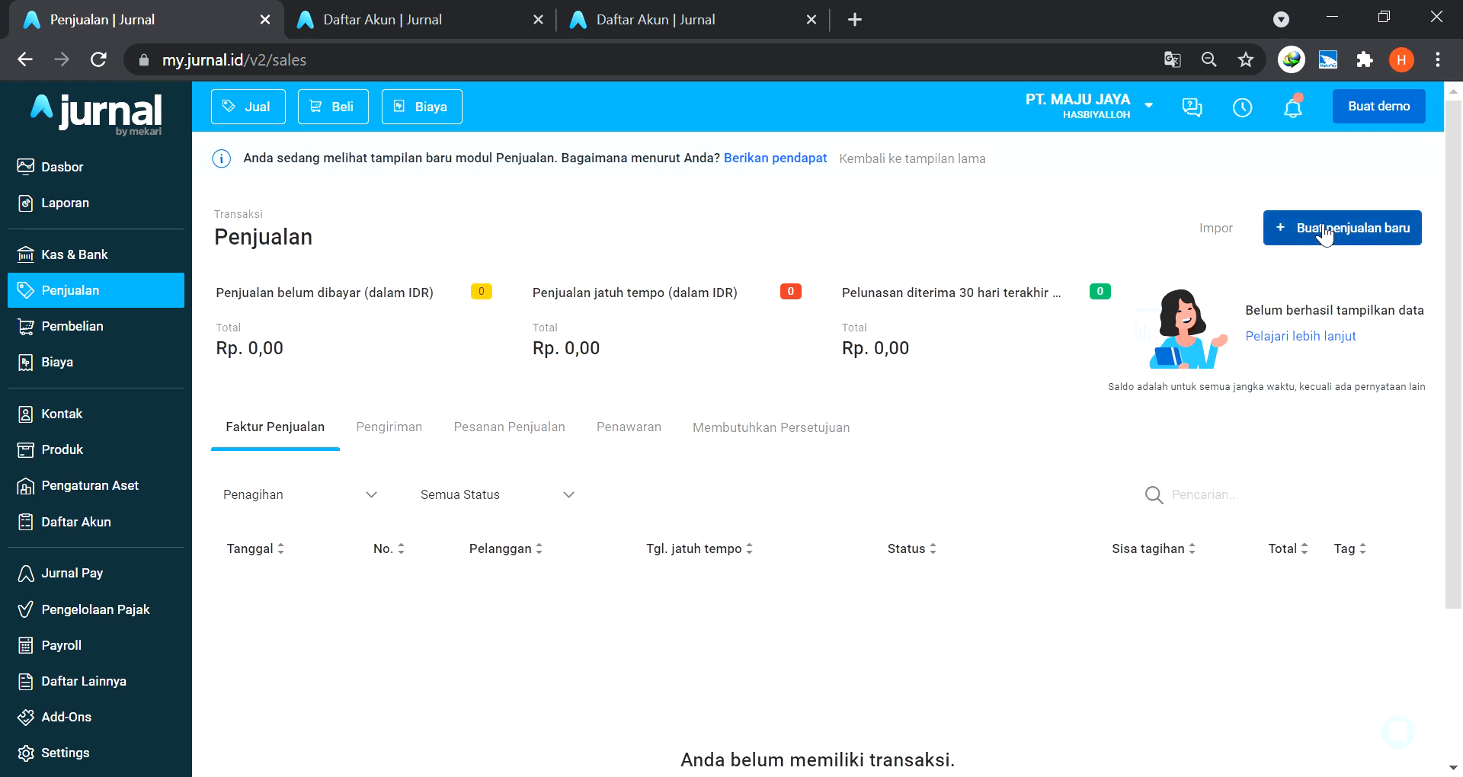
left_click(1326, 235)
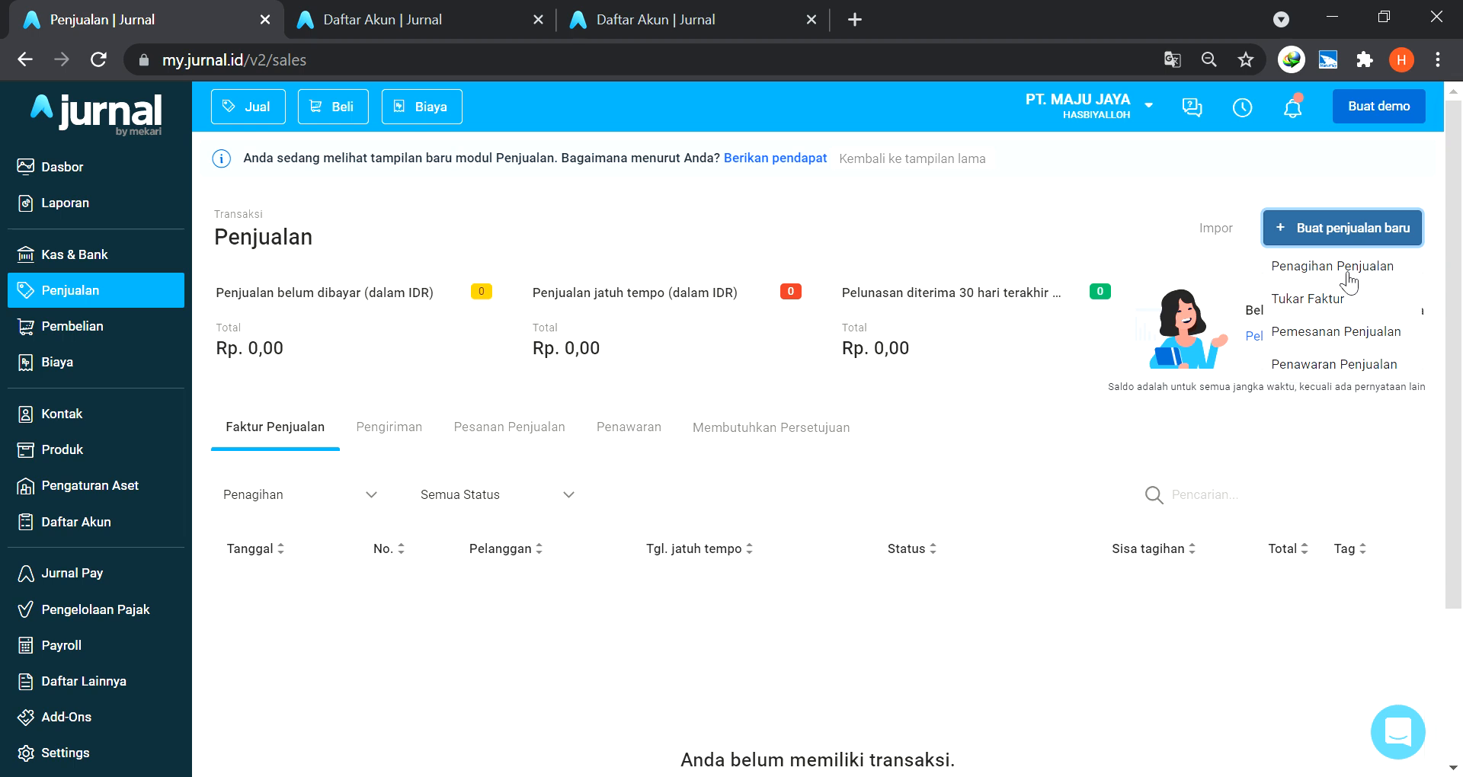
left_click(1347, 279)
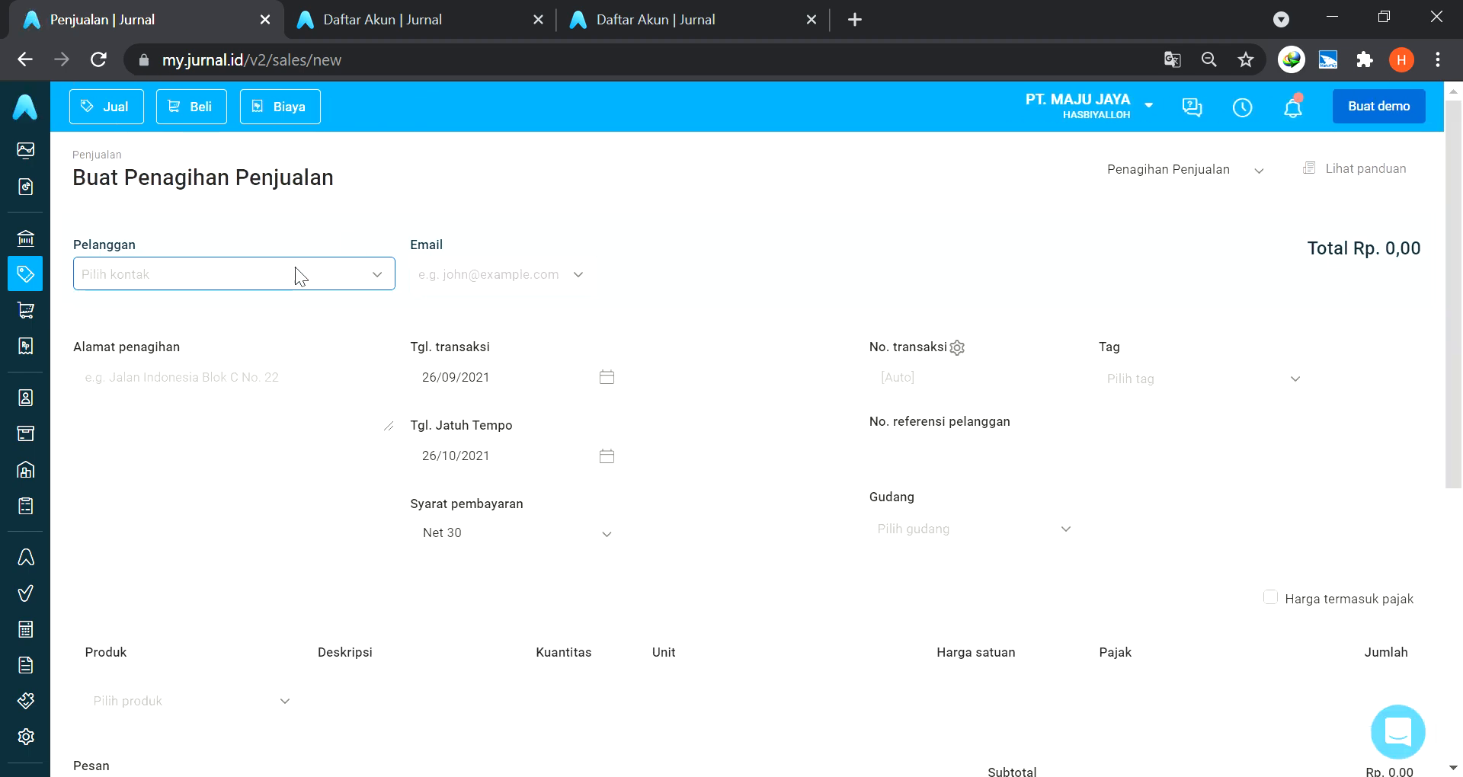
Add PT. CERIA as a new customer contact on the sales invoice and save it.
left_click(144, 271)
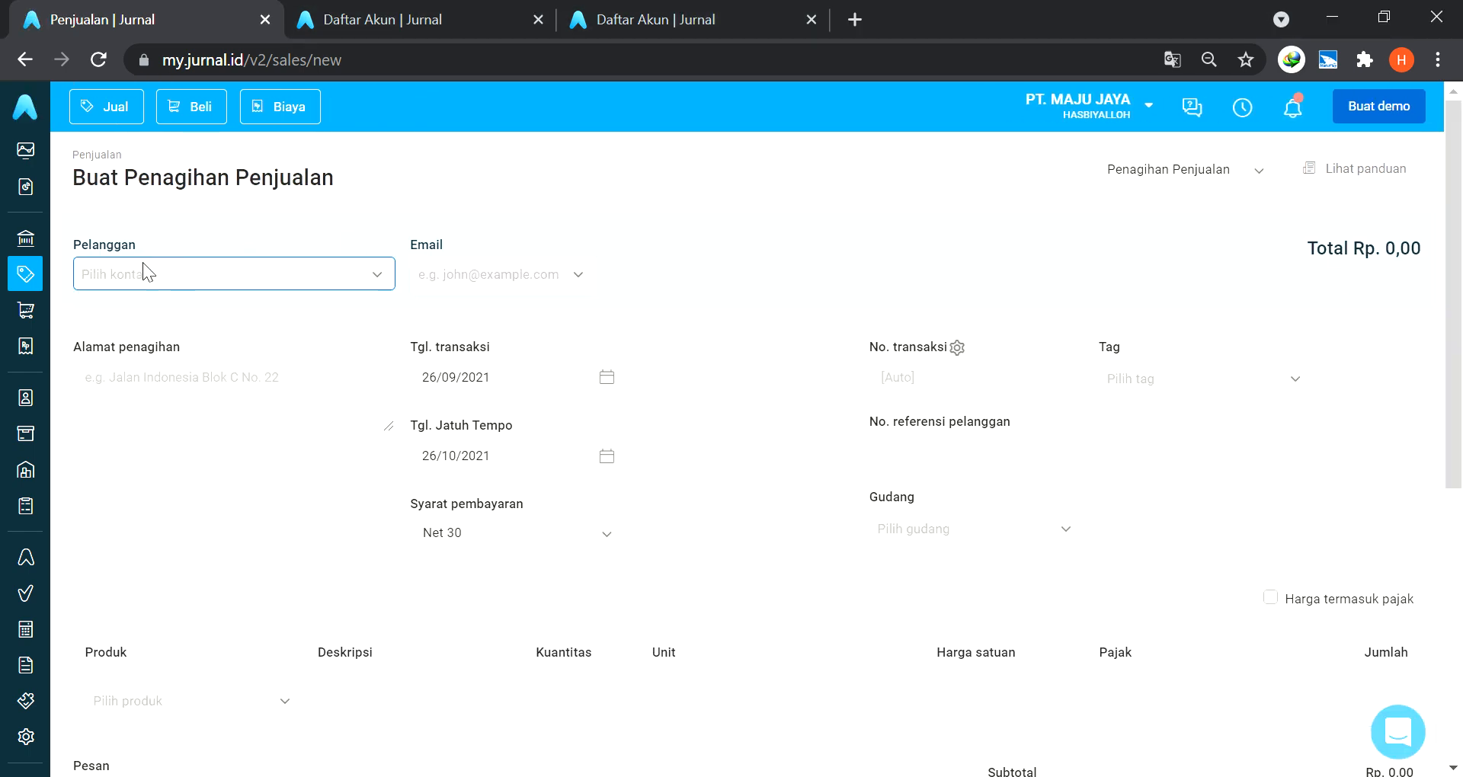
left_click(101, 284)
type("PT")
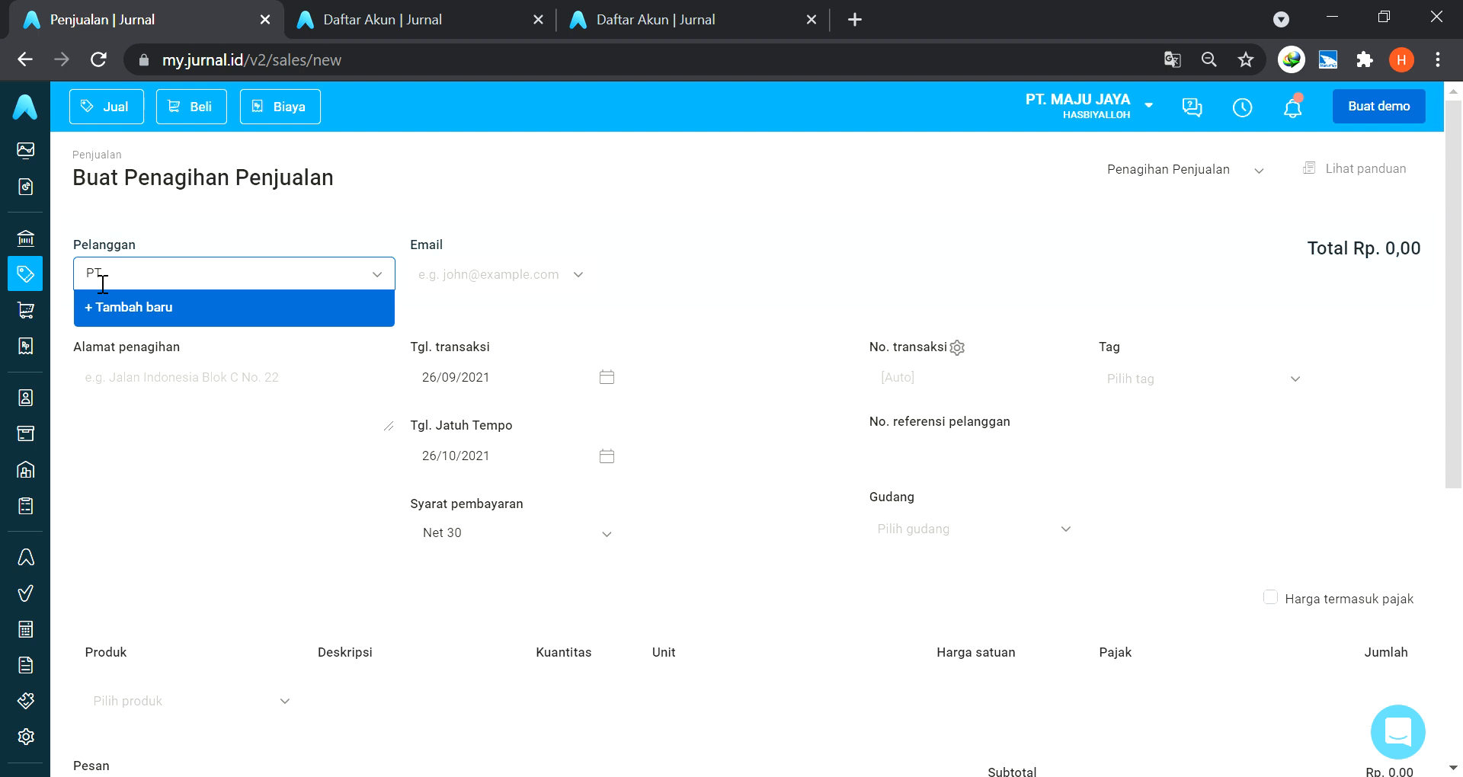
type(" CERIA")
key("Return")
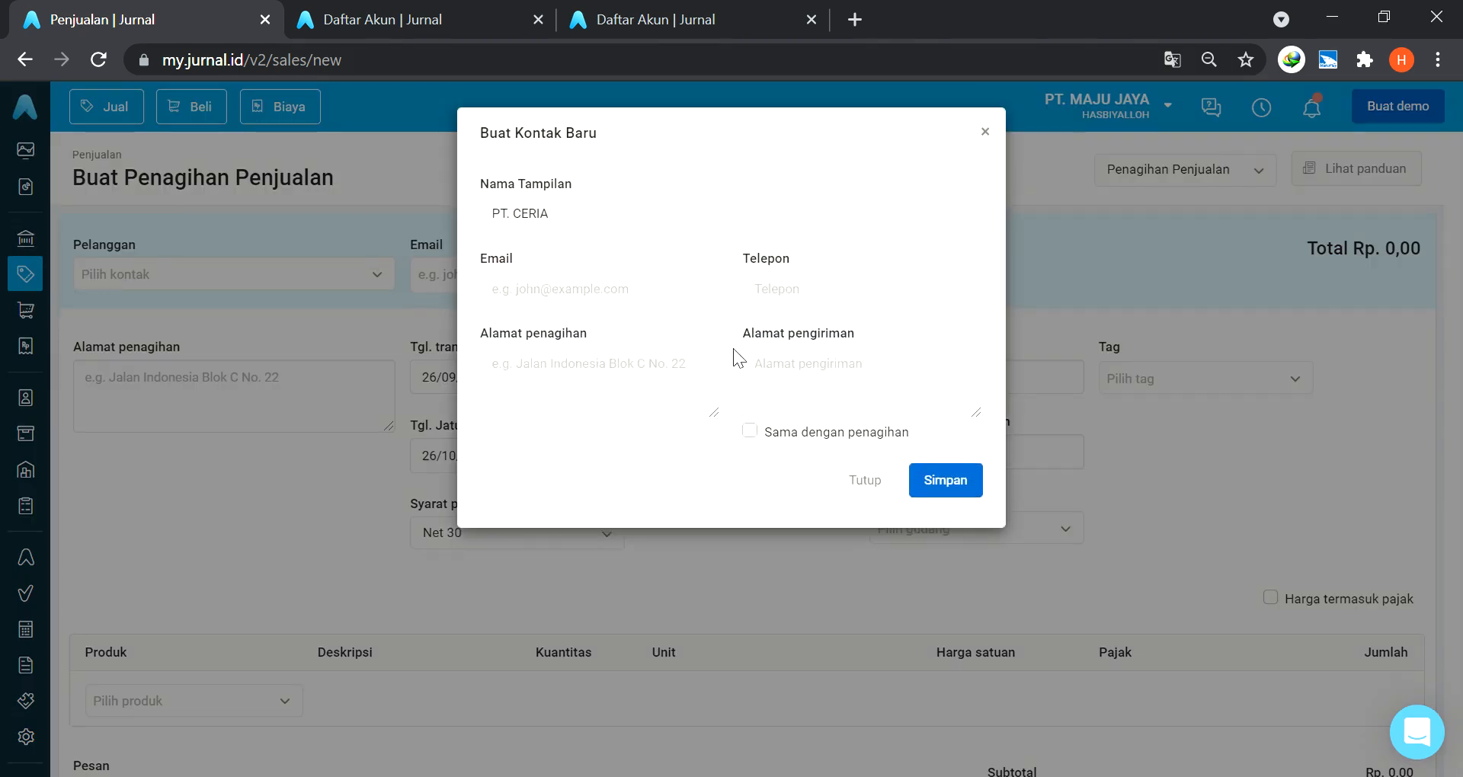
left_click(943, 481)
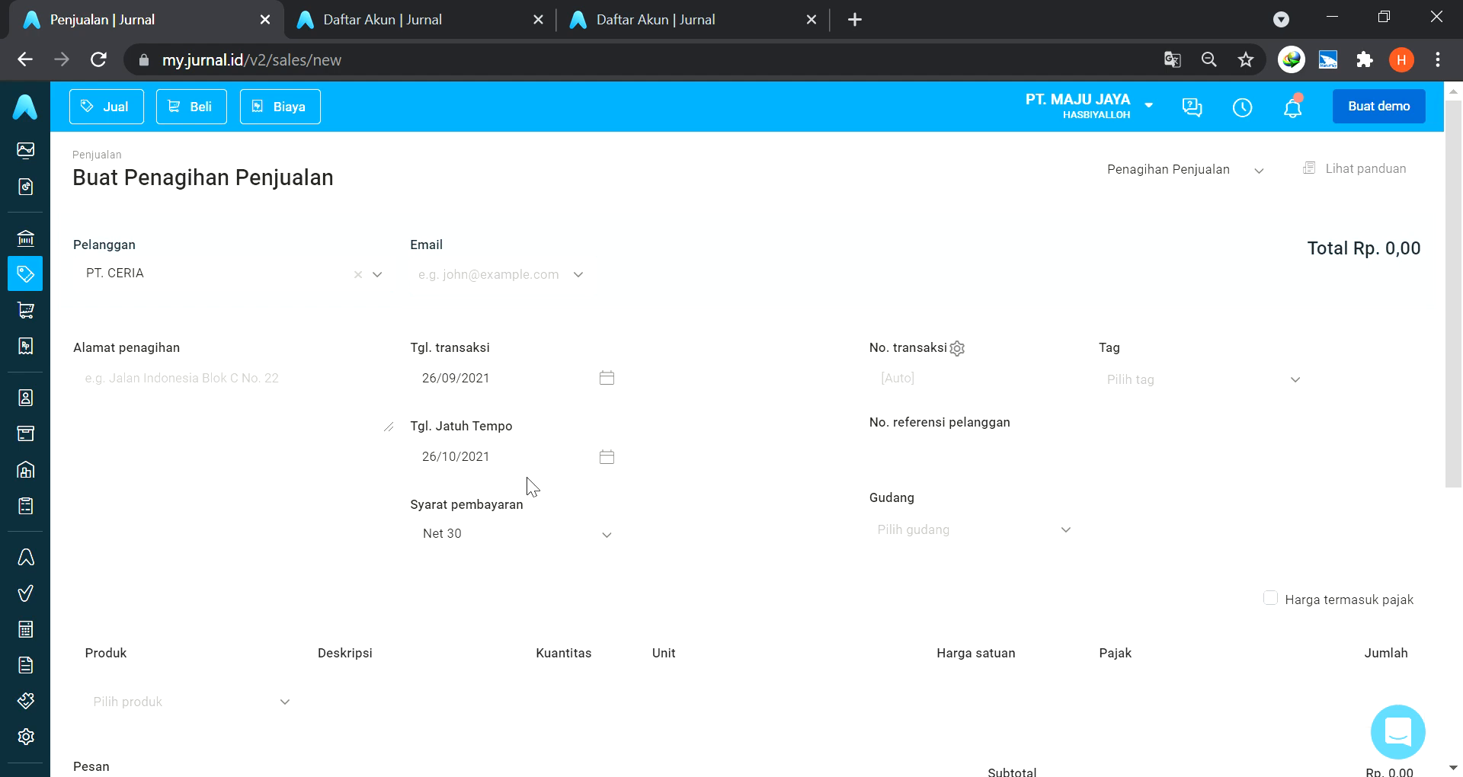
Set the sales invoice's transaction date to 09/09/2021 and its payment terms to Cash on Delivery.
left_click(490, 381)
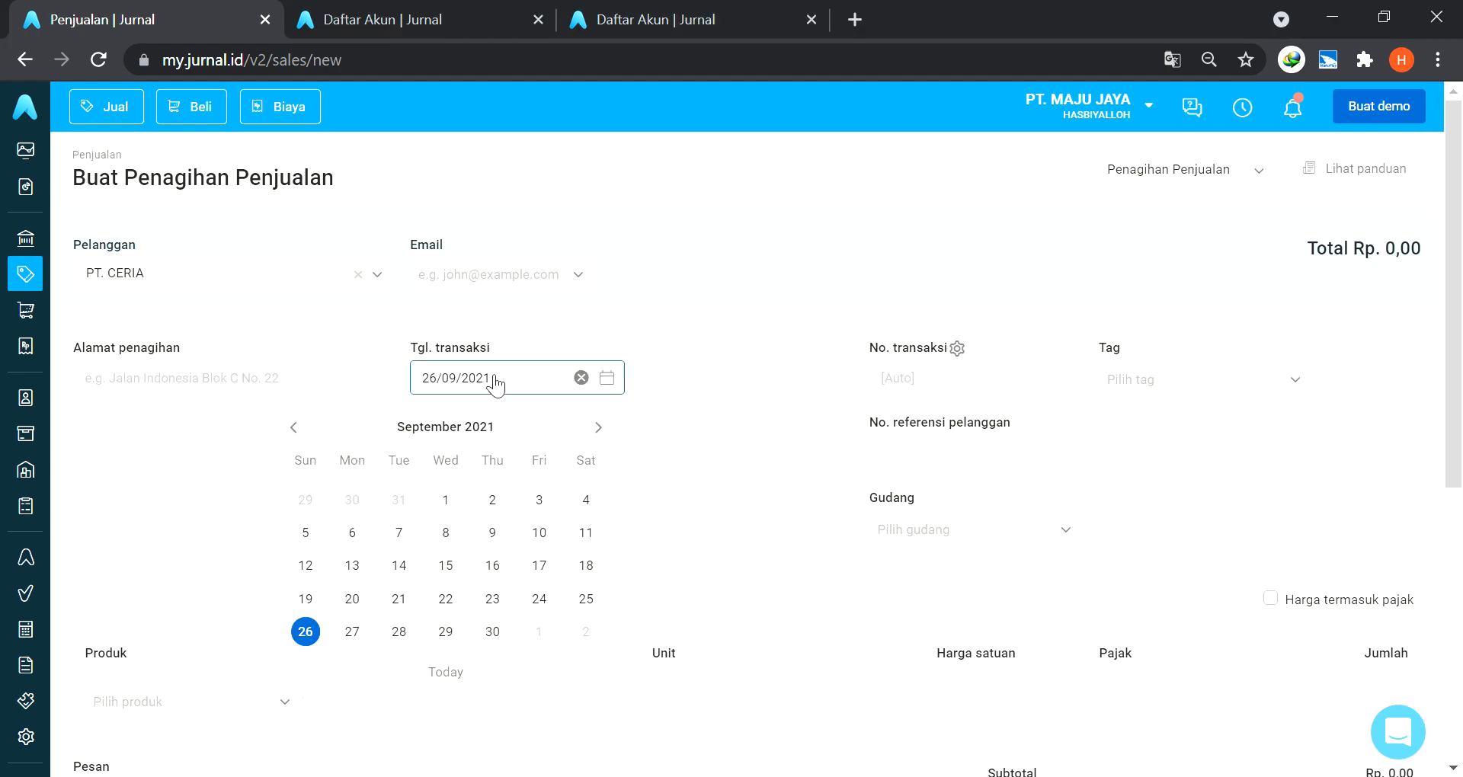
left_click(496, 534)
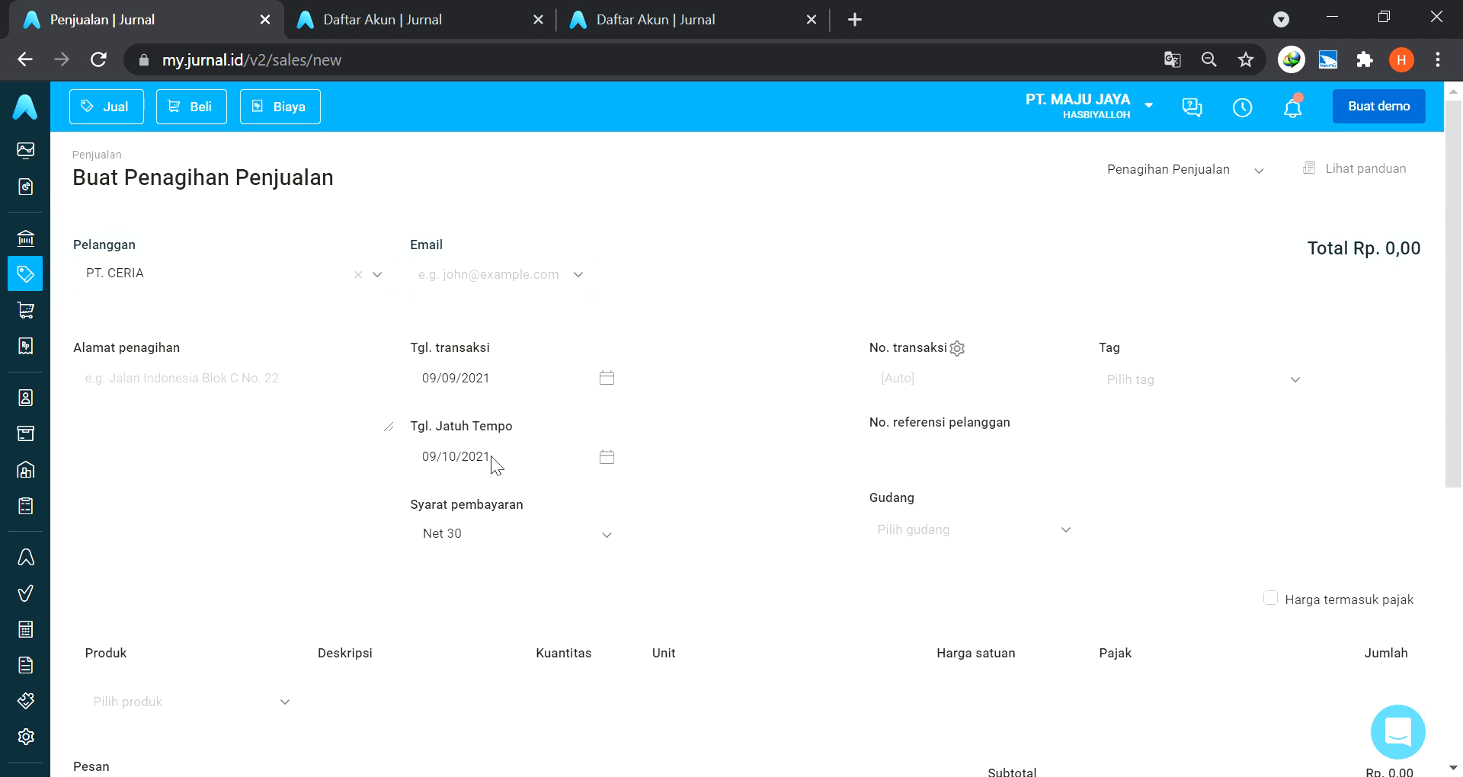
left_click(607, 537)
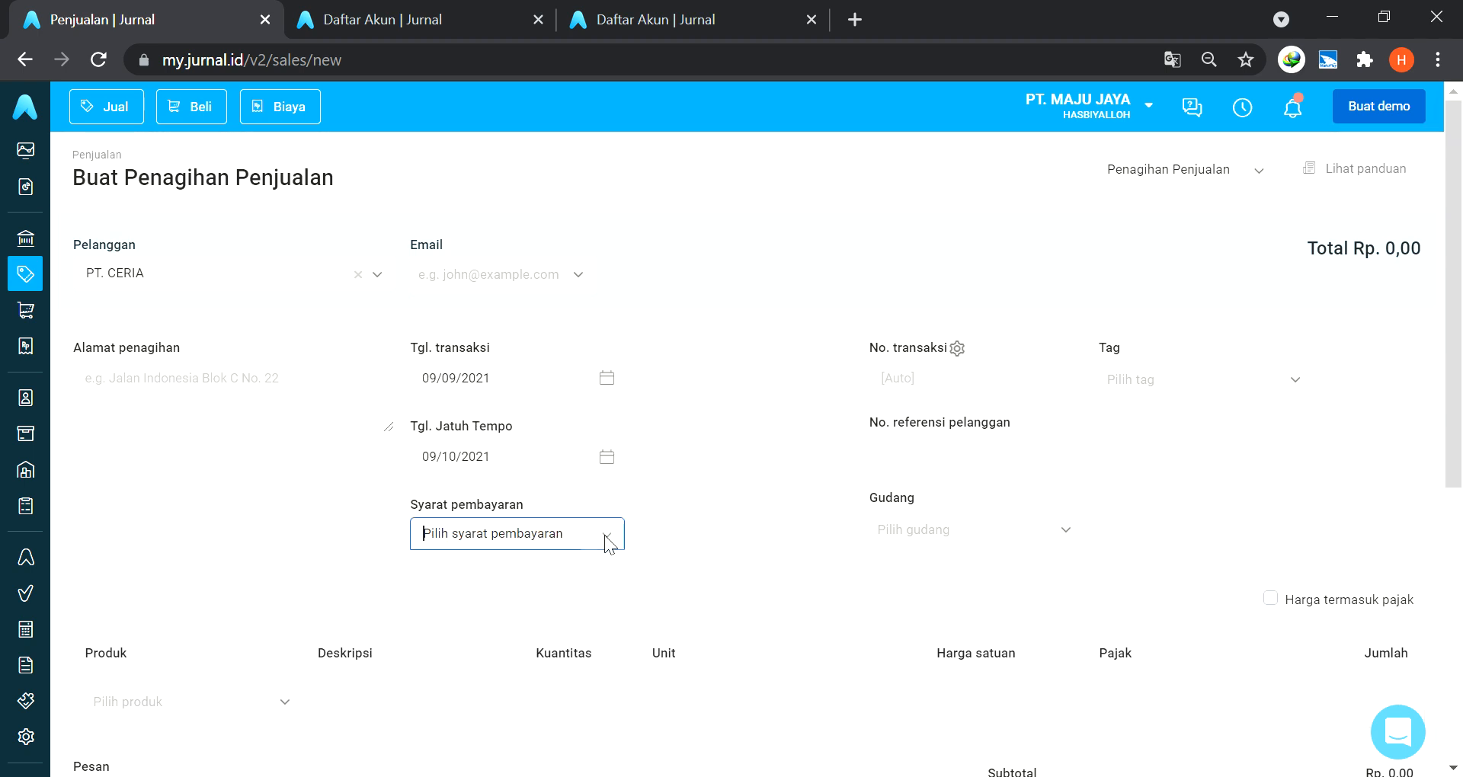
left_click(563, 610)
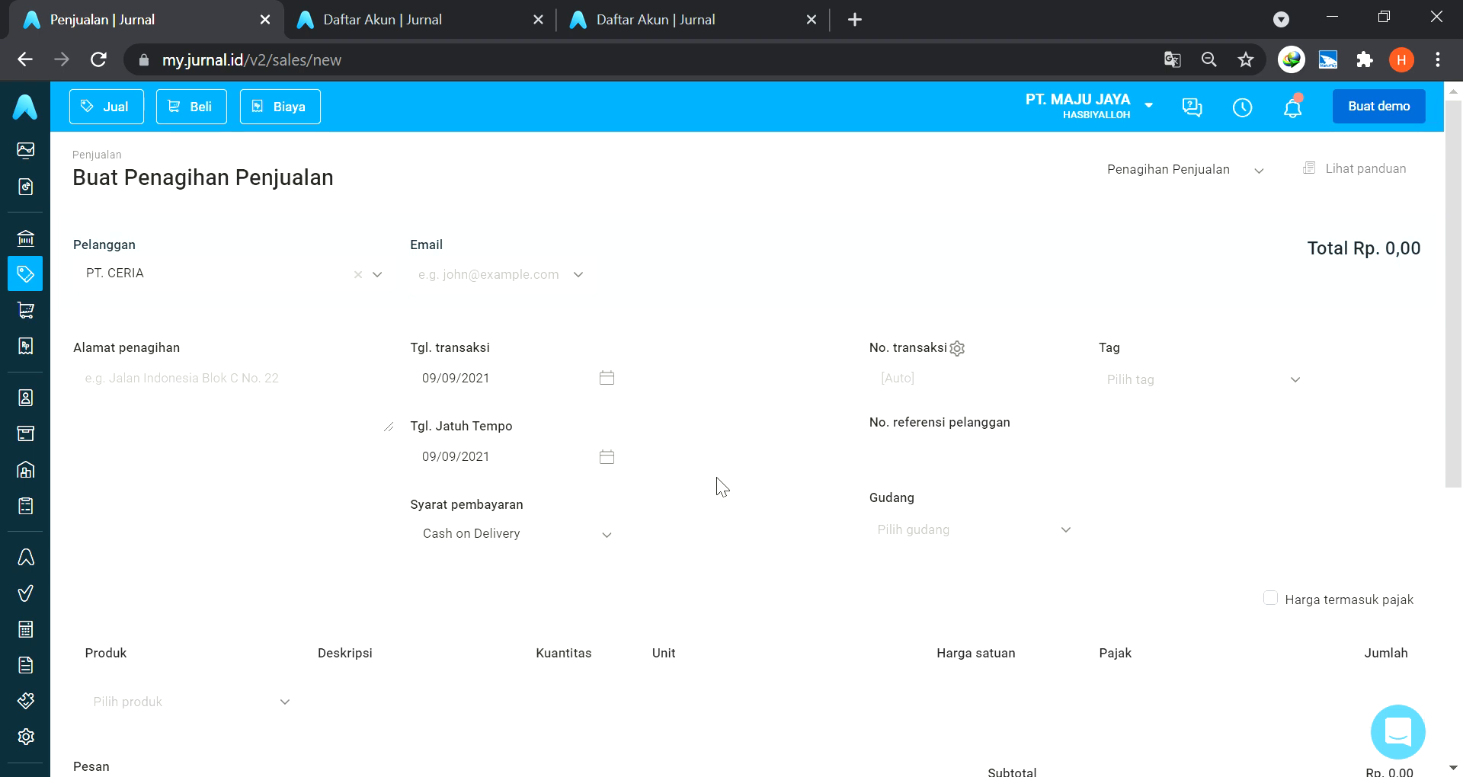
Add Produk A to the PT. CERIA sales invoice with a quantity of 30.
scroll(720, 493, "down", 2)
scroll(720, 484, "down", 2)
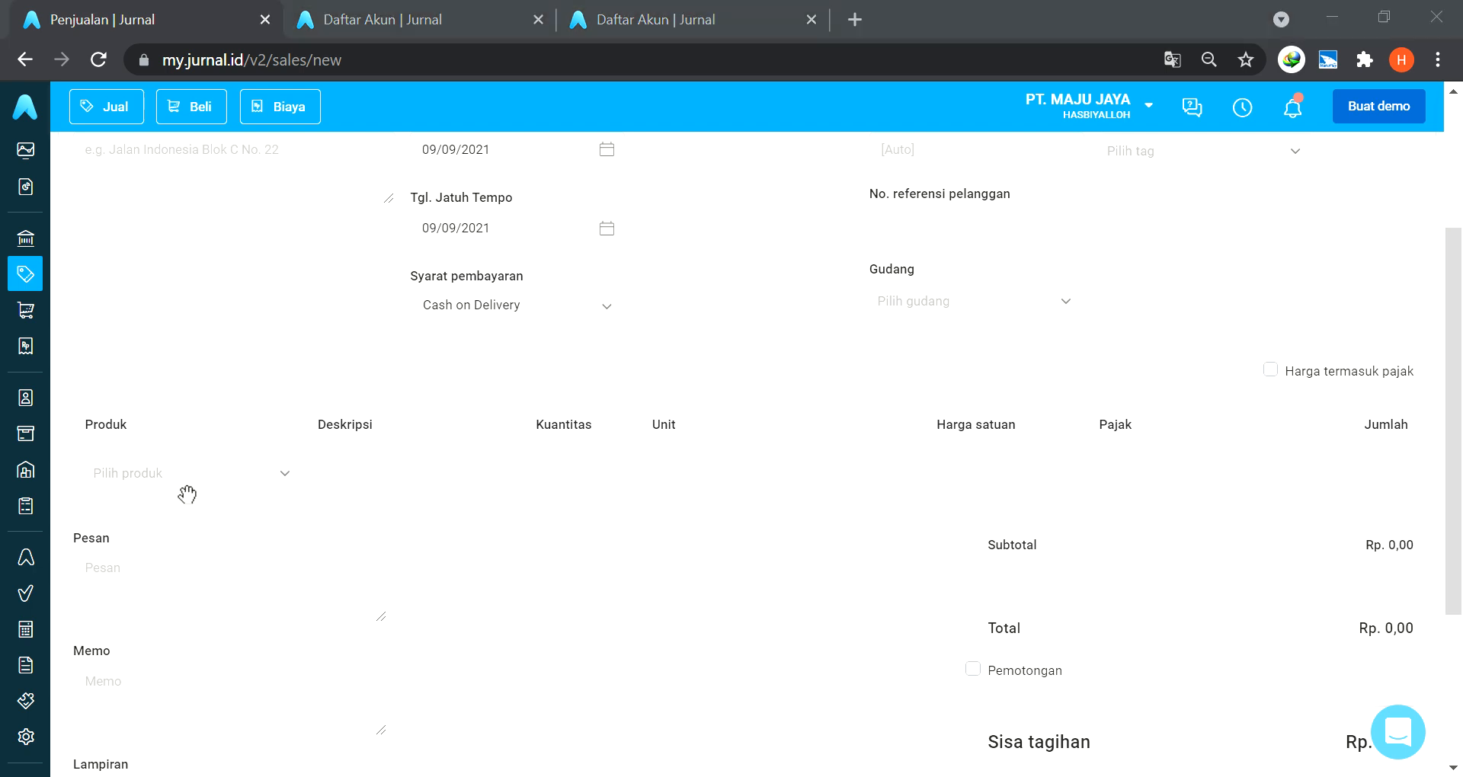
left_click(122, 471)
type("P")
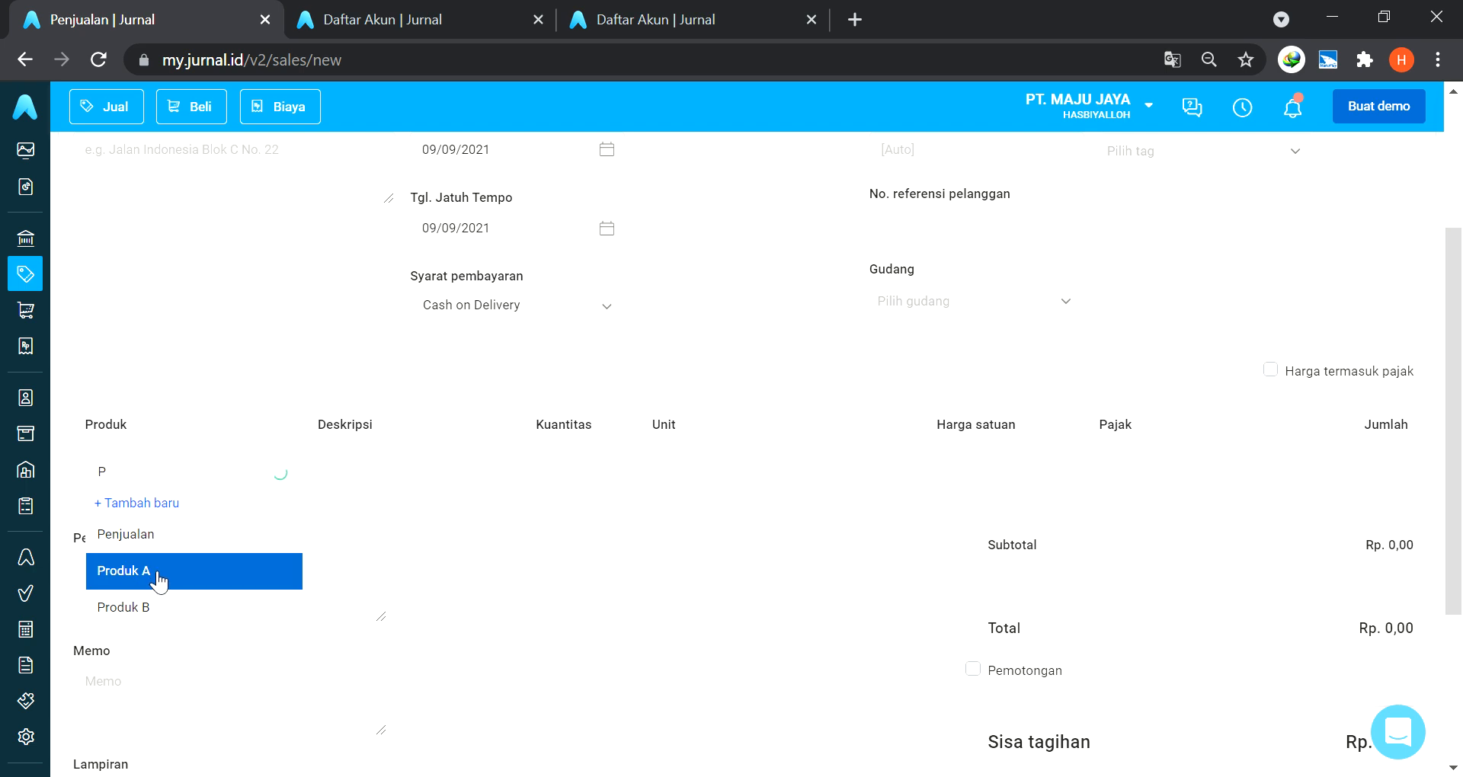
left_click(149, 571)
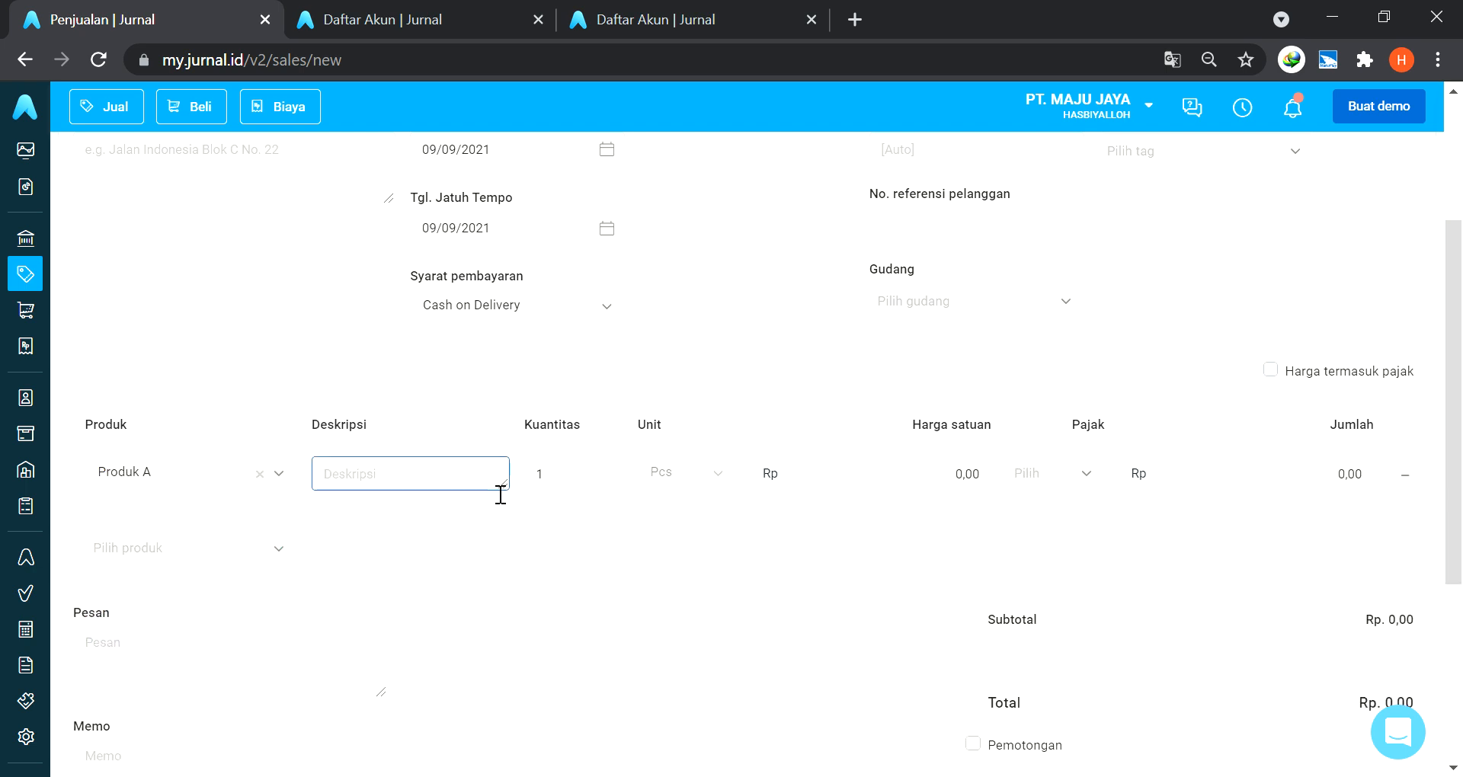
left_click(593, 496)
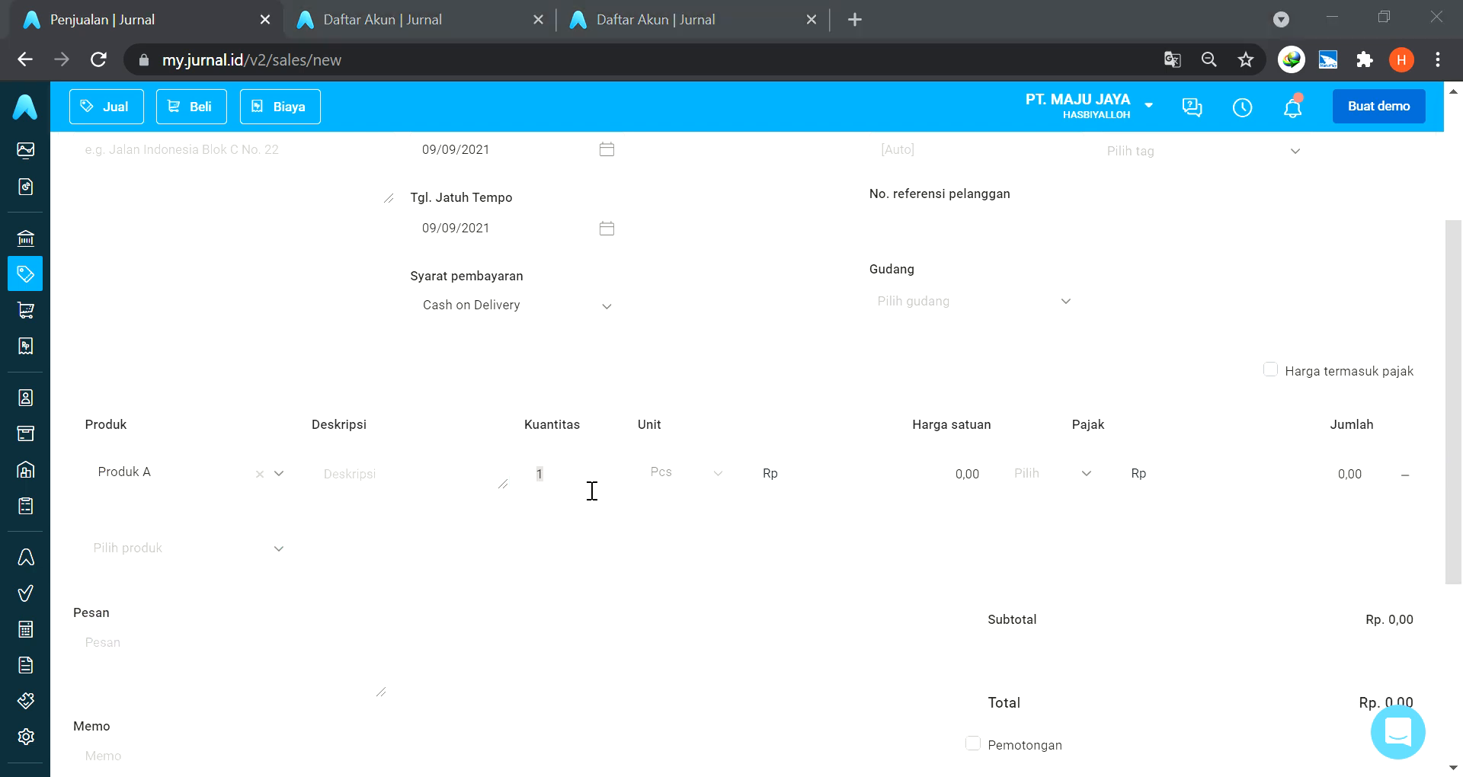
type("30")
key("Tab")
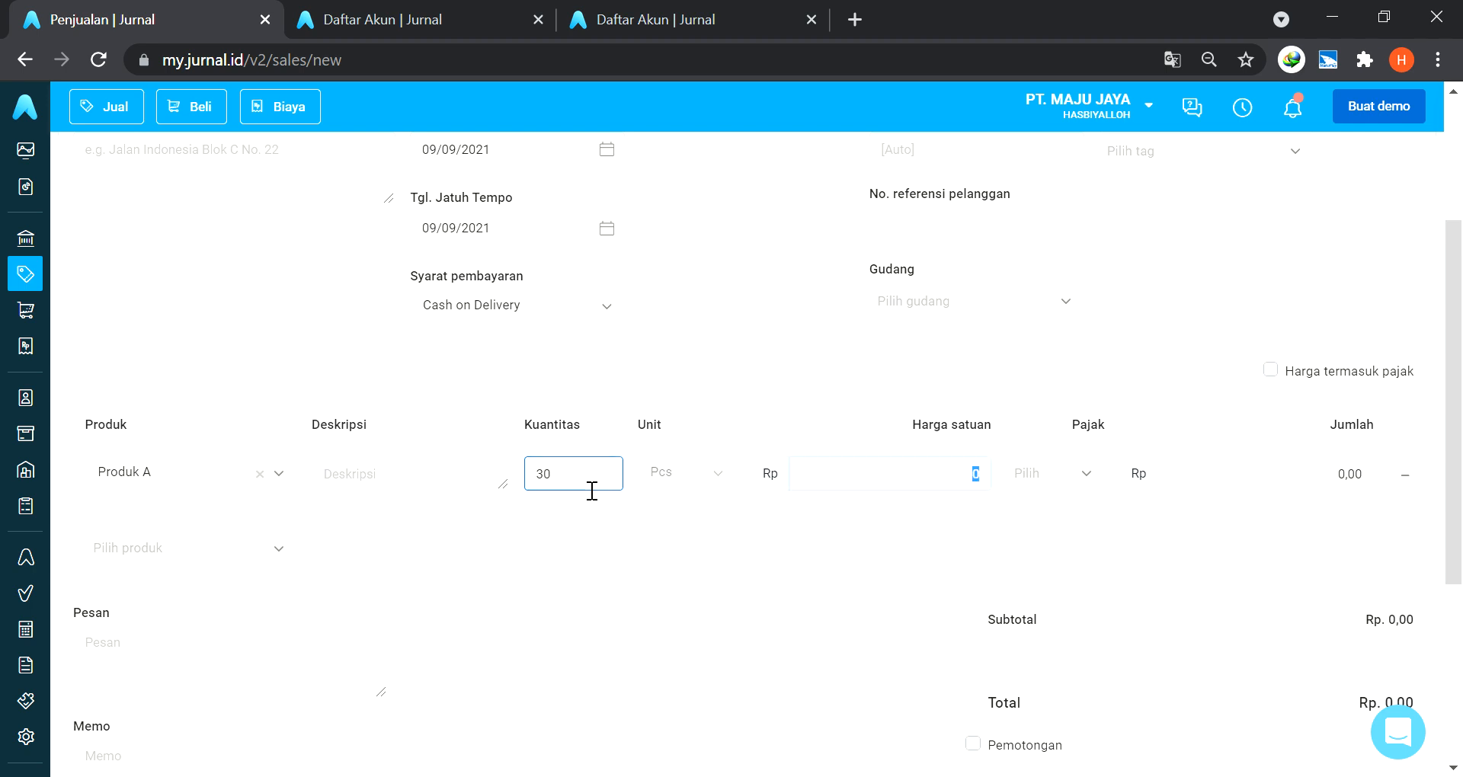
Set Produk A's unit price to Rp 1.200.000 and apply PPN tax to the line.
type("1.200.0")
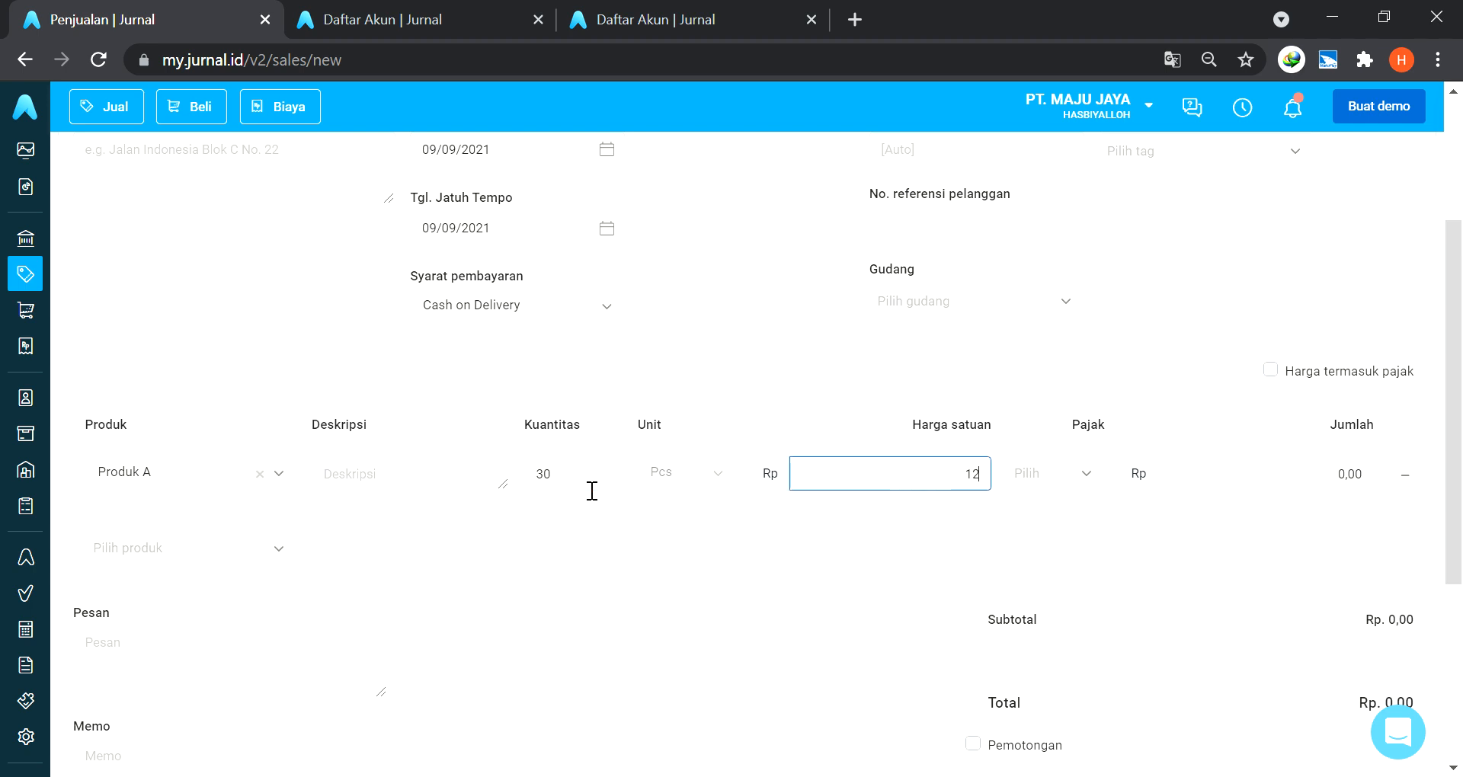
type("00")
key("Tab")
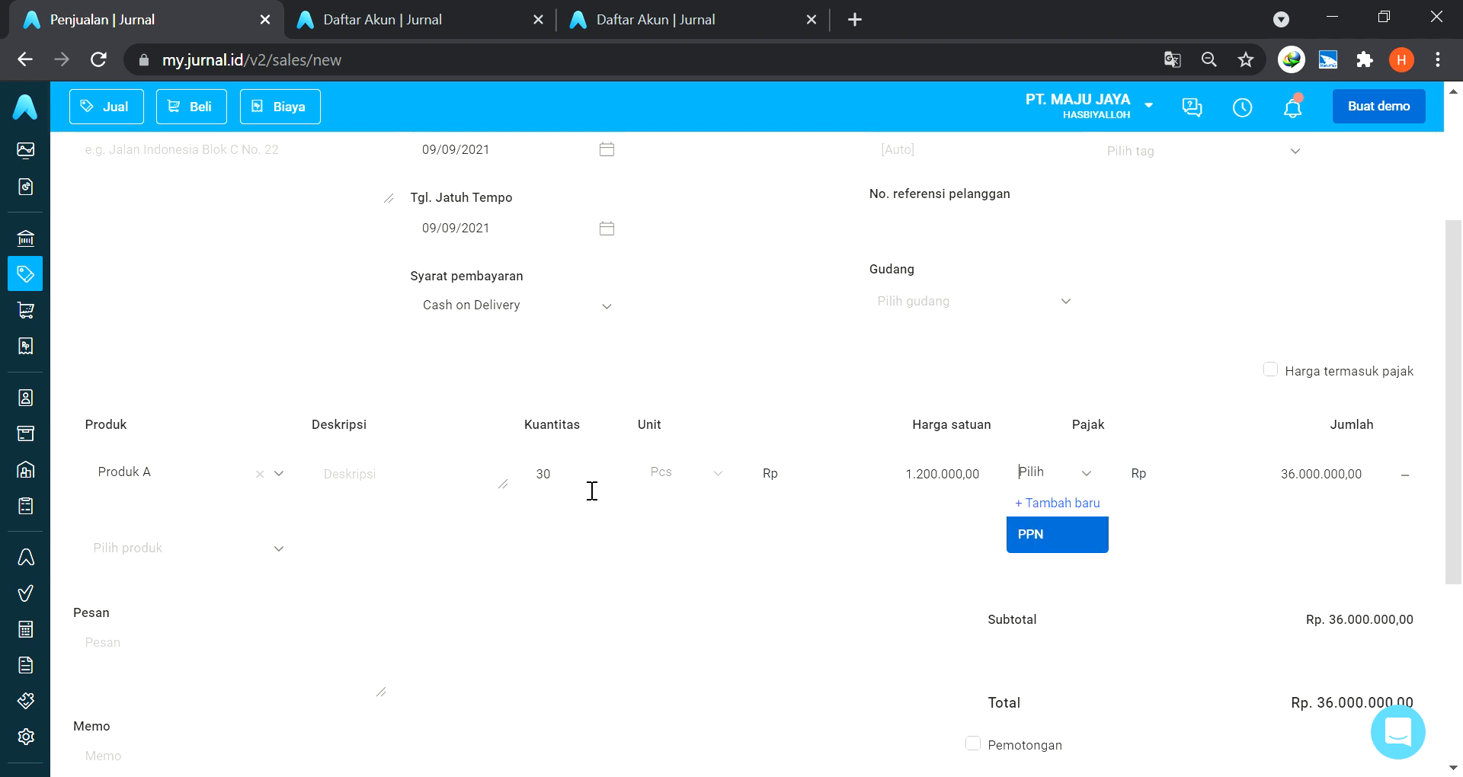
key("alt+Tab")
key("alt+Tab")
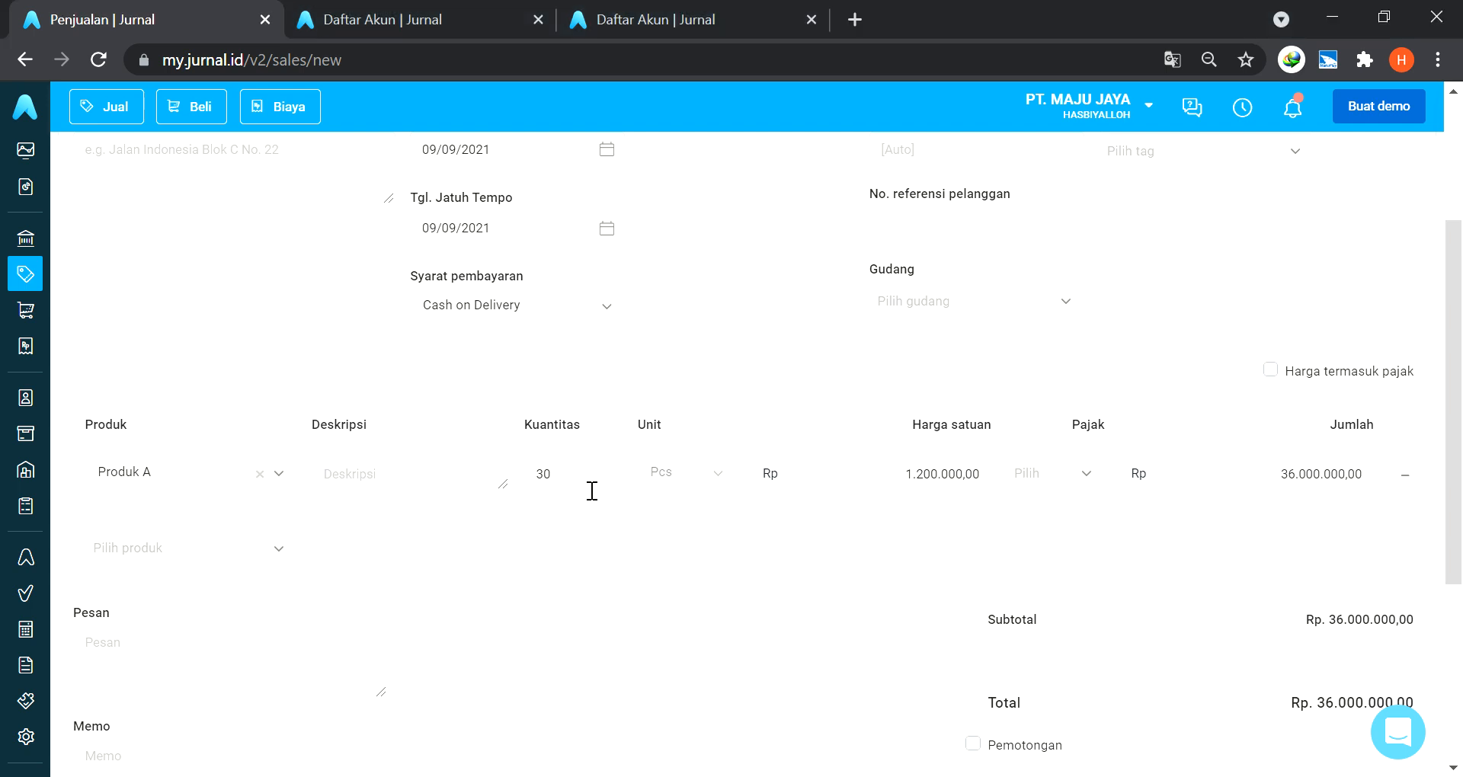
left_click(1095, 479)
left_click(1065, 543)
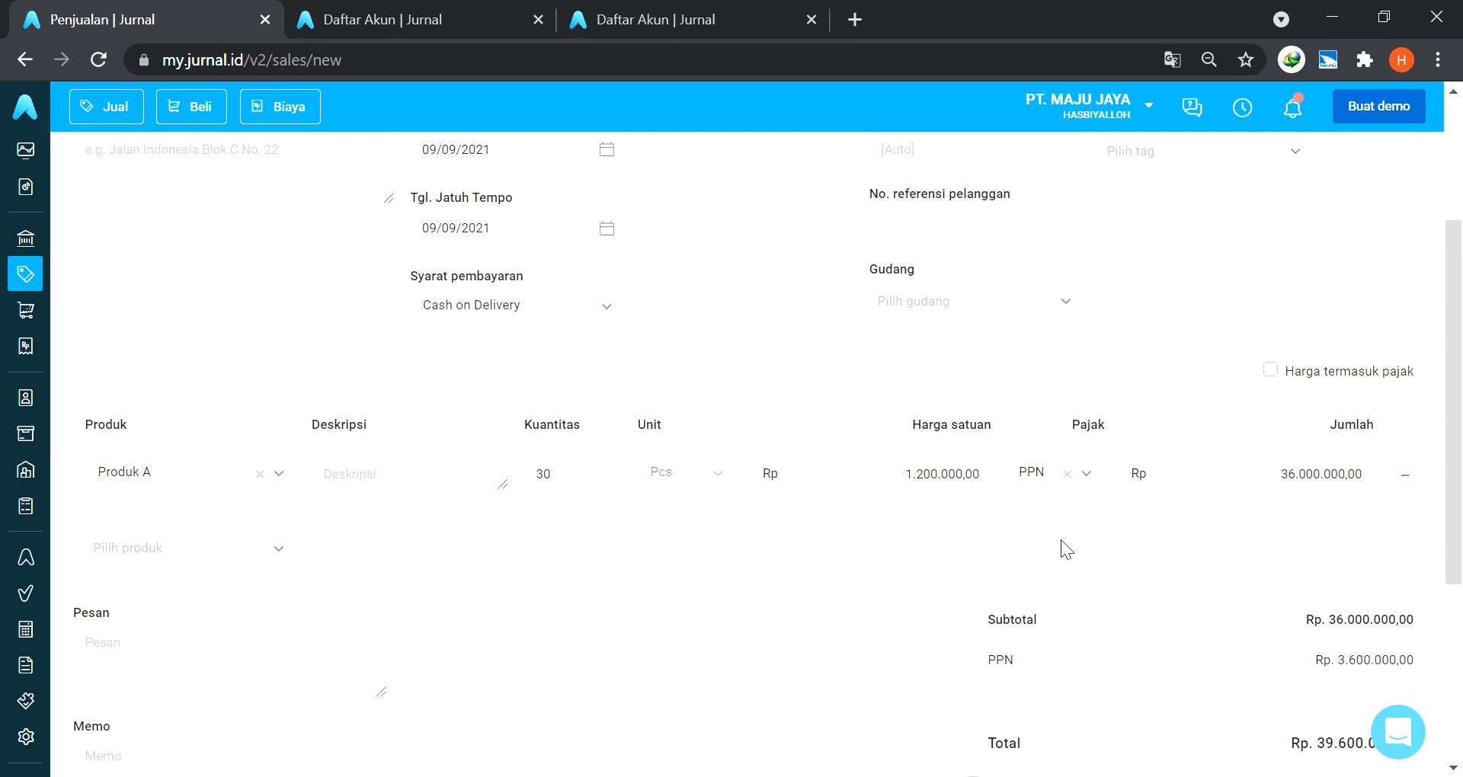
Create the PT. CERIA sales invoice and look over its saved details.
scroll(1257, 568, "down", 5)
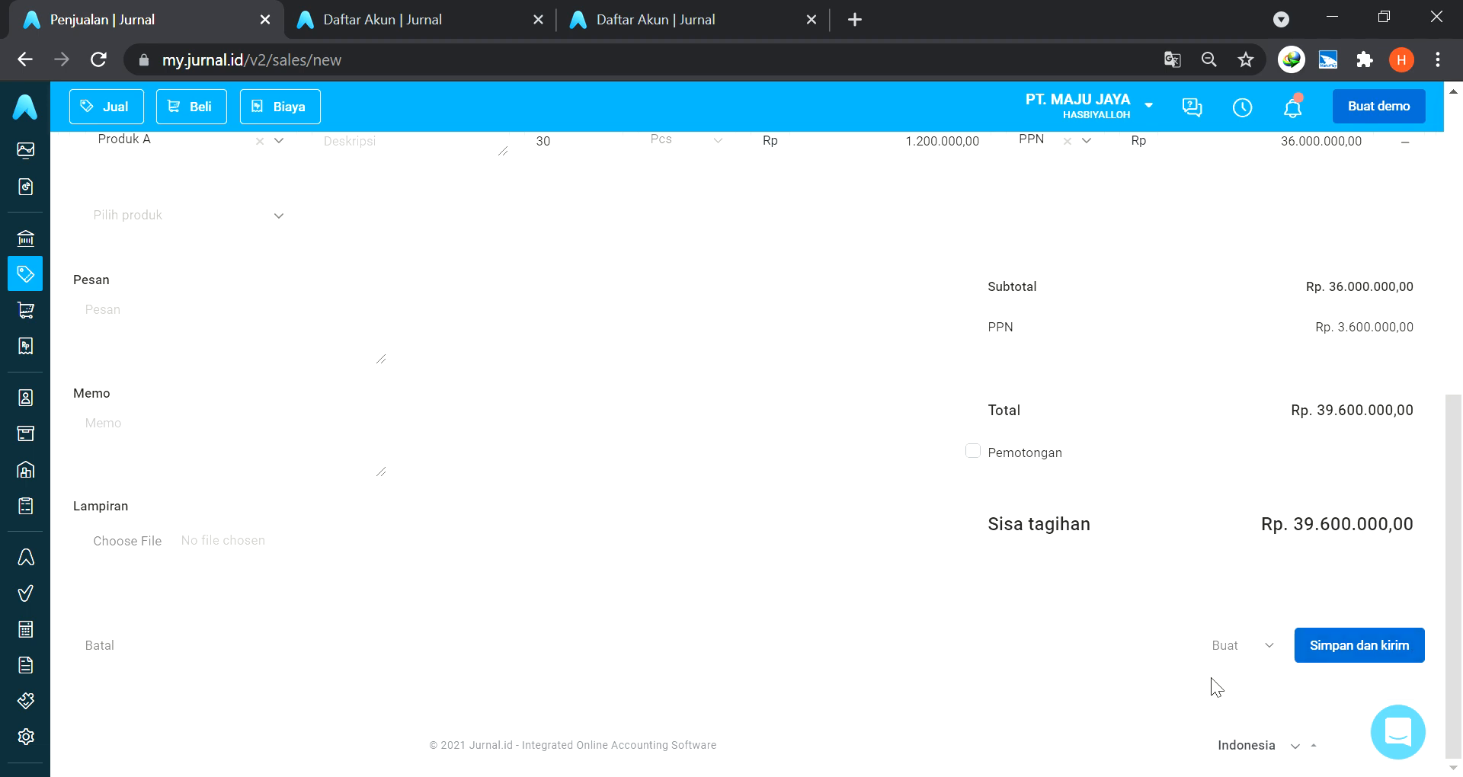
left_click(1232, 646)
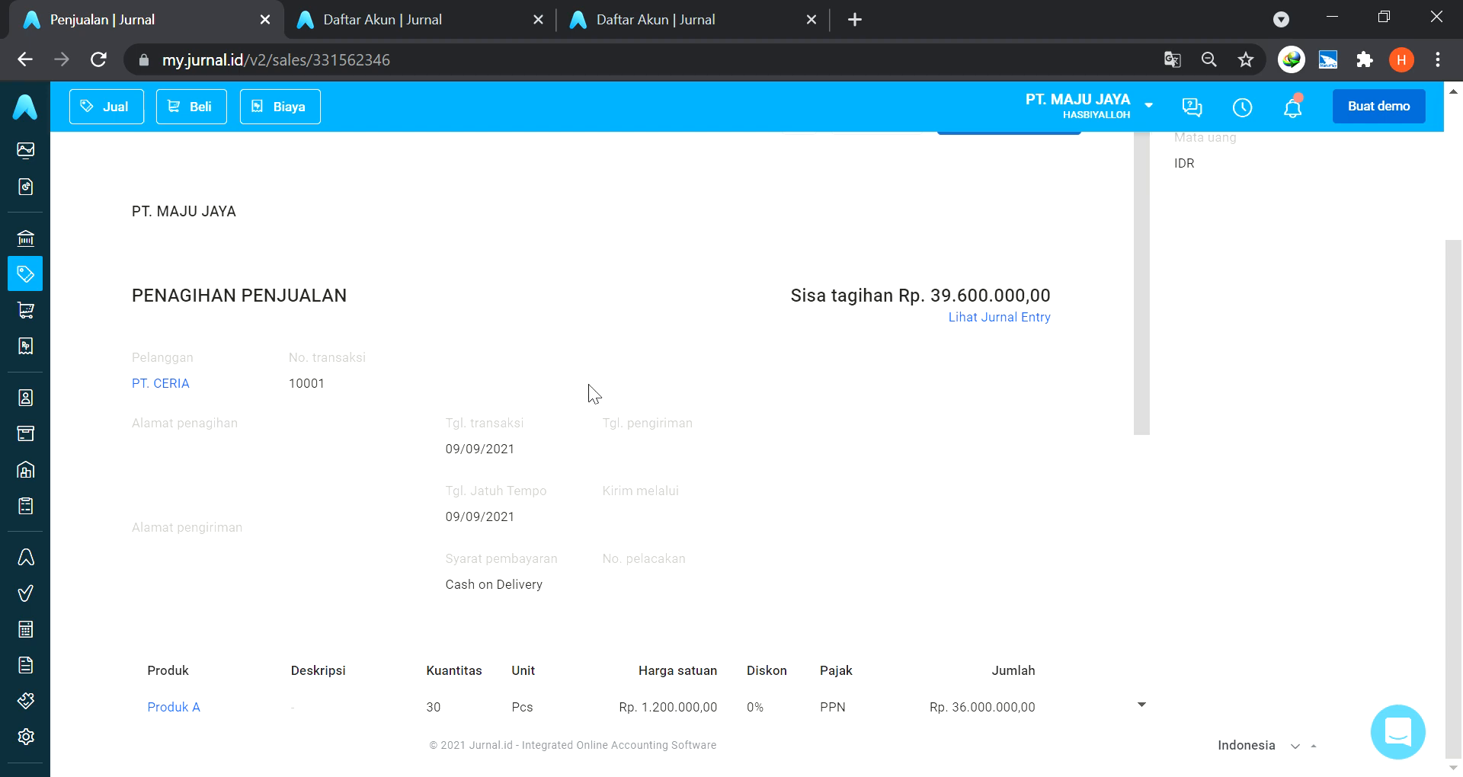
scroll(589, 386, "down", 6)
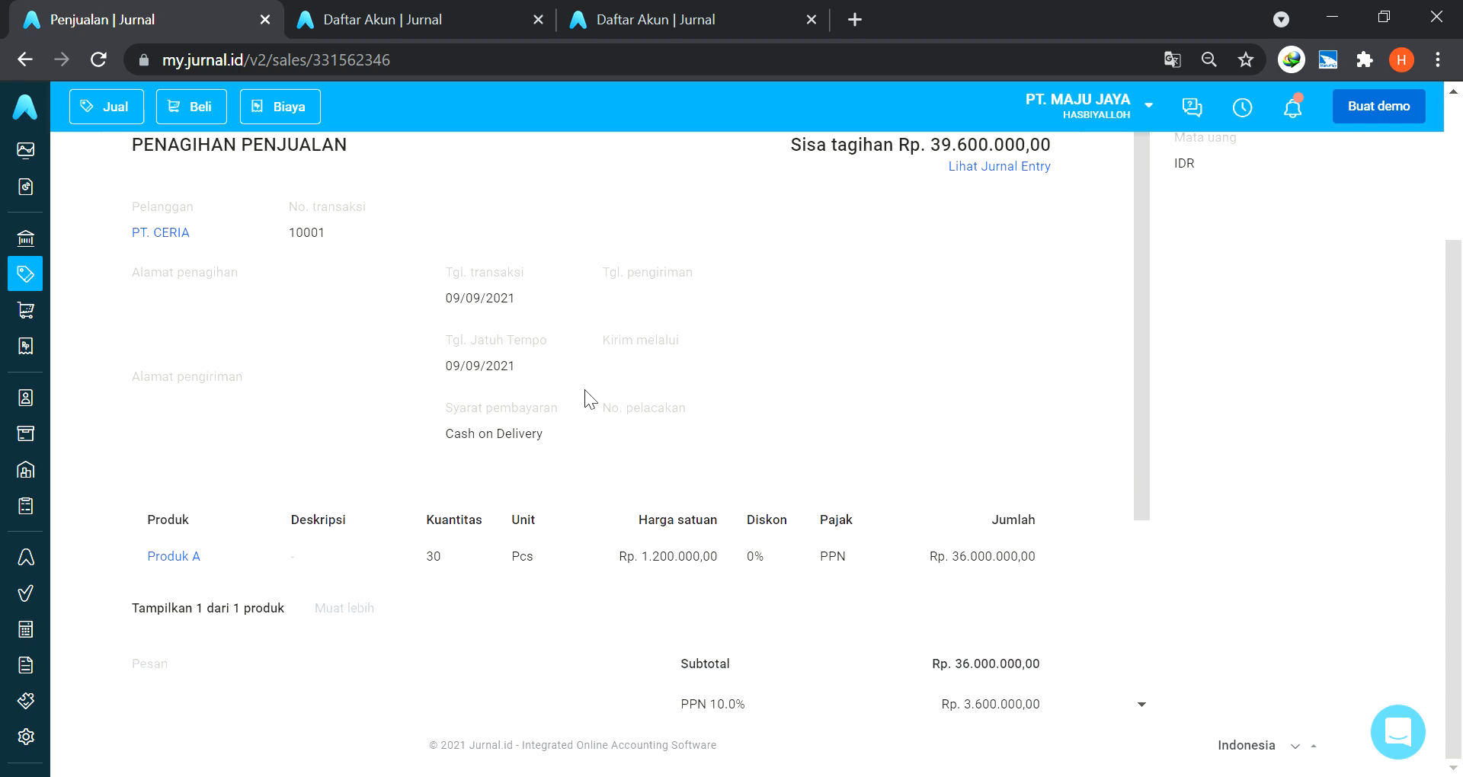
scroll(697, 420, "up", 9)
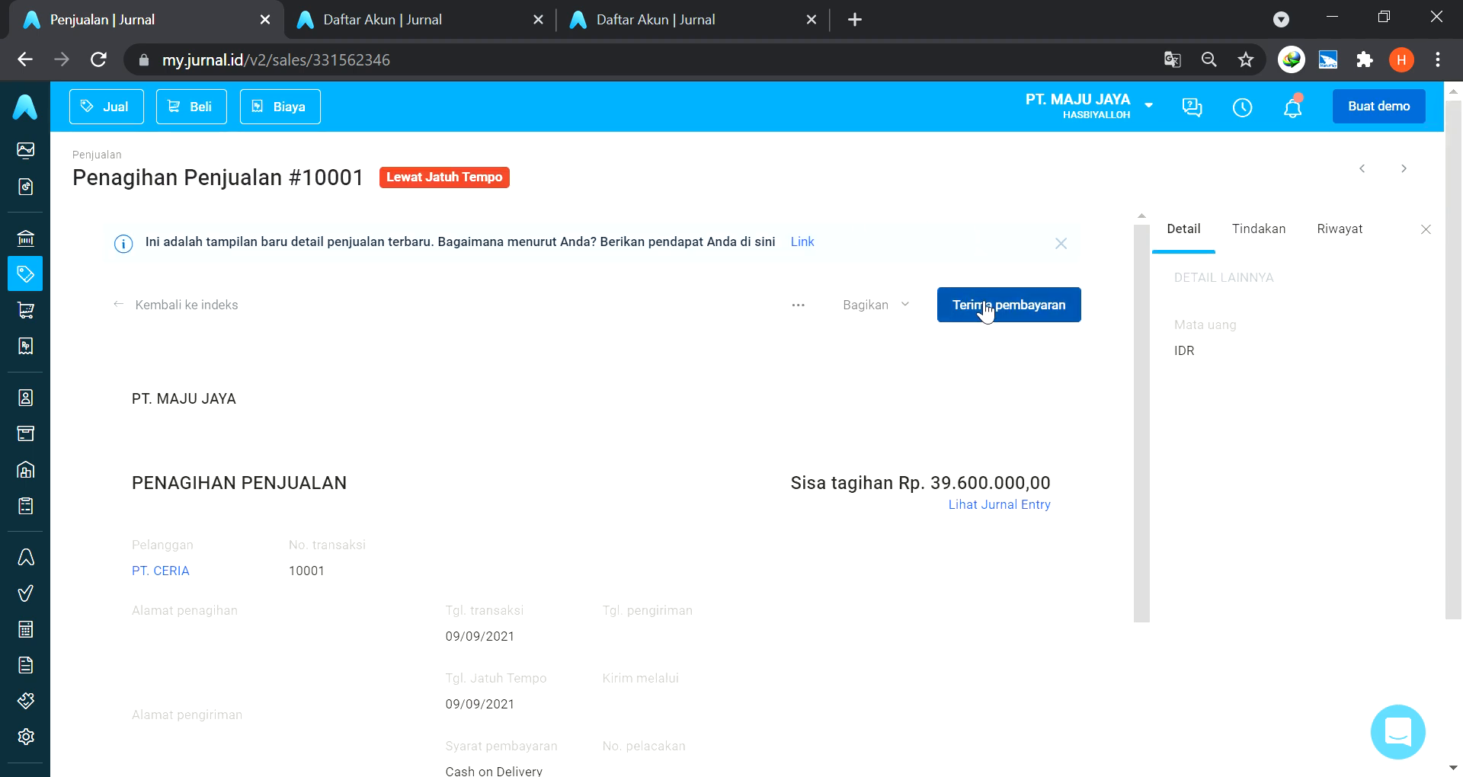
Record receipt of PT. CERIA's full invoice payment in cash to the Kas account, dated 09/09/2021.
left_click(986, 308)
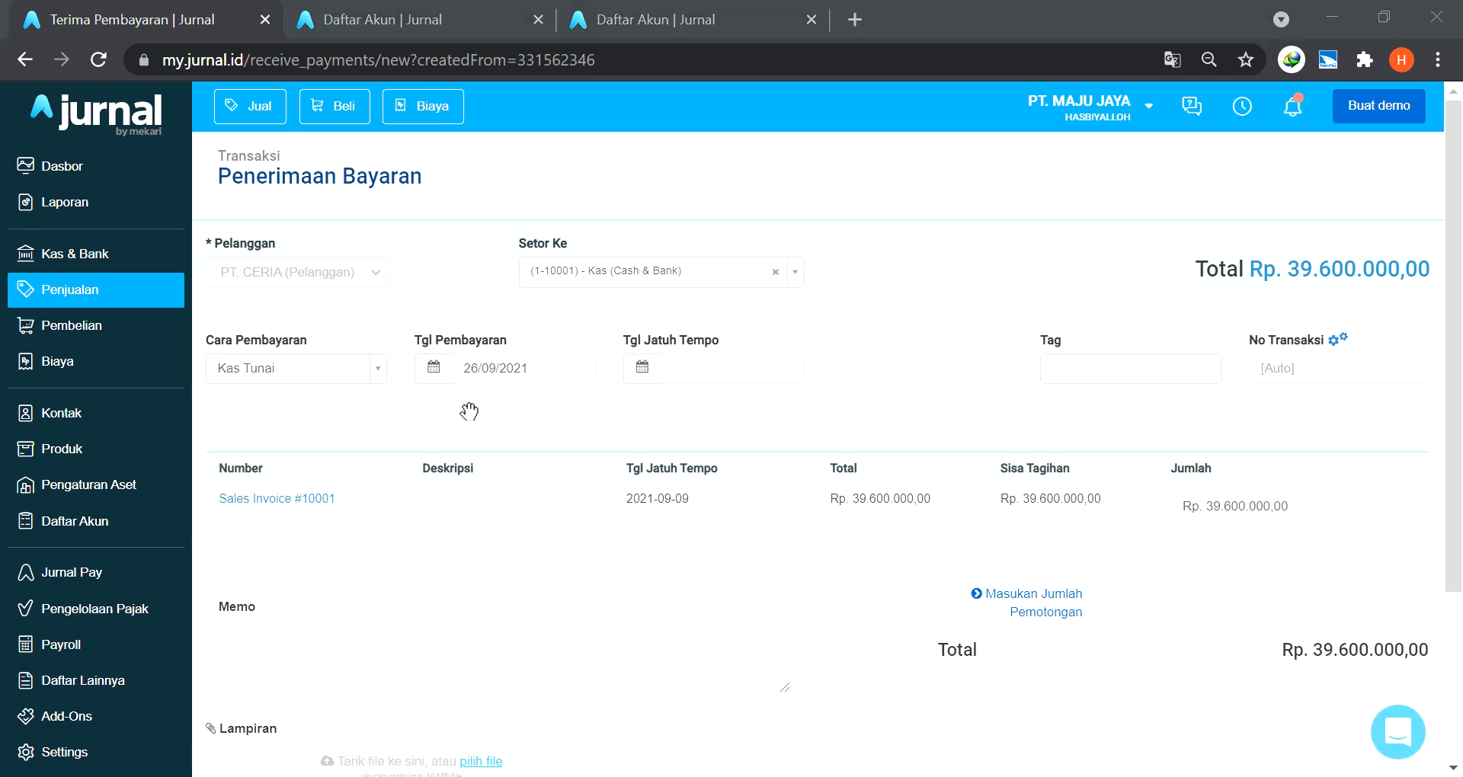
left_click(441, 374)
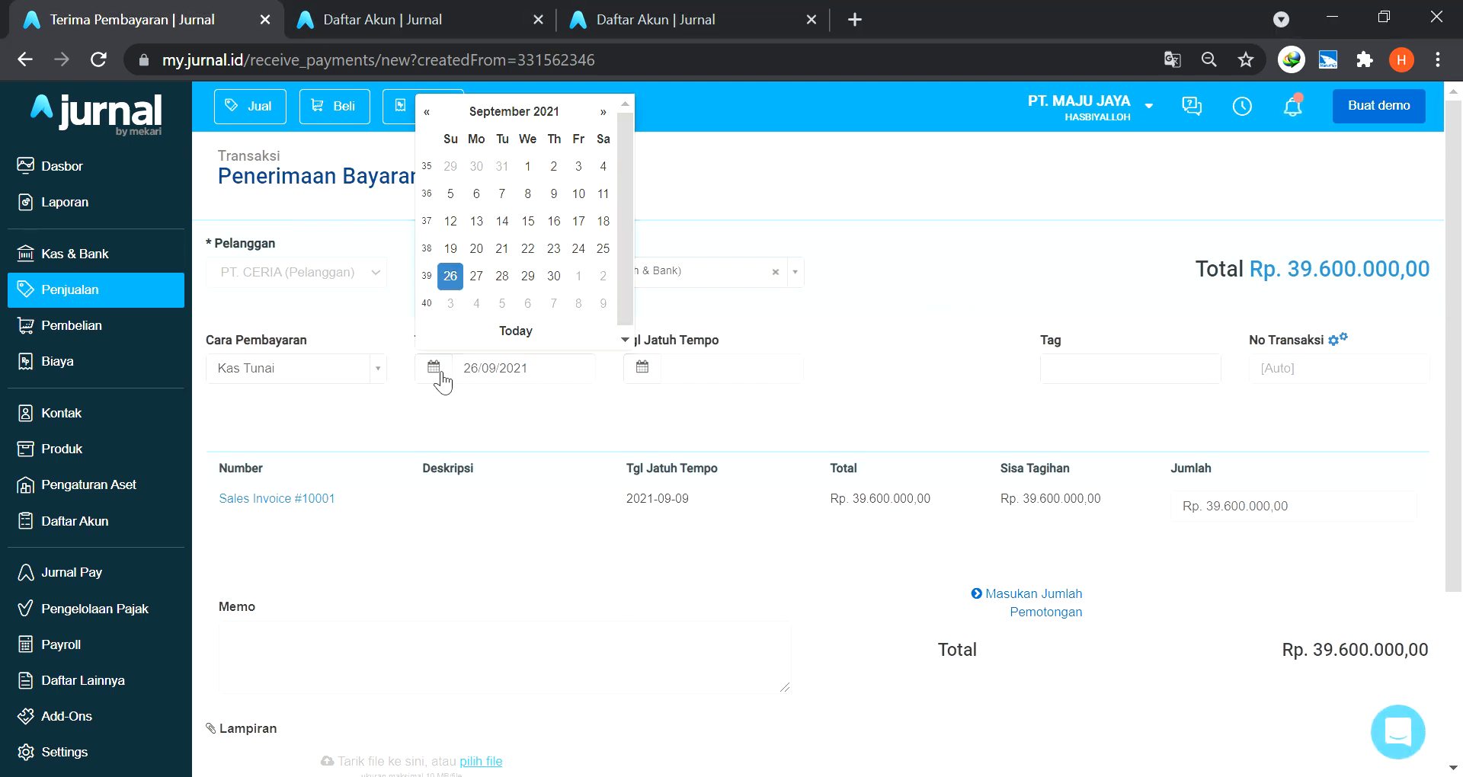
left_click(553, 196)
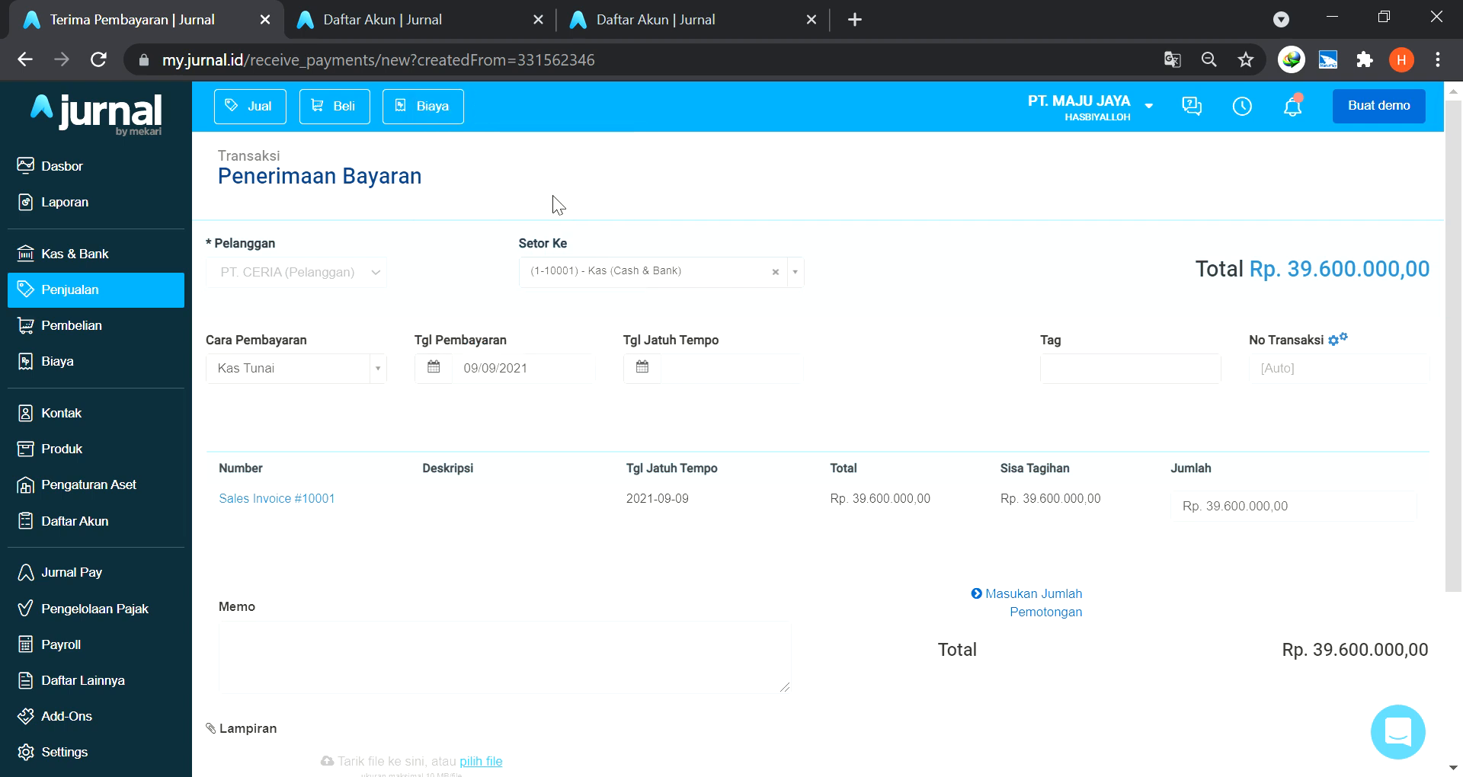
scroll(771, 471, "down", 2)
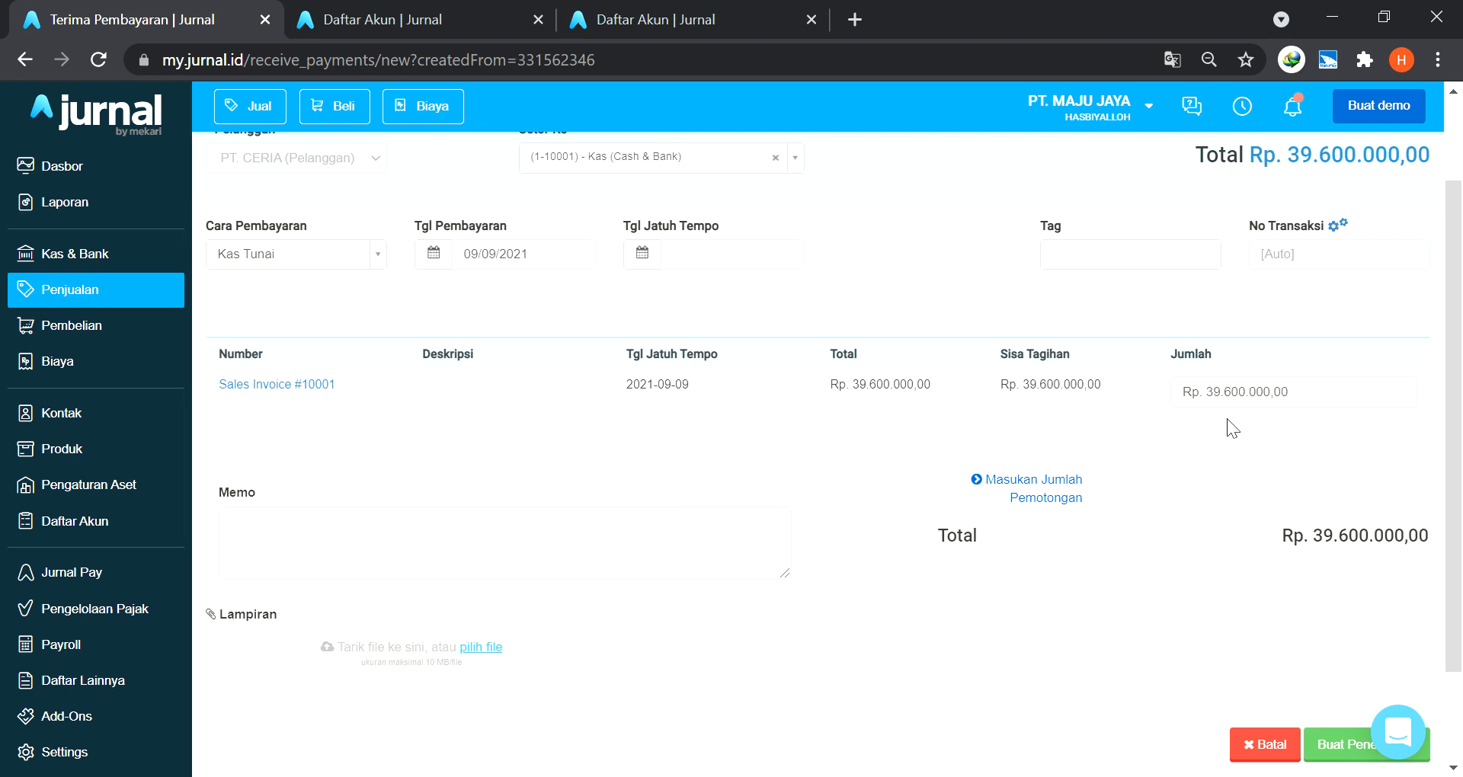
scroll(1238, 550, "down", 2)
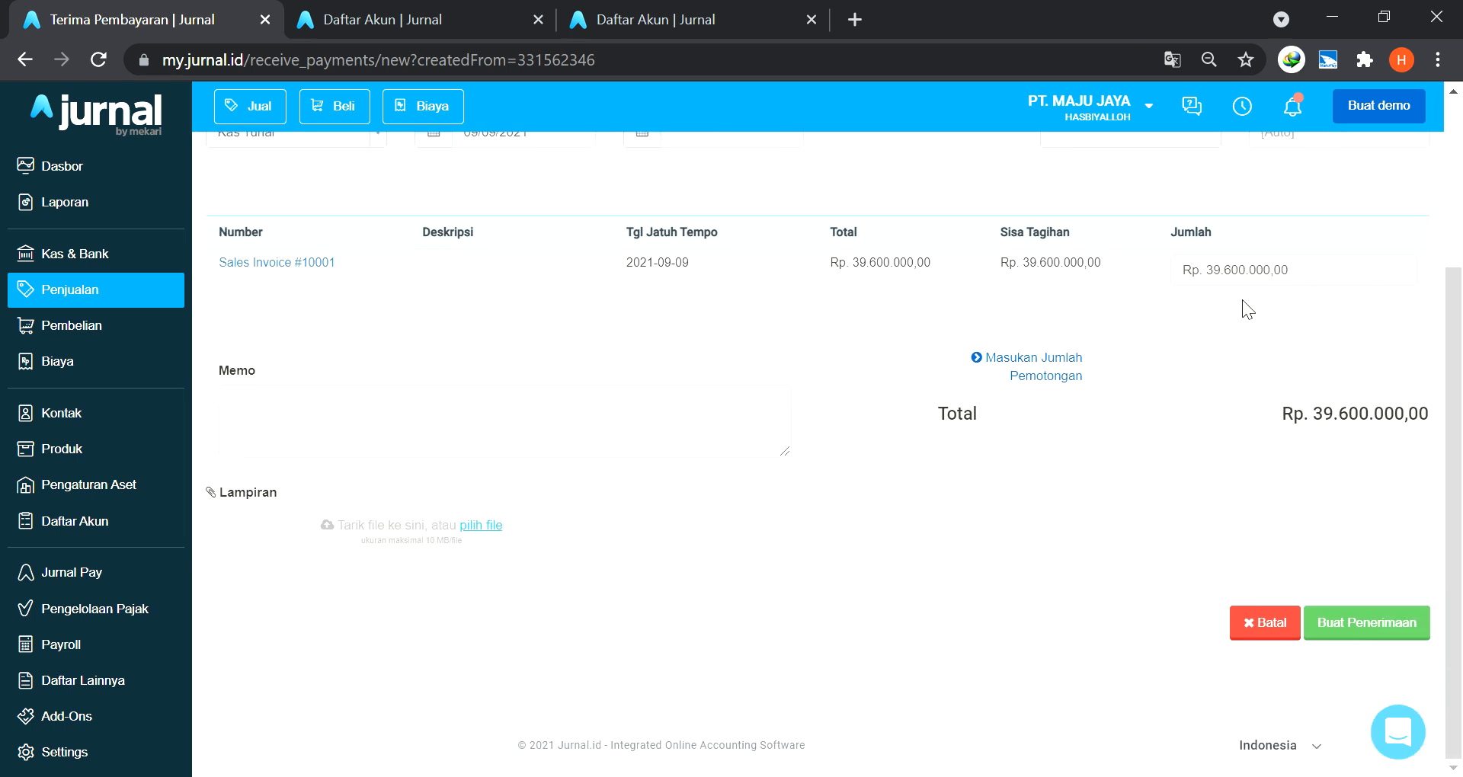
left_click(1356, 625)
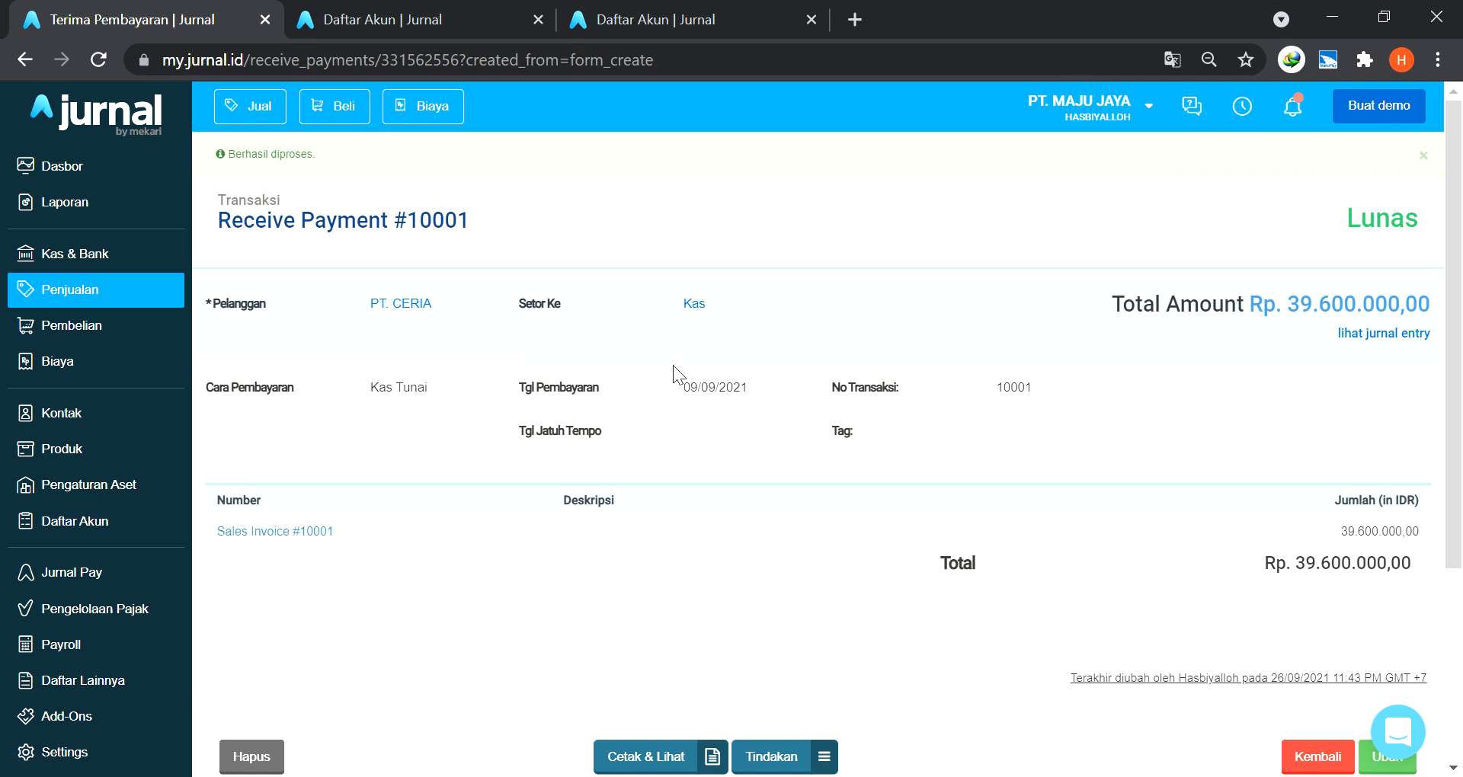
scroll(674, 364, "down", 2)
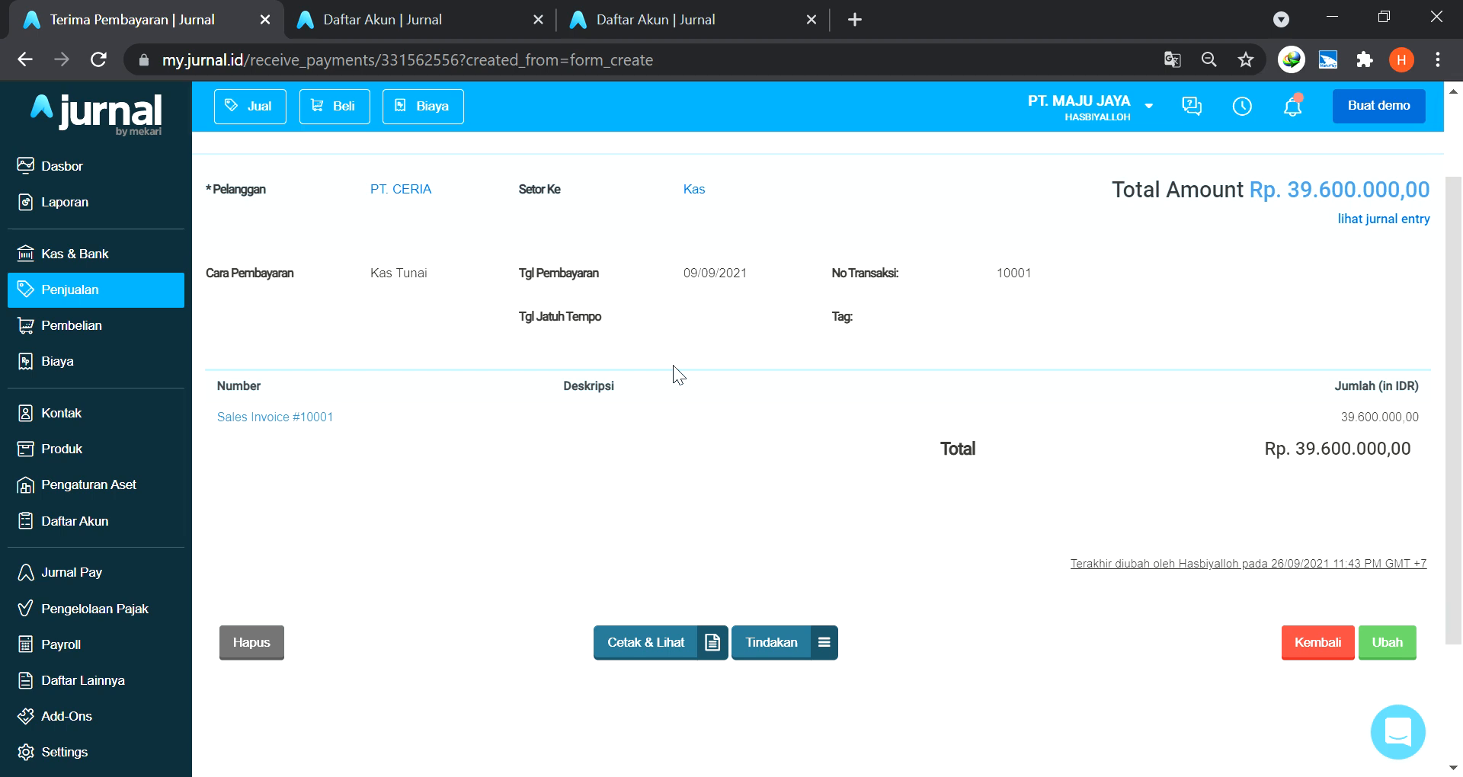
scroll(671, 402, "up", 2)
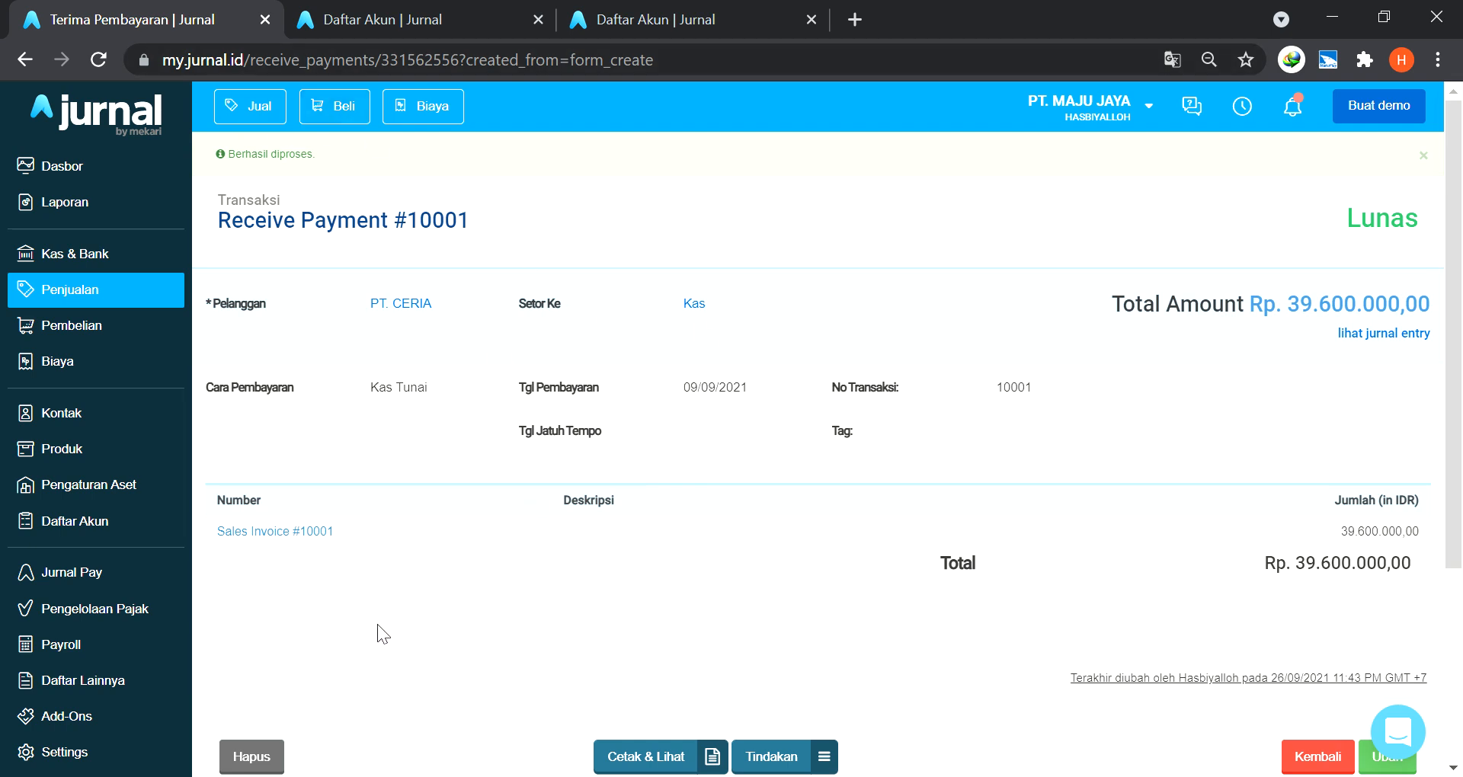
Start another new sales invoice (Penagihan Penjualan) from the sales module.
key("alt+Tab")
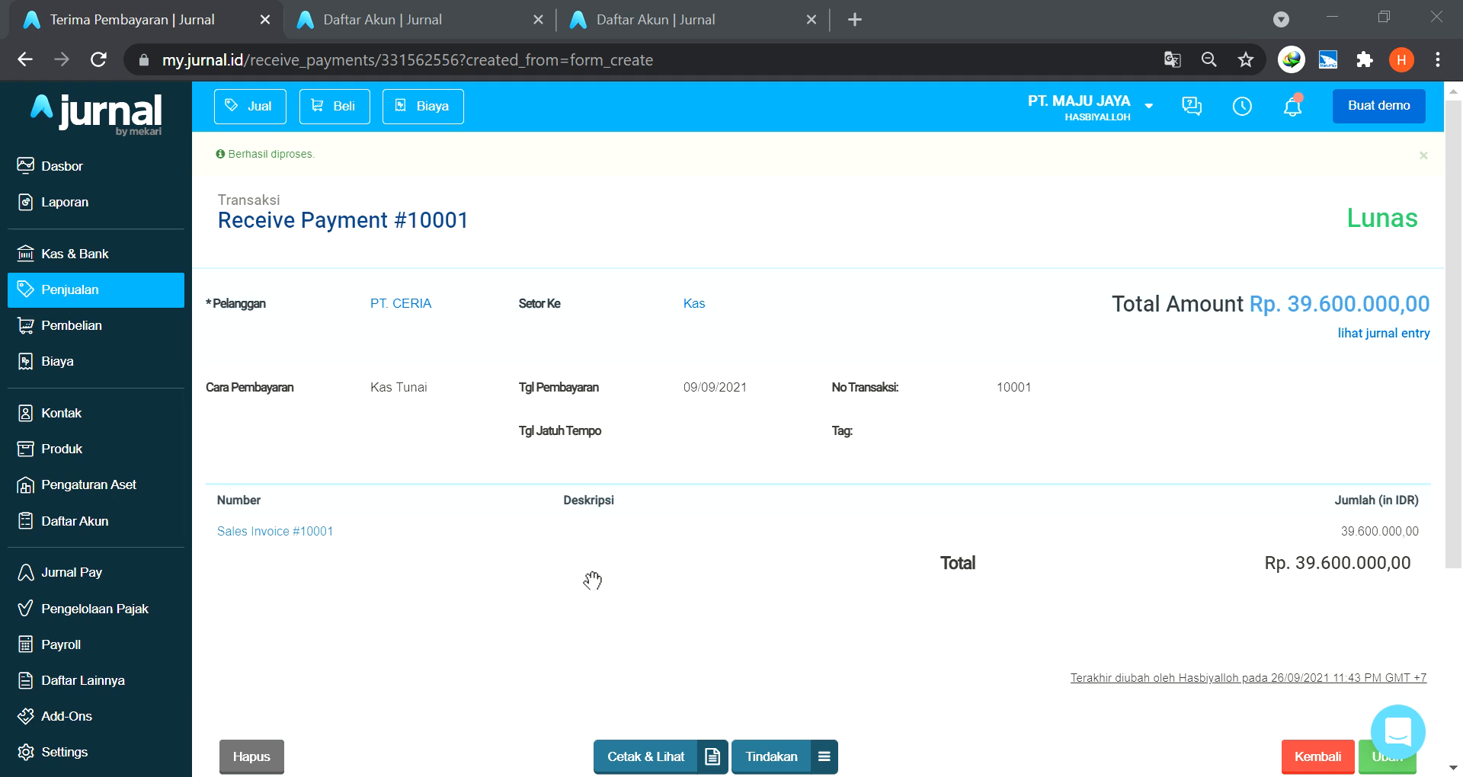
key("alt+Tab")
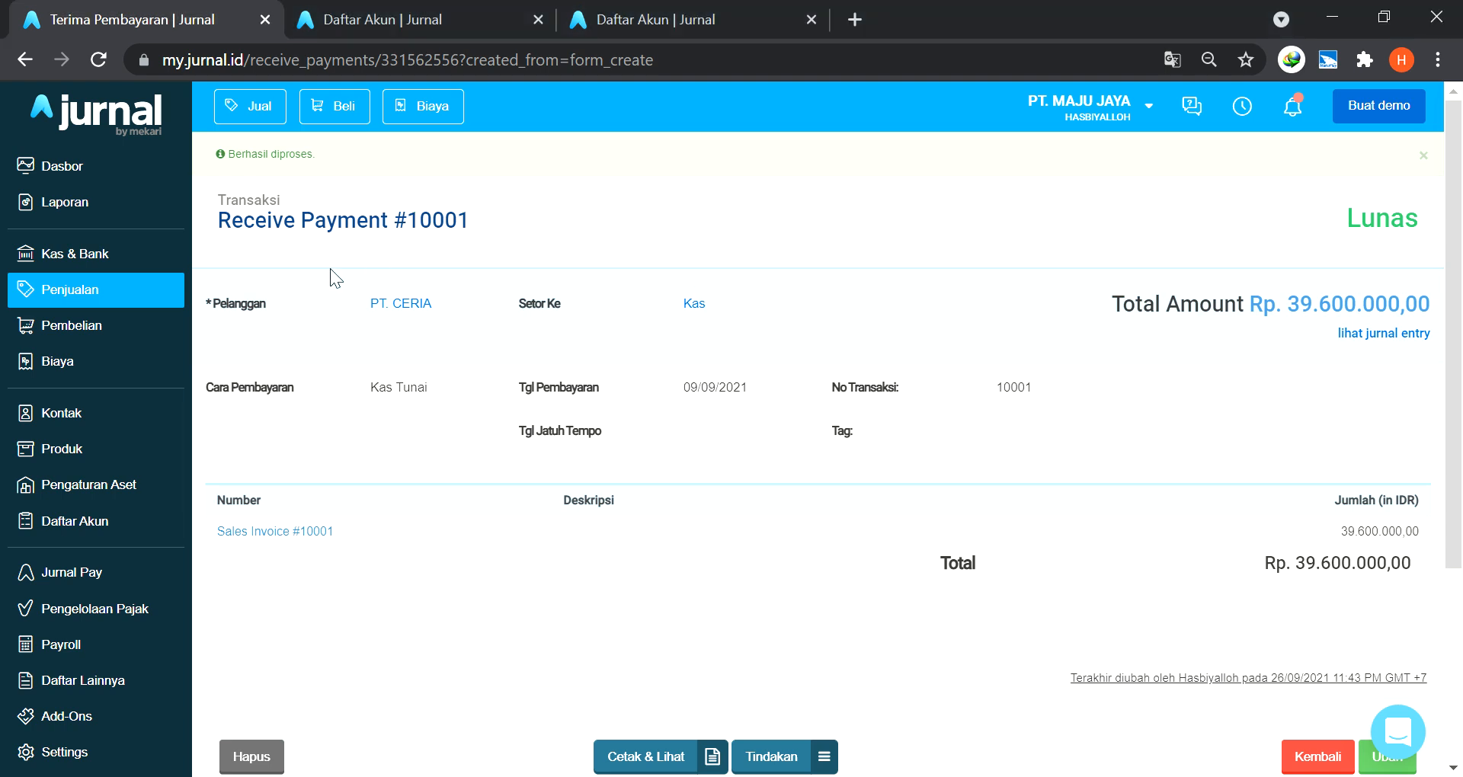
left_click(103, 303)
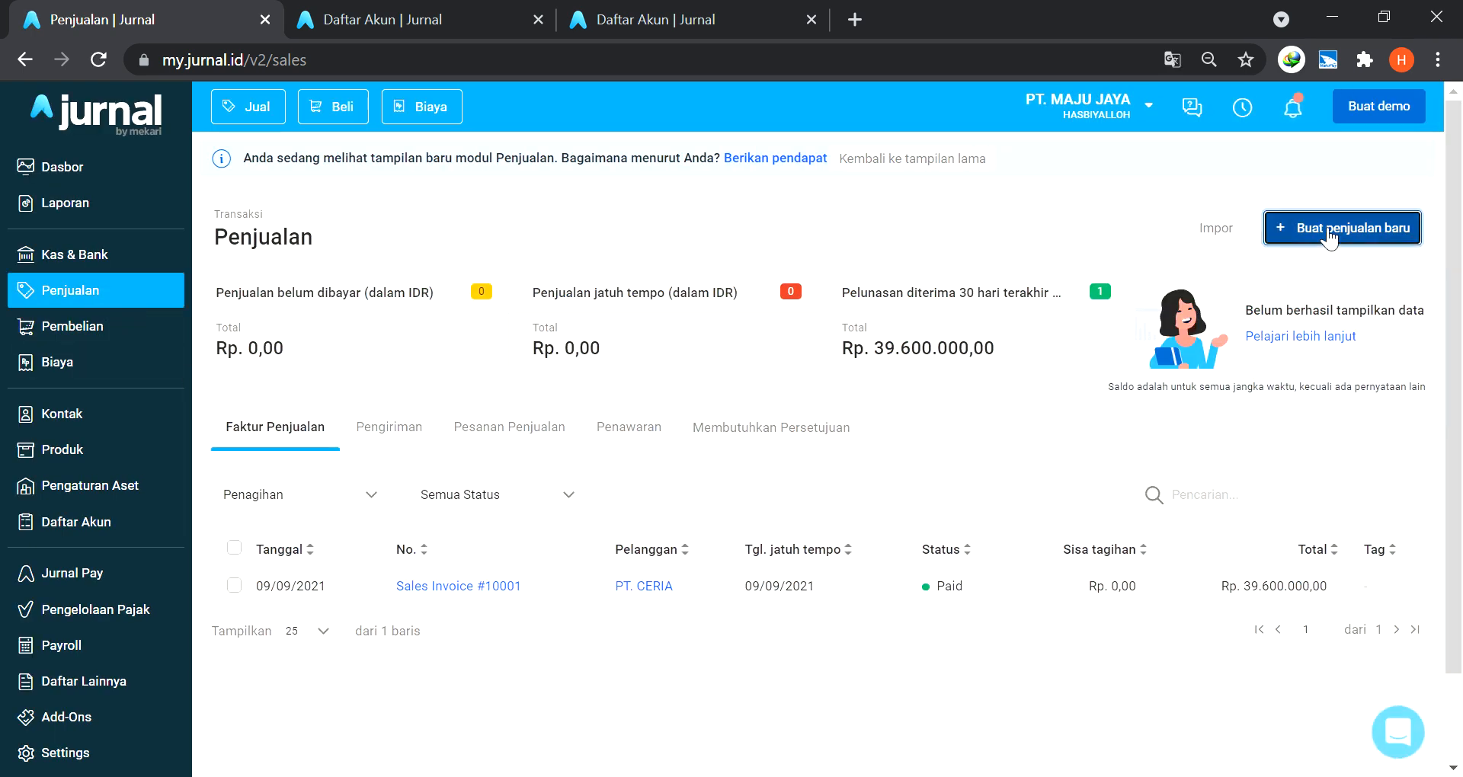
left_click(1330, 236)
left_click(1329, 278)
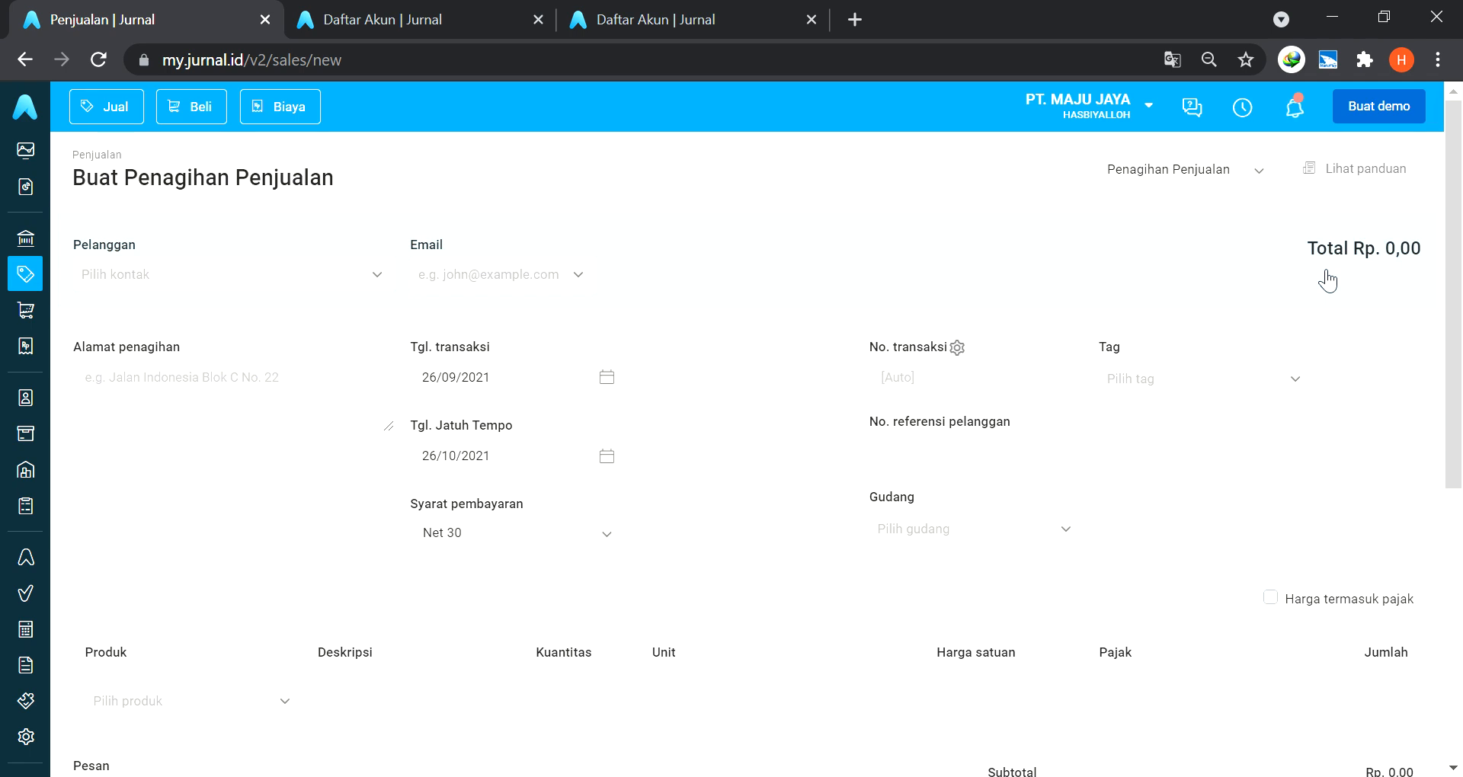
Add PT. SENTOSA as a new customer and use it as the sales invoice's customer.
left_click(180, 284)
type("P")
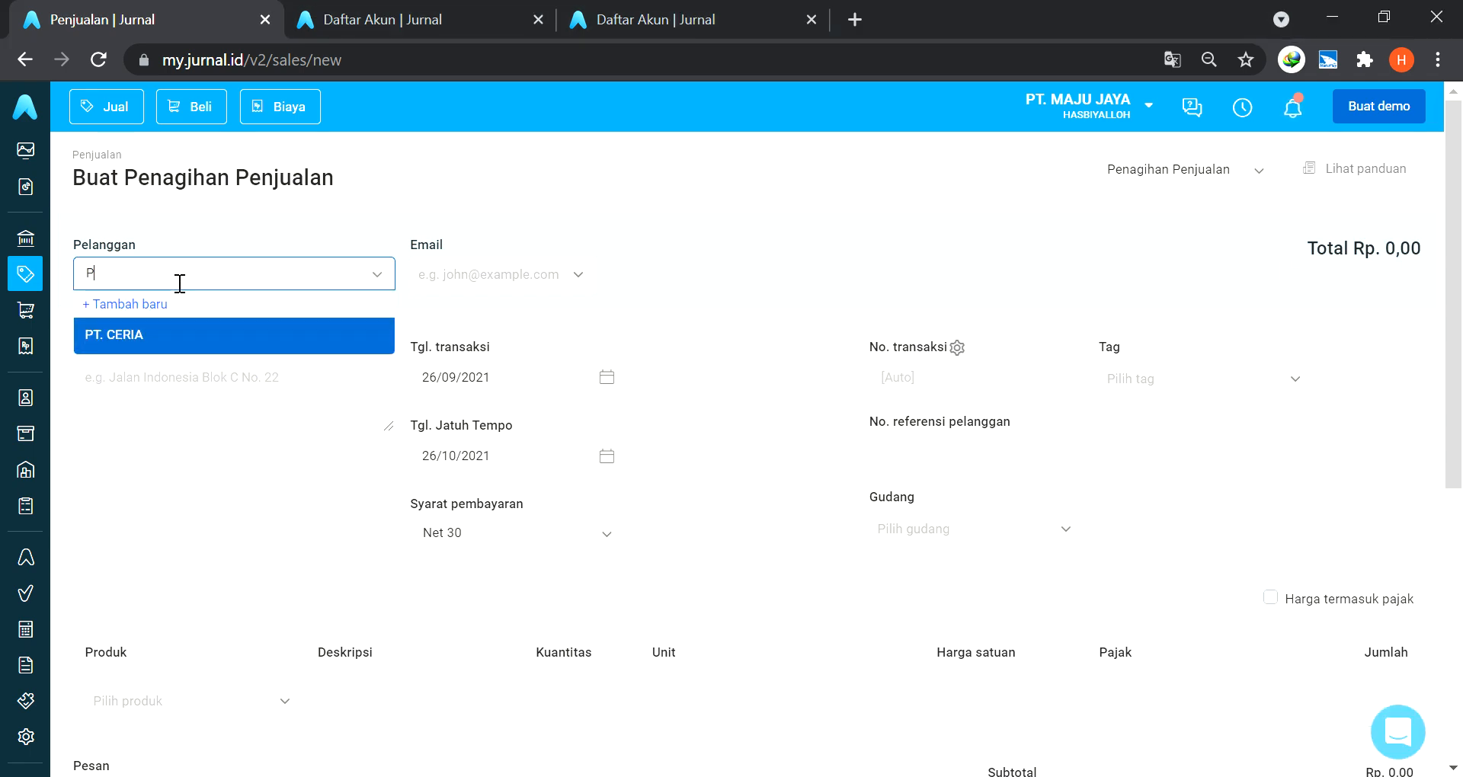
type("T. SENTOSA")
key("Return")
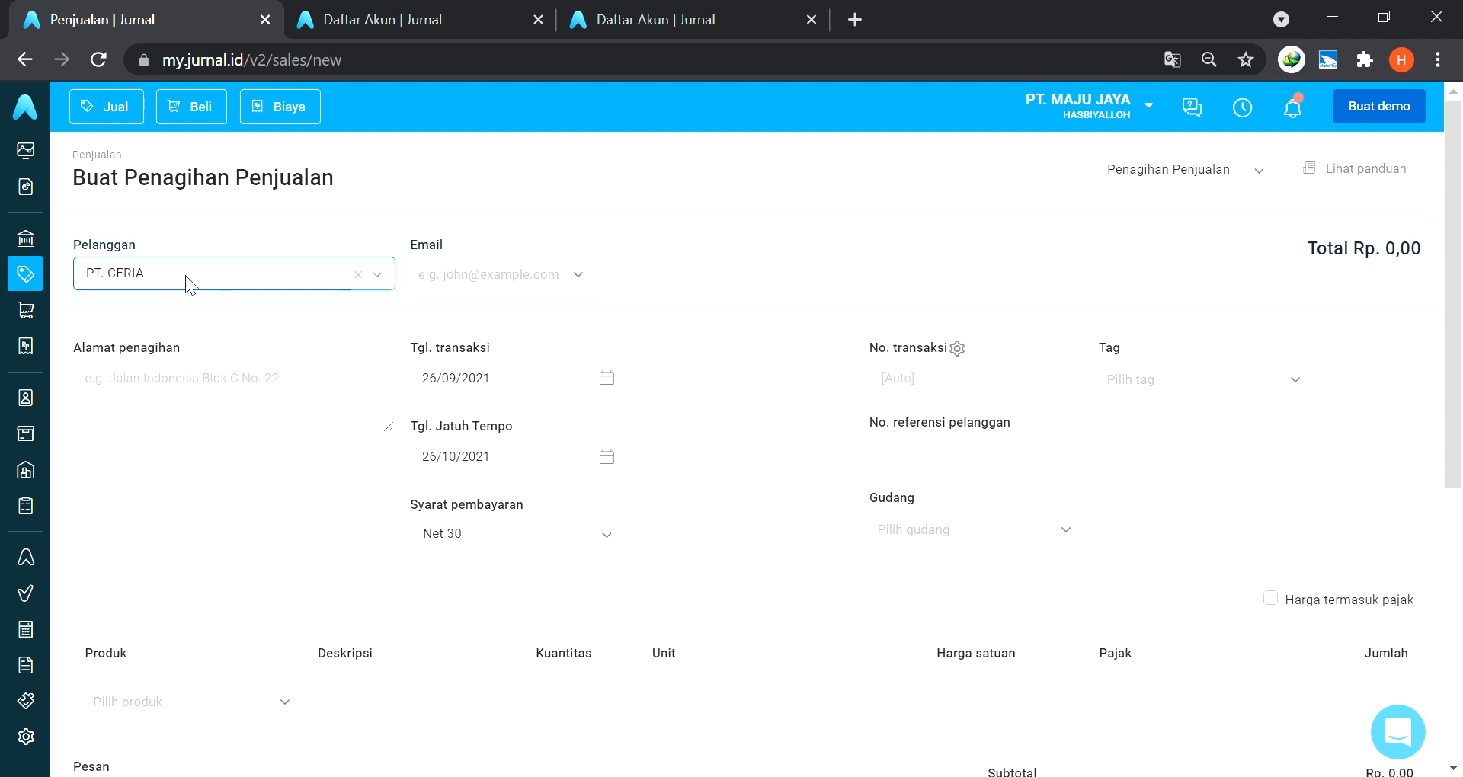
key("BackSpace")
type("PT. SENTOSA")
key("Return")
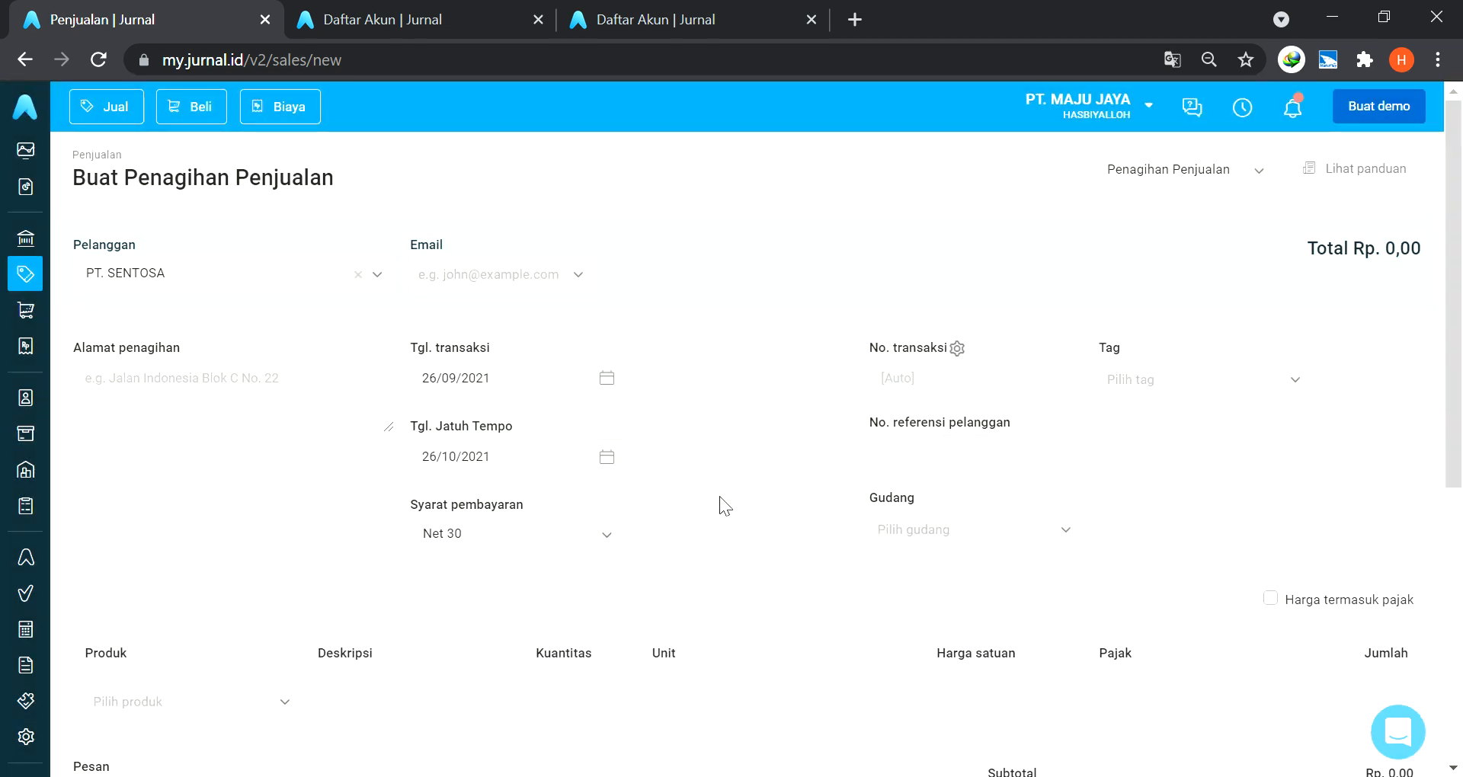
Set the PT. SENTOSA sales invoice's transaction date to 13/09/2021.
key("alt+Tab")
key("alt+Tab")
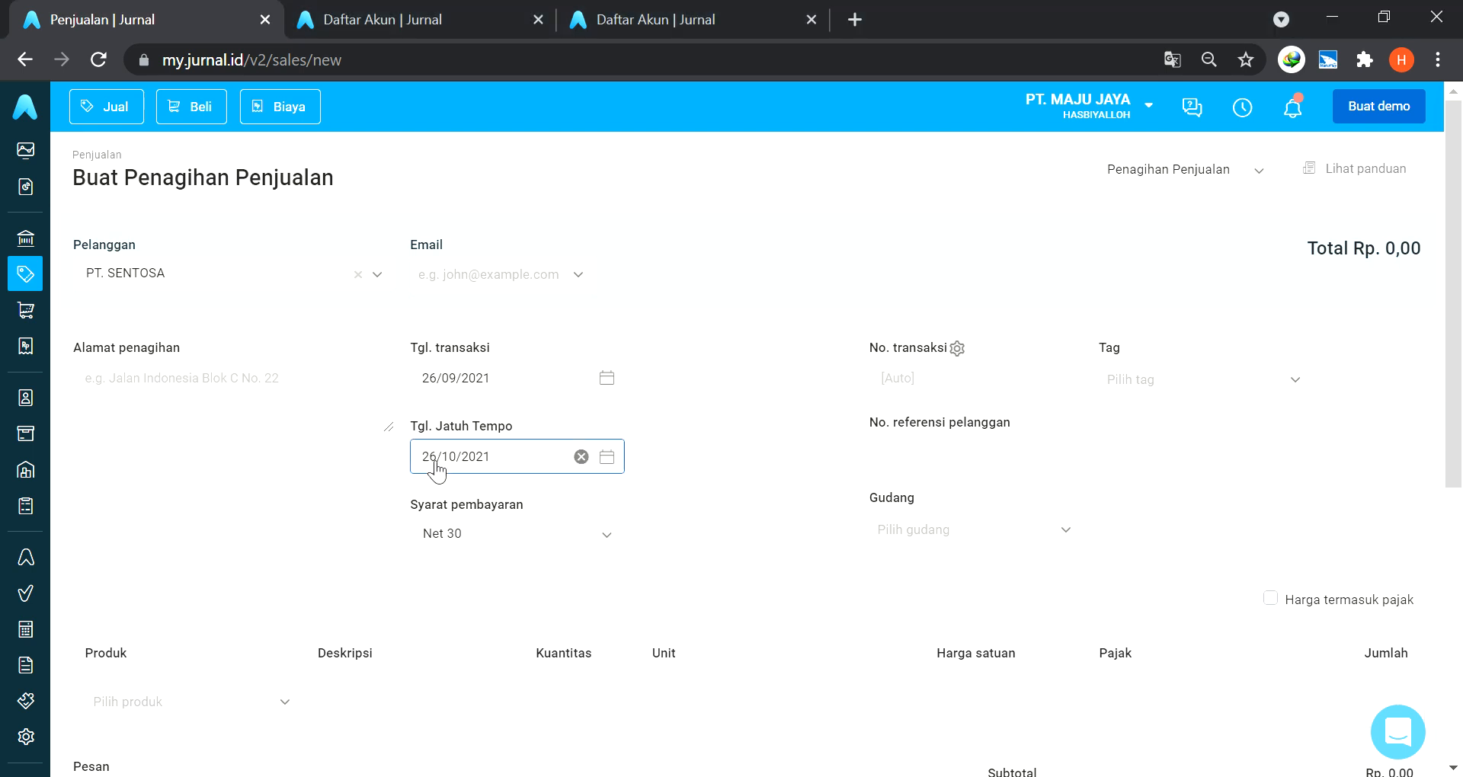
left_click(444, 381)
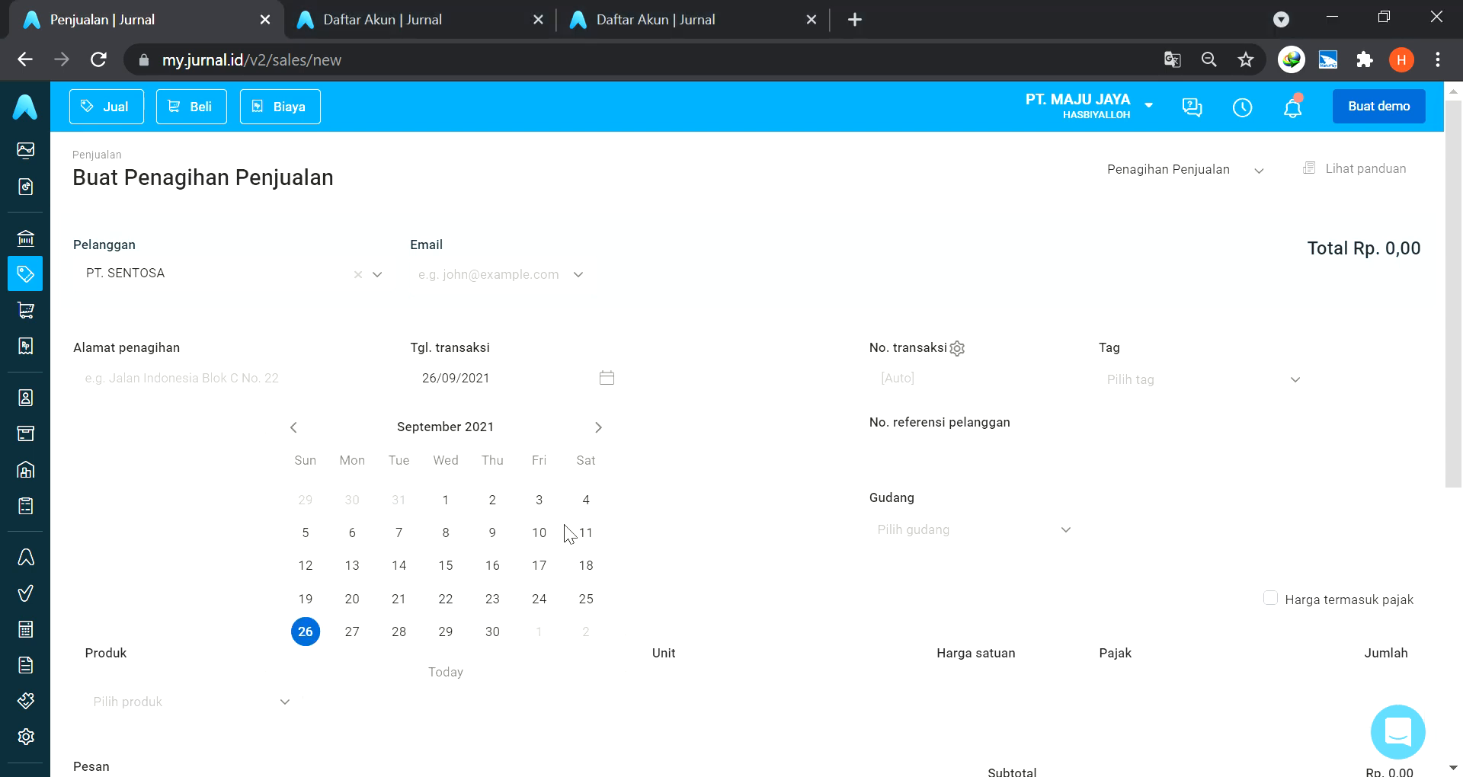
left_click(352, 566)
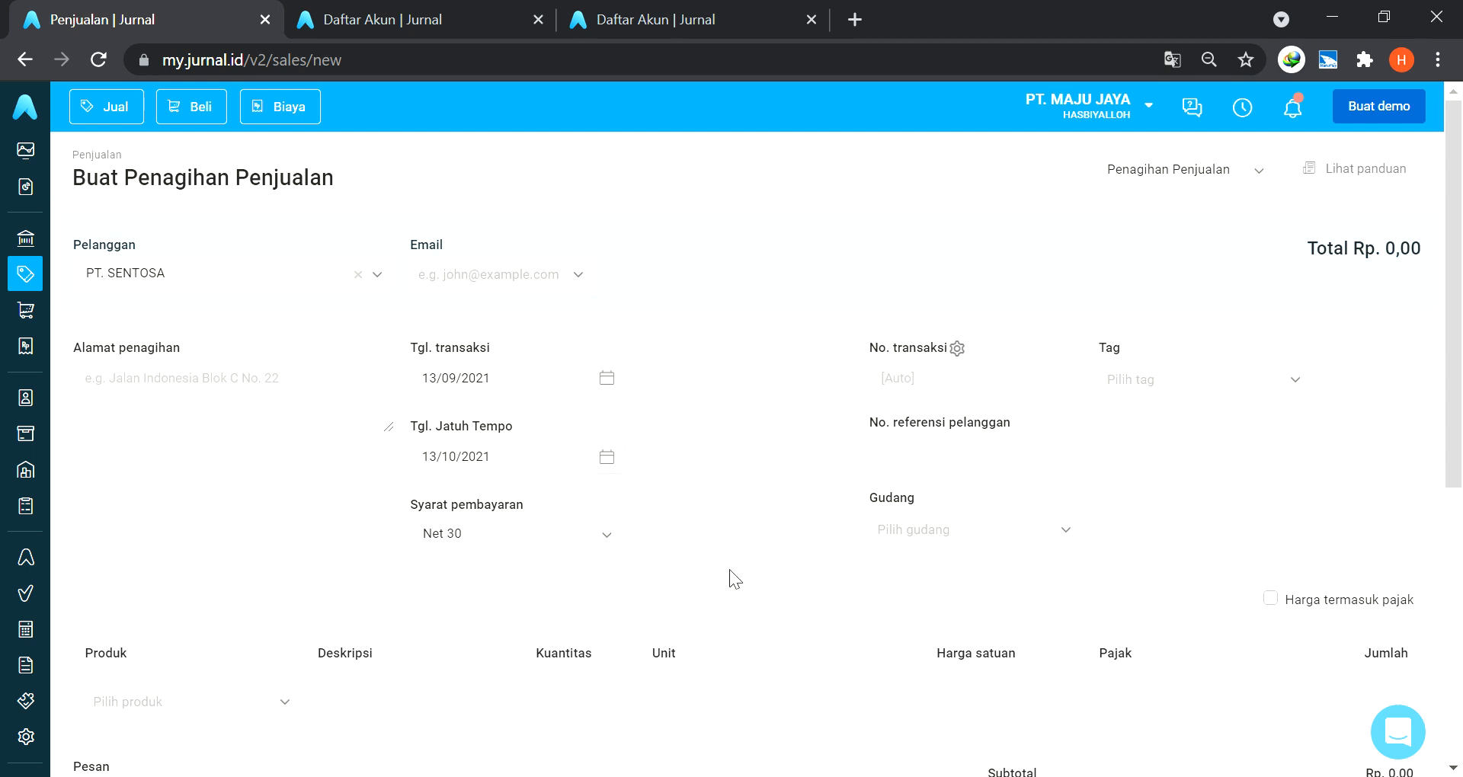
Add Produk B to the PT. SENTOSA sales invoice with a quantity of 60.
scroll(725, 568, "down", 3)
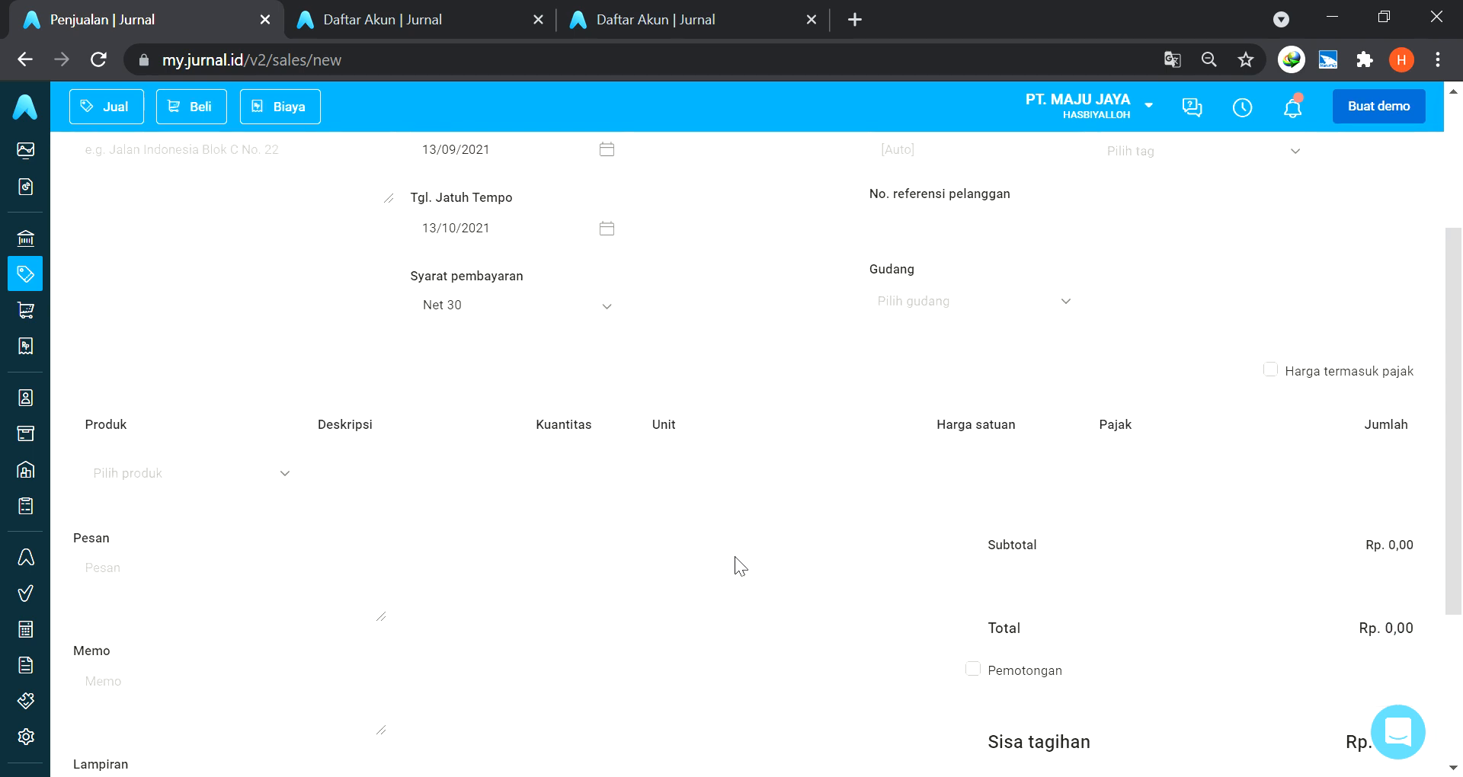
left_click(145, 479)
type("Produk")
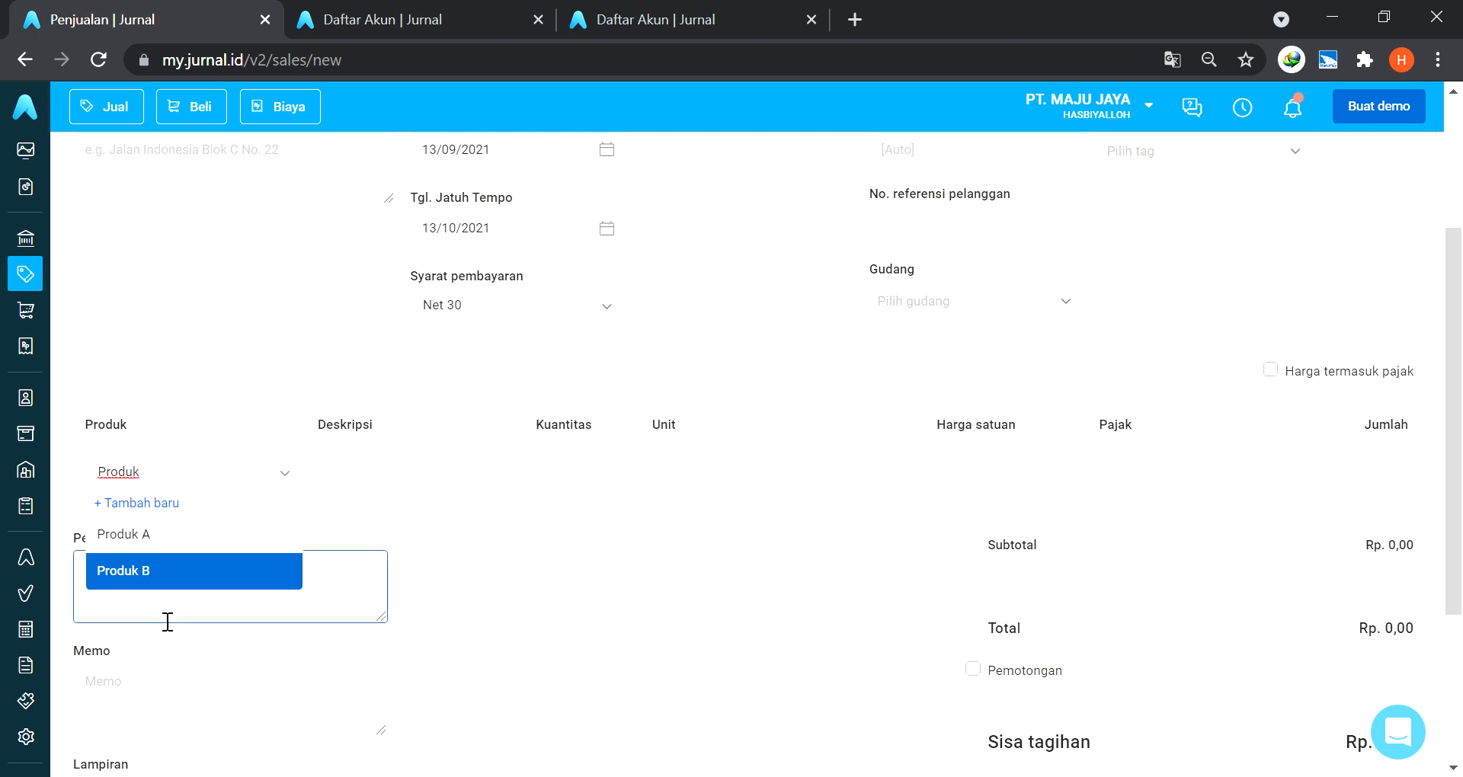
left_click(172, 579)
left_click(578, 484)
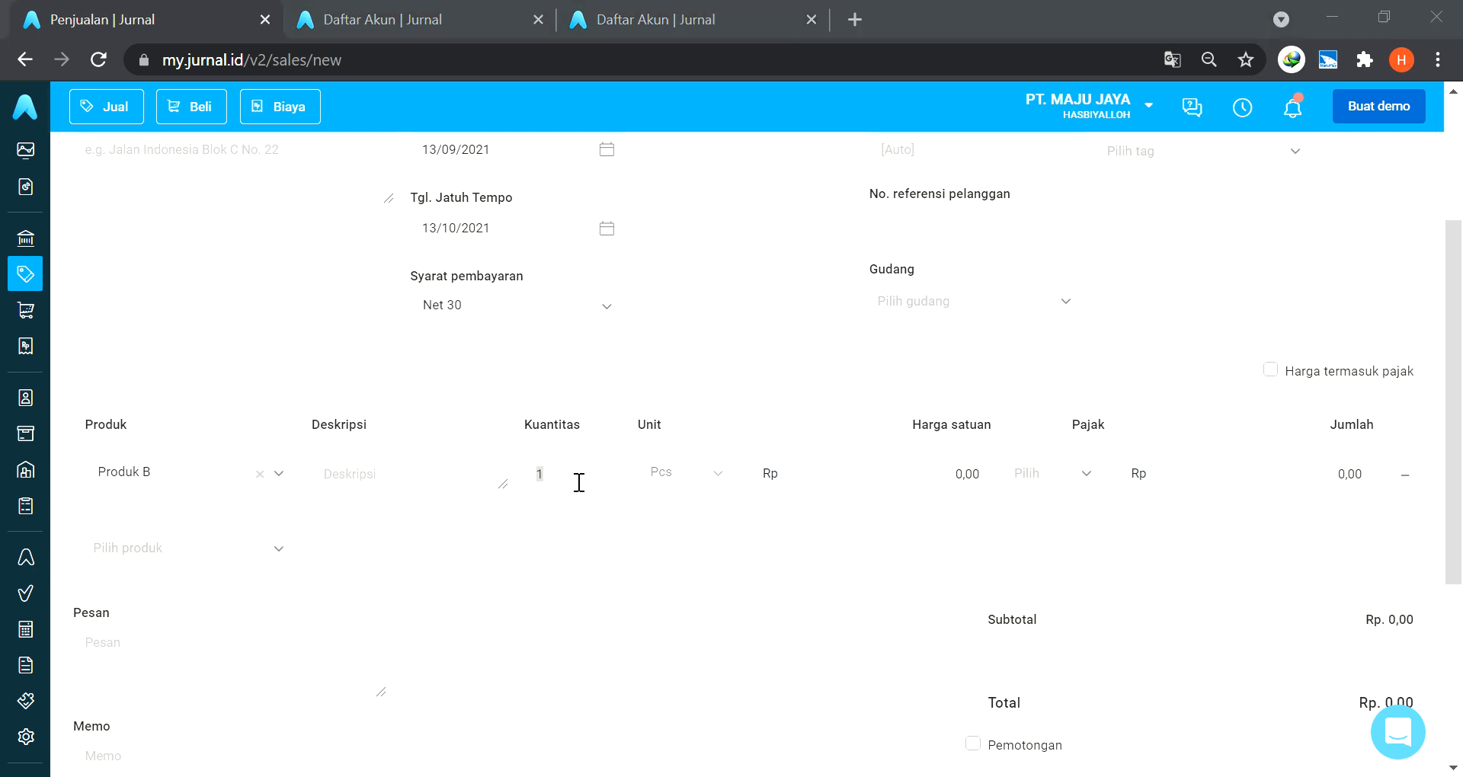
type("60")
key("Tab")
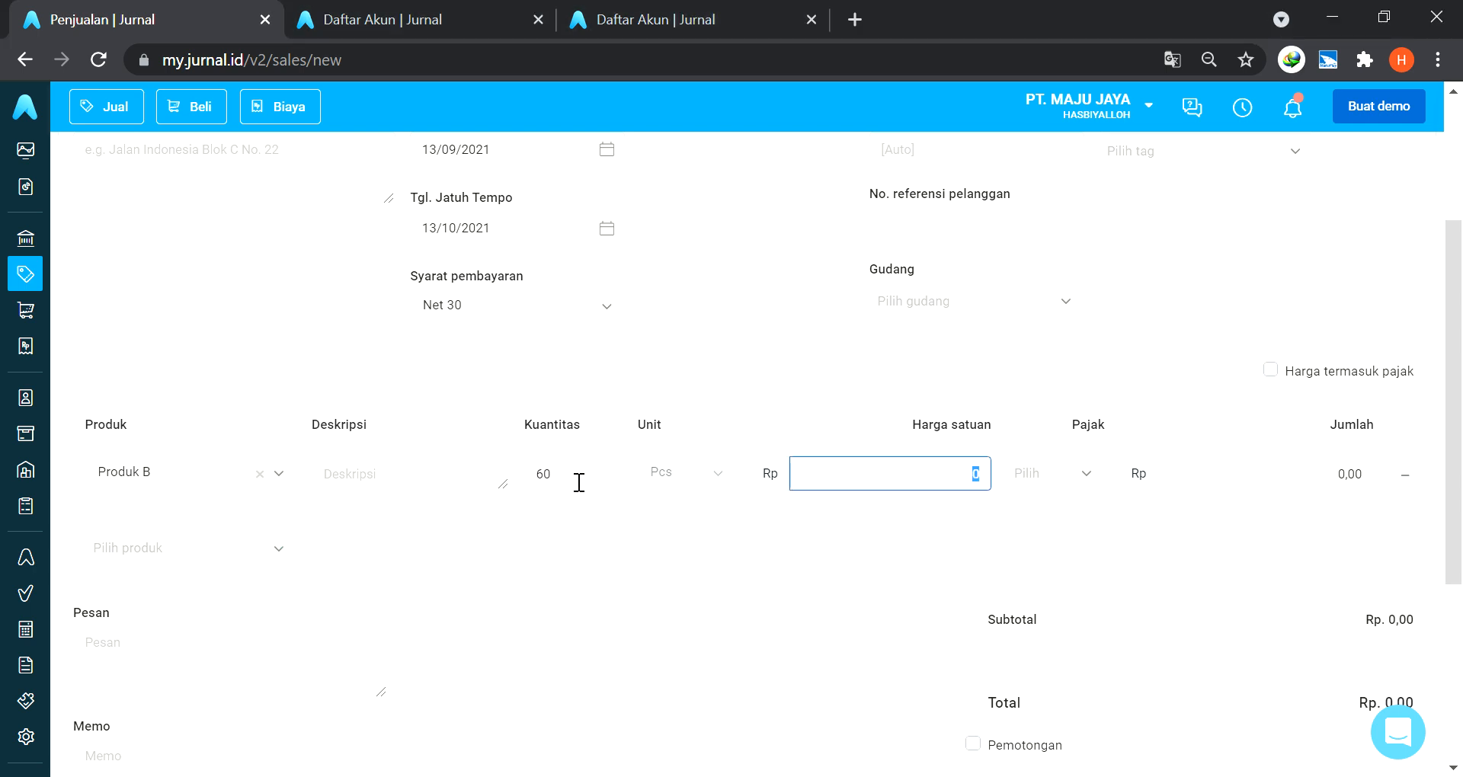
Set Produk B's unit price to 500.000 and apply the PPN tax on the sales invoice line.
type("500.000")
key("Tab")
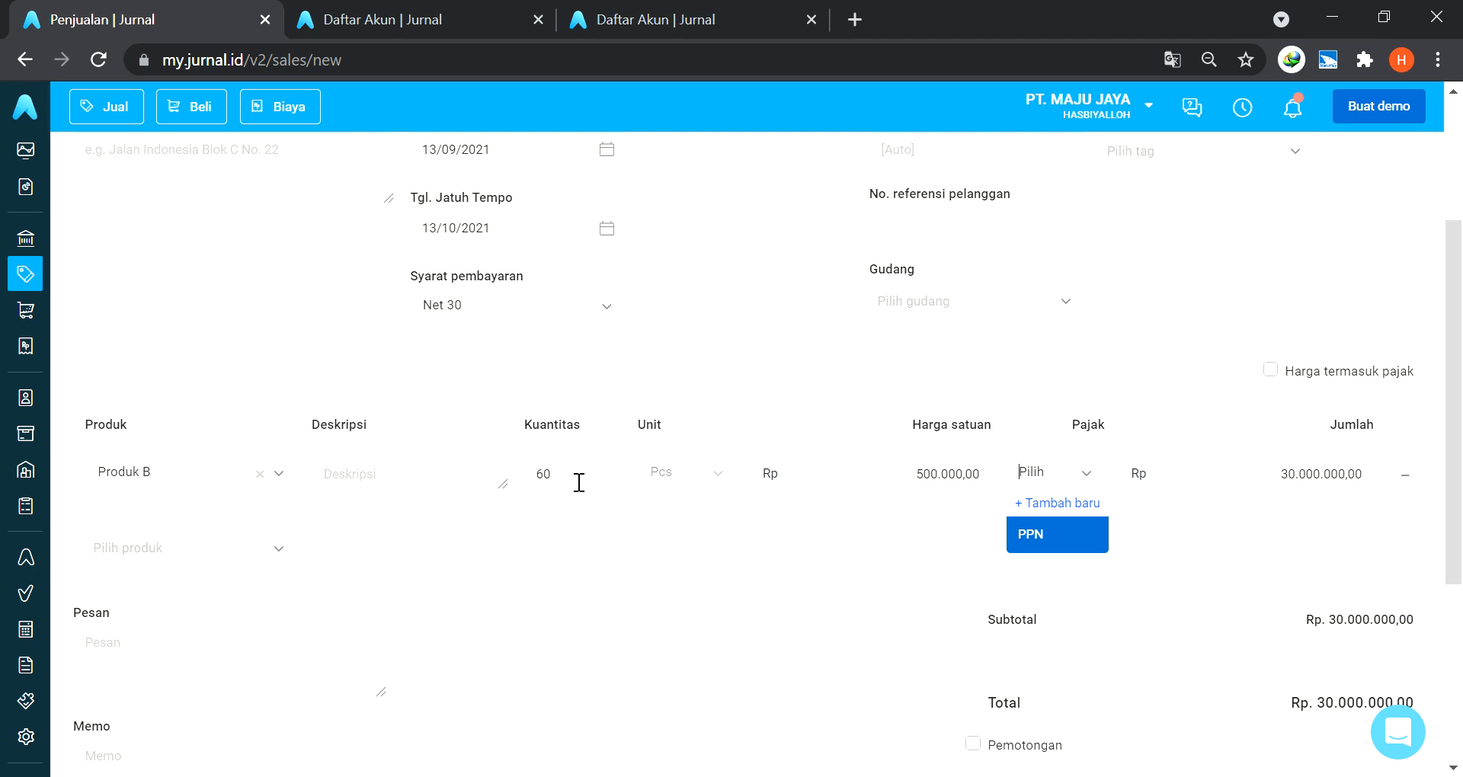
key("alt+Tab")
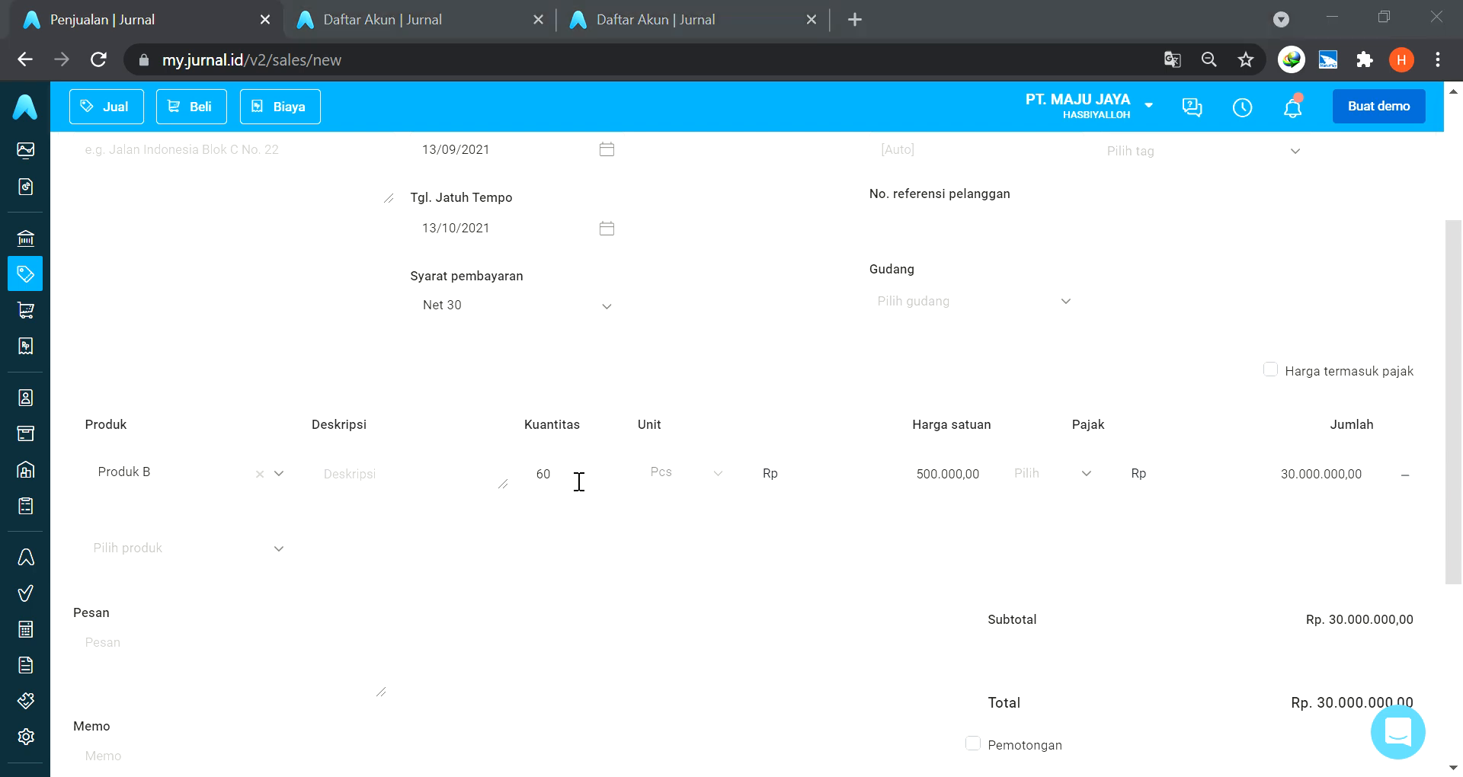
key("alt+Tab")
left_click(1097, 474)
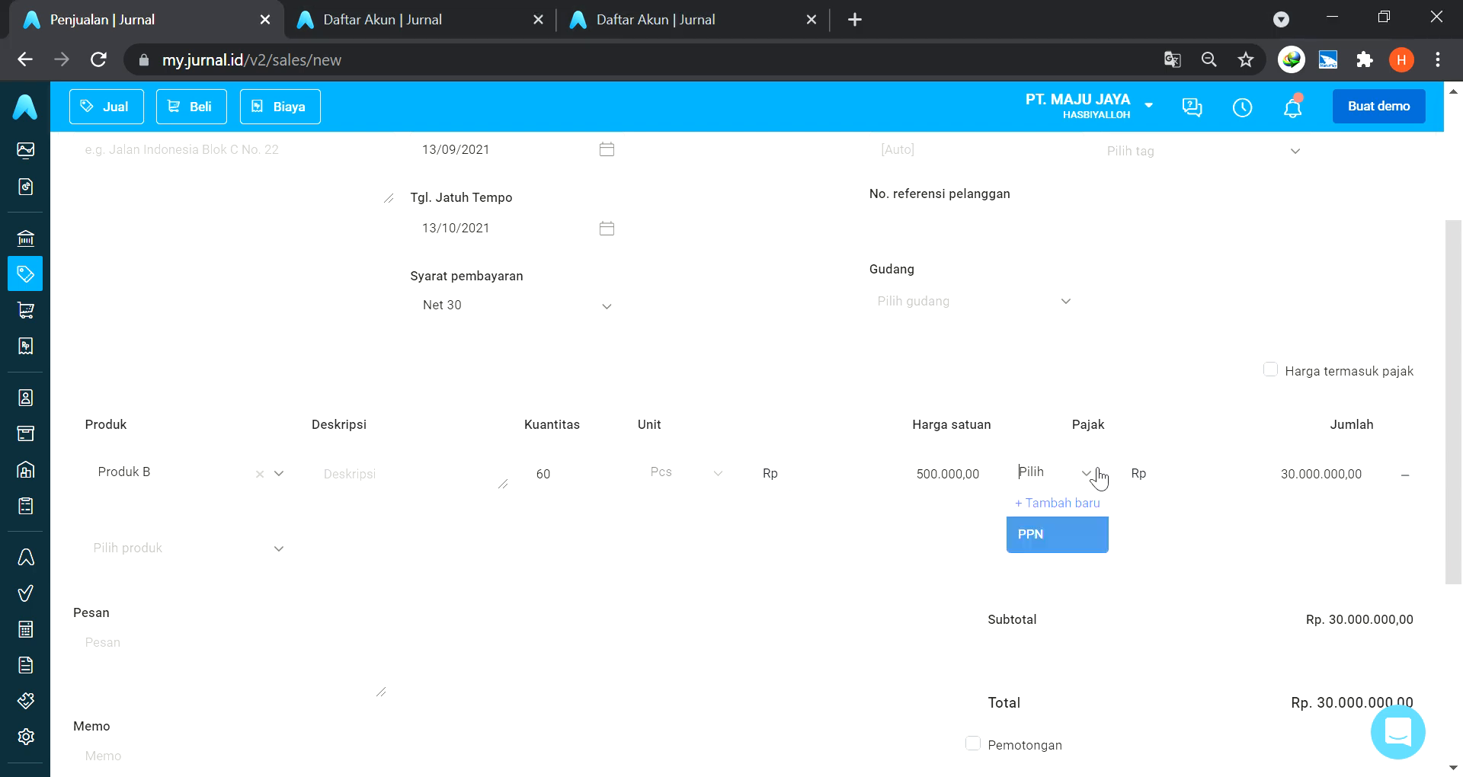
left_click(1056, 541)
Create the PT. SENTOSA sales invoice and review its product line, tax and total.
scroll(1146, 573, "down", 3)
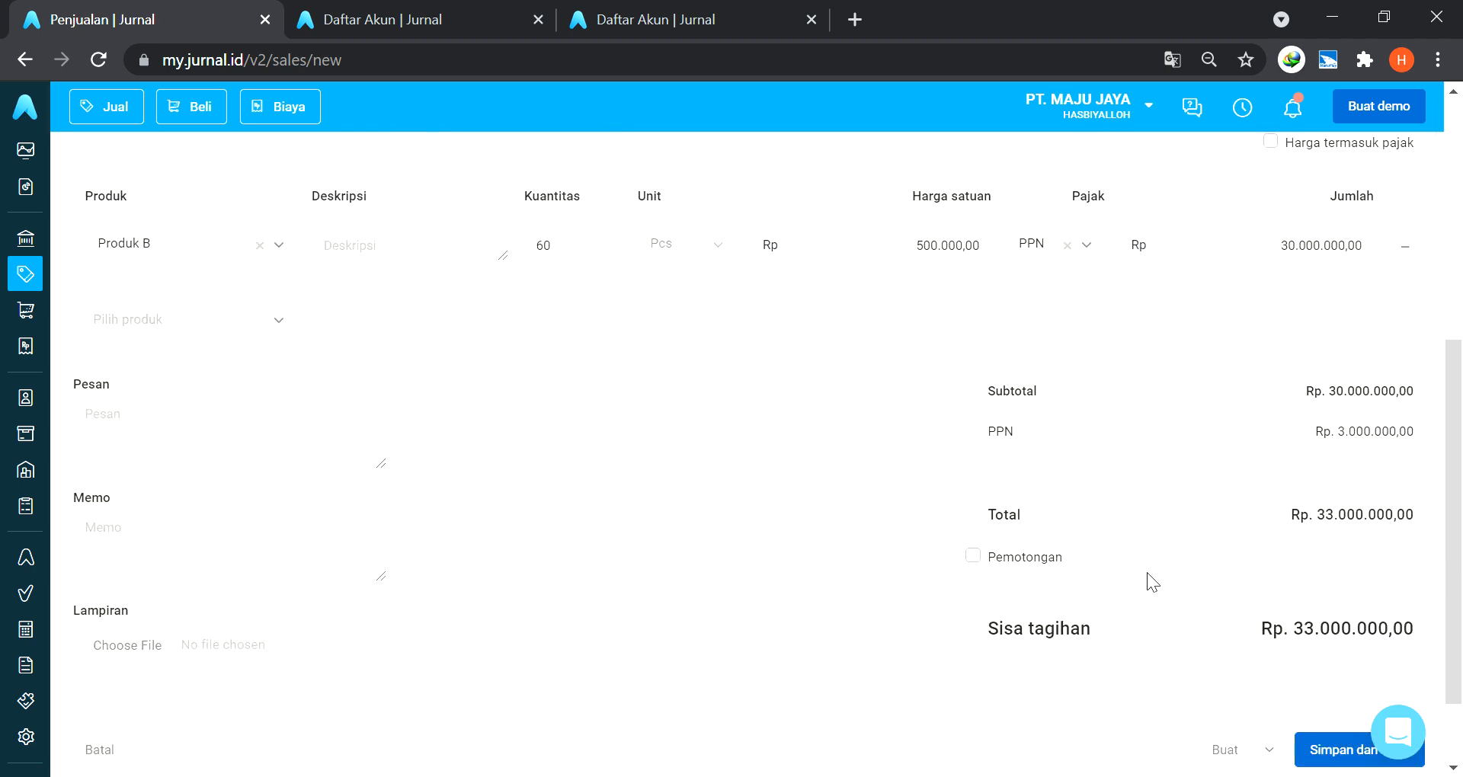
scroll(1146, 582, "down", 2)
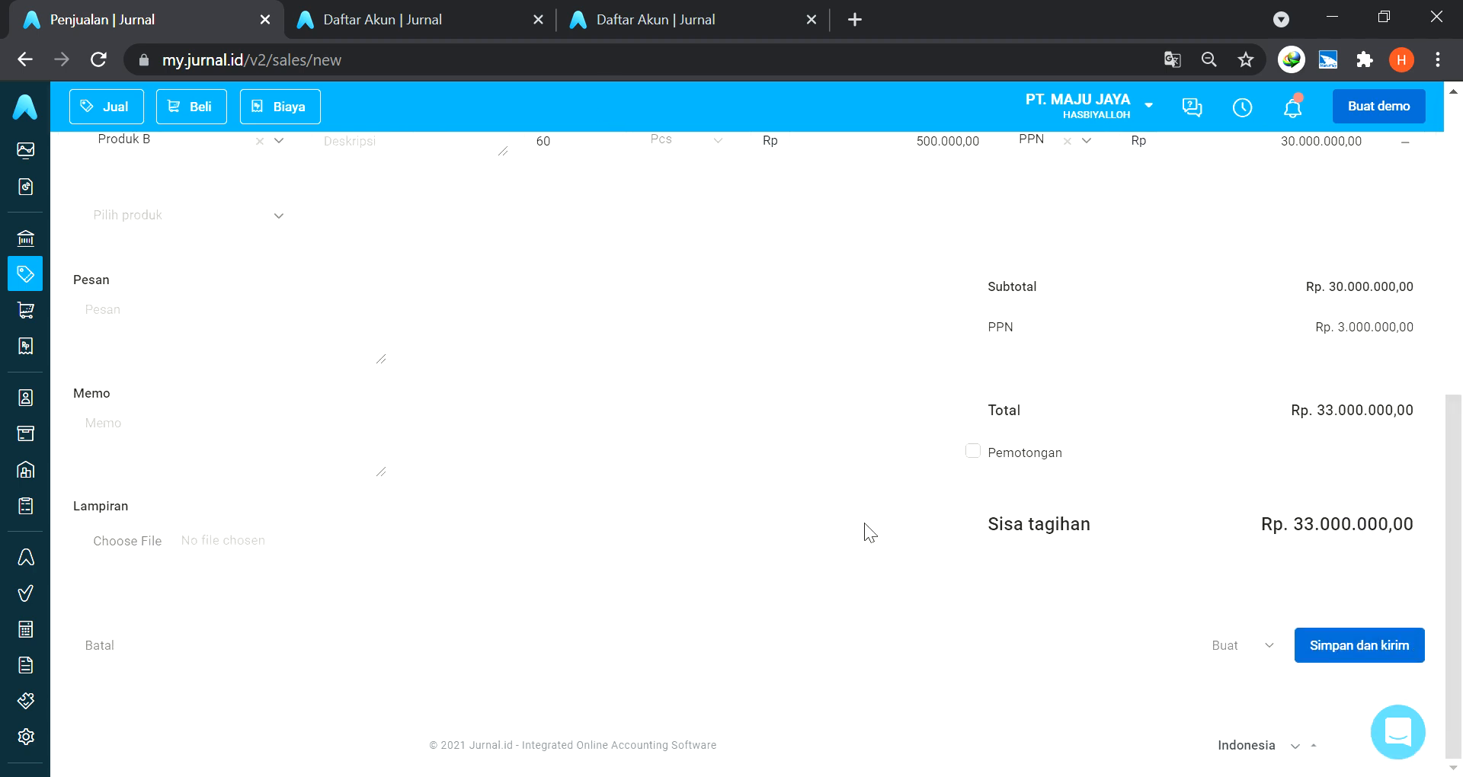
left_click(1225, 646)
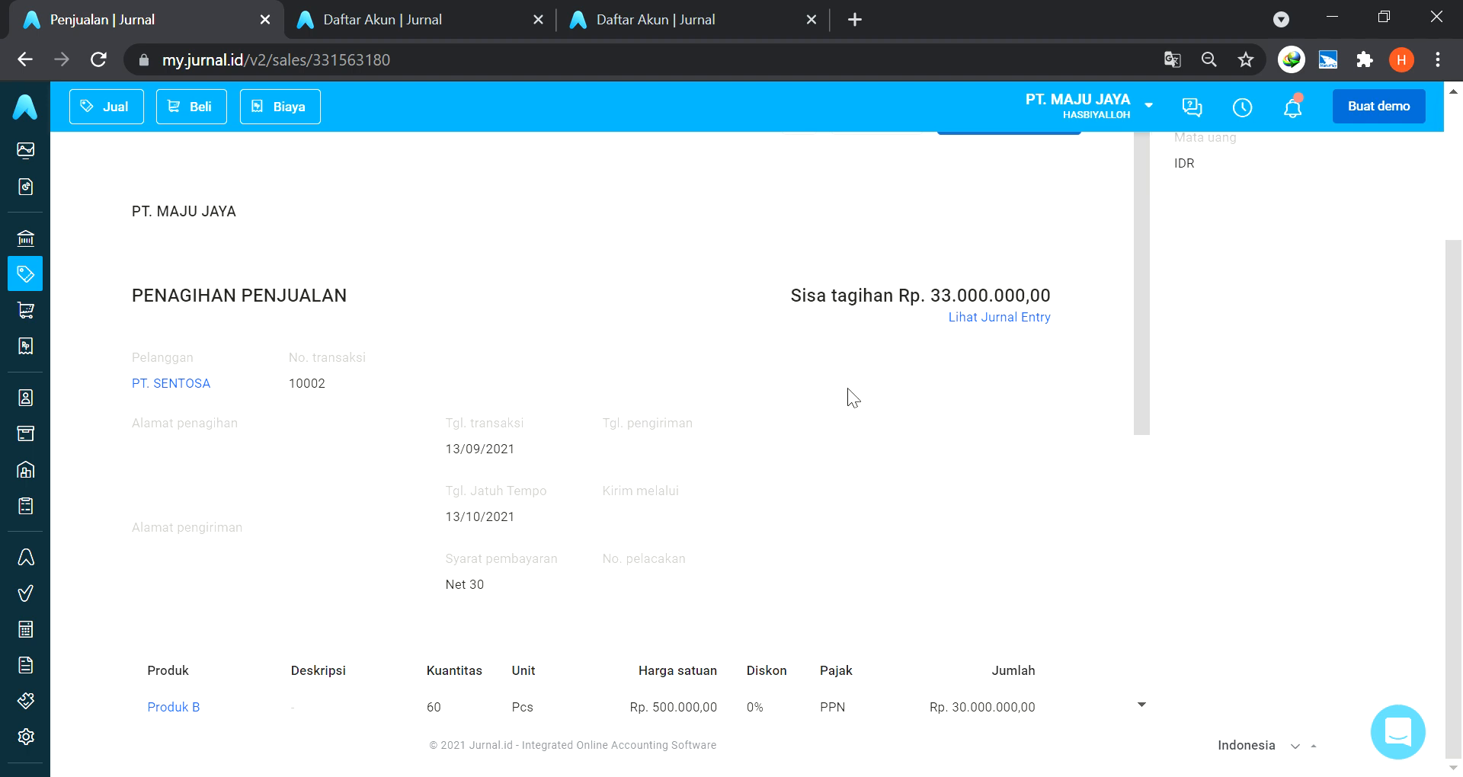
scroll(847, 387, "up", 2)
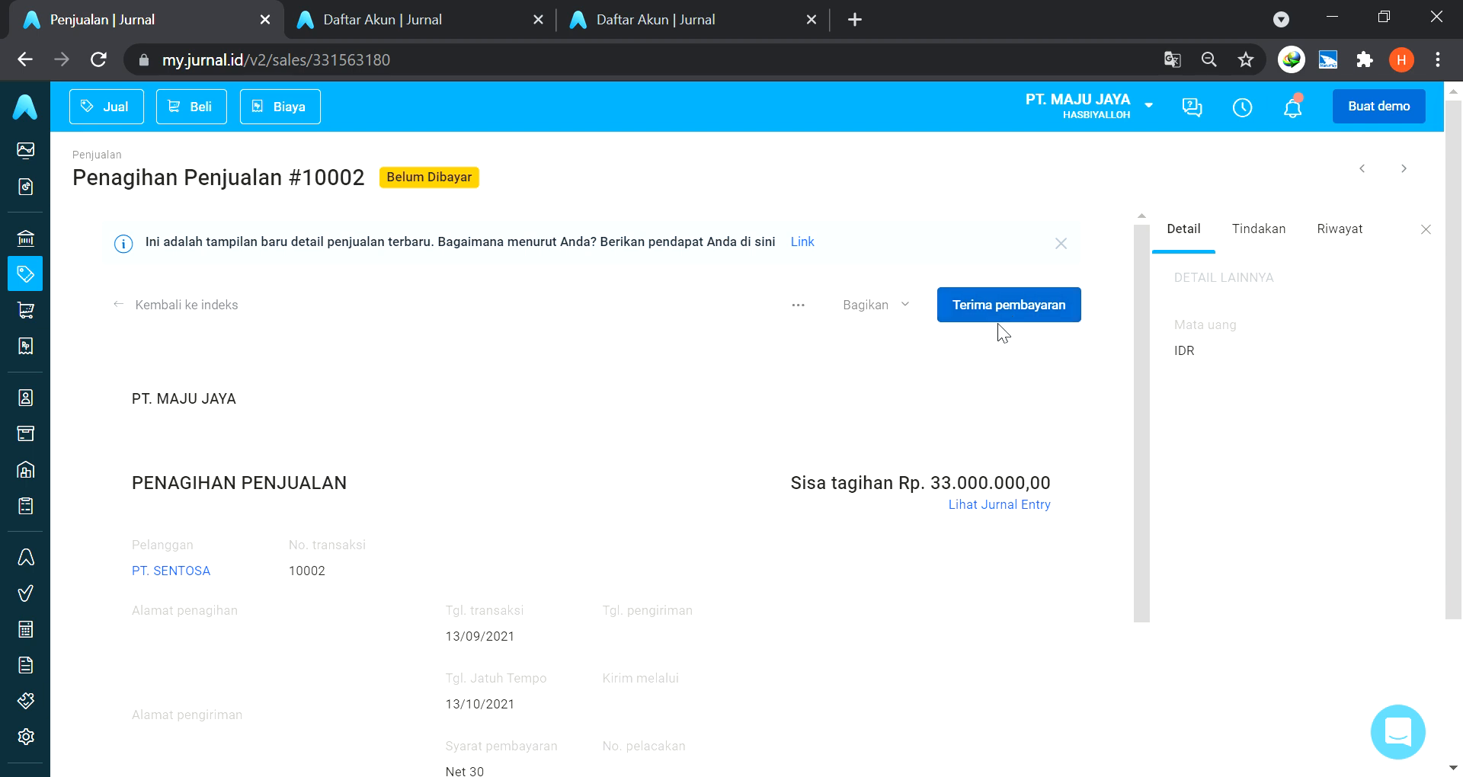
scroll(895, 395, "down", 6)
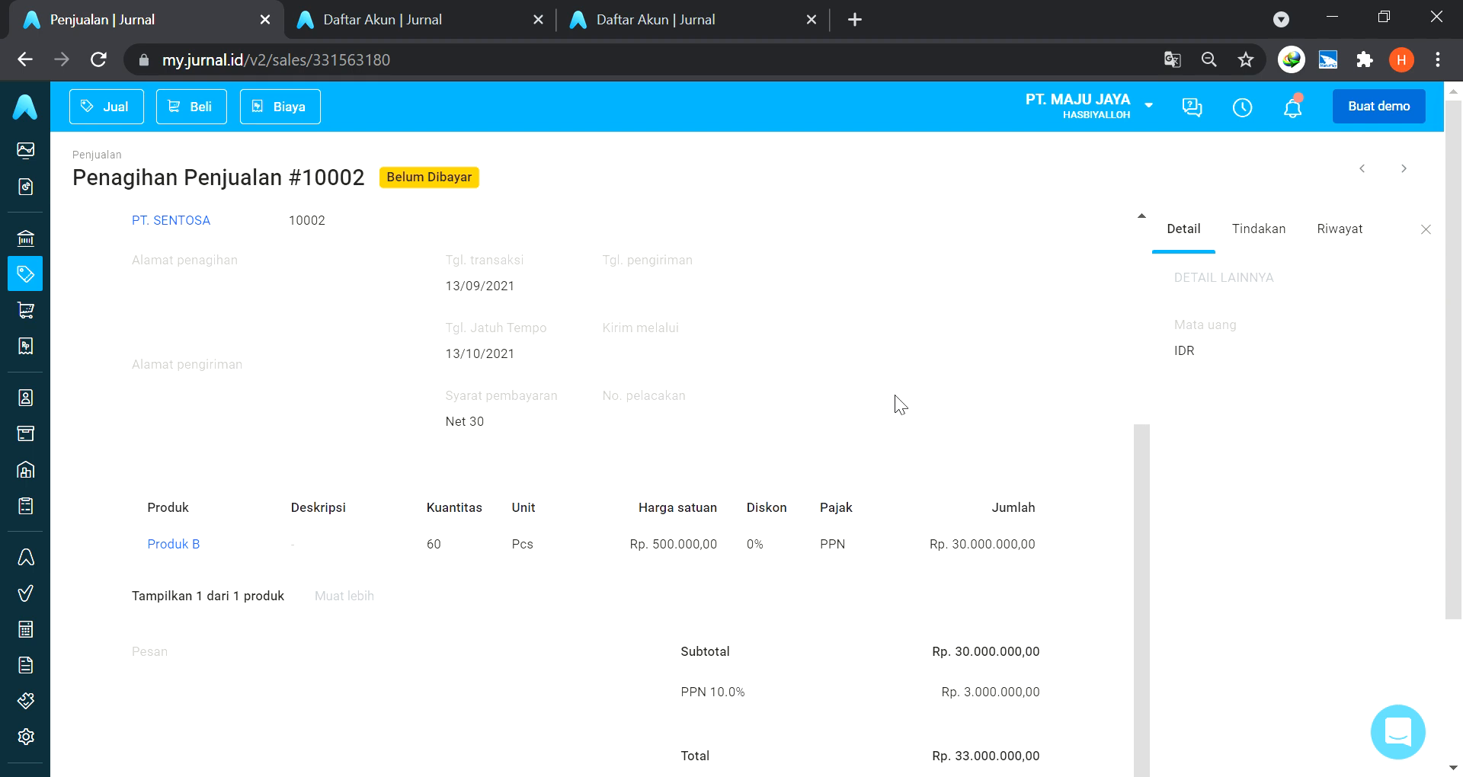
scroll(894, 394, "down", 2)
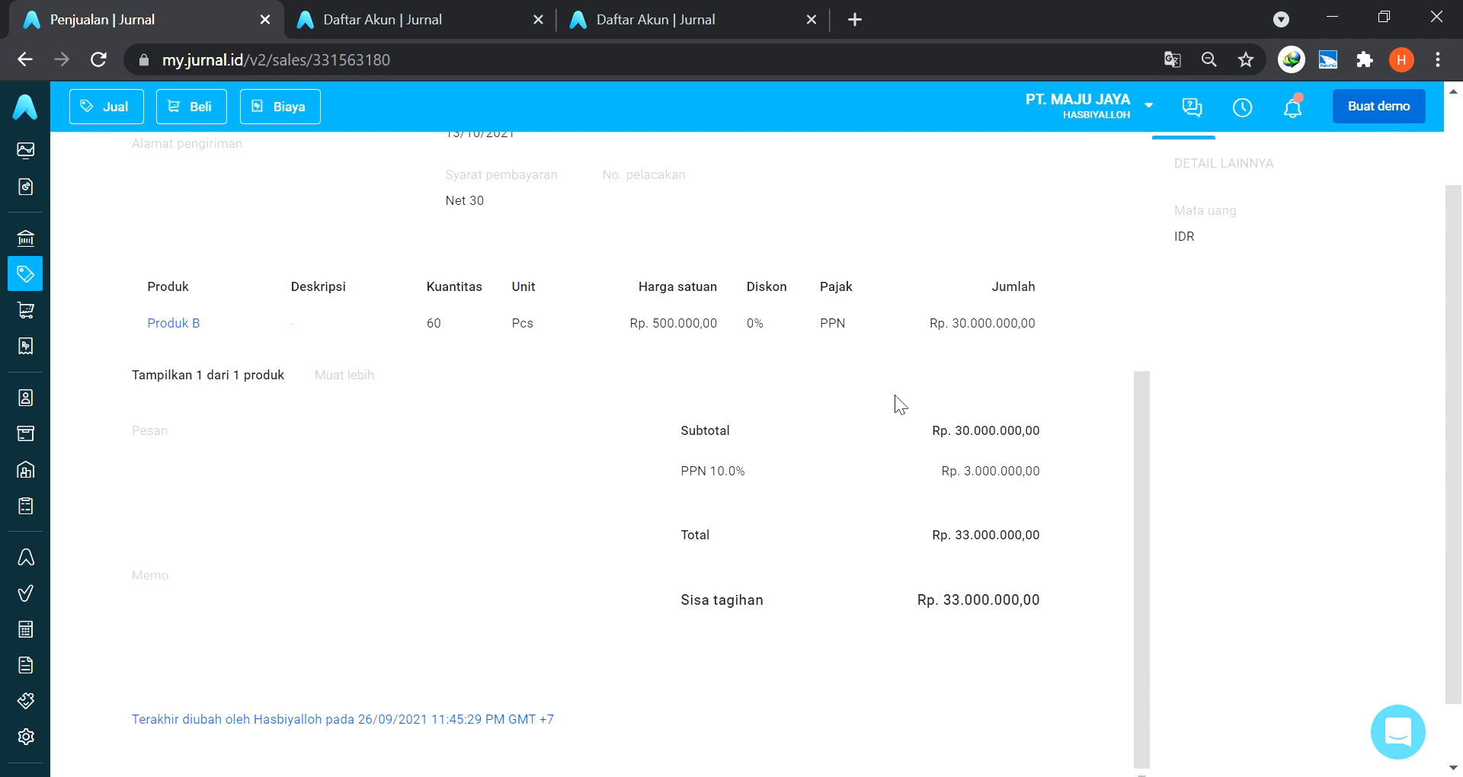
scroll(895, 394, "down", 1)
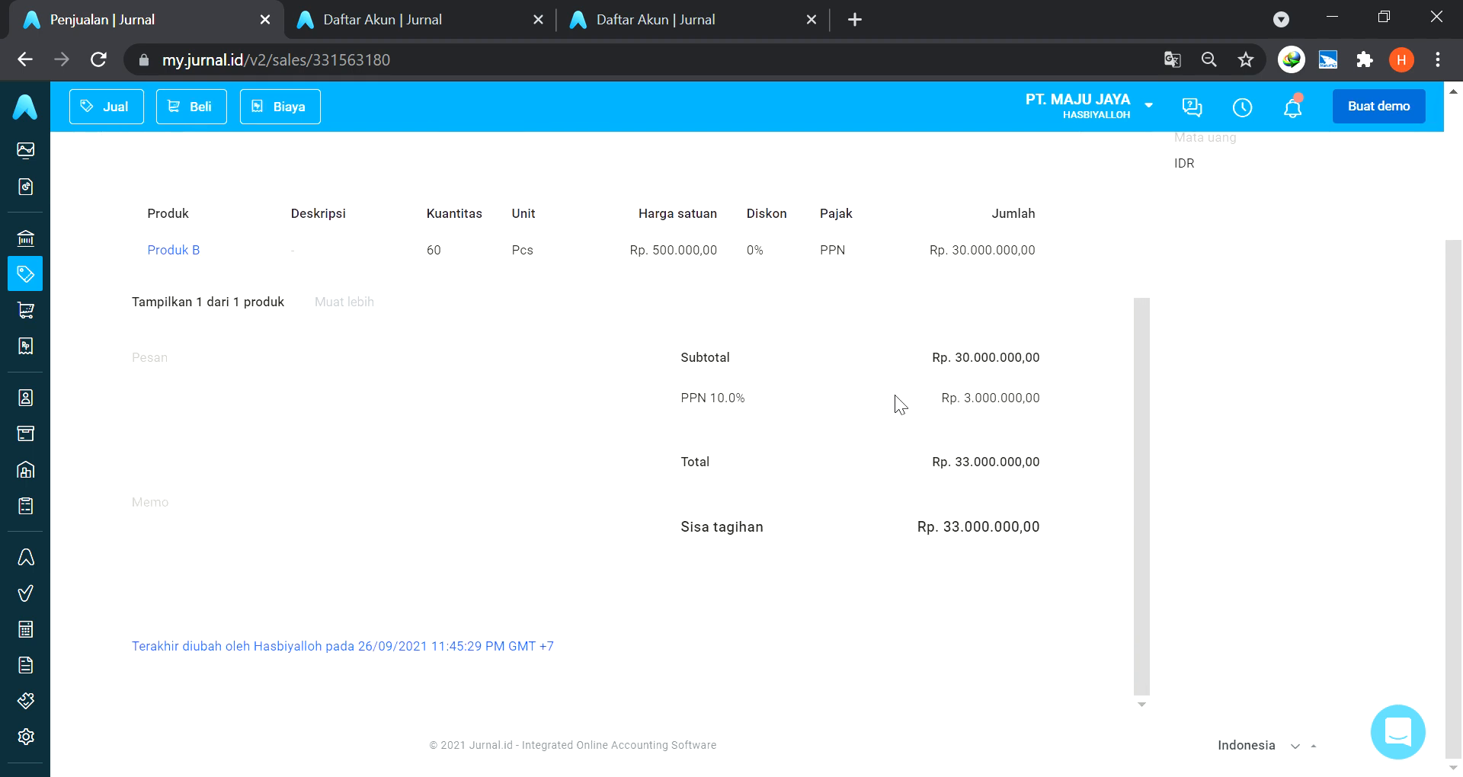
scroll(894, 394, "up", 8)
scroll(895, 394, "up", 1)
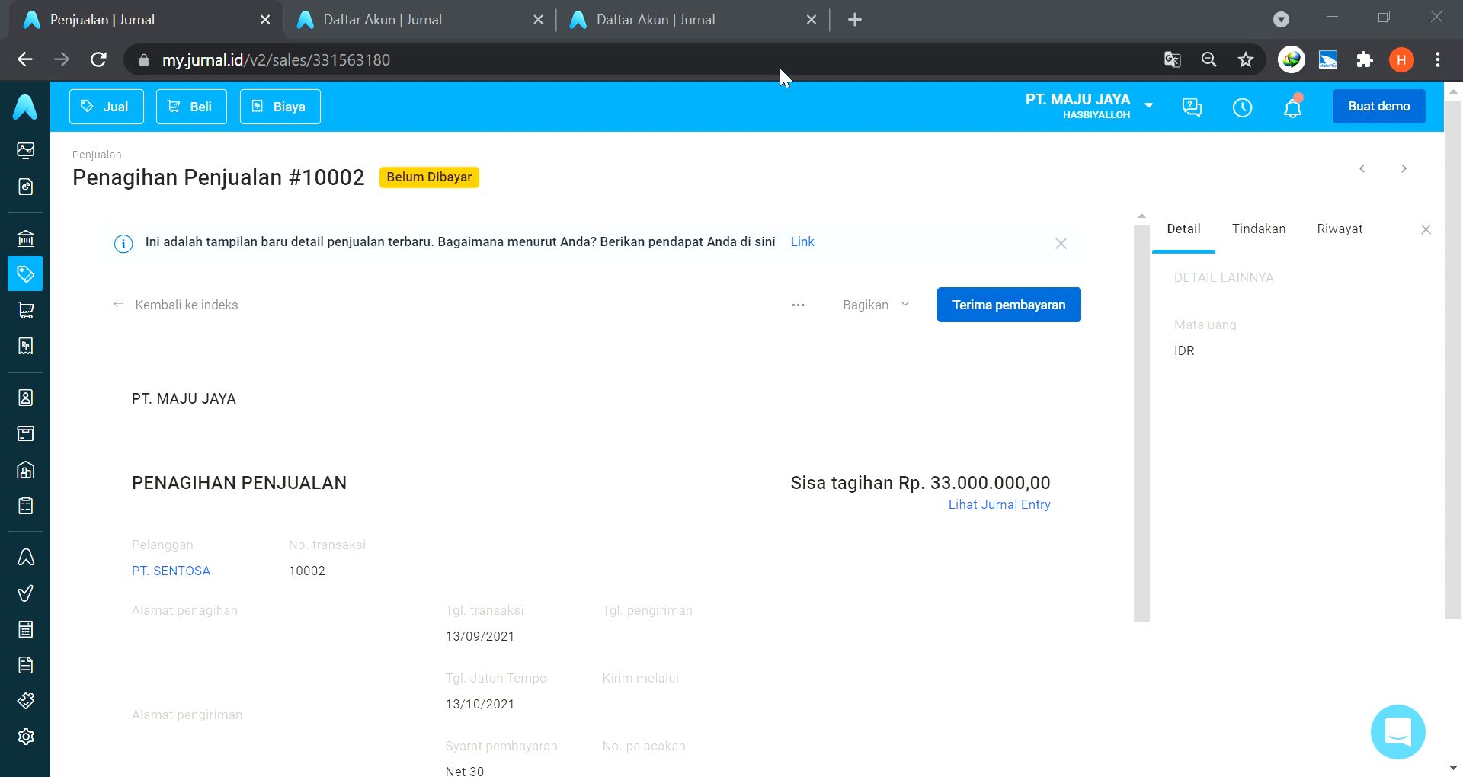
Start a new expense (Biaya) dated 15/09/2021 with Kas Tunai as the payment method.
left_click(30, 348)
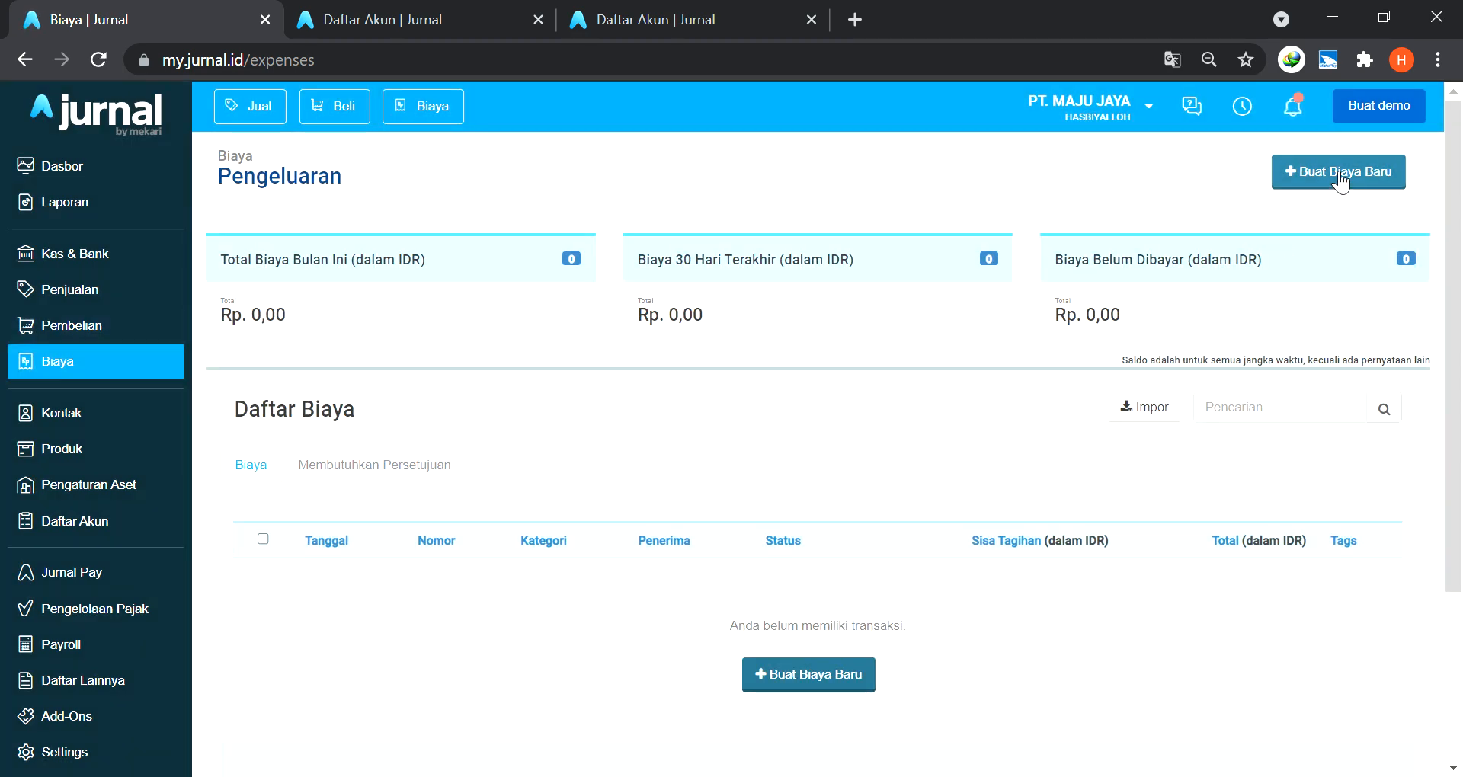
left_click(1333, 171)
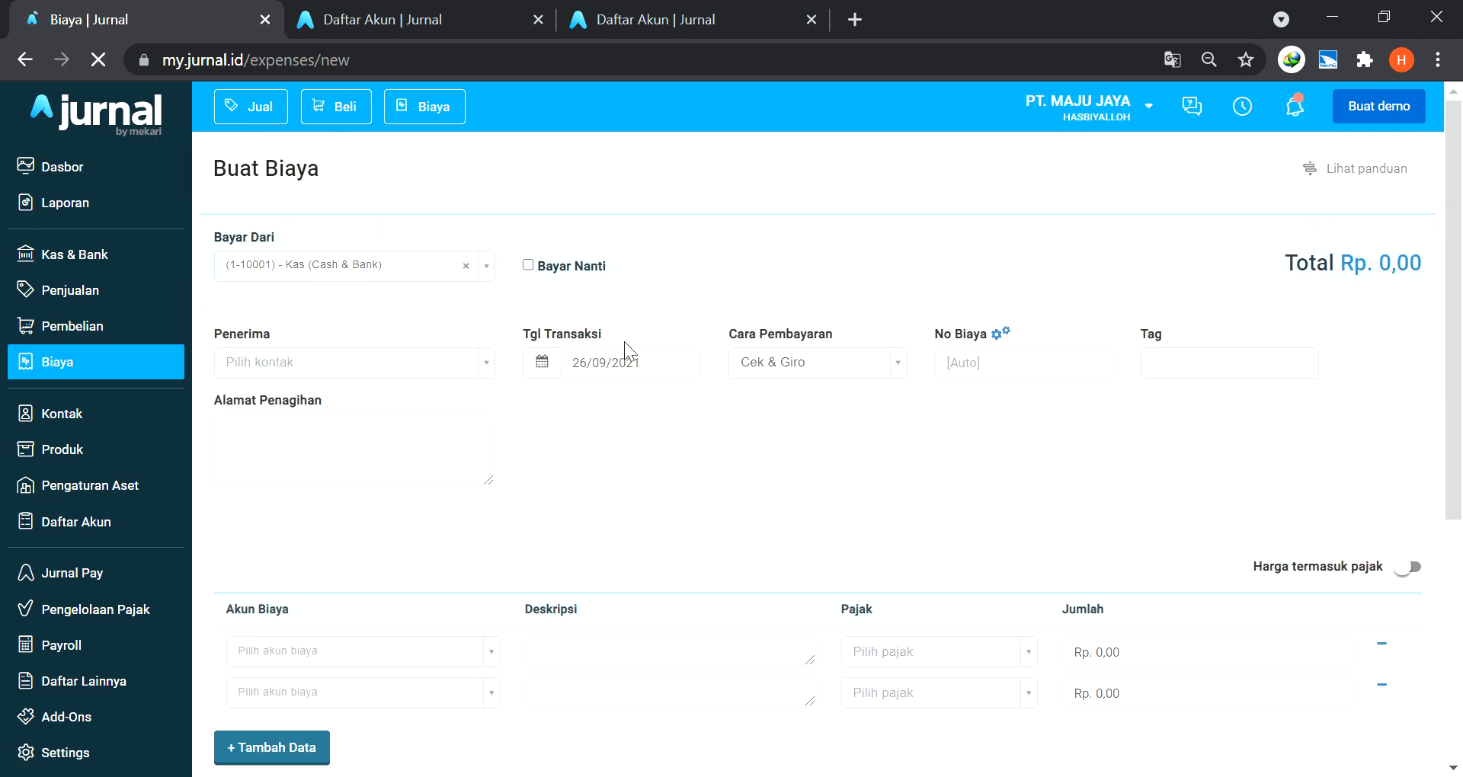
left_click(549, 366)
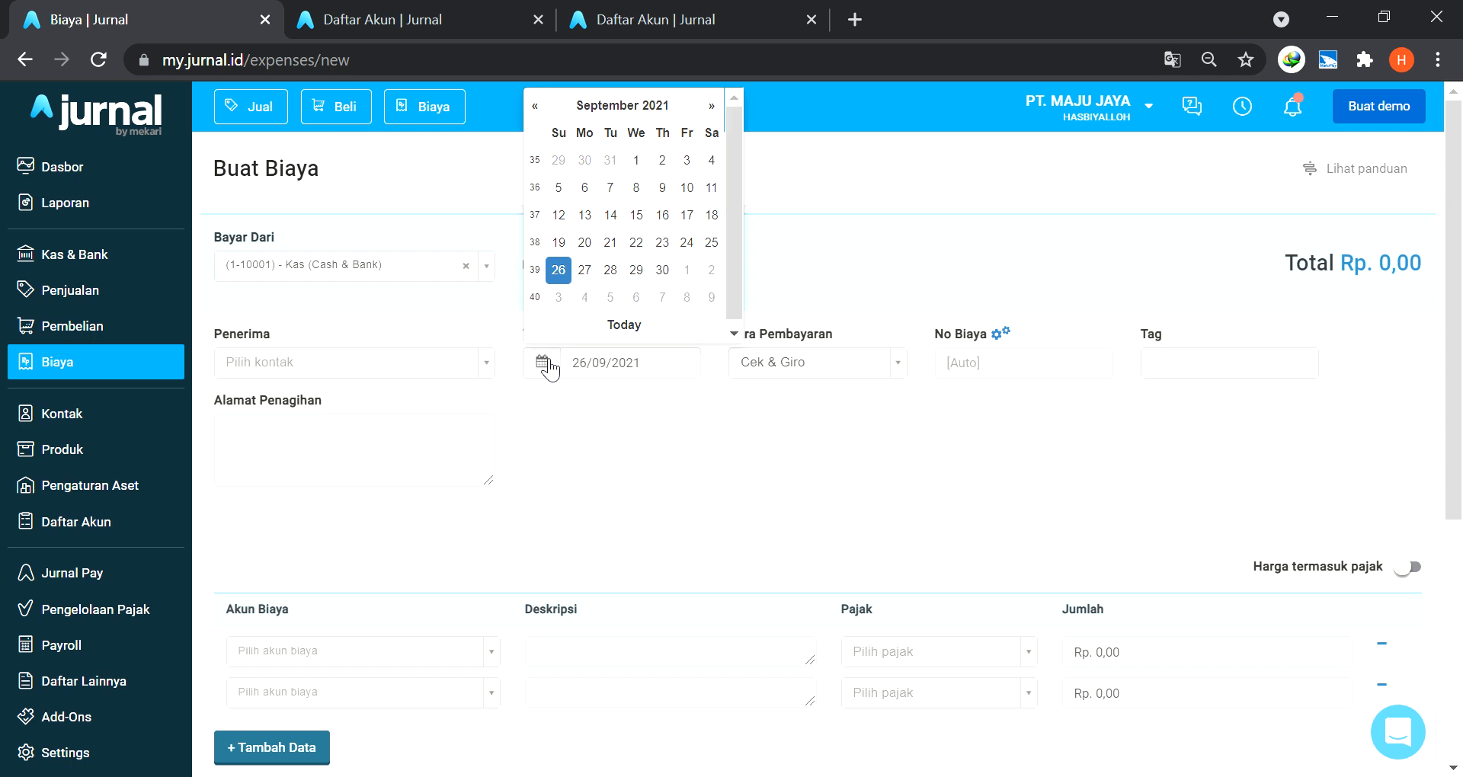
left_click(643, 217)
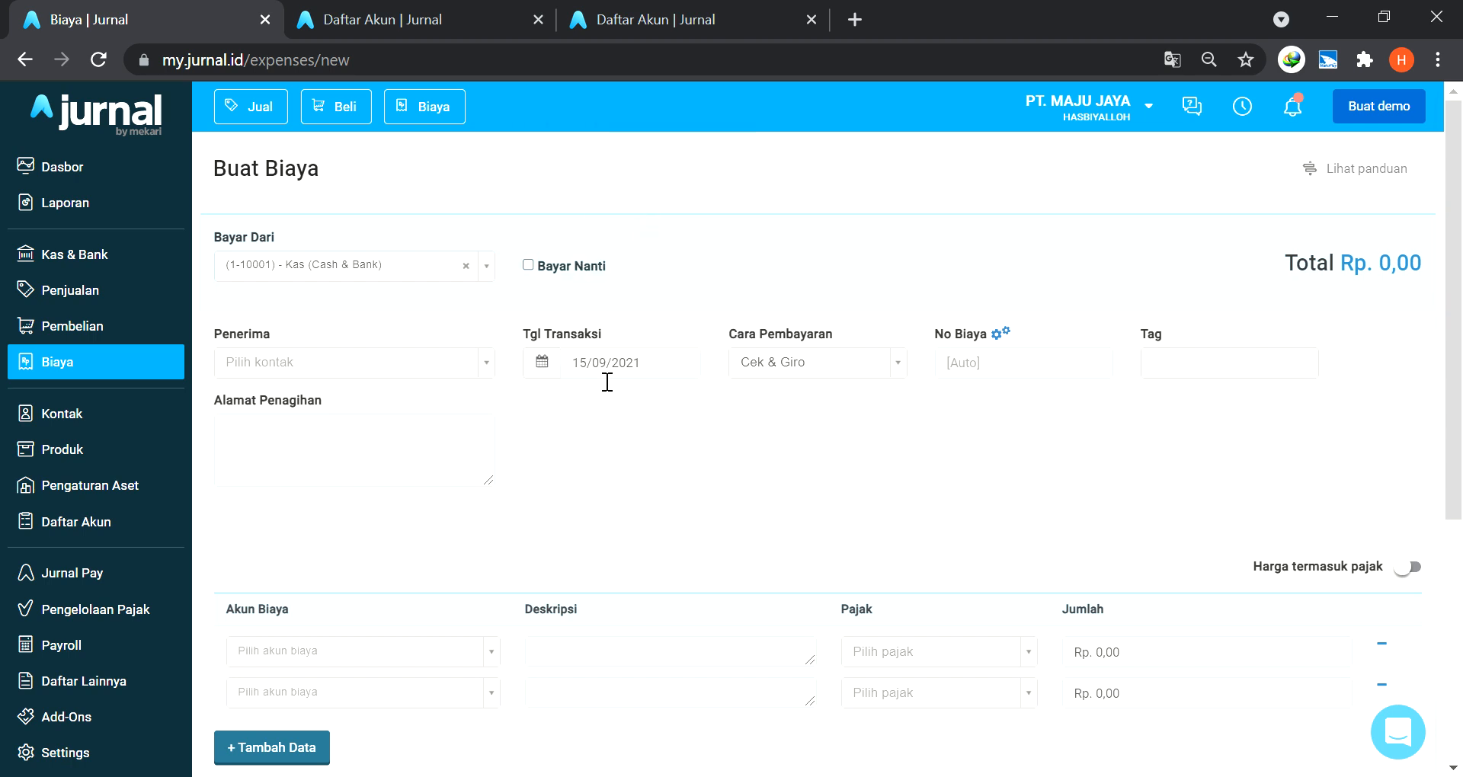
left_click(818, 364)
left_click(805, 460)
Assign the first expense line to the (6-60217) - Listrik account.
scroll(807, 452, "down", 3)
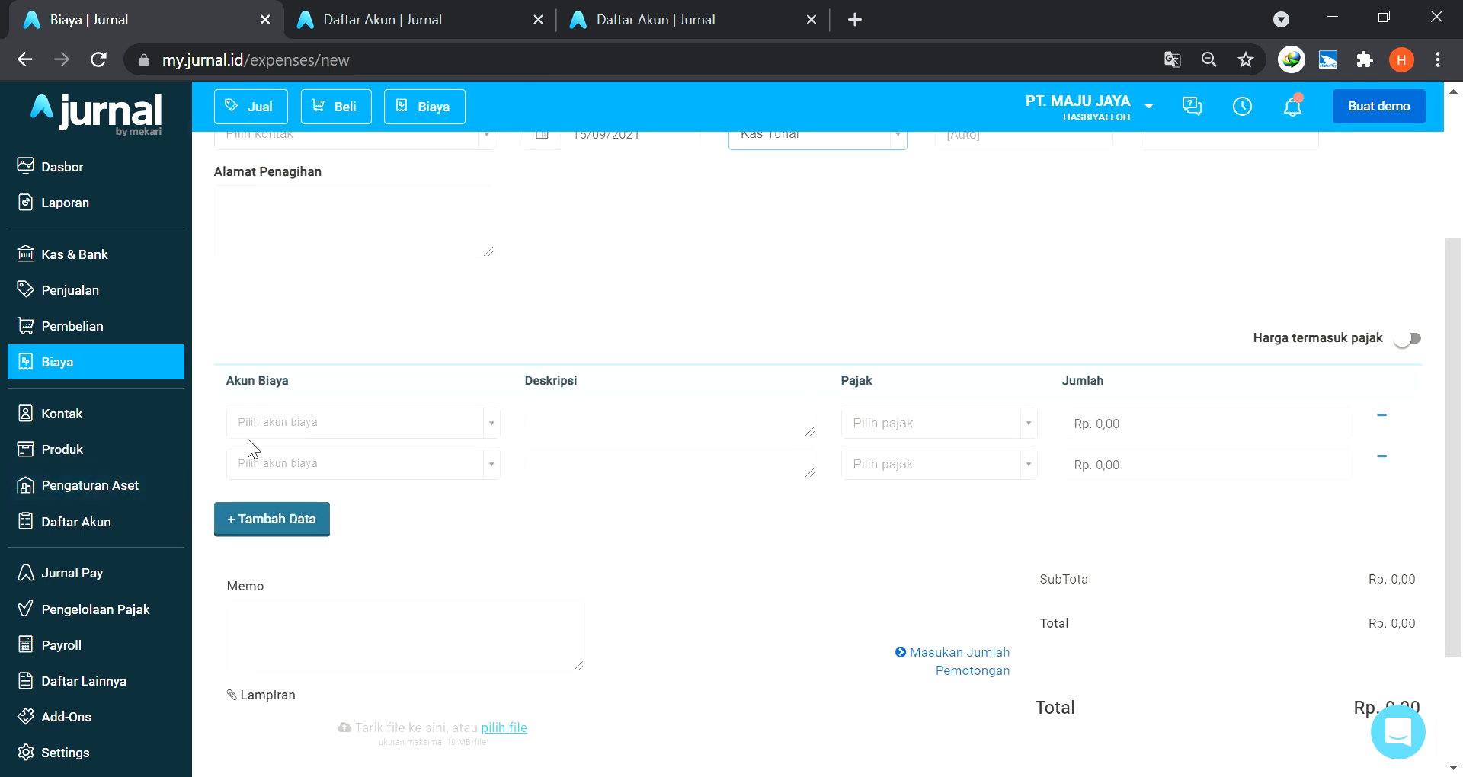
left_click(260, 421)
type("lis")
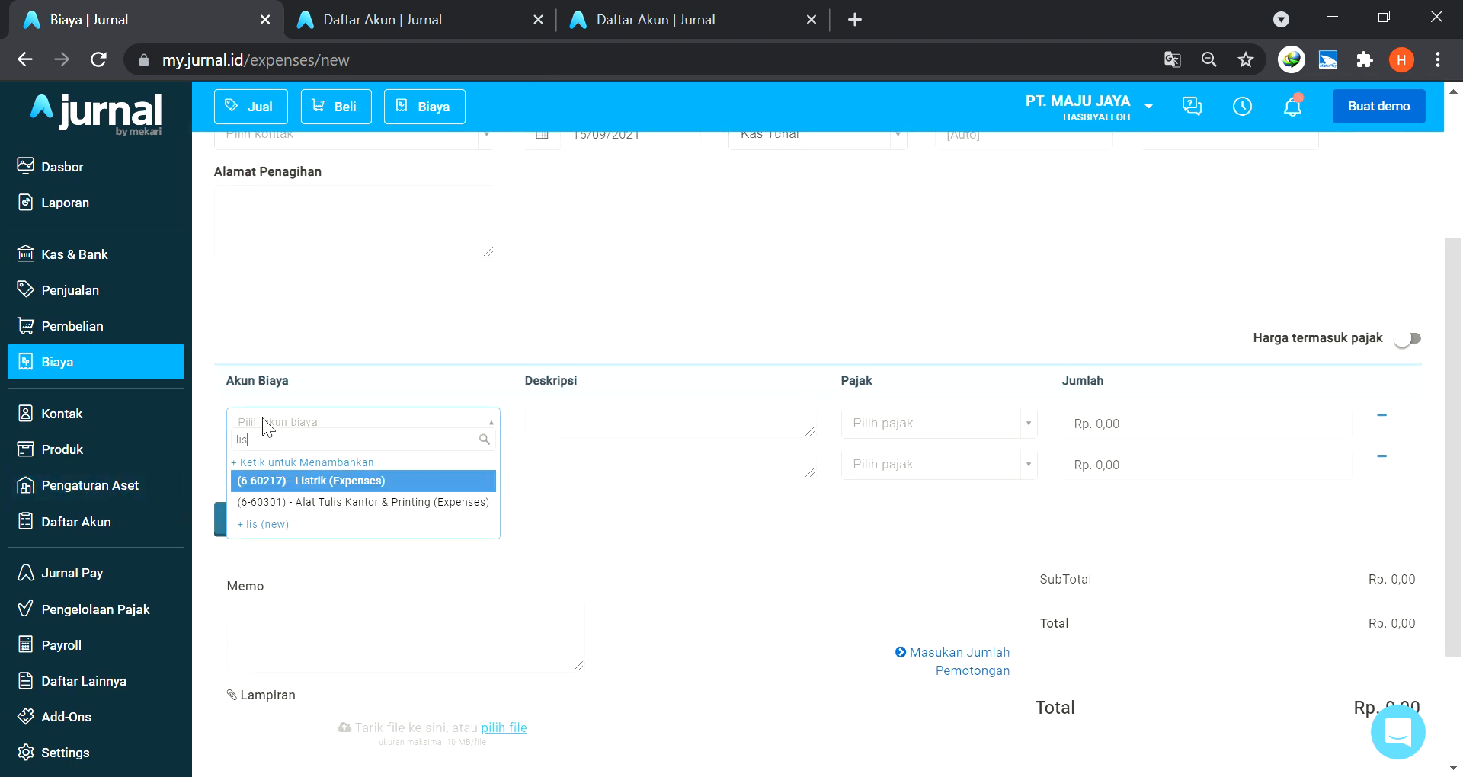
left_click(373, 481)
Describe the Listrik expense line as "Beli Token Listrik" and set its amount to 500.000.
left_click(624, 427)
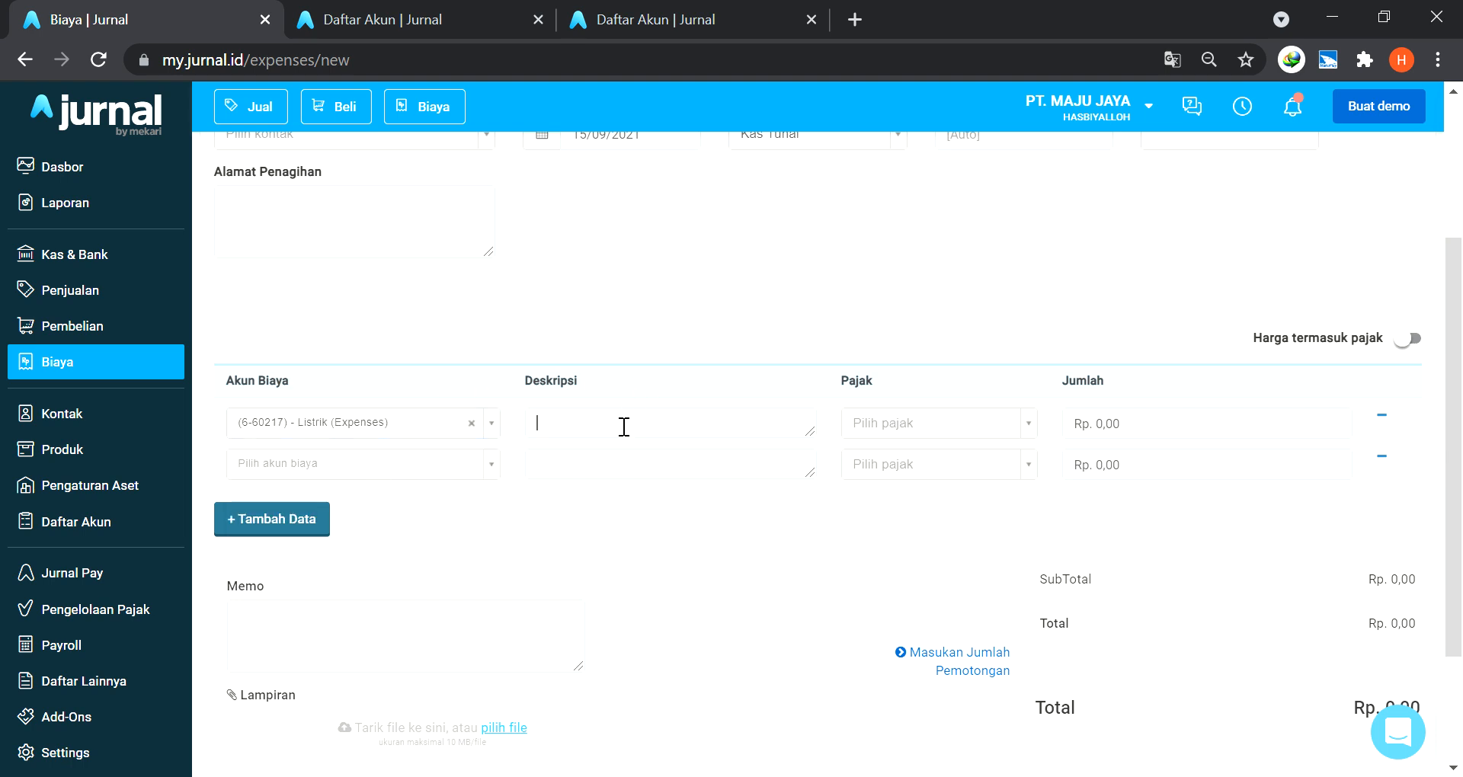
type("Bei")
key("BackSpace")
type("li Token Listrik")
key("Tab")
key("Tab")
type("500.000")
key("Tab")
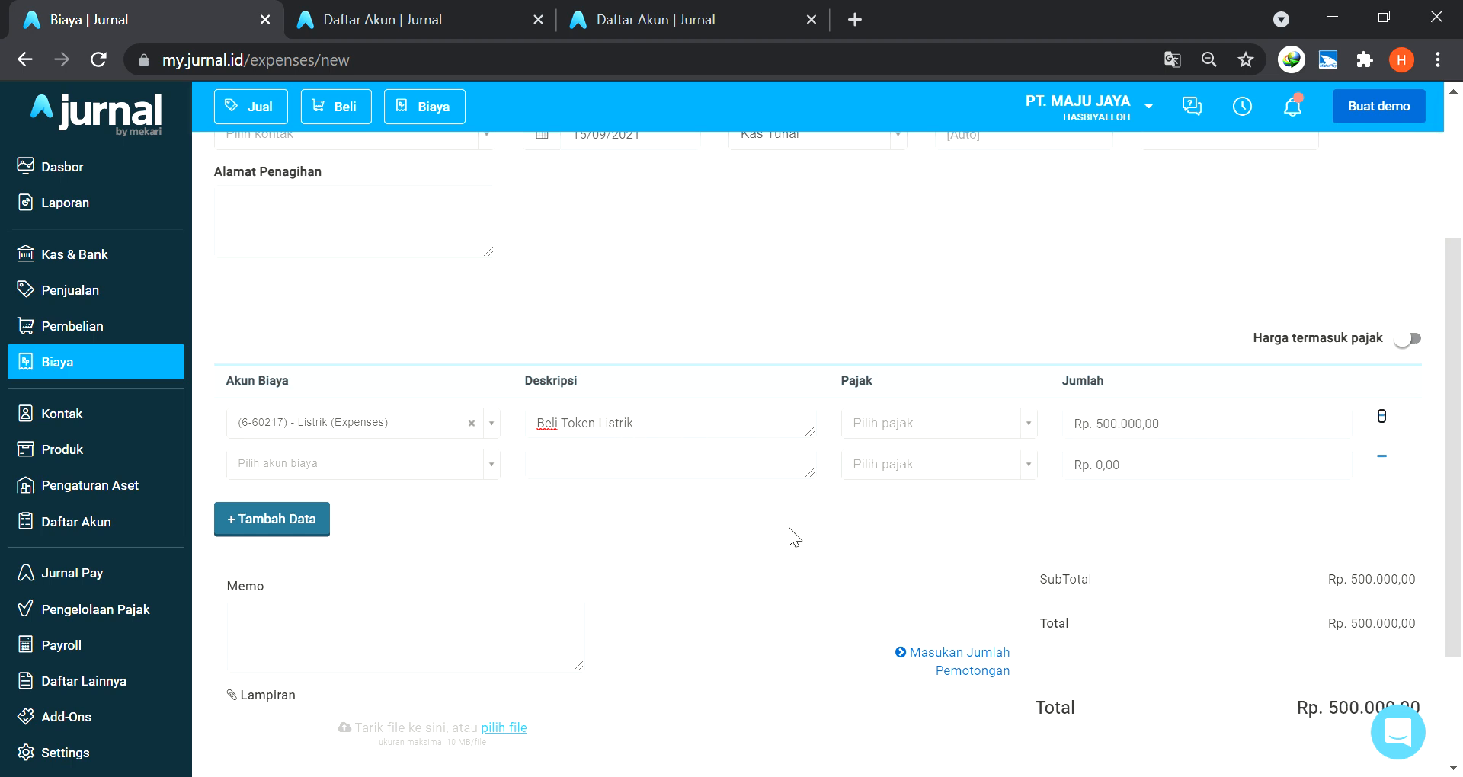
Save the electricity expense with the Buat & Baru option so a new blank expense form opens.
scroll(789, 527, "down", 3)
scroll(631, 530, "up", 2)
scroll(729, 624, "down", 3)
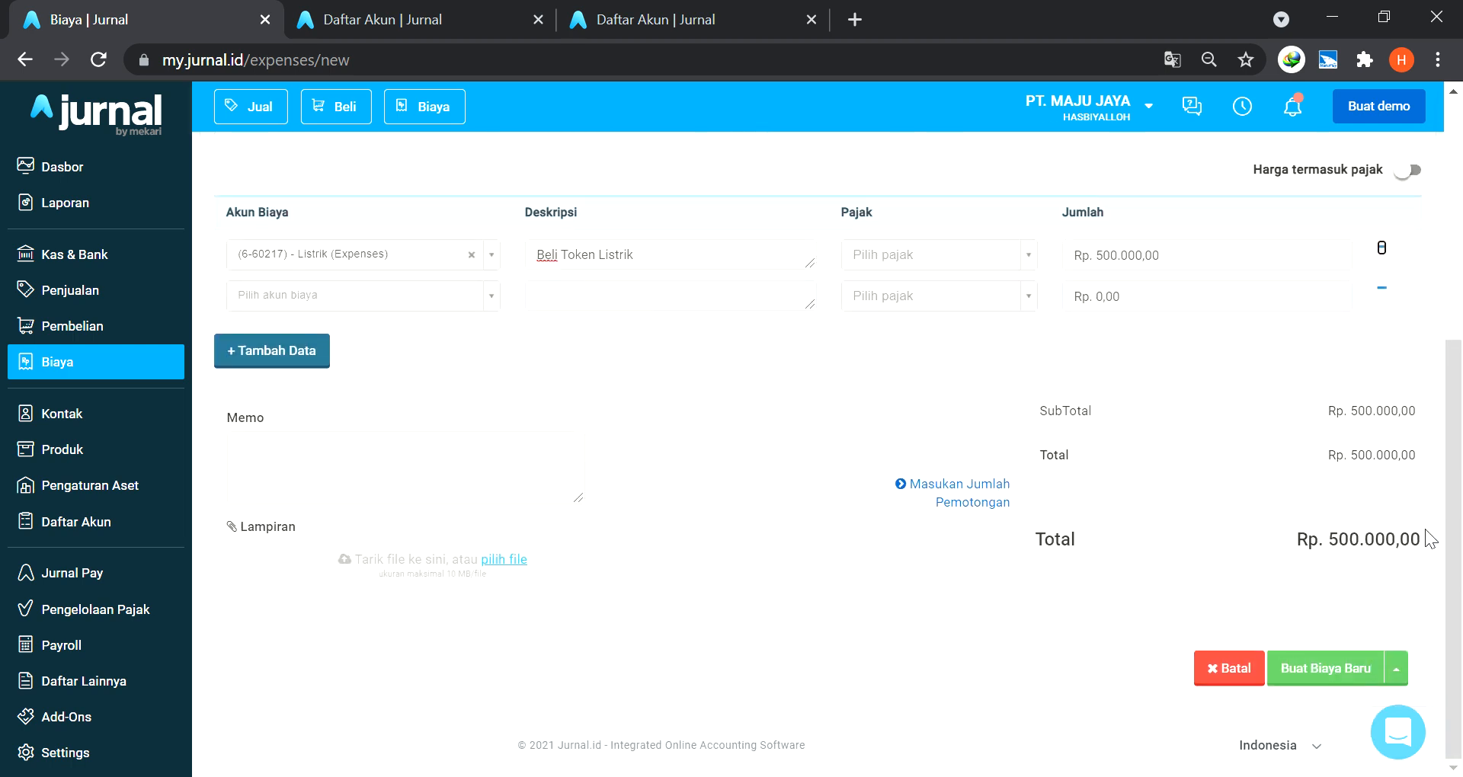
left_click(1400, 671)
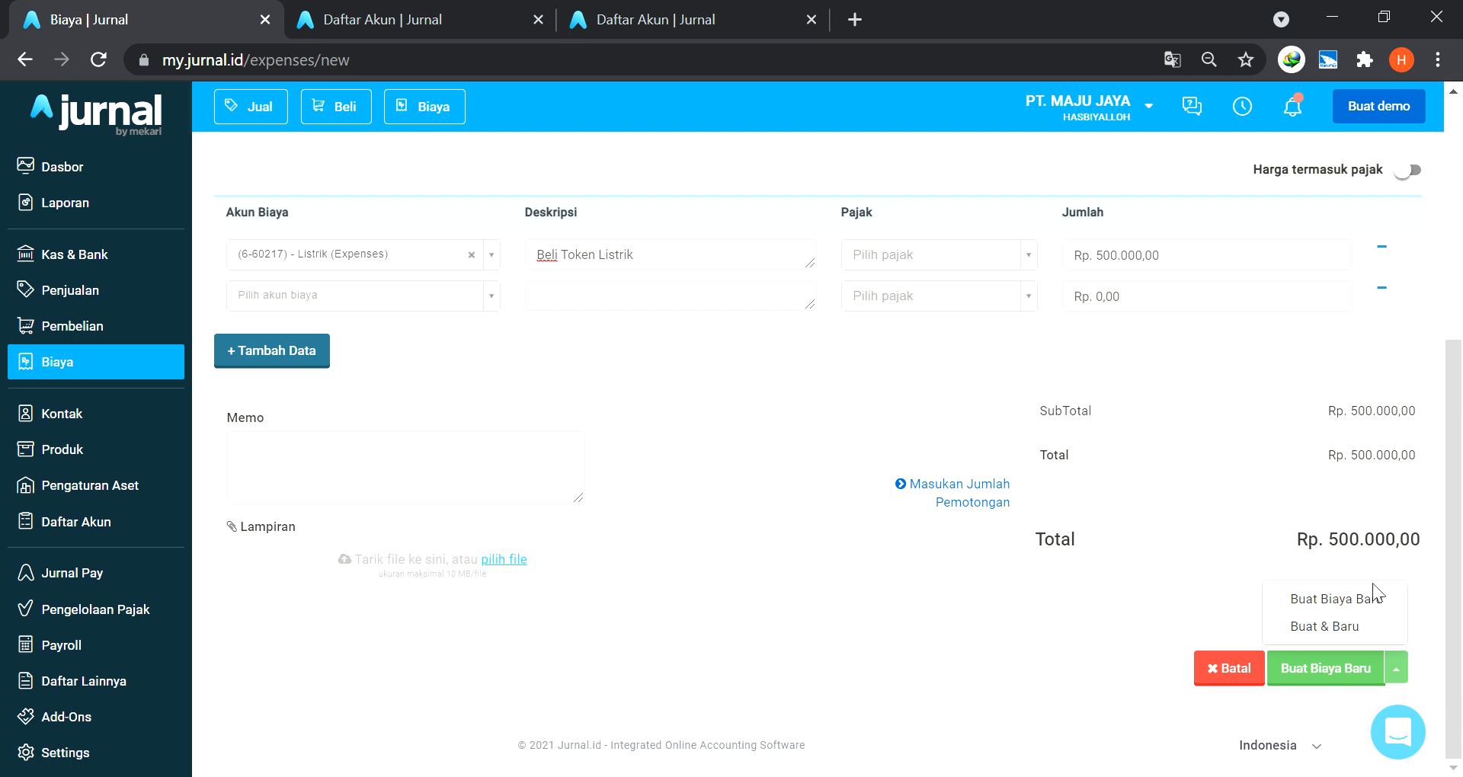
left_click(1350, 626)
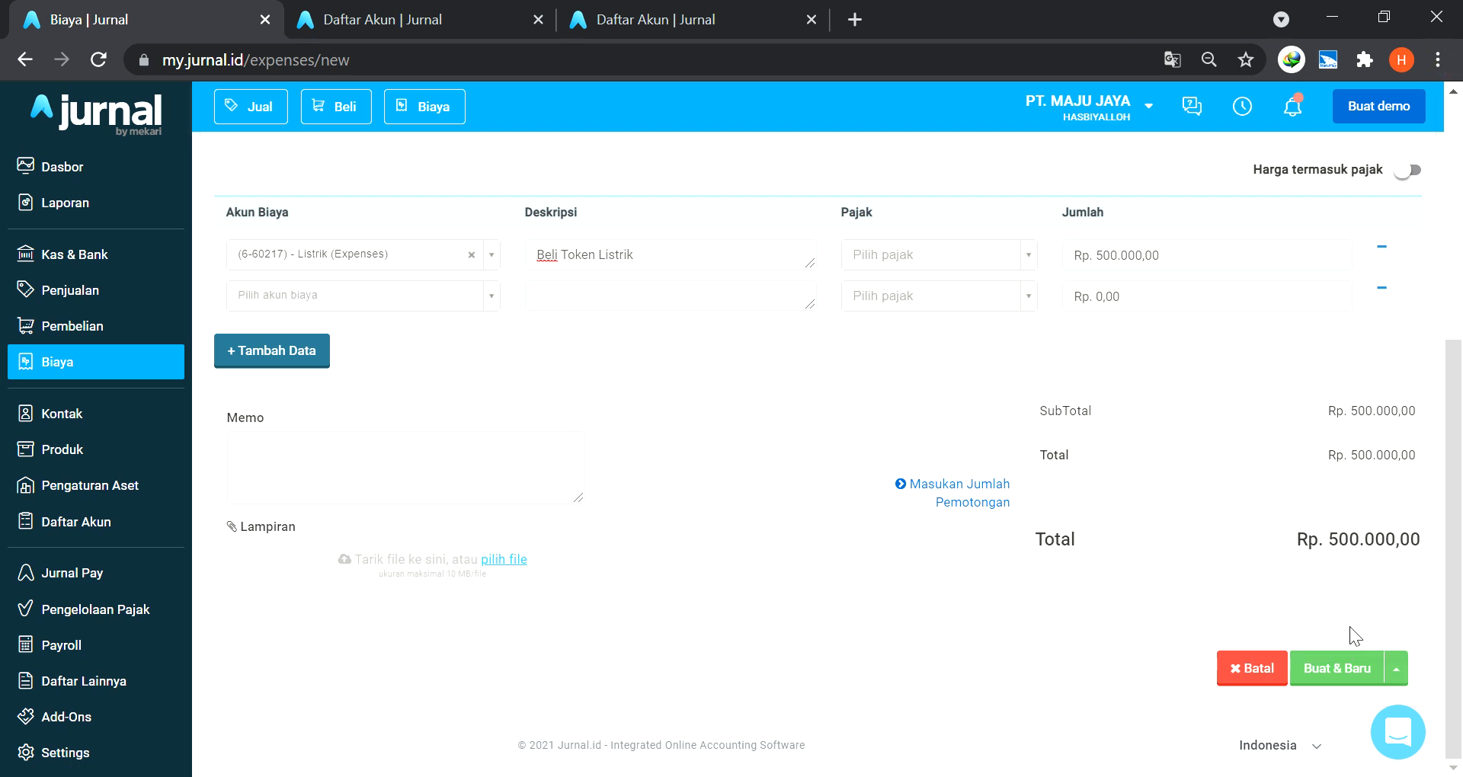
scroll(1350, 627, "up", 1)
scroll(1351, 671, "down", 1)
left_click(1347, 670)
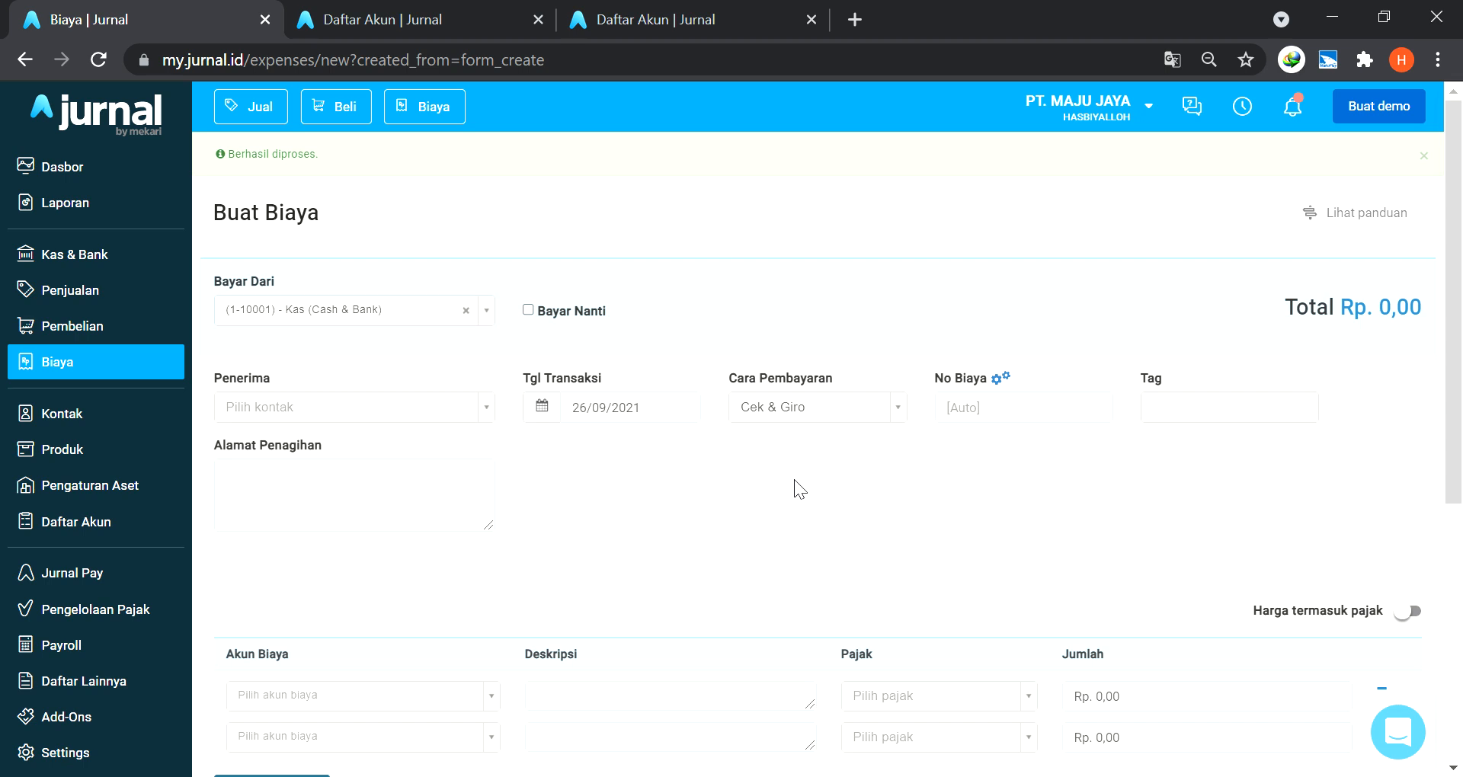
Set the new expense's transaction date to 20/09/2021 and its payment method to Kas Tunai.
key("alt+Tab")
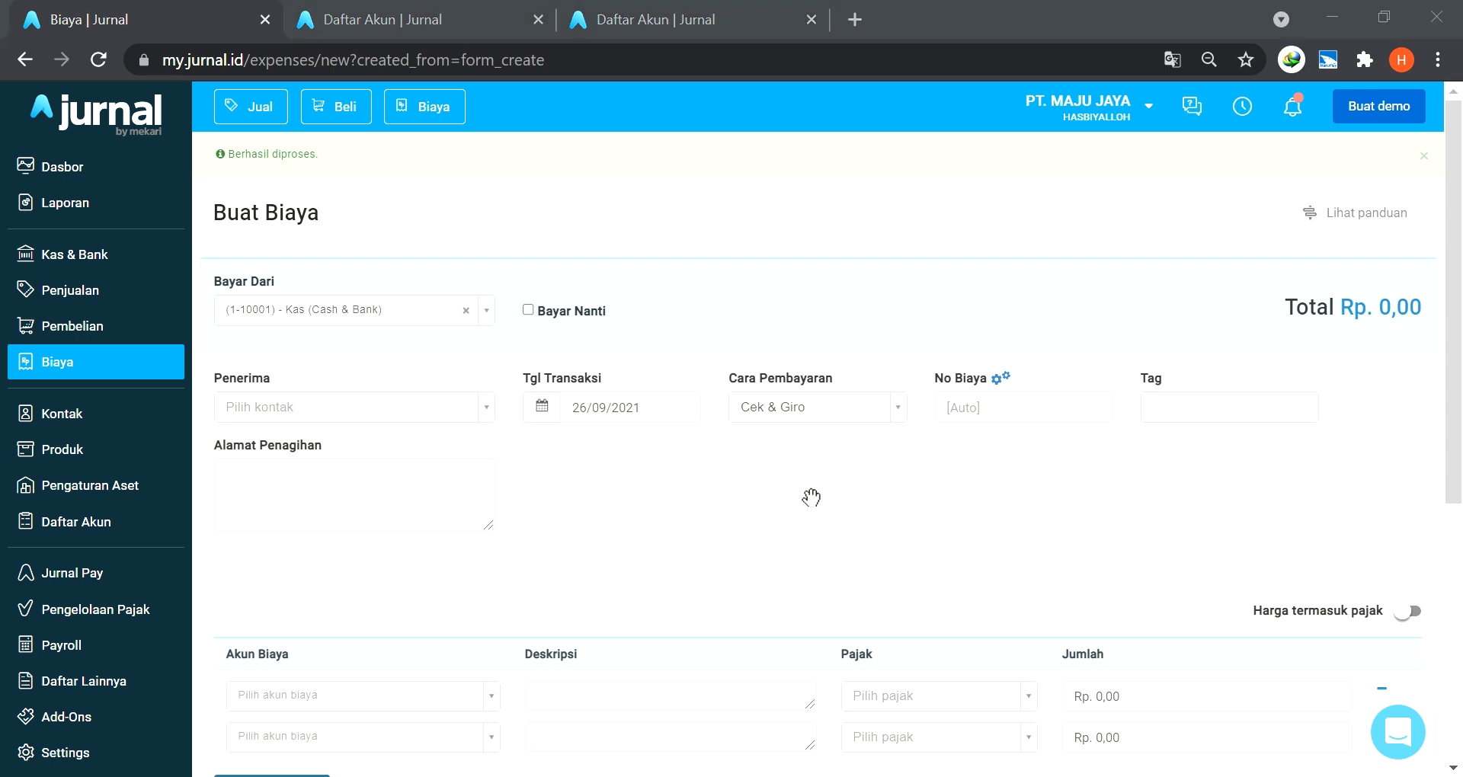
left_click(811, 497)
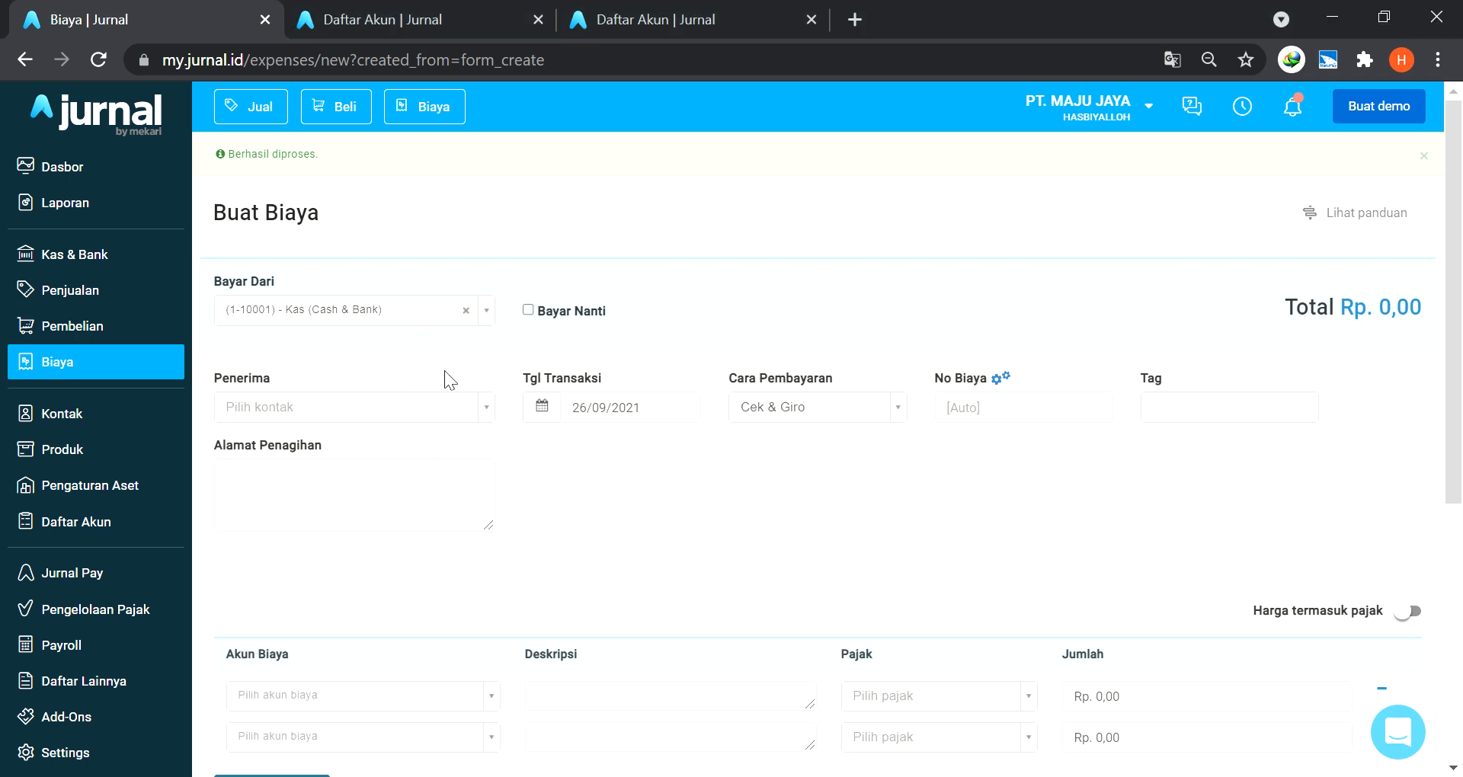
left_click(544, 412)
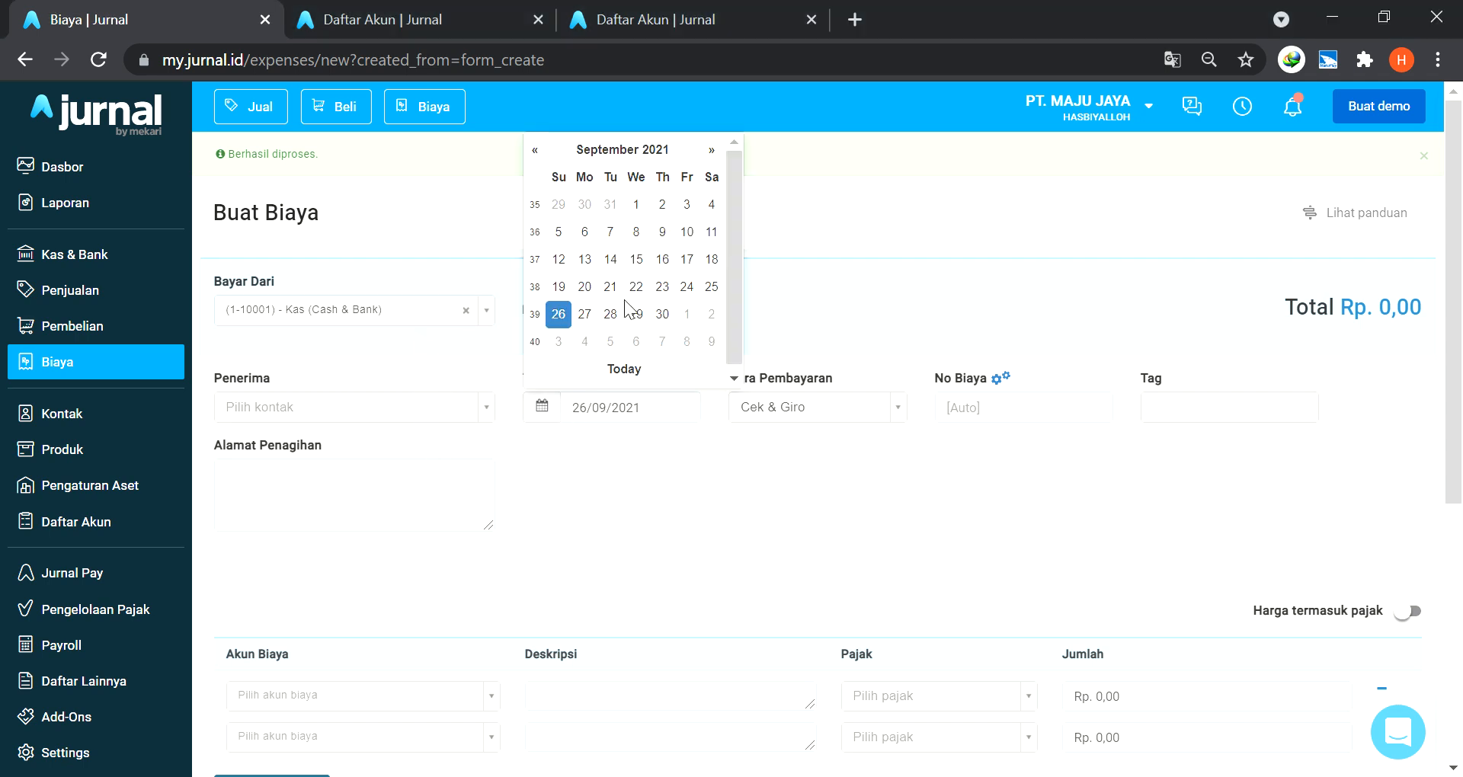
left_click(585, 288)
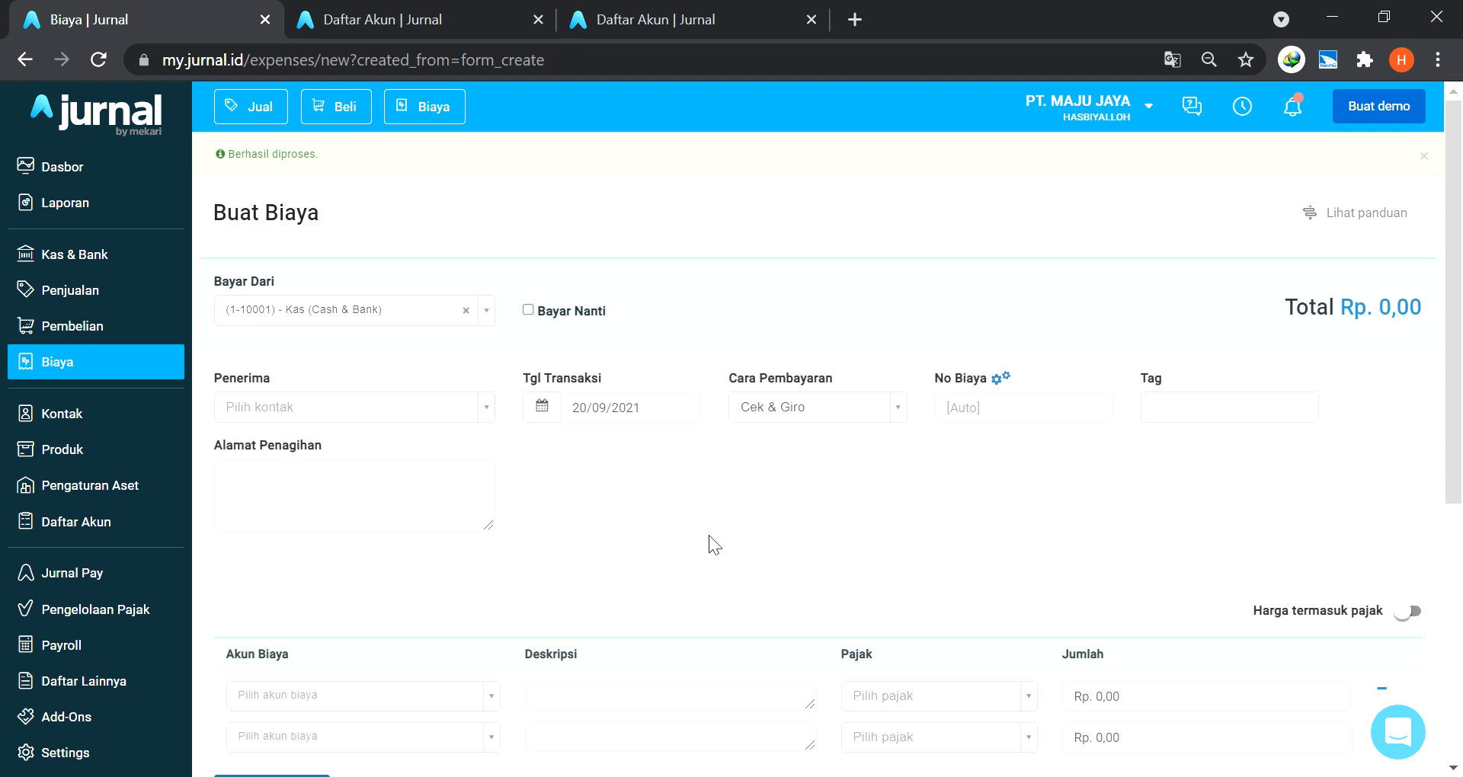
left_click(791, 390)
left_click(790, 498)
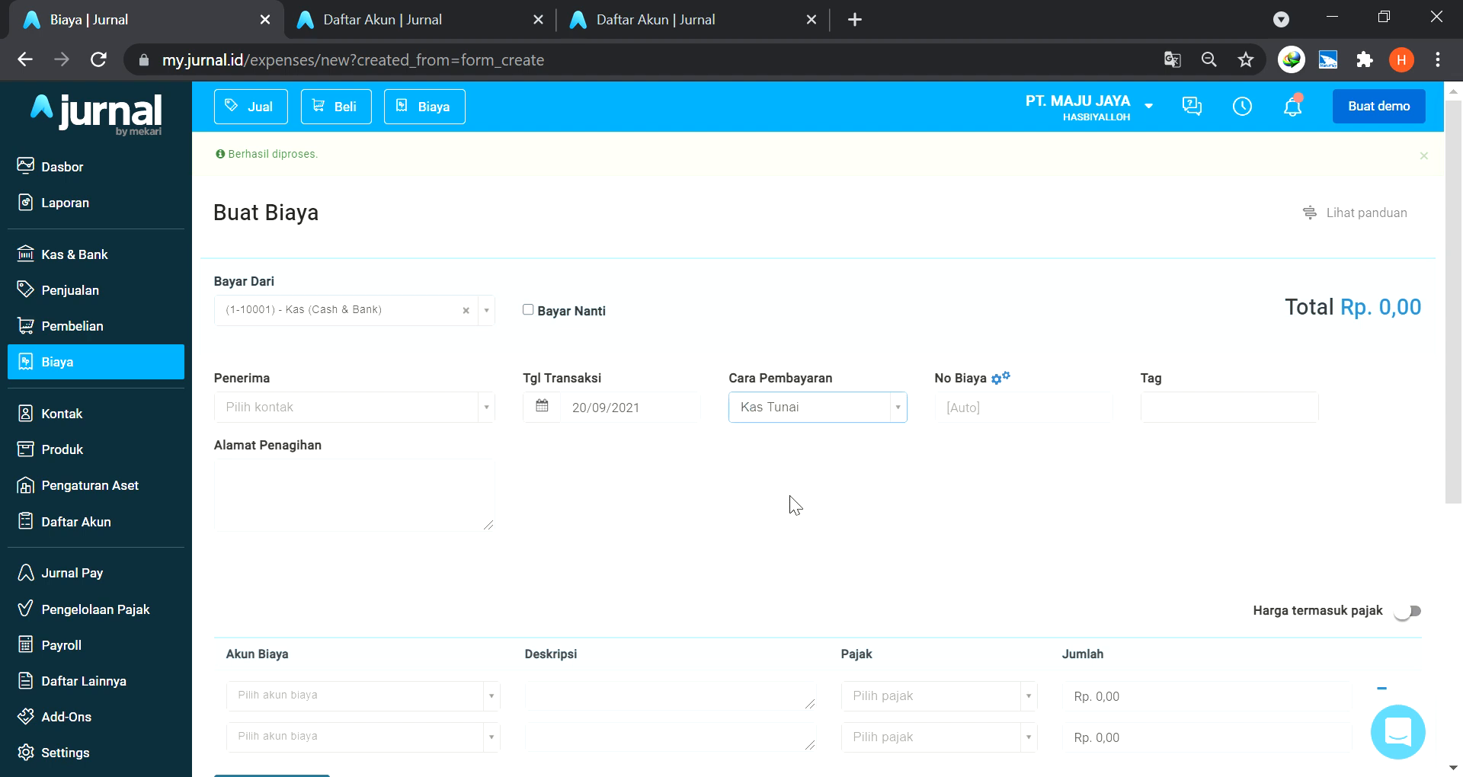
Assign the first line of the 20/09/2021 expense to the (6-60300) - Beban Kantor account.
scroll(726, 523, "down", 1)
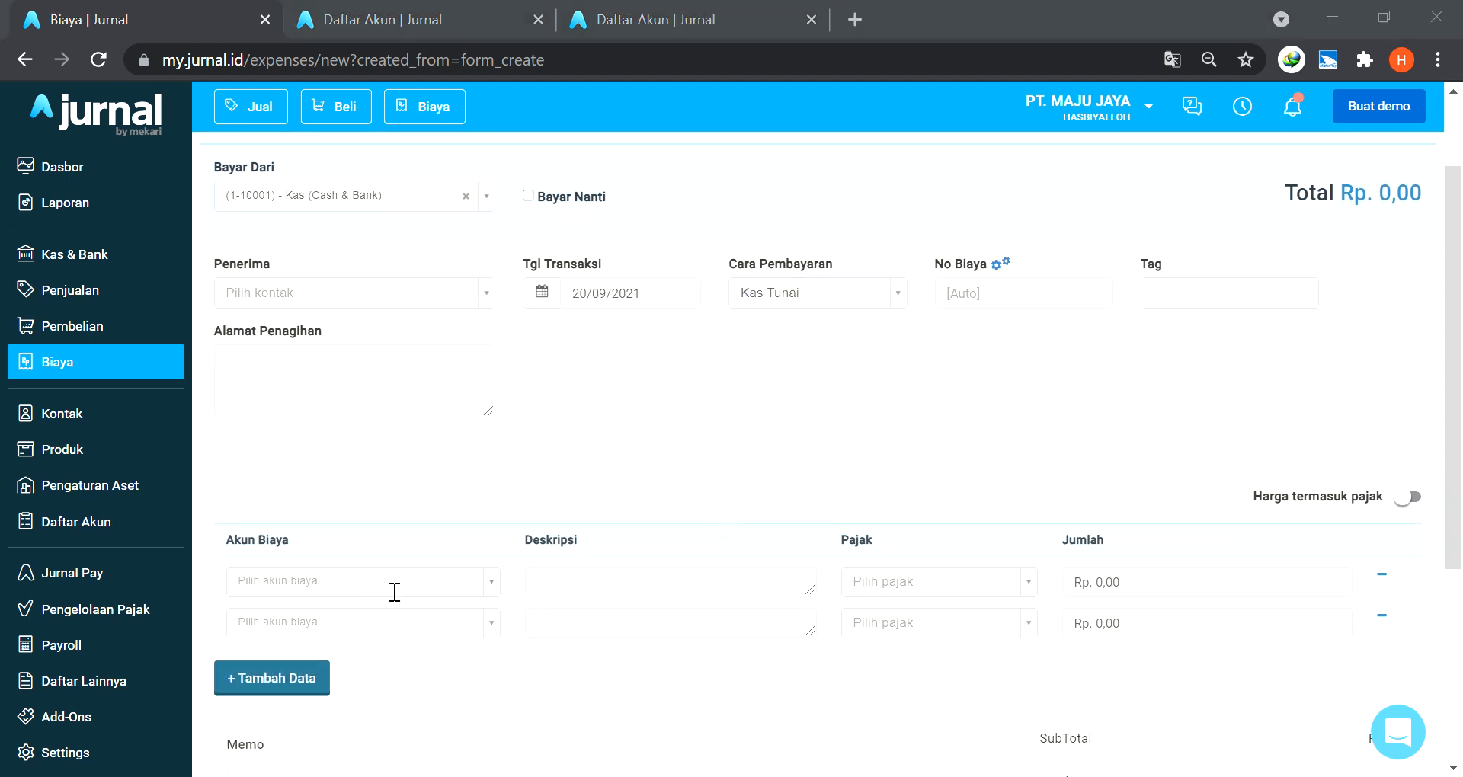
left_click(335, 585)
type("kant")
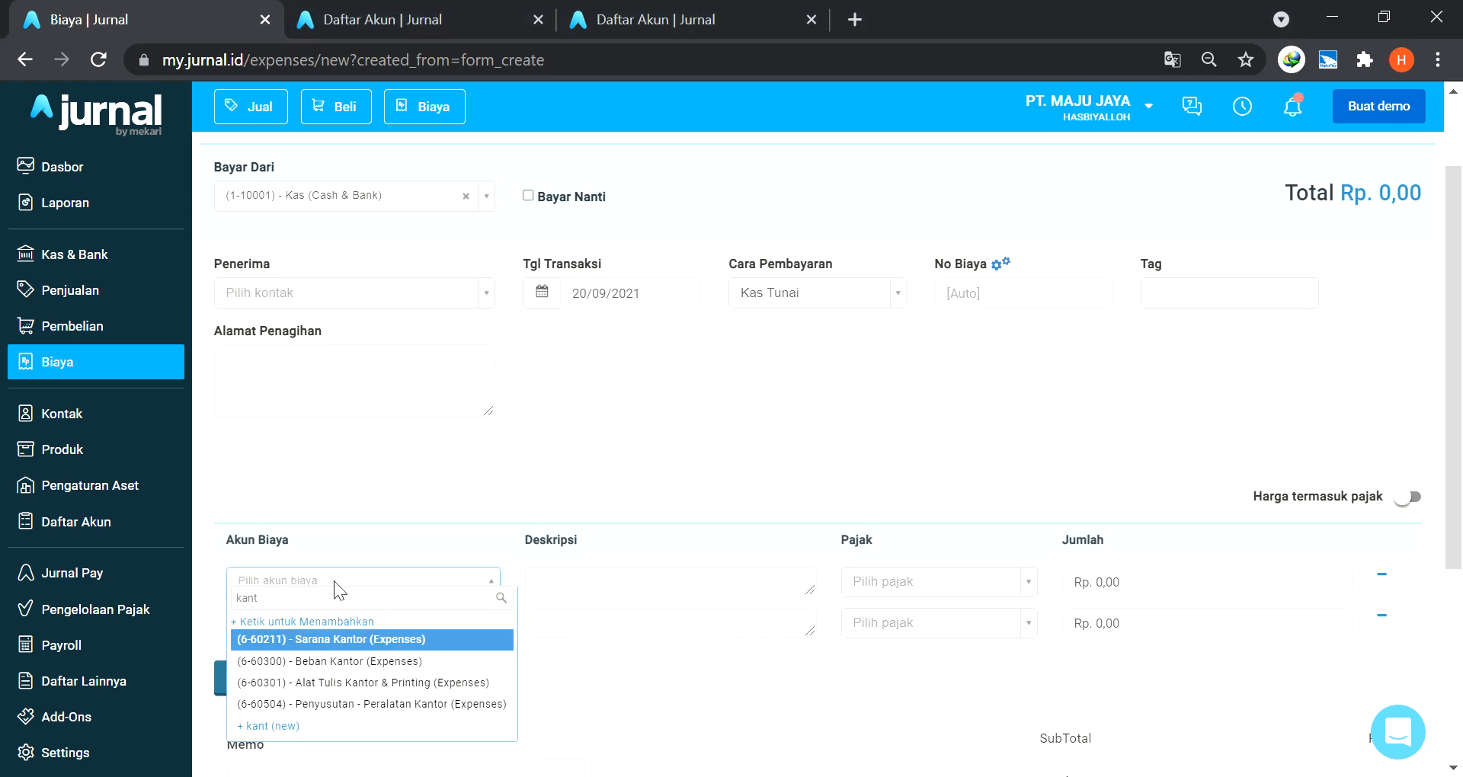
left_click(409, 663)
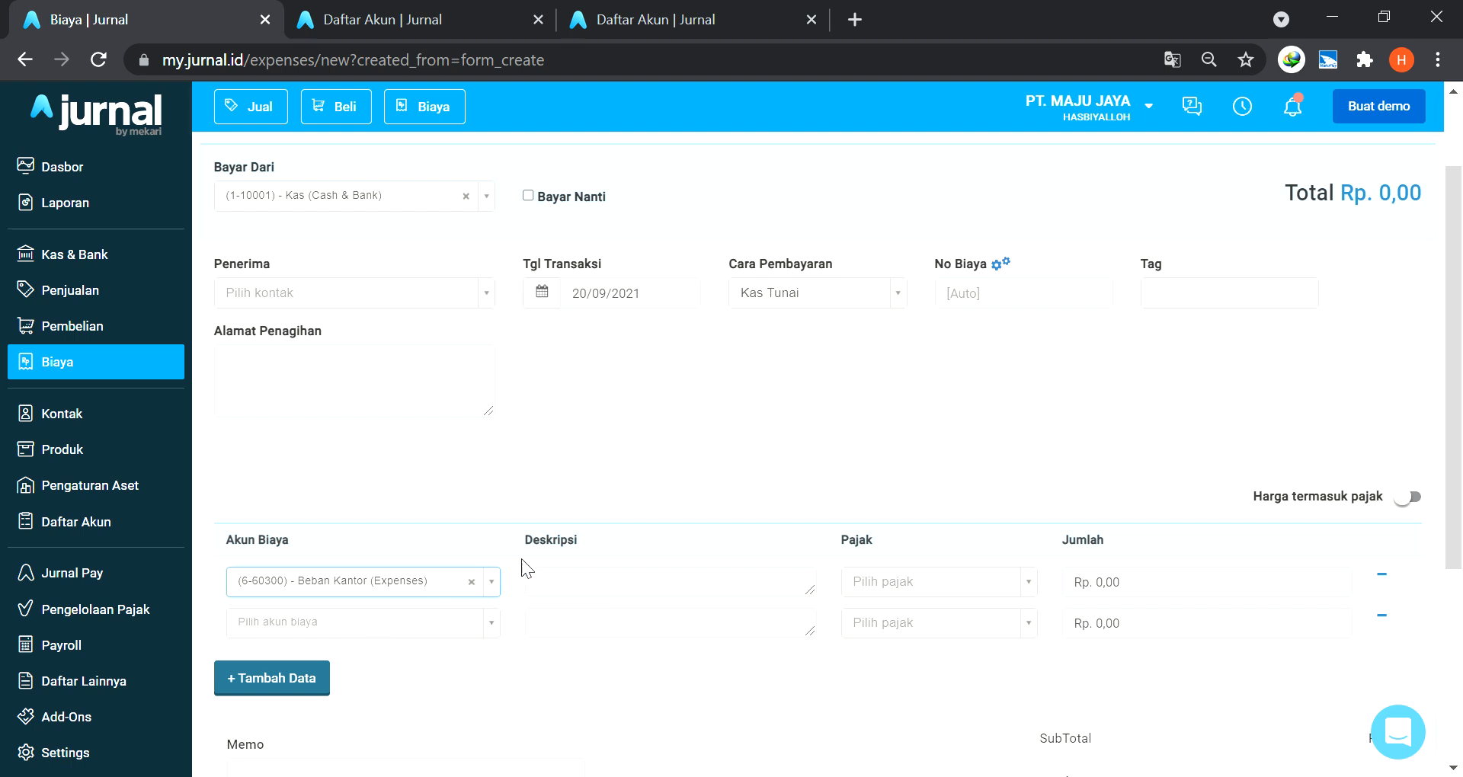
Describe the Beban Kantor expense line as "Beli Keperluan Kantor" and set its amount to 3.000.000.
left_click(603, 594)
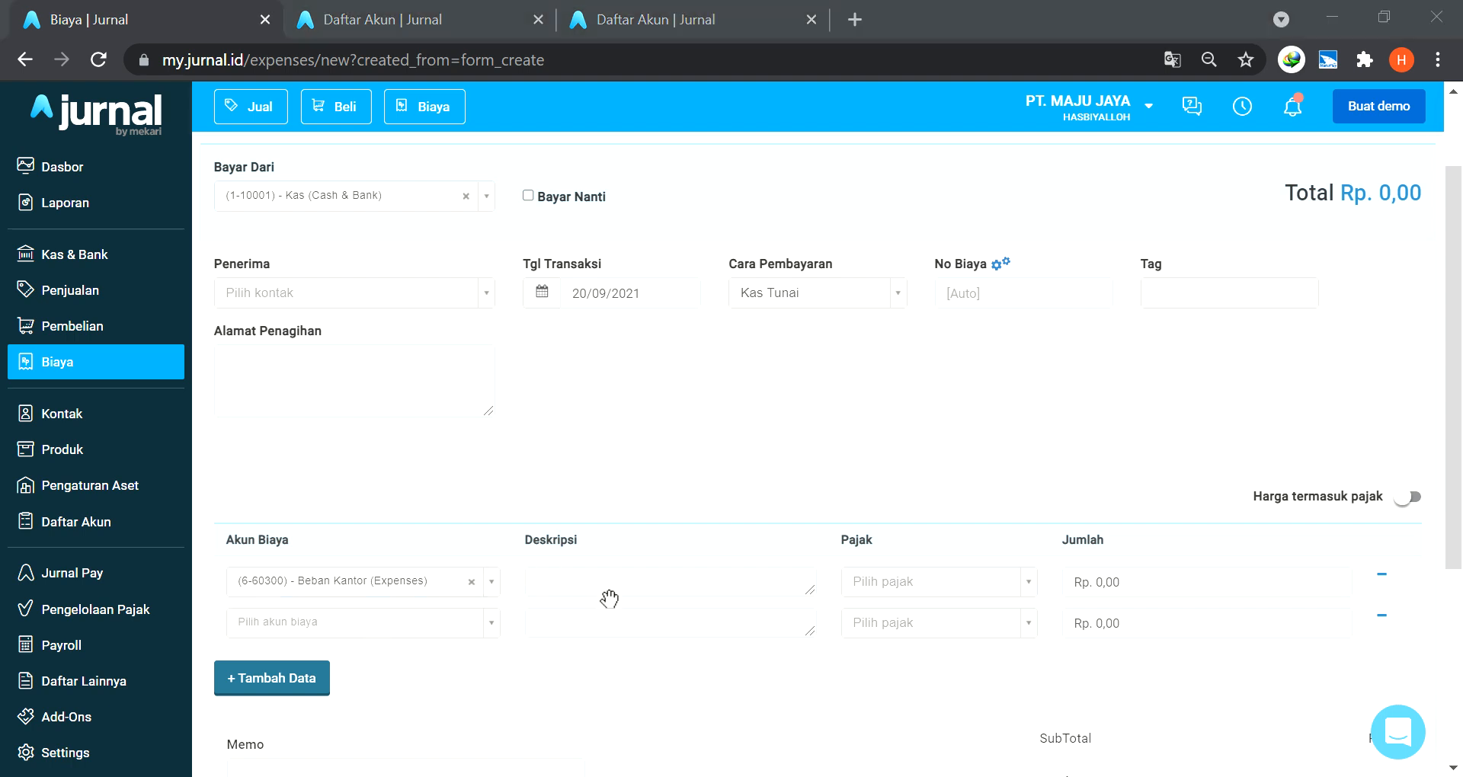
type("Bek")
type("li Keper")
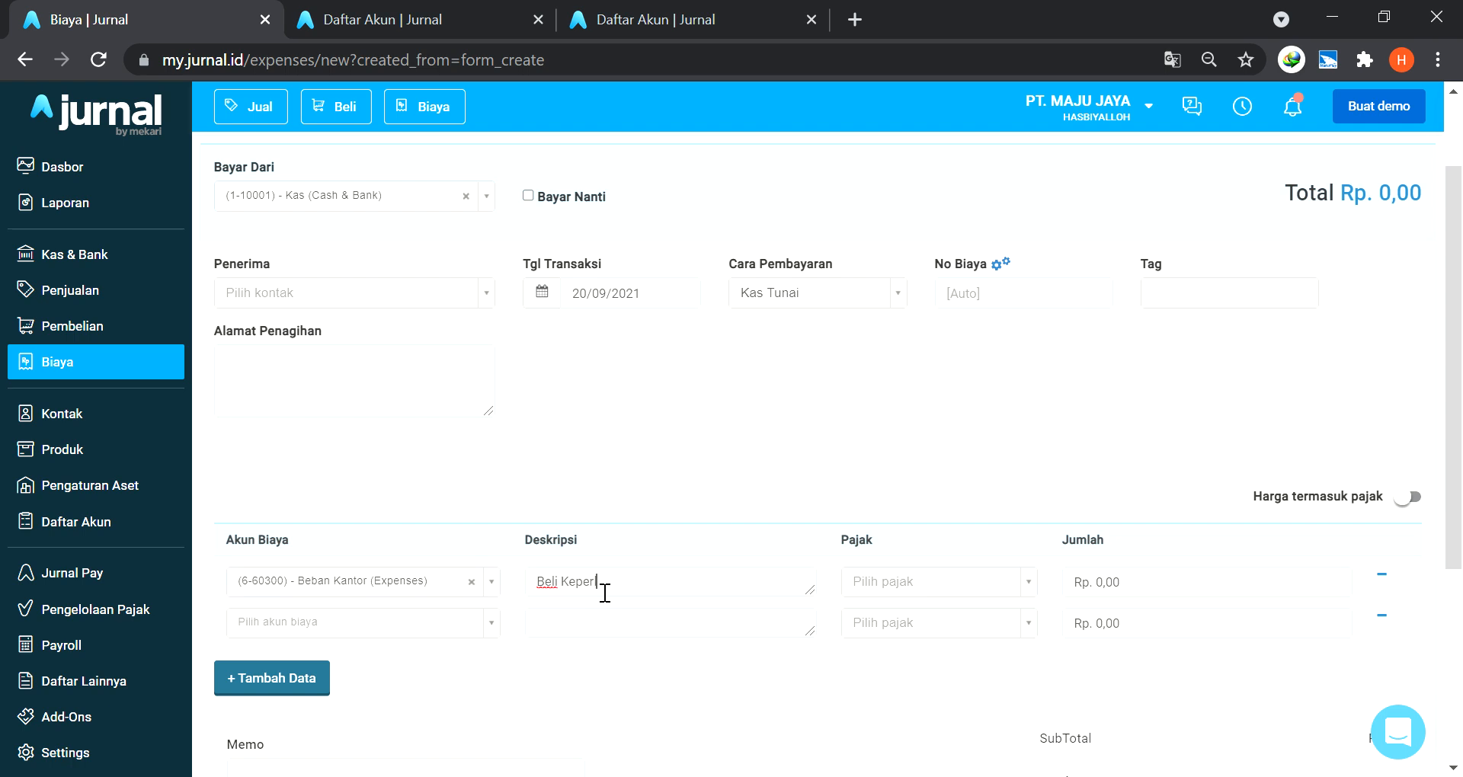
type("luan Kantor")
key("Tab")
key("Tab")
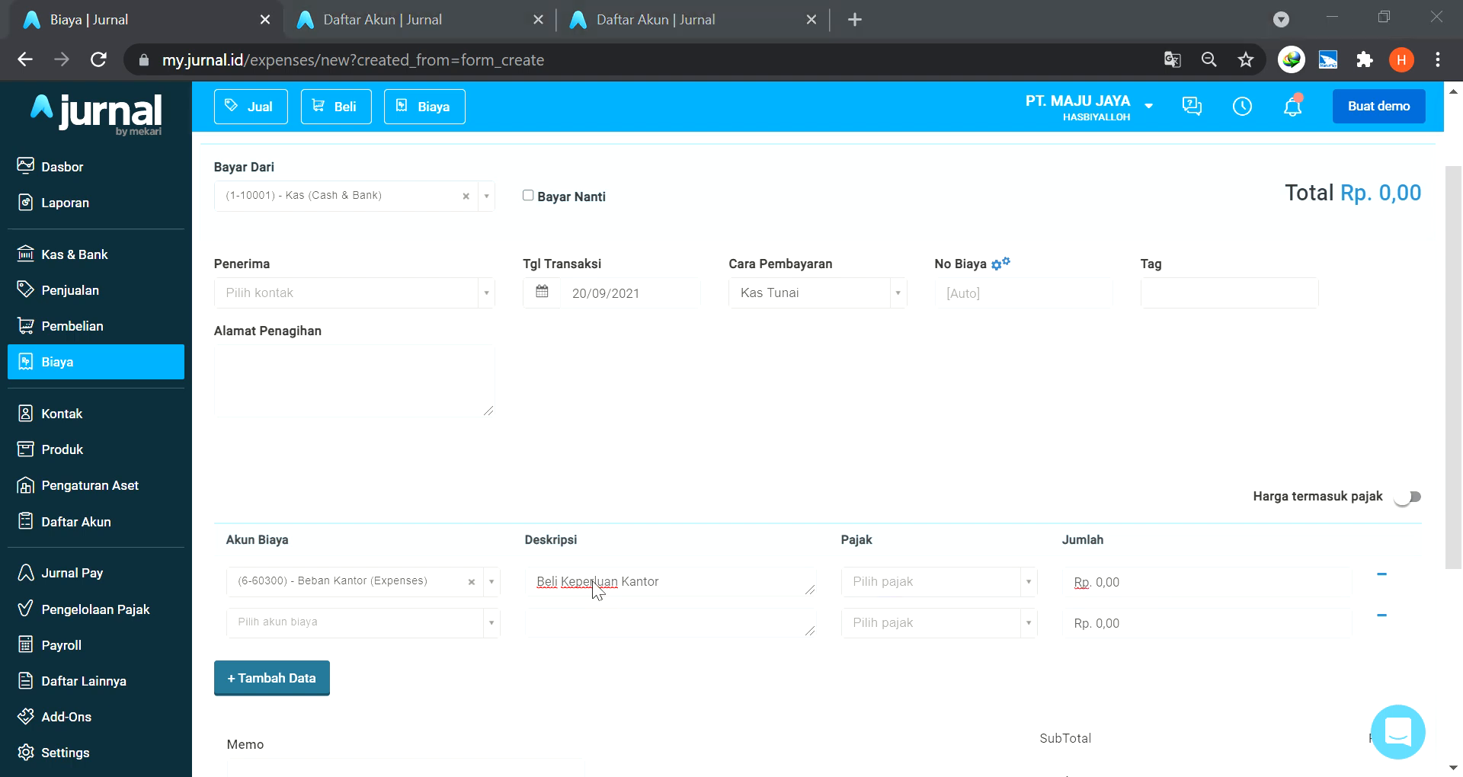
type("3.000.00")
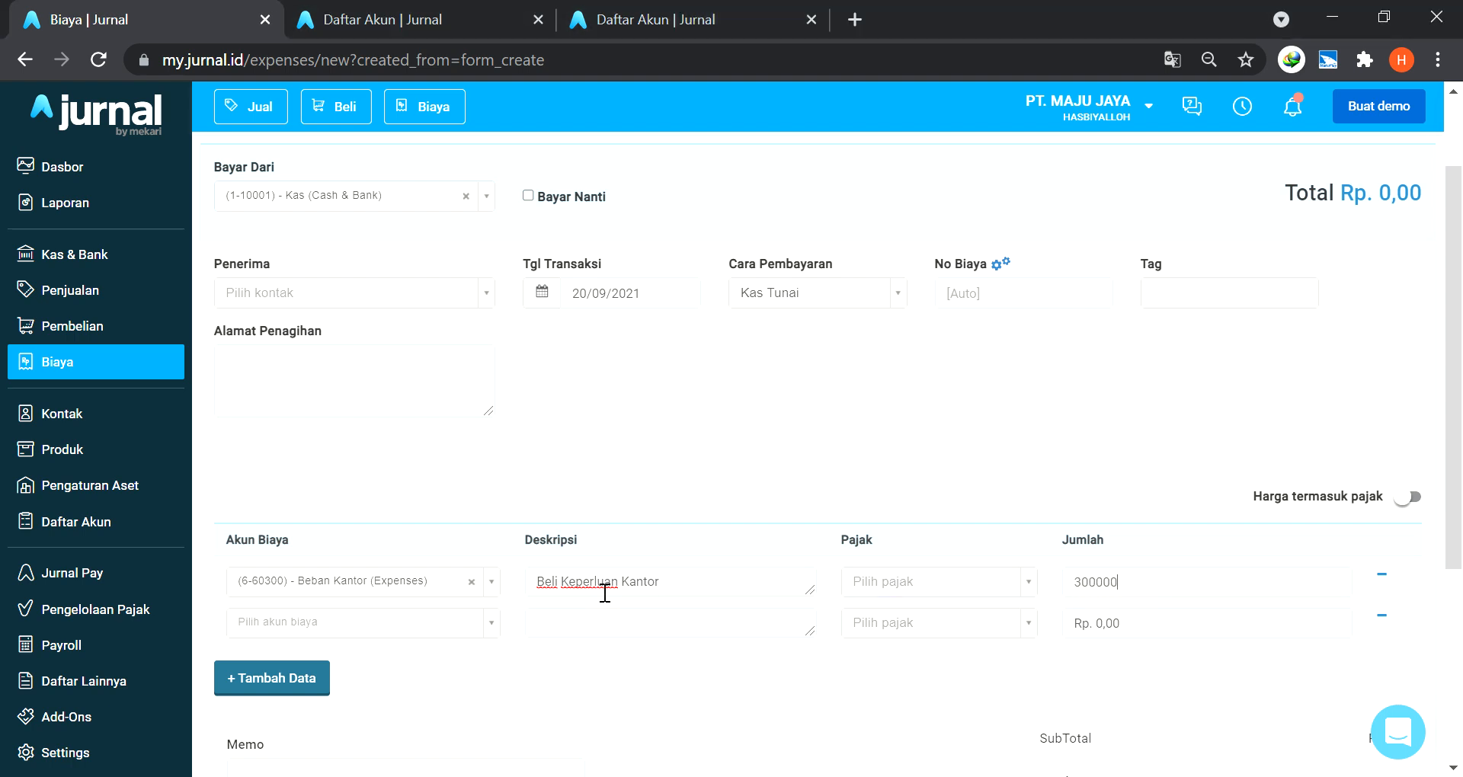
type("0")
key("Tab")
Save the office needs expense with the Buat & Baru option so a new blank expense form opens.
scroll(912, 532, "down", 4)
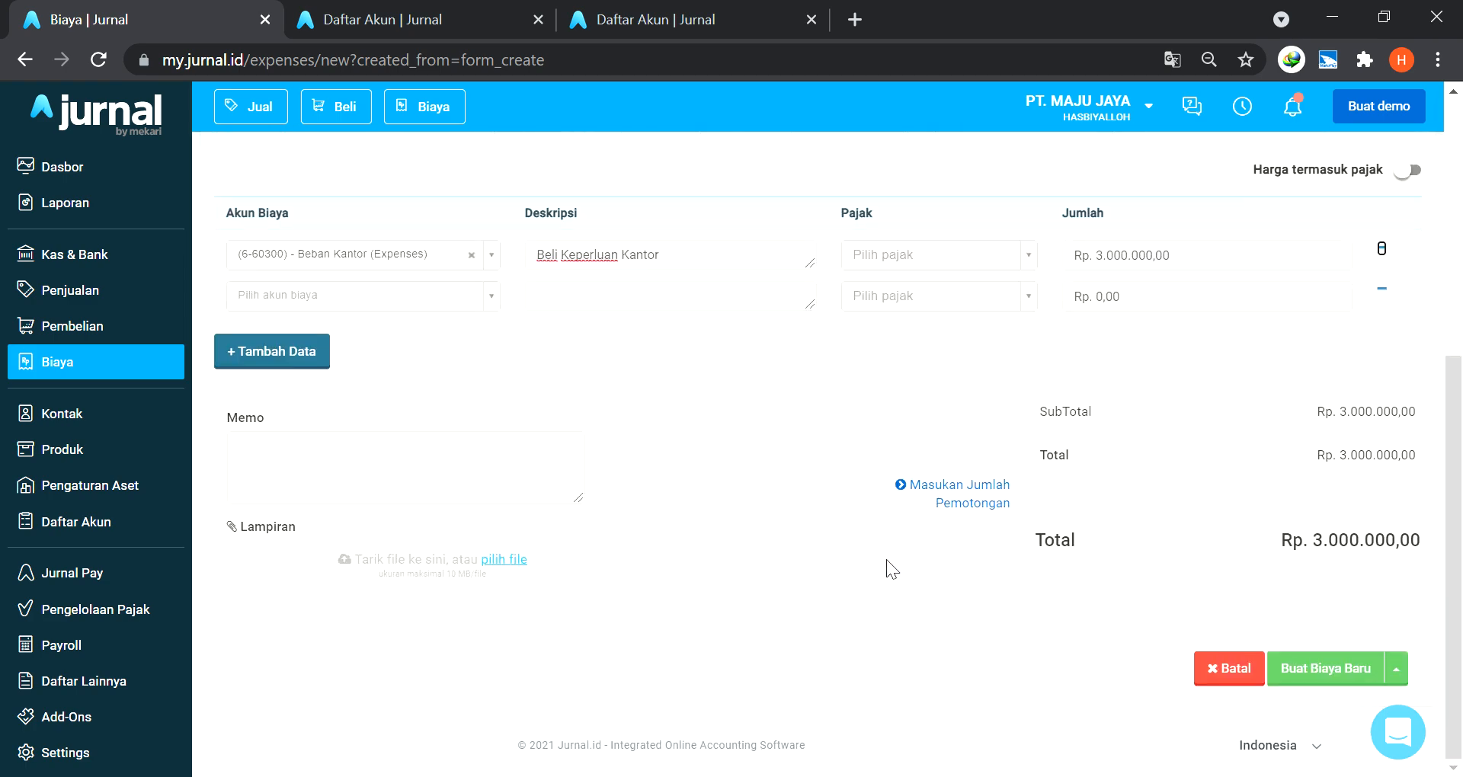
left_click(1396, 669)
left_click(1292, 628)
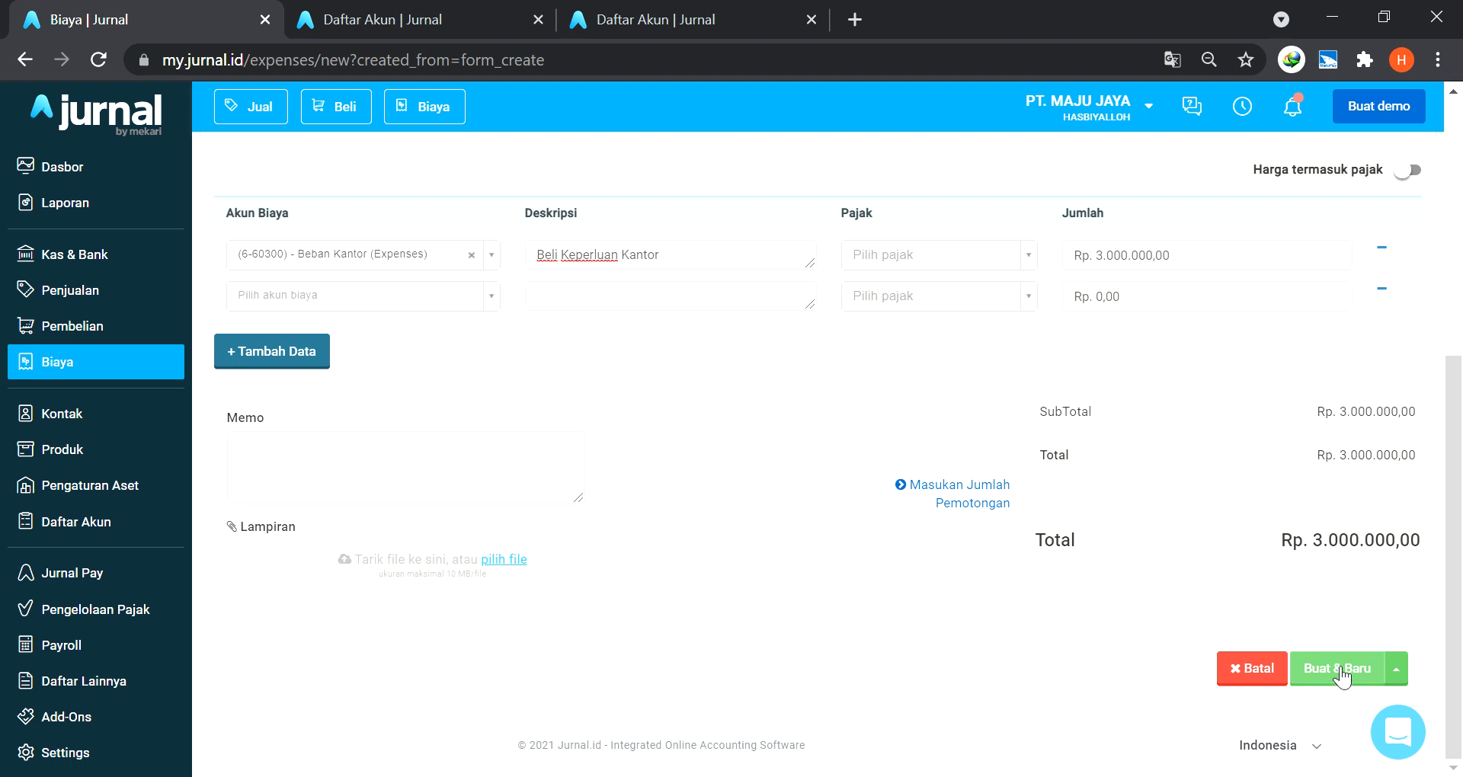
left_click(1333, 670)
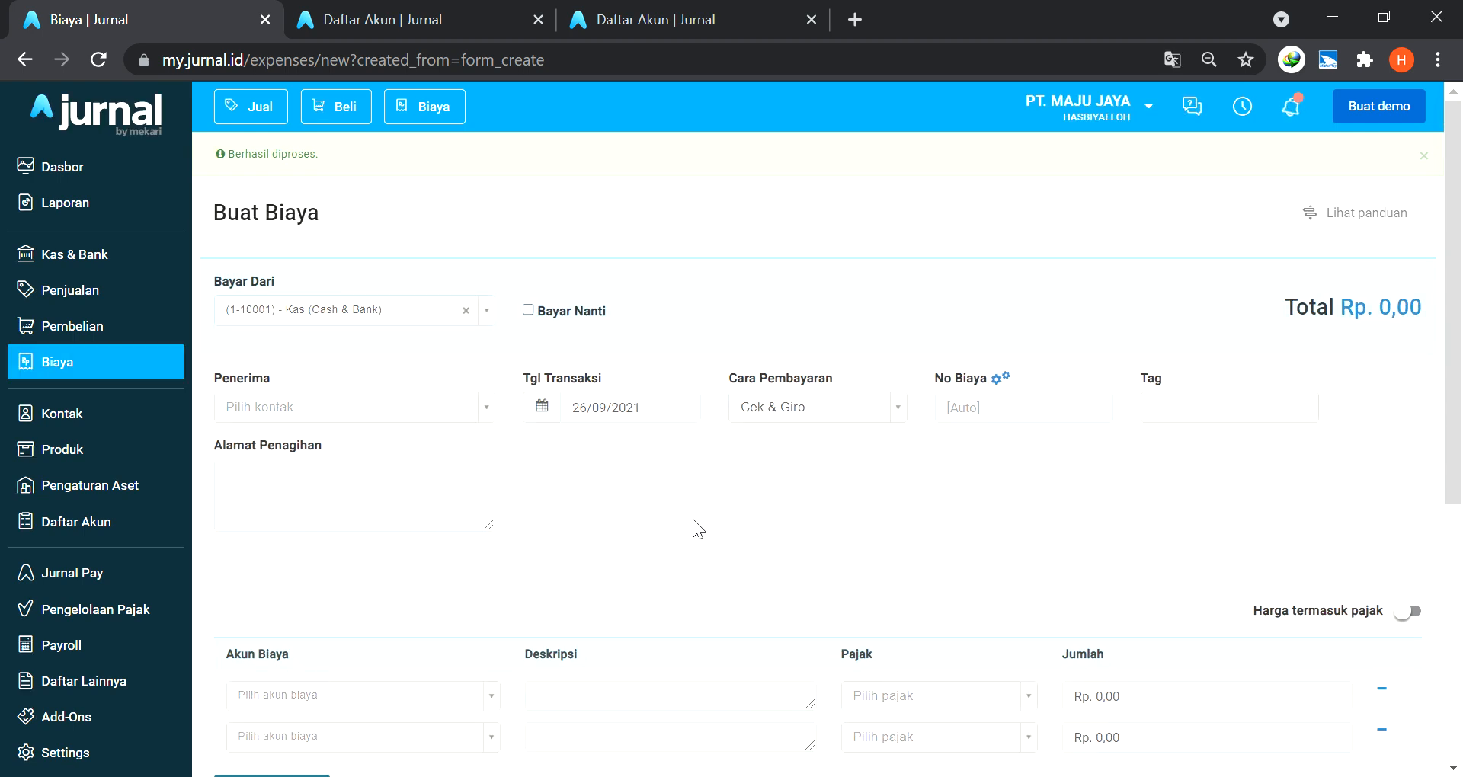
Set the new expense's transaction date to 27/09/2021 and its payment method to Kas Tunai.
key("alt+Tab")
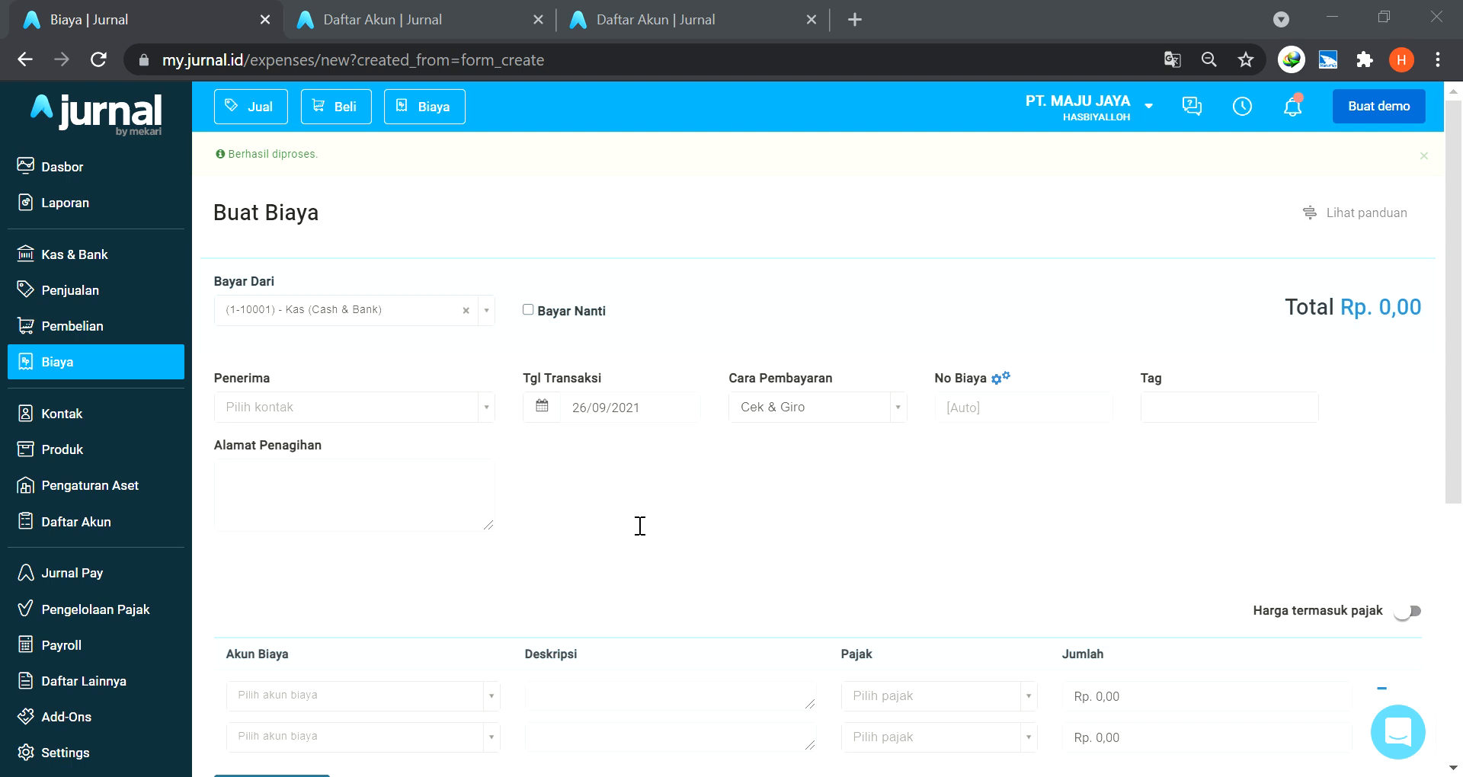
key("alt+Tab")
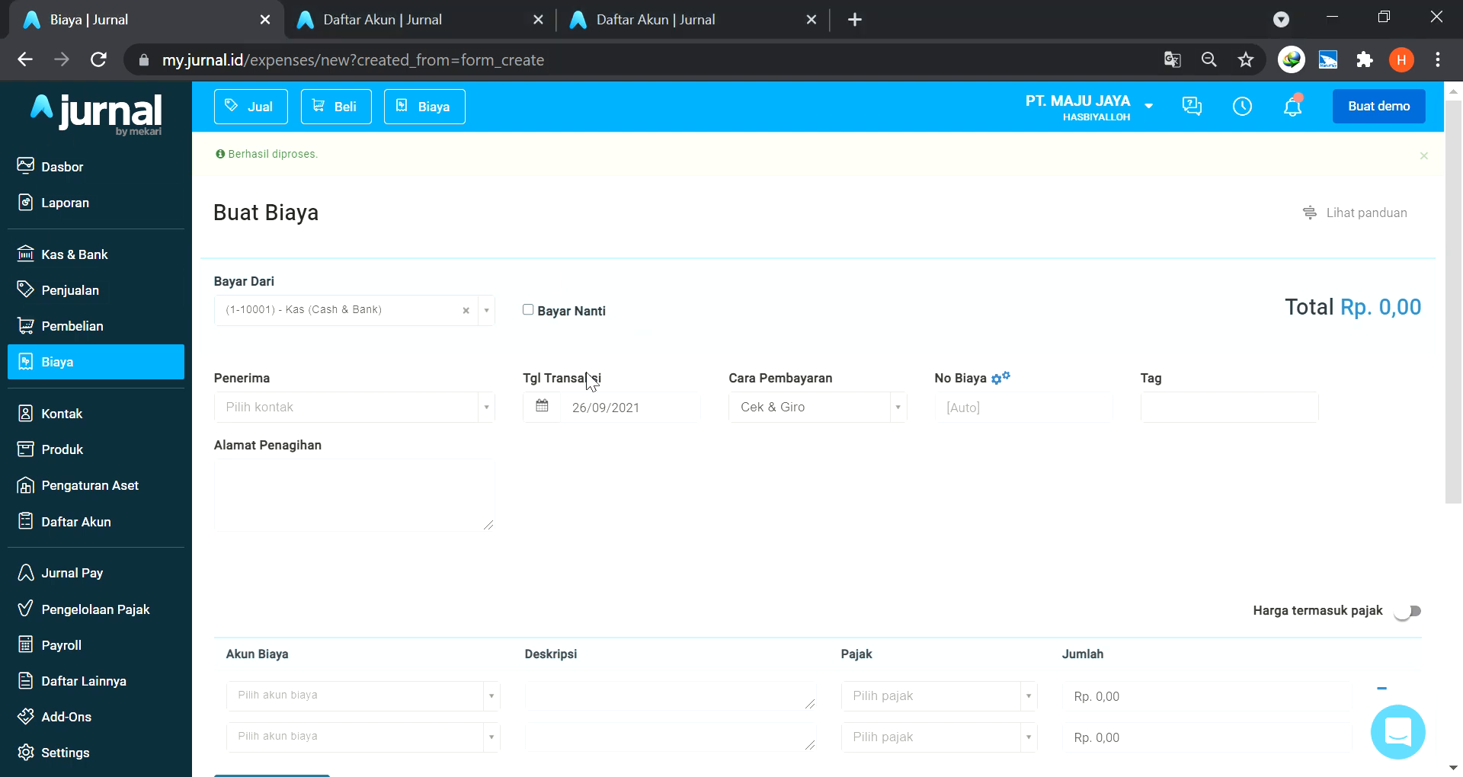
key("alt+Tab")
key("alt+Tab")
left_click(550, 412)
left_click(583, 319)
left_click(812, 411)
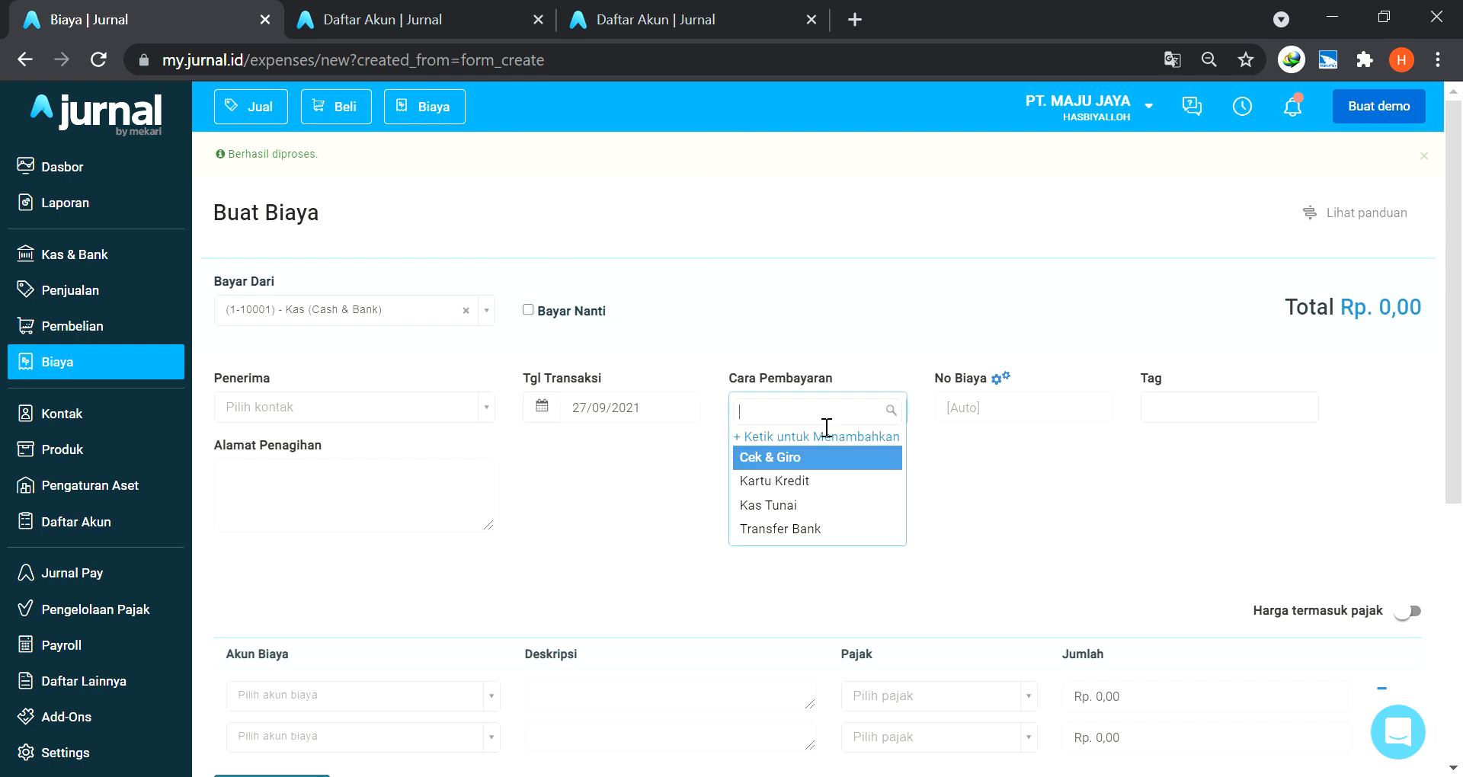
left_click(829, 509)
Assign the first line of the 27/09/2021 expense to the (6-60101) - Gaji account.
scroll(671, 548, "down", 3)
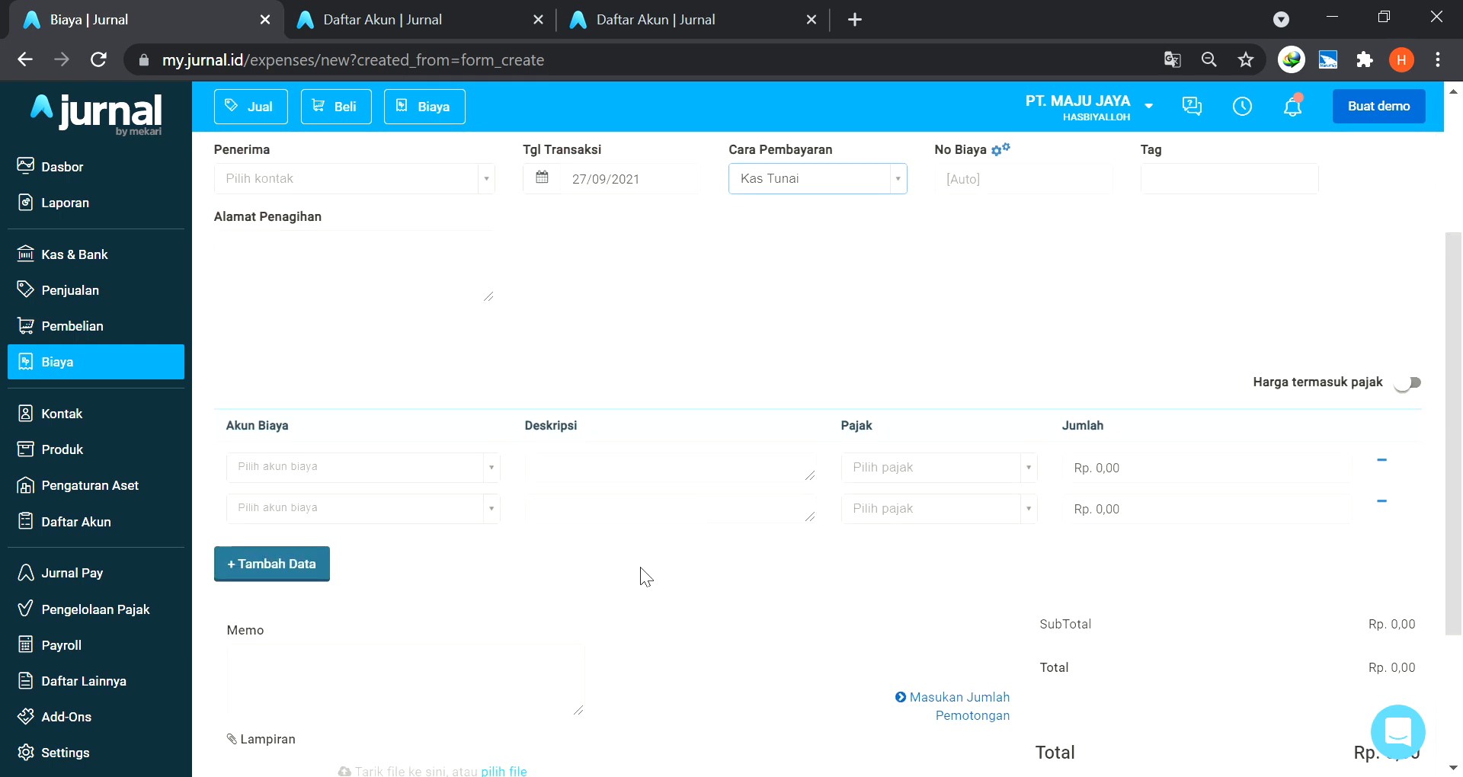
left_click(295, 468)
type("gaji")
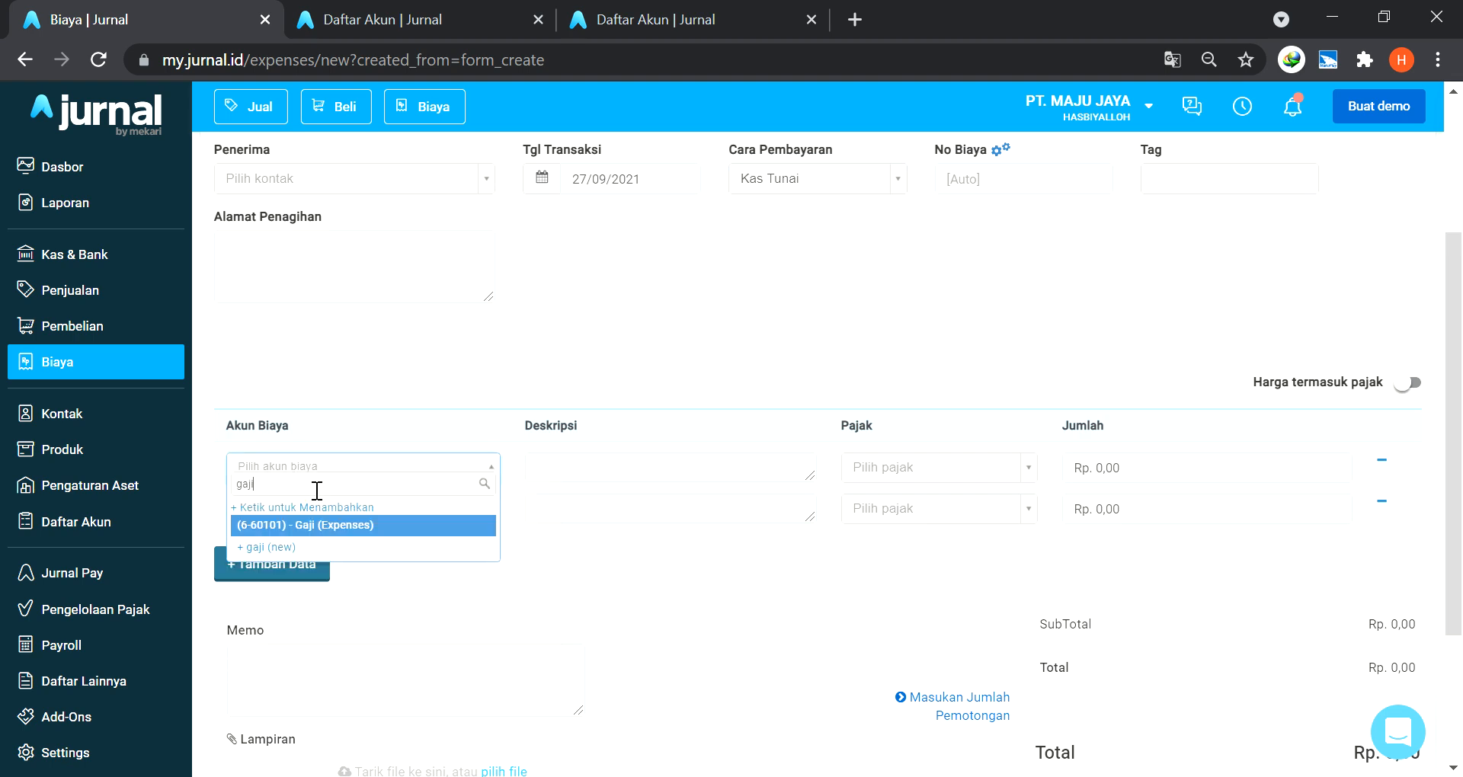
left_click(314, 524)
Describe the Gaji expense line as "Biaya Gaji Karyawan" and set its amount to 10.000.000.
left_click(625, 480)
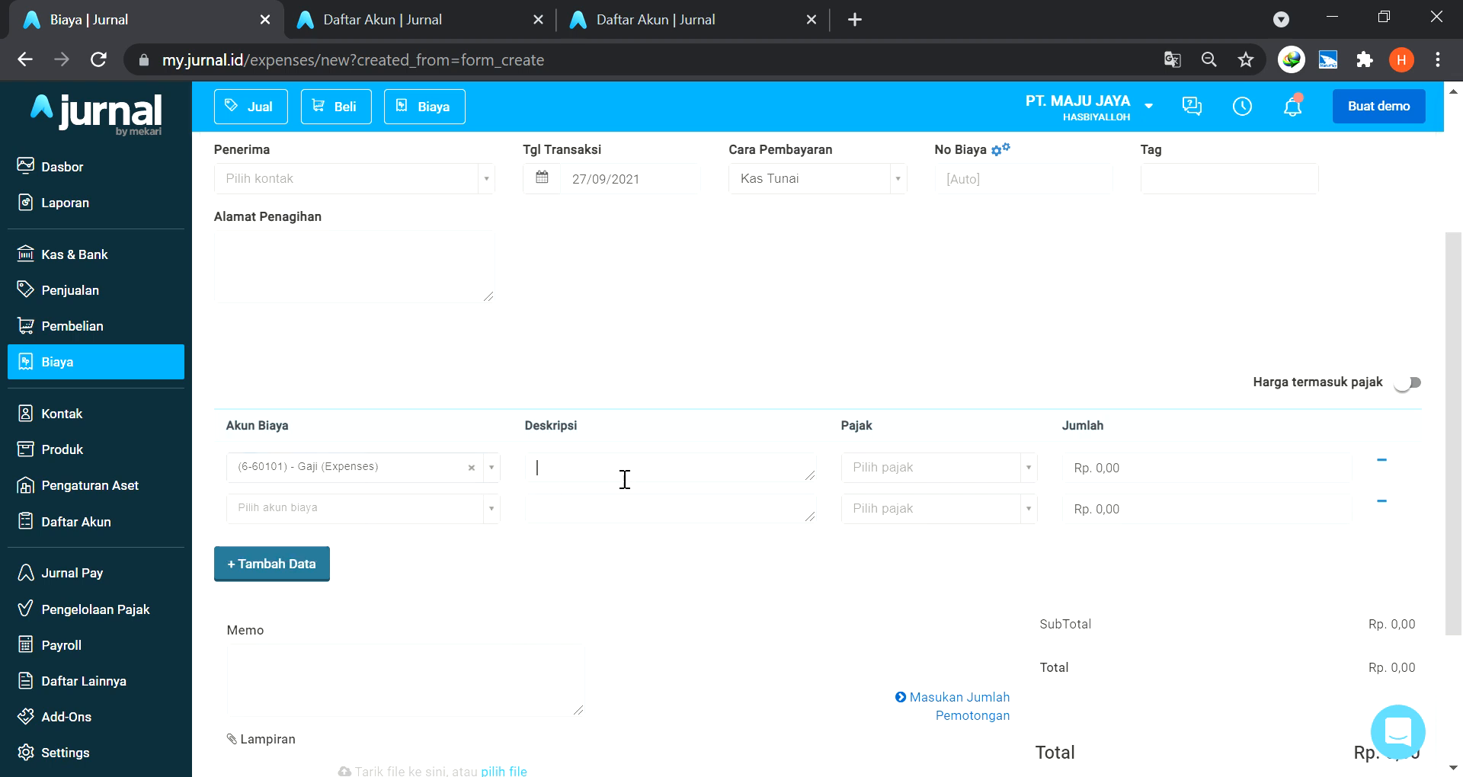
type("Biaya Gaji Karyawan")
key("Tab")
key("Tab")
type("10.000.00")
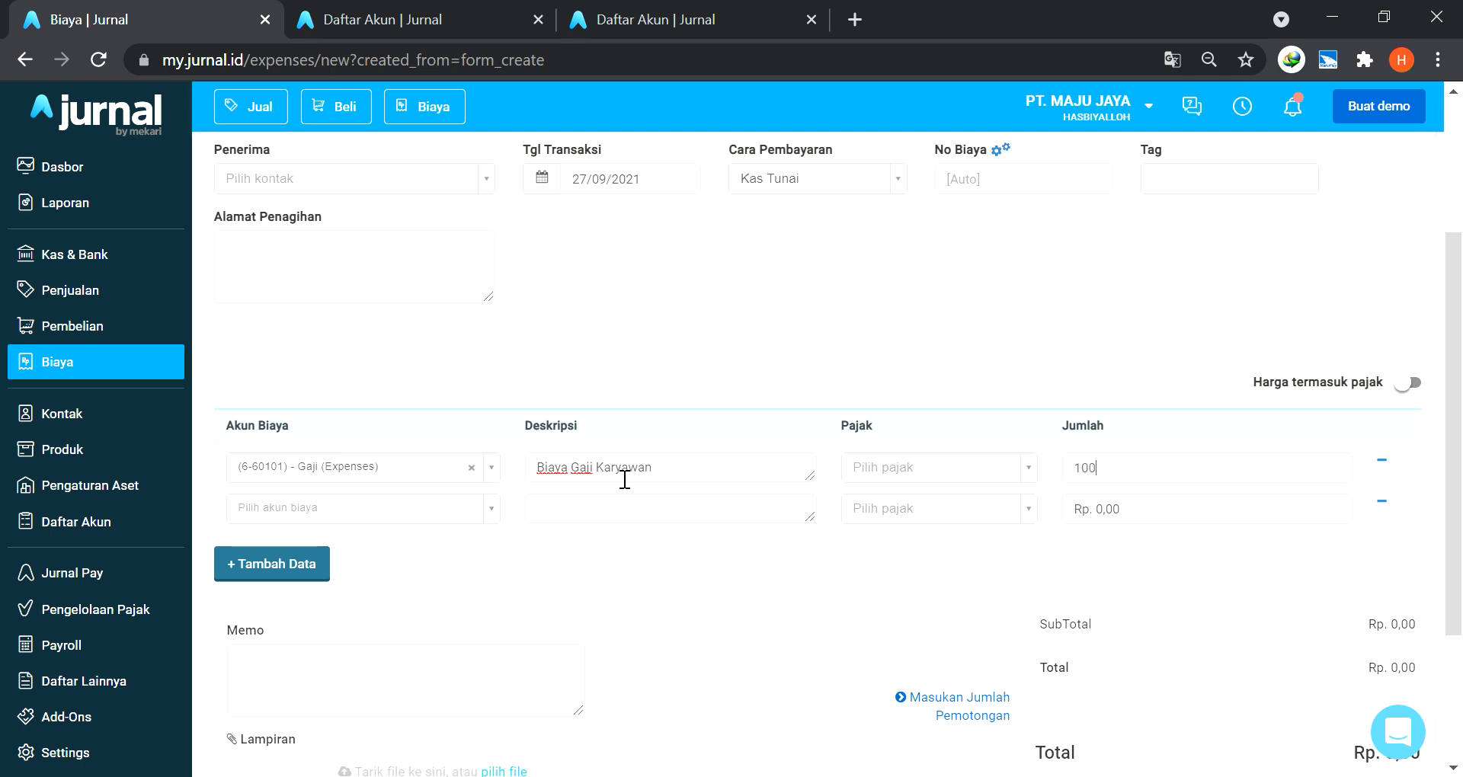
type("0")
key("Tab")
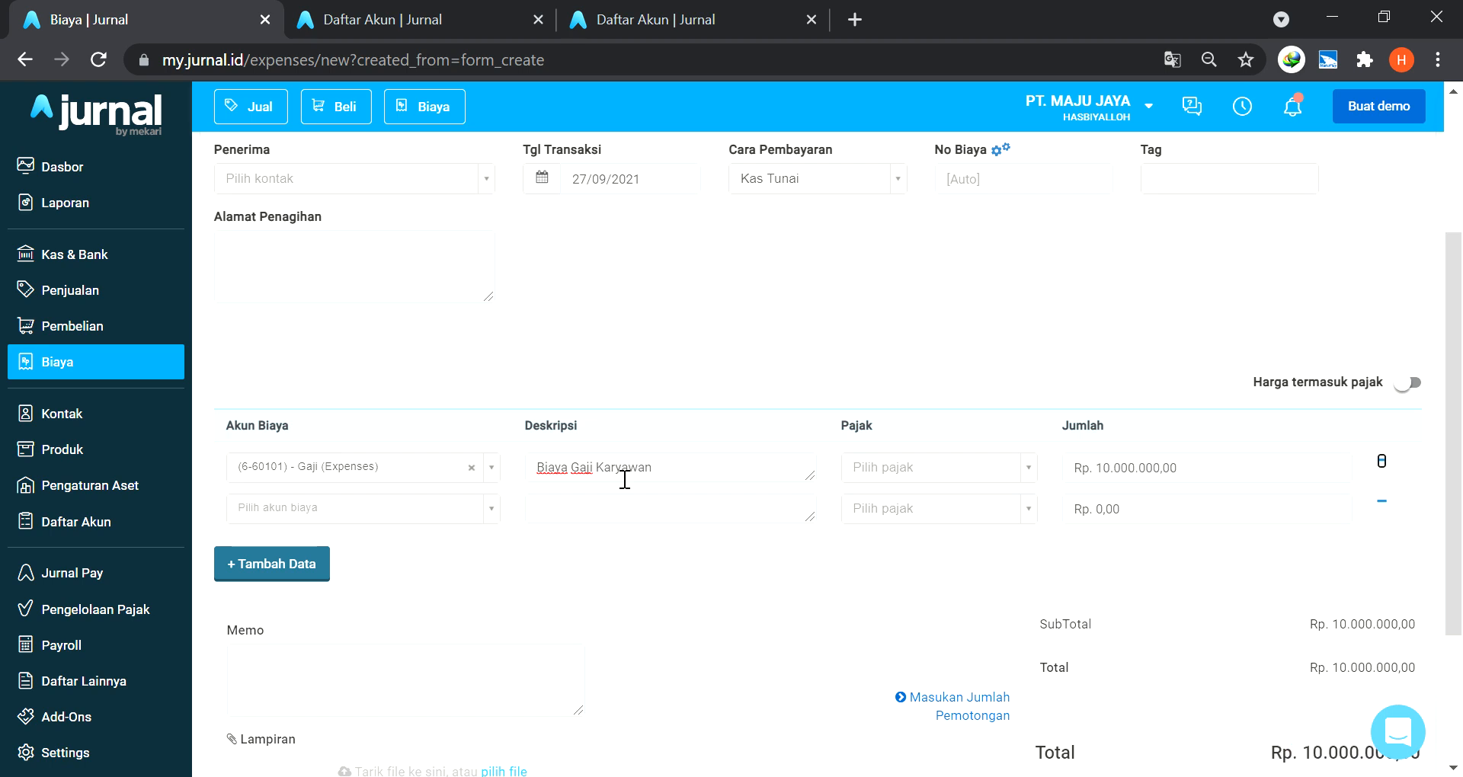
Save the salary expense with Buat Biaya Baru and review the details of the saved transaction.
scroll(792, 556, "down", 3)
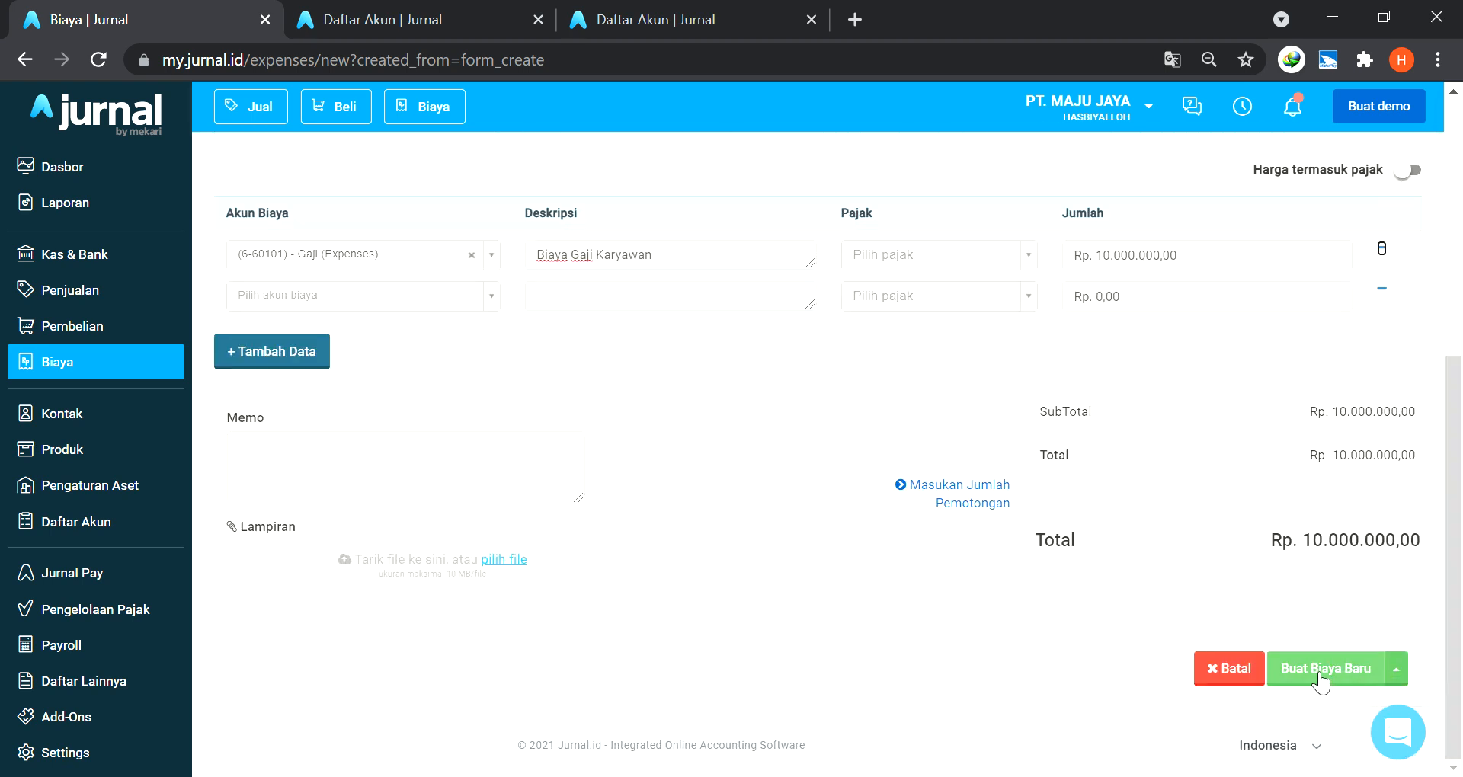
left_click(1320, 672)
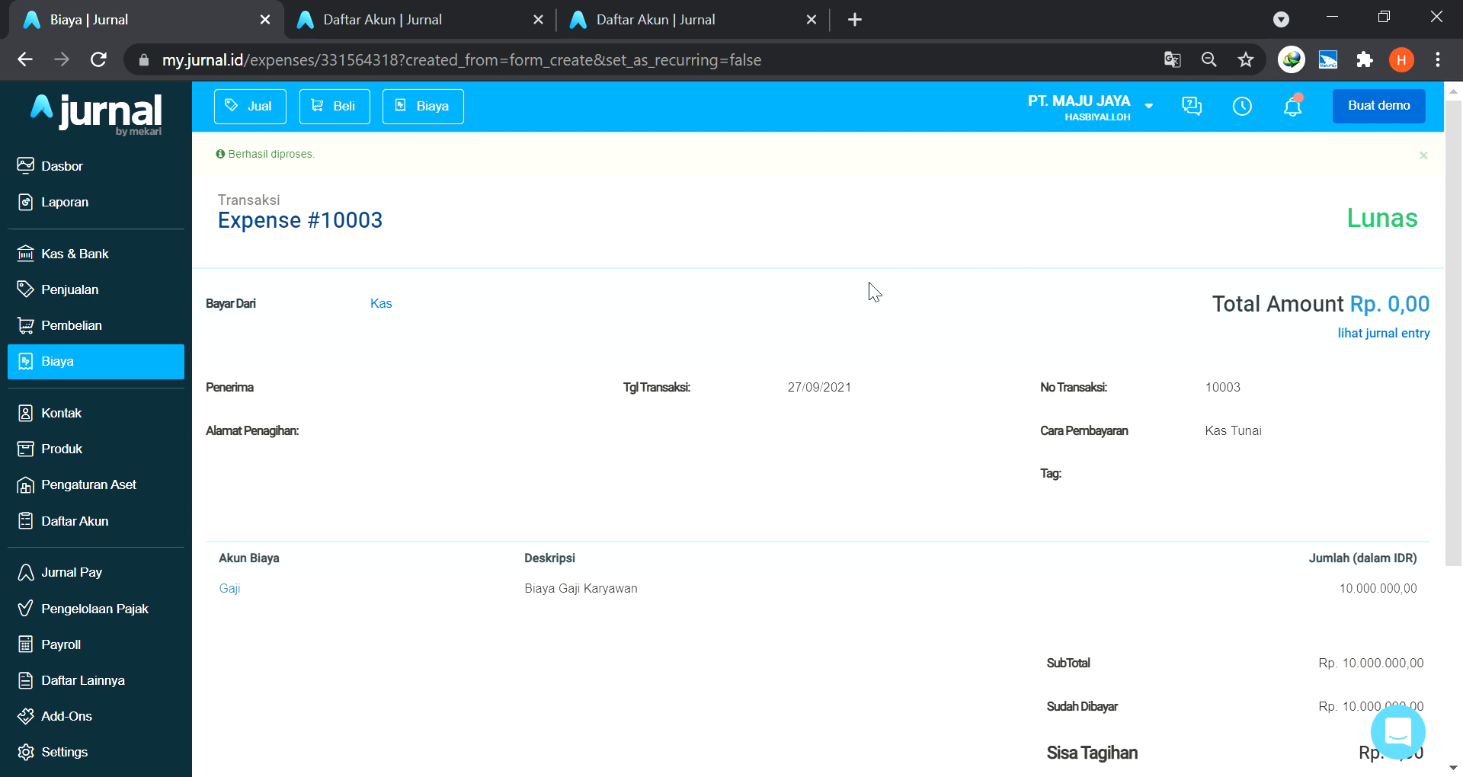
scroll(872, 388, "down", 2)
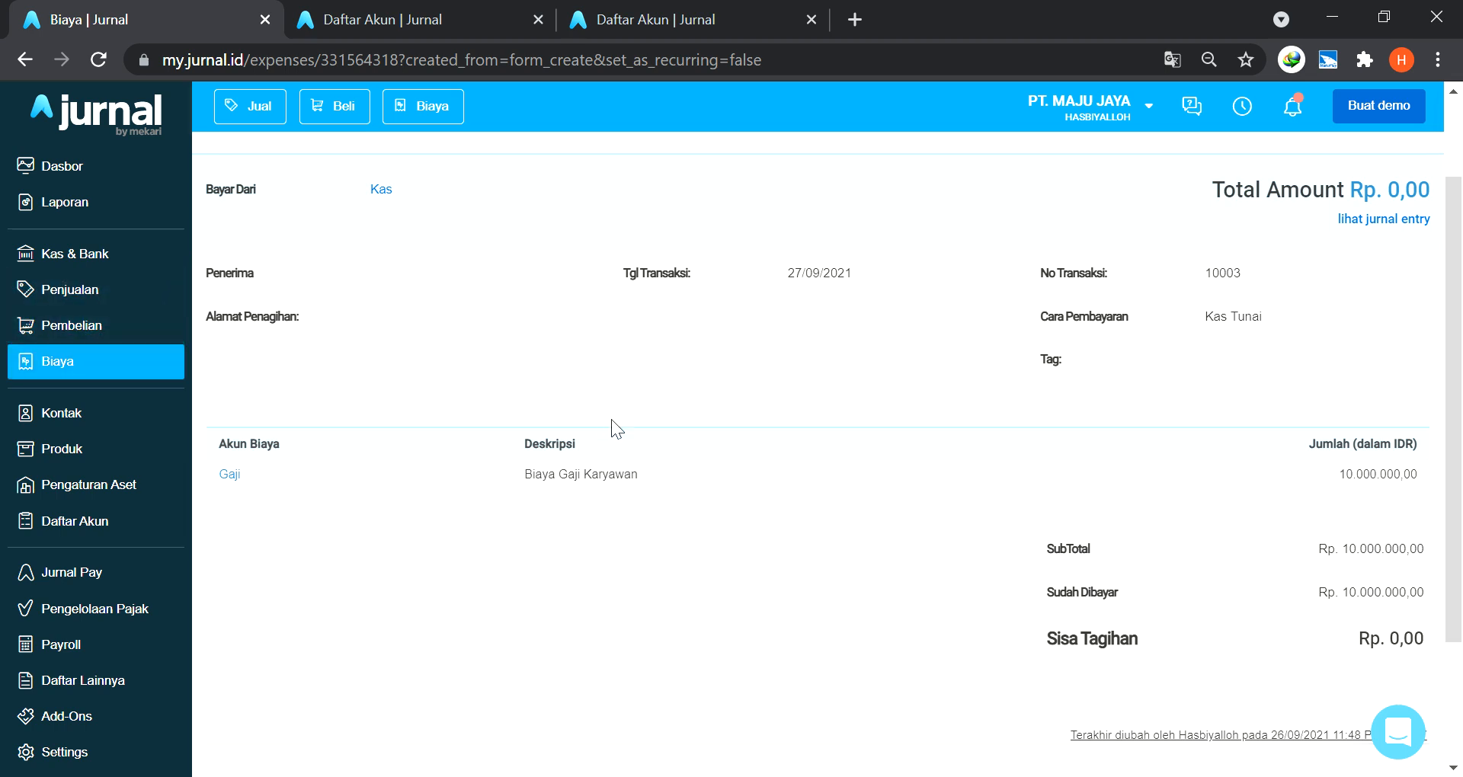
scroll(685, 470, "down", 2)
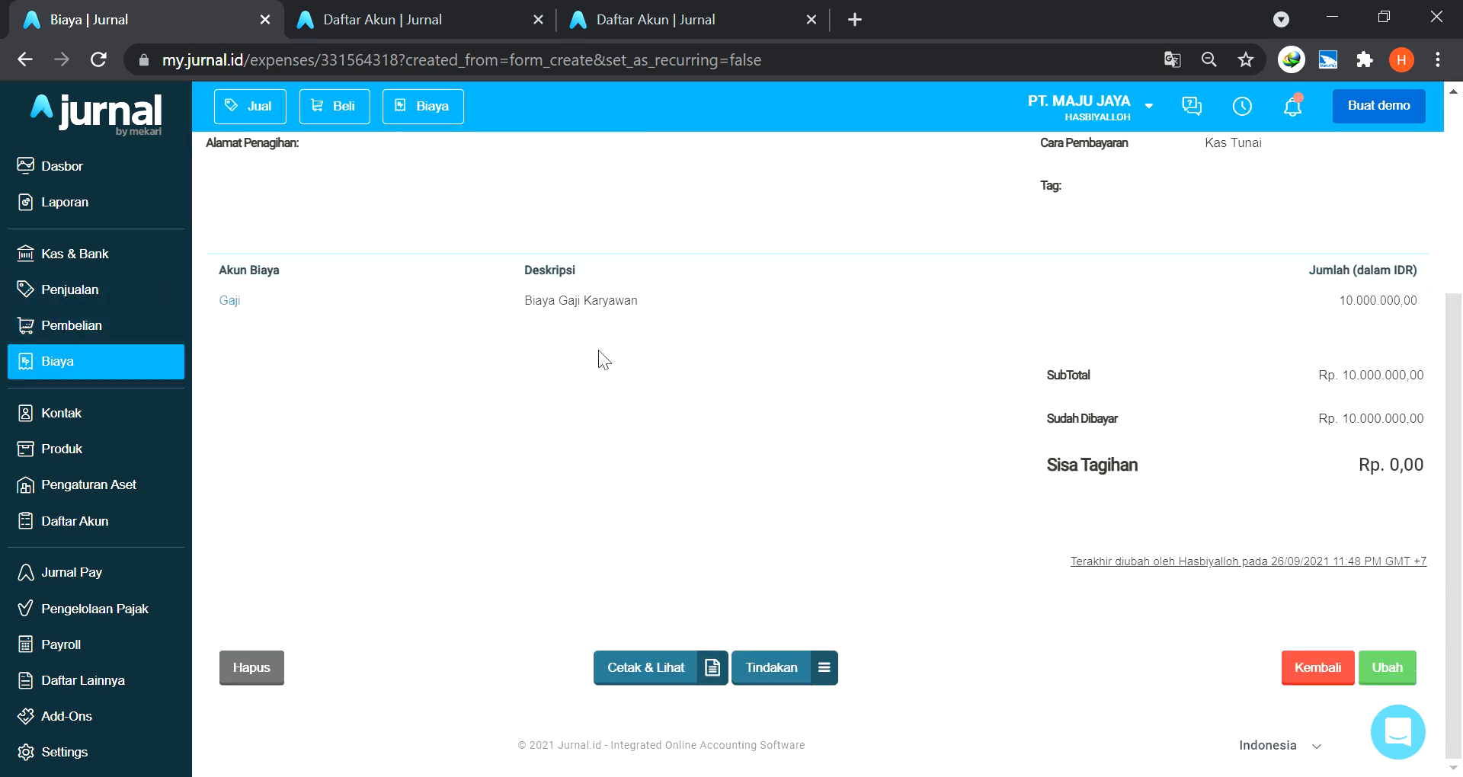